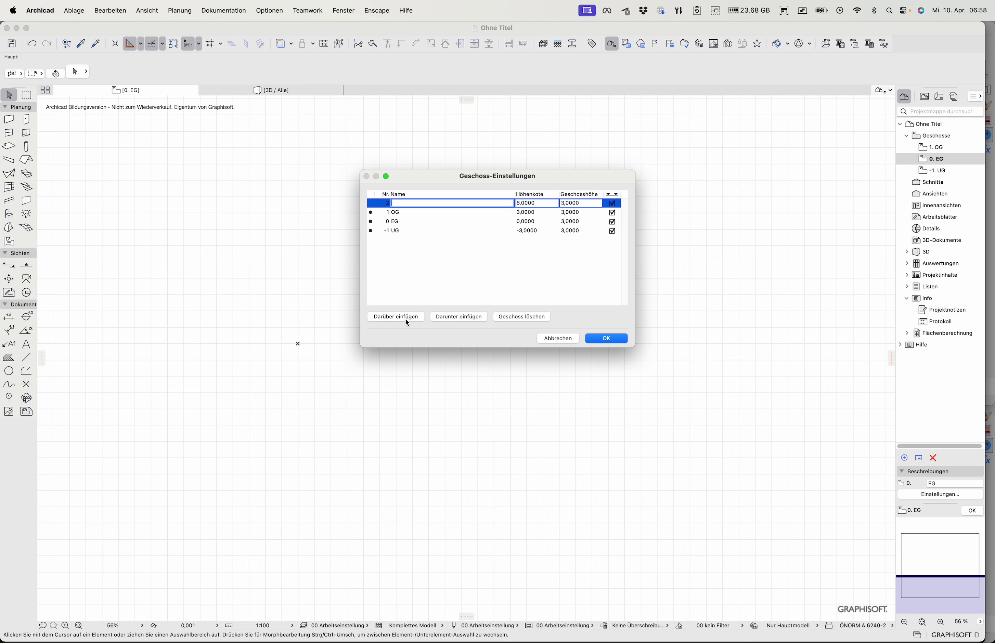
Step: Add three storeys above 1 OG, naming them DG, Dachstuhl and Dach from bottom to top
text(DG)
click(381, 318)
text(Dachstuhl)
click(399, 314)
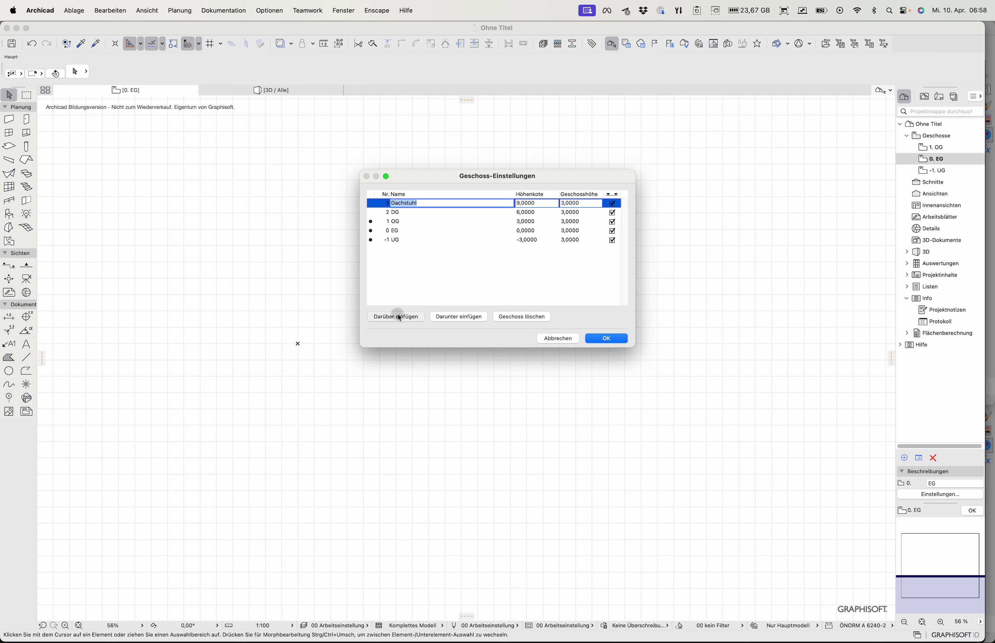
text(Dach)
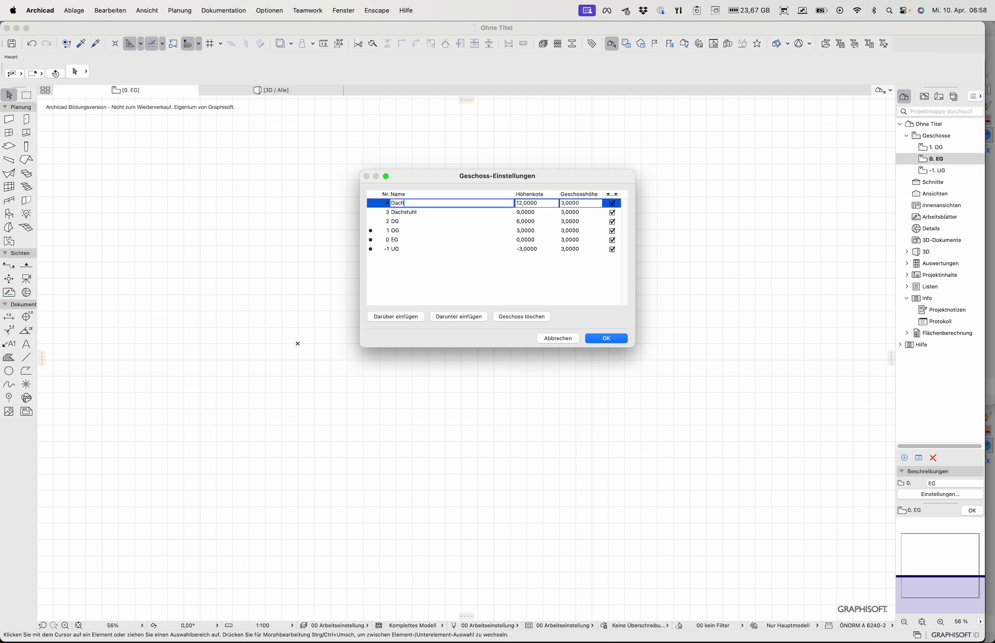
Step: Set the storey height of both Dachstuhl and Dach to 1 and apply the storey settings
click(580, 213)
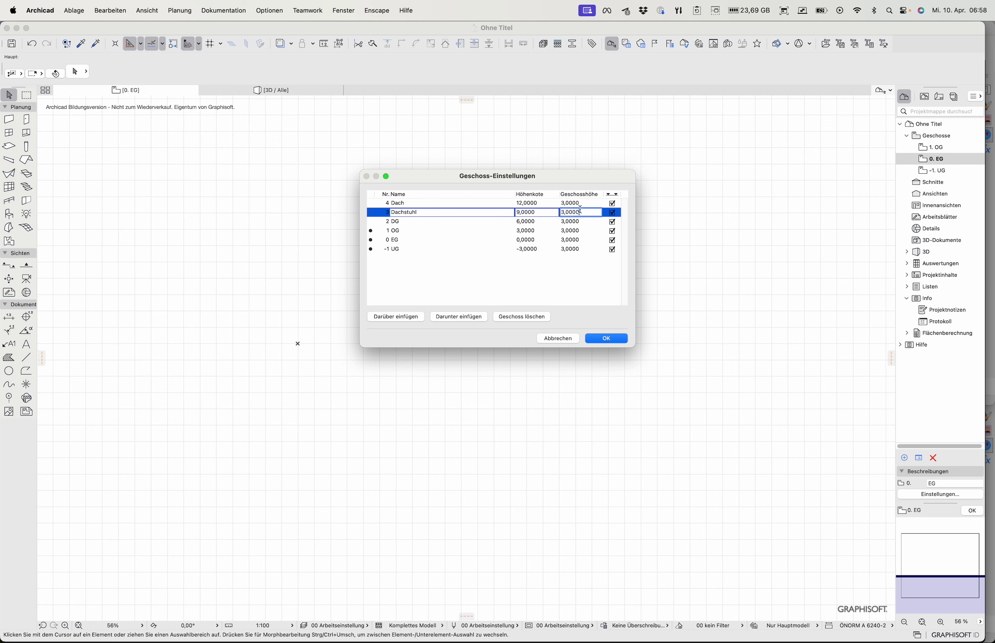
text(1)
click(538, 203)
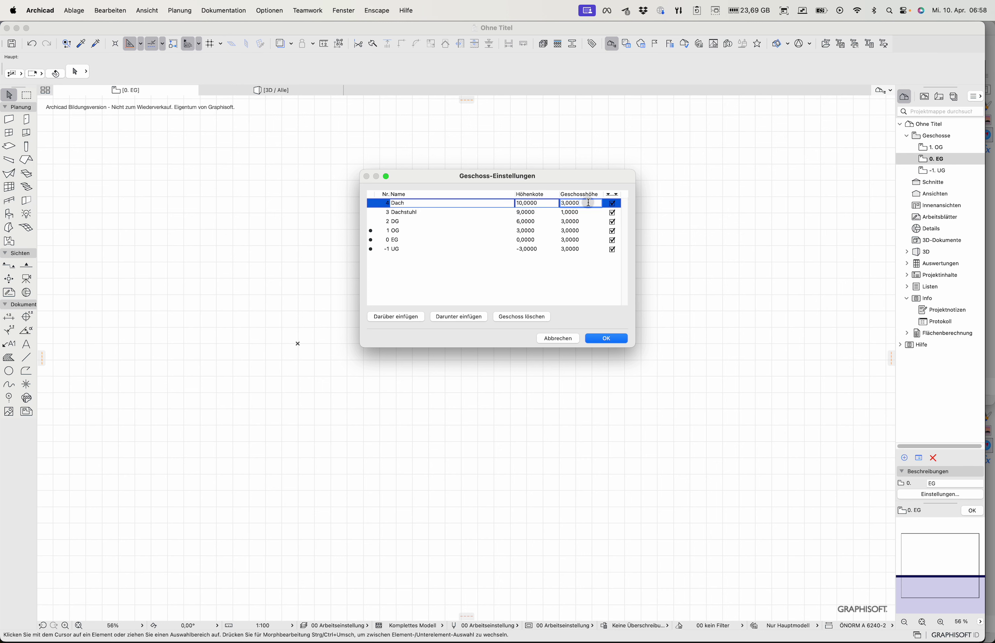
text(1)
key(Return)
click(397, 242)
click(606, 339)
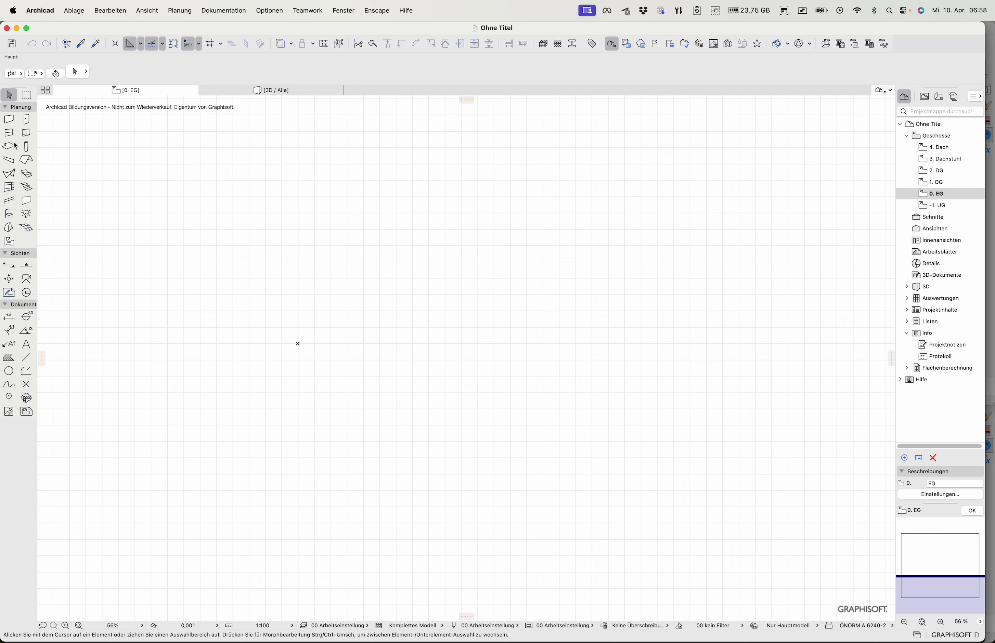
Step: Set the default wall structure to the composite AW 25 HLZ + 16 WDVS
double_click(9, 120)
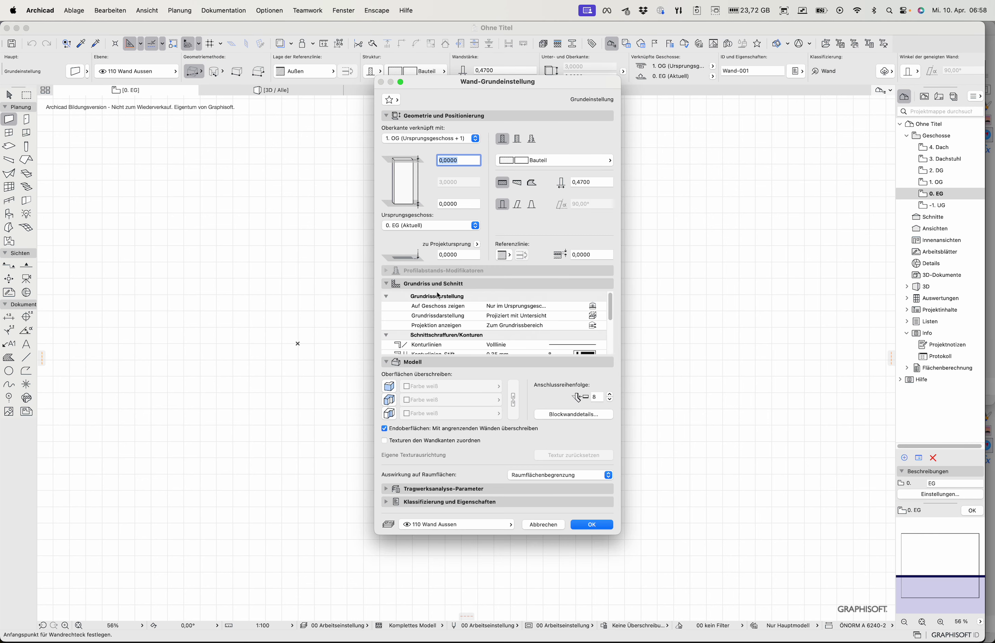
click(517, 140)
click(540, 160)
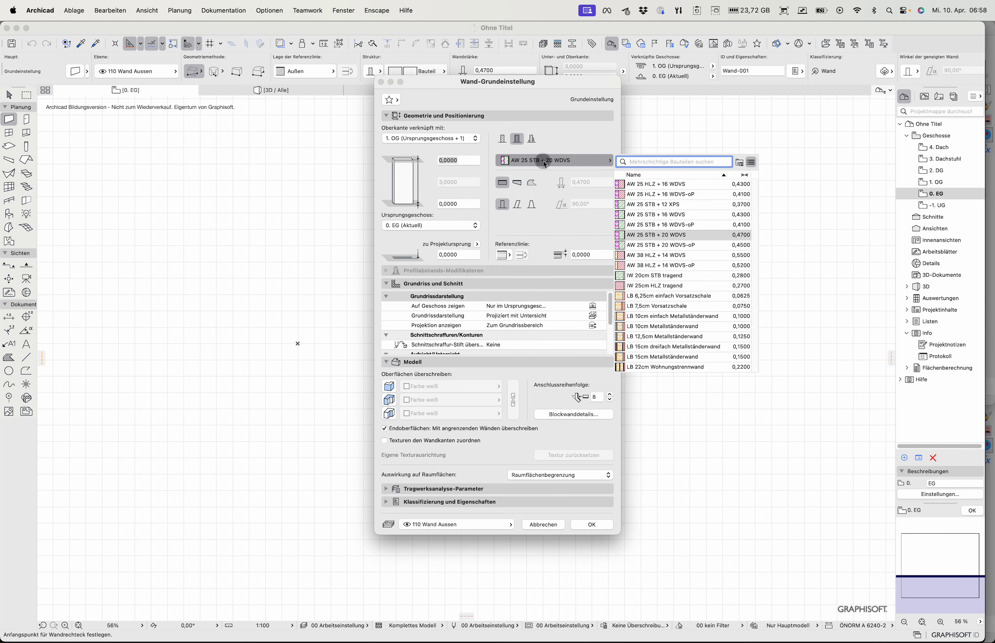
mouse_move(661, 190)
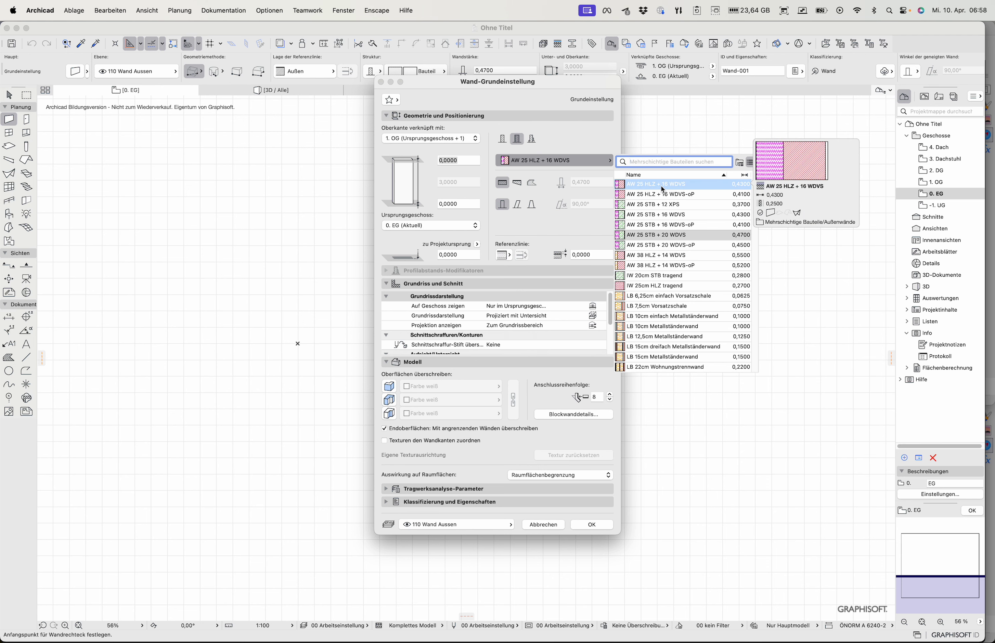
click(661, 186)
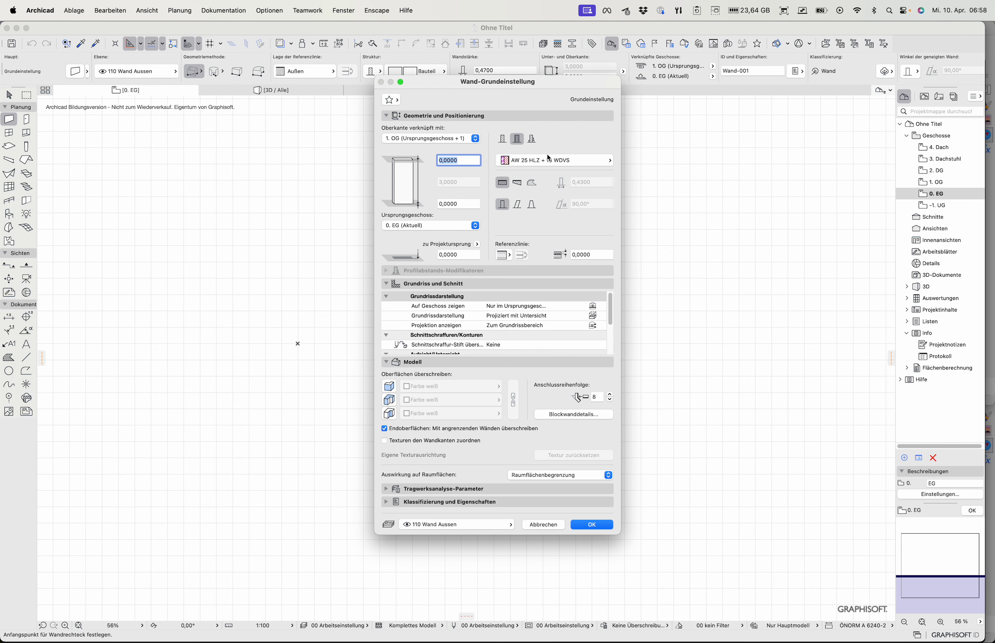
Step: Set the default wall's base offset to -0,2 and link its upper edge to 3. Dachstuhl
click(458, 204)
text(-,2)
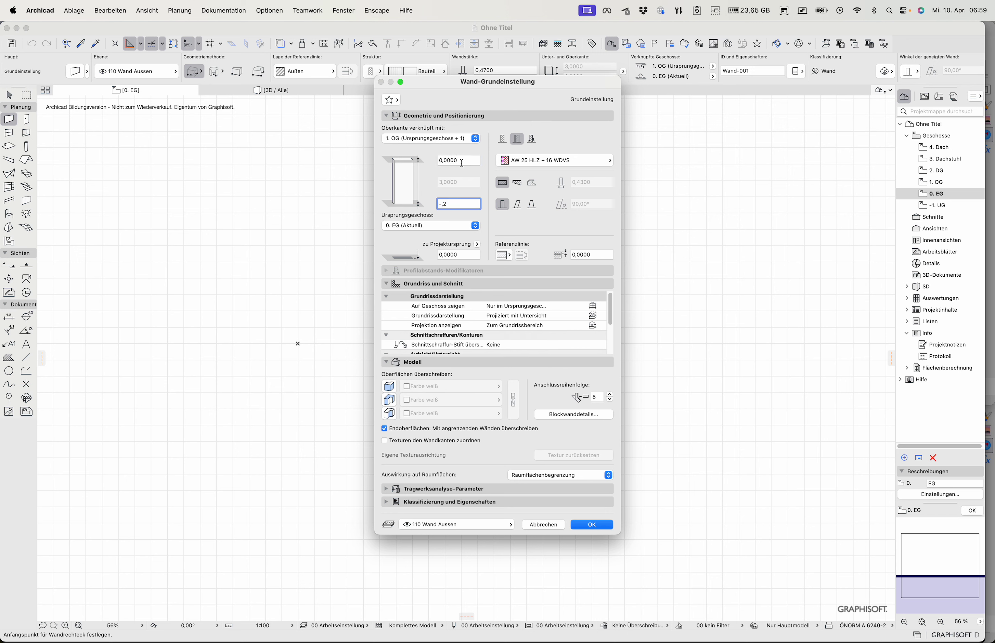
click(454, 142)
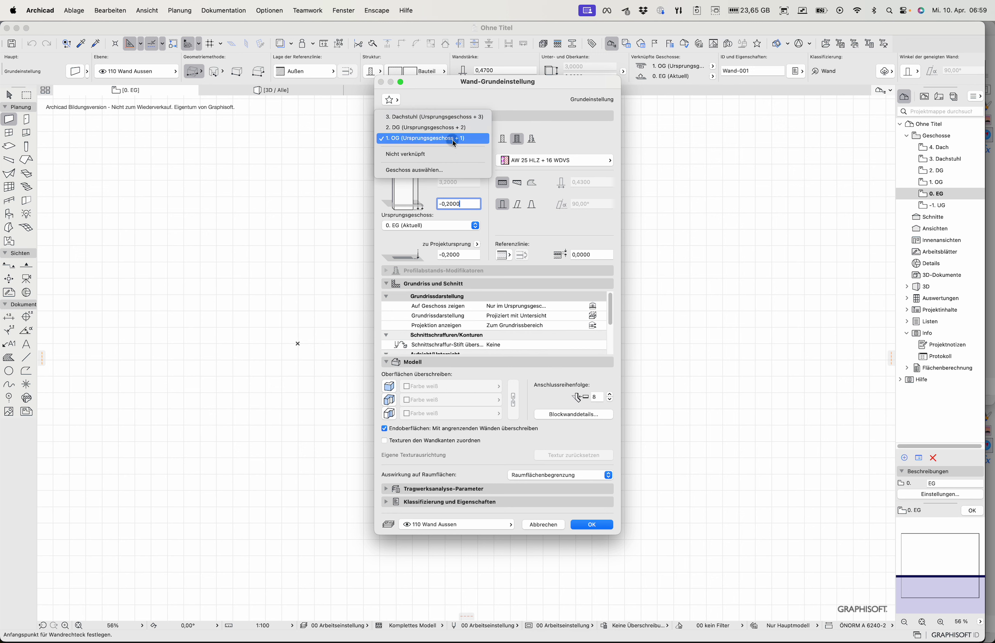
click(447, 117)
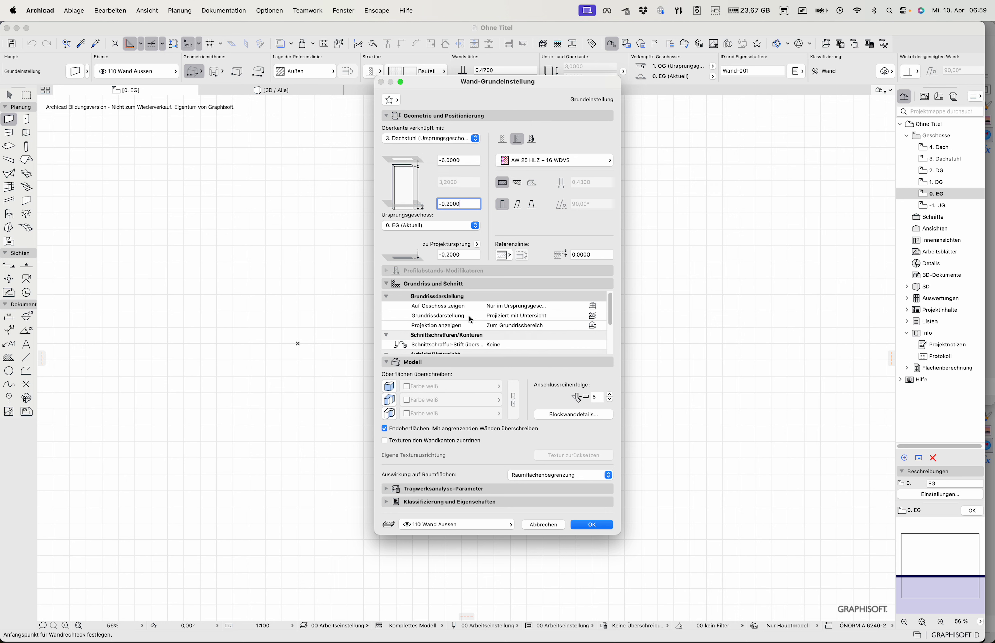
Step: Display default walls on all relevant storeys in plan and apply the wall defaults
click(517, 306)
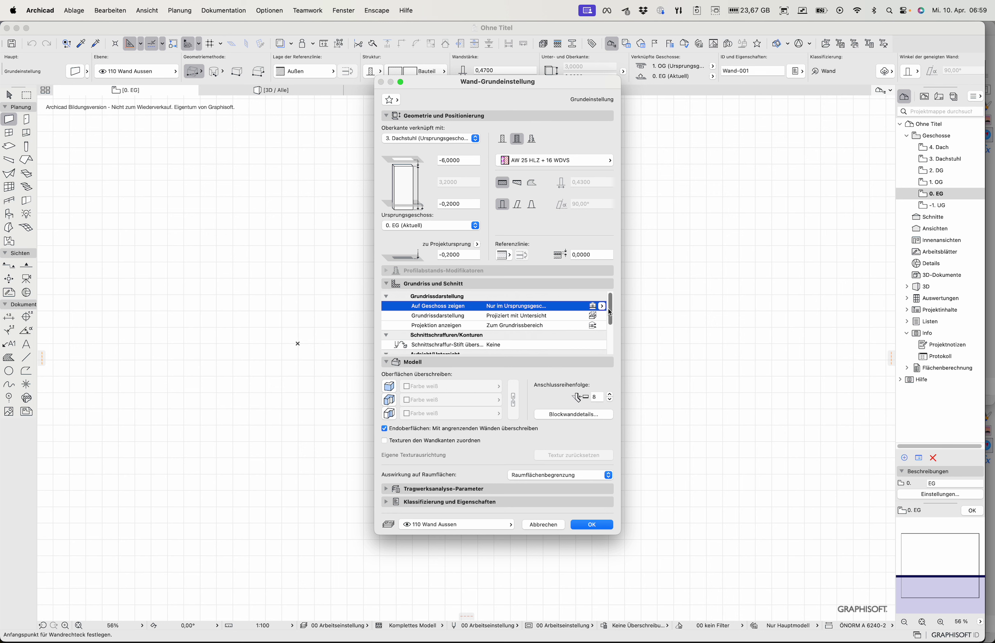
click(603, 307)
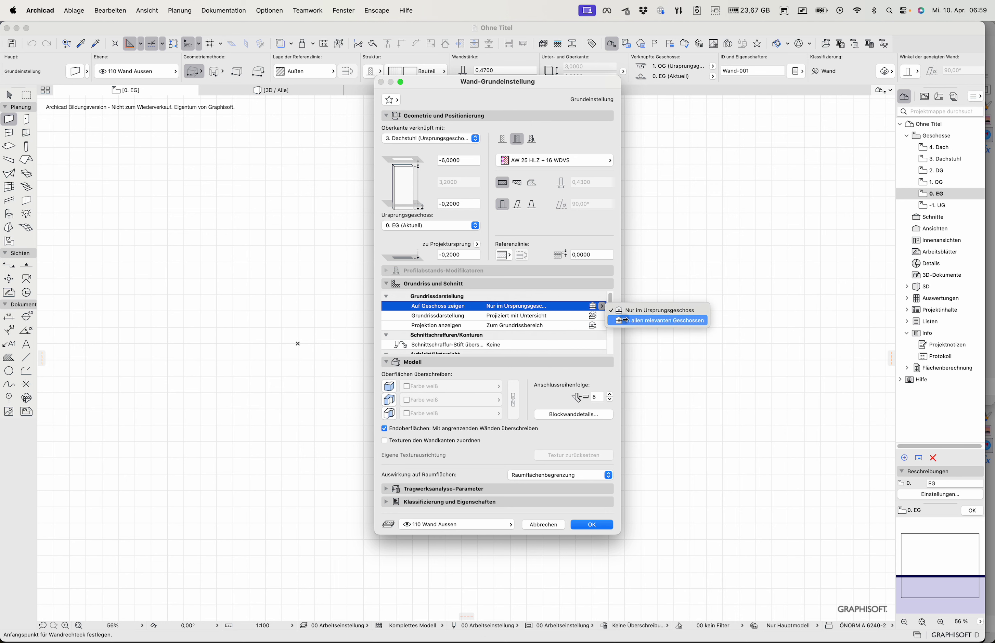
click(624, 321)
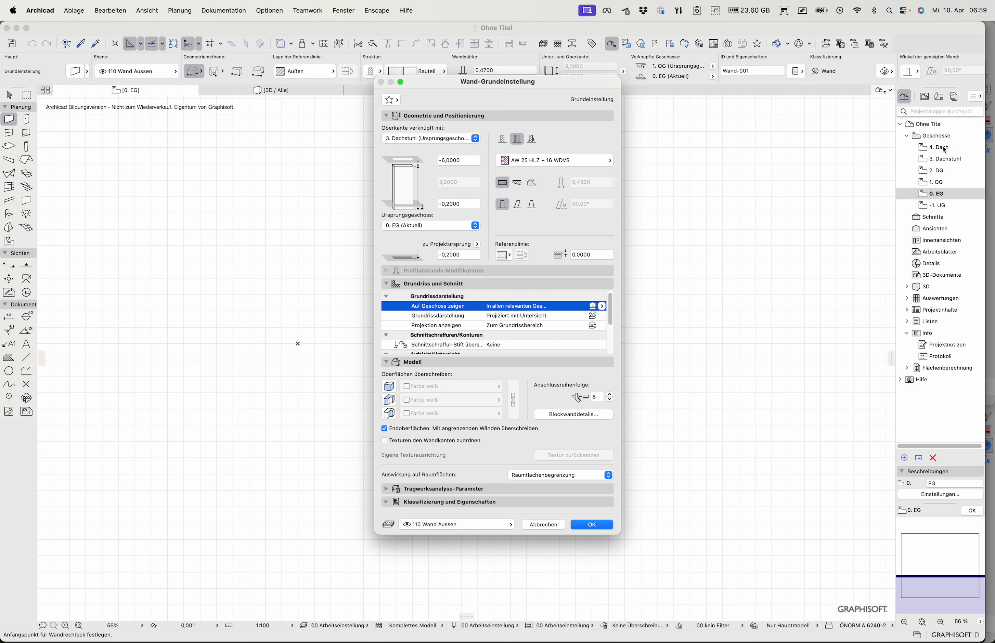
drag(462, 160, 430, 158)
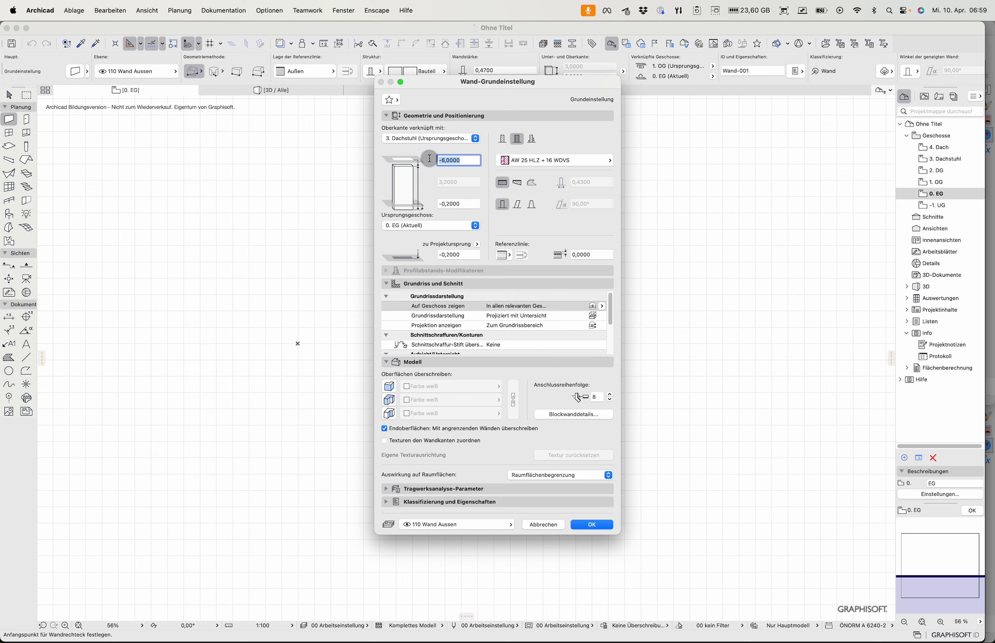
click(577, 525)
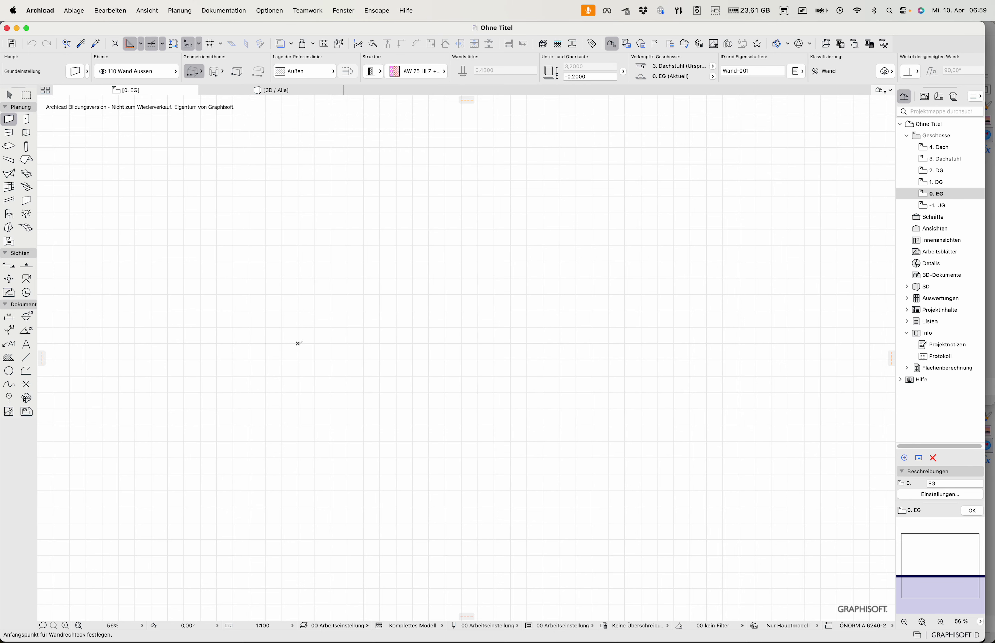
Step: Draw a 10 by 8 rectangle of exterior walls on the EG plan, starting at the project origin
click(298, 344)
text(x10)
key(Tab)
text(8)
key(Return)
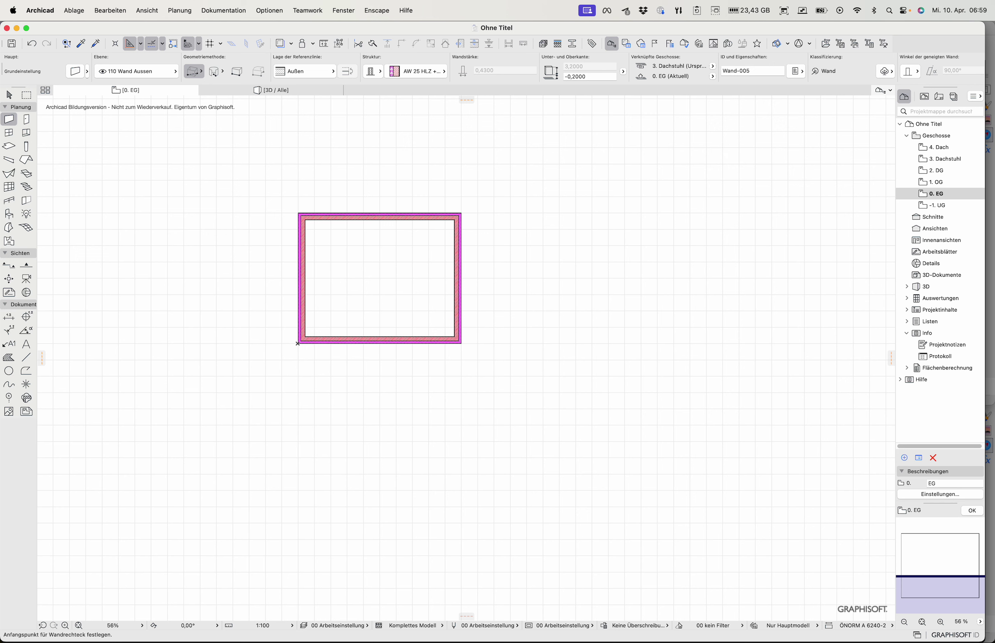
Step: Draw horizontal section line A across the lower part of the building, looking towards the upper wall, and open its section view
click(9, 265)
key(Tab)
text(A)
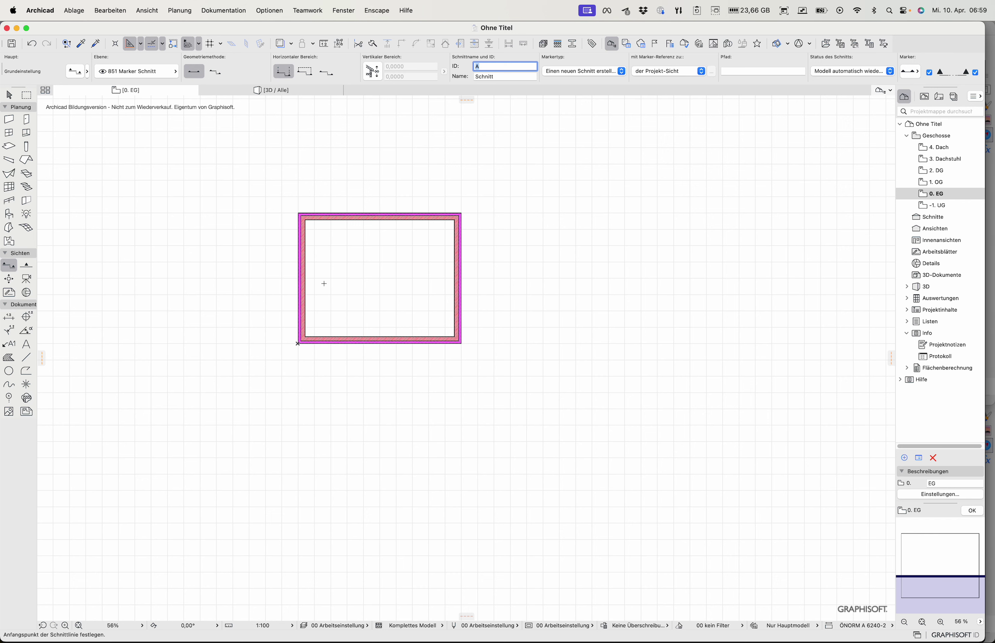
click(243, 307)
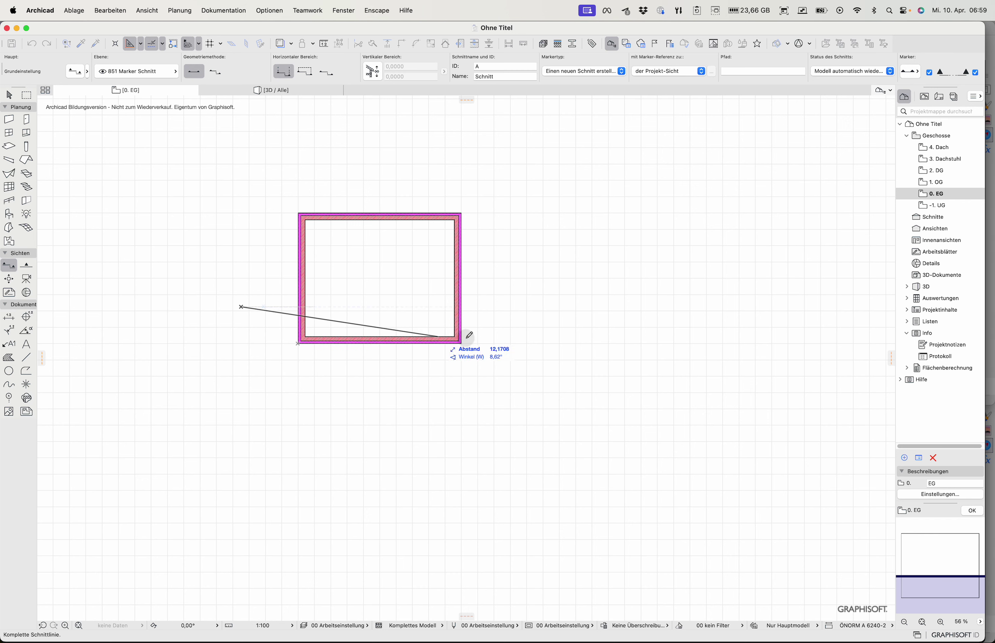
click(518, 307)
click(496, 140)
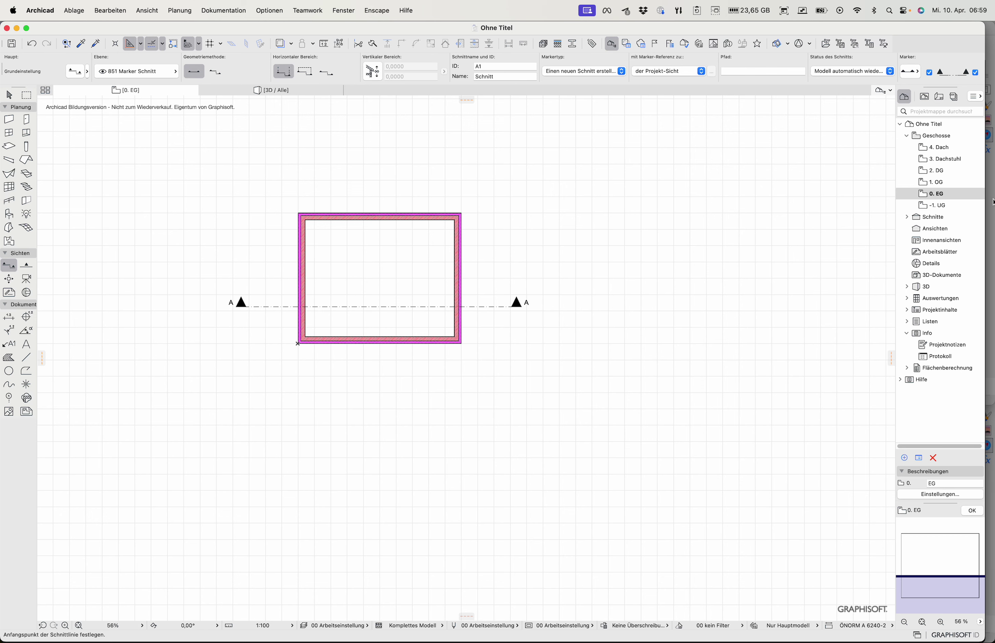
click(906, 217)
double_click(947, 228)
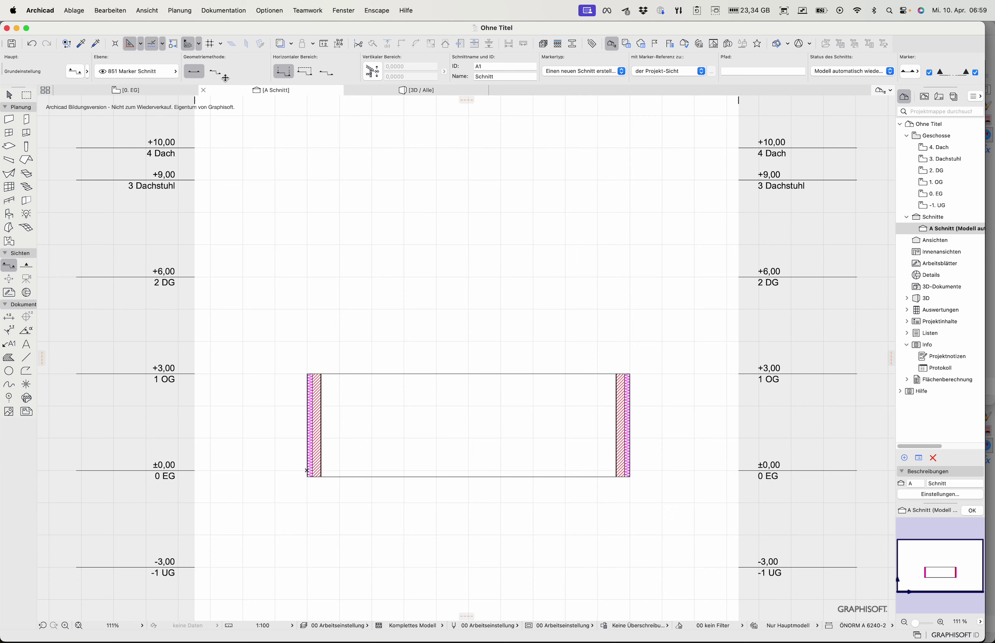
Step: Set the top offset of all four exterior walls on the EG plan to 0
click(147, 90)
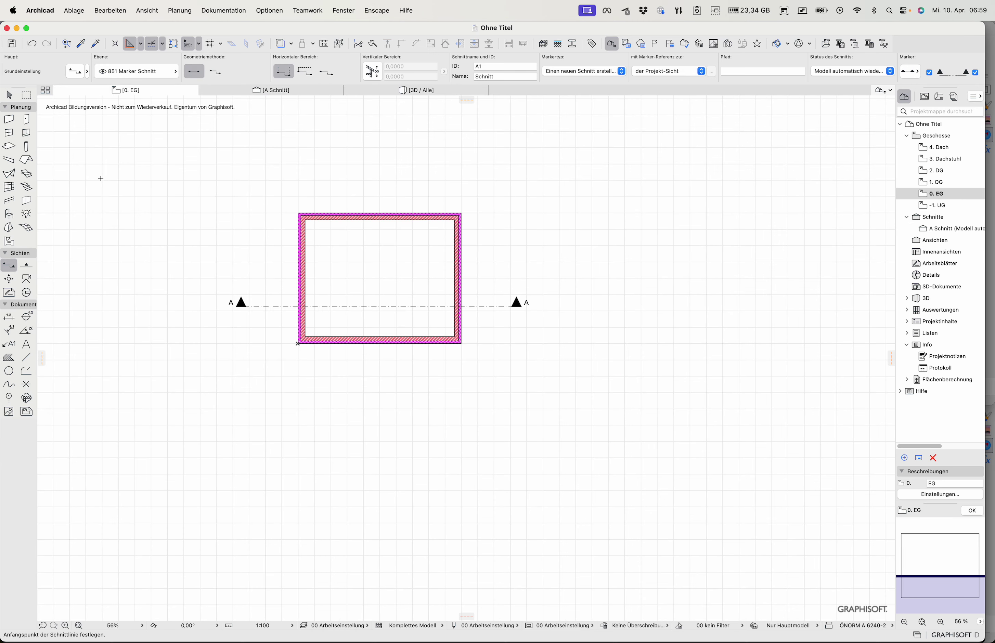
click(10, 120)
key(super+a)
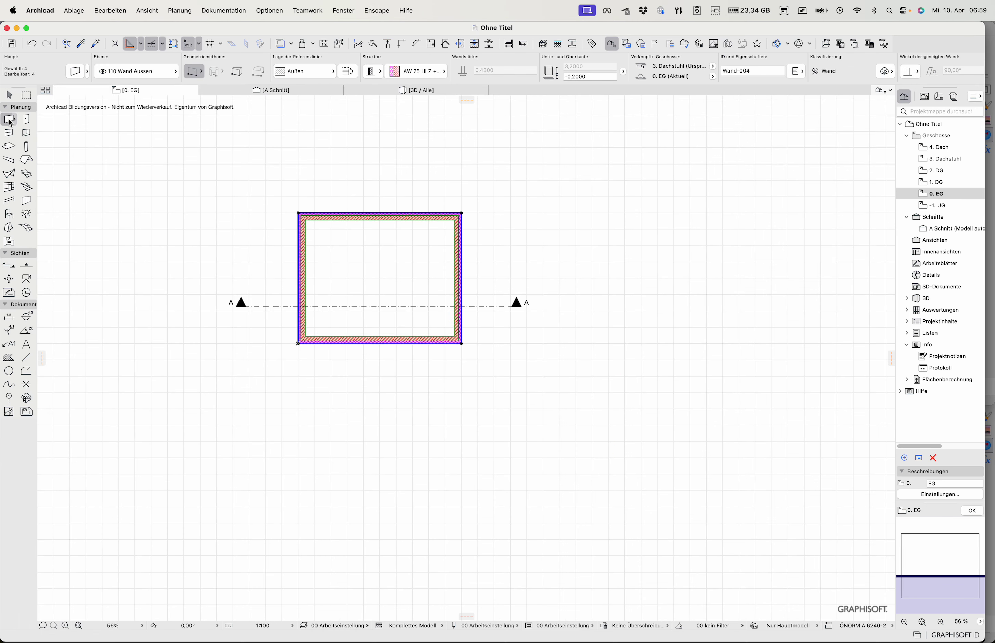
double_click(10, 120)
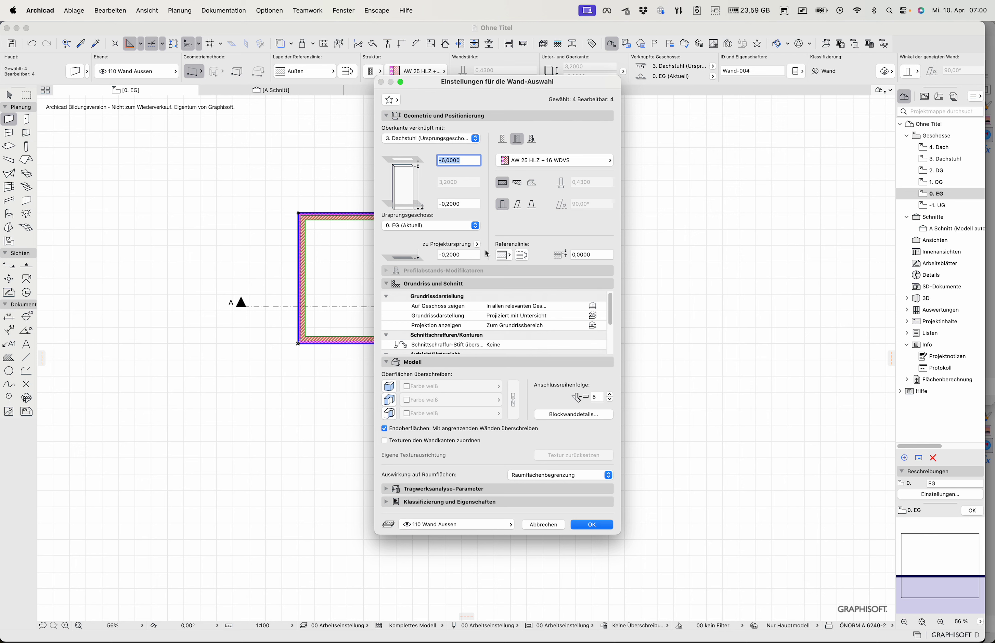
text(0)
click(595, 525)
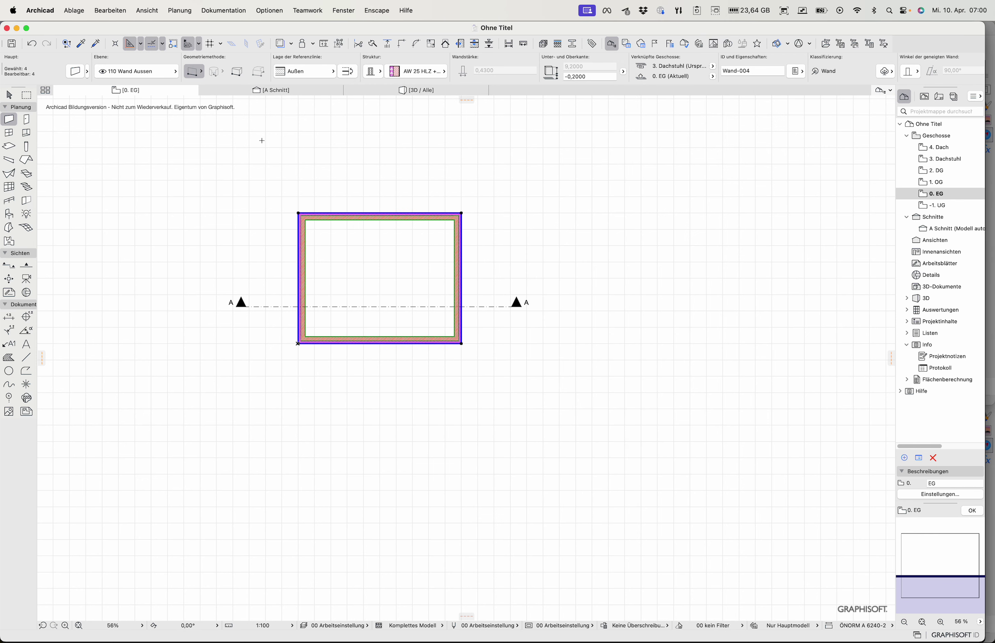
Step: Check in section A how far the exterior walls extend from their base to the Dachstuhl level
click(261, 92)
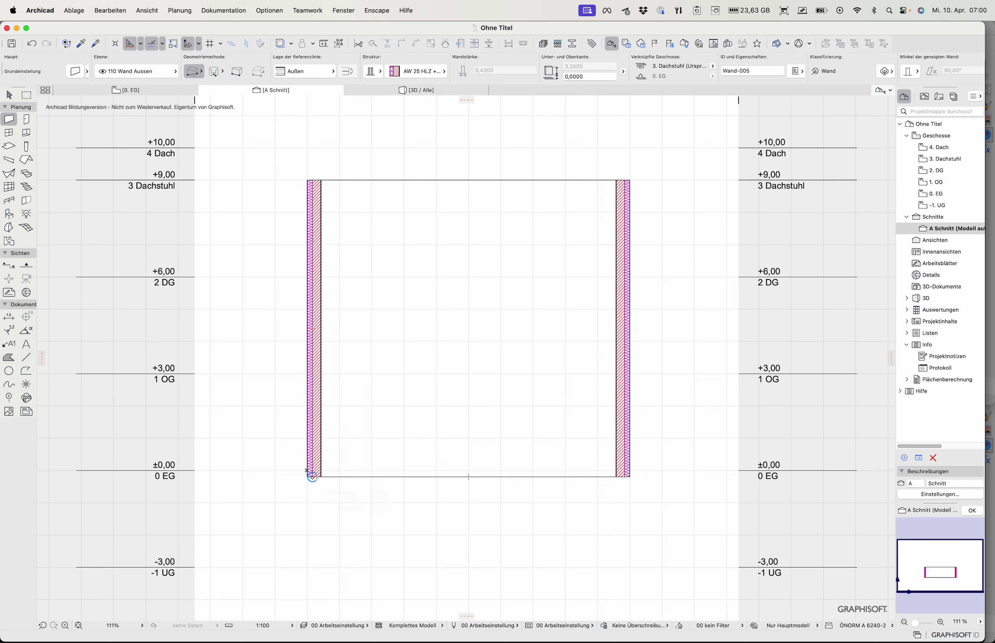
click(313, 476)
click(312, 180)
click(617, 180)
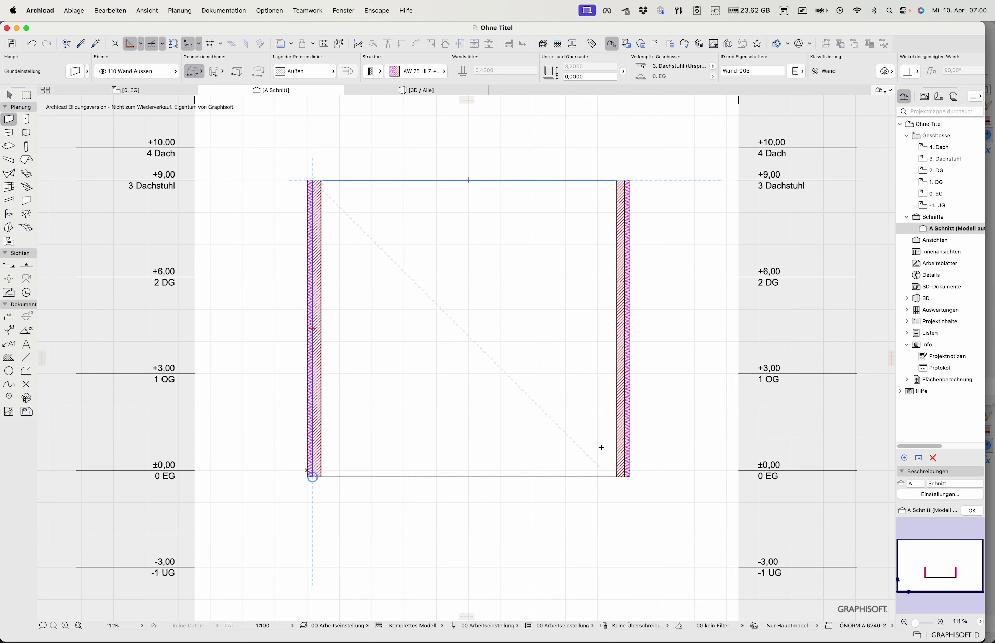
Step: Check the wall display on the plans from EG up to Dach, then compare section A with the Dachstuhl plan
click(934, 194)
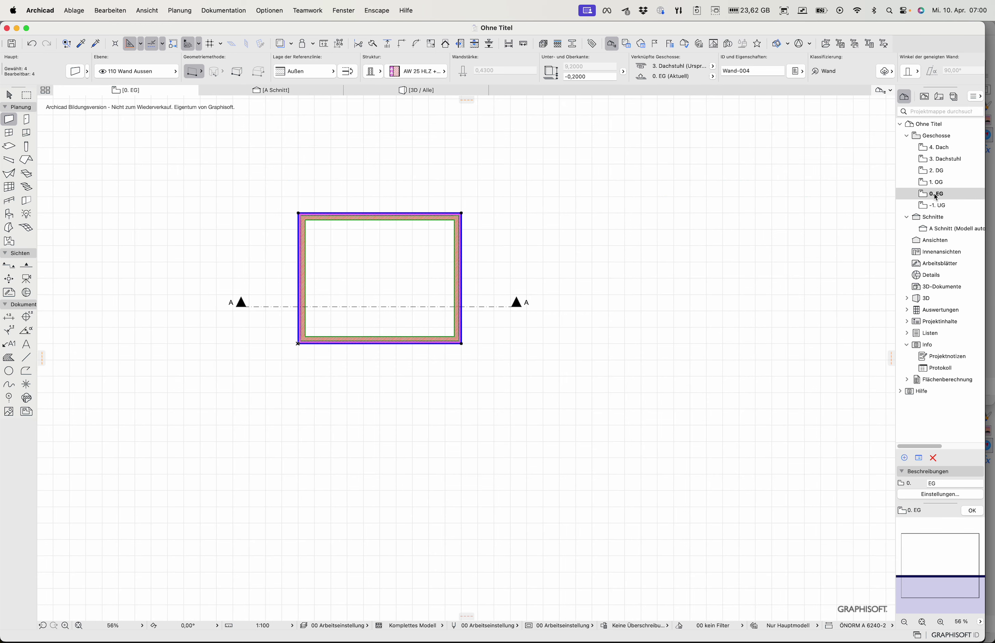
click(934, 183)
click(933, 171)
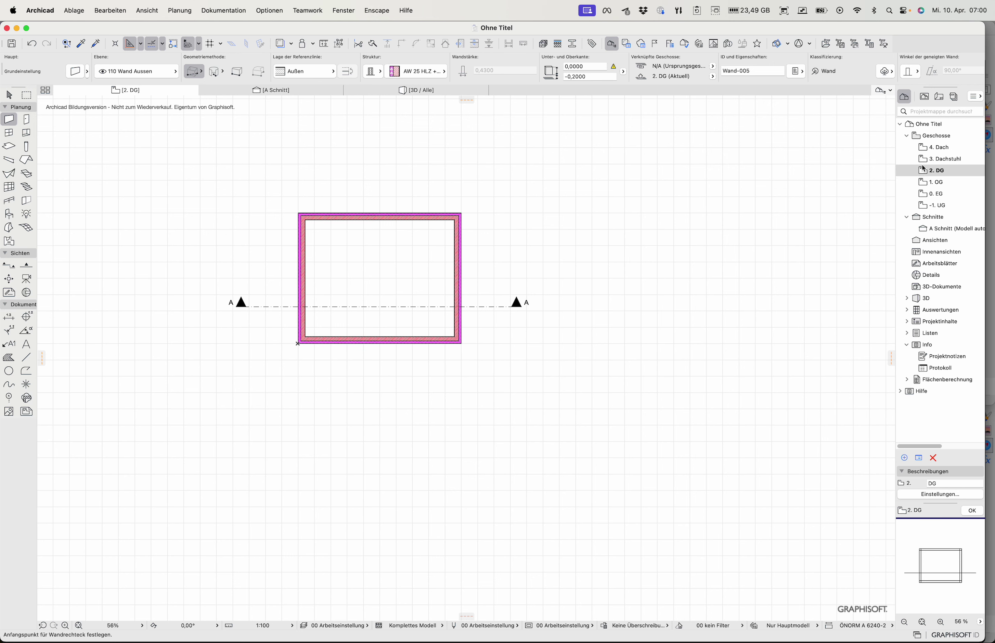
click(923, 161)
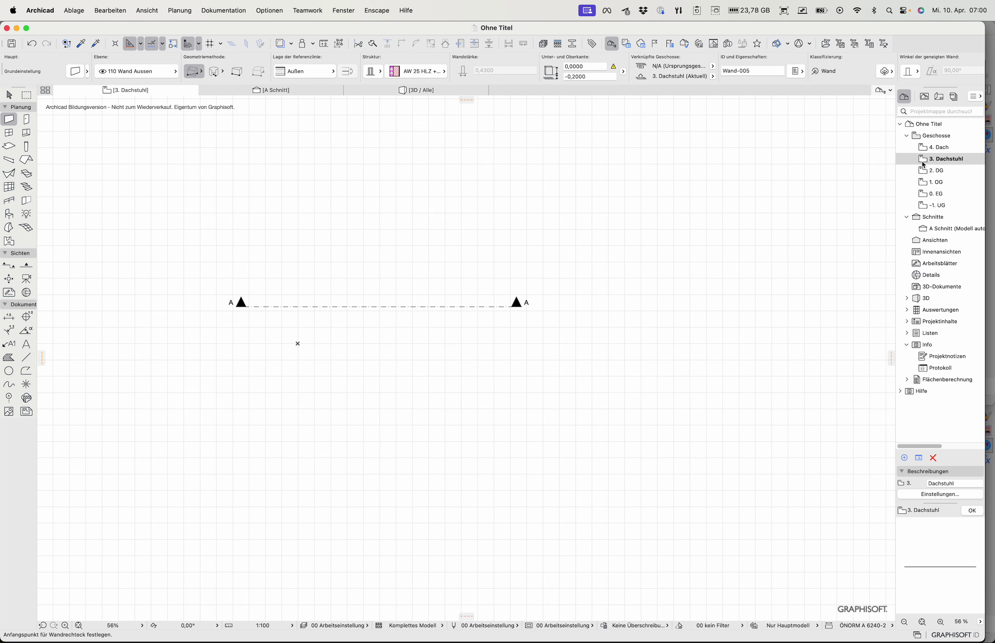
click(923, 149)
click(924, 161)
click(267, 90)
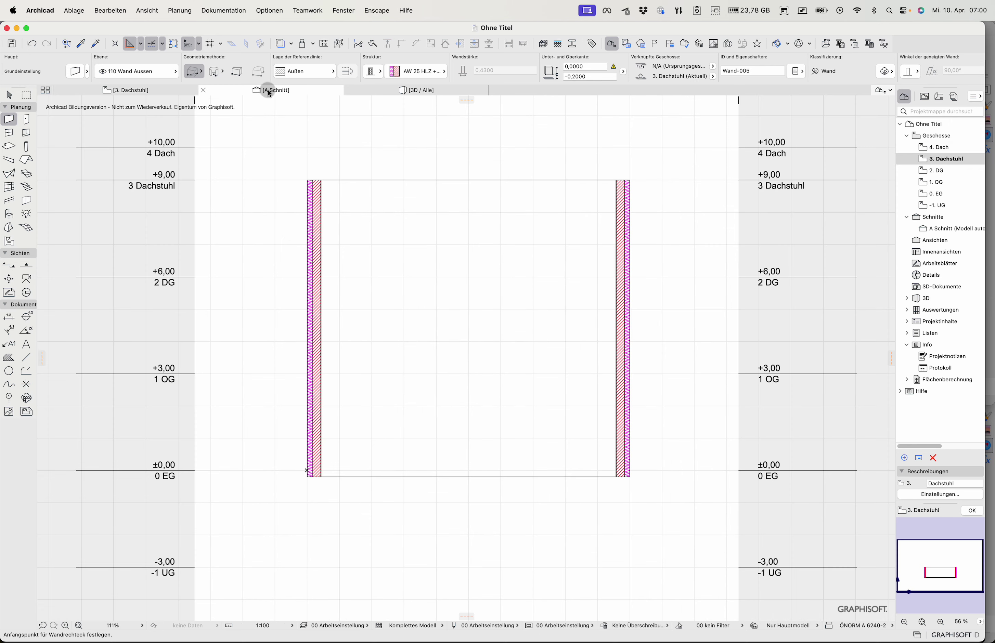
click(9, 94)
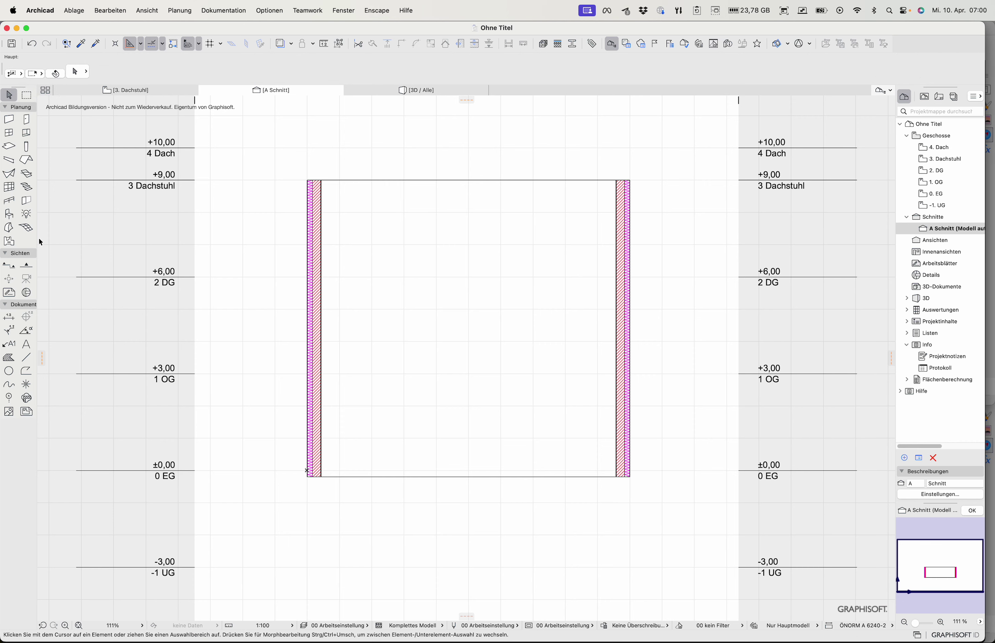
click(9, 120)
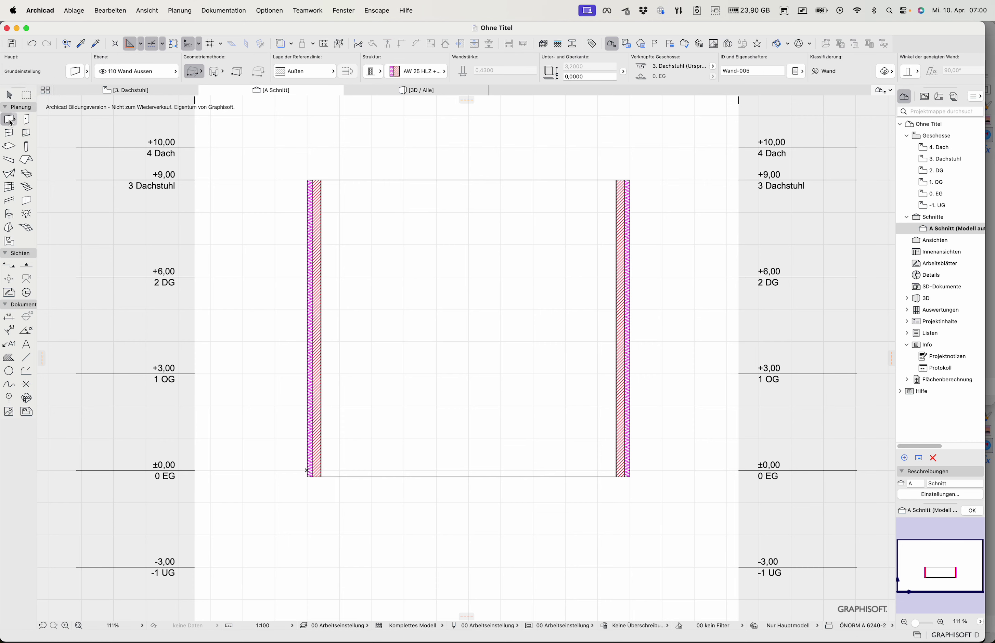
click(141, 91)
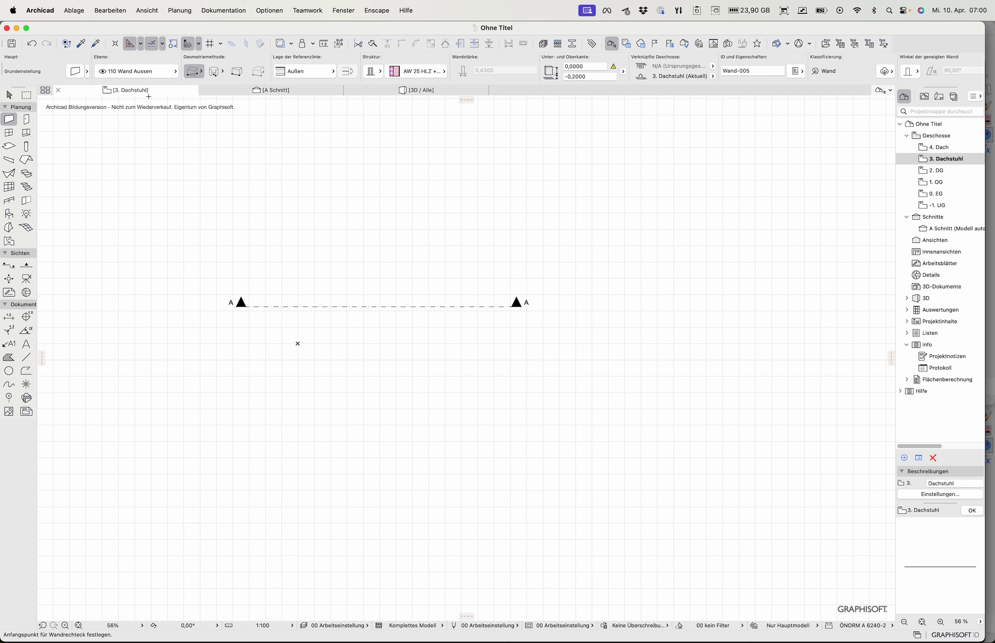
Step: Link the top of all four exterior walls on the EG plan to the 4. Dach storey and check them in section A
click(930, 194)
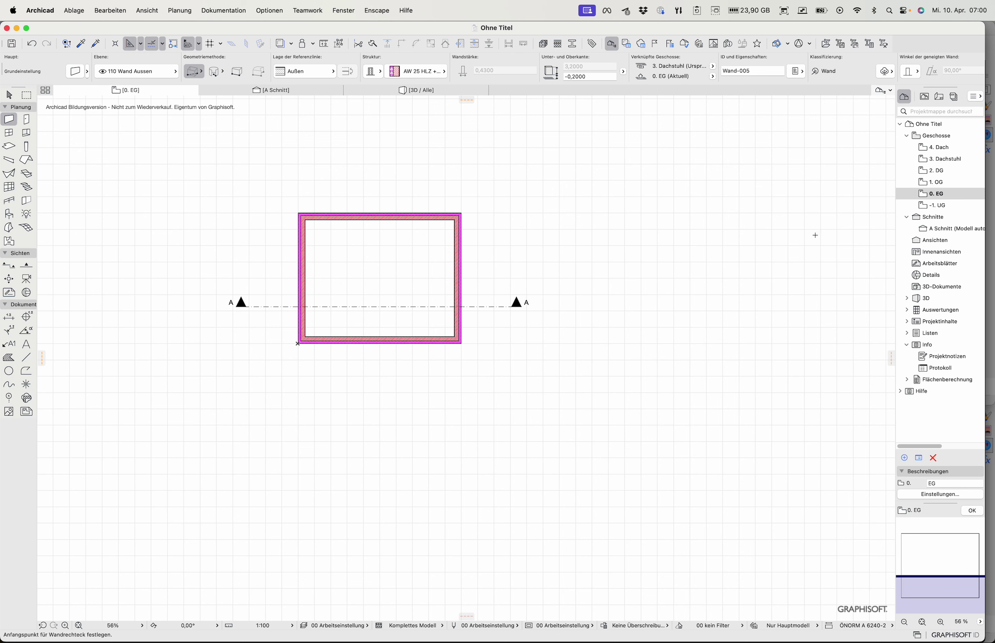
key(super+a)
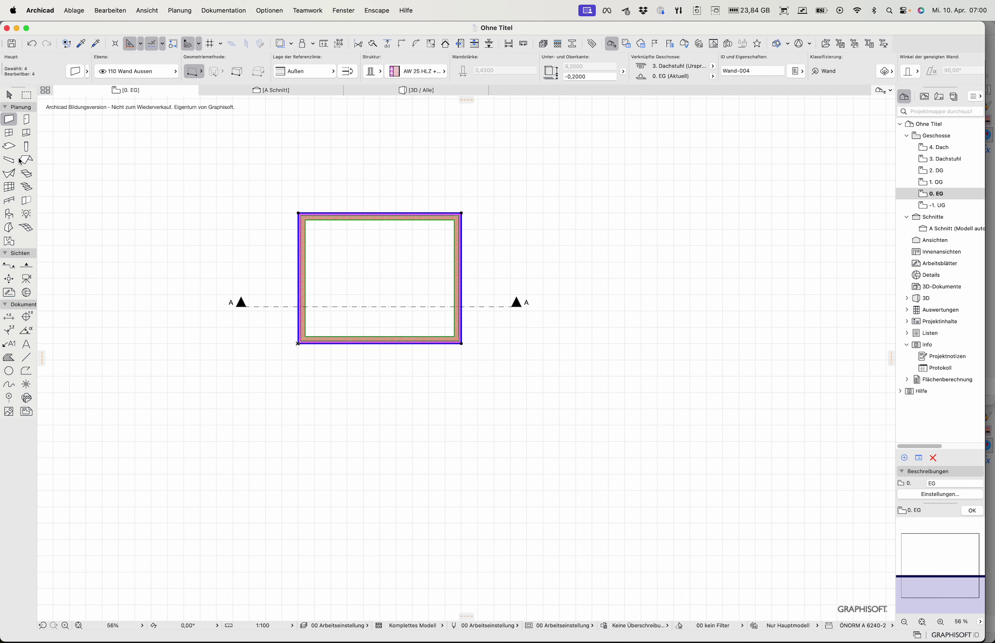
key(super+t)
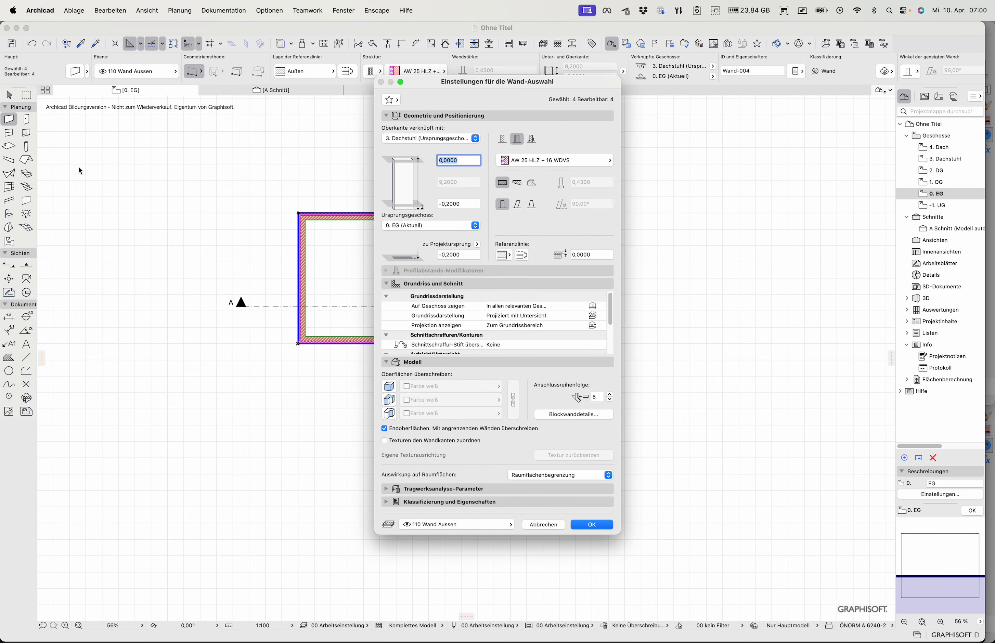
click(418, 139)
click(416, 130)
click(583, 525)
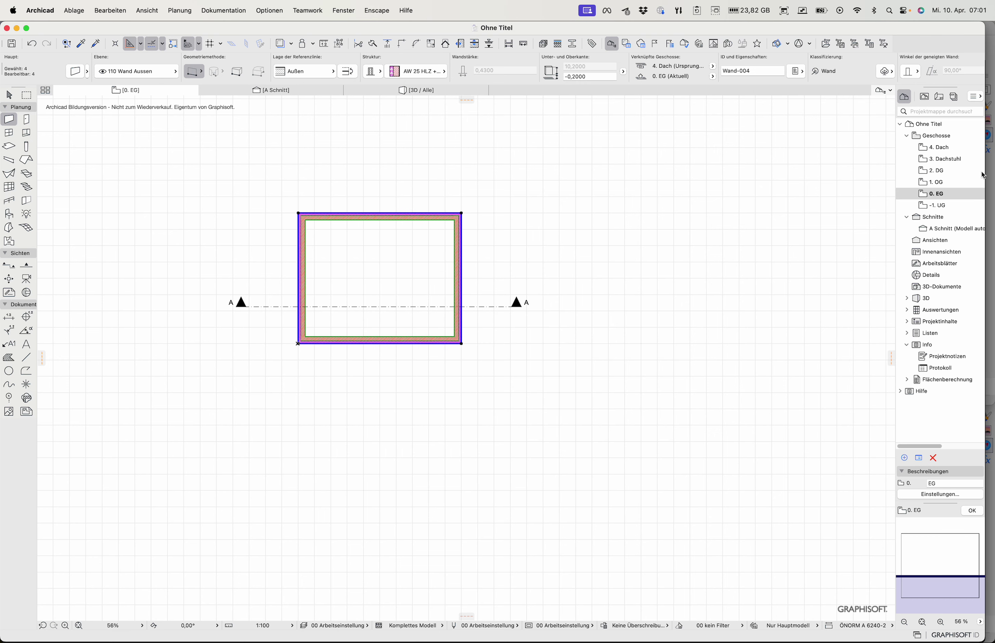
double_click(942, 228)
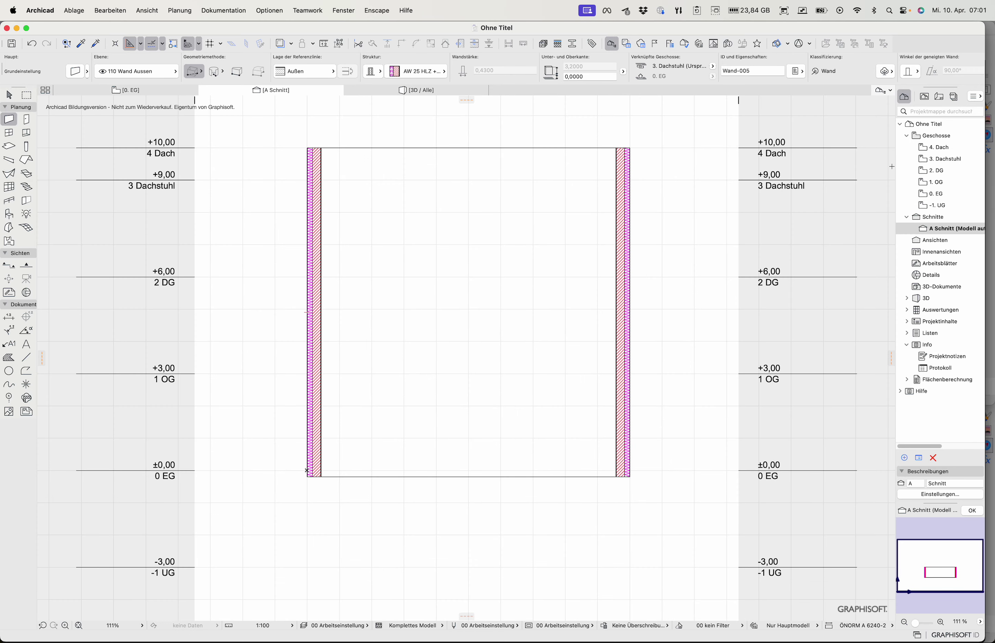
Step: Show the EG storey as a trace reference beneath the 4. Dach floor plan
double_click(936, 147)
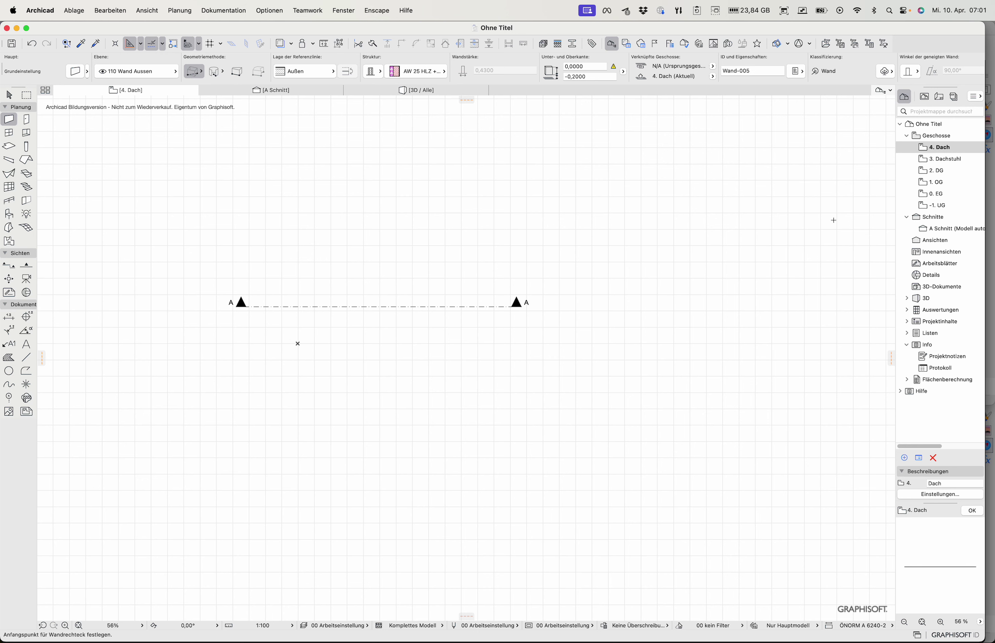
right_click(935, 194)
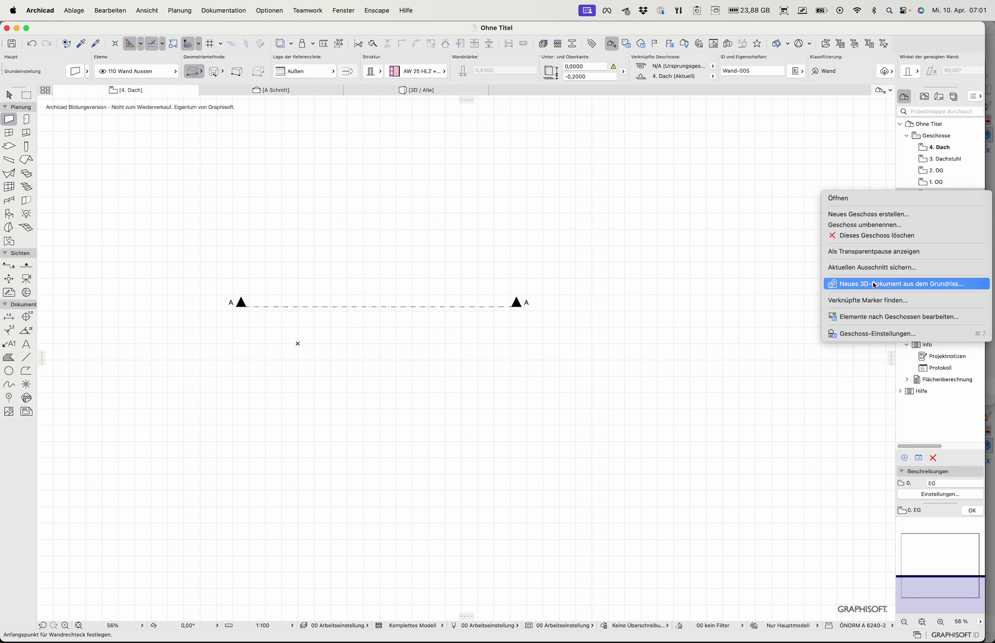
click(861, 253)
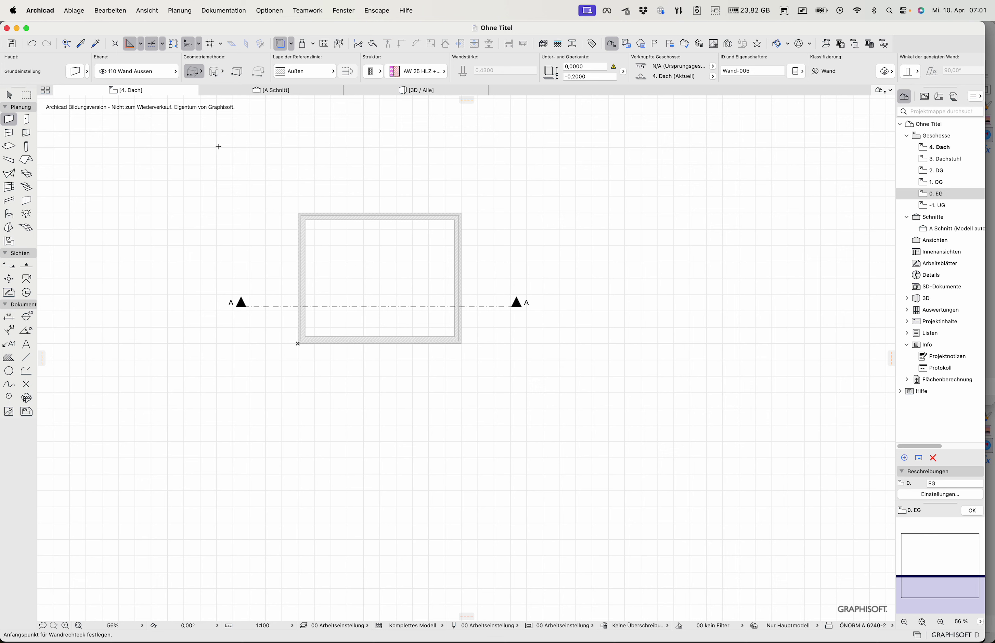
Step: Configure the slab defaults on the EG storey with 0,2000 thickness, building material Stahlbeton Decke and a -0,2 offset
double_click(933, 194)
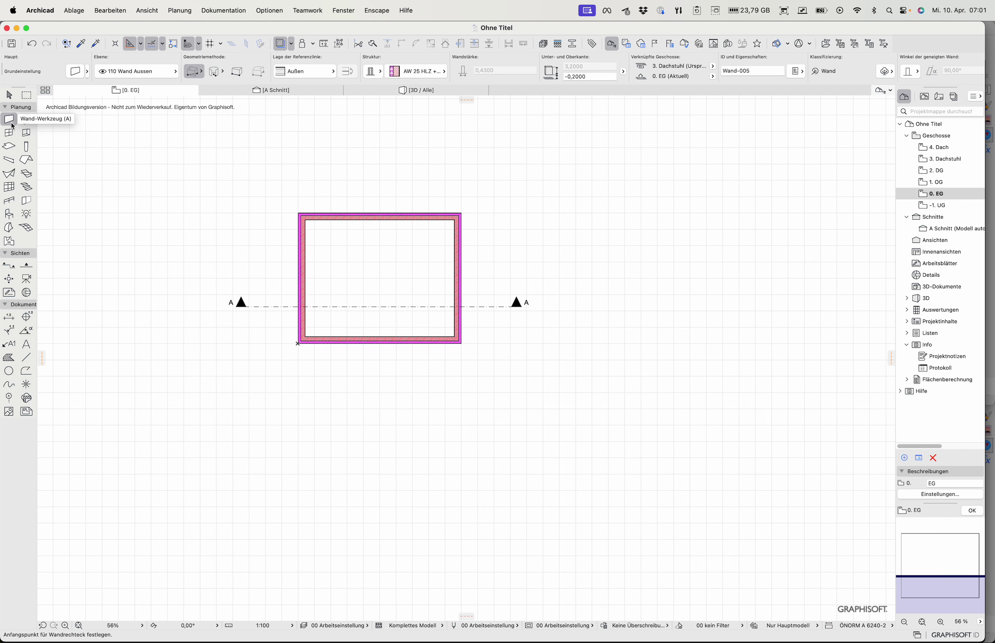
double_click(8, 147)
text(,2000)
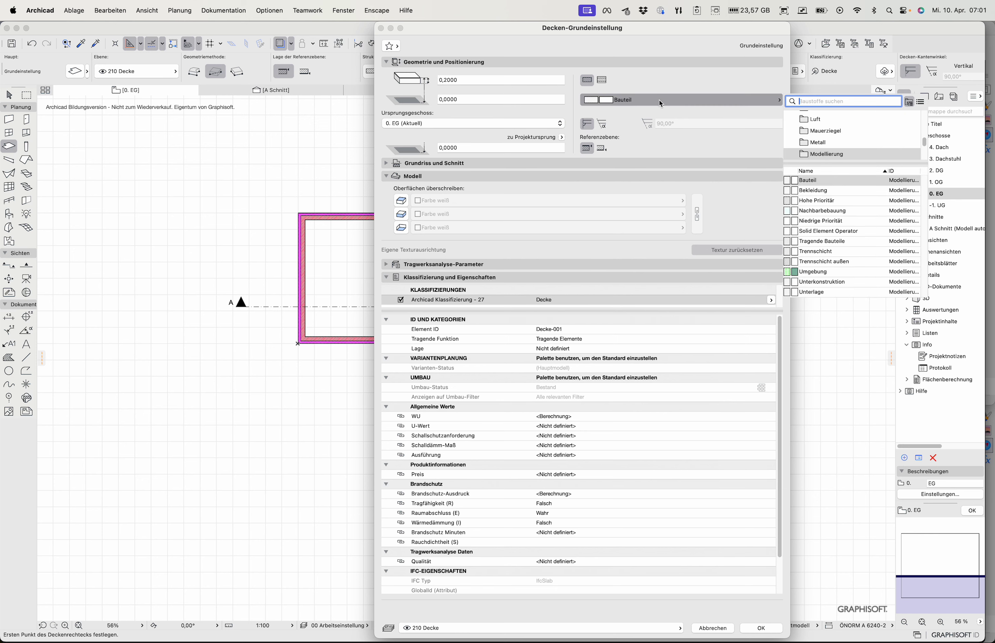
text(bet)
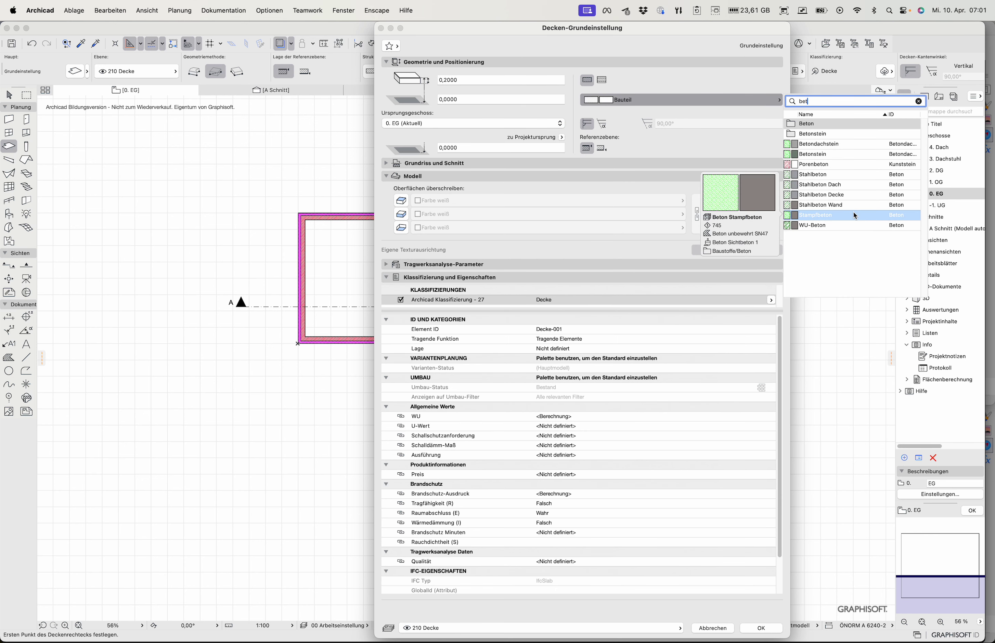
click(850, 195)
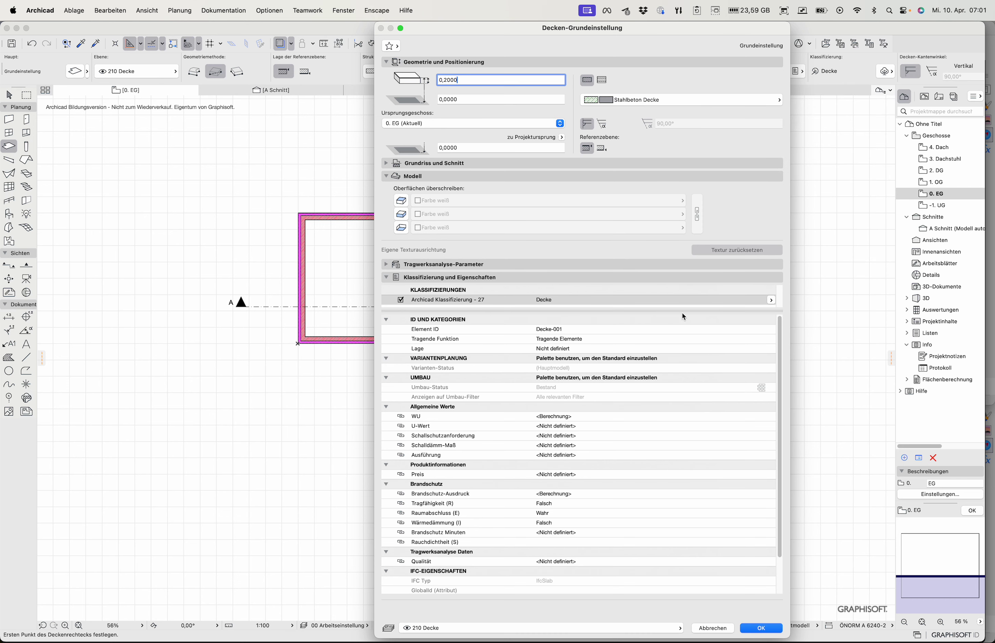
key(Tab)
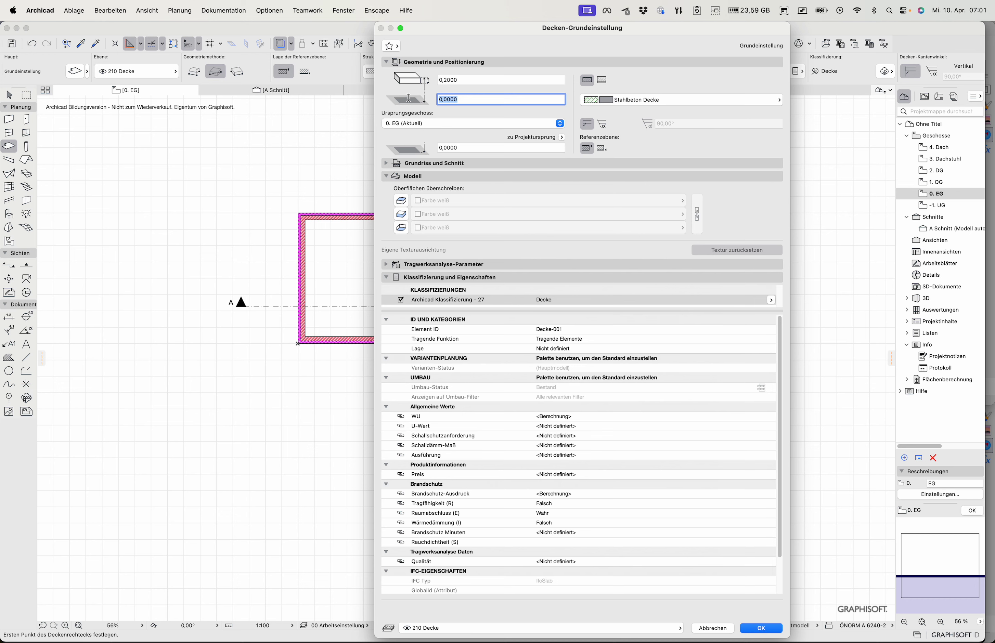
text(-,2)
click(761, 628)
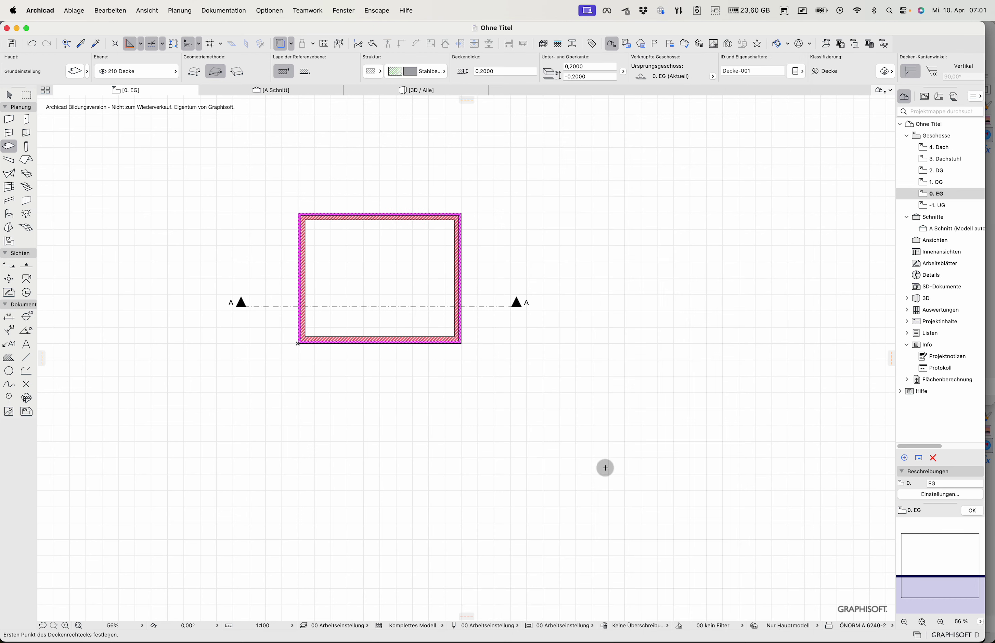
Step: Create the EG slab along the outer outline of the exterior walls and check it in section A
click(342, 348)
double_click(939, 230)
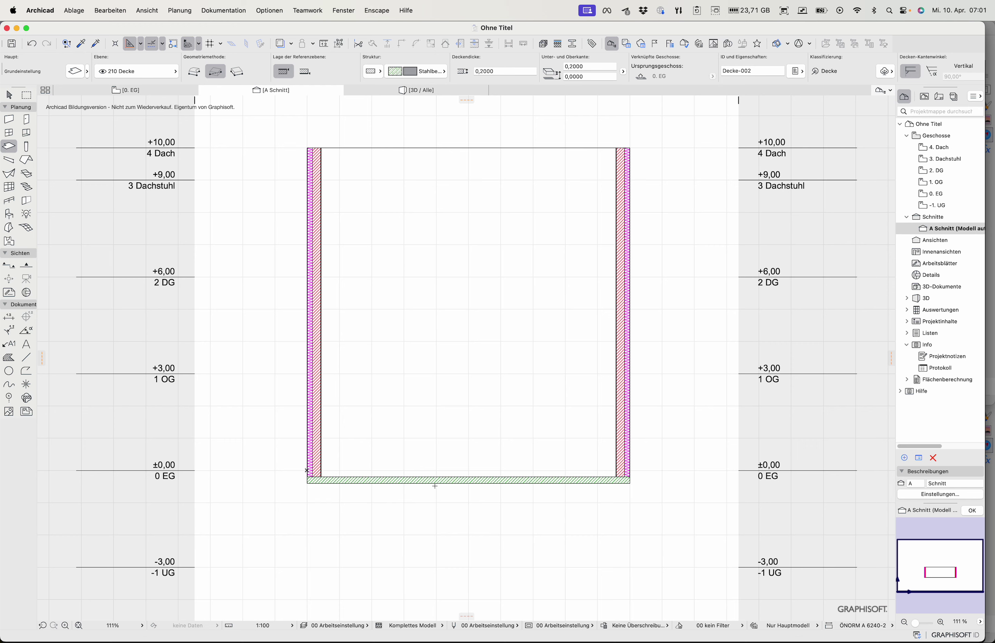
key(F2)
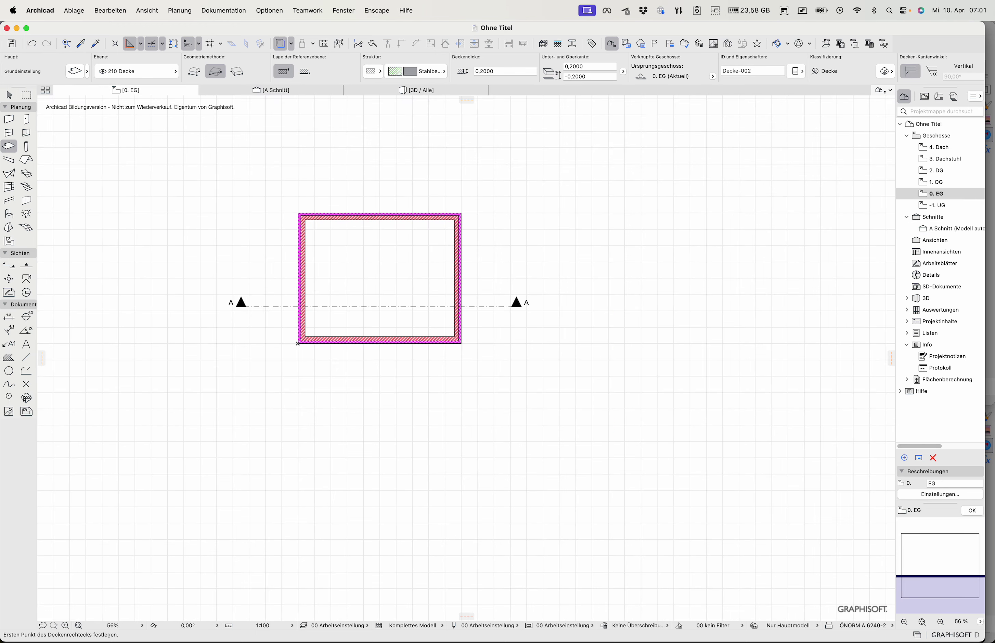
Step: Copy the EG slab to the same position on the OG and DG storeys and open section A
click(9, 94)
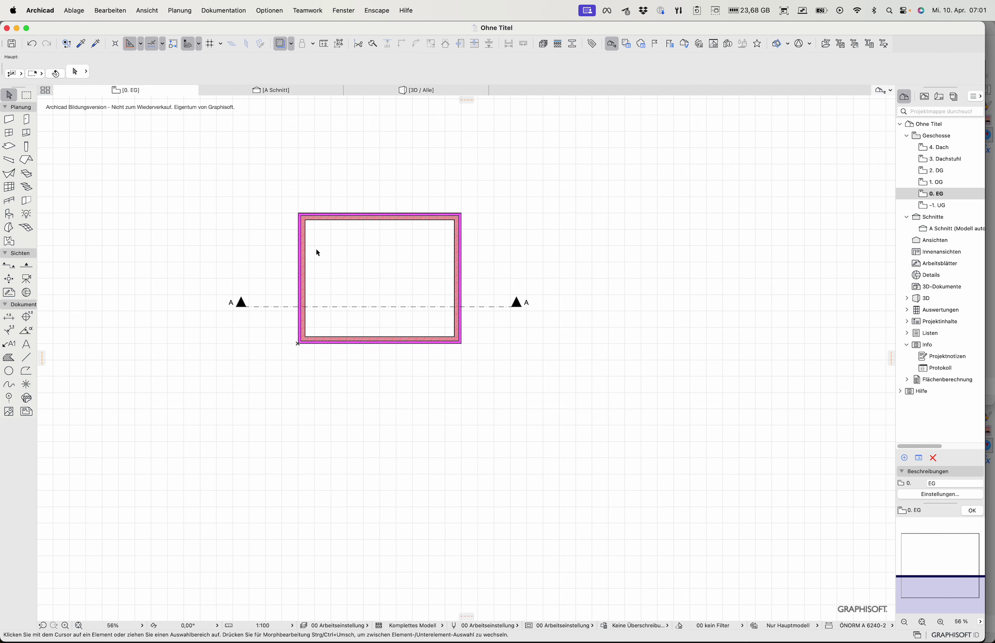
click(379, 289)
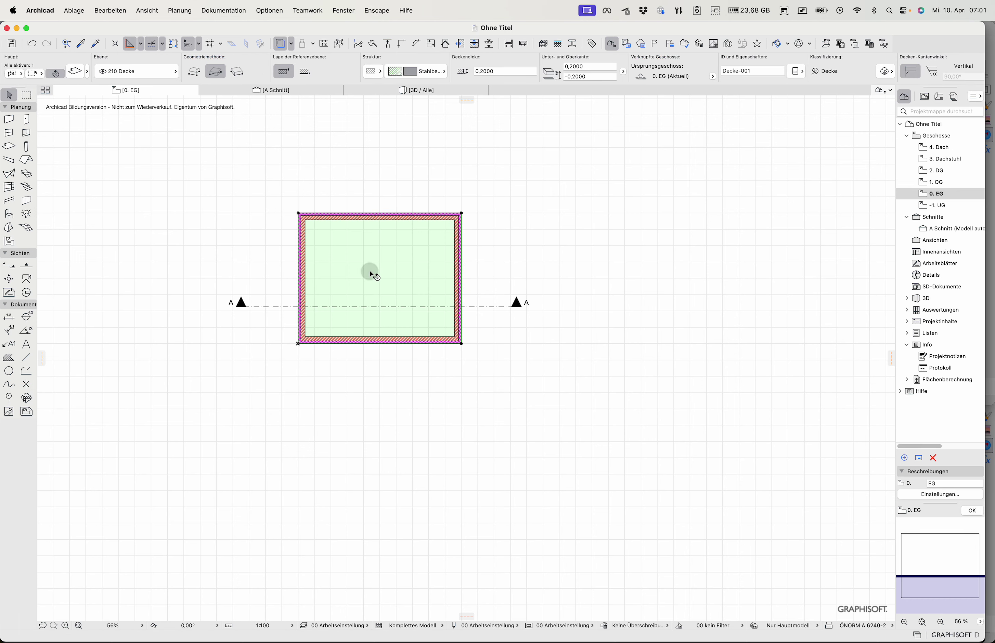
click(930, 185)
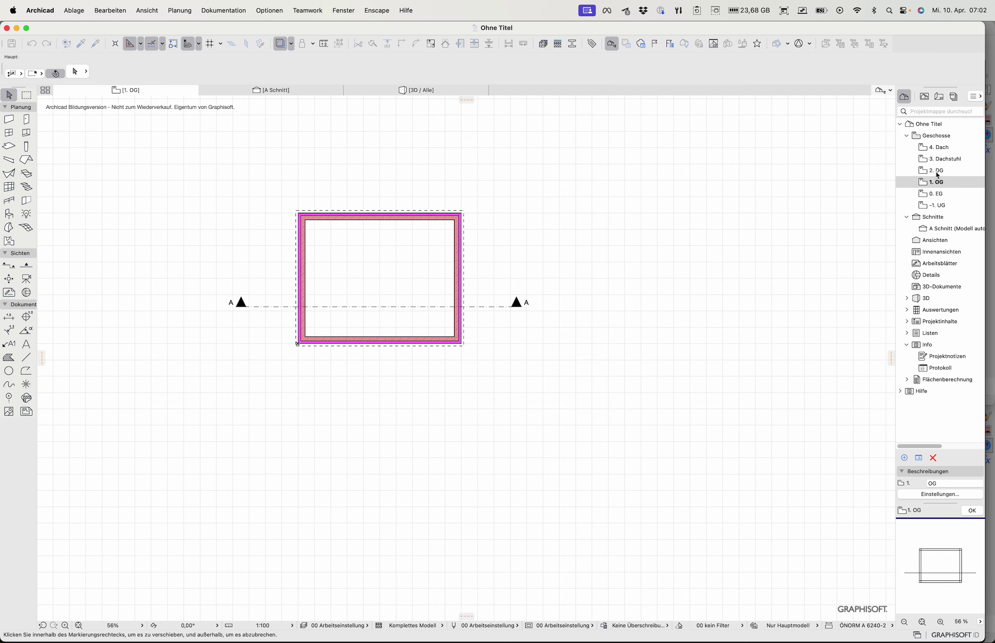
click(935, 171)
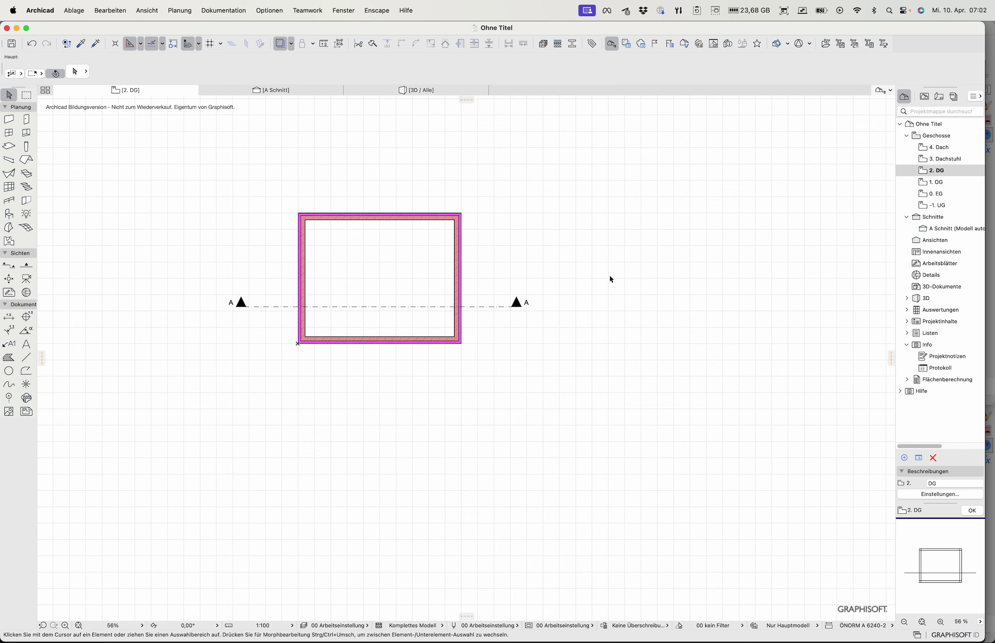
click(684, 261)
click(306, 88)
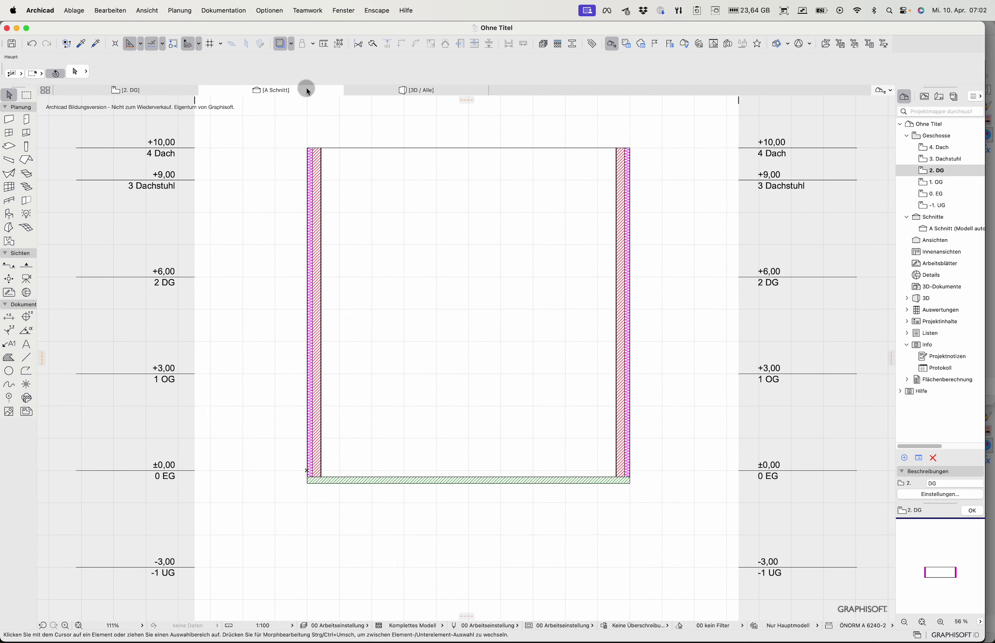
Step: Select the walls and slabs in section A and raise the intersection priority of the building material EPS 1 to 776
drag(285, 264, 371, 587)
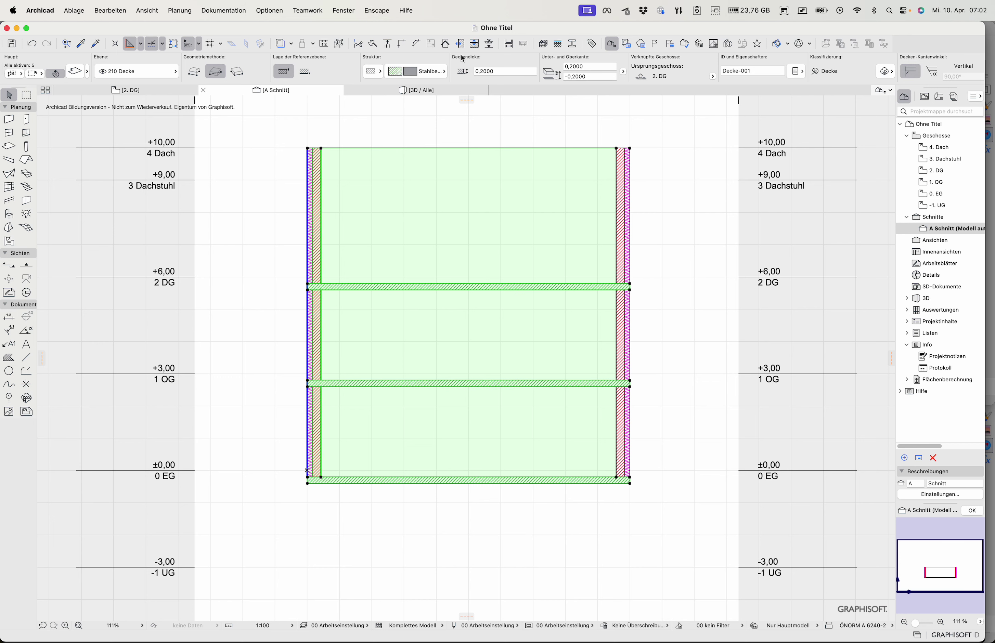
click(543, 43)
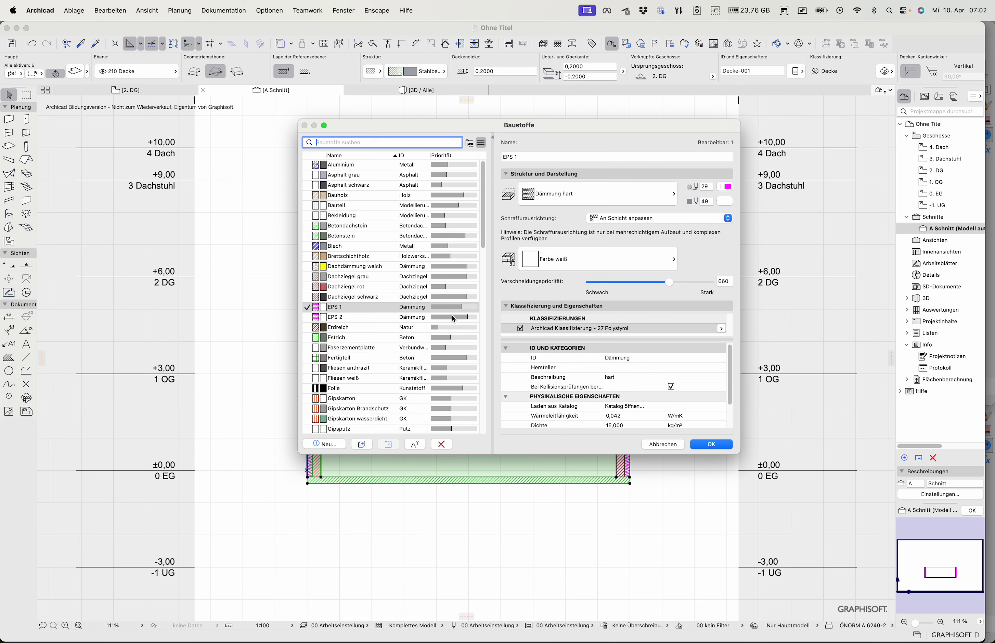
drag(484, 209, 476, 375)
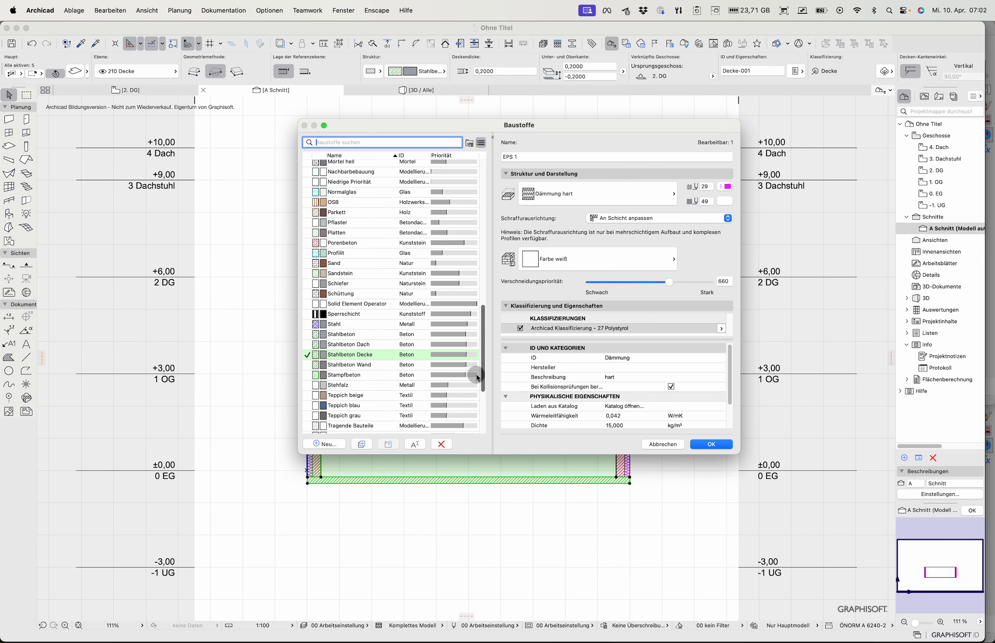
click(466, 356)
drag(484, 340, 500, 220)
click(444, 239)
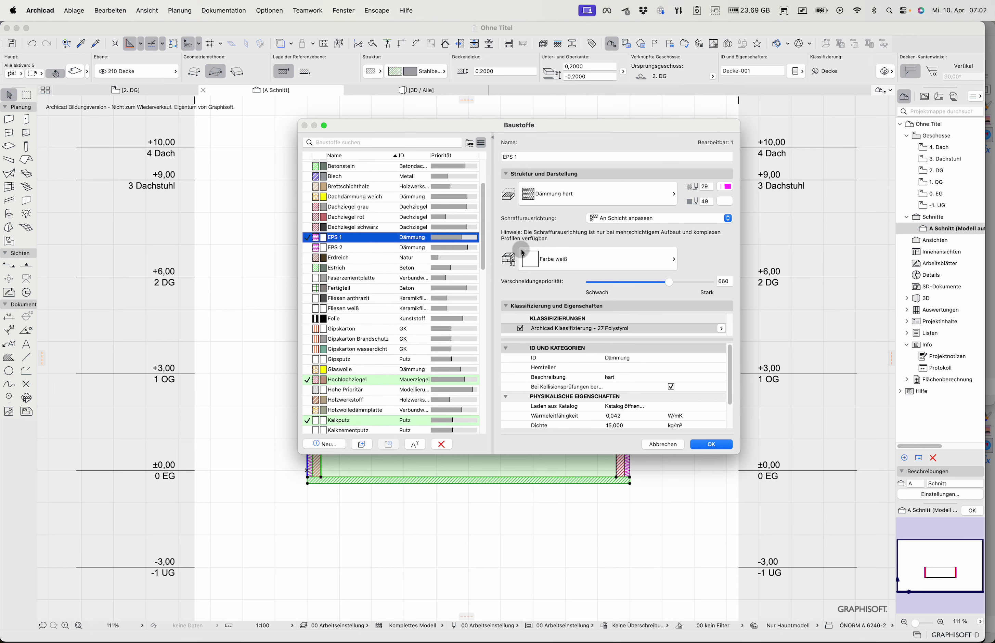
drag(666, 283, 685, 283)
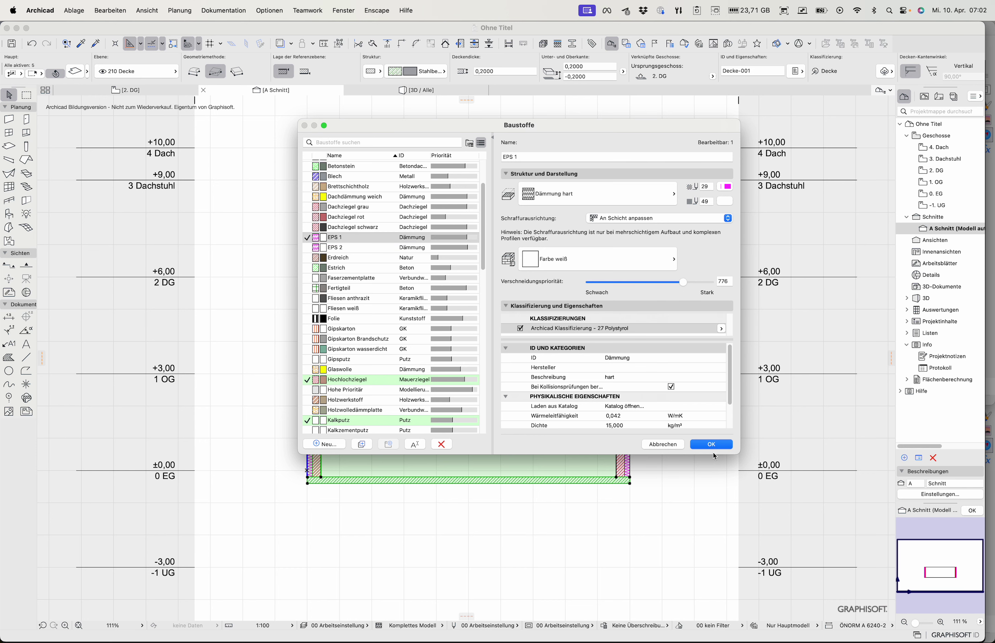
click(703, 444)
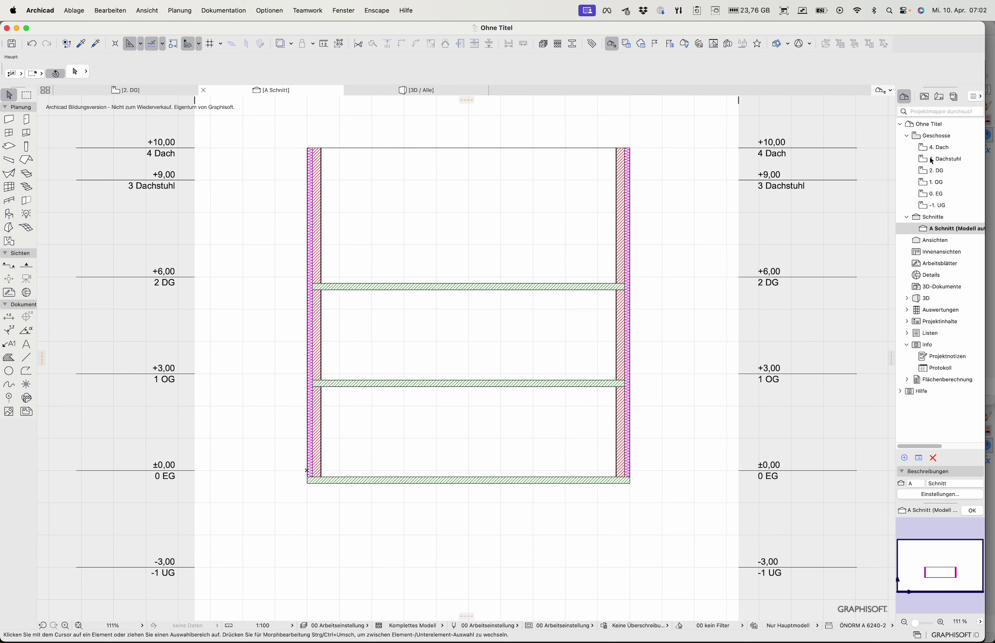
Step: Configure the roof defaults on the 4. Dach storey as a multi-plane roof with the composite Steildach Holzkonstr.-Überstand
click(943, 150)
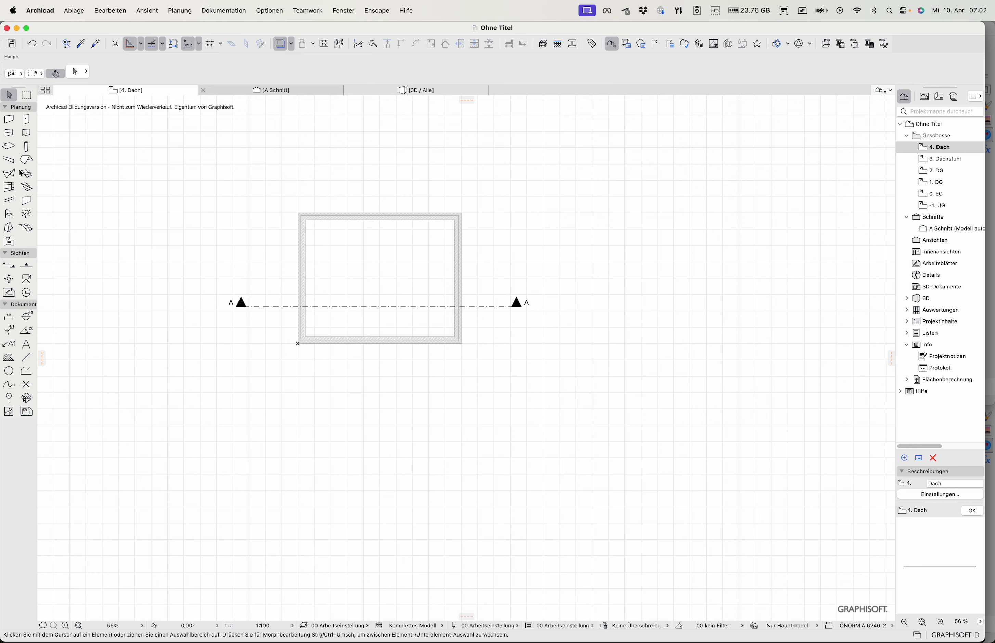
double_click(26, 161)
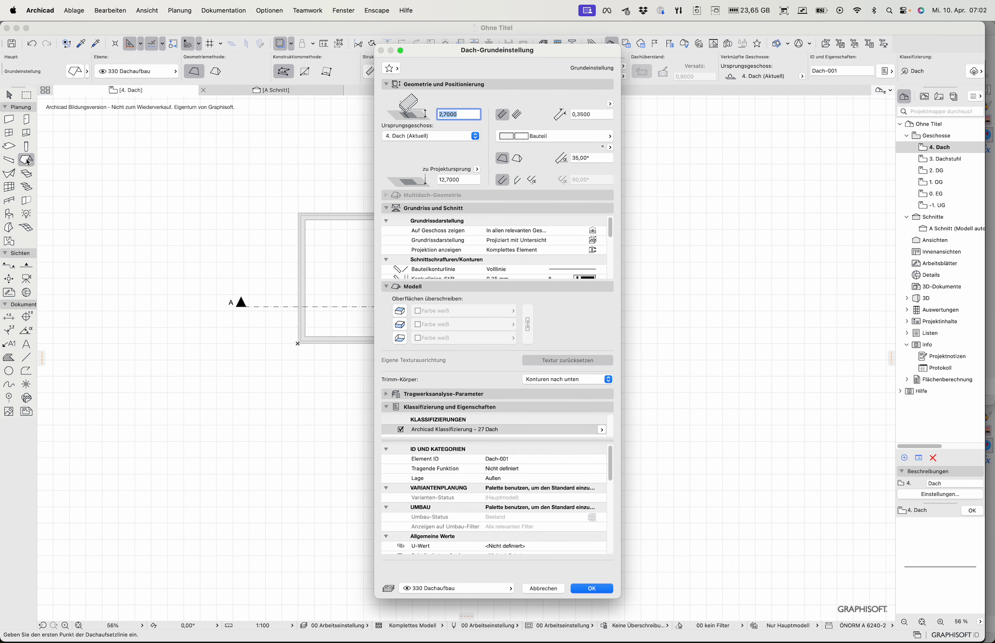
click(519, 117)
click(530, 136)
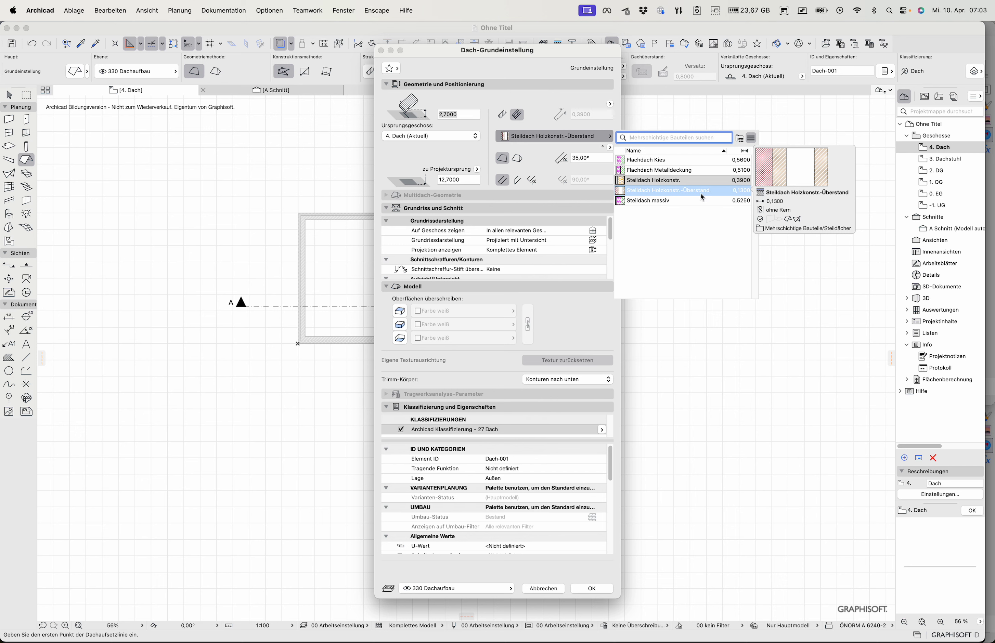
click(700, 193)
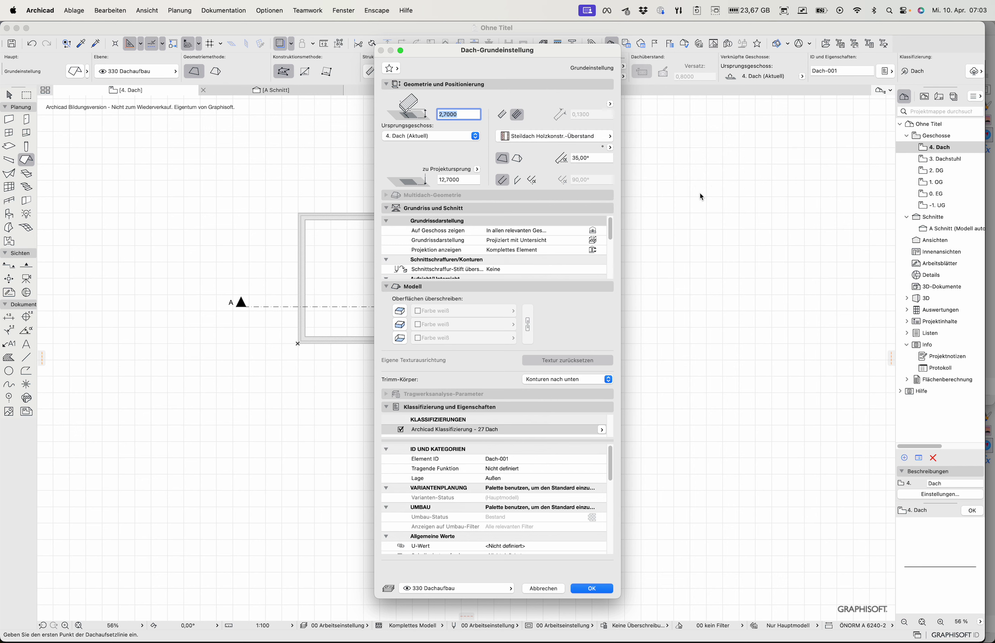
click(517, 160)
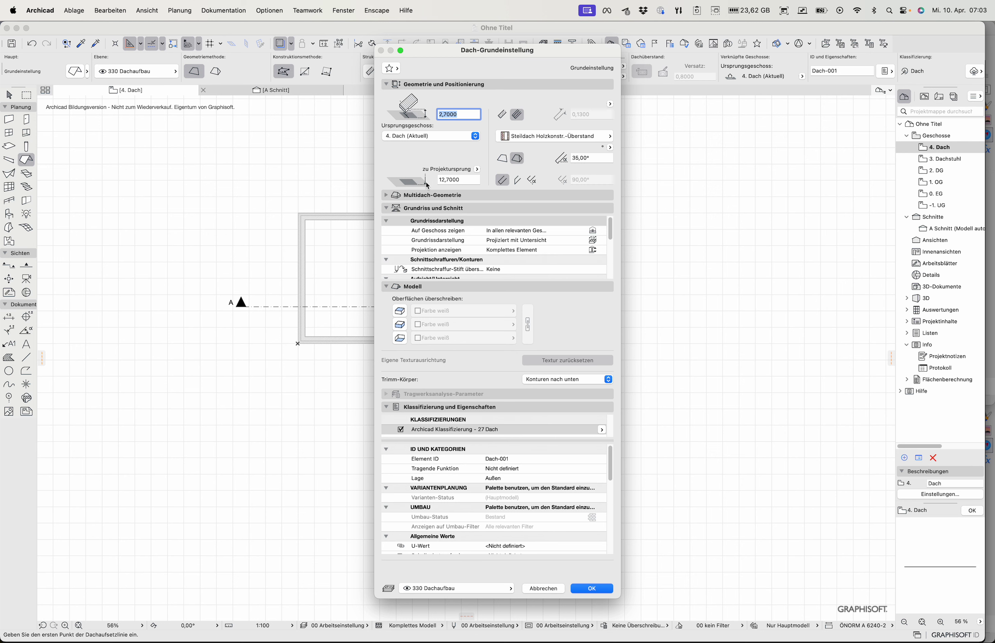
Step: Reference the roof's base height to the current storey and set it to 0
click(459, 180)
click(476, 169)
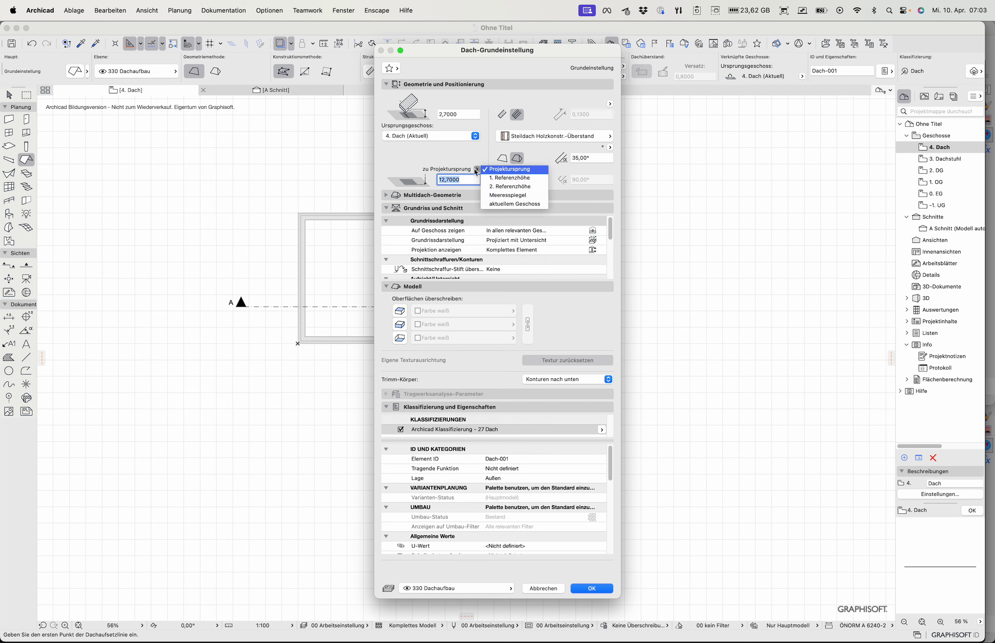
click(514, 204)
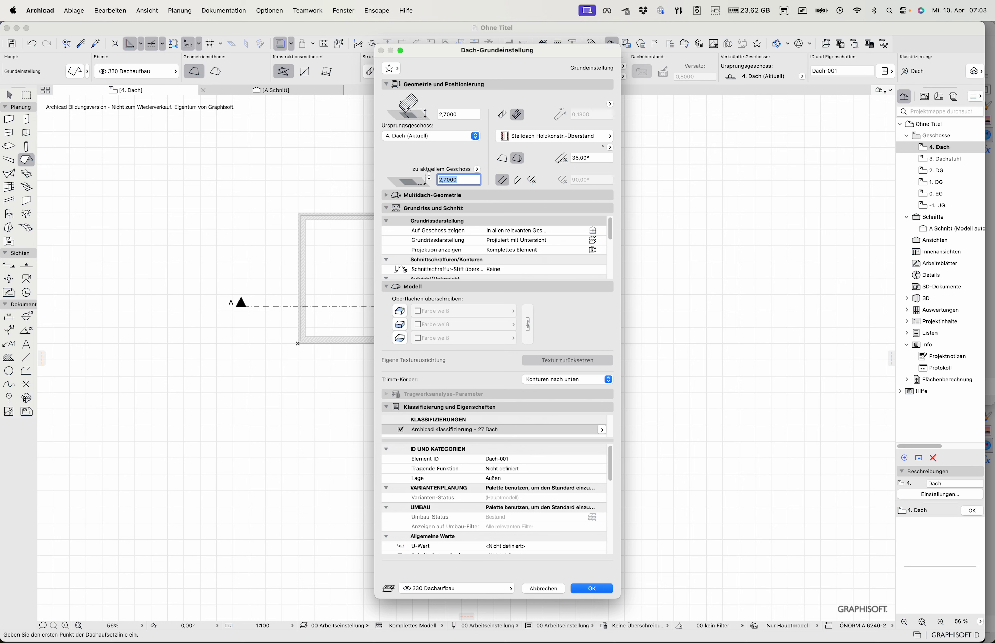
text(0)
click(464, 119)
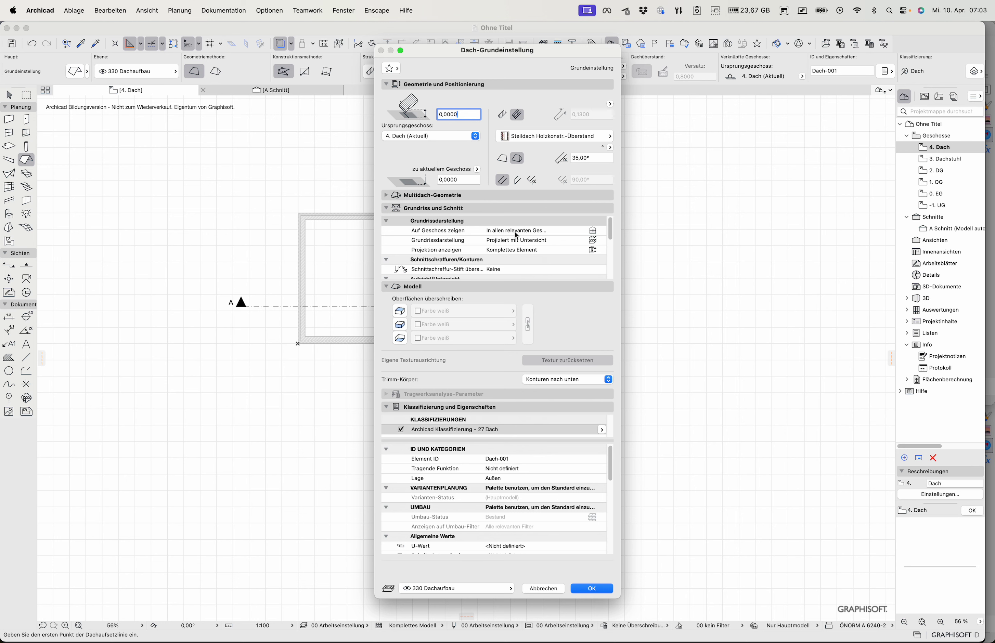
Step: Set the roof to show on its home storey and one storey below in the floor plan and accept the roof defaults
click(602, 232)
click(602, 232)
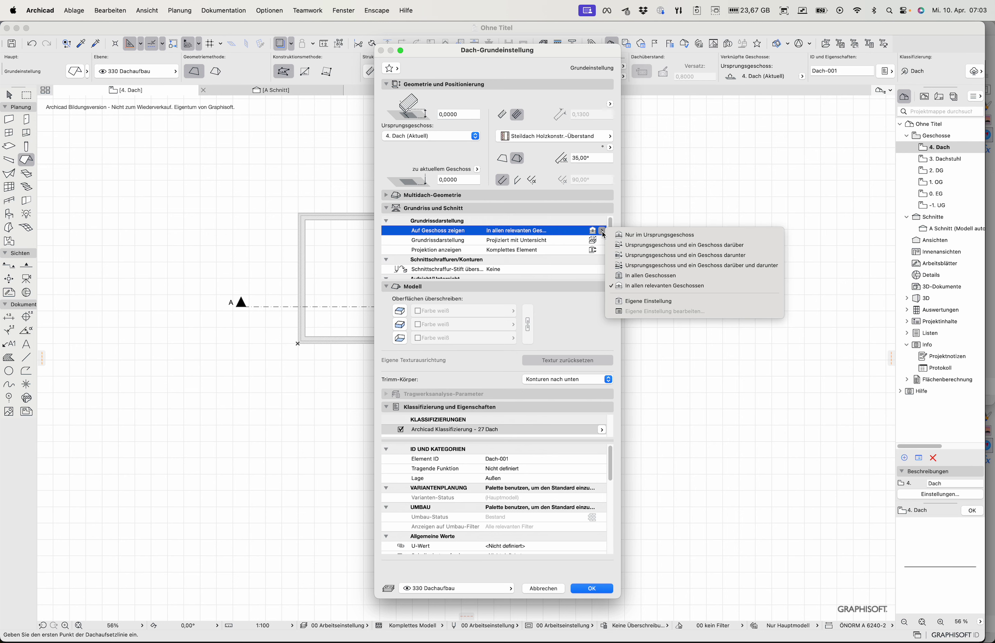
click(652, 255)
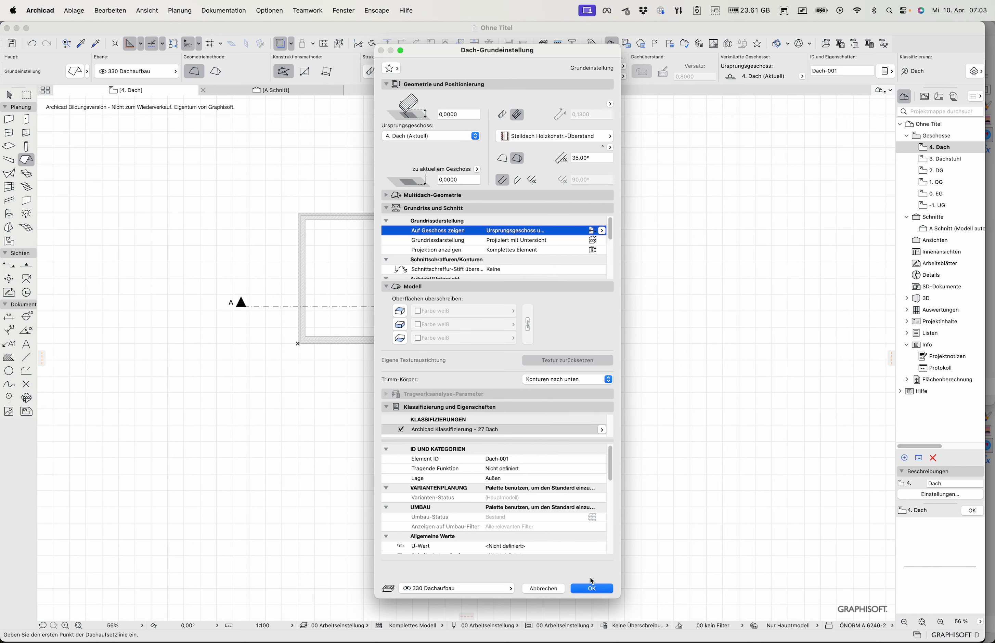
click(591, 588)
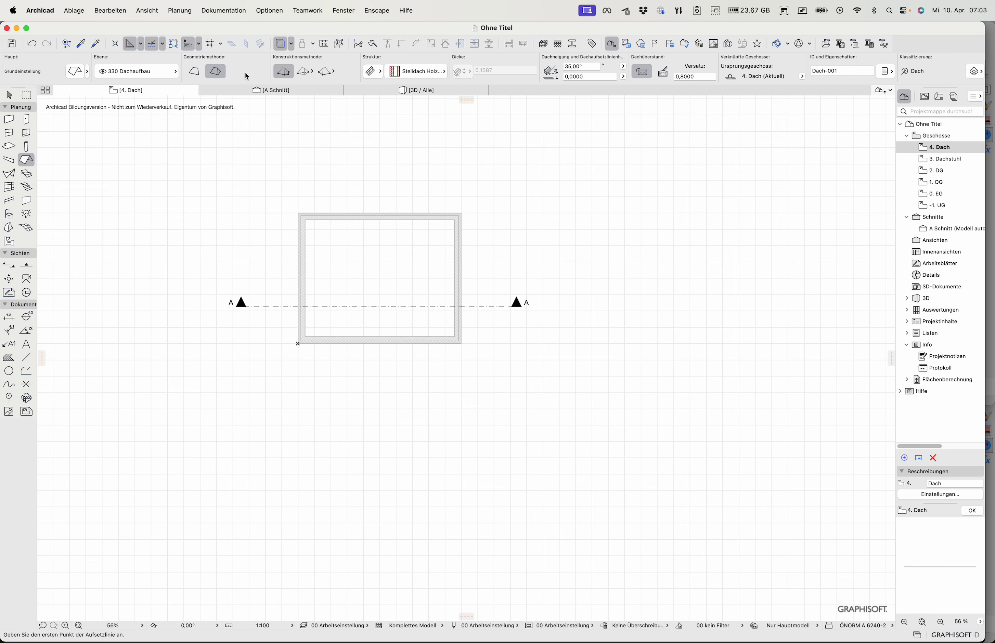
Step: Draw a rectangular gable roof from the building's lower-left outer corner up to the upper wall edge, stopping short of its right side
drag(312, 73, 339, 83)
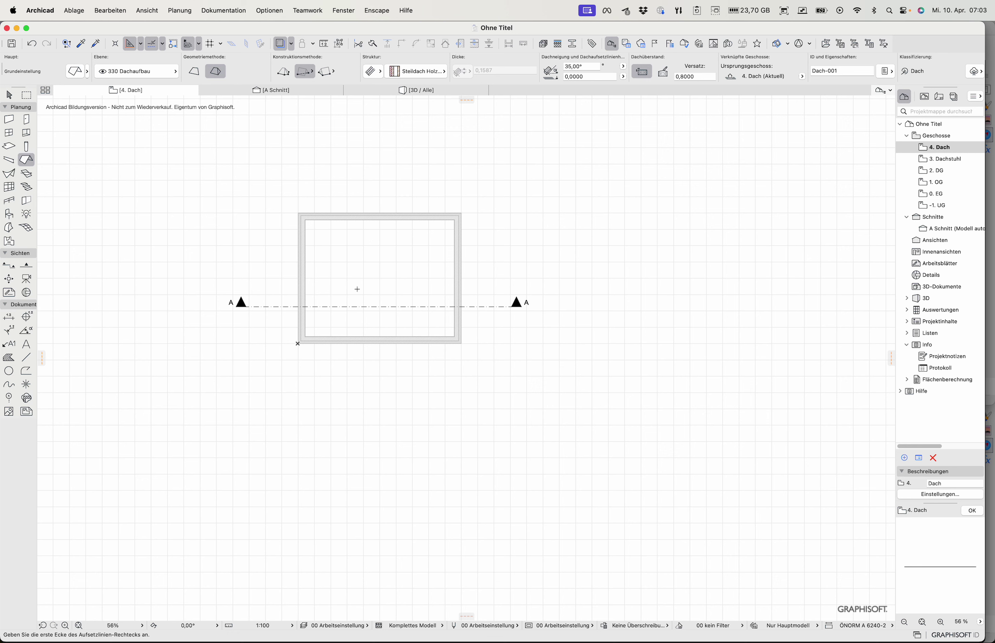
click(298, 343)
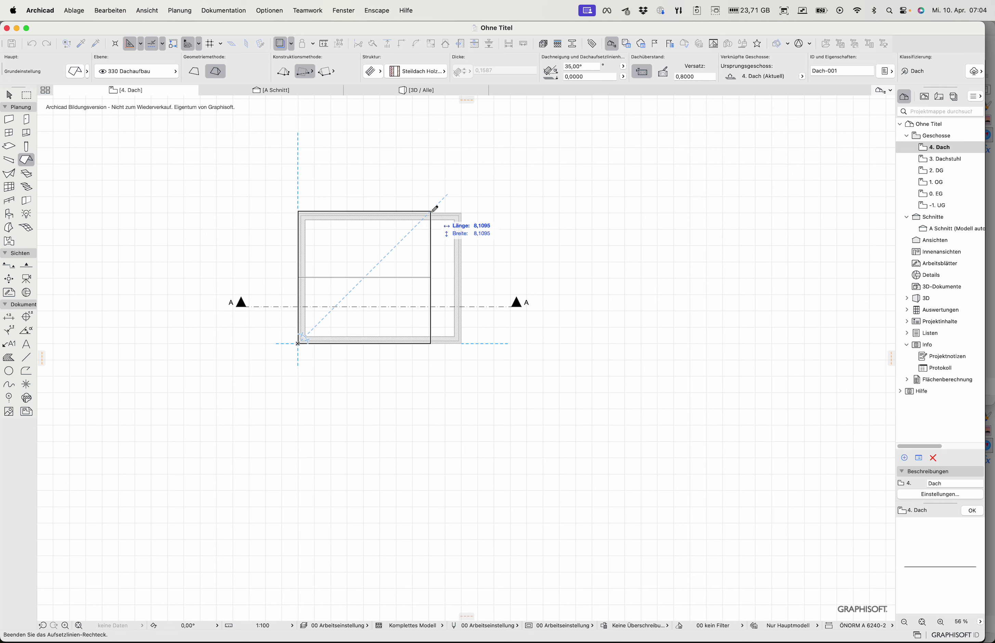
click(408, 212)
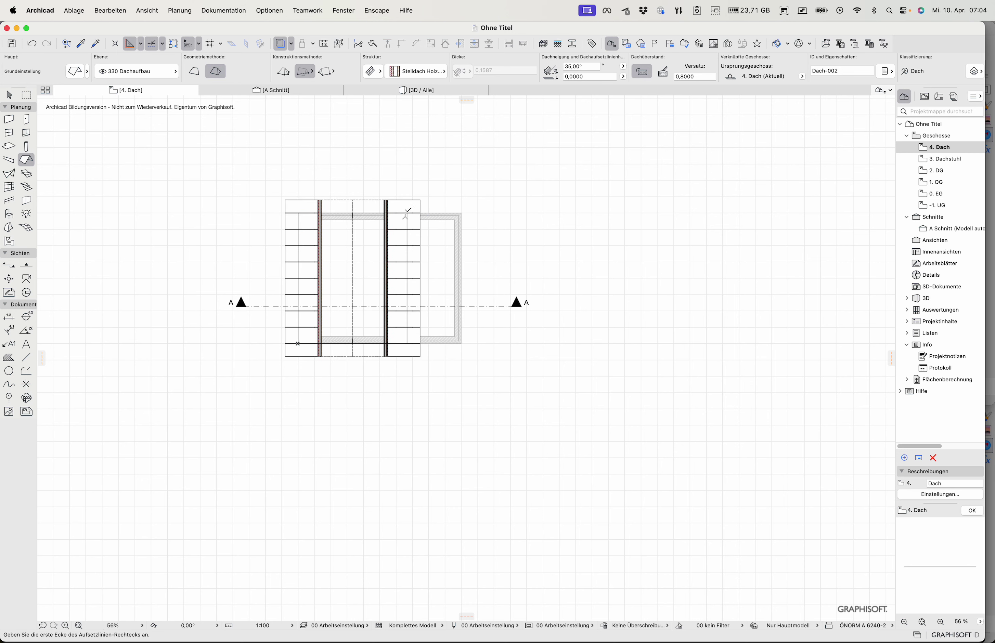
Step: Select the gable roof and offset its right pivot edge outward to align with the building's right outer wall face
shift+click(388, 305)
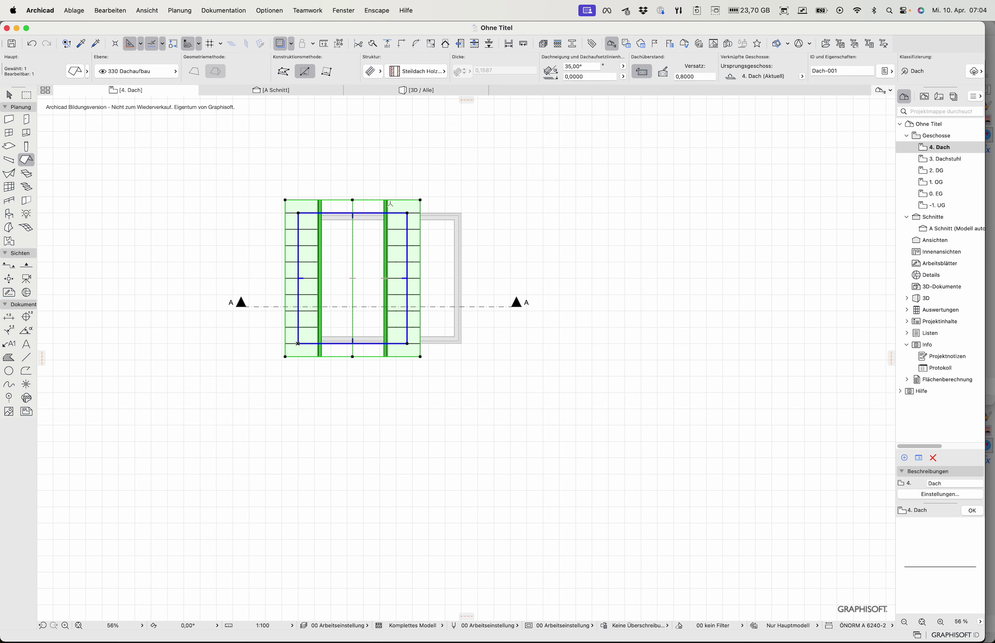
click(407, 252)
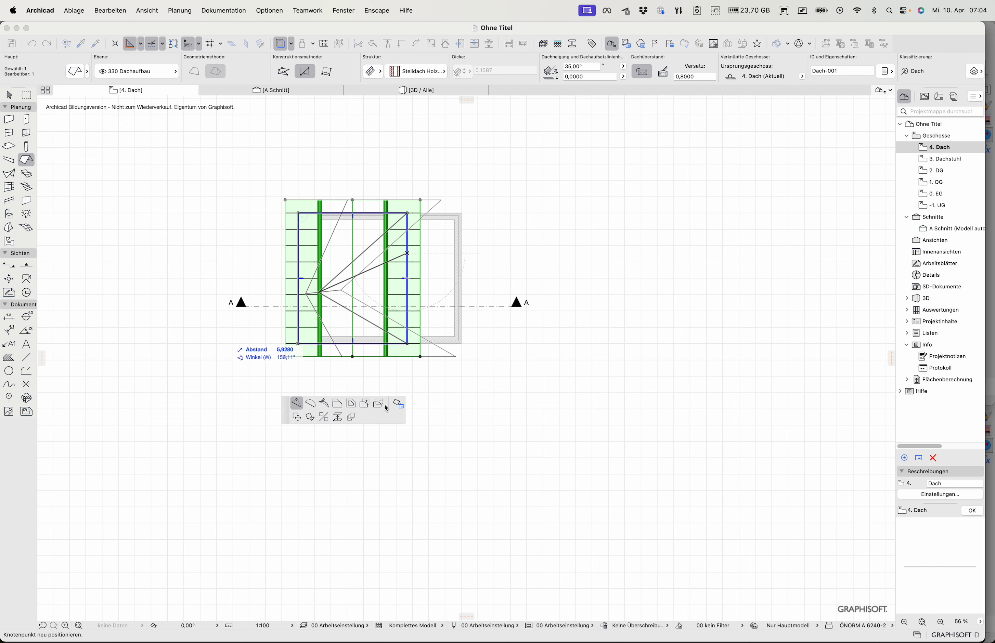
click(338, 405)
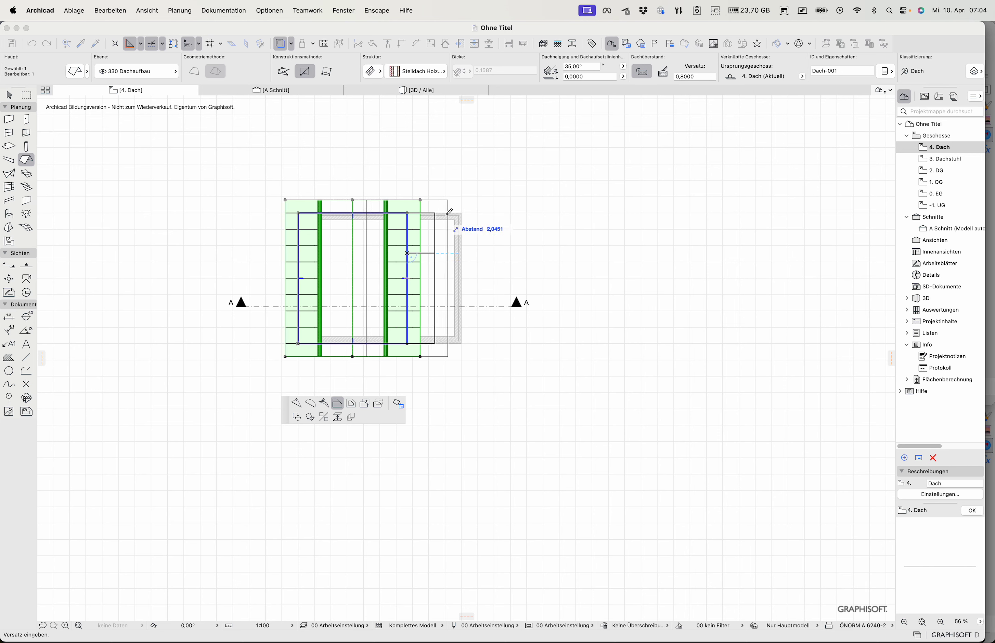
click(467, 211)
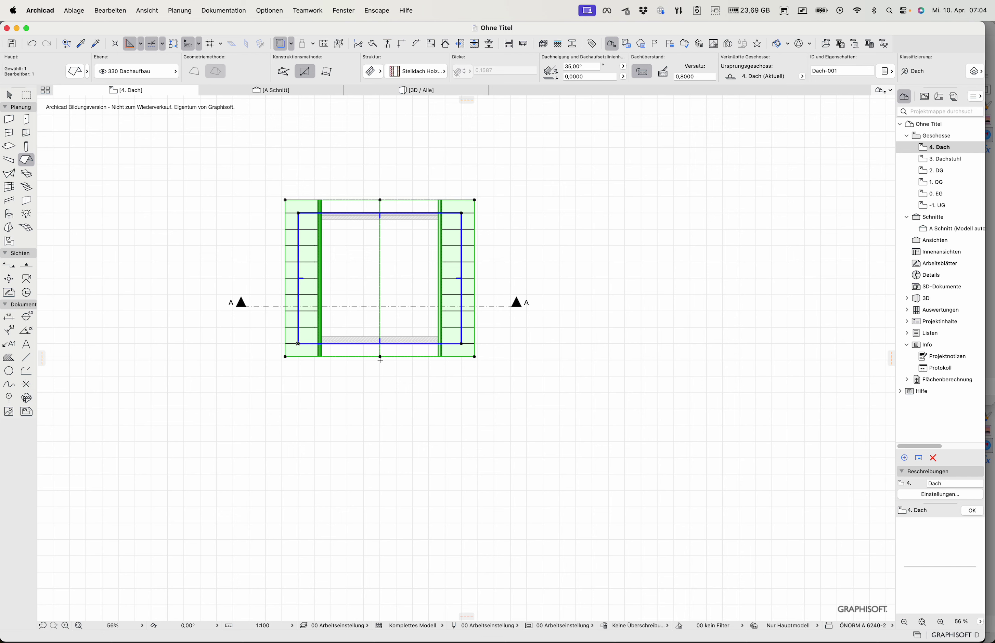
click(667, 305)
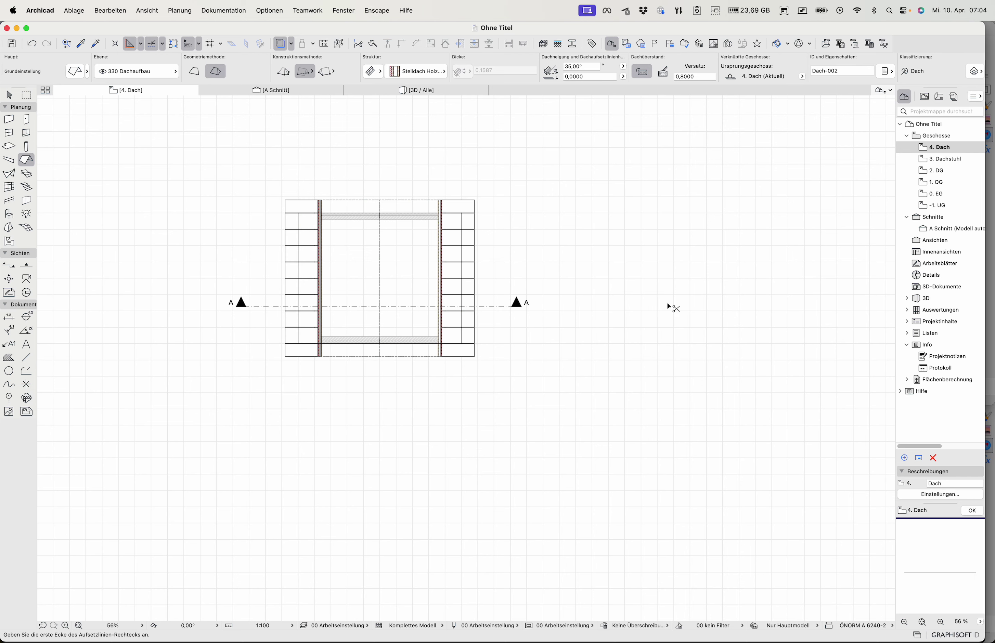
Step: View the gable roof on the building in 3D and select all elements
key(F5)
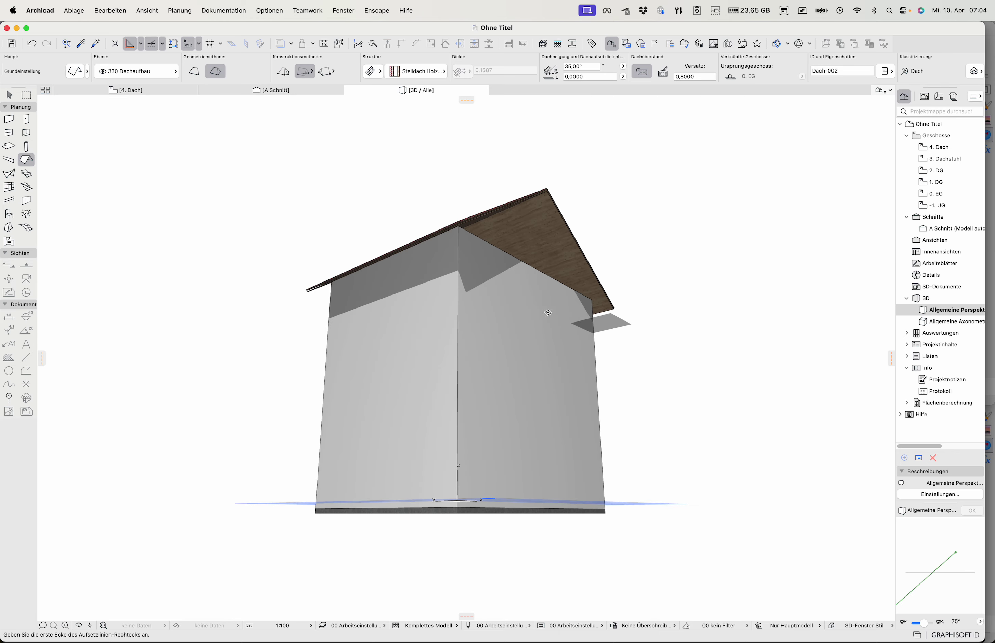
scroll(631, 374, up, 3)
scroll(631, 375, down, 5)
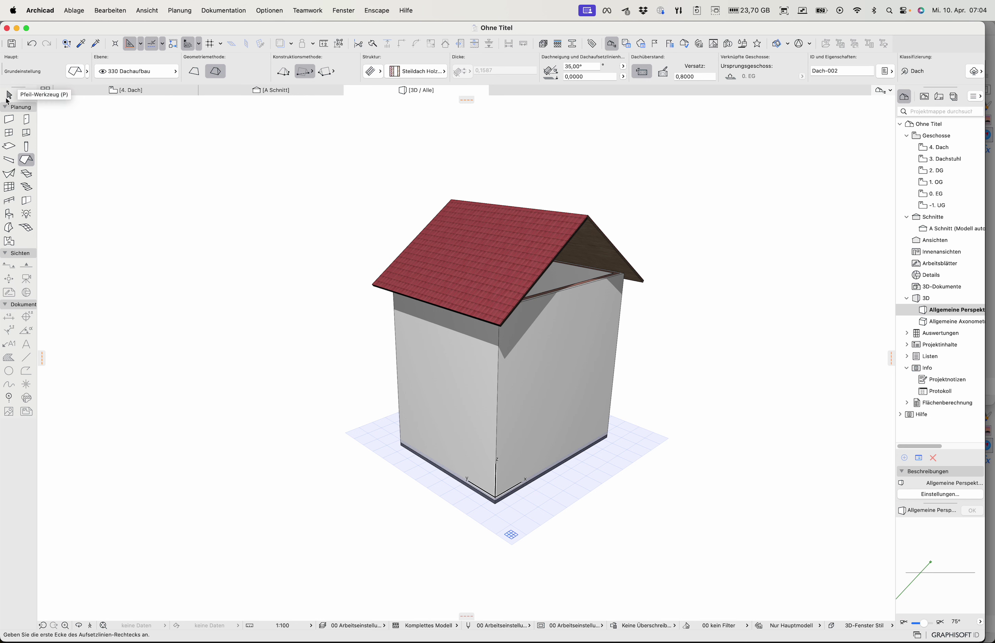
click(8, 99)
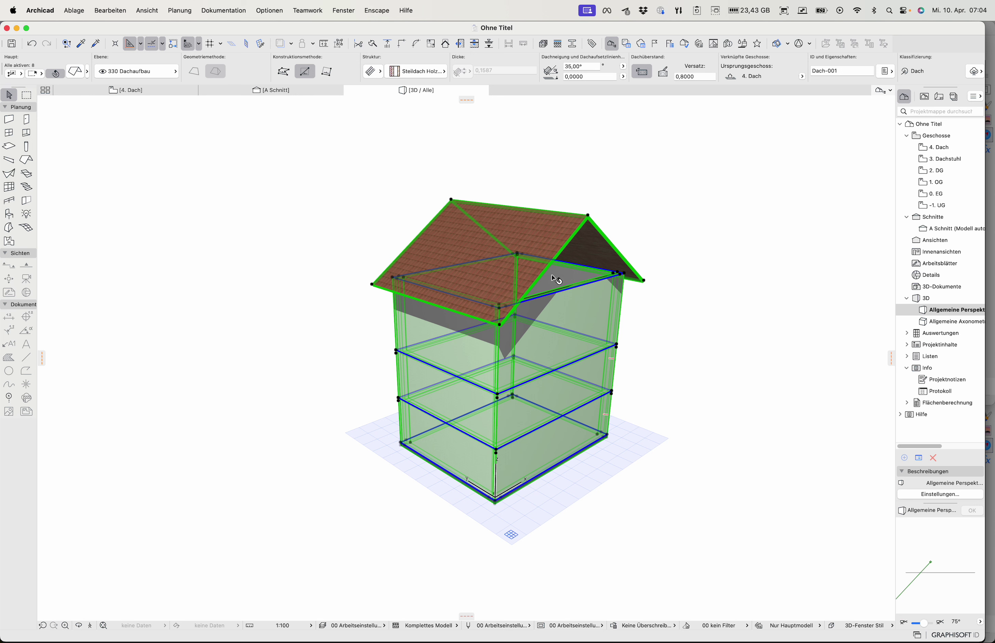
mouse_move(538, 255)
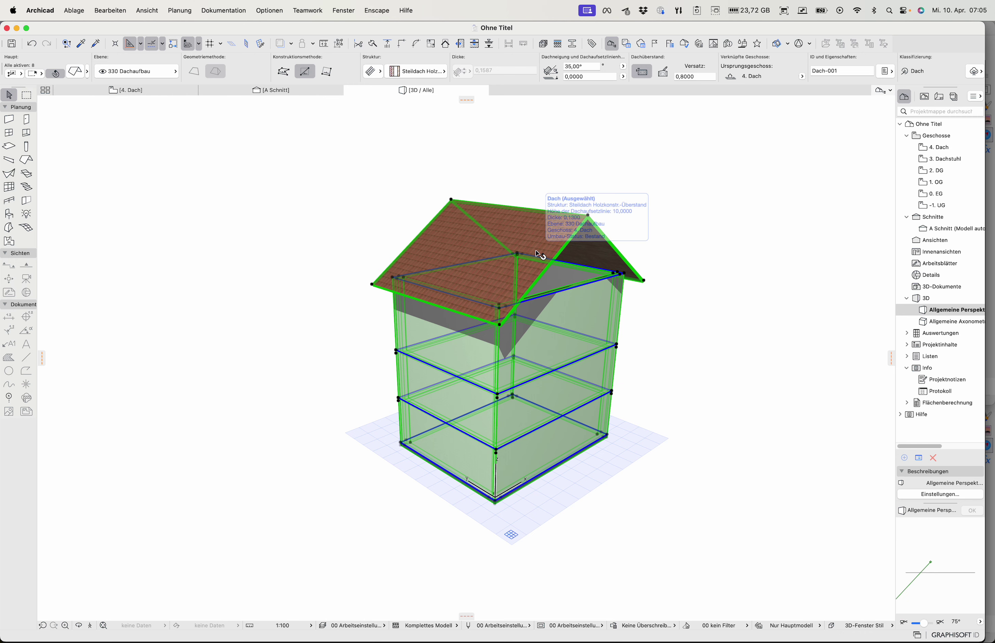
Step: In section A, select the roof and move it straight down by about 2.56 m
click(292, 90)
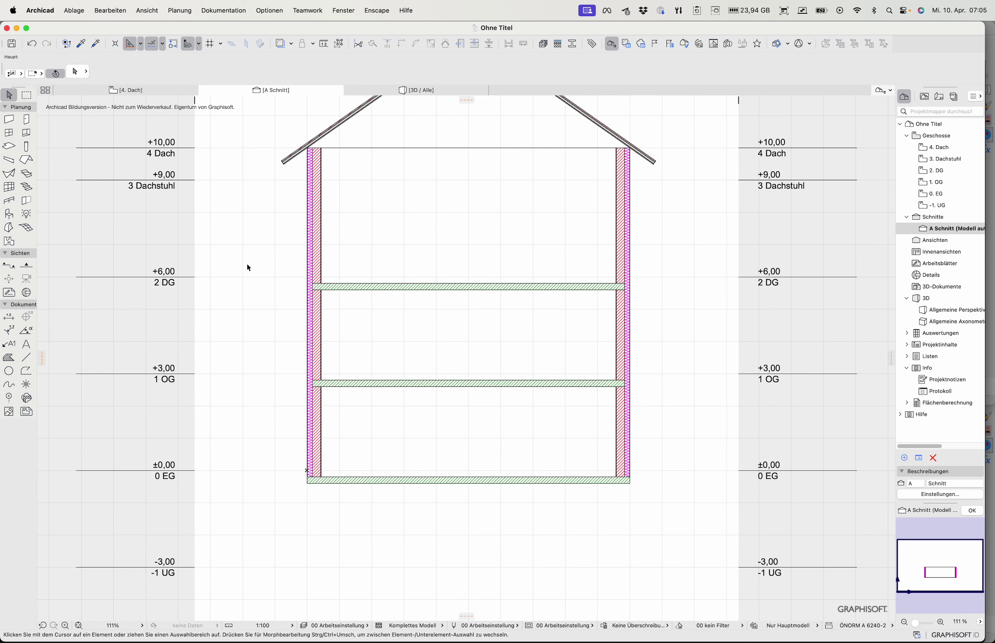
click(285, 167)
click(283, 162)
click(284, 244)
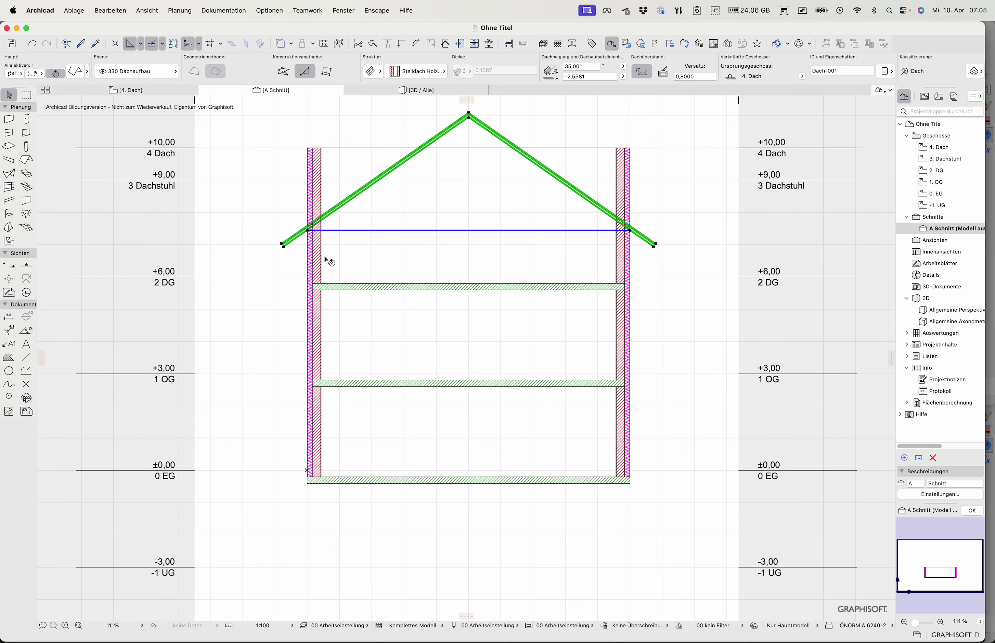
Step: Move the roof diagonally up and to the right in section A, then undo that move and clear the selection
mouse_move(326, 277)
key(super+d)
click(341, 280)
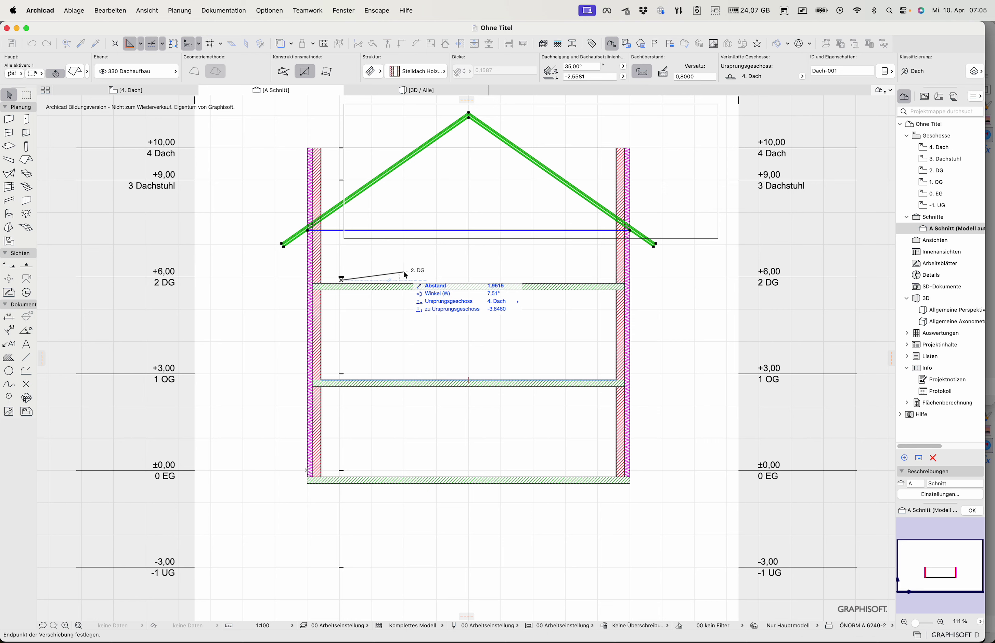
click(403, 270)
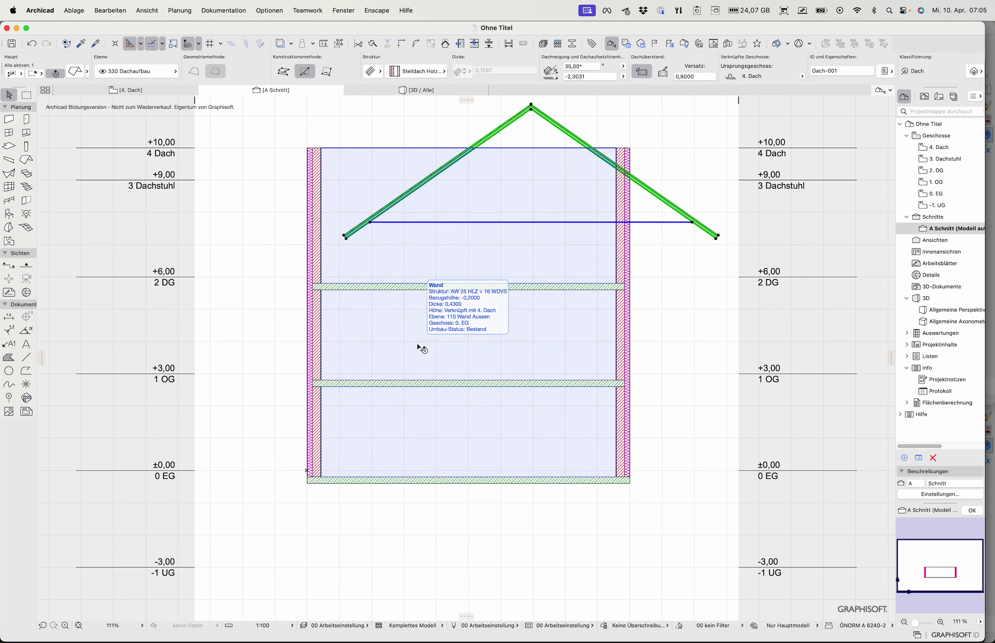
key(super+z)
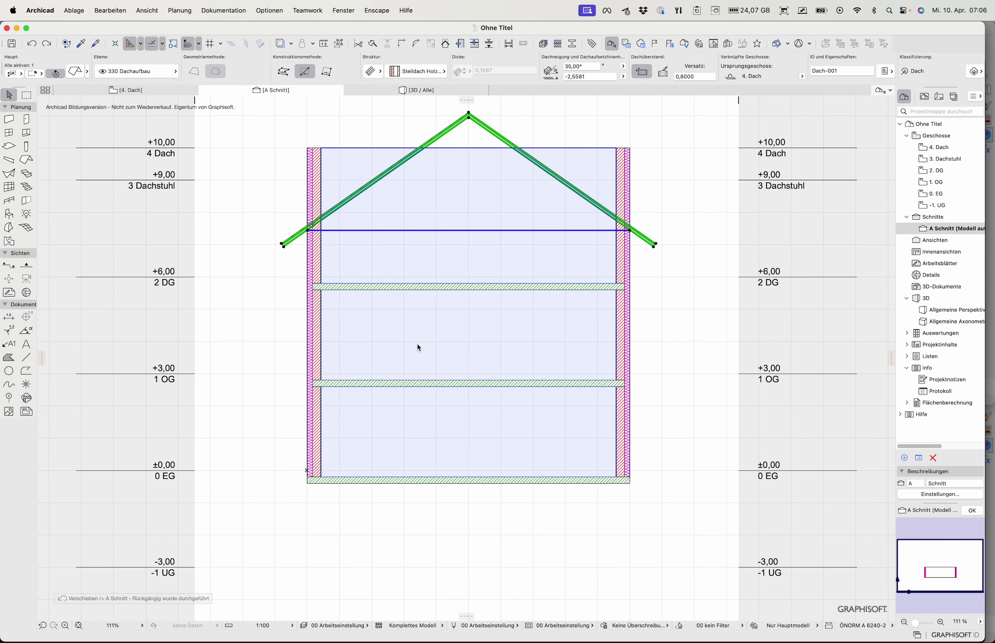
click(240, 278)
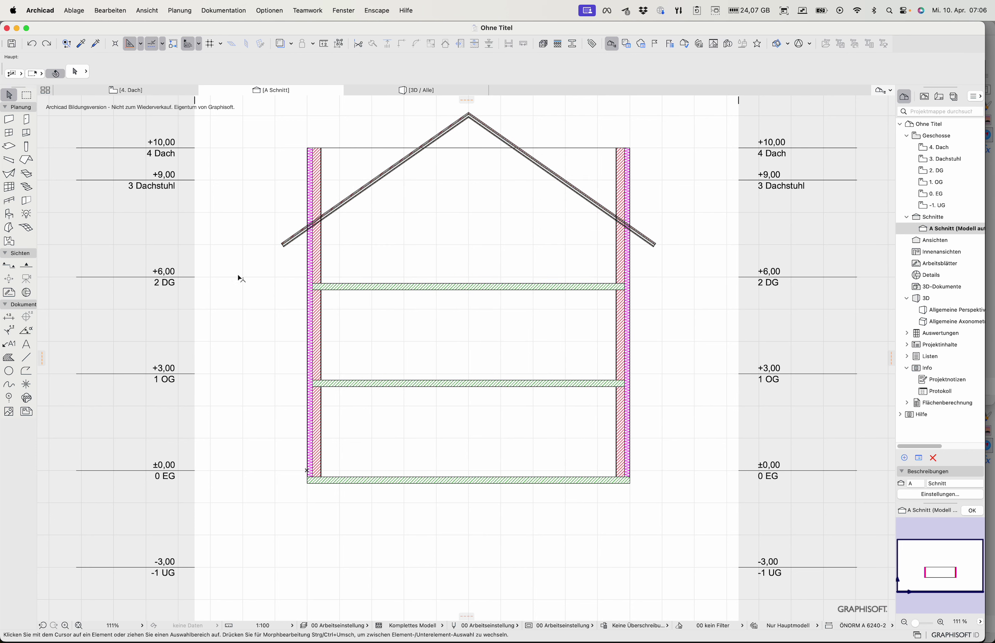
Step: Examine in 3D, from the gable side, how the lowered roof cuts through the exterior walls
key(super+a)
key(F3)
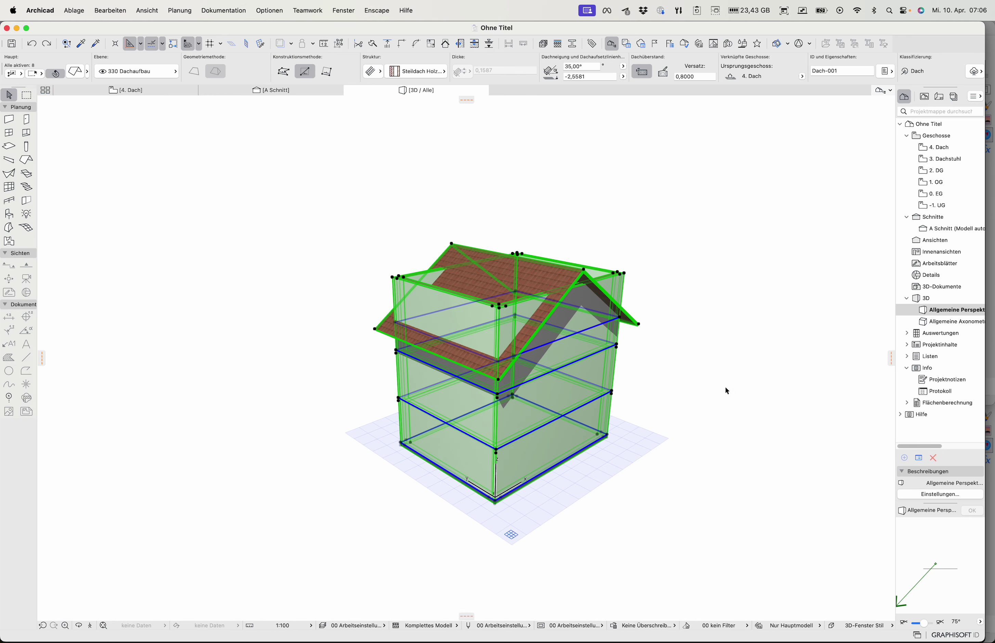
click(752, 386)
shift+middle_drag(731, 368, 468, 416)
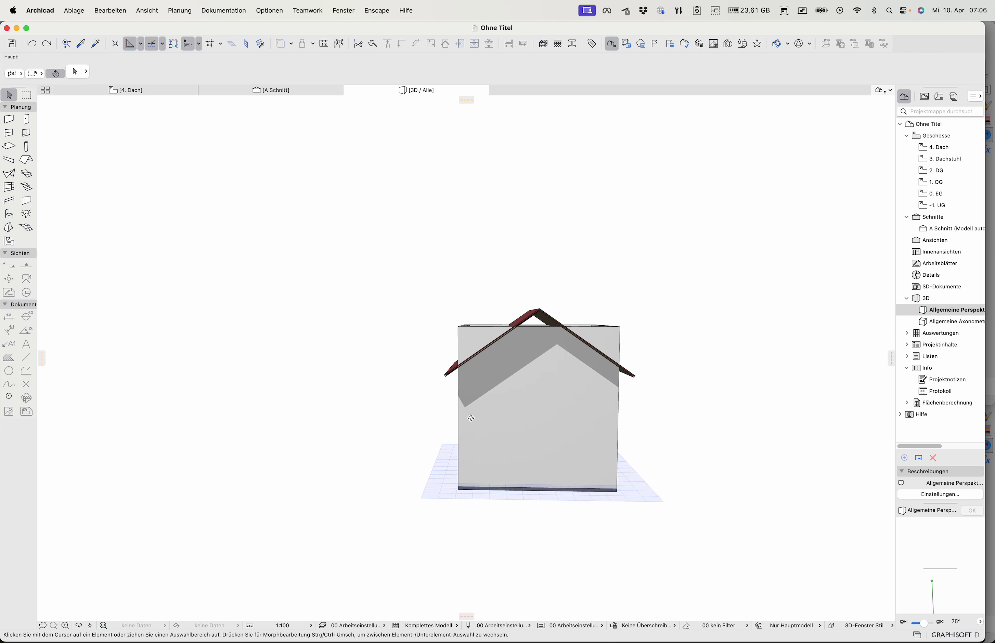
scroll(724, 386, up, 3)
shift+middle_drag(724, 377, 560, 335)
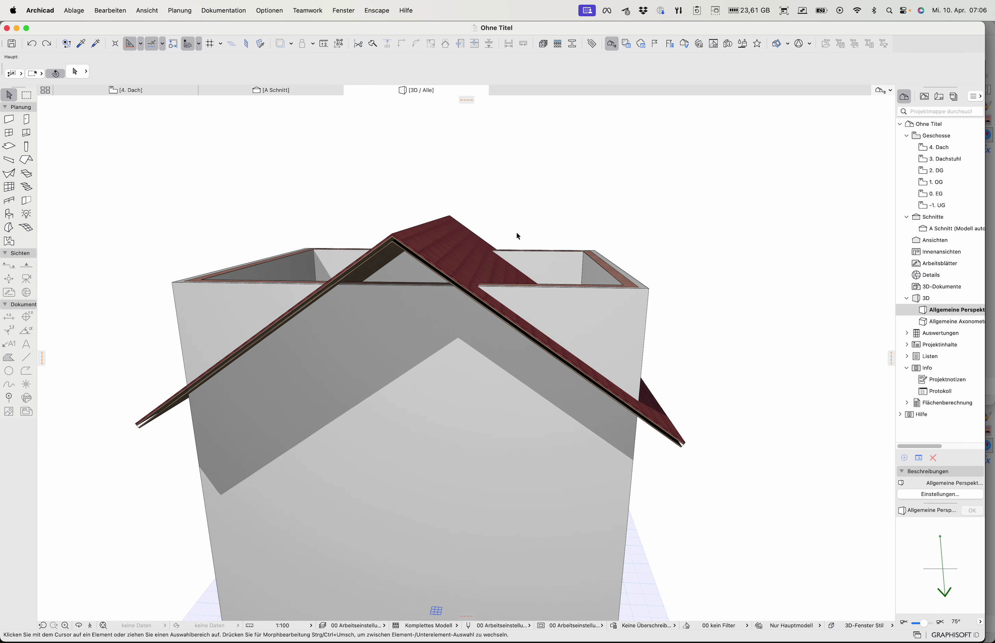
shift+middle_drag(727, 306, 730, 287)
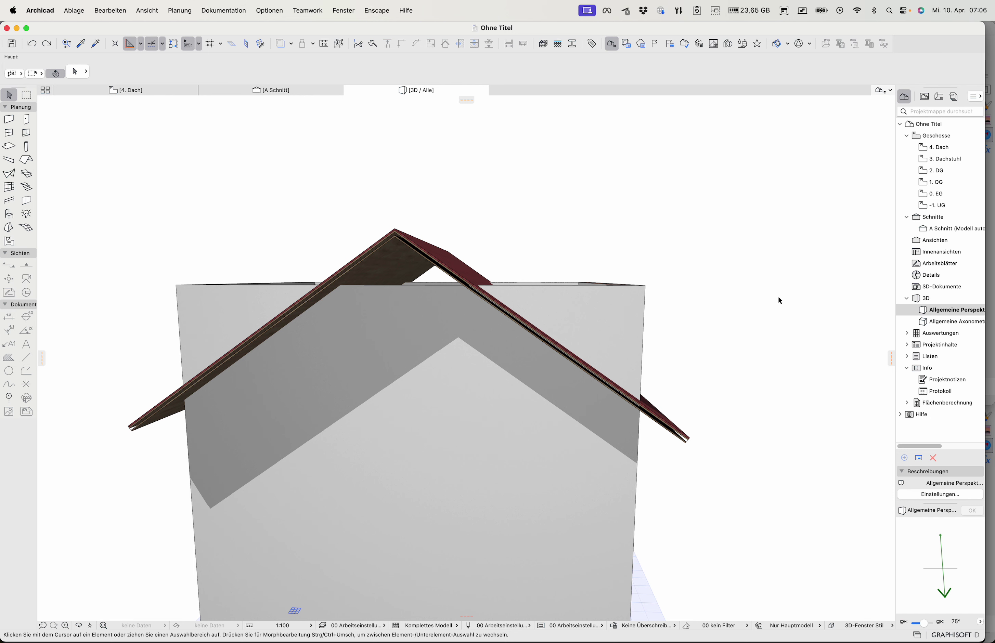
drag(730, 256, 135, 319)
click(621, 223)
Step: Go to the 2. DG storey and make the composites AW 25 STB + 16 WDVS and AW 25 HLZ + 16 WDVS unavailable for shells
click(164, 89)
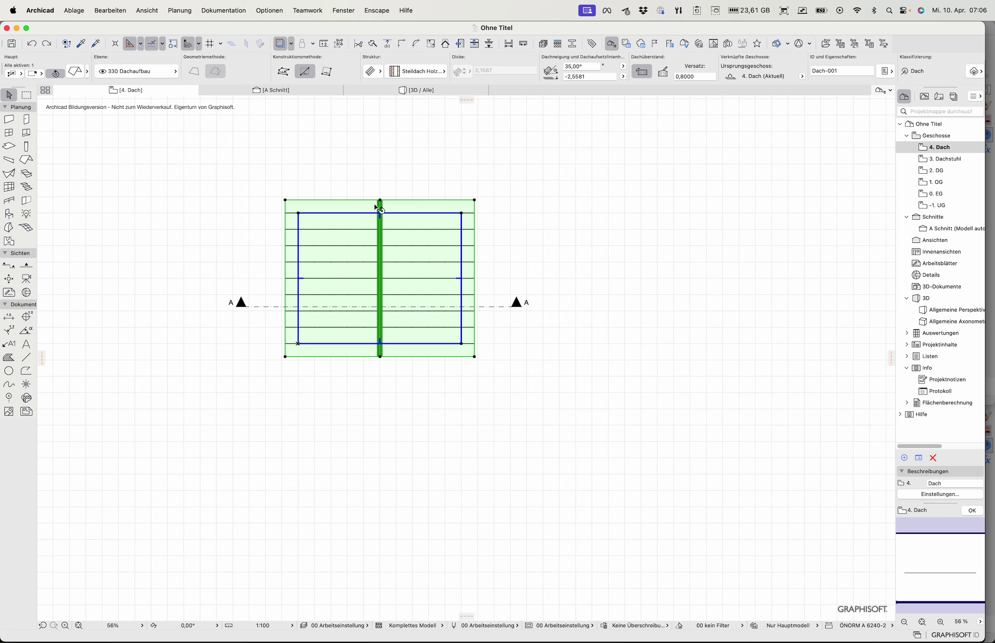
double_click(936, 171)
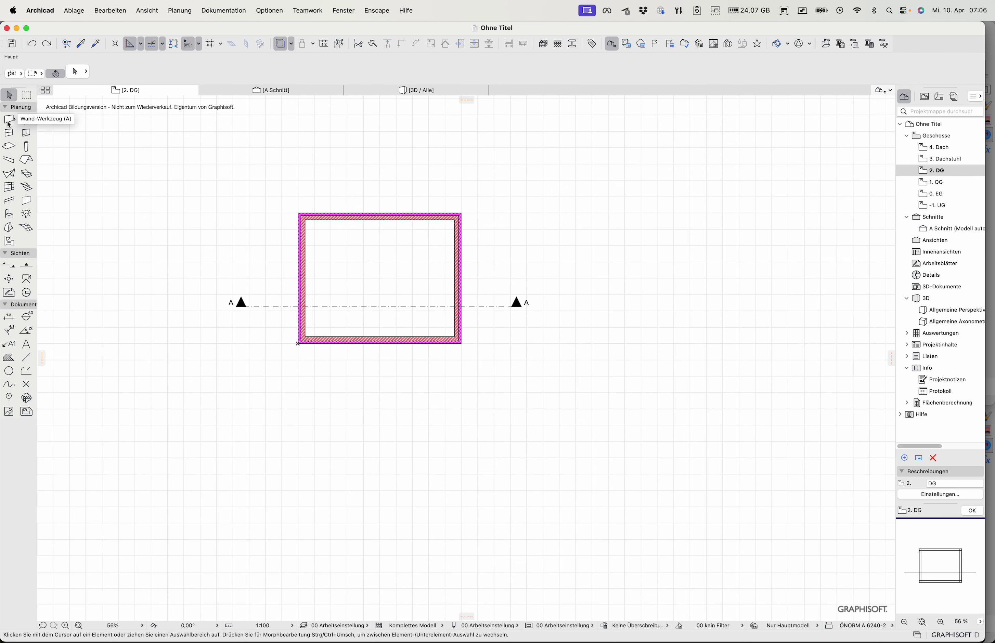
click(557, 44)
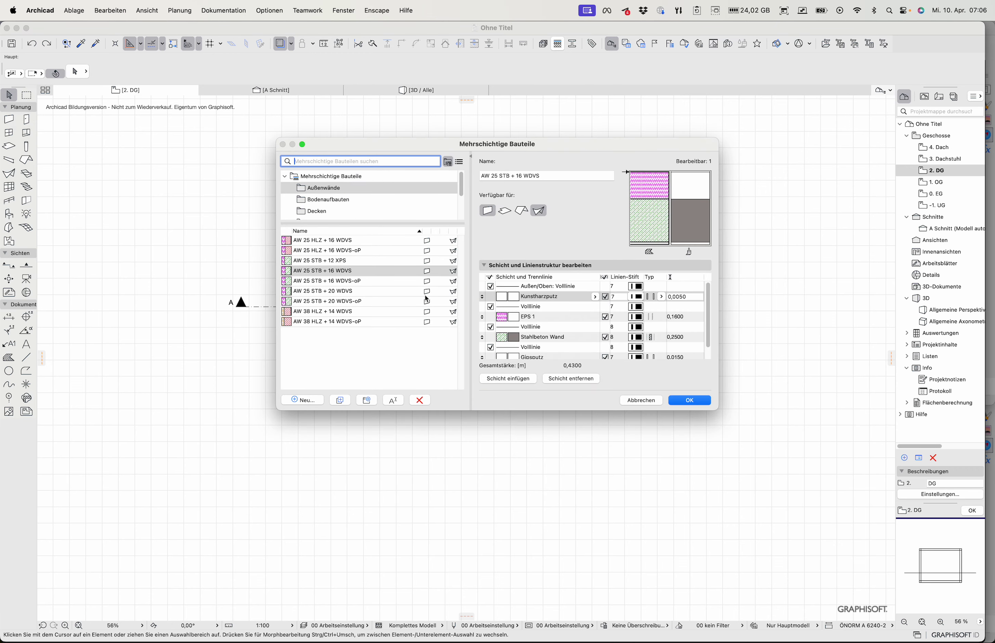
click(537, 217)
click(306, 242)
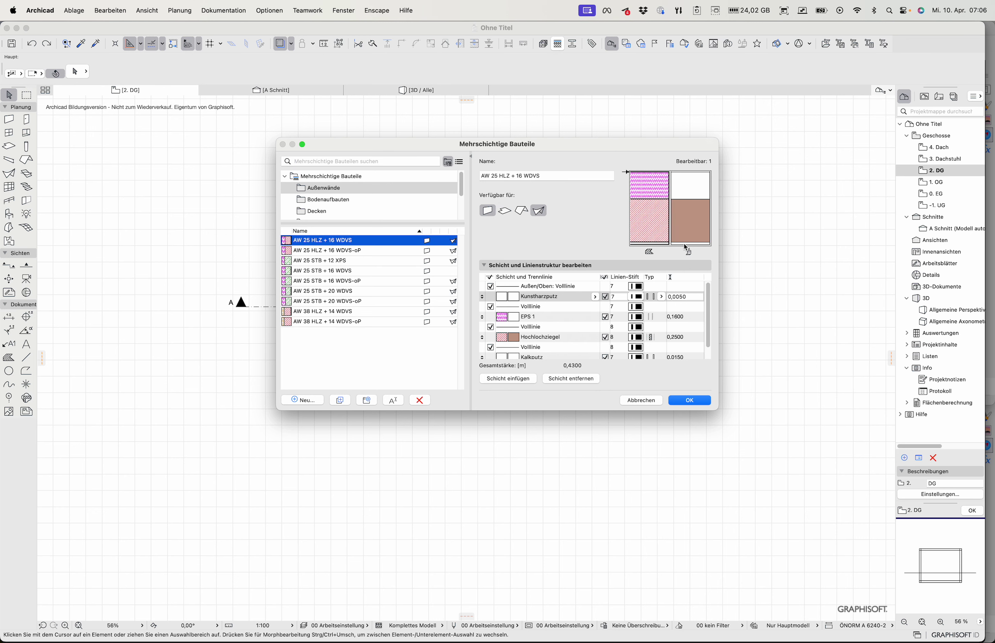
click(544, 213)
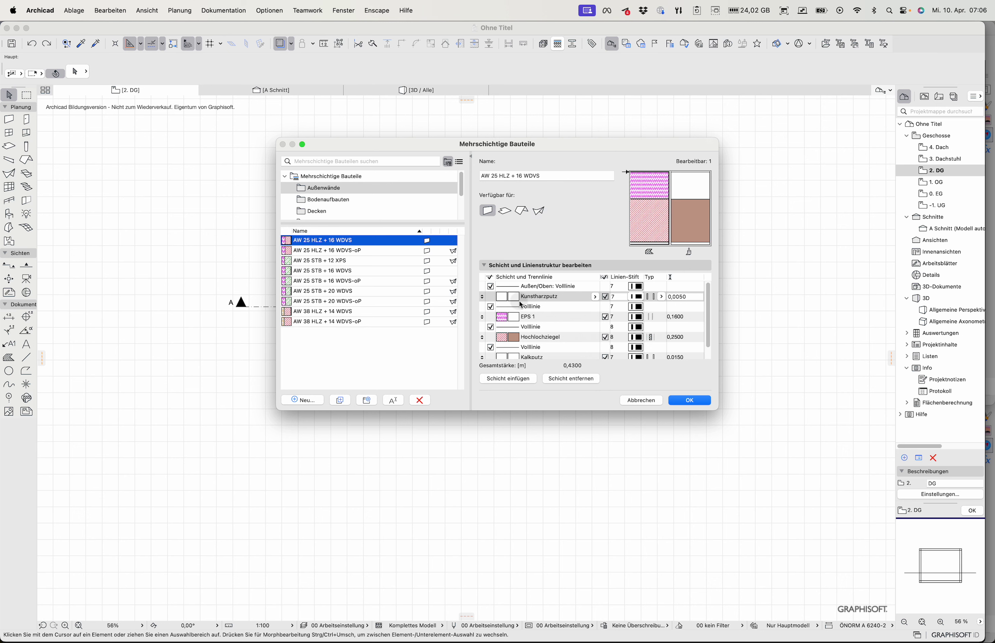
Step: Duplicate the composite AW 25 HLZ + 16 WDVS as a new composite named IW 25 HLZ
click(306, 401)
drag(422, 229, 415, 231)
key(BackSpace)
drag(448, 233, 589, 241)
key(BackSpace)
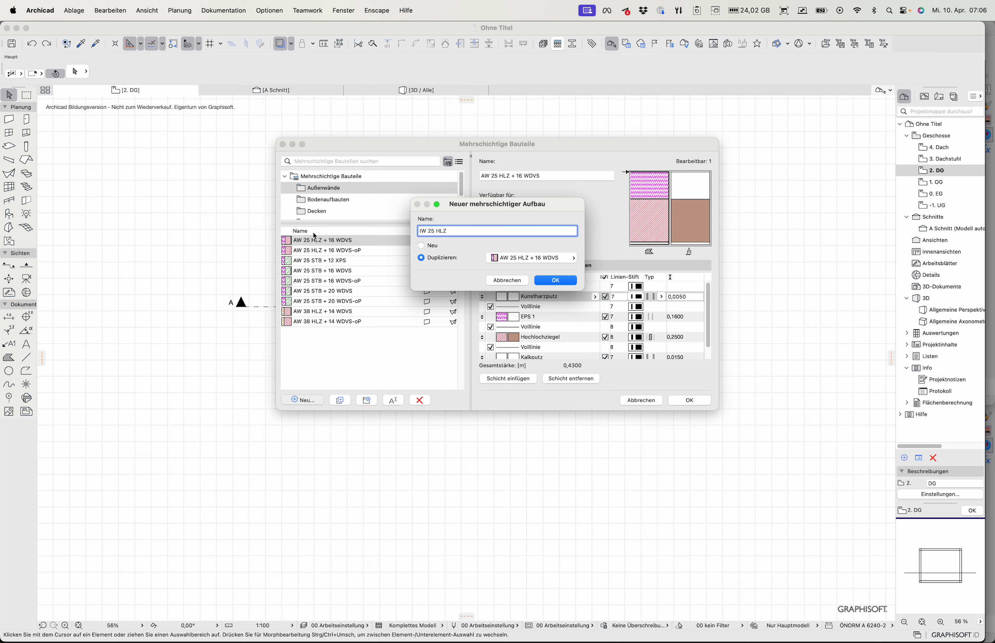
click(565, 285)
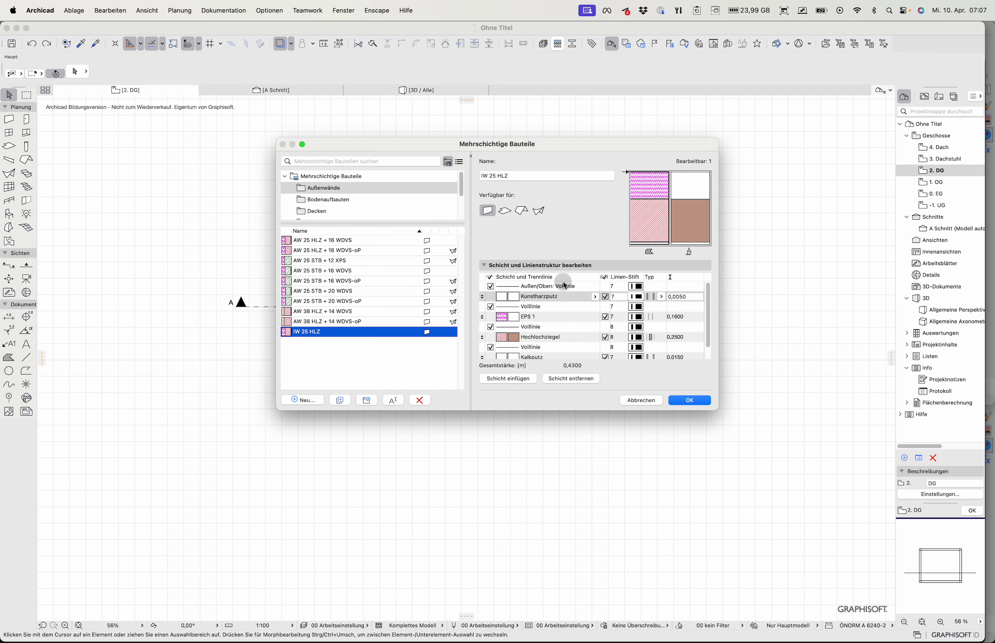
Step: Remove the EPS 1 layer from the composite IW 25 HLZ and replace its Kunstharzputz layer with Kalkputz
click(556, 317)
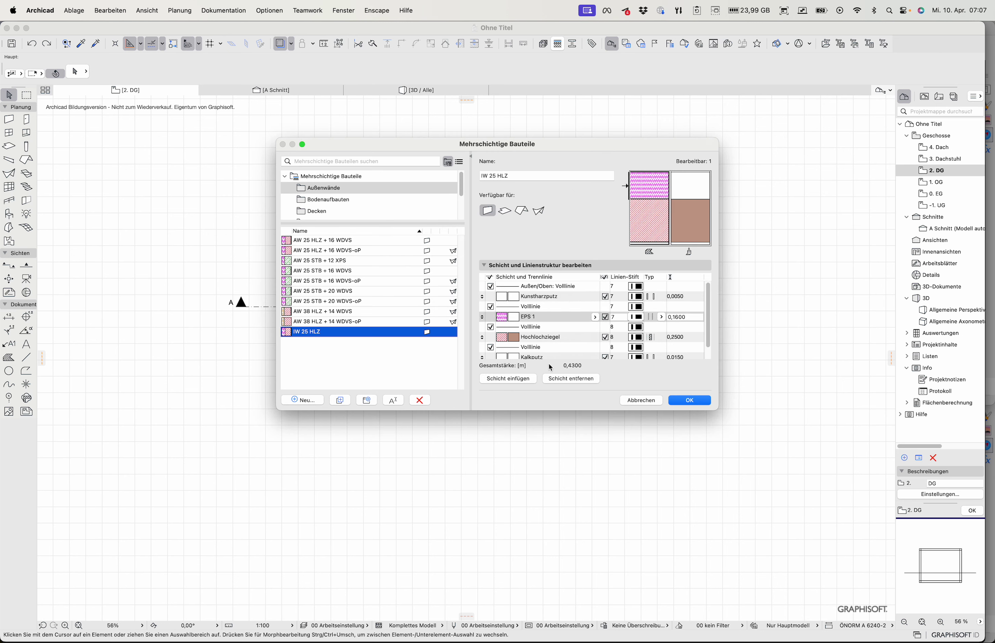
click(571, 379)
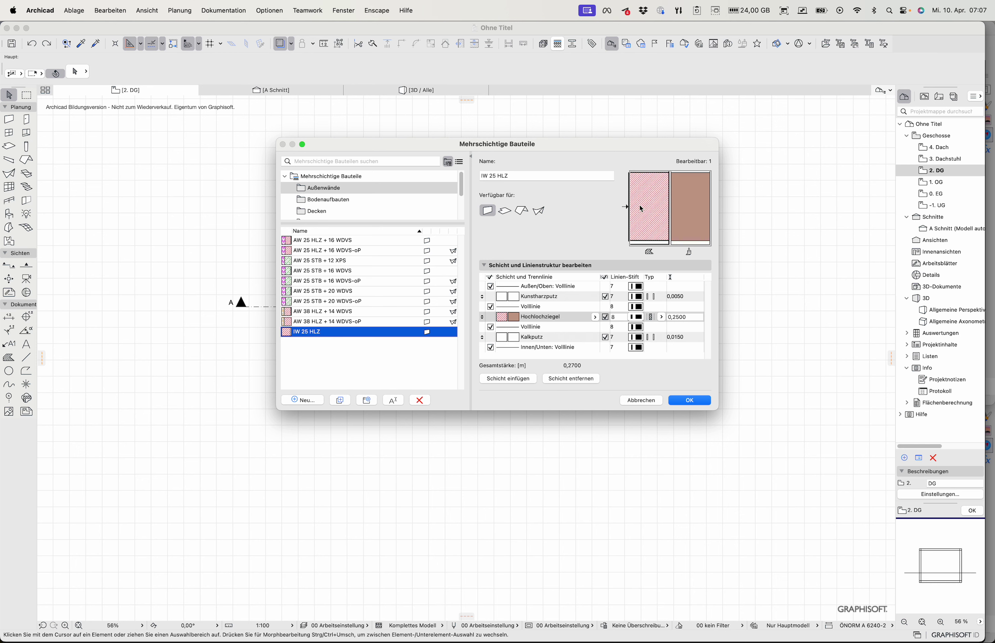
click(535, 300)
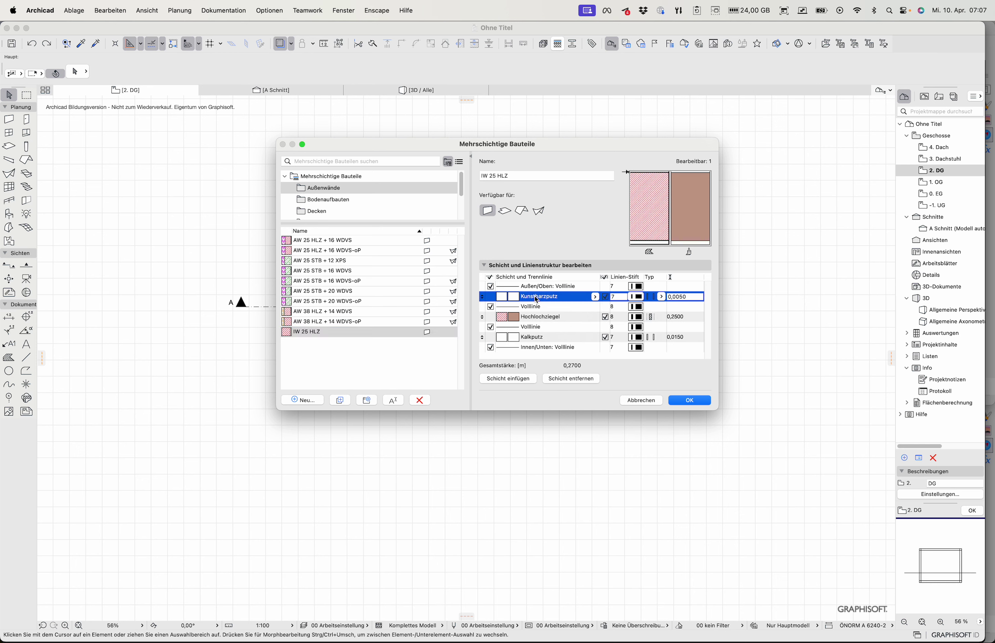
click(595, 297)
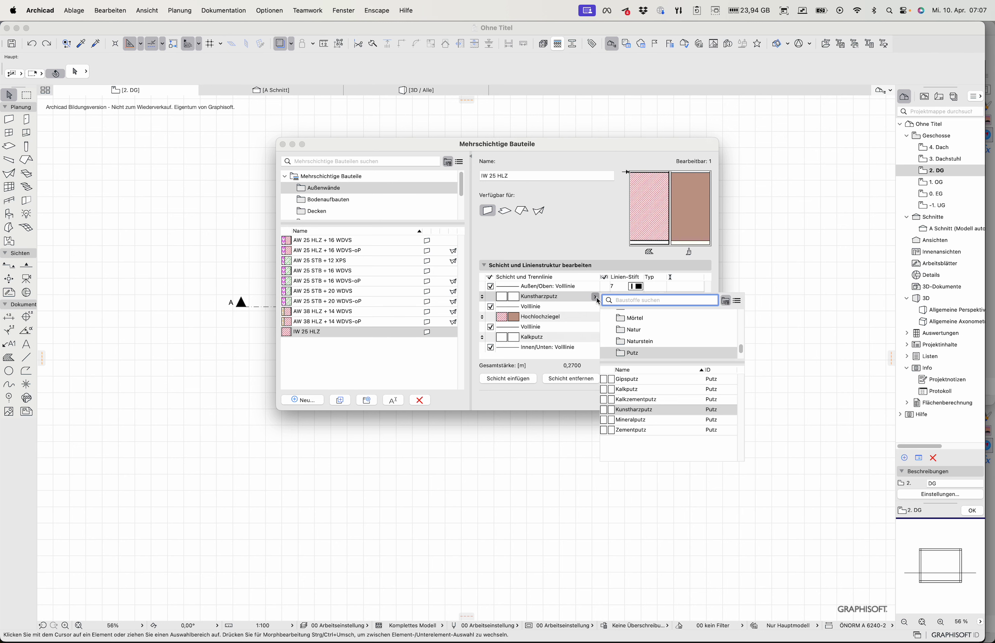
text(kal)
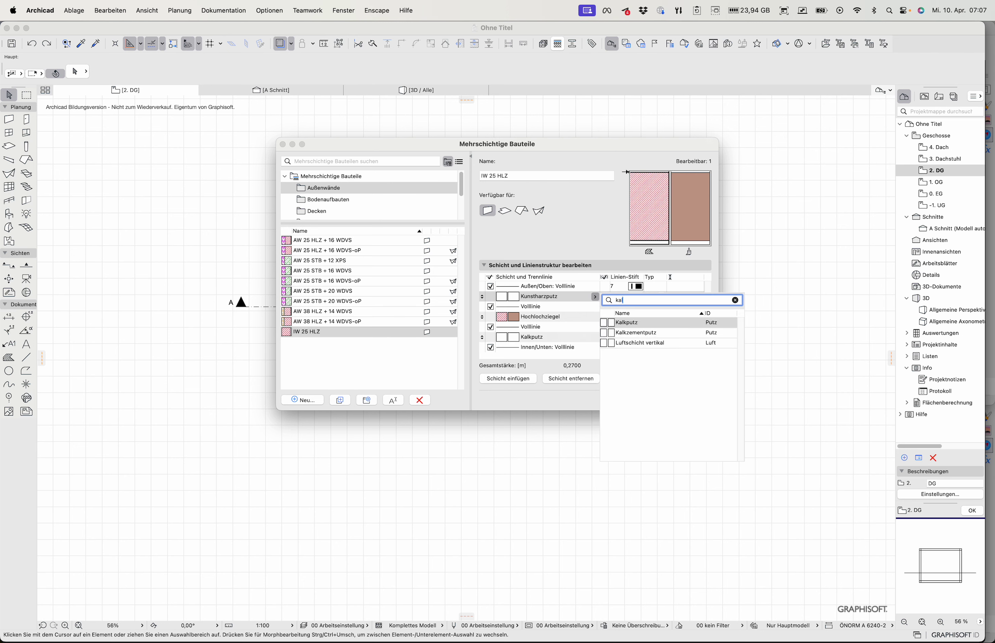
click(661, 322)
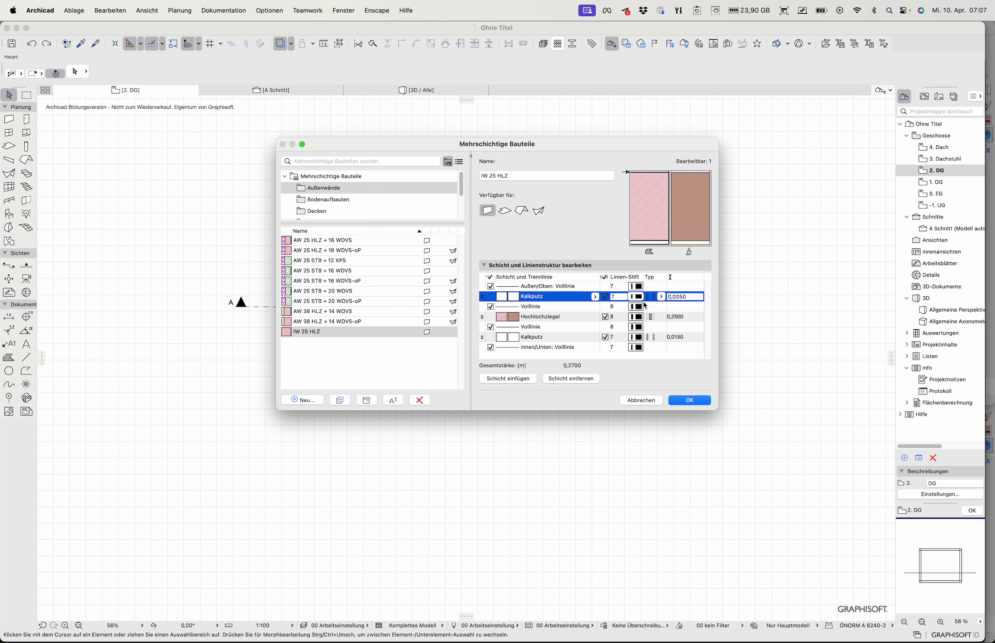
Step: Set the outer Kalkputz layer's thickness to 0,0150 m
click(692, 297)
text(0,01)
click(650, 212)
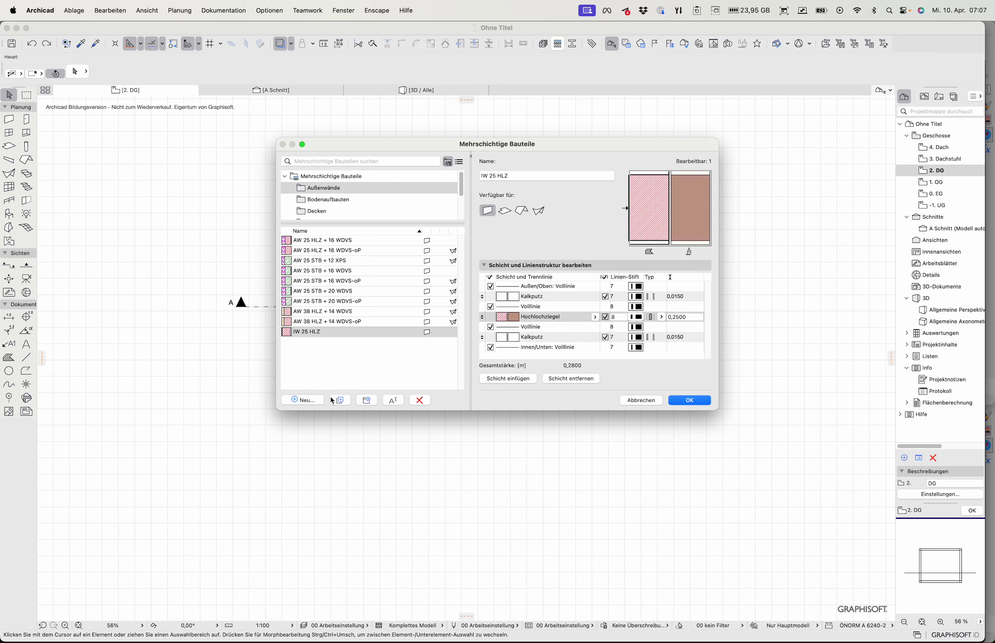
Step: Duplicate the composite IW 25 HLZ as a new composite named IW 10 HLZ
click(313, 401)
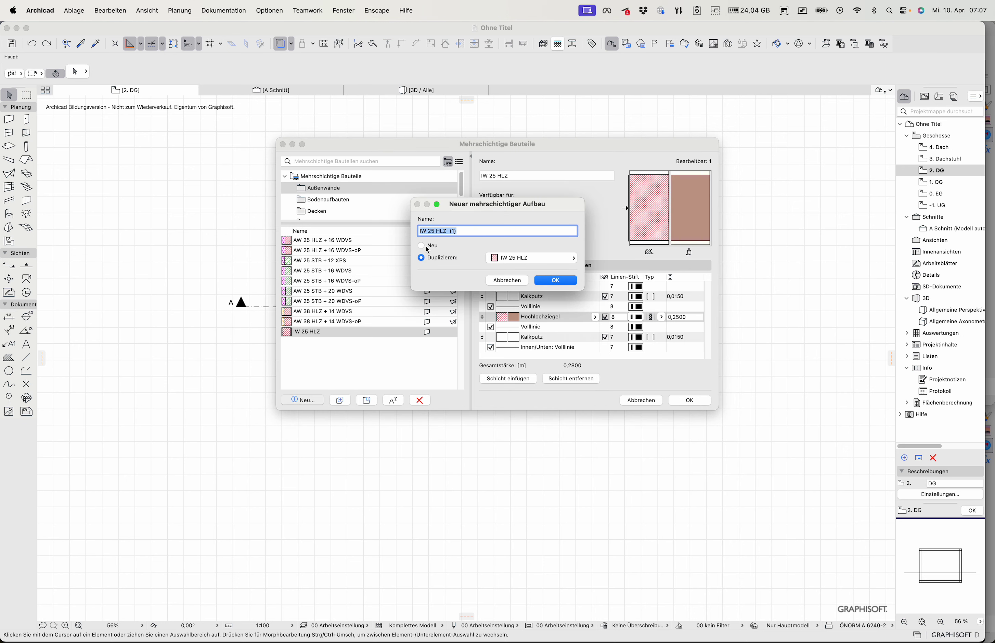
click(433, 231)
double_click(429, 232)
text(10)
mouse_move(460, 232)
mouse_down()
mouse_move(431, 232)
mouse_move(448, 231)
mouse_up()
key(BackSpace)
click(542, 281)
Step: Set the Hochlochziegel layer of IW 10 HLZ to 0,1000 m thick and accept the composite changes
click(650, 216)
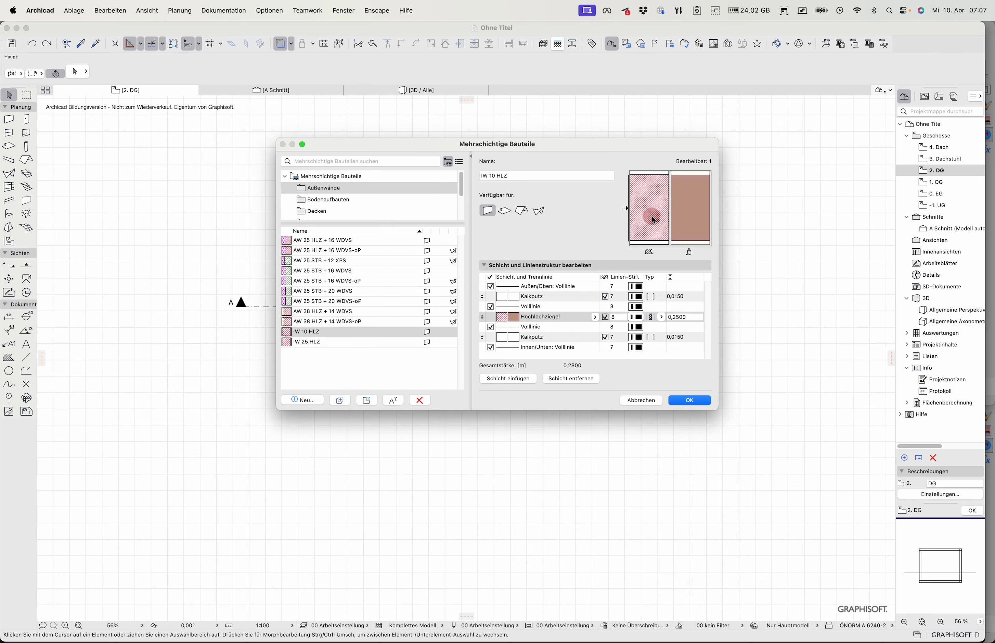
click(678, 317)
double_click(678, 318)
text(0,1)
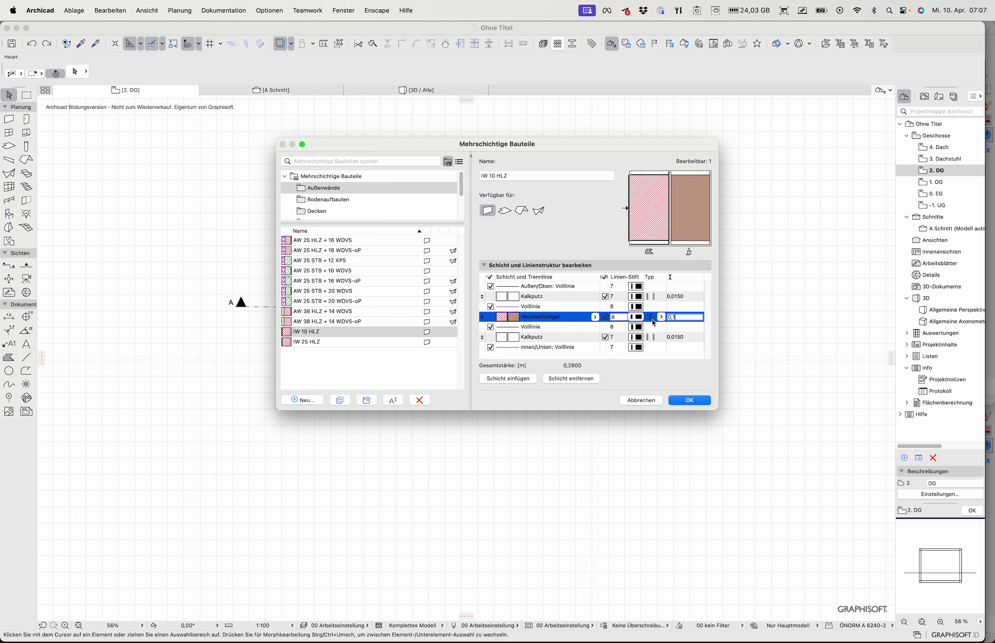
click(652, 319)
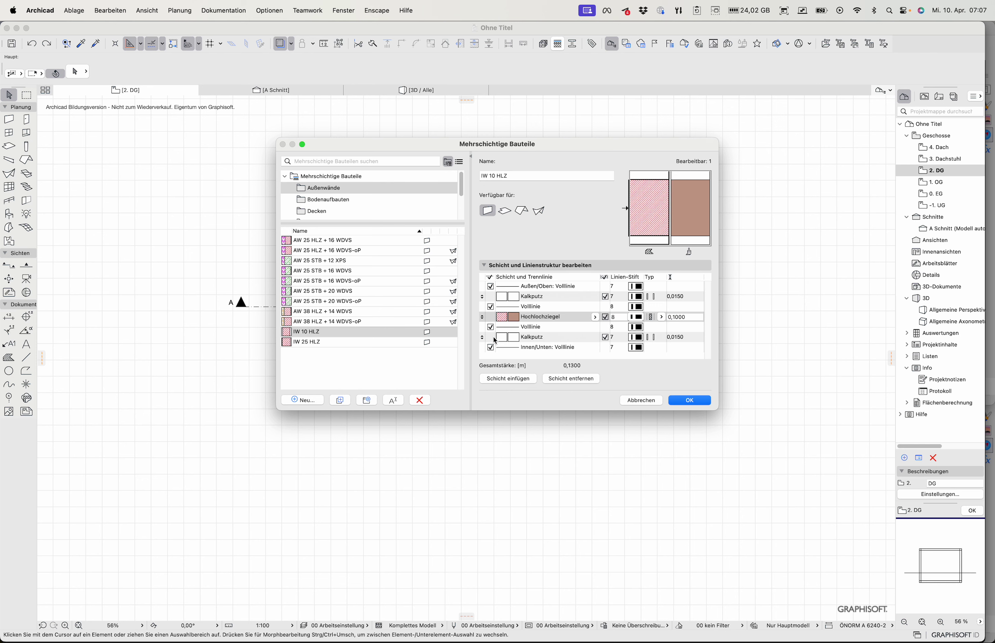
click(690, 401)
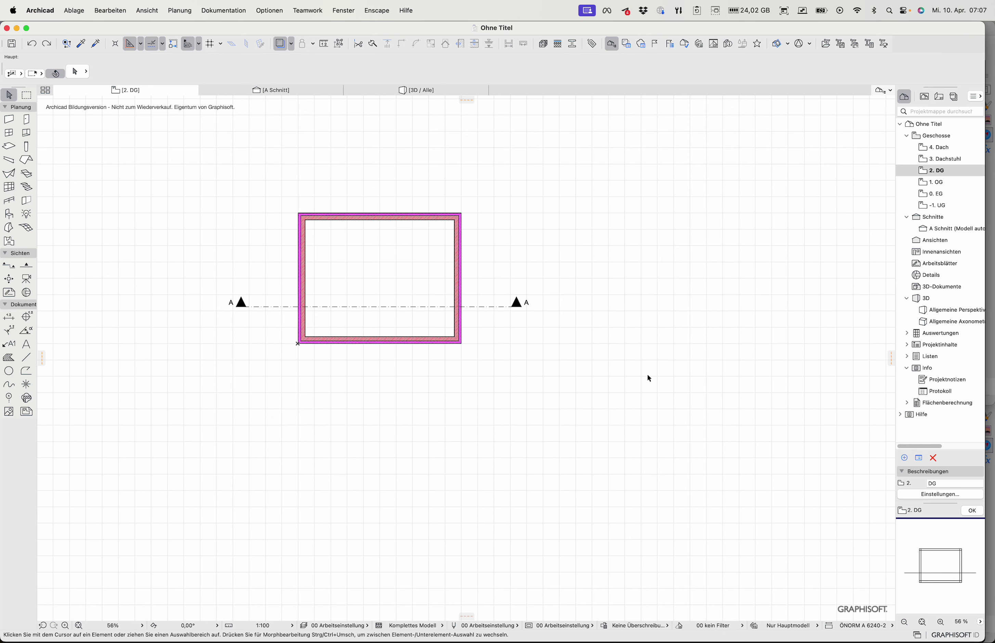
Step: Link the default wall's top edge to the 3. Dachstuhl storey with an offset of 0
double_click(9, 119)
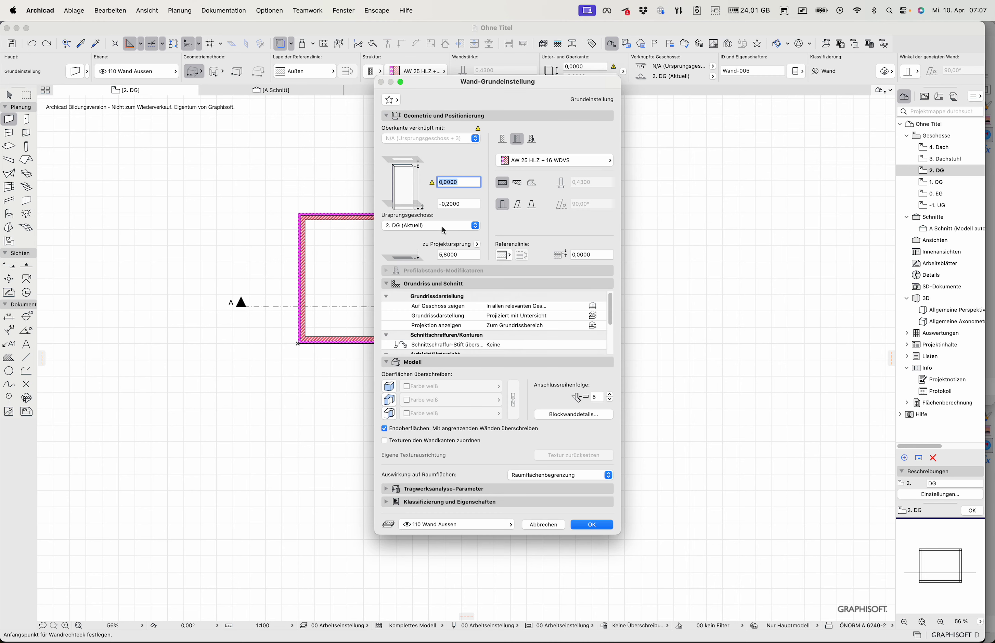
click(475, 139)
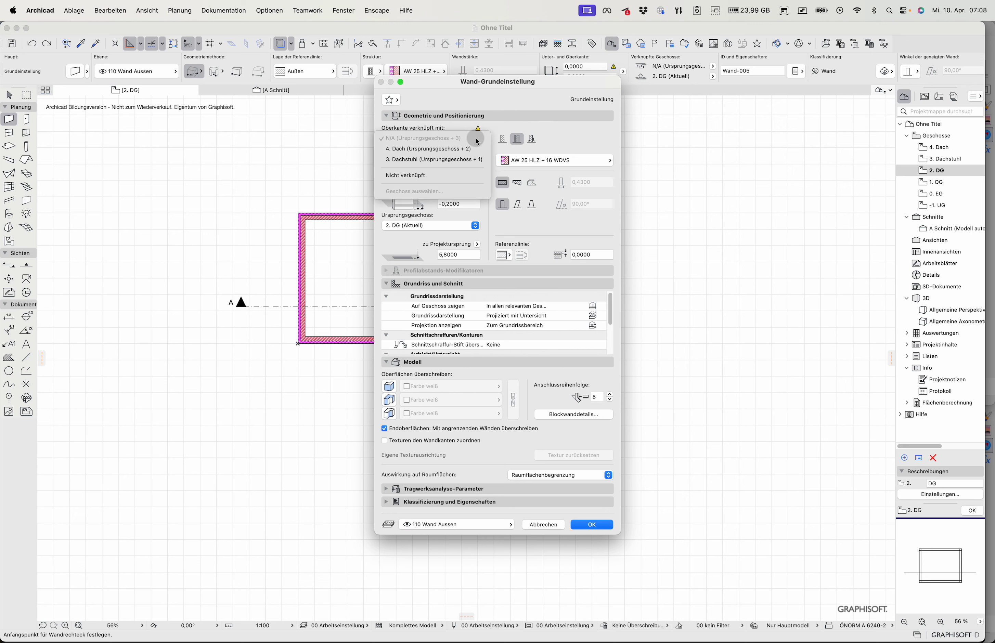
click(425, 163)
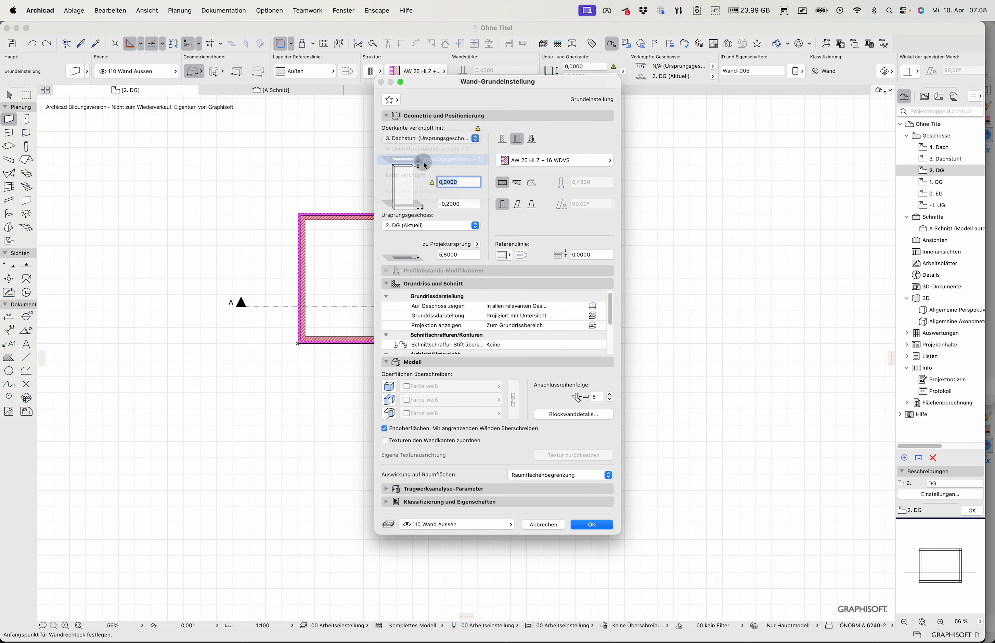
click(460, 161)
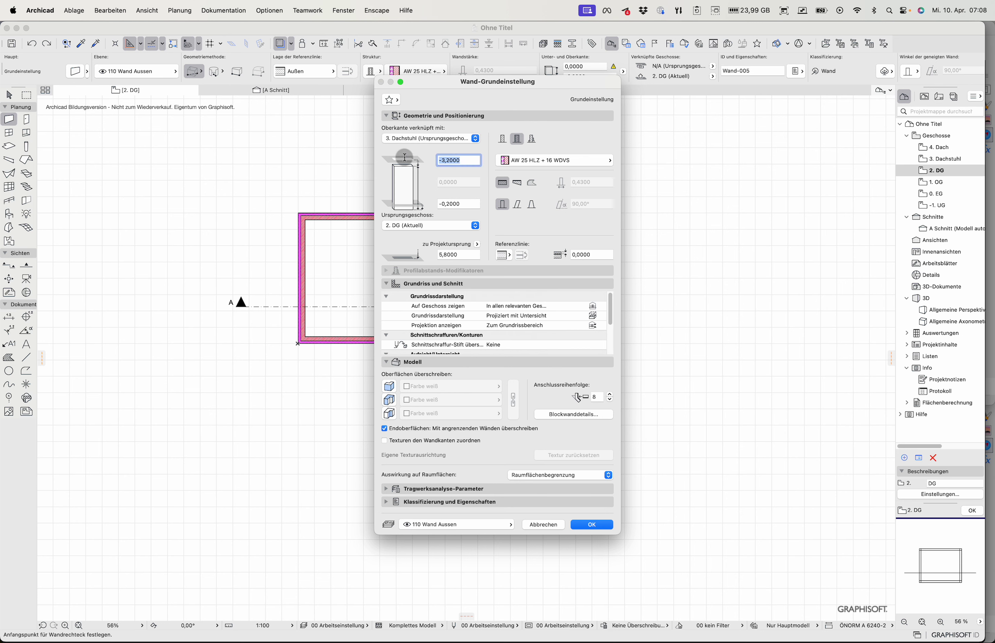
text(0)
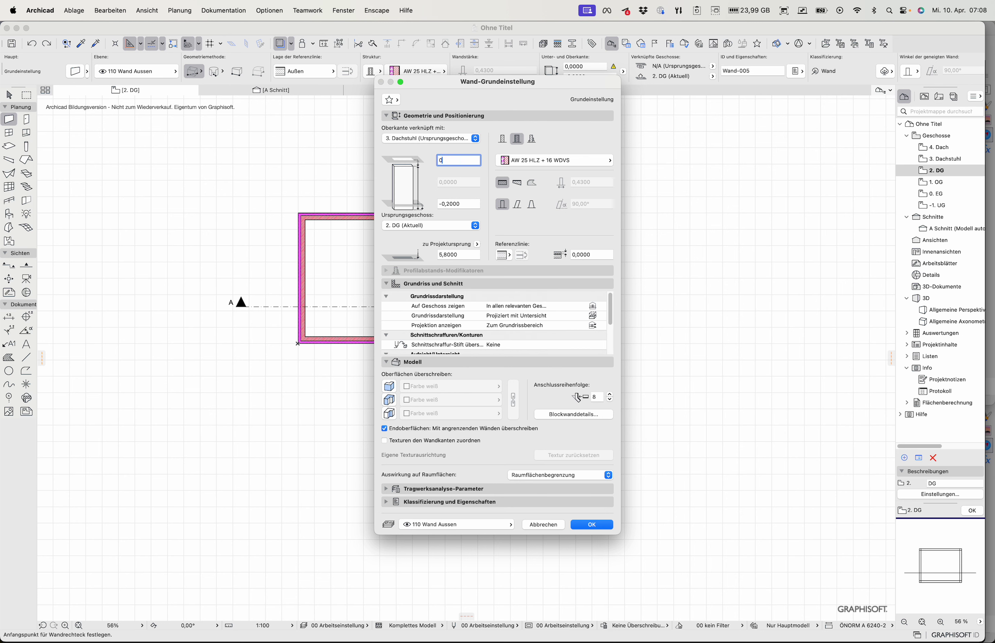
click(460, 204)
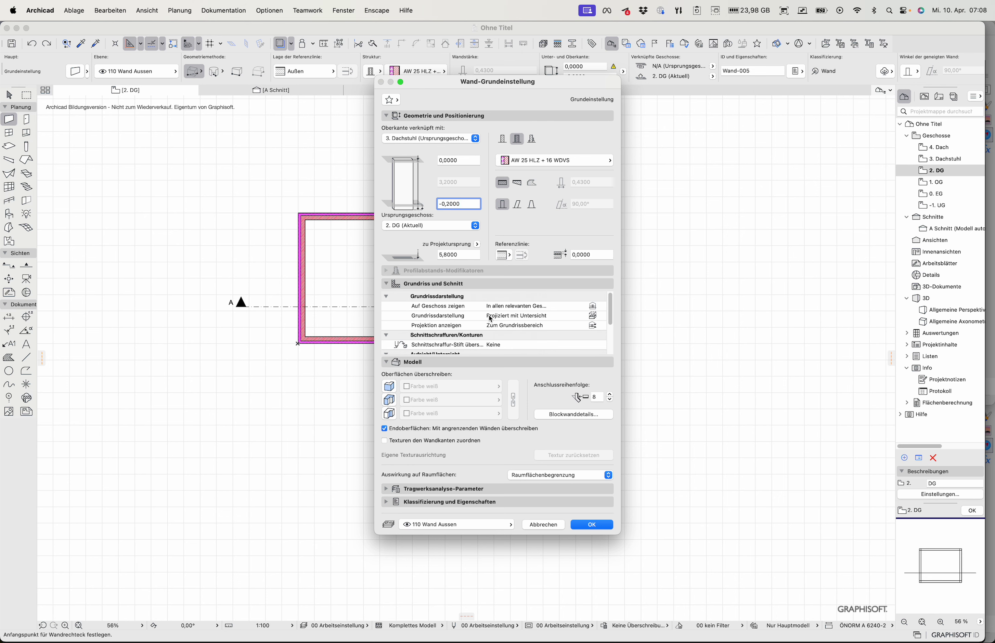
click(582, 528)
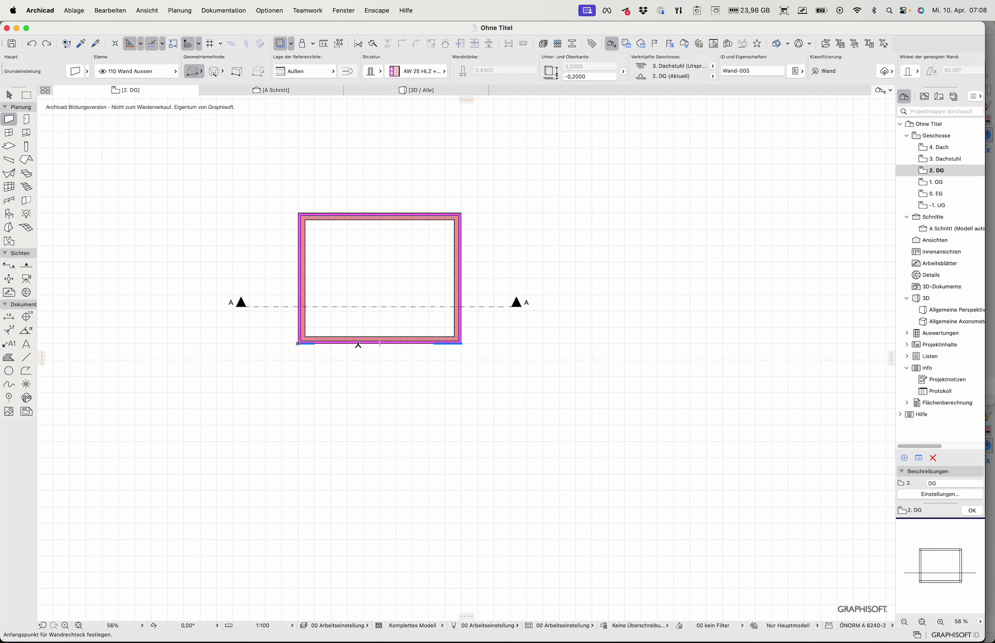
Step: Draw a stepped three-segment wall from the lower to the upper exterior wall, with the last segment about 4,56 m long
click(357, 344)
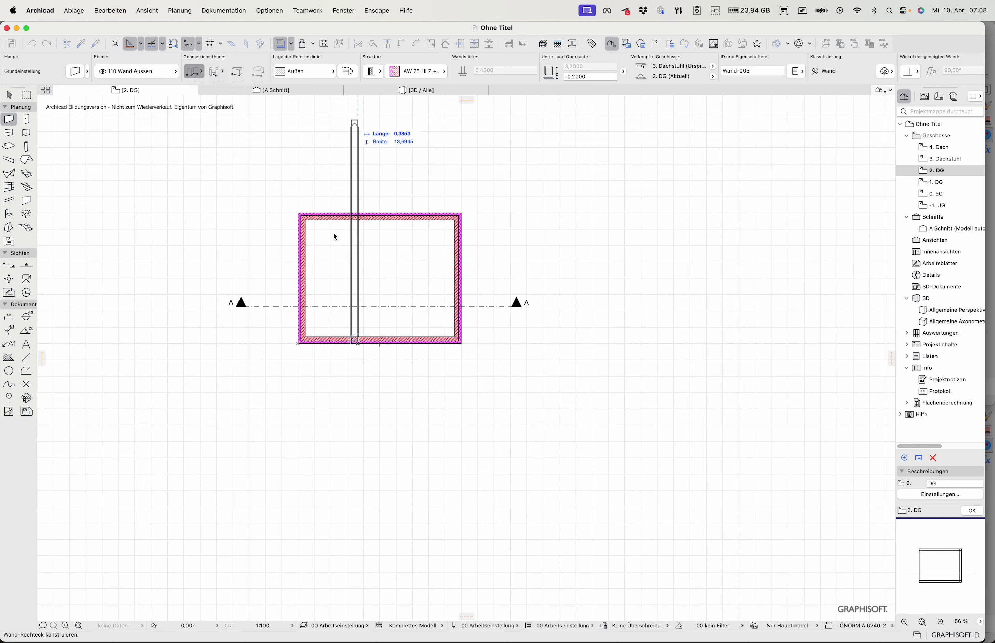
click(358, 287)
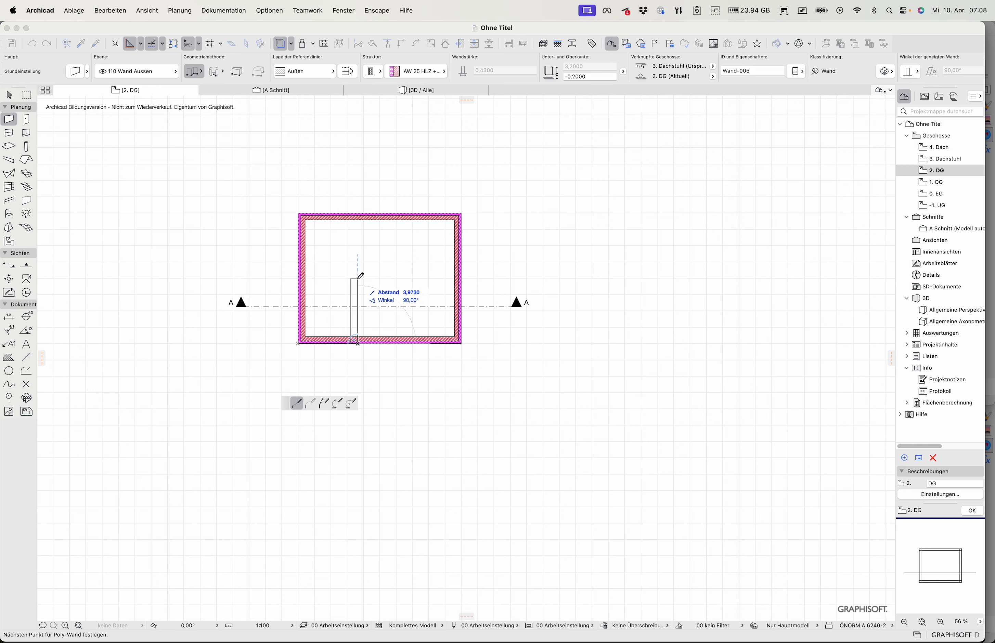
click(396, 287)
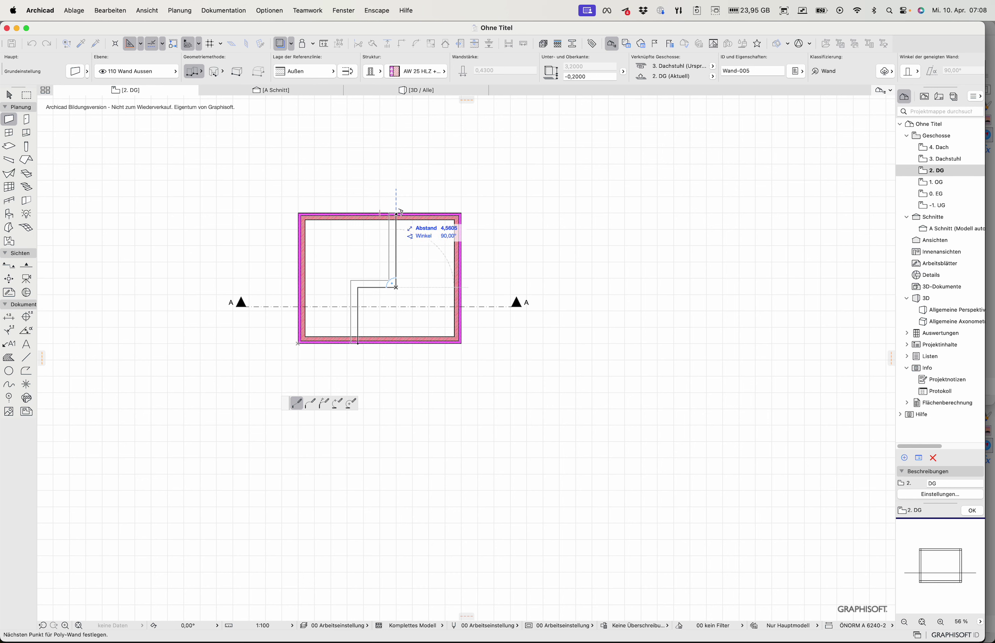
double_click(397, 214)
Step: Change the three segments of the stepped interior wall to the composite IW 25 HLZ
click(10, 95)
click(379, 273)
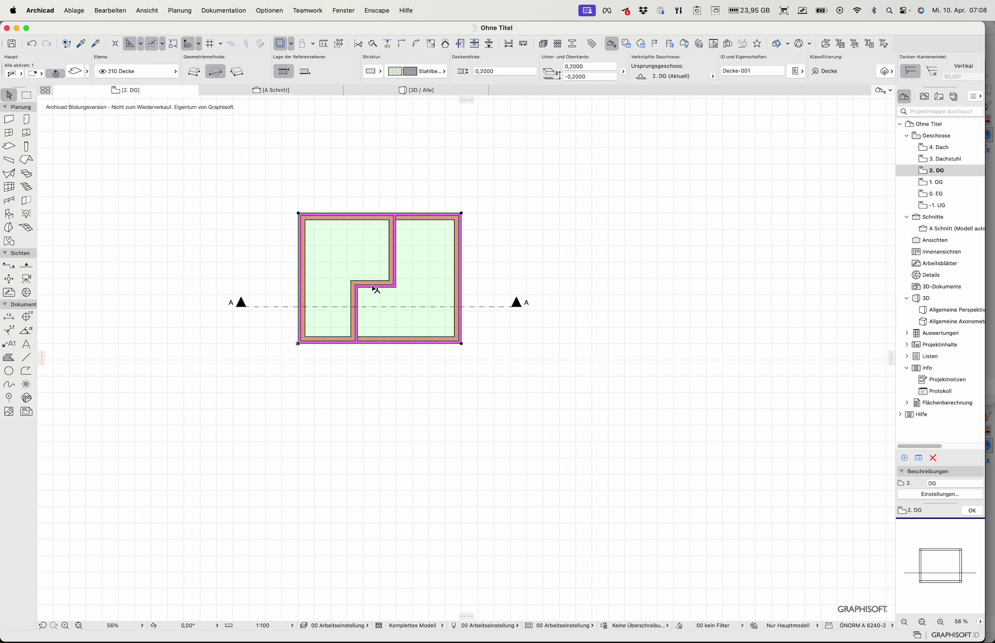
click(202, 249)
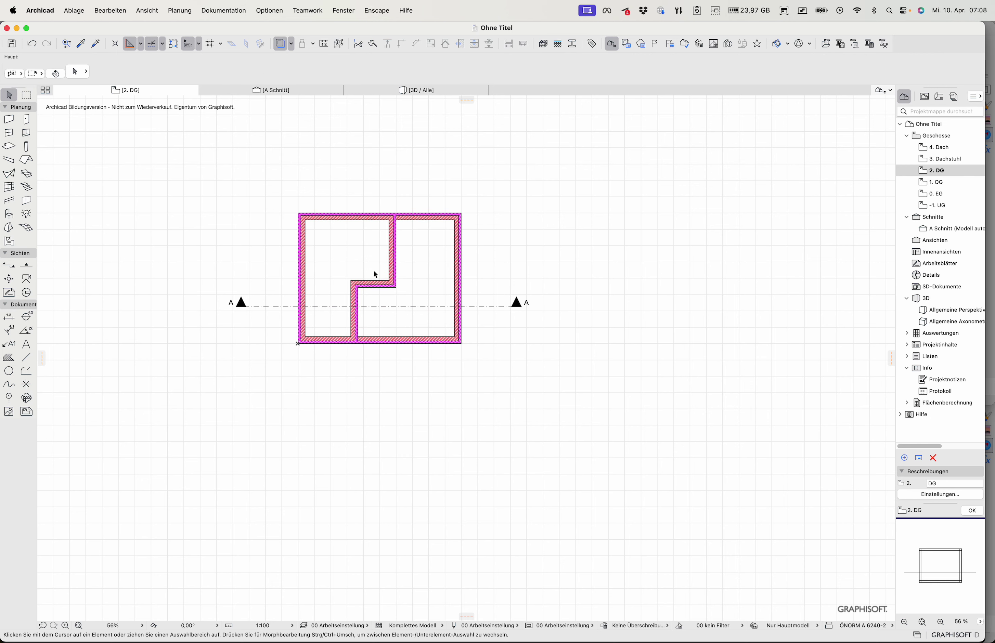
click(356, 298)
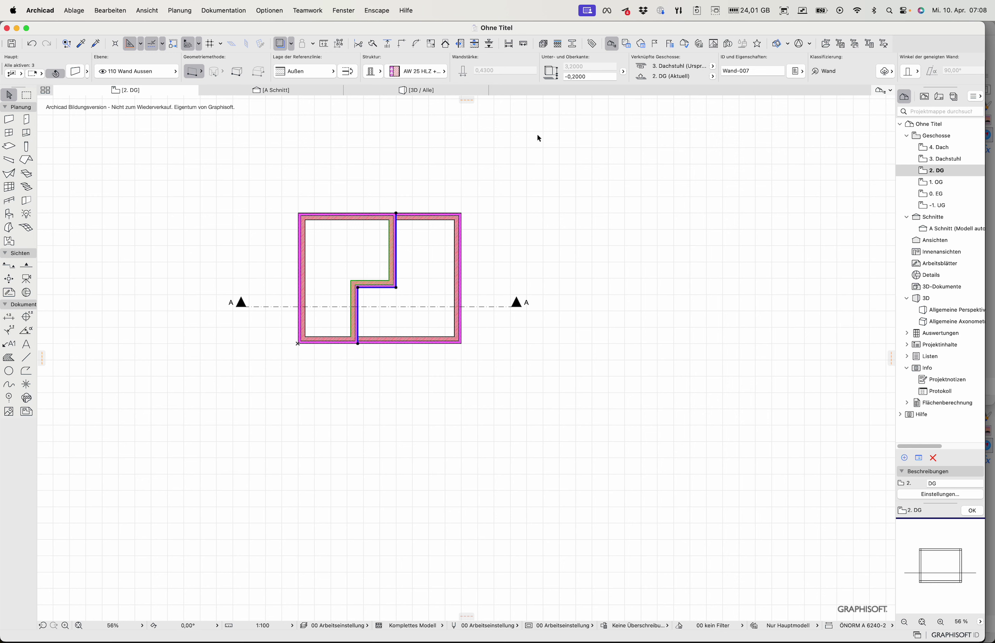
click(418, 72)
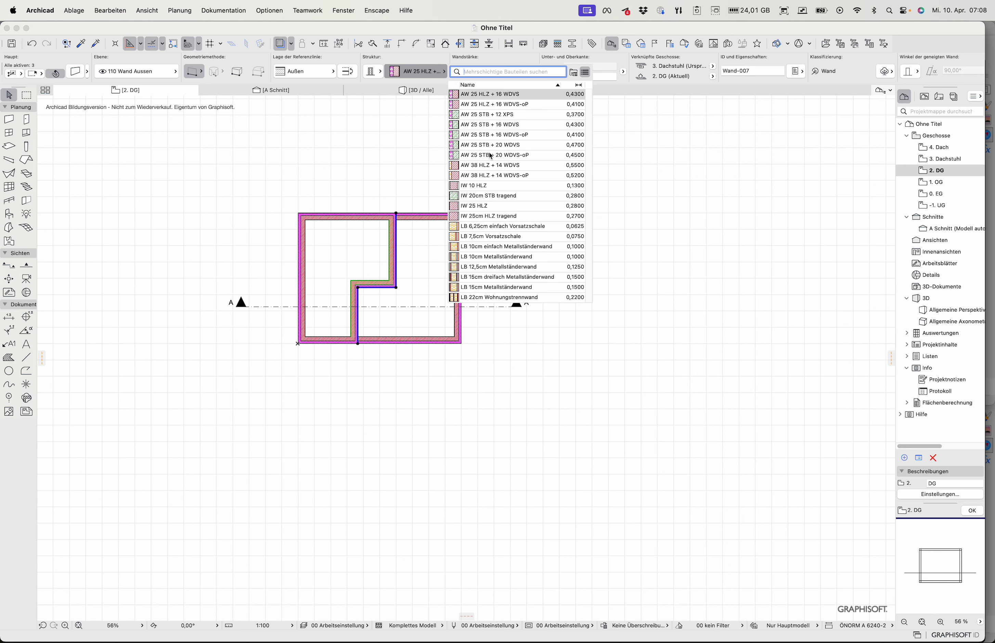
click(493, 206)
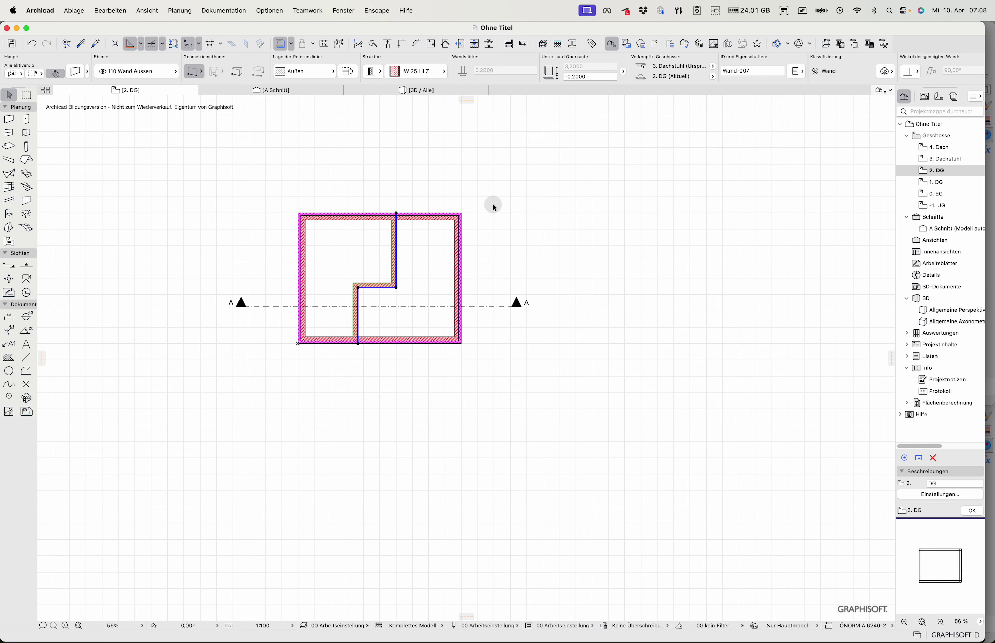
click(440, 208)
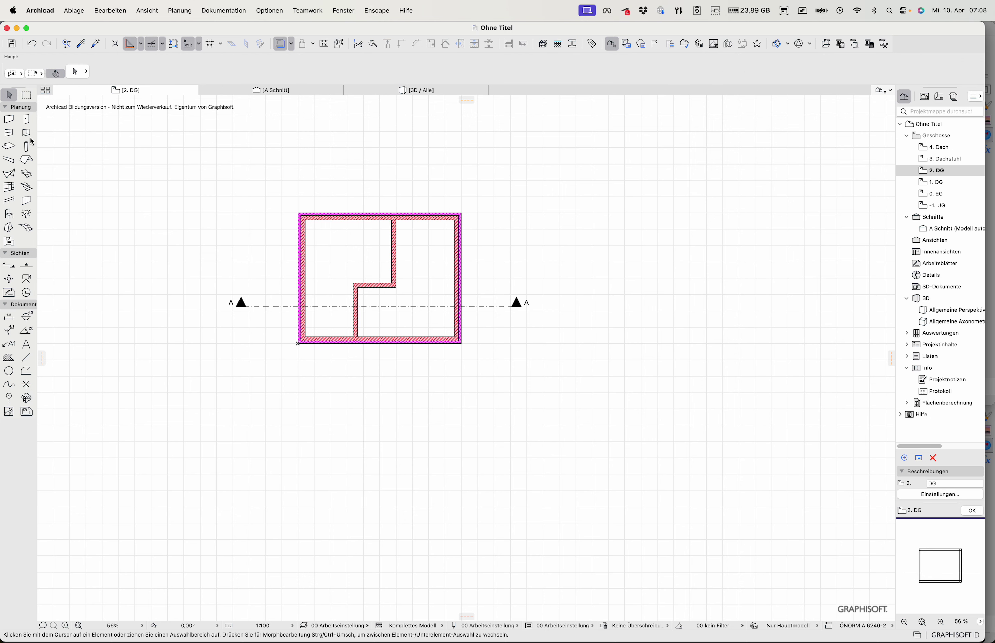
Step: Draw two horizontal IW 10 HLZ walls, one from the upper interior segment to the right exterior wall, one from the step's corner about 2,94 m left
click(9, 120)
click(413, 72)
click(513, 197)
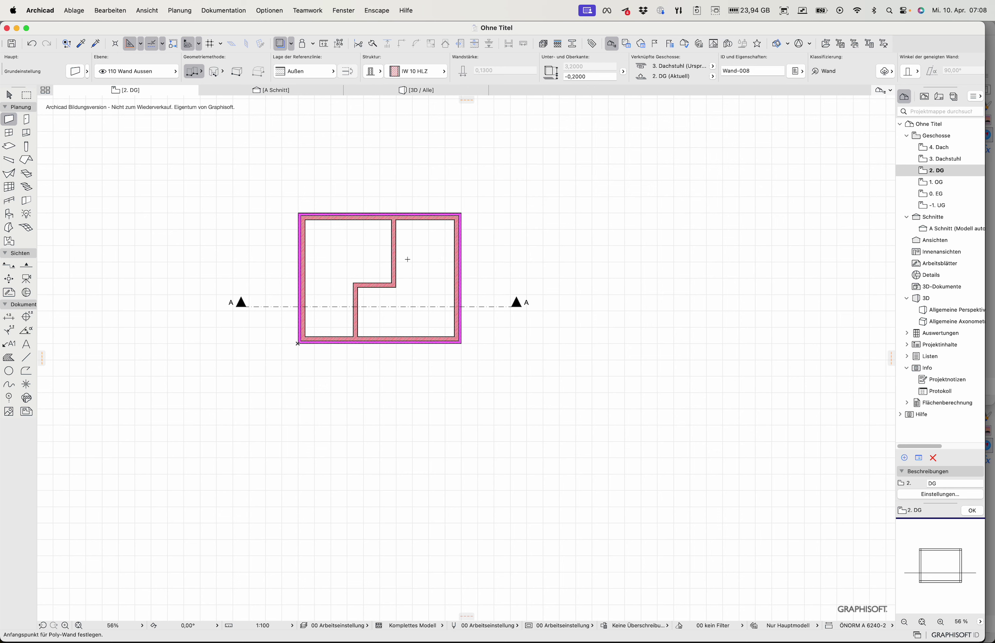
click(391, 256)
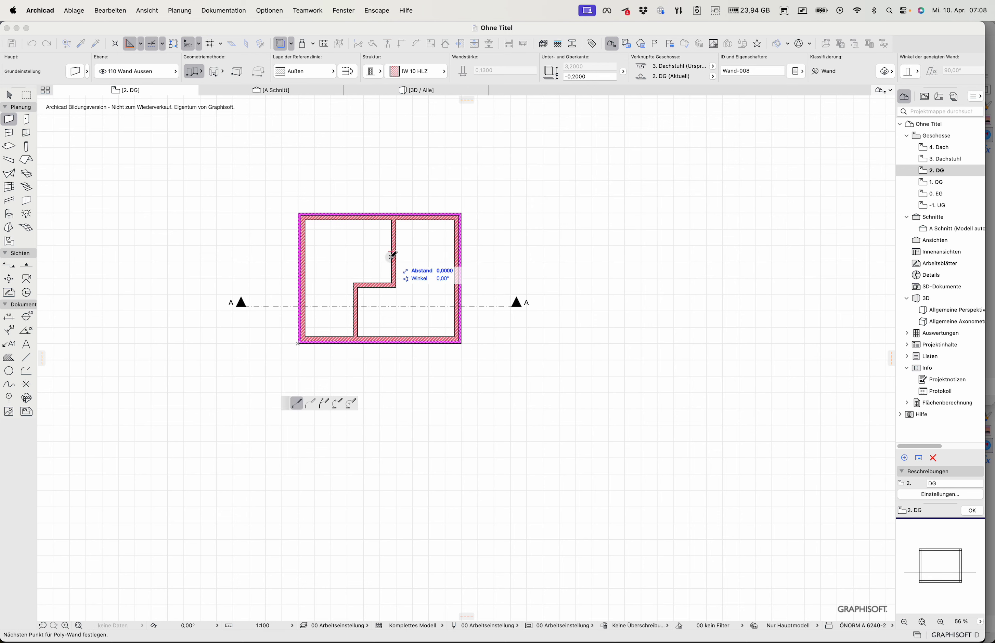
double_click(461, 256)
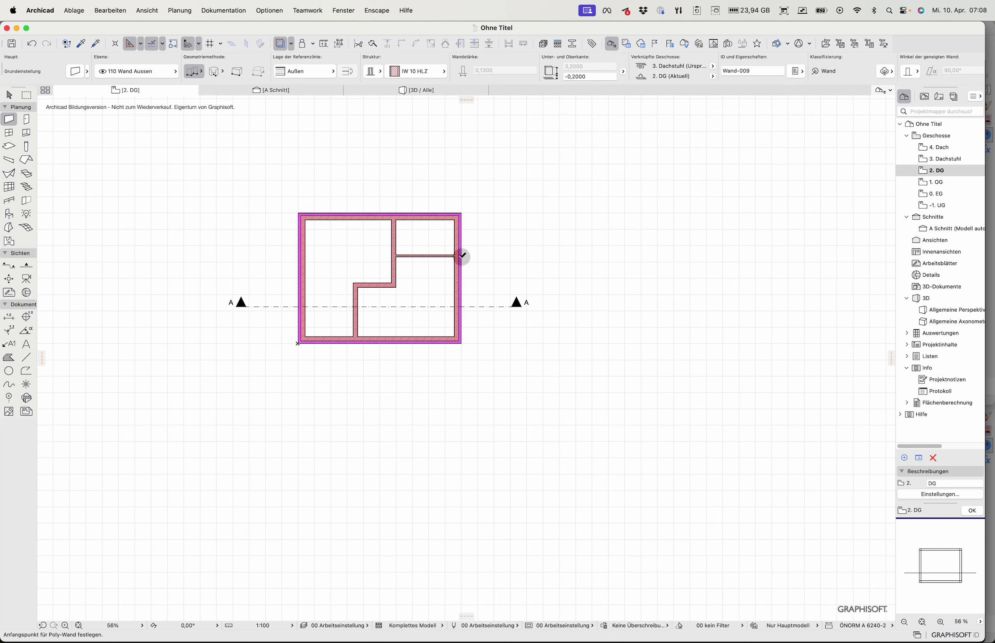
click(354, 283)
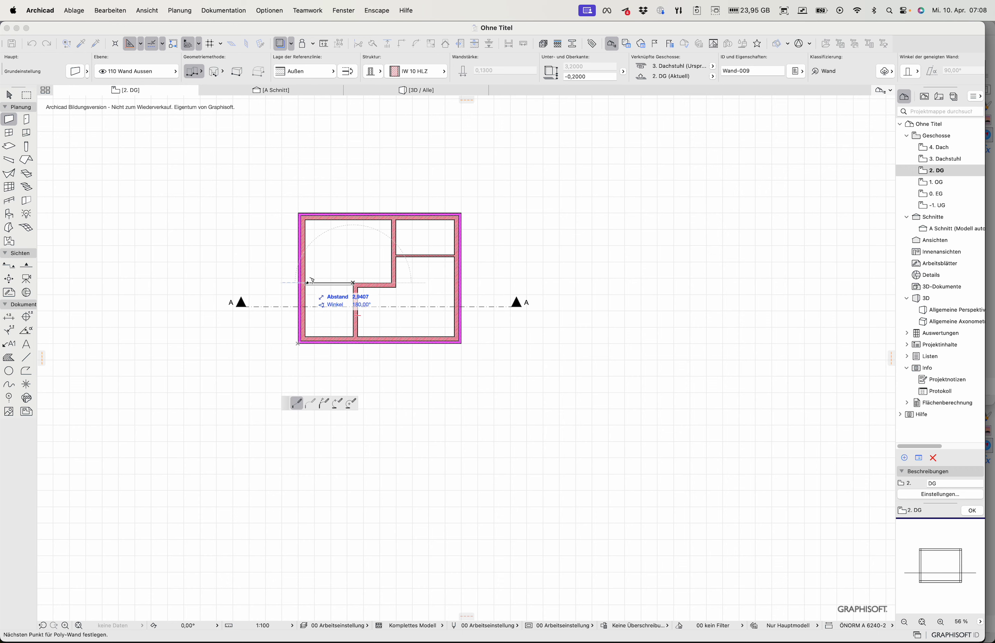
double_click(307, 283)
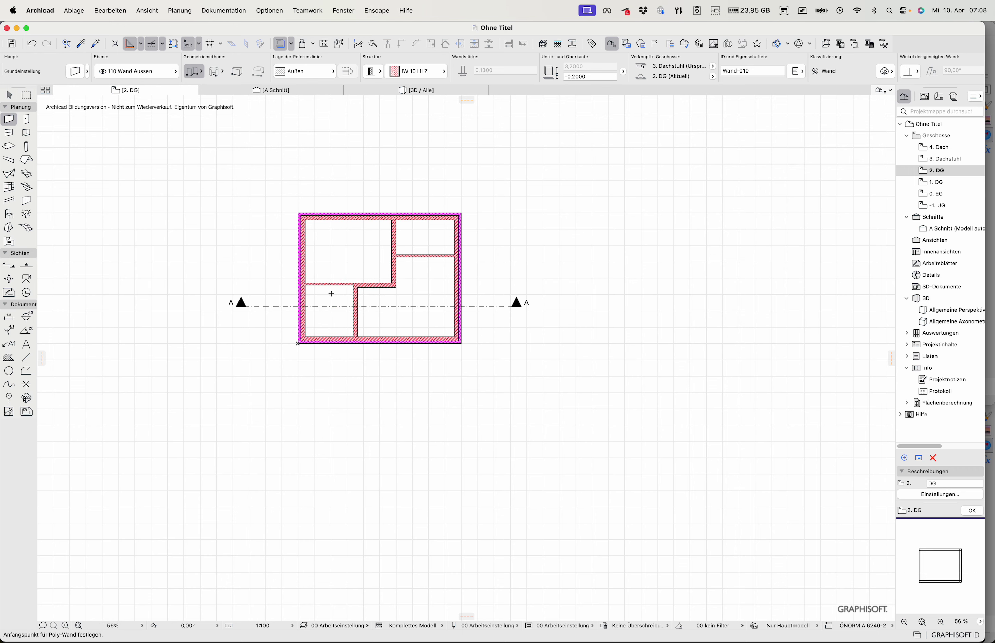
Step: Flip the lower vertical and middle horizontal segments of the stepped interior wall across their reference line, ending with the reference line set to Außen
scroll(348, 287, up, 5)
shift+click(383, 319)
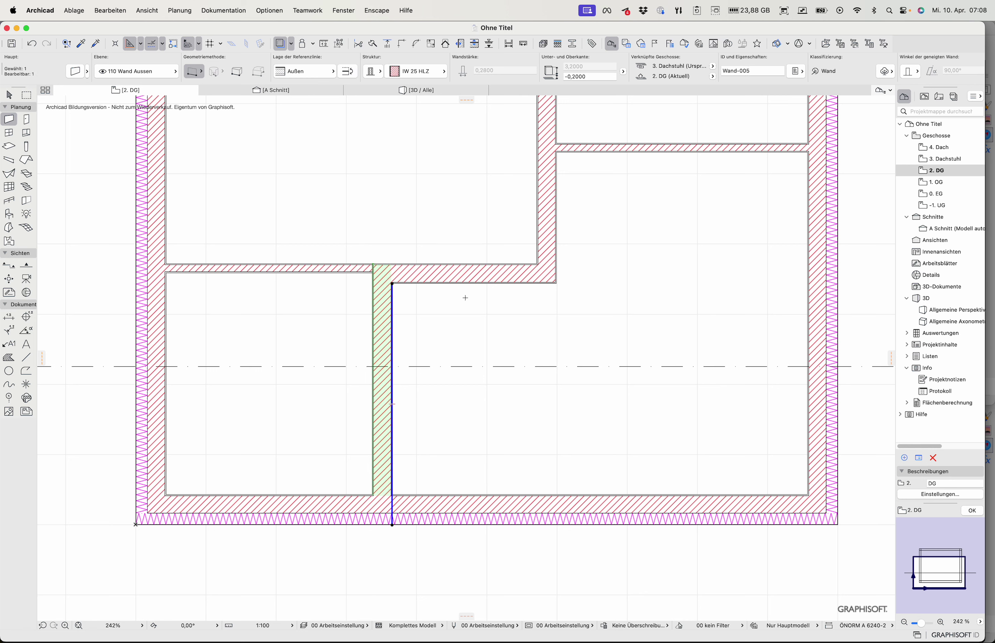
shift+click(467, 285)
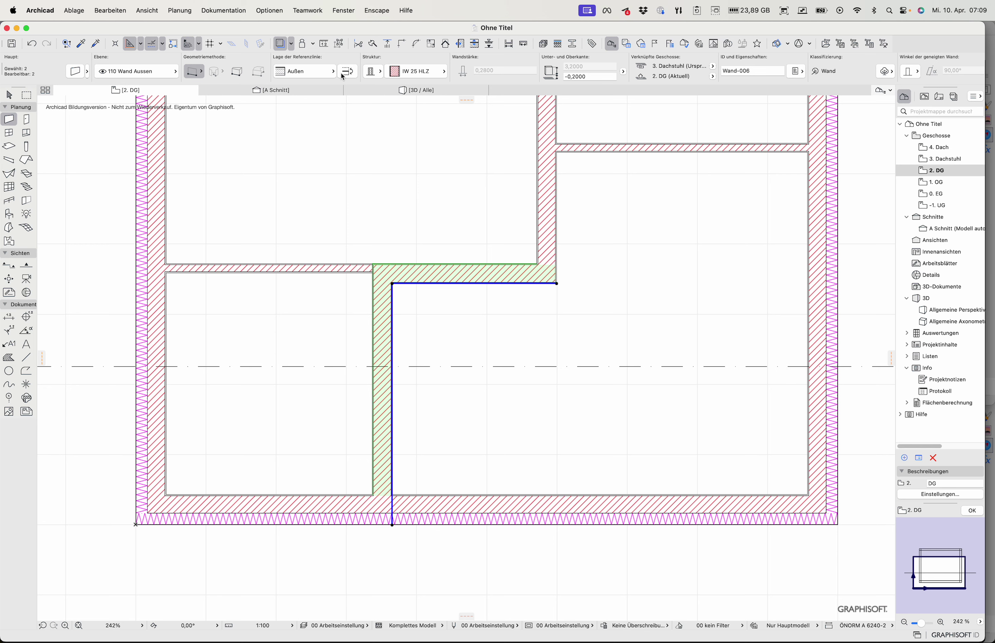
click(310, 72)
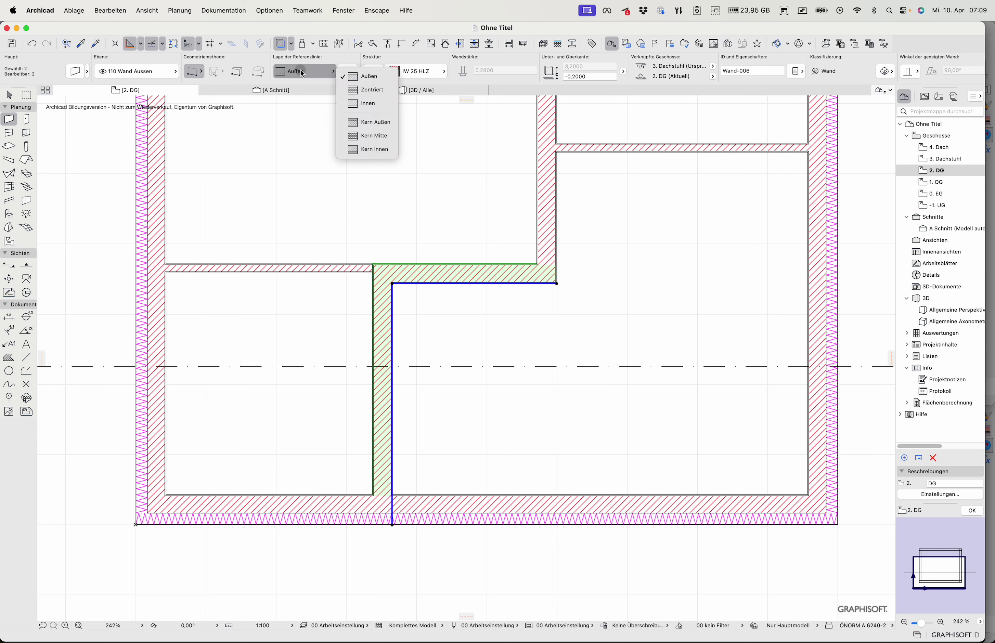
click(374, 104)
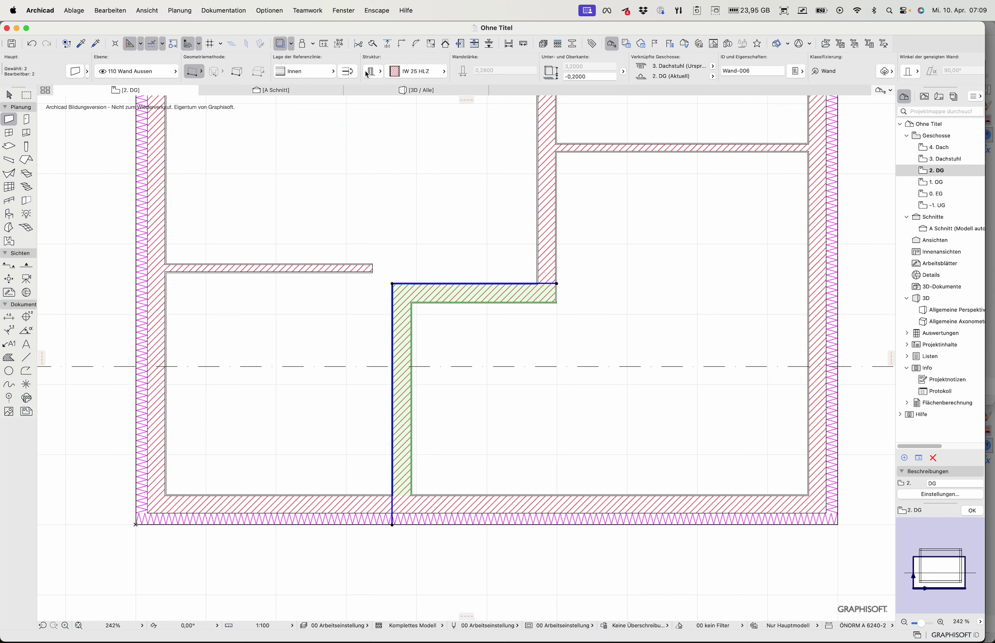
click(353, 75)
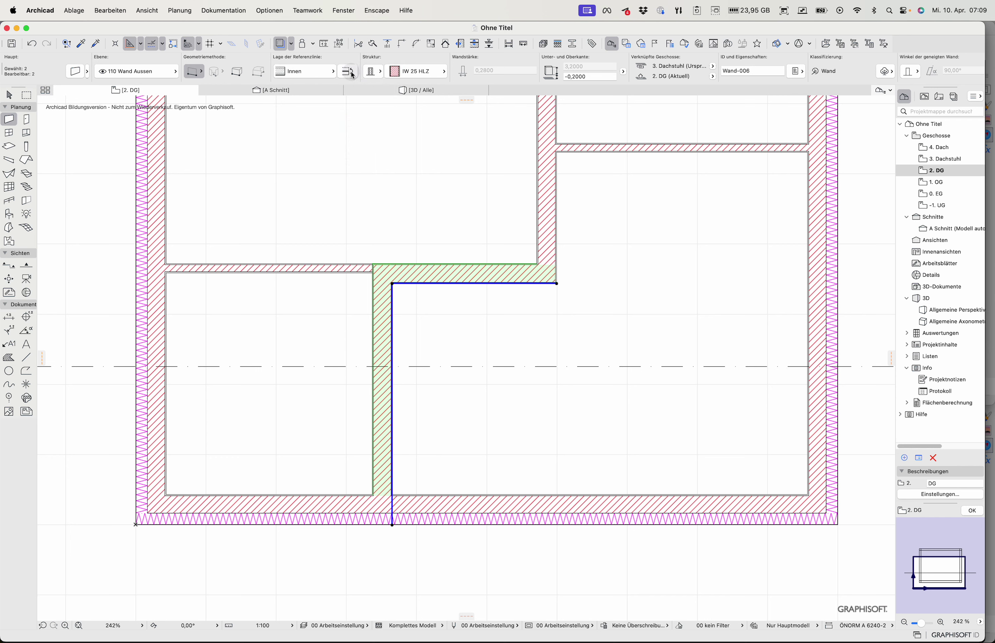
click(311, 75)
click(381, 126)
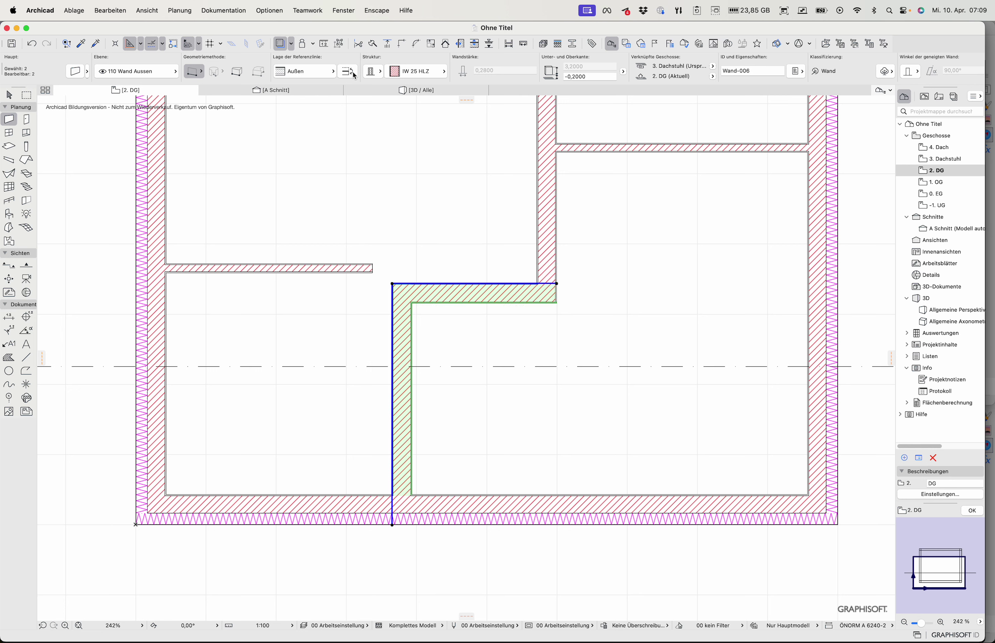
key(Escape)
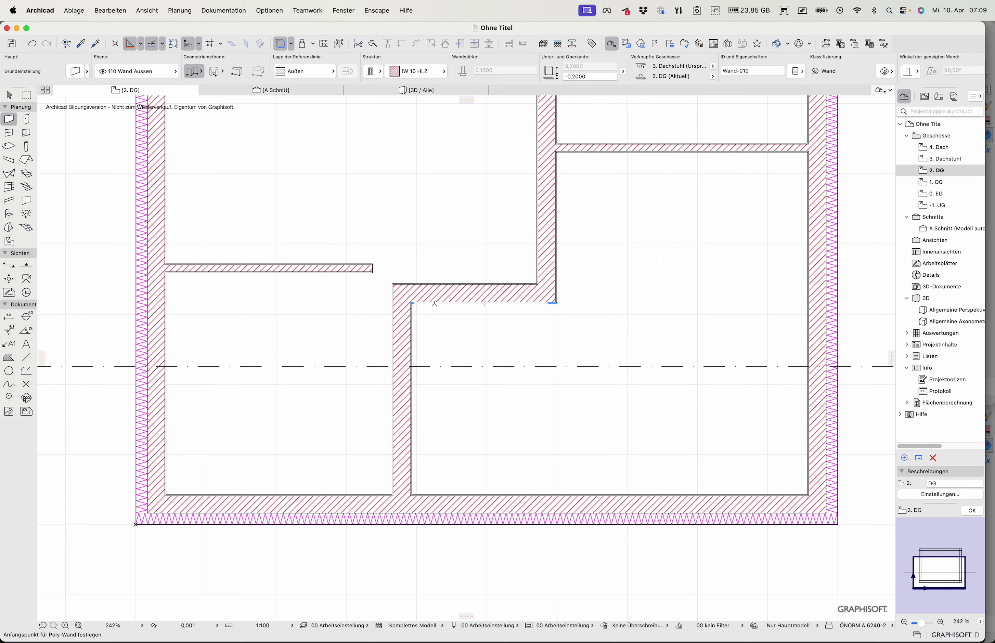
Step: Offset the flipped vertical and horizontal wall segments together so their outer corner meets the end of the left IW 10 HLZ wall
shift+click(433, 286)
shift+click(398, 319)
click(393, 283)
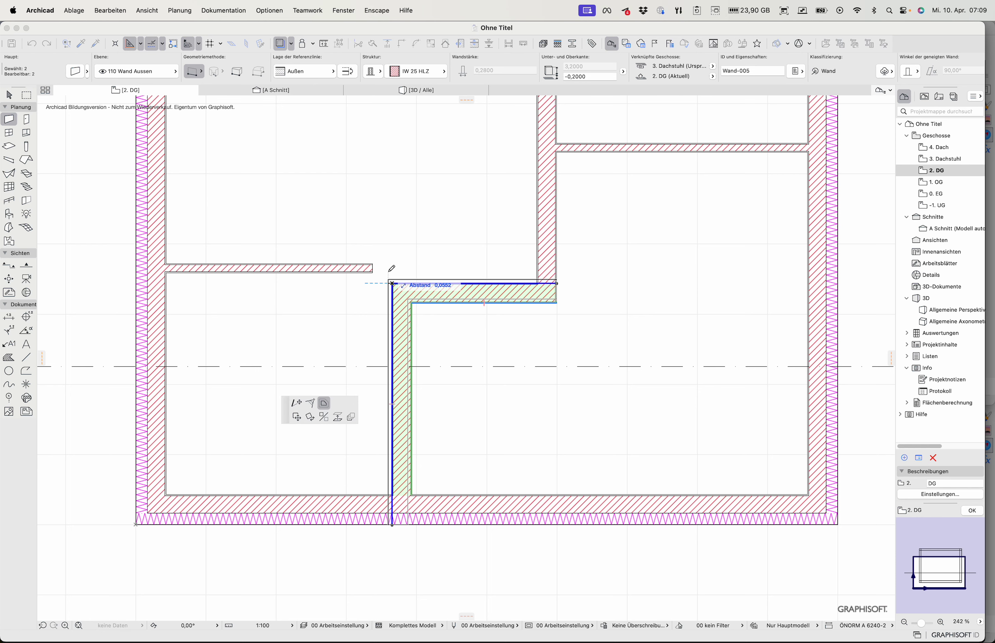
click(373, 265)
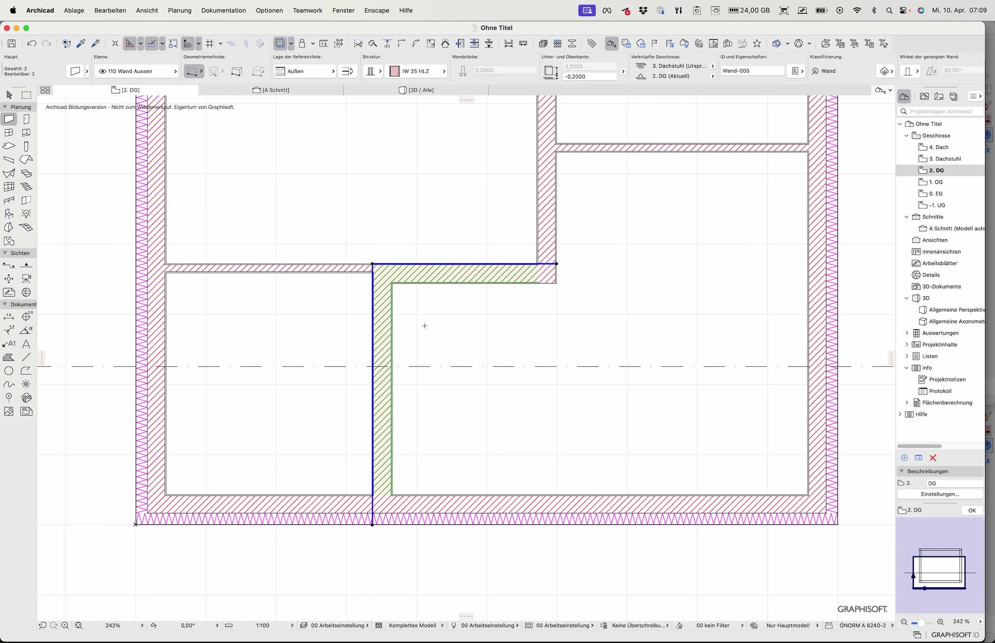
key(Escape)
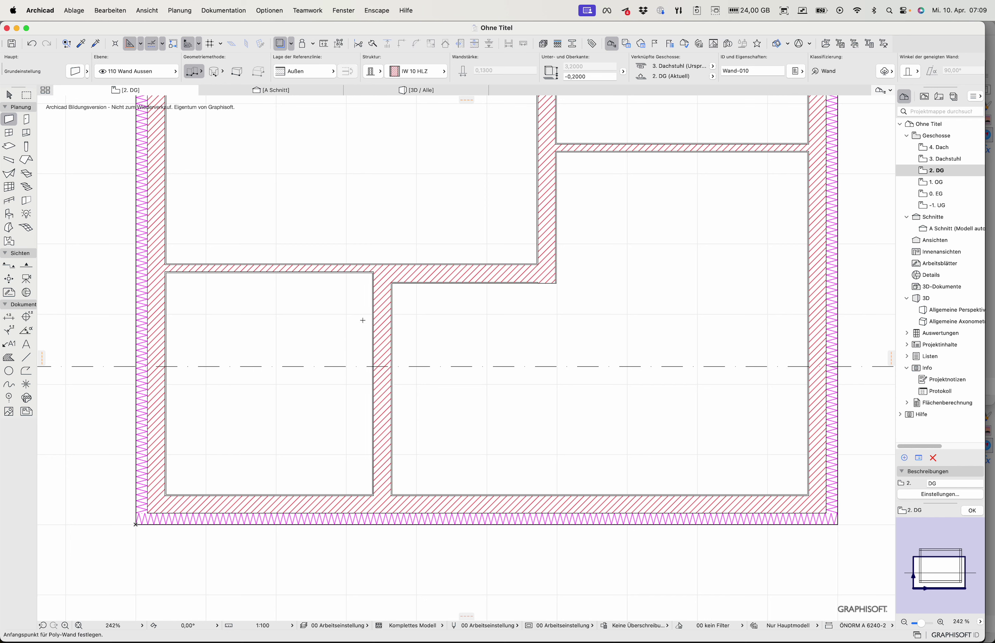
shift+click(544, 248)
shift+click(519, 282)
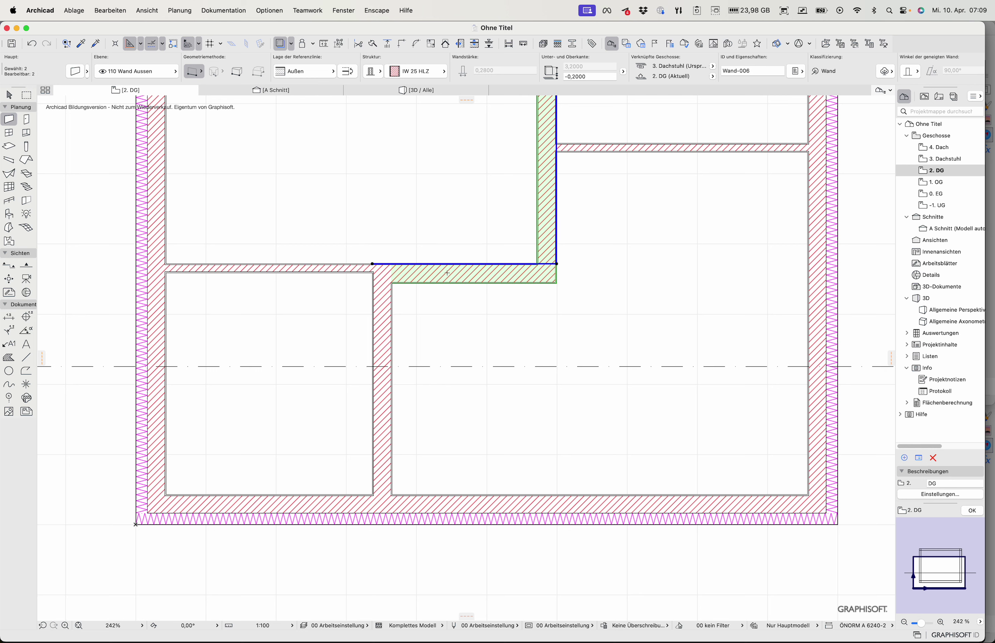
key(Escape)
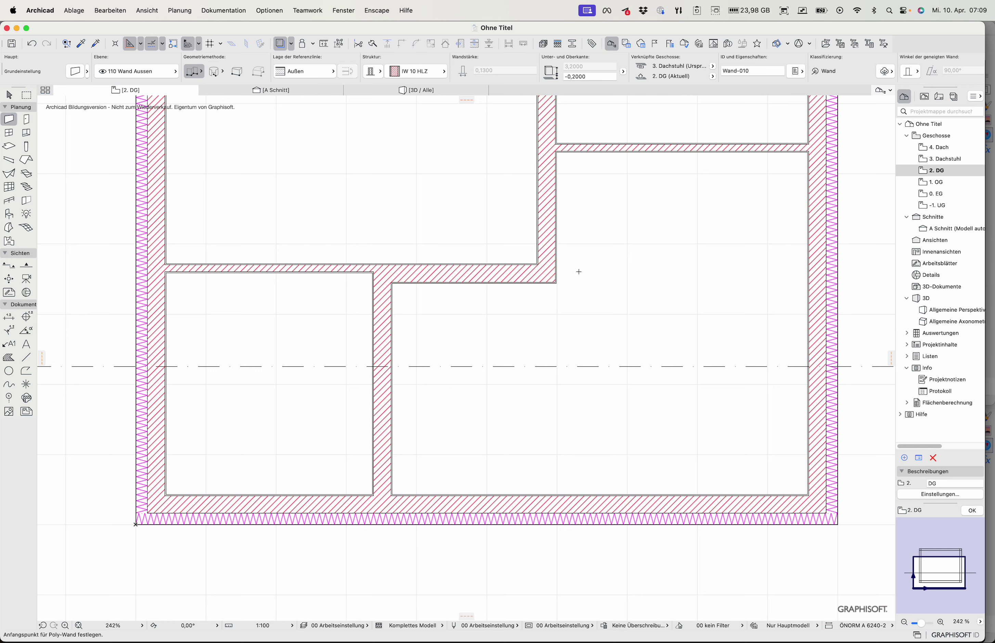
Step: Link the top edges of all five interior walls on the DG storey to 4. Dach
scroll(578, 272, down, 5)
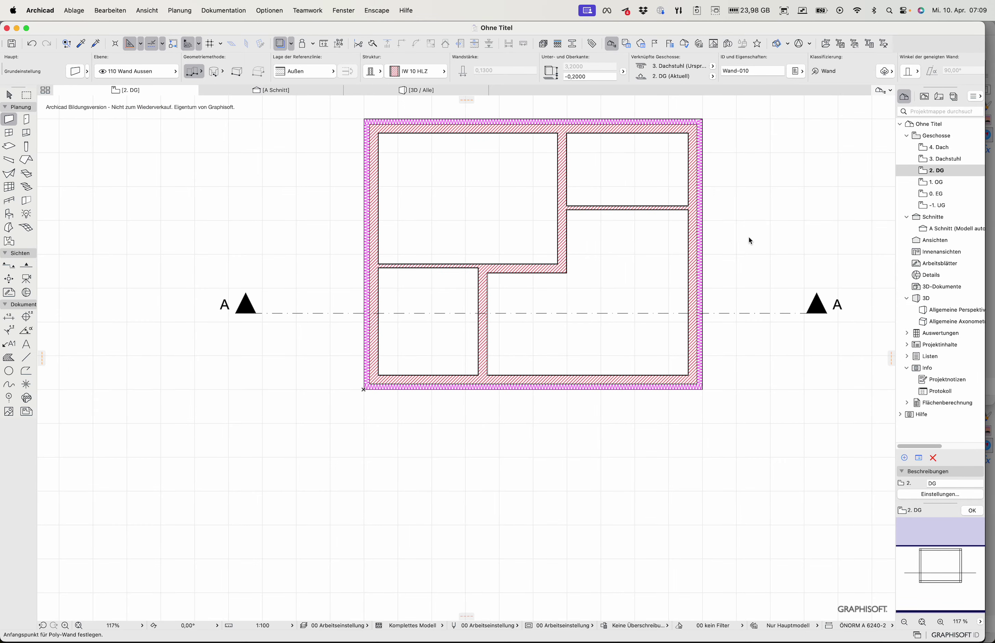
key(F3)
shift+middle_drag(604, 338, 678, 371)
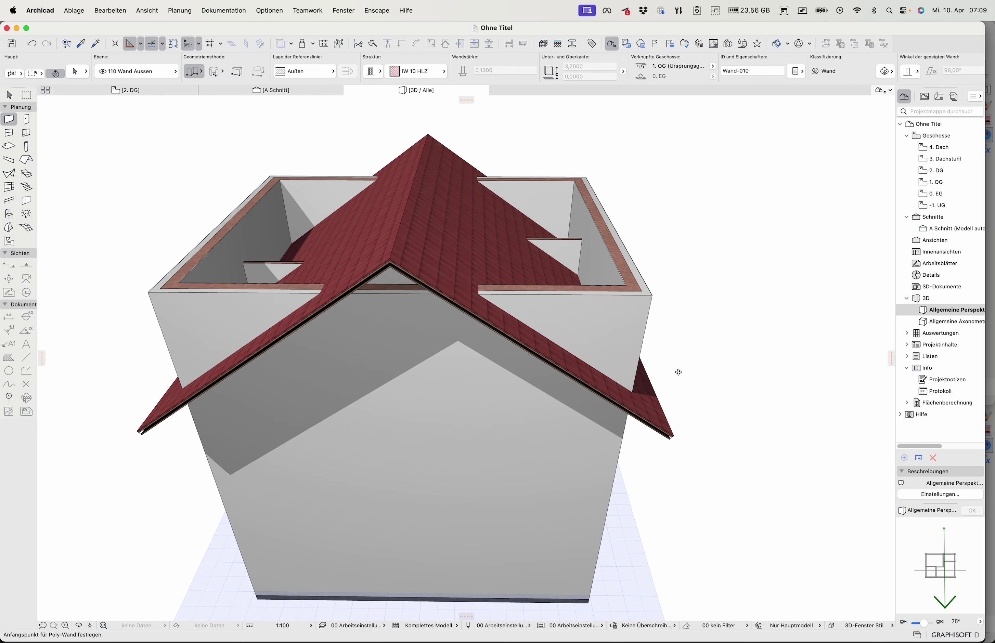
click(183, 89)
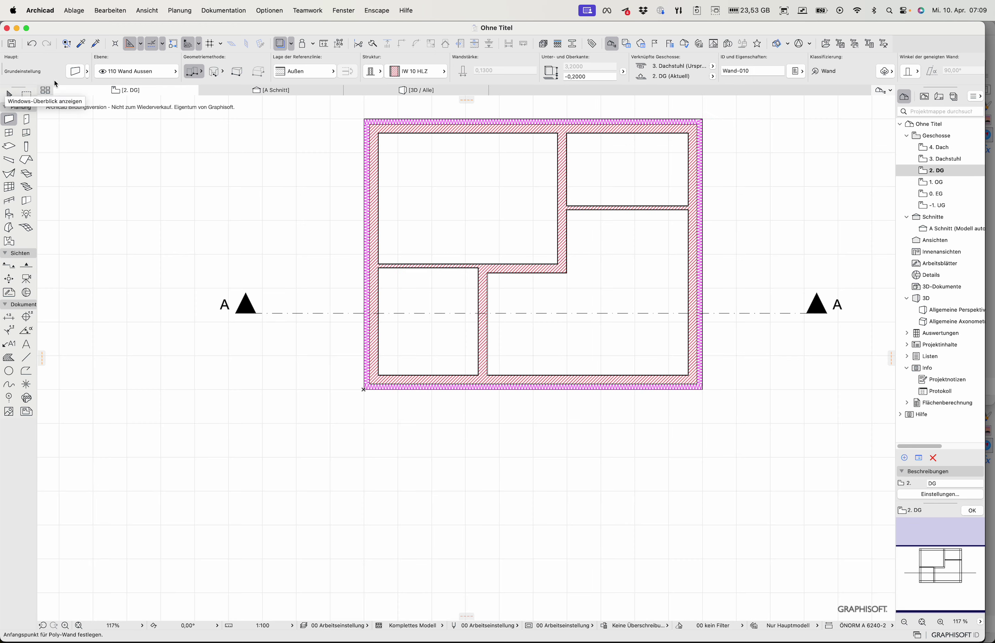
click(9, 96)
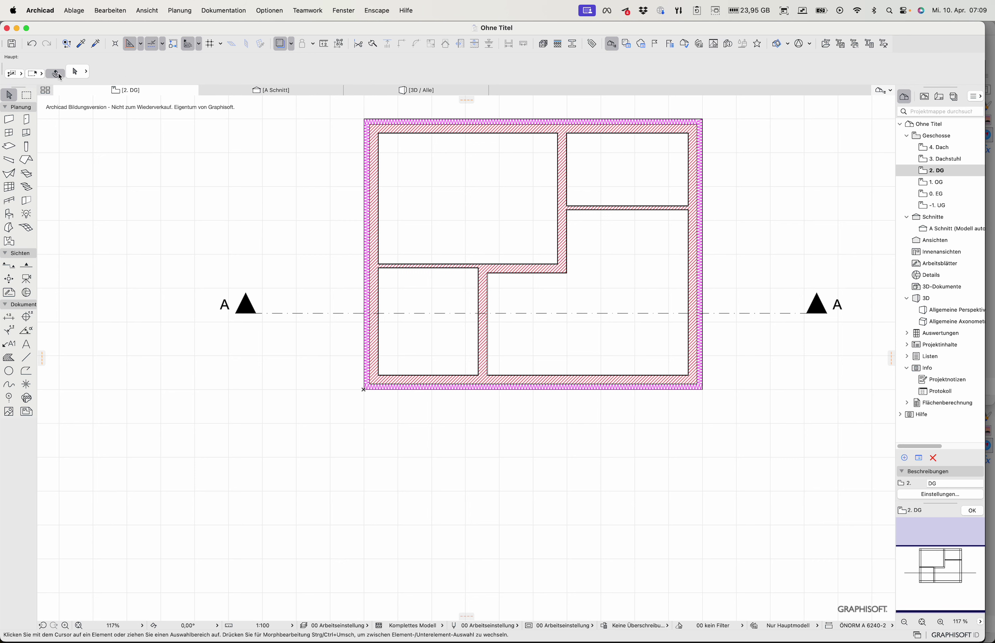
drag(604, 186, 454, 287)
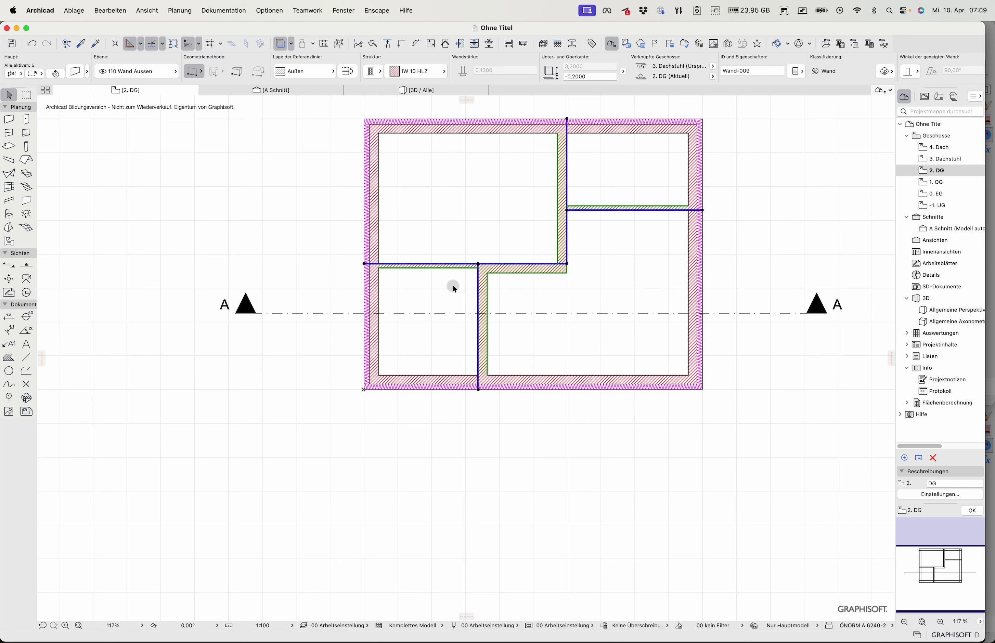
key(super+t)
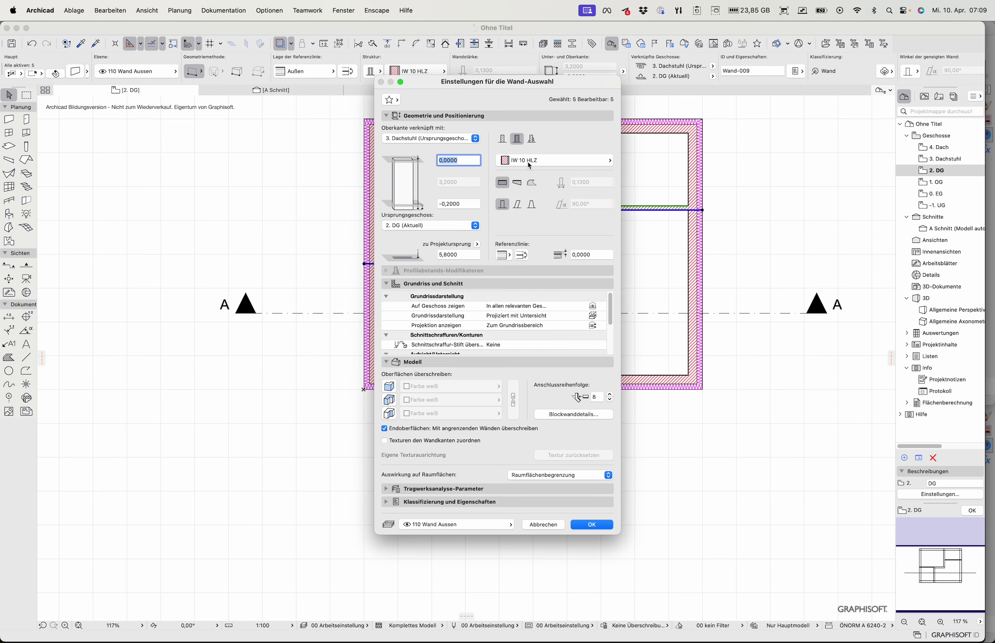
click(447, 142)
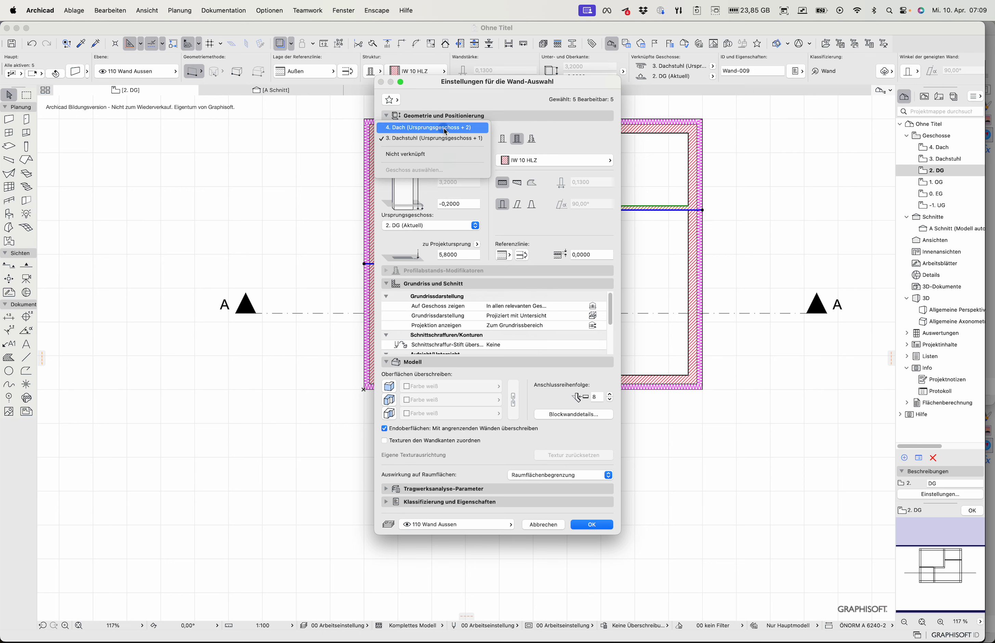
click(445, 125)
click(589, 525)
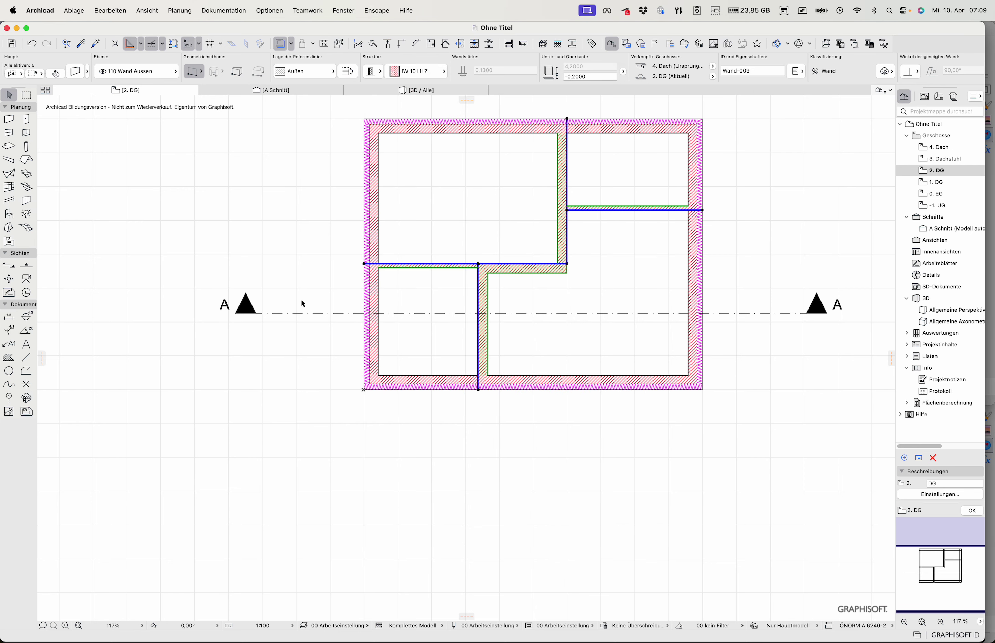
click(298, 288)
Step: Trim all exterior and interior walls with the gable roof in 3D, using the roof from the current selection
key(F3)
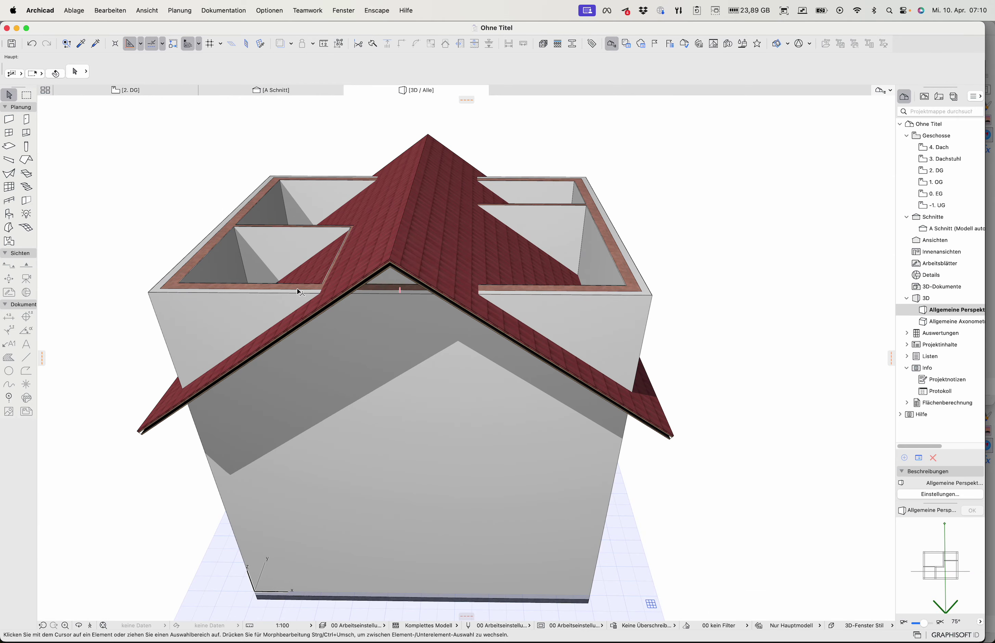
shift+middle_drag(734, 312, 758, 301)
shift+middle_drag(735, 340, 806, 293)
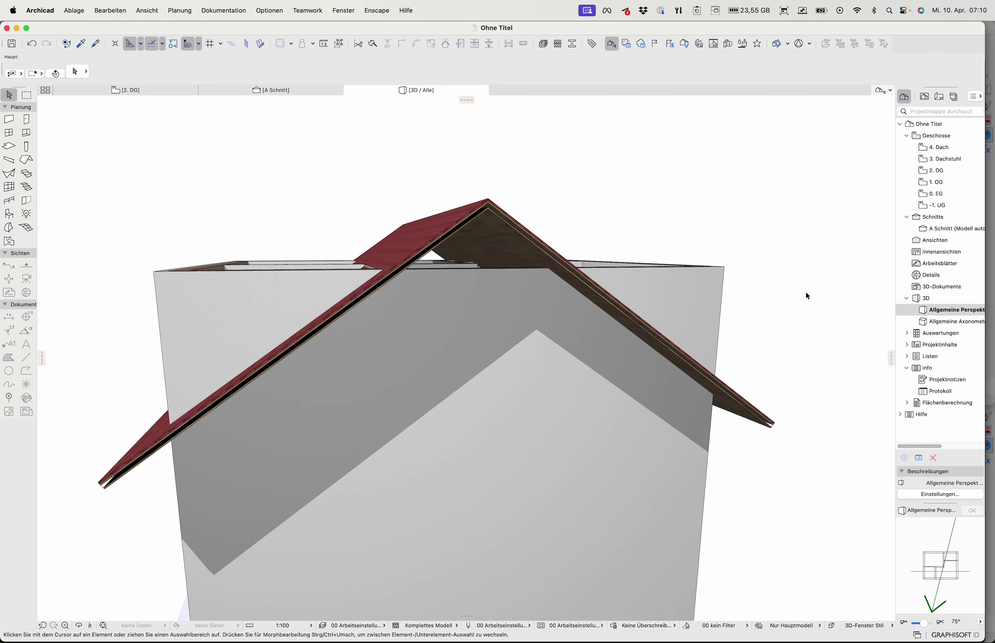
drag(112, 241, 814, 281)
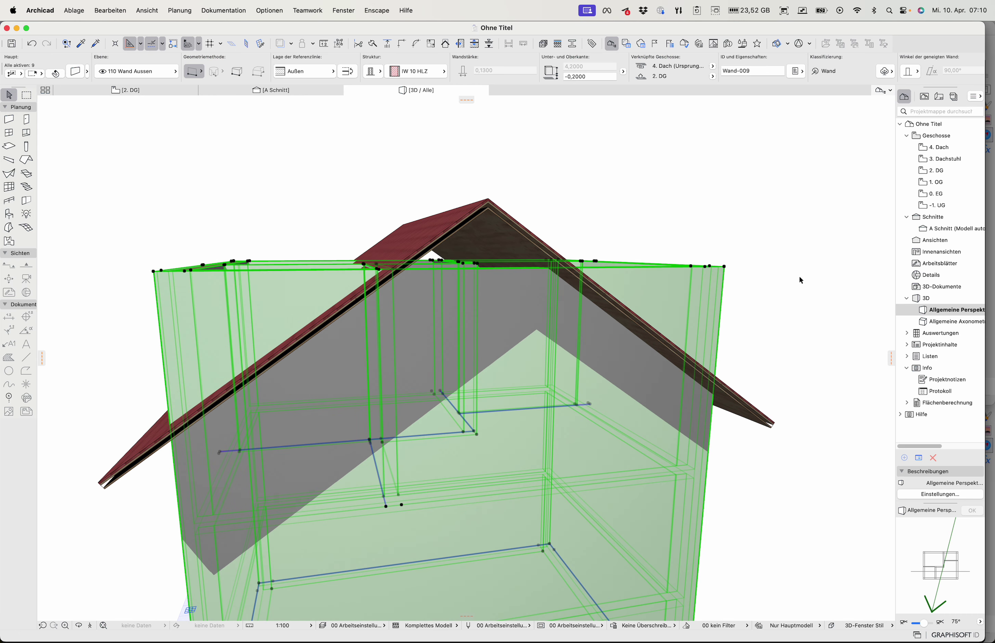
shift+middle_drag(797, 311, 418, 352)
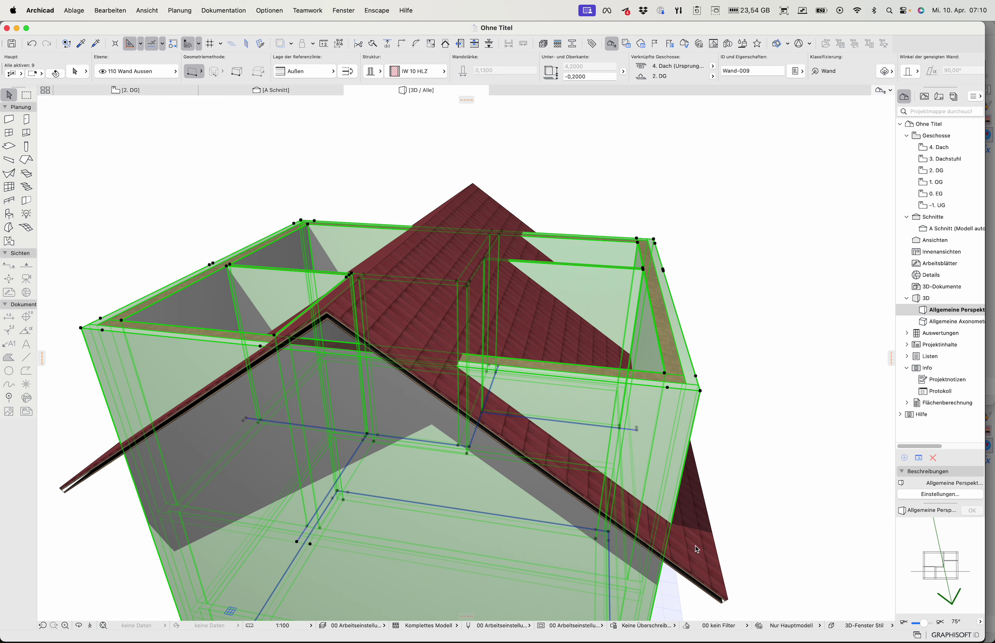
click(57, 75)
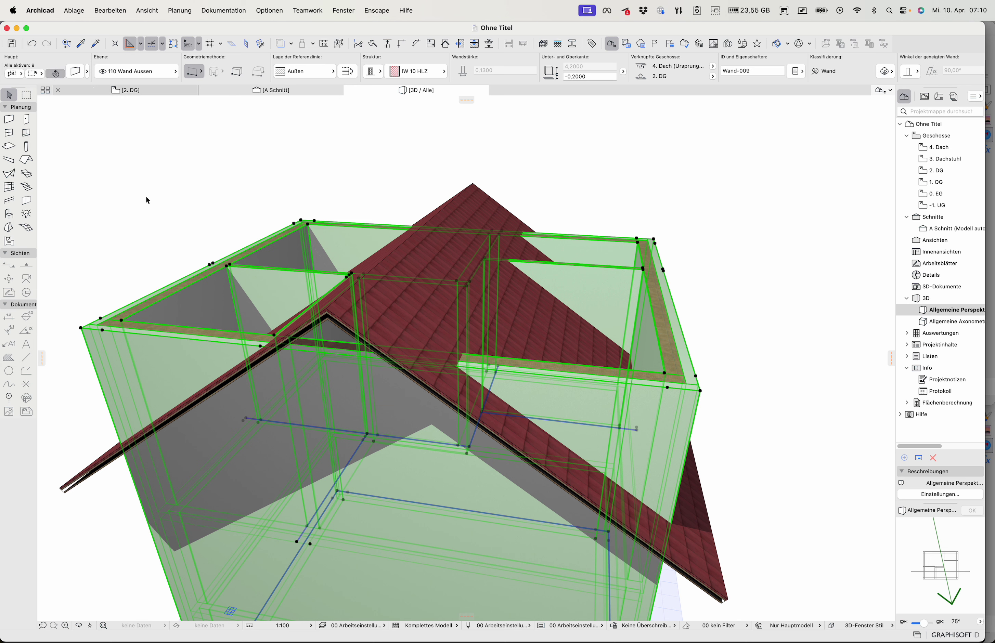
shift+click(489, 211)
right_click(704, 154)
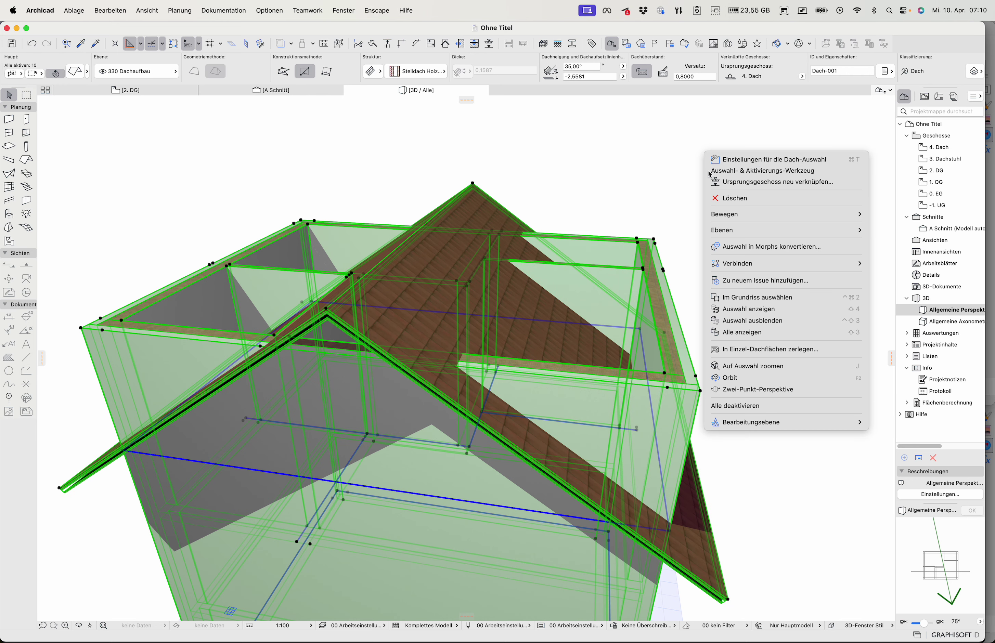
mouse_move(737, 264)
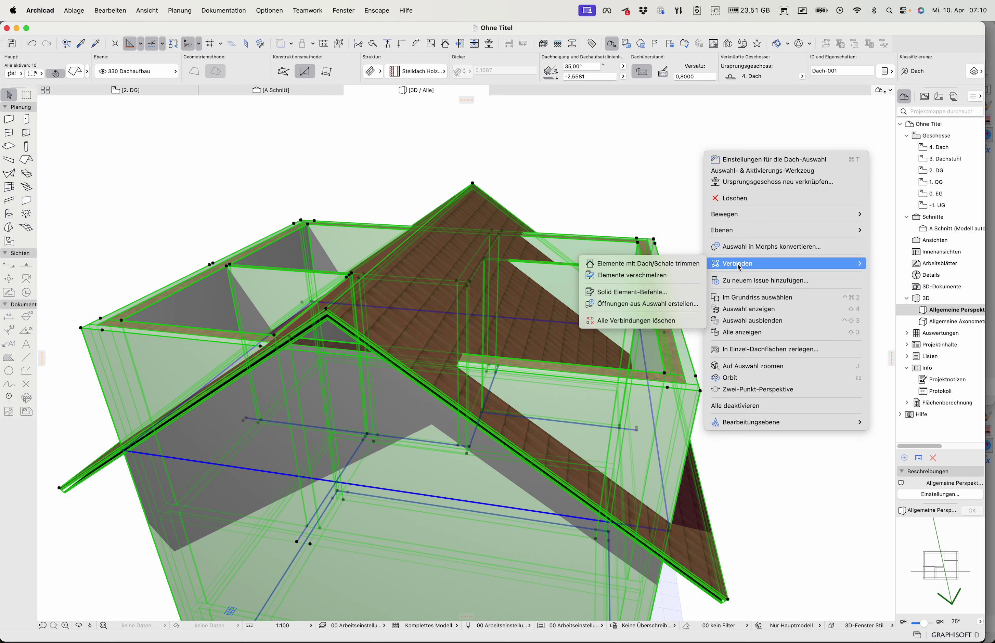
click(634, 264)
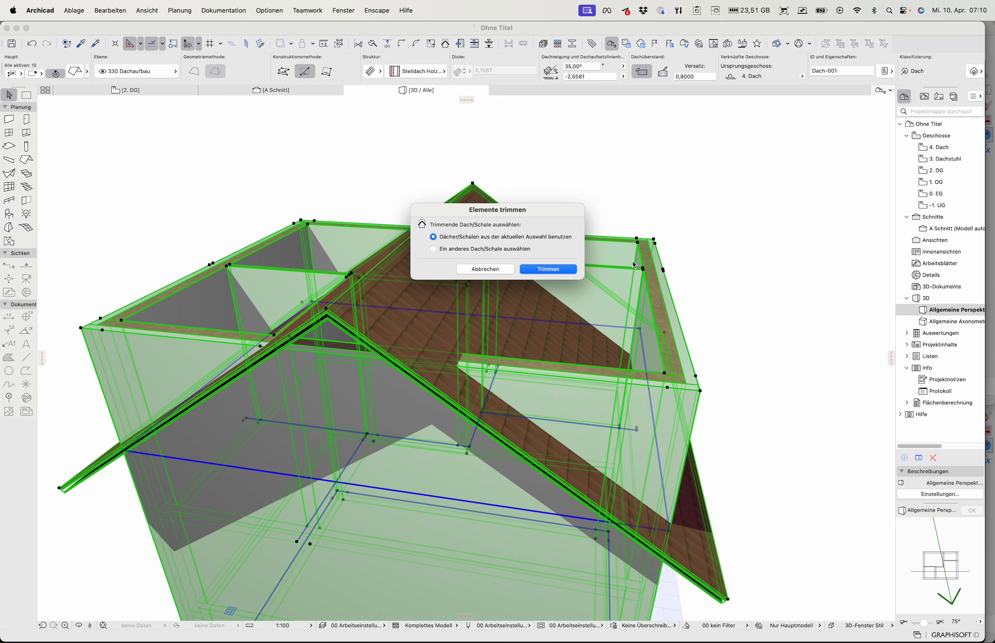
click(548, 270)
click(695, 309)
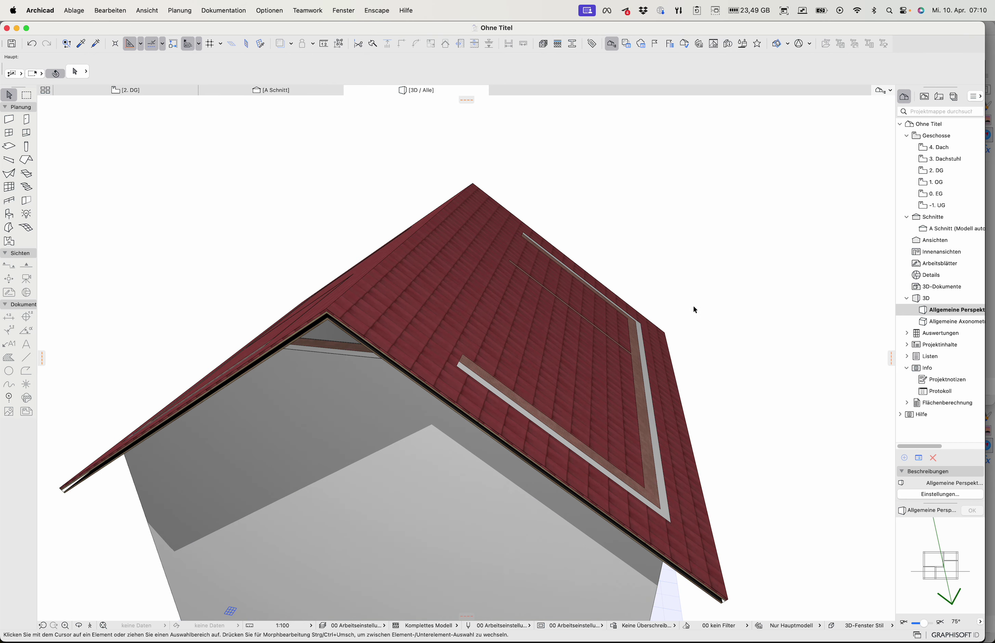
Step: Change the gable roof from a composite to a basic structure with the building material Normalglas
scroll(669, 250, down, 5)
shift+middle_drag(697, 226, 659, 260)
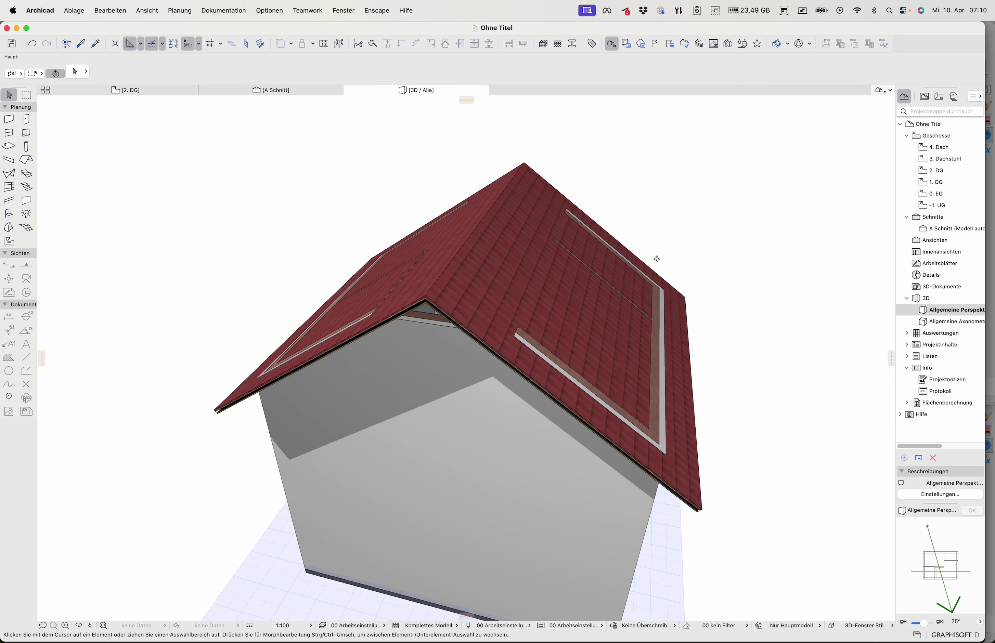
click(551, 270)
key(super+t)
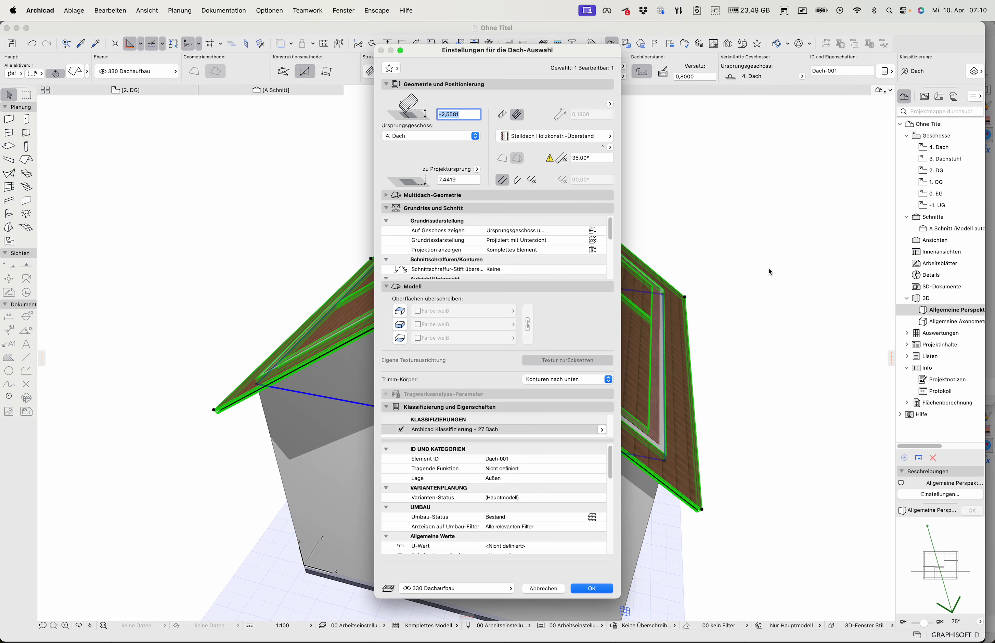
click(500, 114)
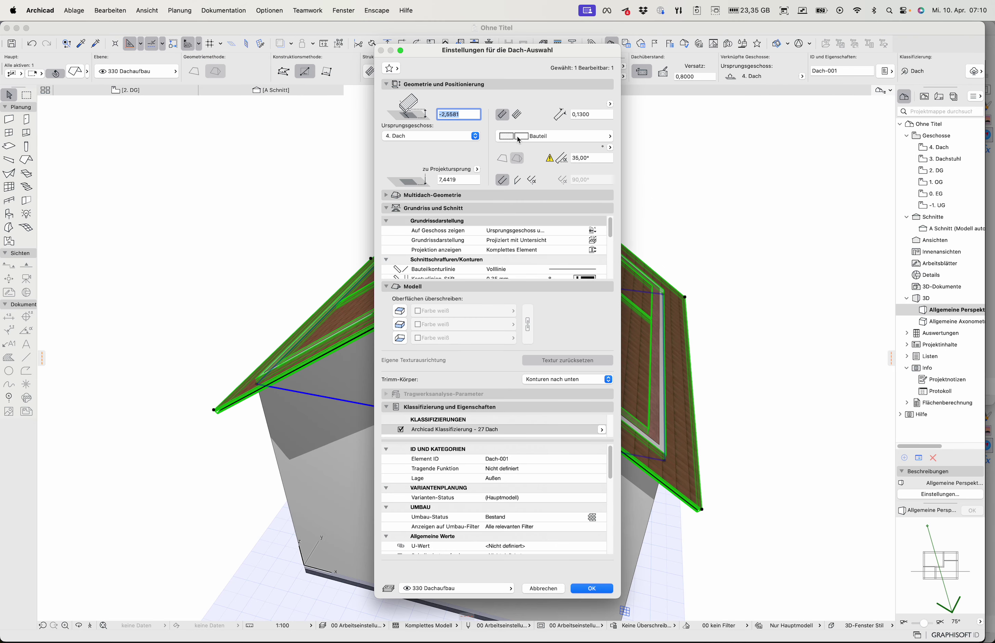
click(518, 138)
text(gls)
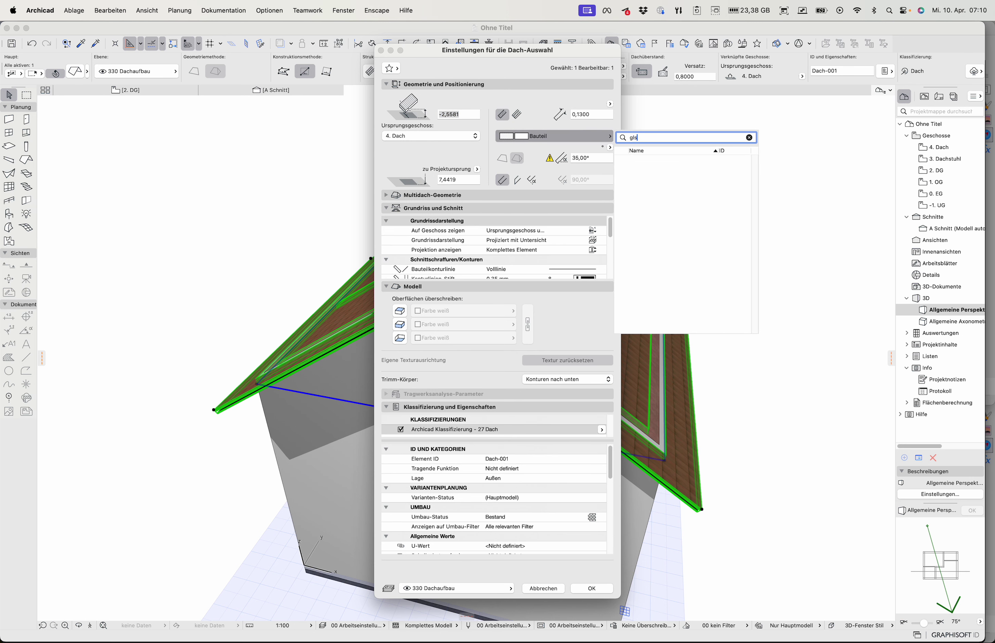
key(BackSpace)
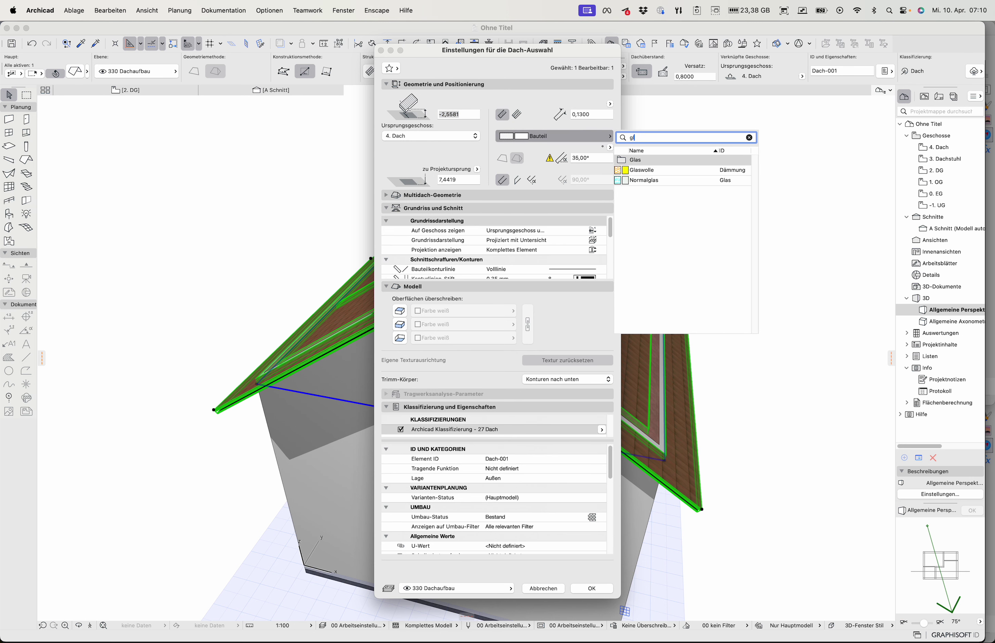
click(644, 180)
click(592, 590)
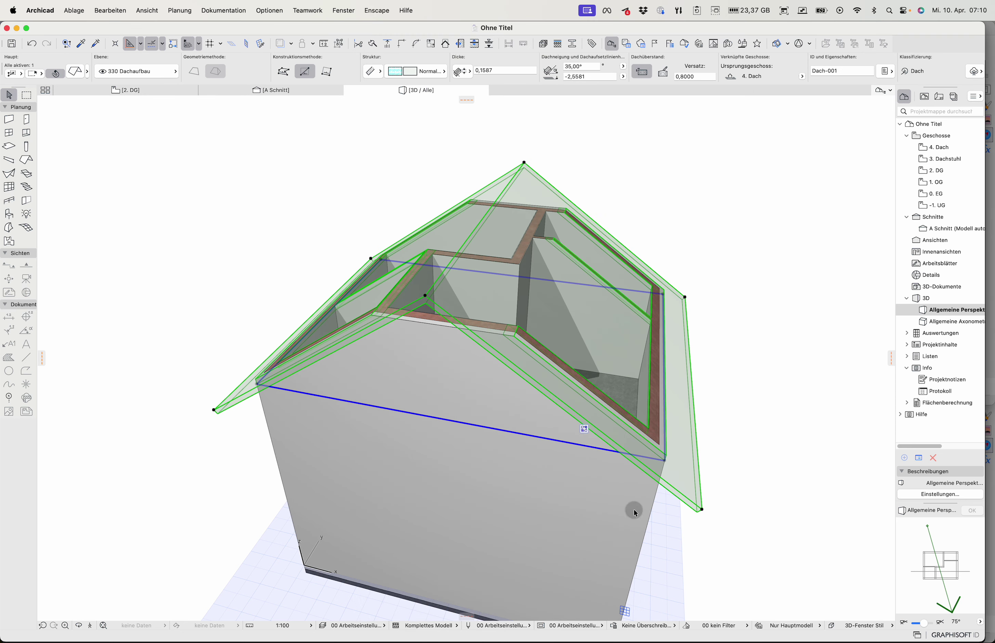
Step: Select all walls in 3D and stretch their top edges together, first below the roof ridge and finally up to about 12 m
mouse_move(768, 406)
shift+middle_down()
mouse_move(707, 513)
mouse_move(795, 434)
mouse_move(824, 347)
mouse_move(584, 334)
mouse_move(451, 382)
mouse_move(731, 440)
mouse_move(812, 351)
mouse_move(785, 355)
shift+middle_up()
click(799, 322)
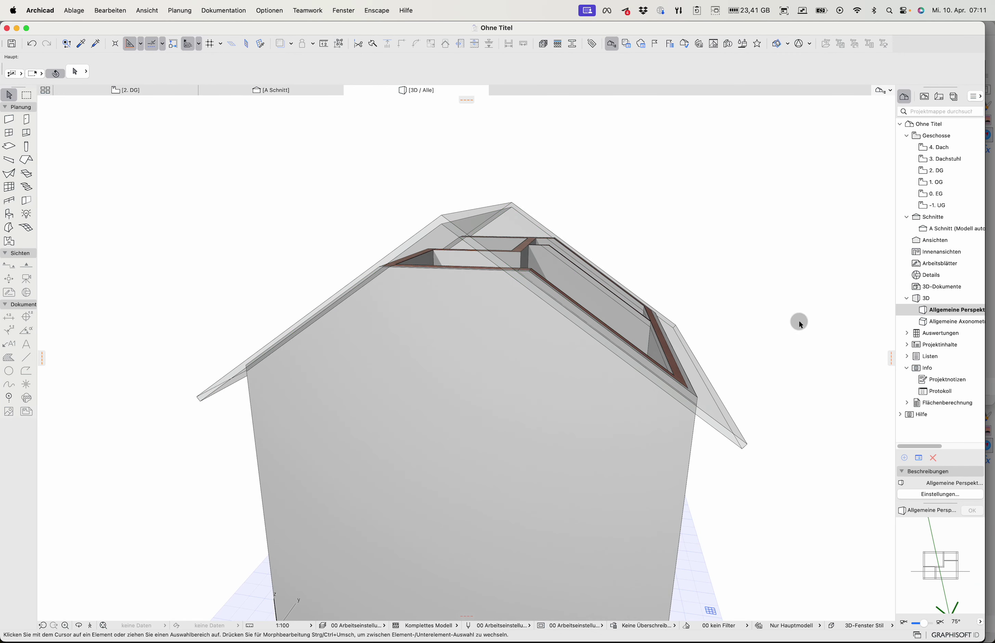
click(9, 124)
key(super+a)
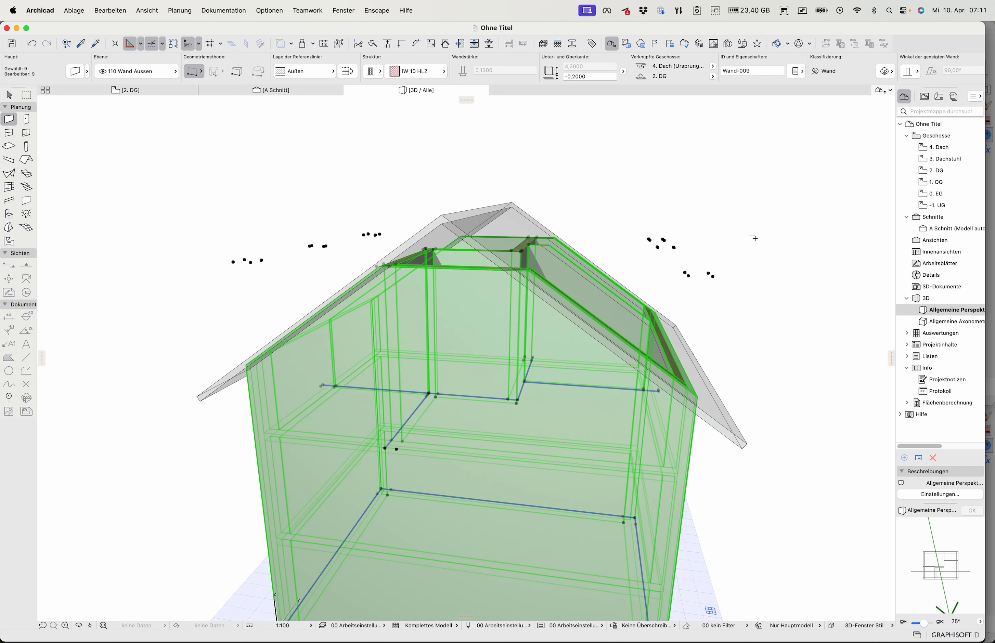
click(710, 275)
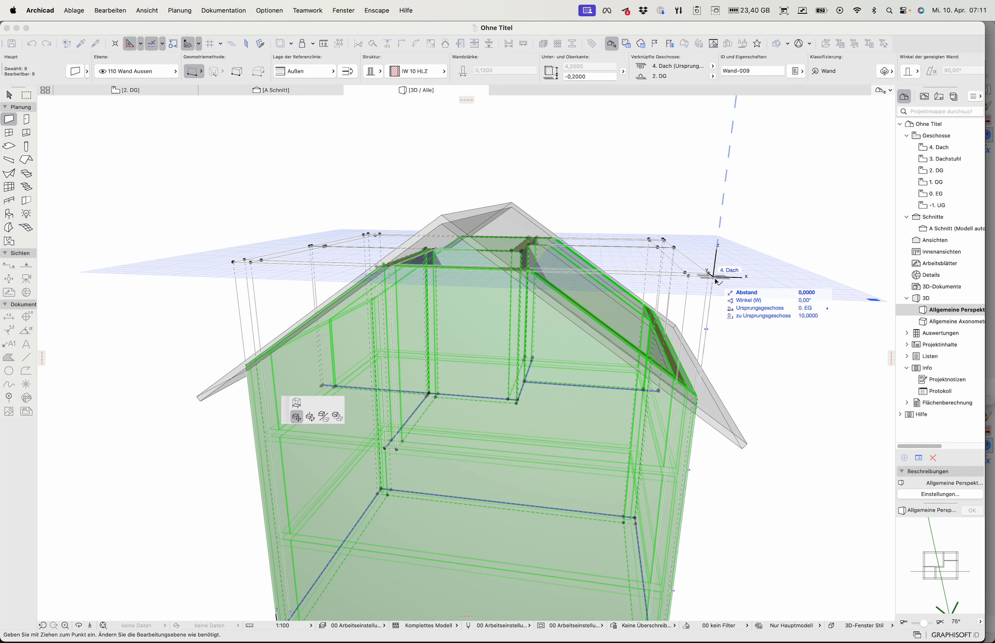
click(296, 402)
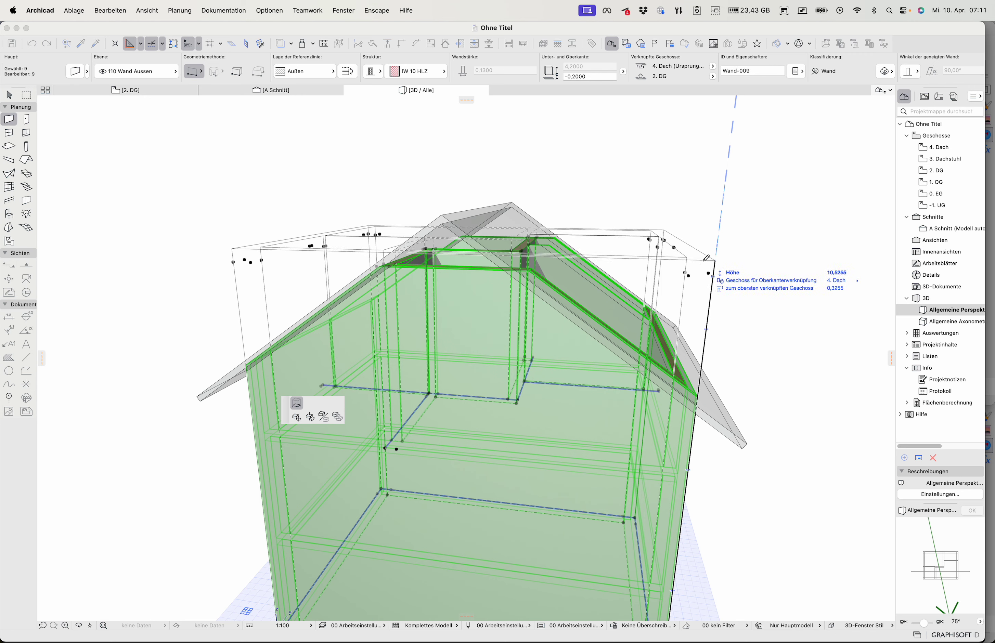
click(718, 354)
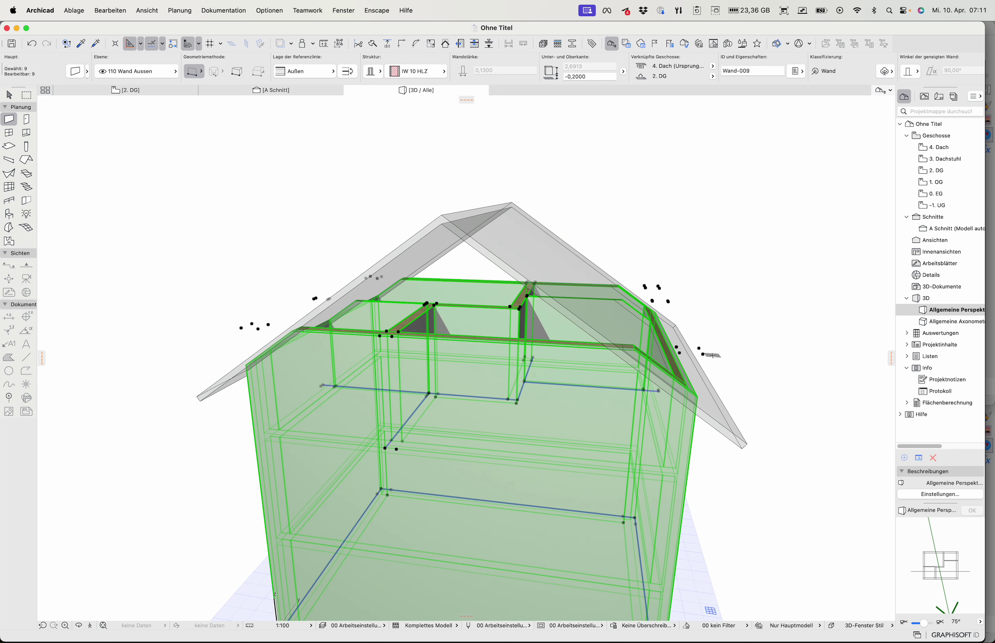
click(705, 354)
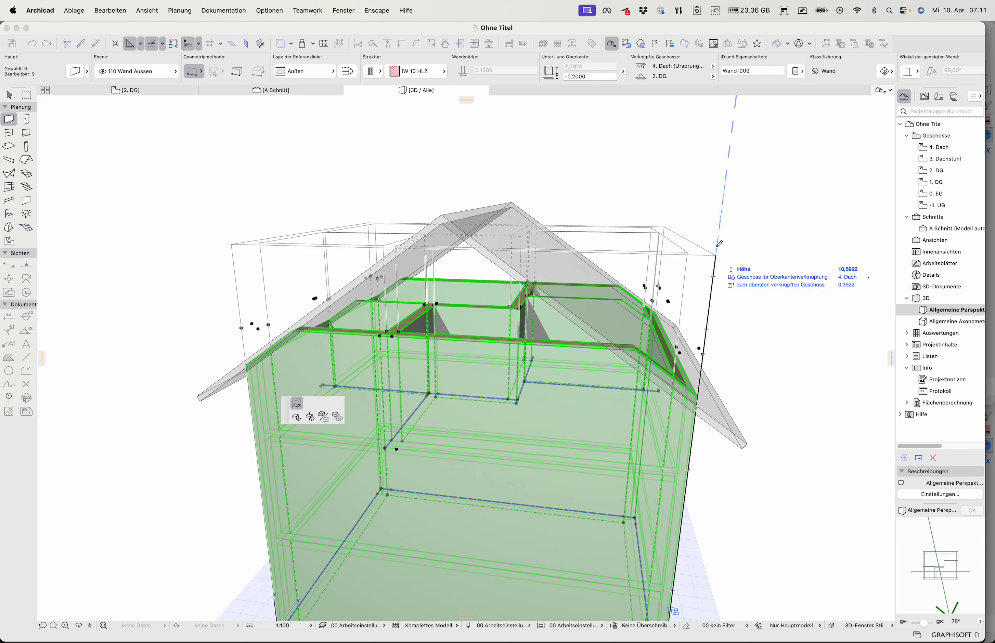
click(723, 175)
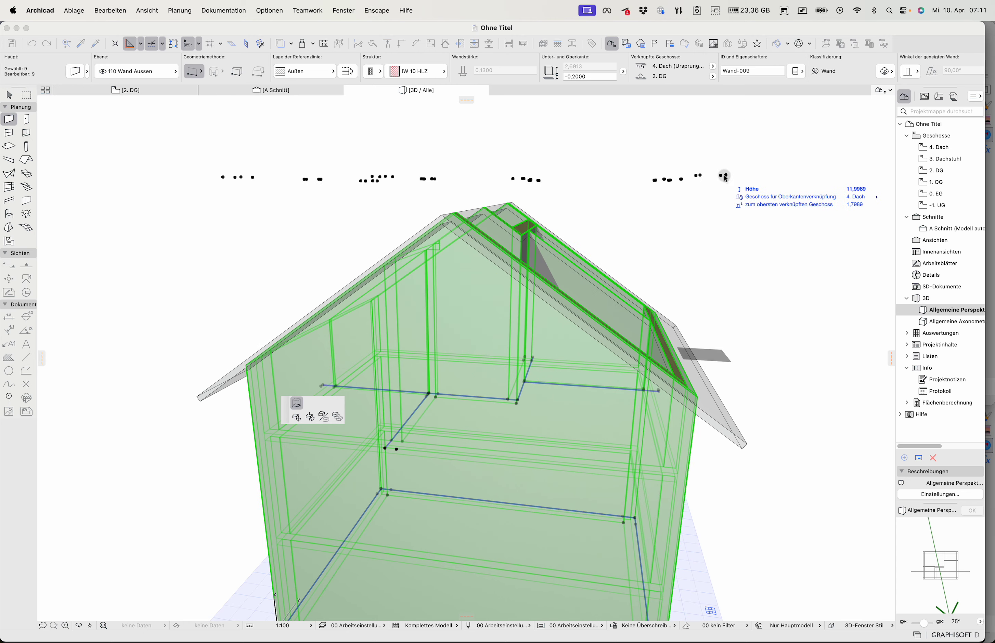
key(Escape)
Step: Change the gable roof back from the basic structure to the composite Steildach Holz
shift+middle_drag(804, 285, 346, 240)
shift+click(354, 327)
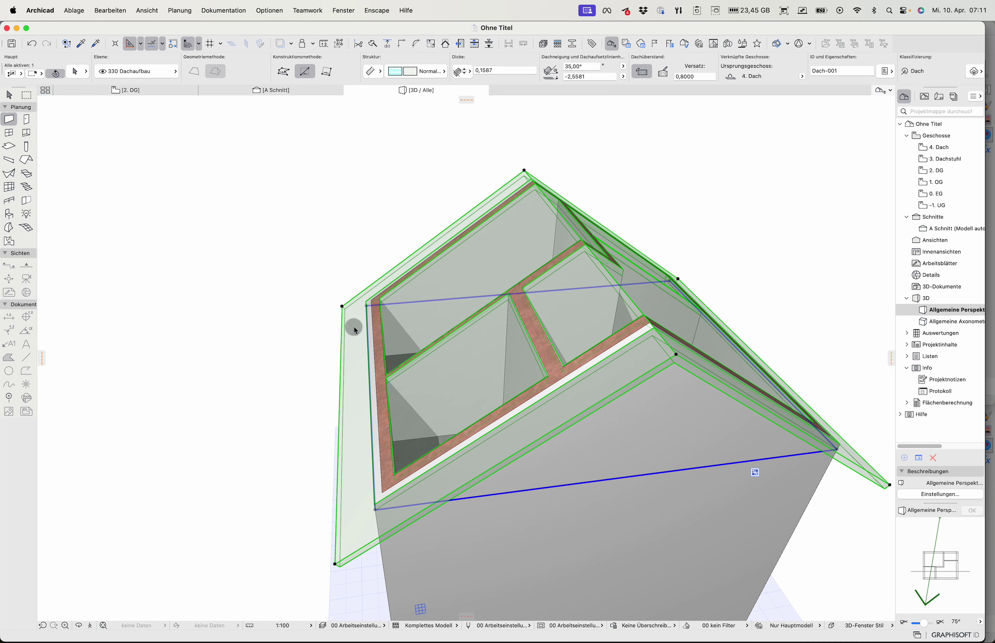
click(370, 72)
click(403, 76)
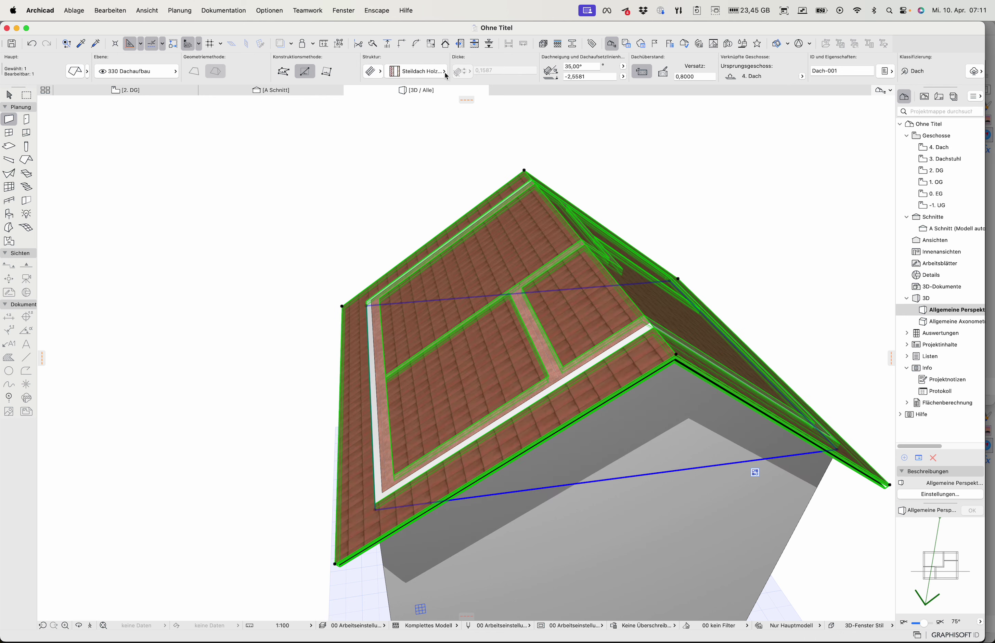
key(Escape)
Step: Inspect the tiled roof from above and below where the walls cut through it, and select the gable roof
shift+middle_drag(396, 357, 433, 426)
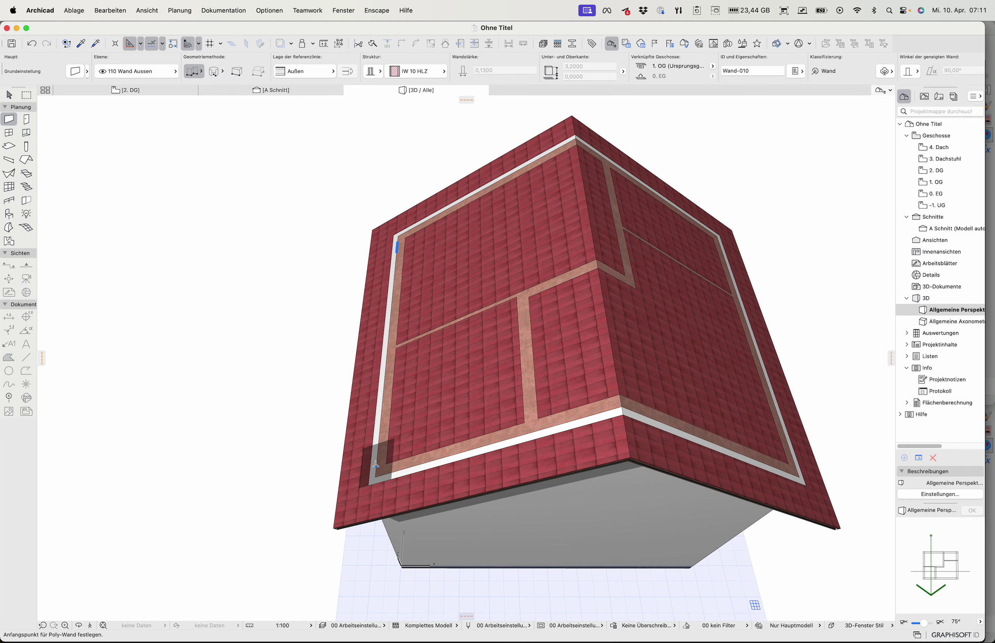
scroll(375, 464, up, 6)
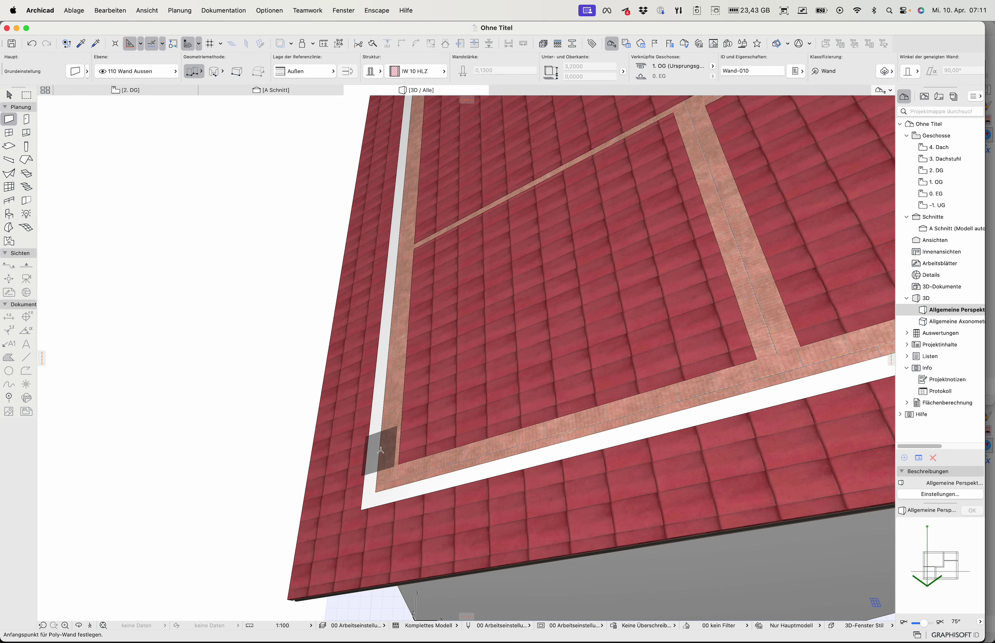
shift+middle_drag(364, 489, 364, 341)
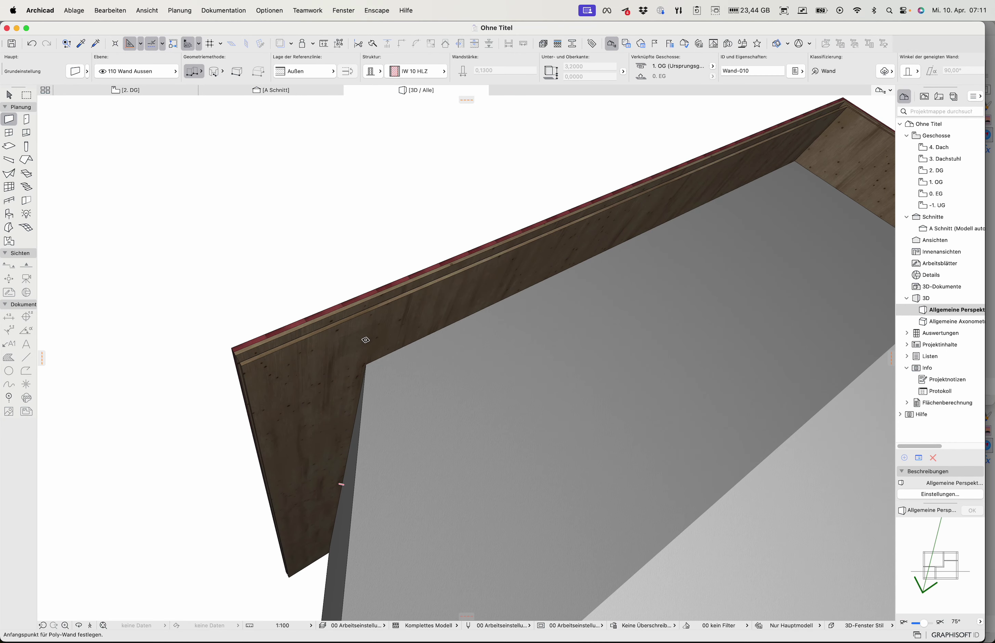
shift+middle_drag(357, 348, 325, 521)
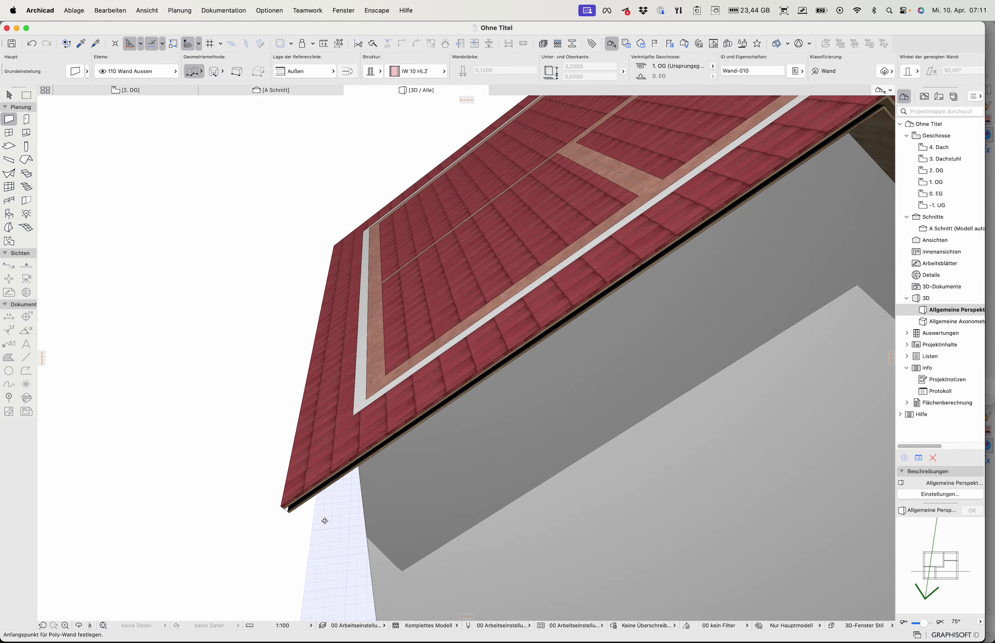
shift+click(321, 434)
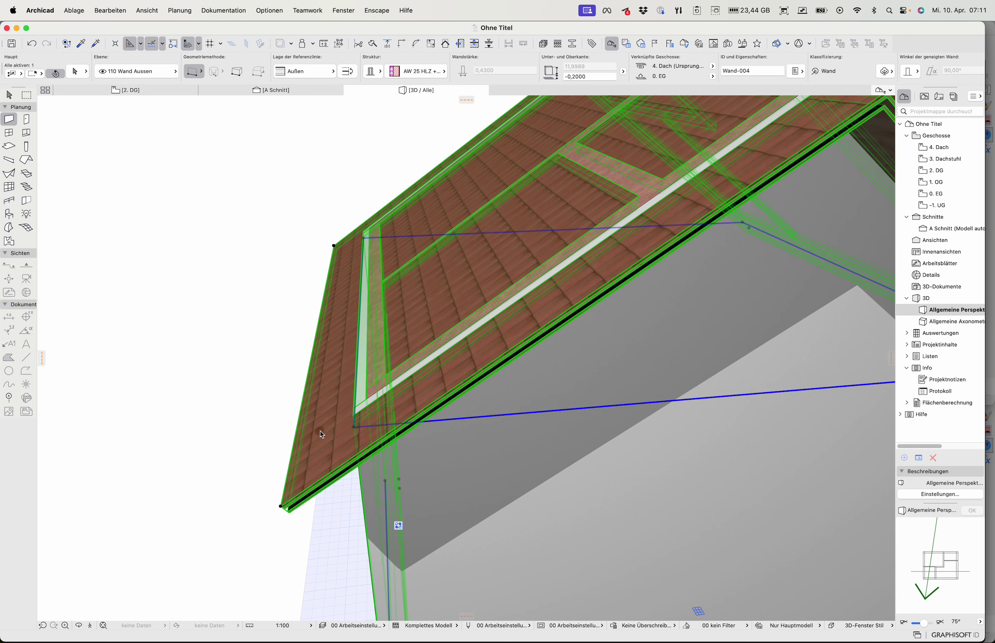
click(321, 435)
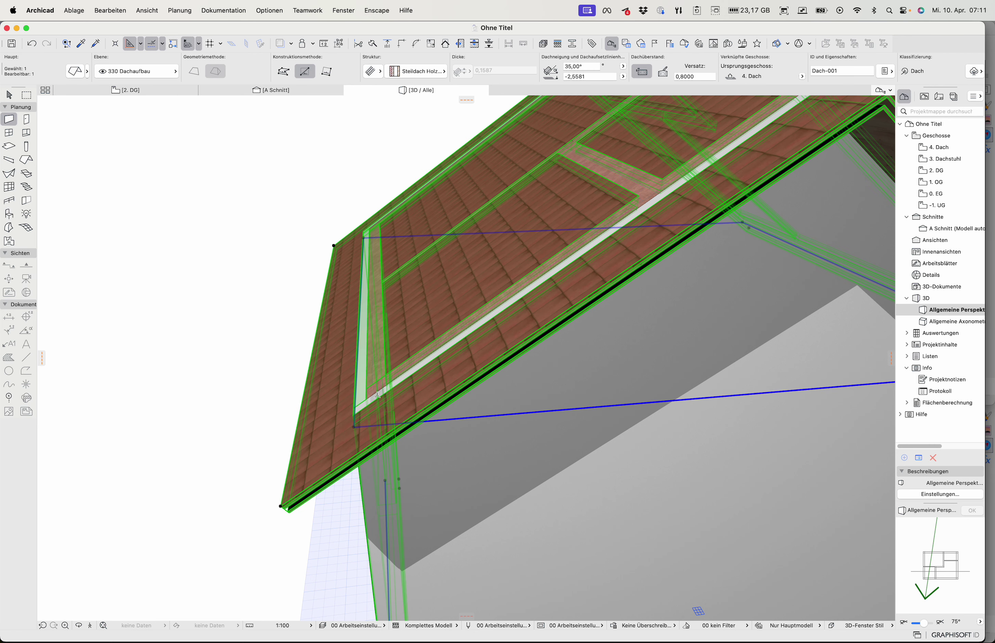
Step: Check the building materials EPS 1 and Hochlochziegel, and set the intersection priority of Vollholz to 783
click(543, 43)
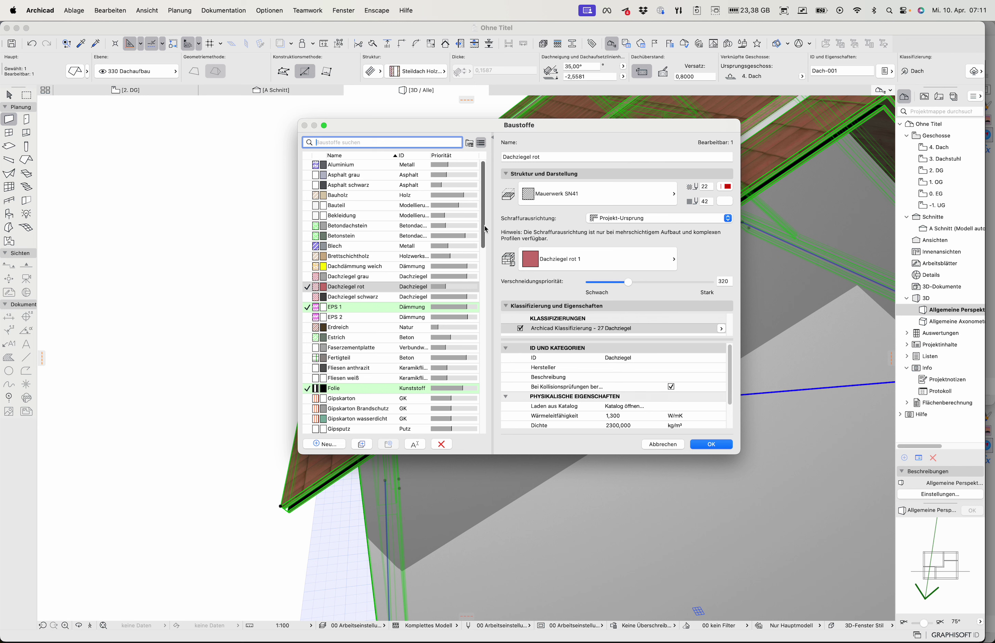
click(399, 310)
drag(483, 234, 500, 289)
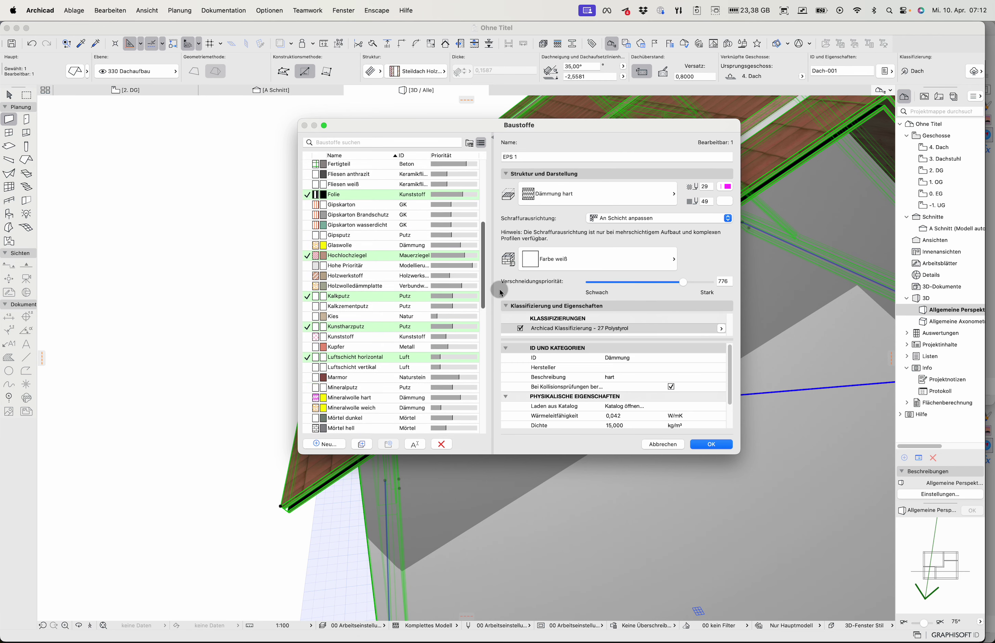
click(411, 256)
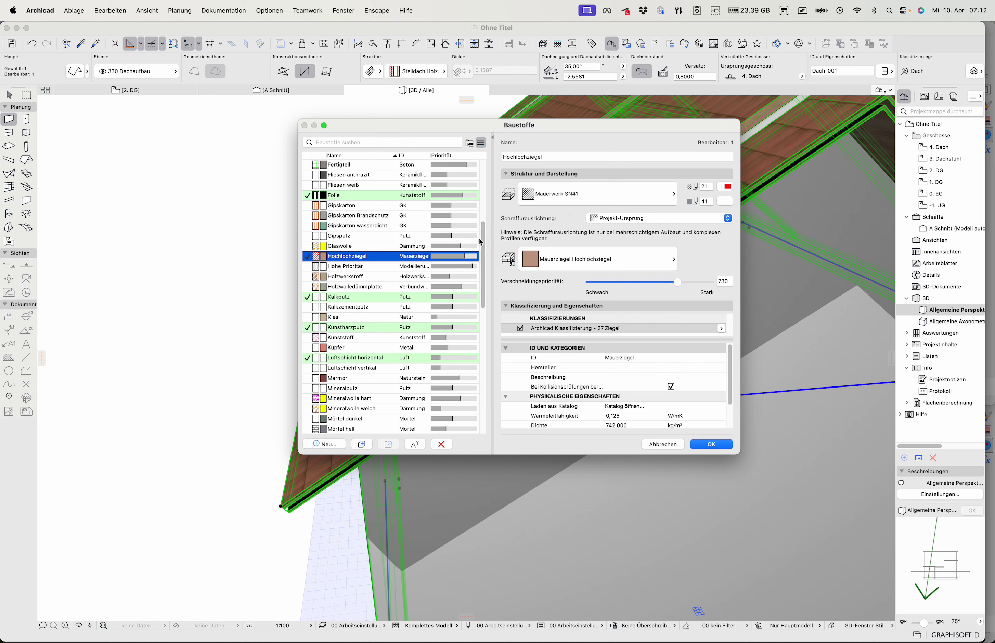
drag(480, 238, 492, 355)
click(392, 393)
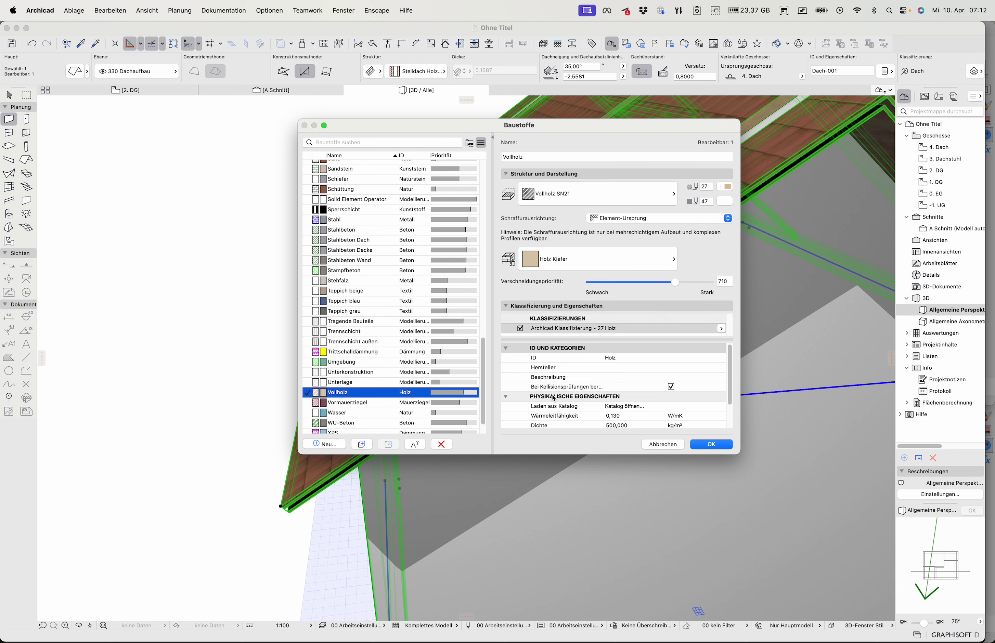
drag(677, 281, 686, 280)
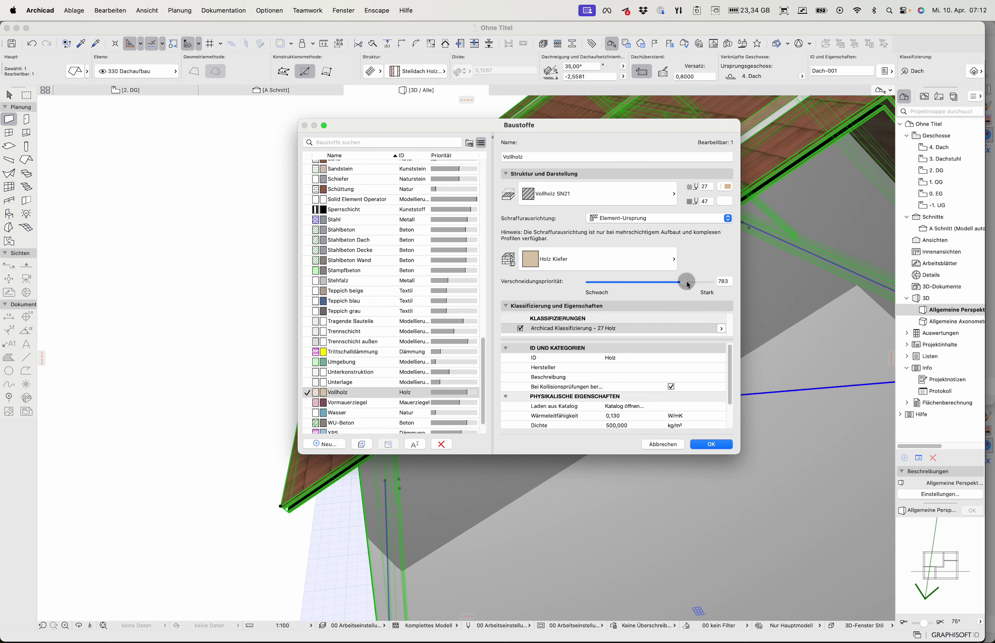
click(710, 444)
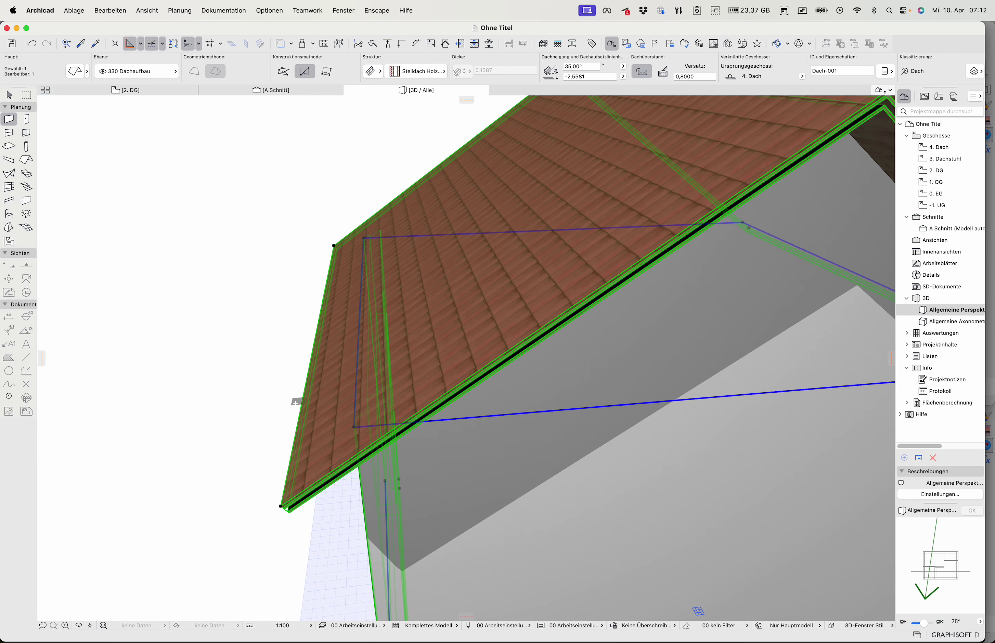
key(Escape)
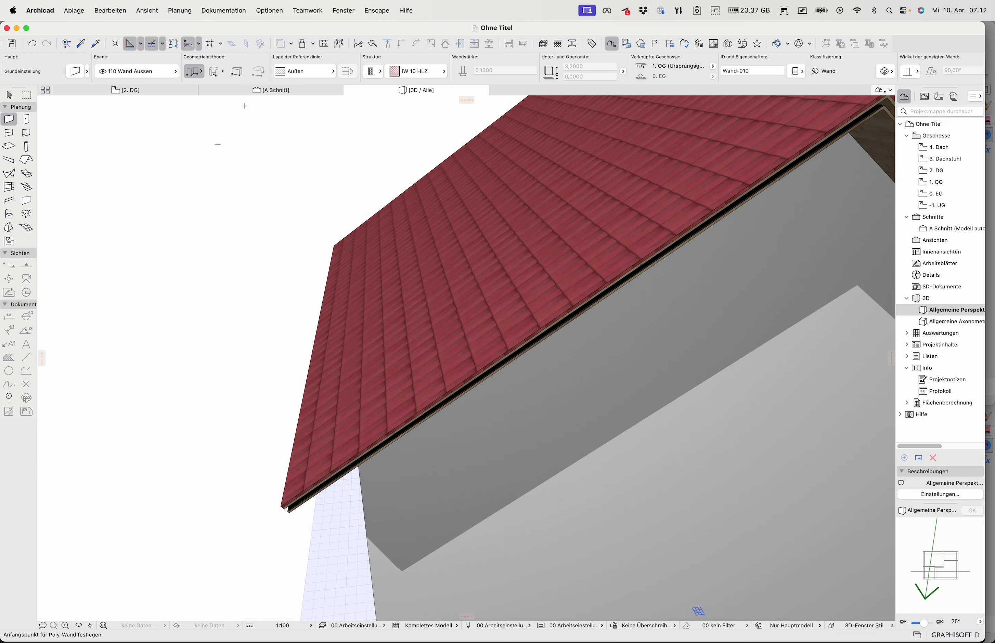
Step: Examine in section A how the exterior wall layers meet the roof, and return to the 3D view
click(283, 88)
scroll(306, 220, up, 8)
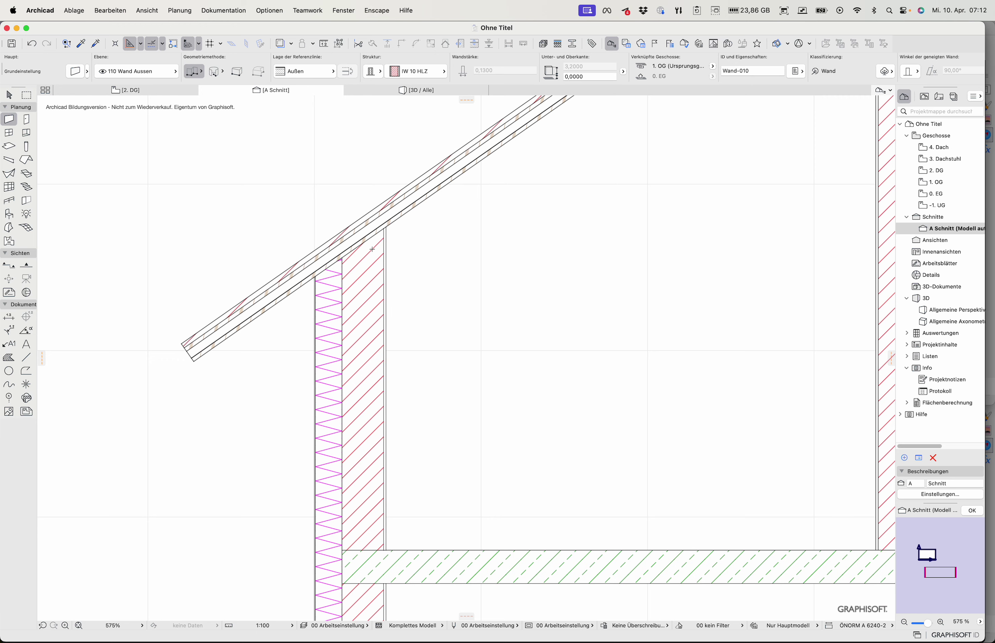
scroll(304, 367, down, 8)
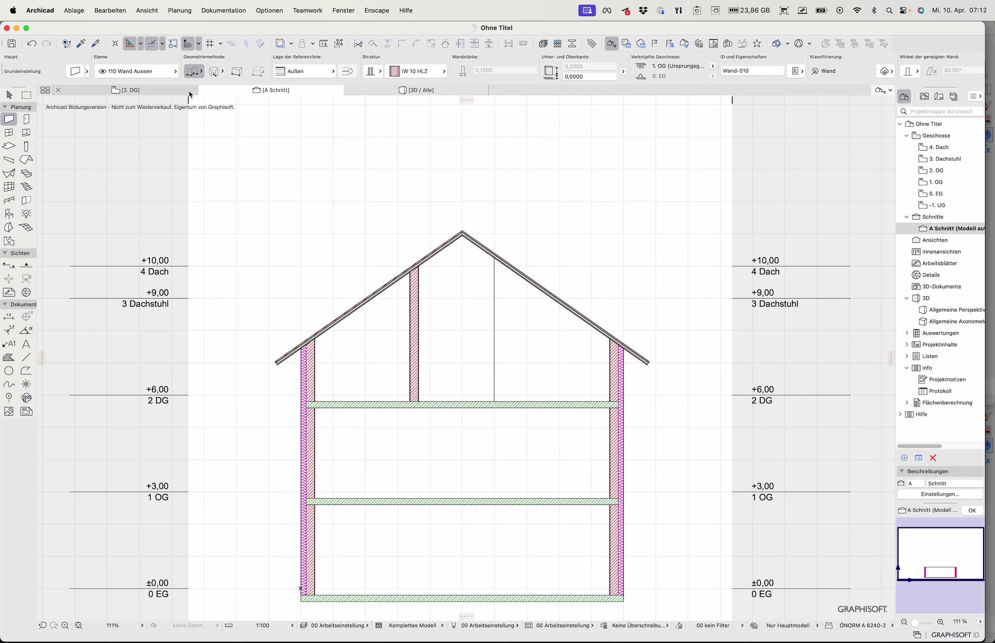
mouse_move(163, 93)
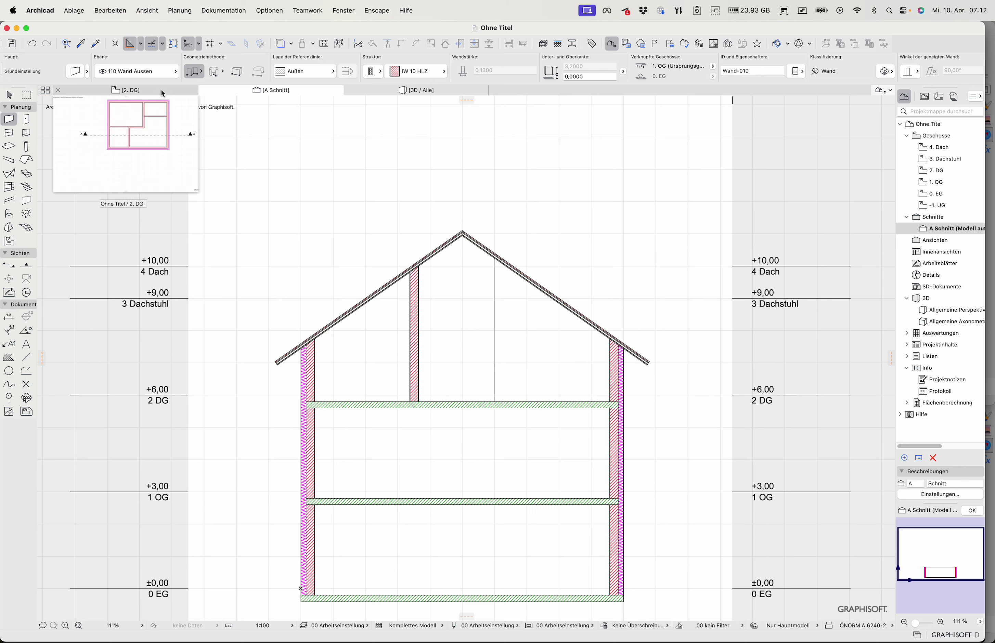
mouse_move(388, 91)
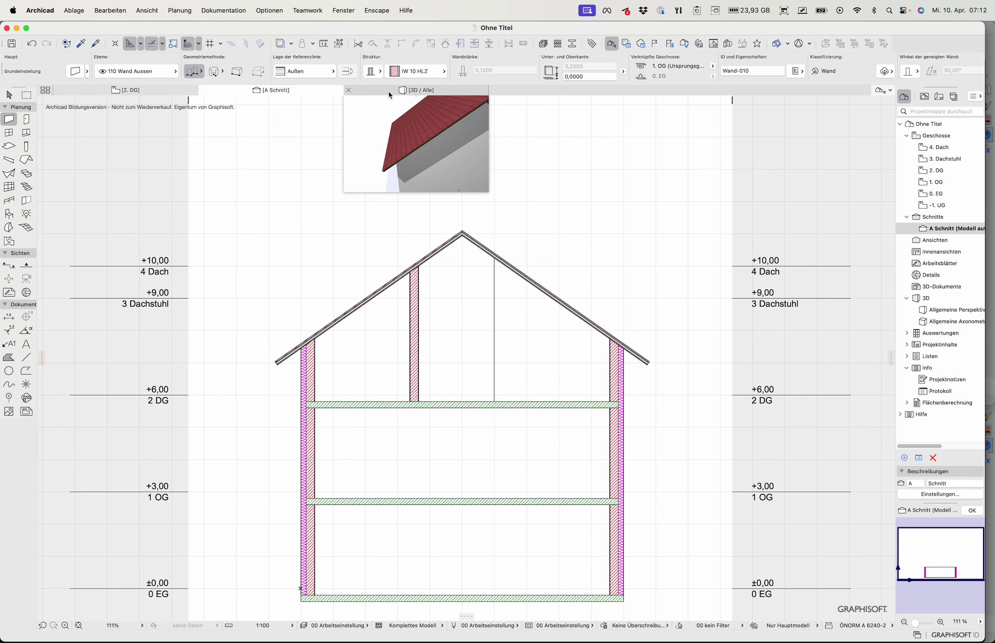
click(388, 91)
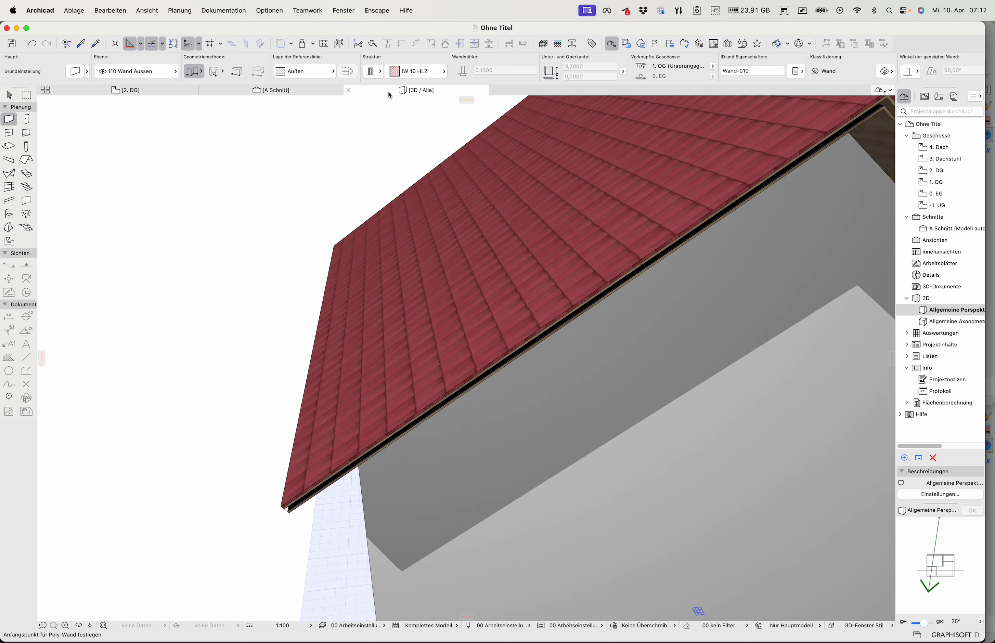
Step: Review the 2. DG, 3. Dachstuhl and 4. Dach floor plans, and select the gable roof on 3. Dachstuhl
click(180, 90)
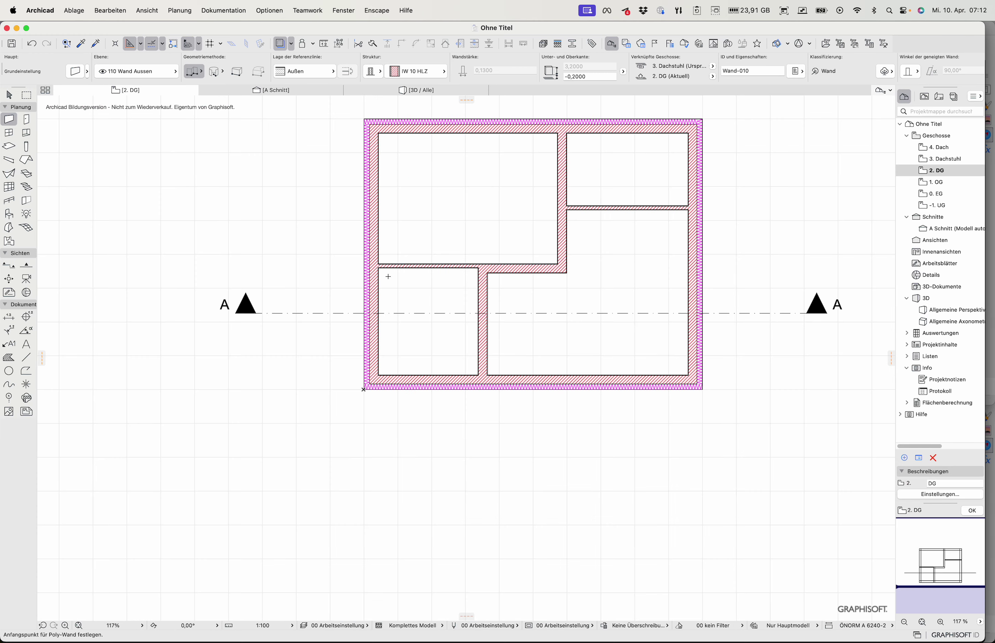
click(938, 158)
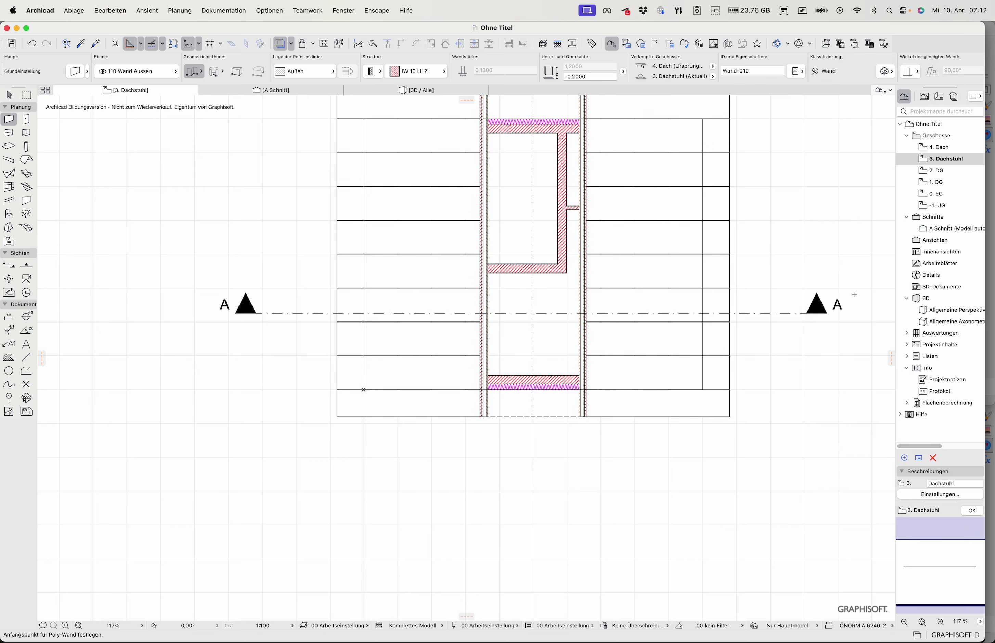
click(935, 148)
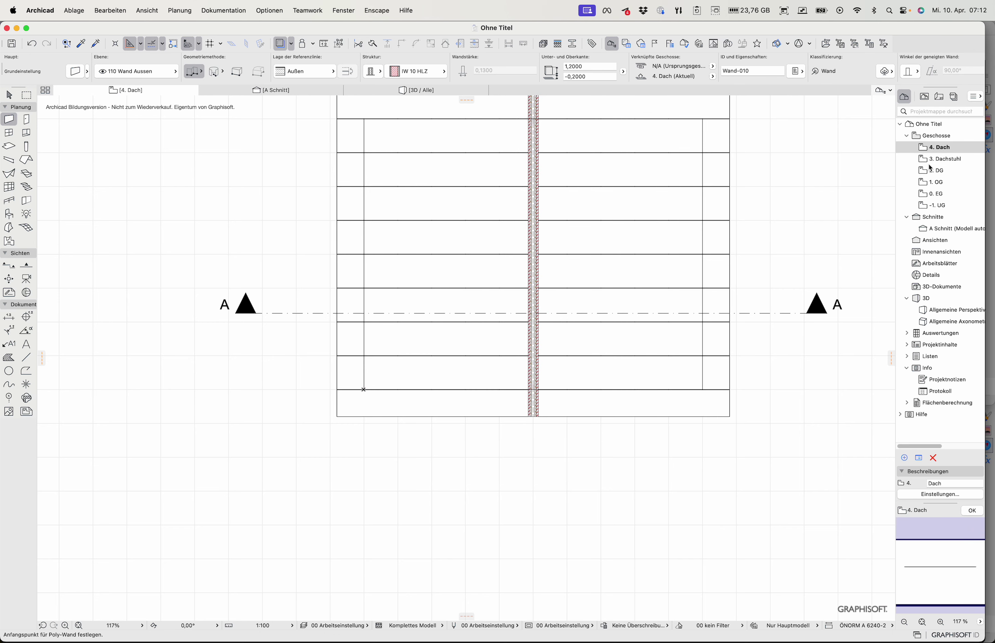
click(937, 160)
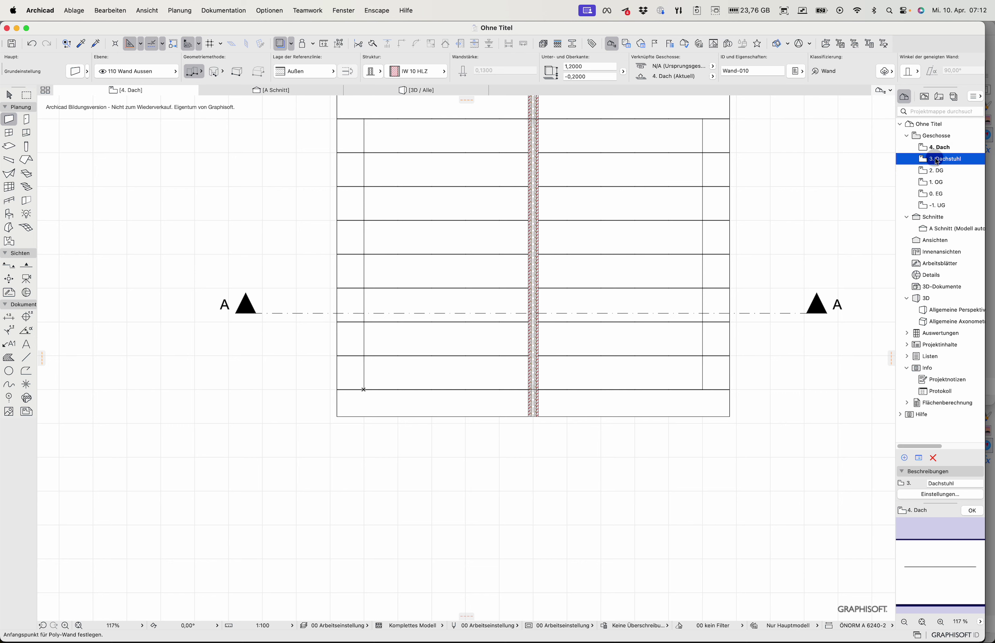
shift+click(410, 418)
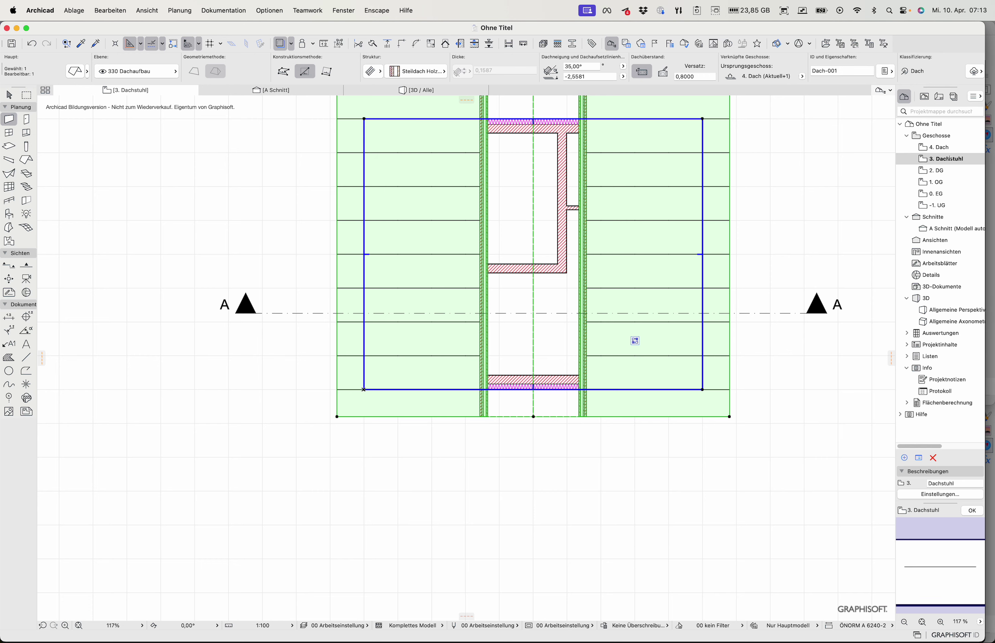
scroll(459, 422, down, 5)
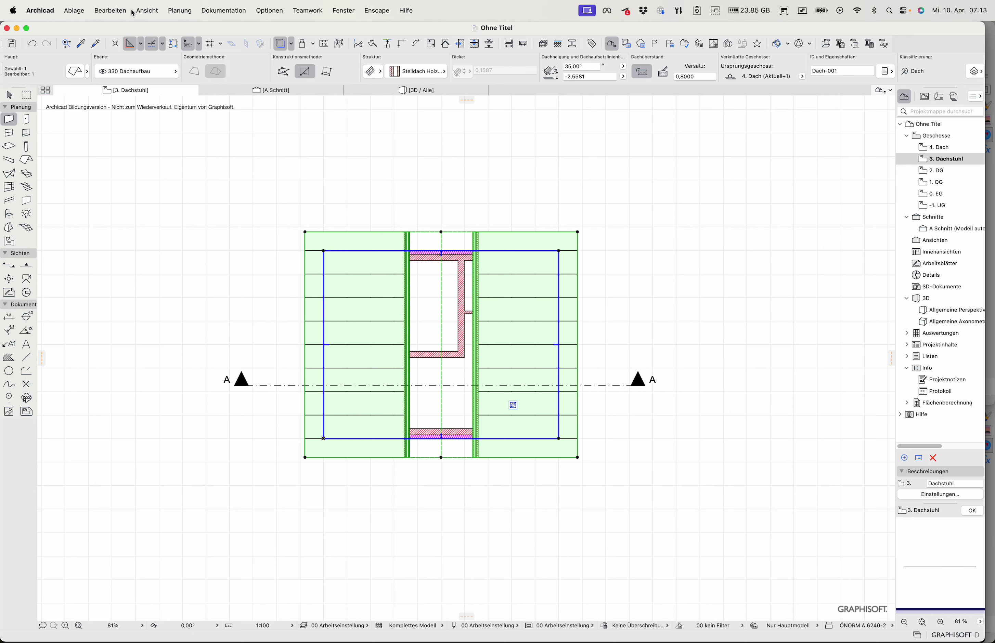
click(179, 11)
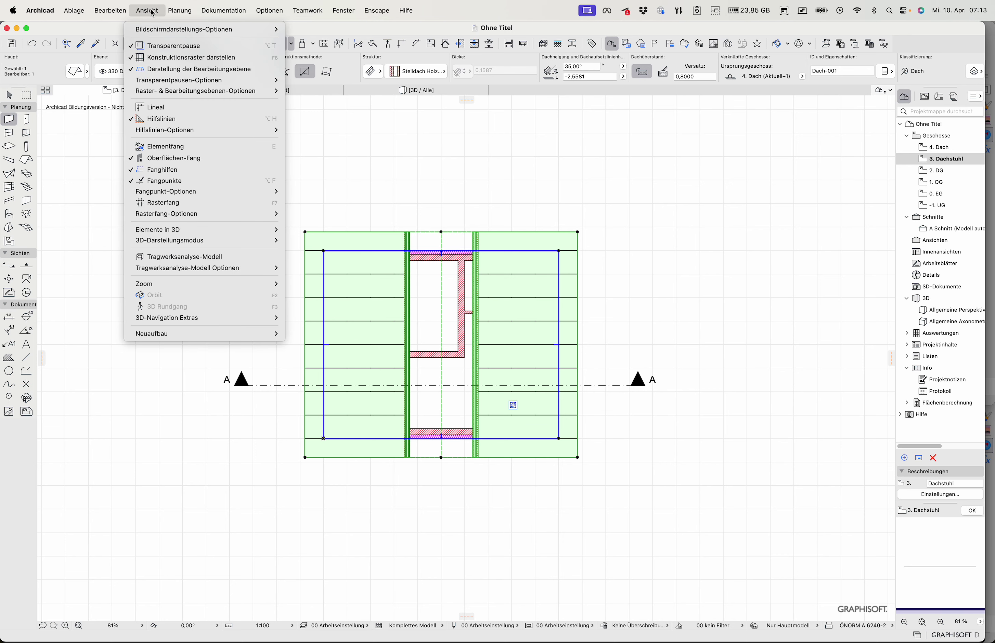
mouse_move(187, 247)
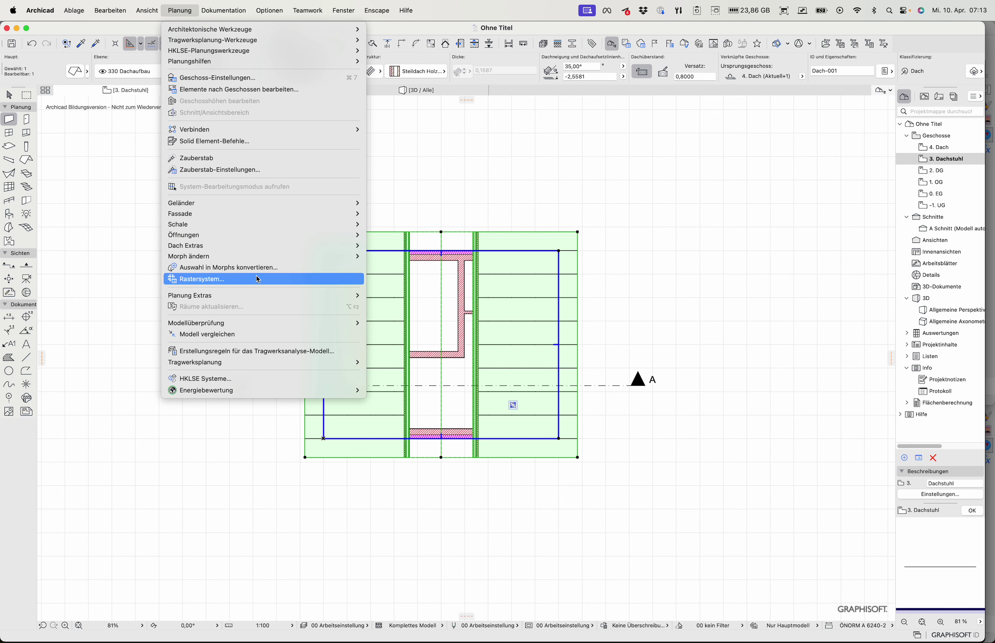
mouse_move(253, 251)
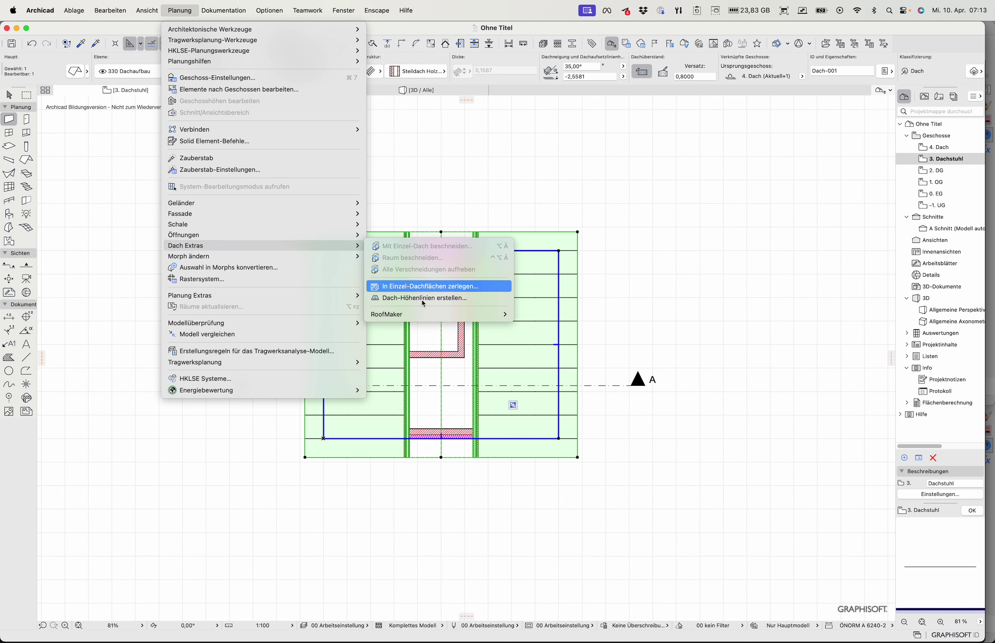
mouse_move(418, 314)
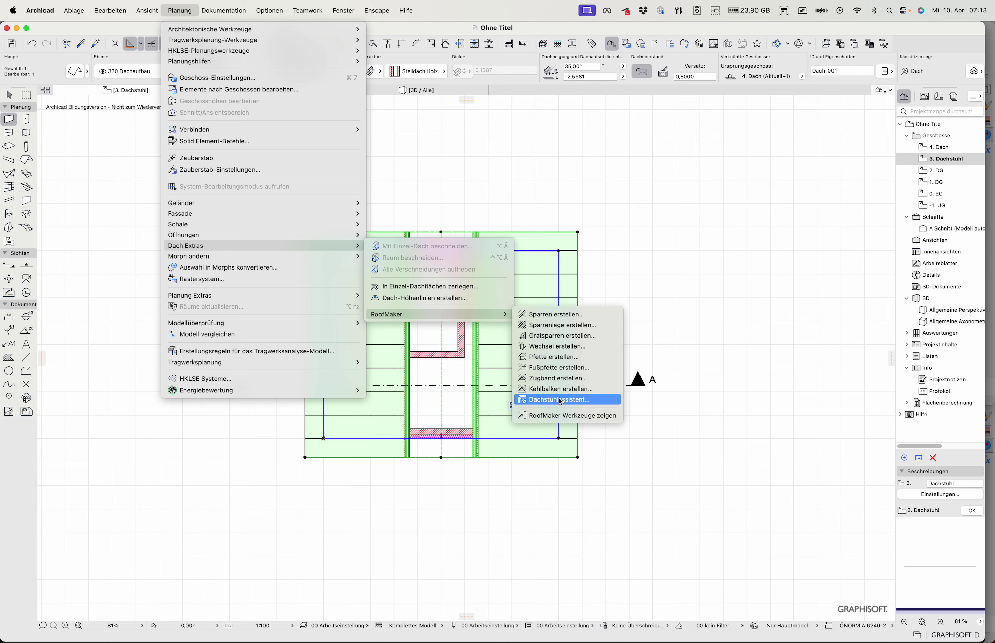
click(678, 269)
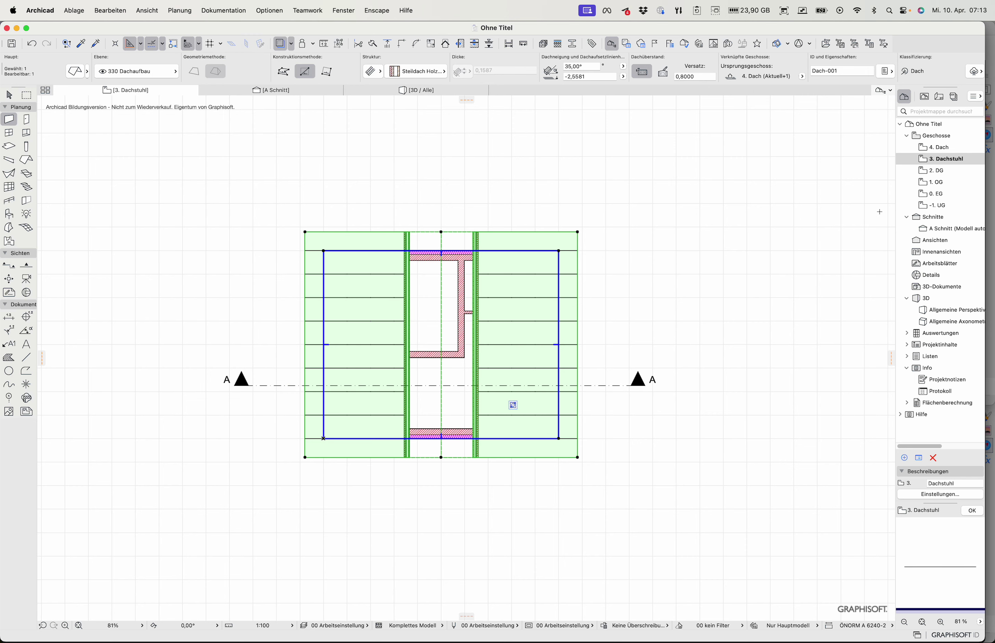
Step: On the -1. UG plan, search the object library for Kamin and choose Fertigteil-Schornstein, zweizügig 27
click(933, 205)
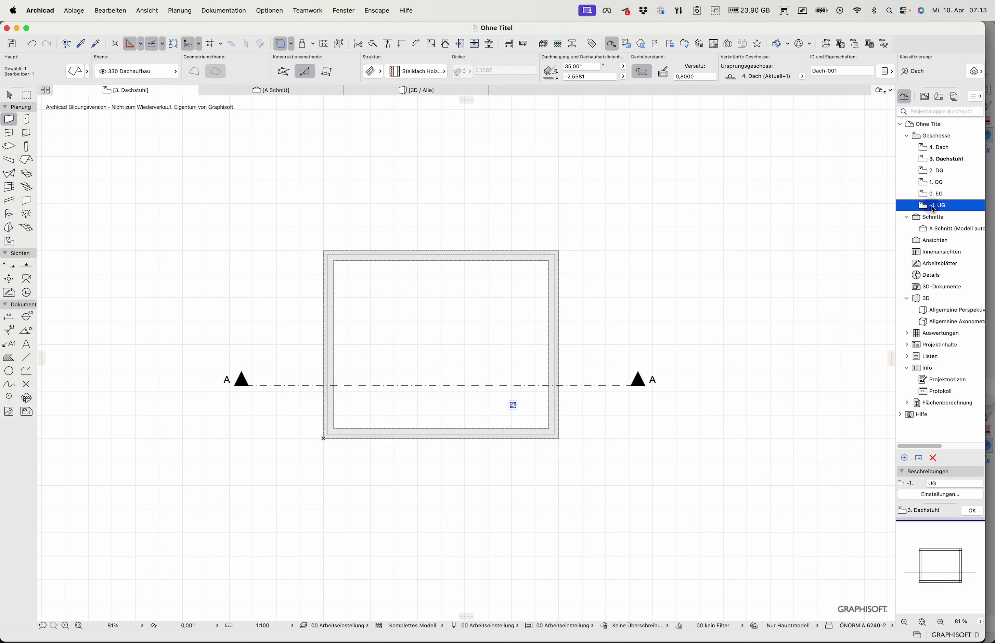
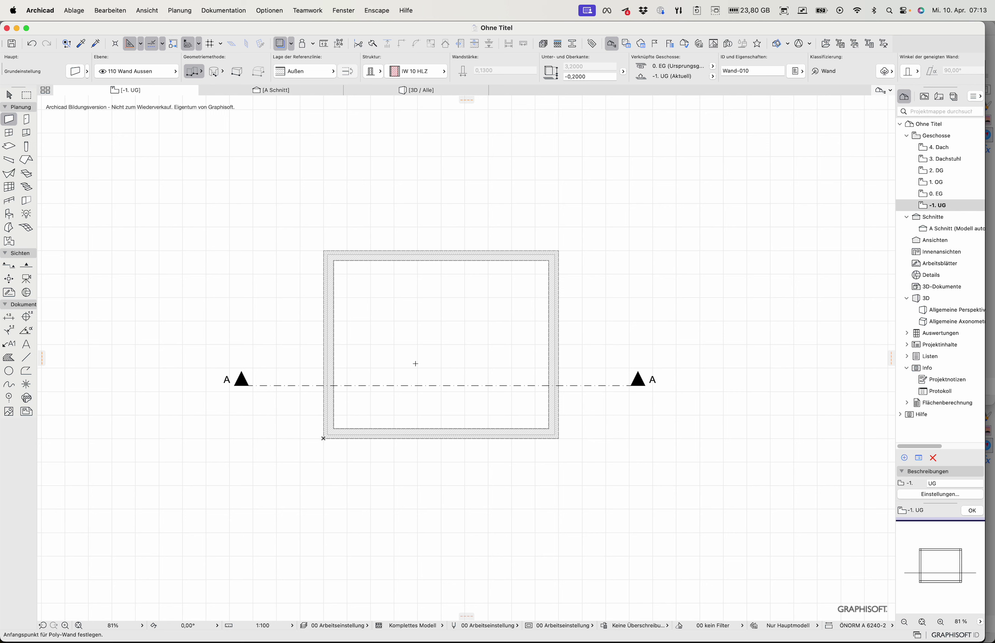
click(7, 216)
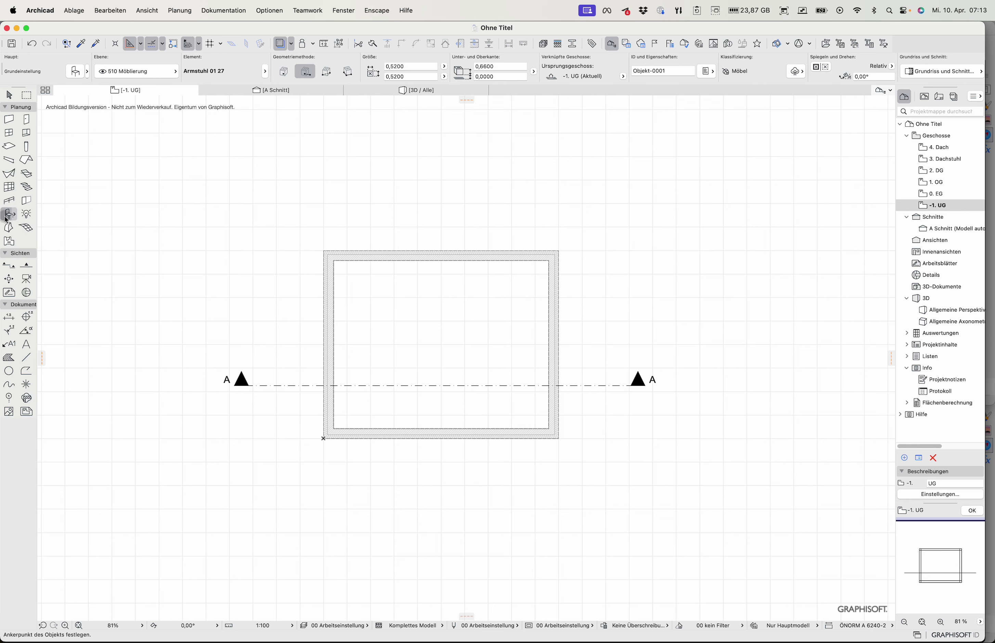
double_click(7, 215)
click(351, 45)
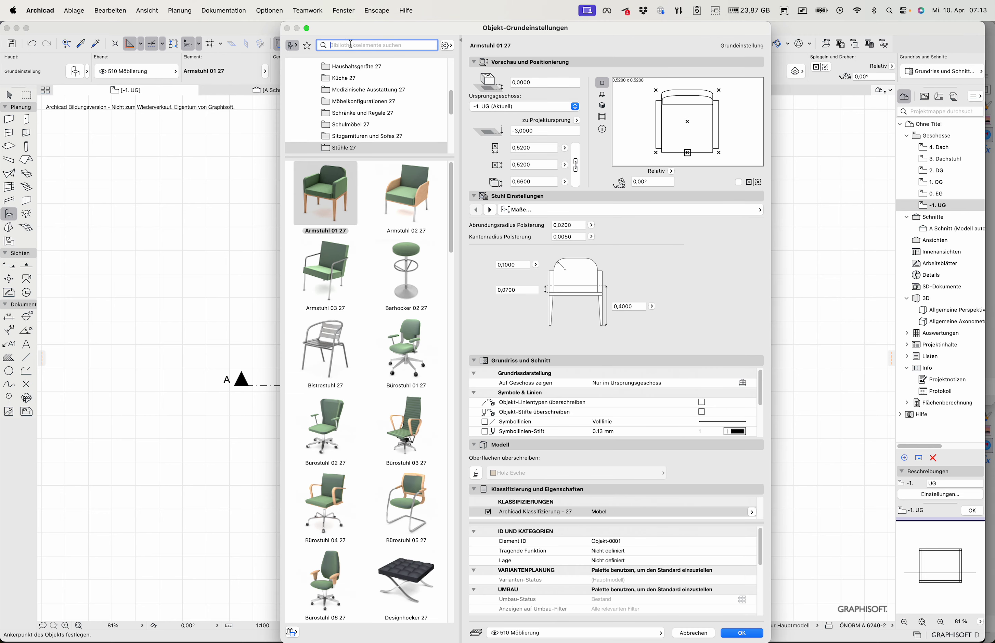
text(Kamin)
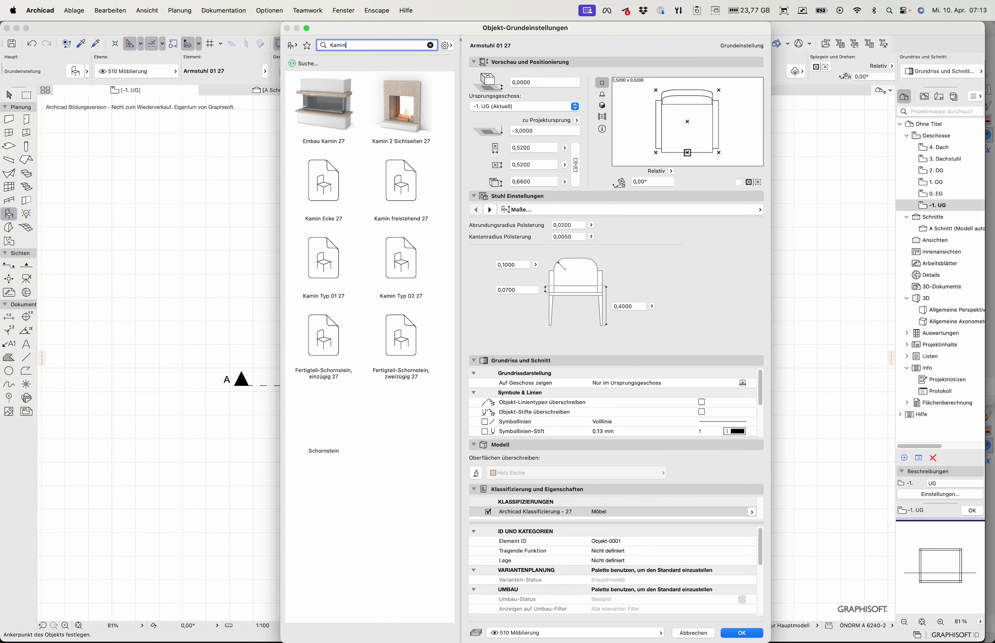
click(402, 350)
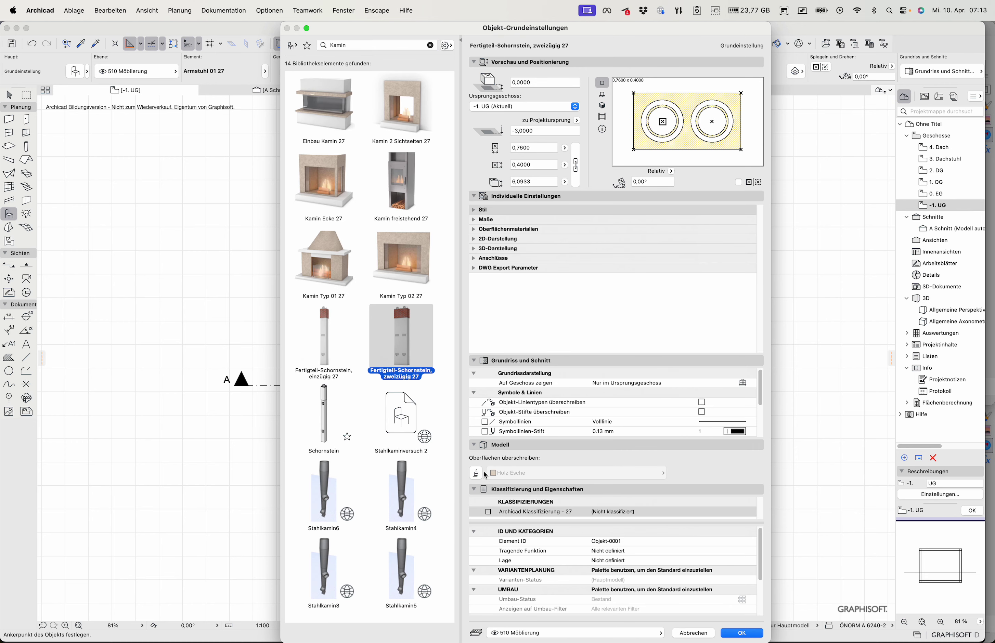
Step: Enable ventilation for the chimney and set the diameters to 0,12 for flue 1 and 0,18 for flue 2
click(477, 220)
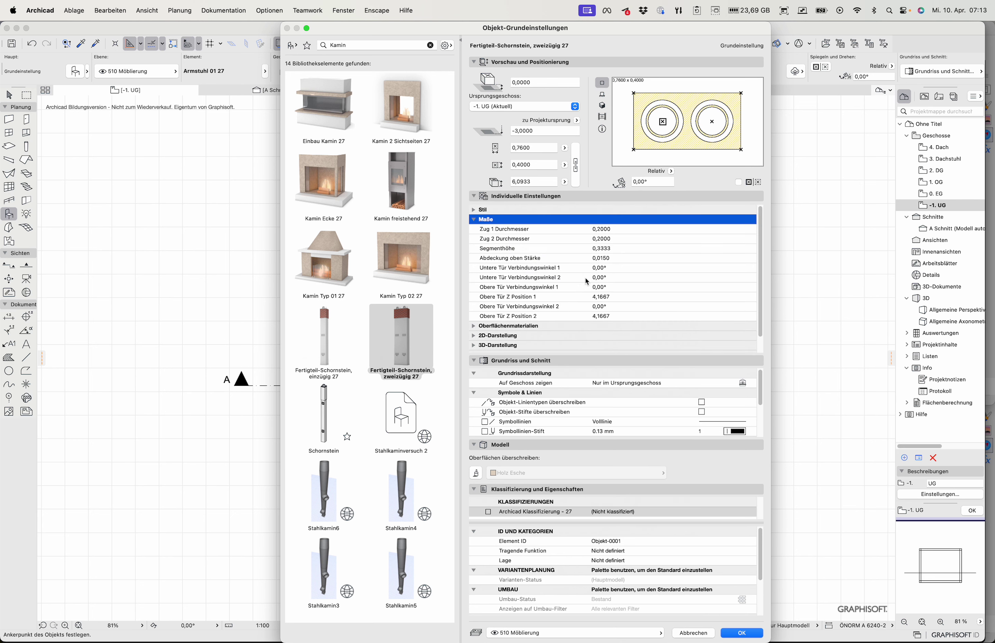
click(475, 209)
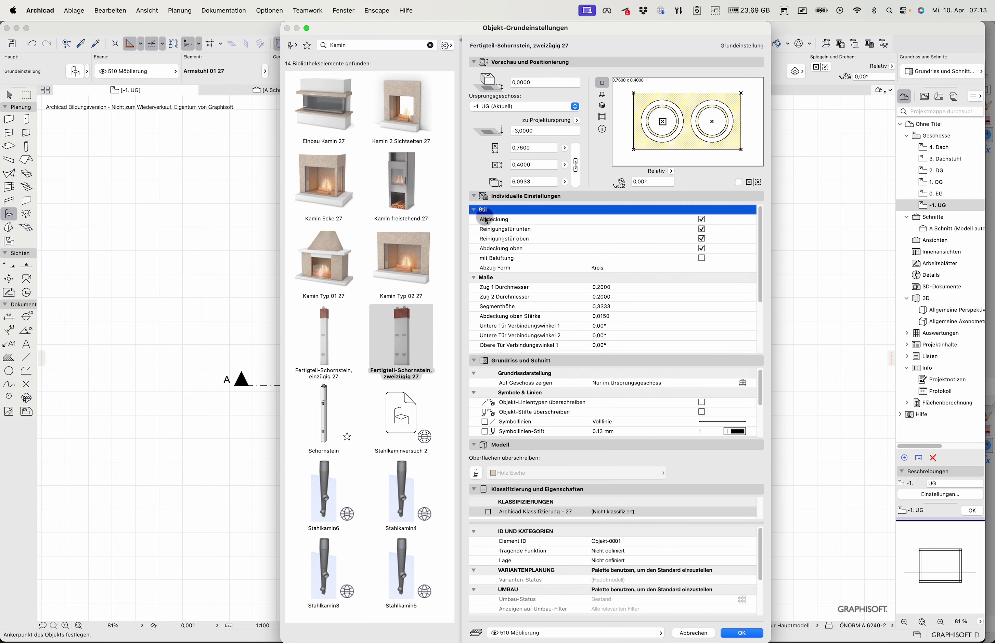
click(701, 258)
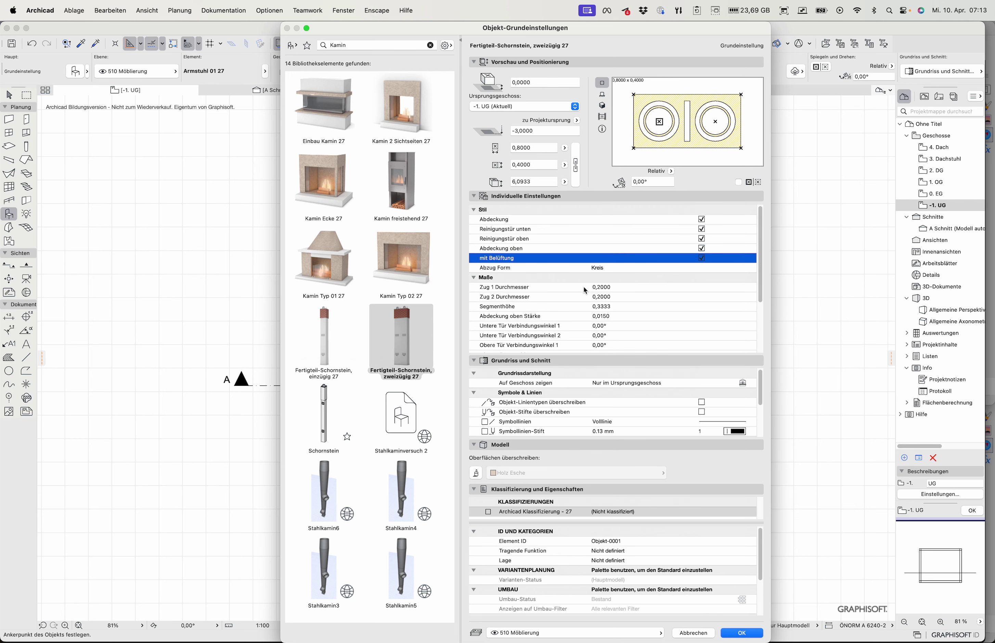
click(613, 289)
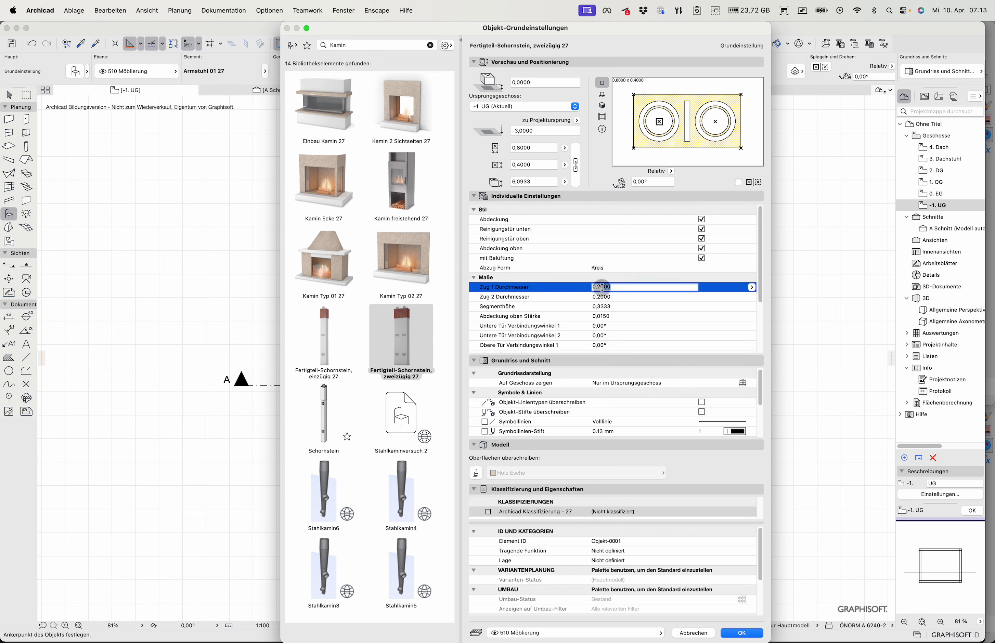
text(0,12)
click(622, 298)
drag(615, 297, 598, 297)
text(1)
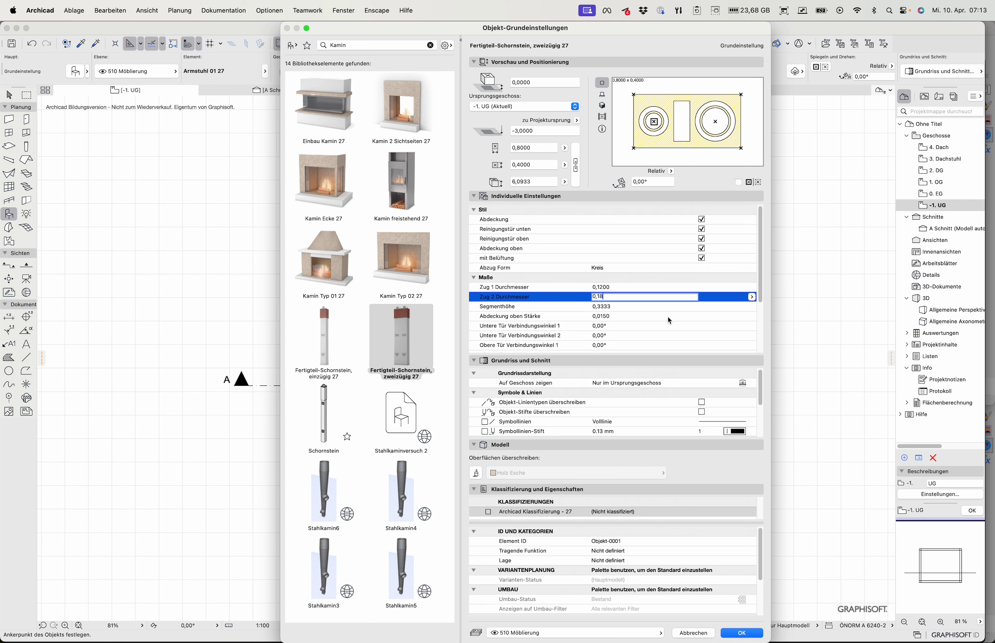
key(Tab)
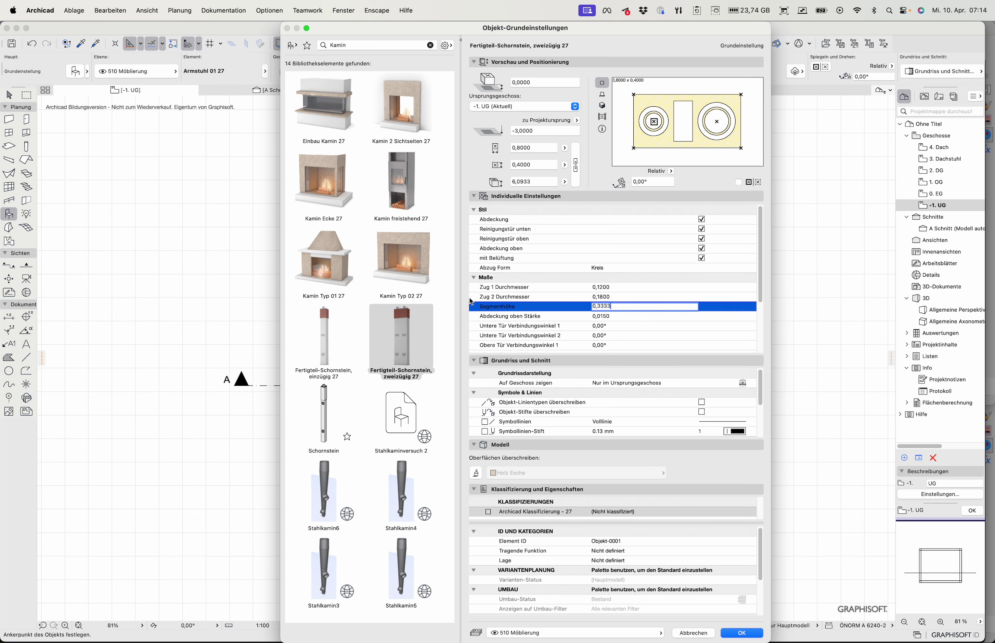
Step: Show the chimney on all storeys, set its height to 15 m and its lower-left corner as anchor, and accept the settings
click(624, 383)
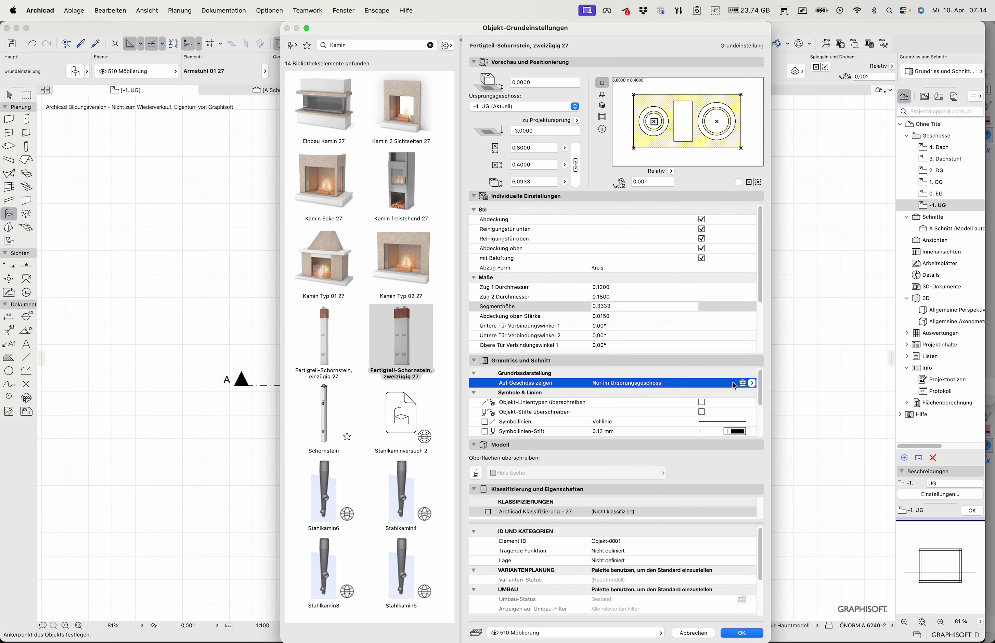
click(754, 384)
click(795, 448)
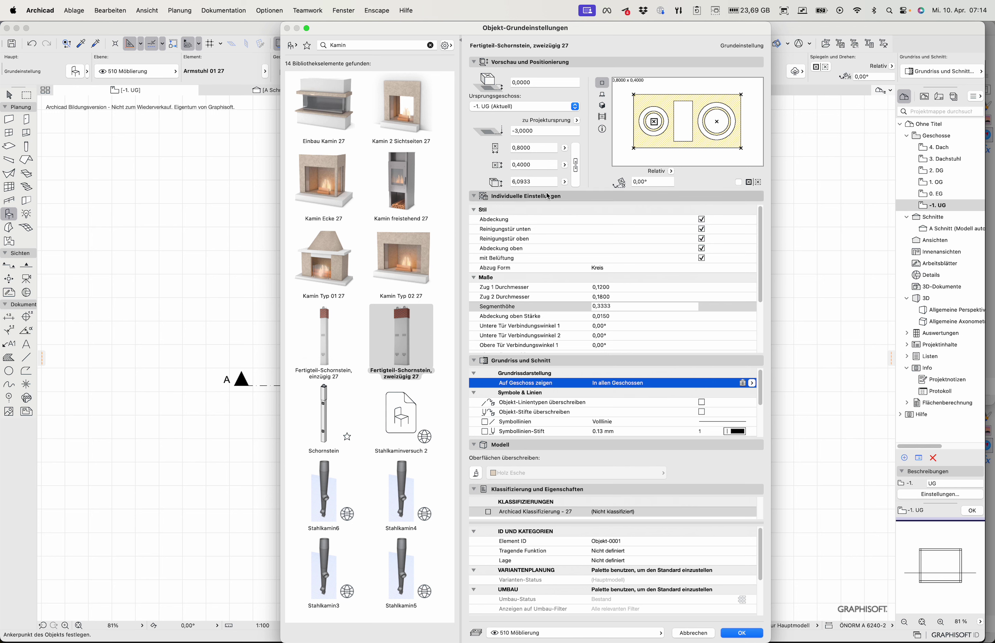
click(540, 182)
text(15)
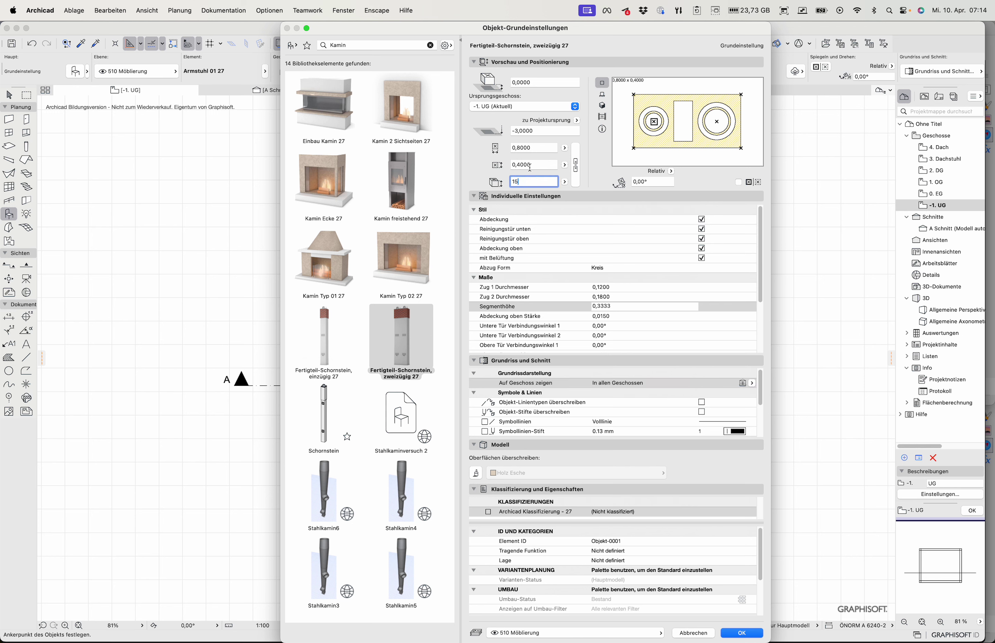
click(634, 149)
click(737, 634)
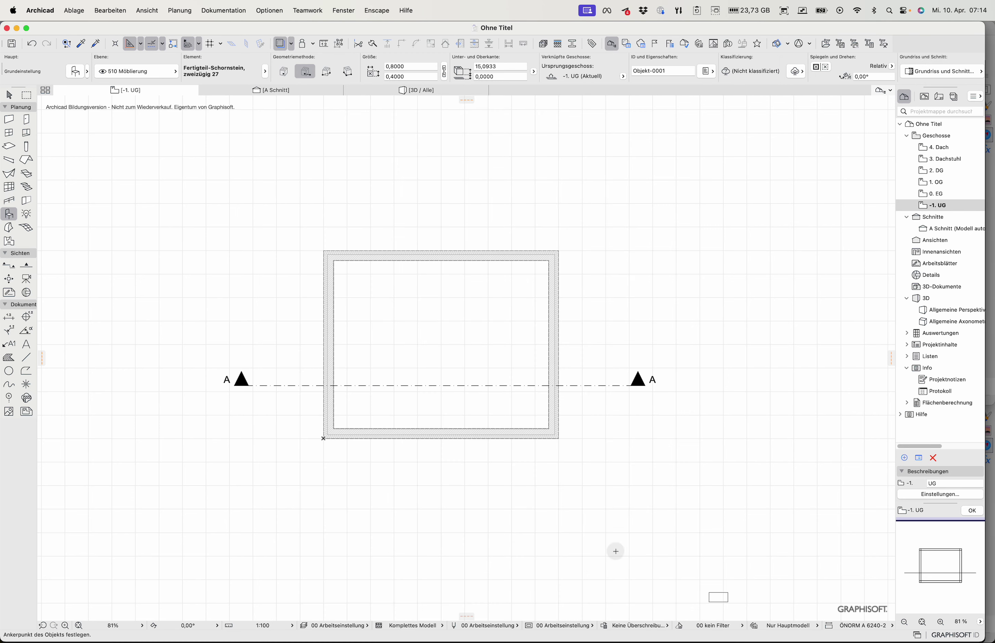
Step: Place the chimney on section line A, centred across the basement's width, and check it on the EG, Dach and Dachstuhl plans
click(432, 389)
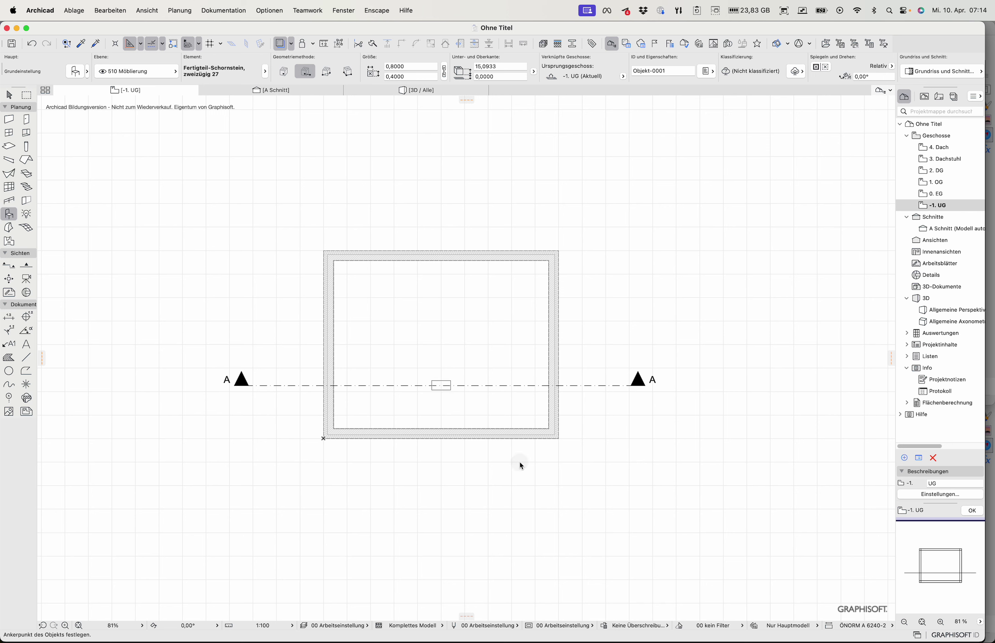
click(513, 389)
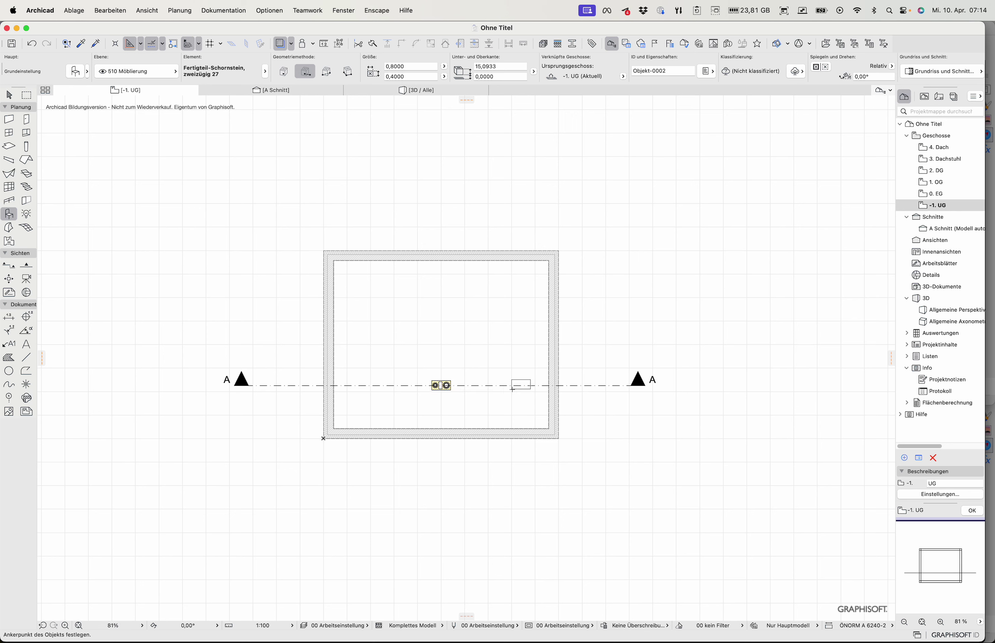
click(933, 194)
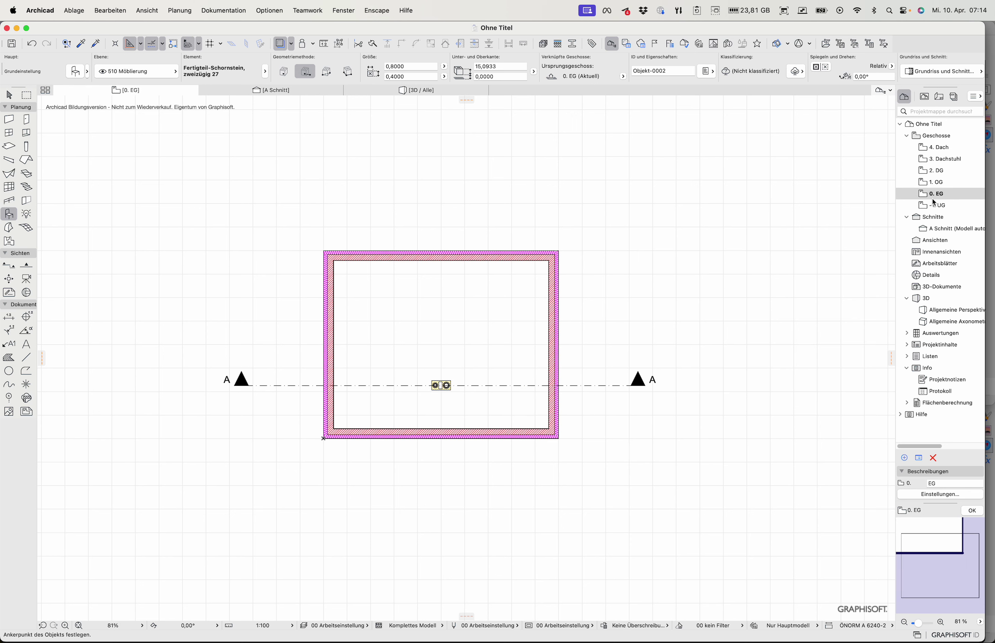
click(936, 151)
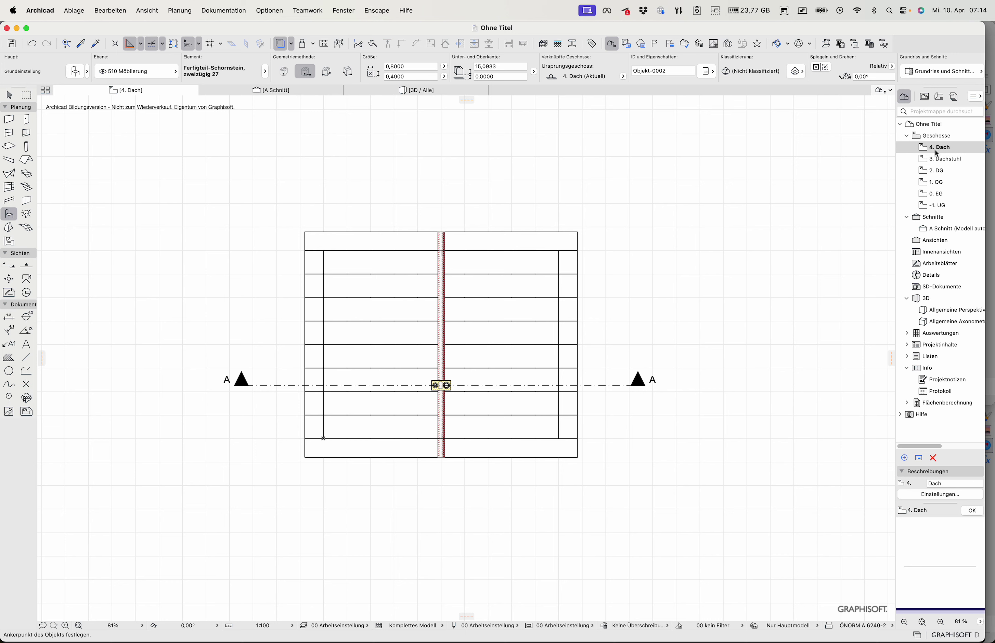
click(937, 162)
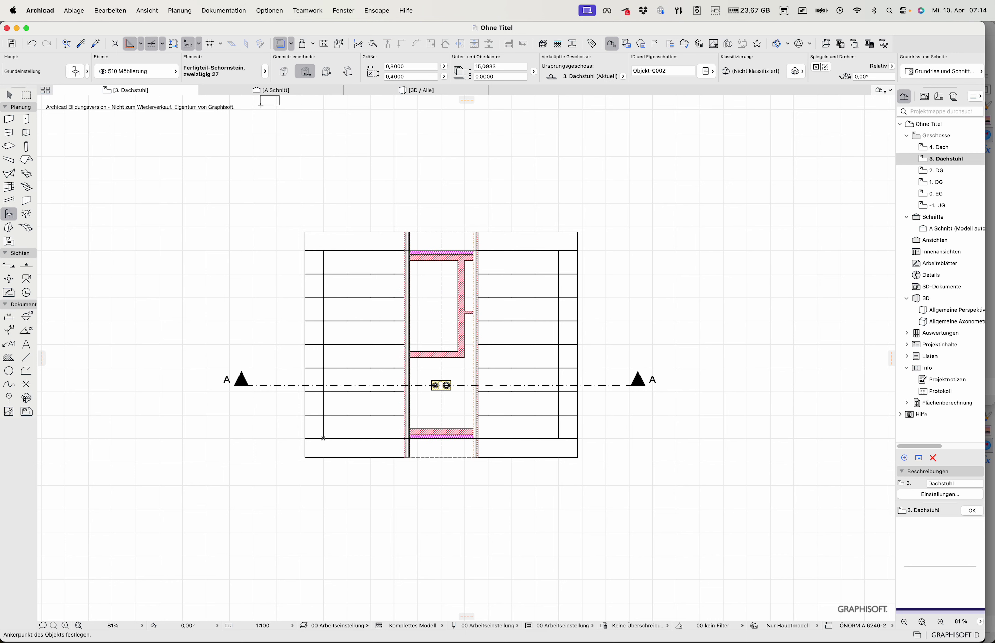
Step: In section A, draw a horizontal reference line from the roof ridge's top point out over the right slope
click(263, 92)
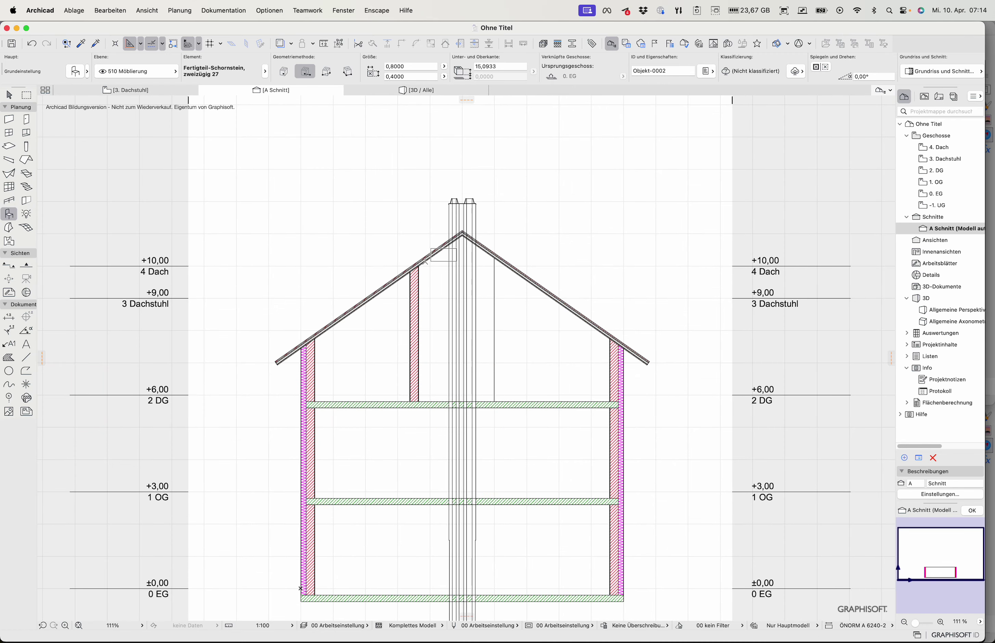
click(24, 359)
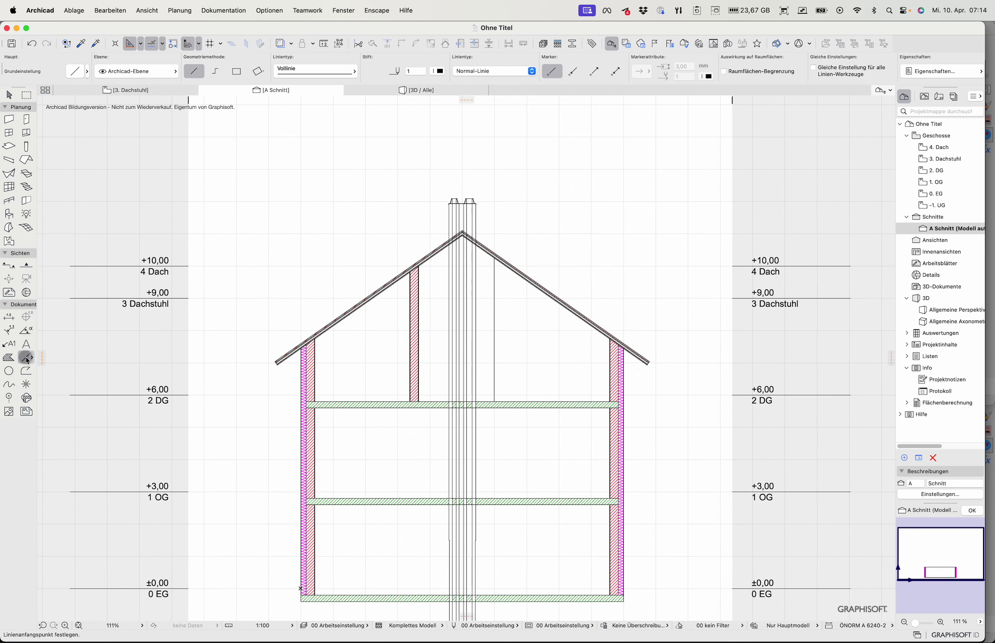
scroll(463, 223, up, 10)
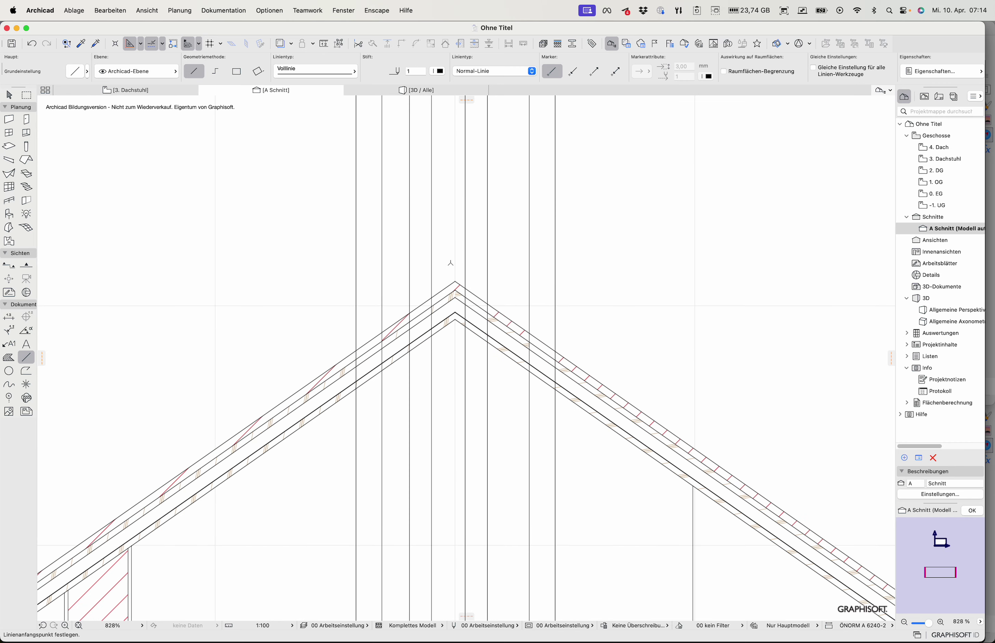
click(456, 281)
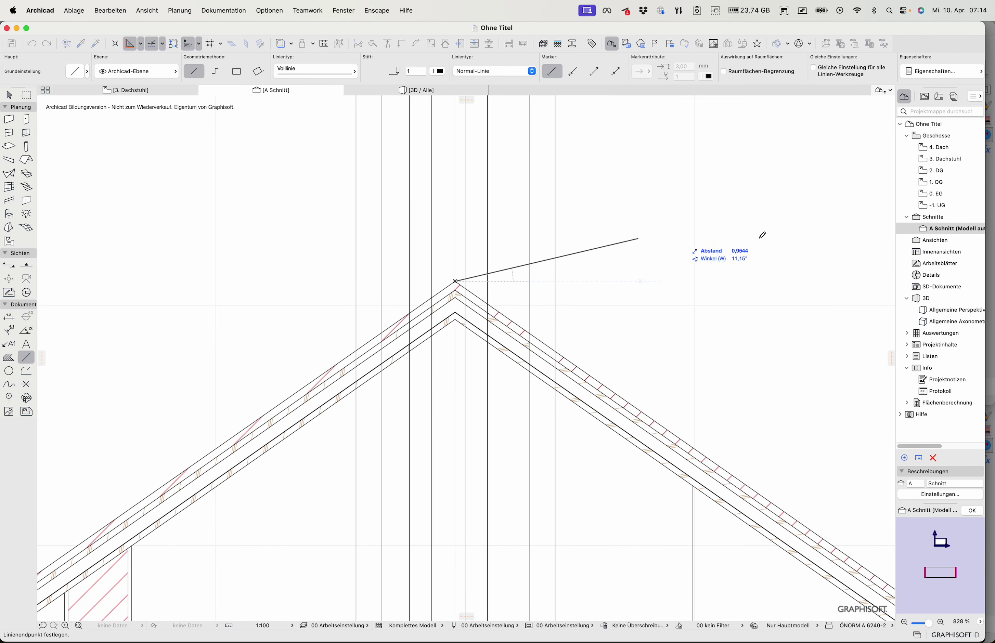
click(824, 282)
shift+click(824, 282)
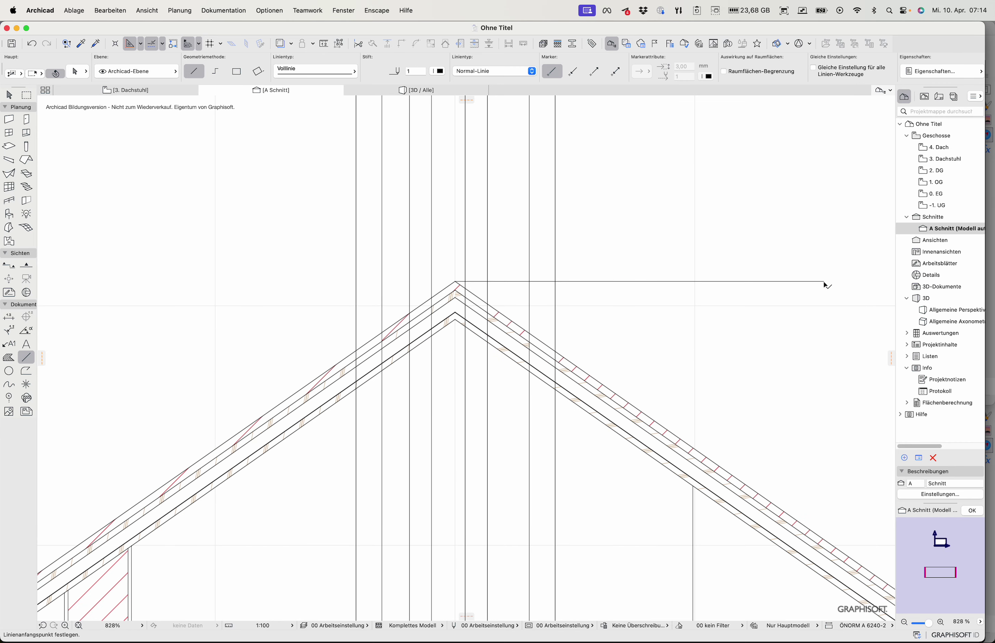
Step: Place a copy of the horizontal ridge line 0,6 m vertically above it
scroll(727, 409, down, 2)
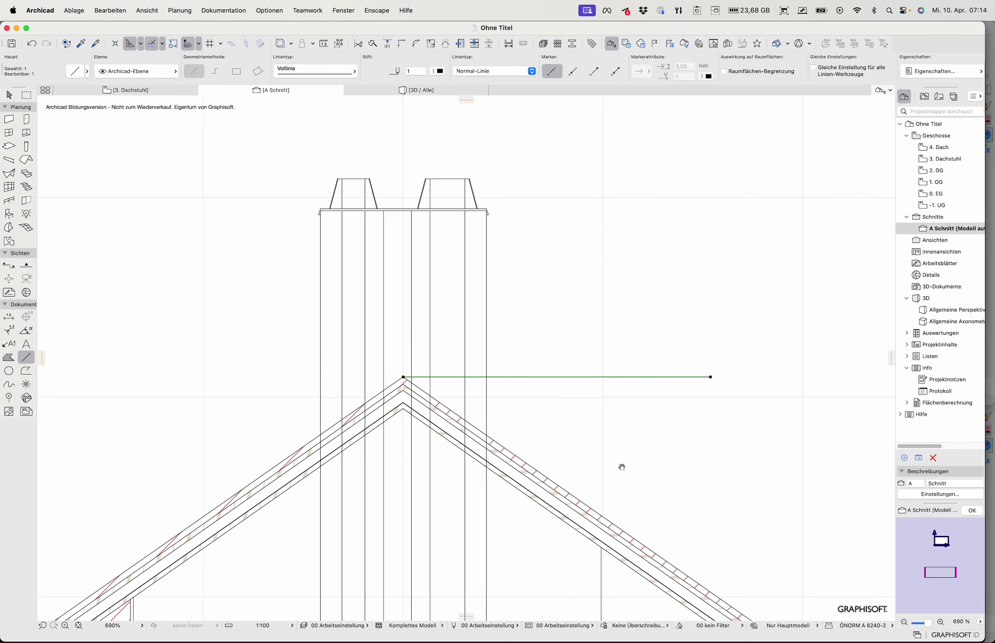
key(super+alt+d)
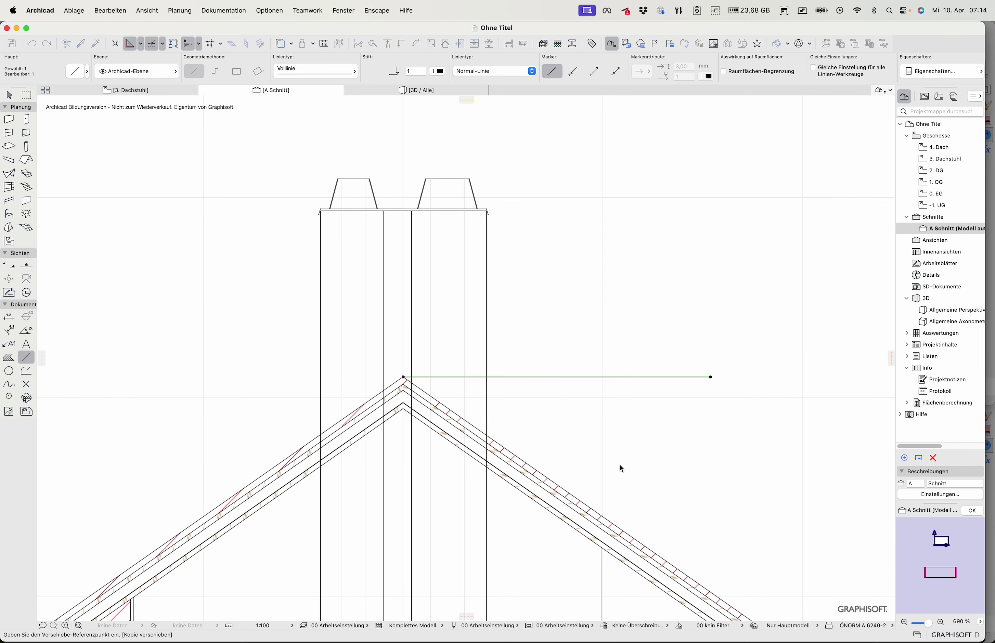
click(620, 377)
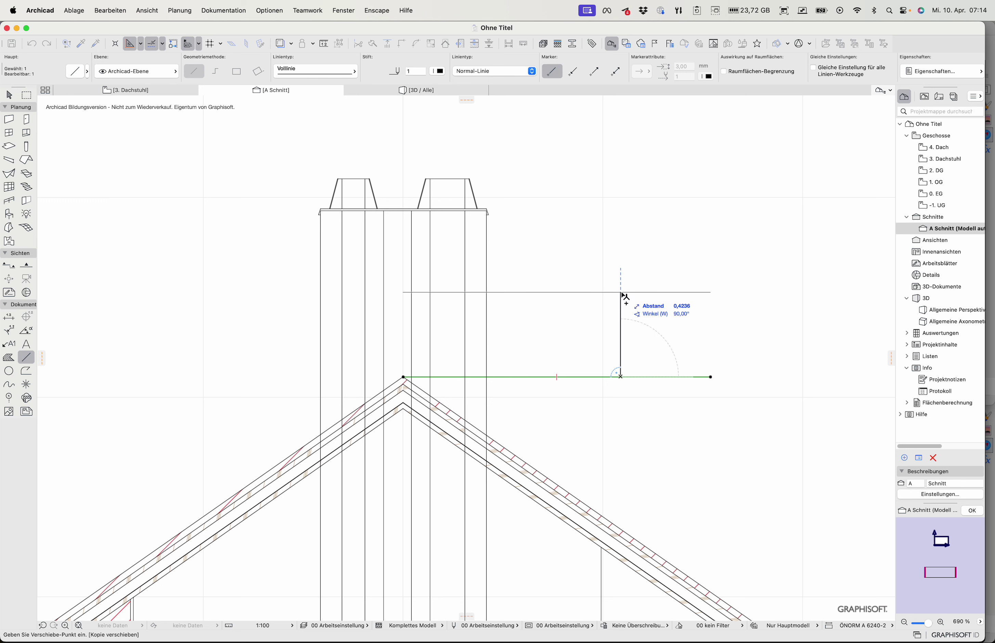
text(0,6)
key(Return)
click(9, 94)
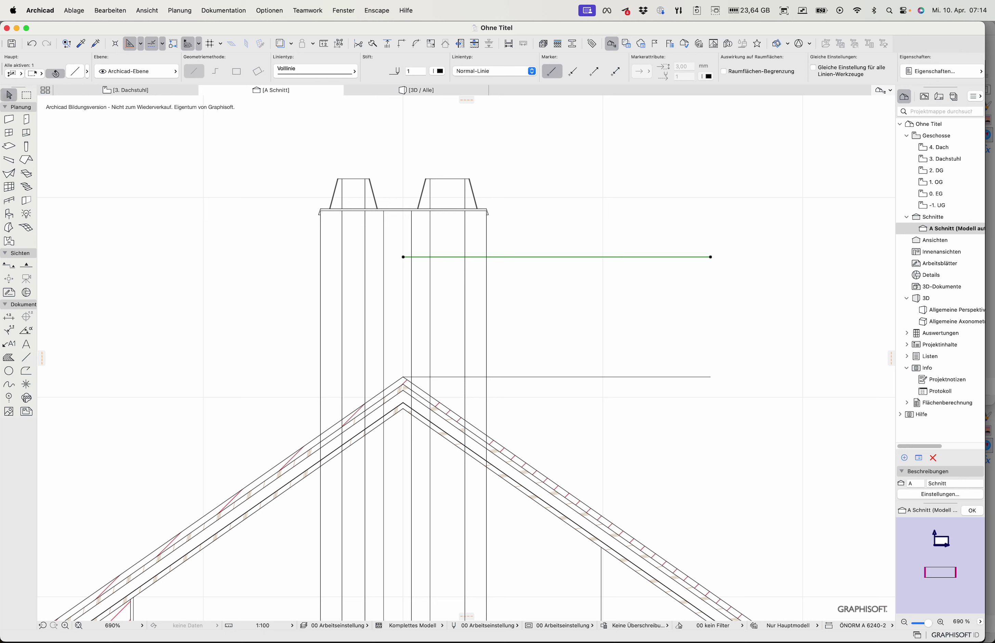
drag(449, 232, 510, 189)
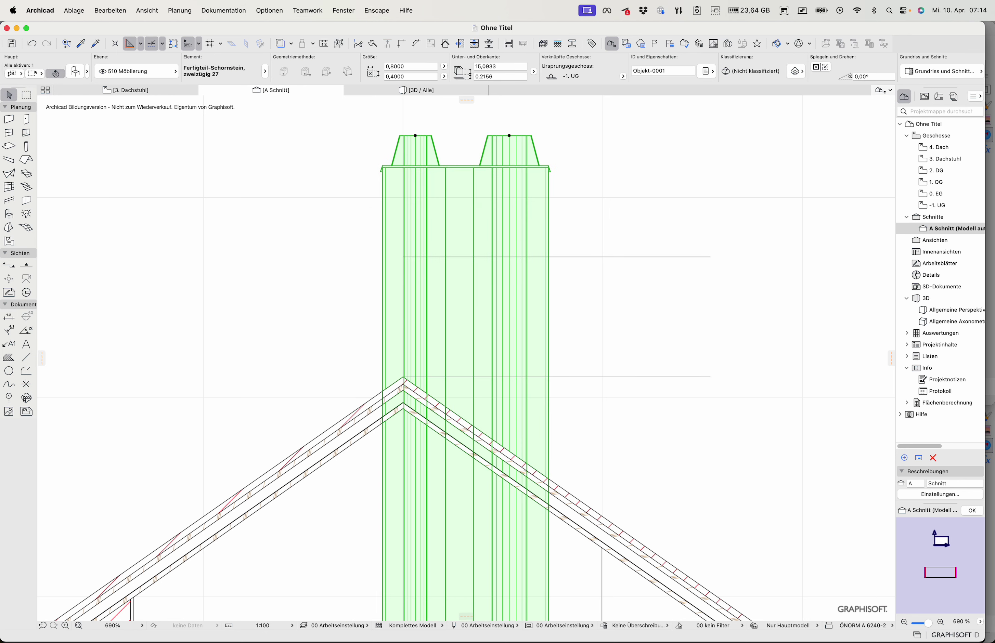
key(super+z)
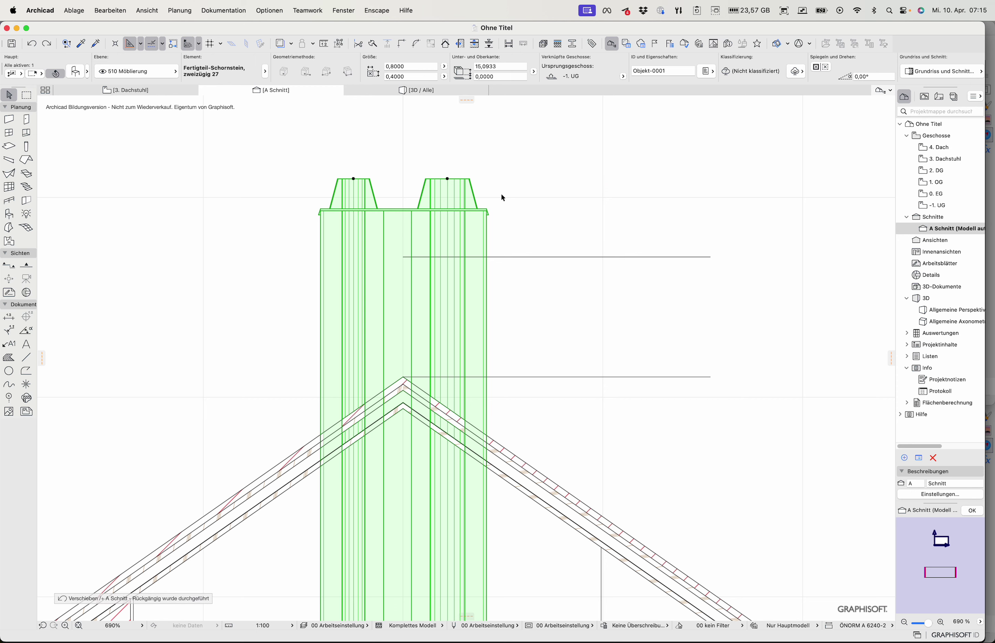
Step: Set the selected chimney's height to 14,76 m in its object settings
key(super+t)
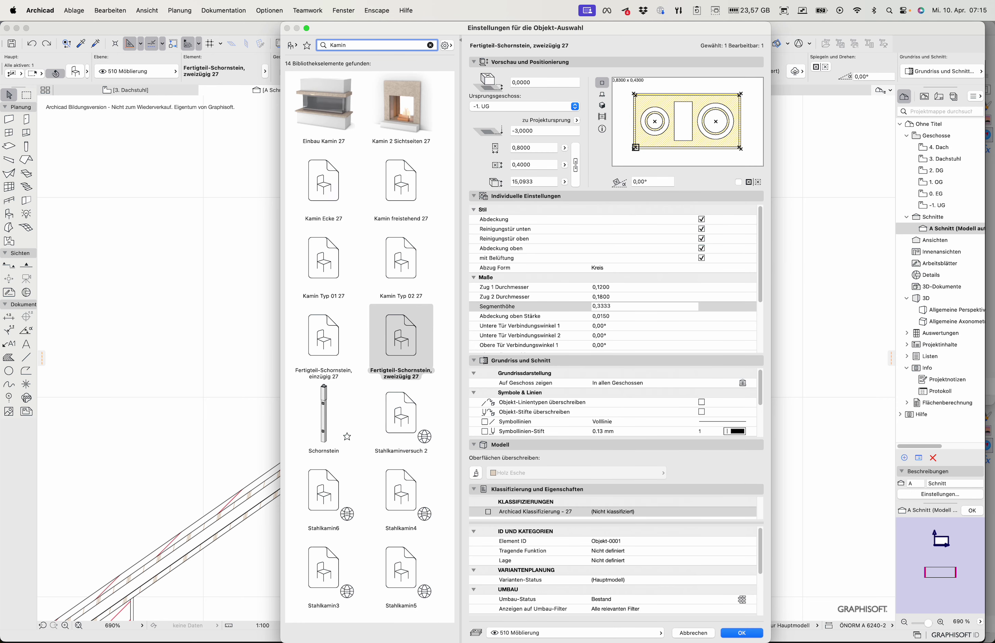
click(522, 182)
text(14,6)
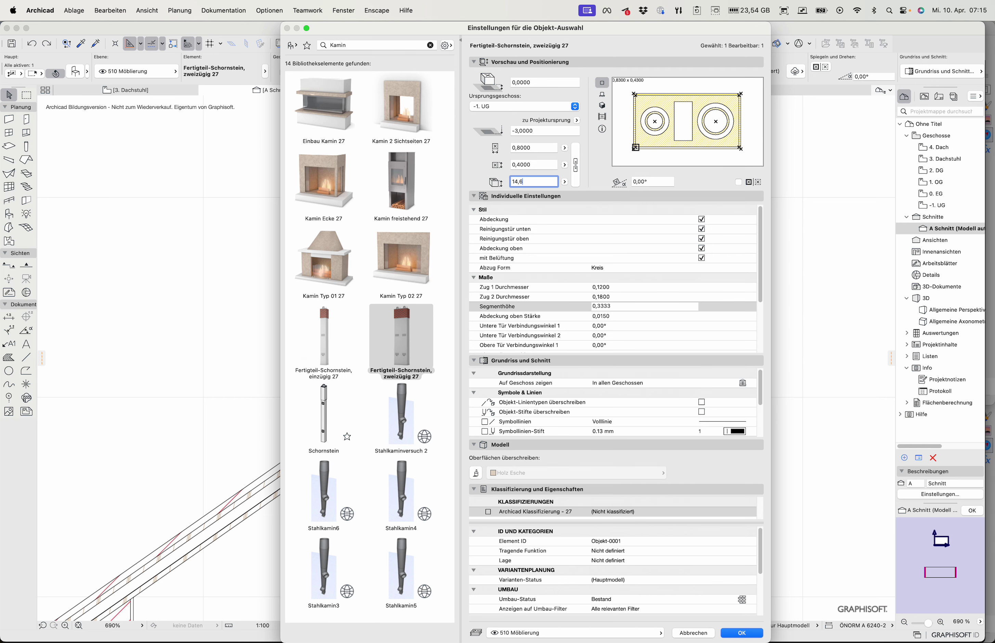
text(4,76)
key(Return)
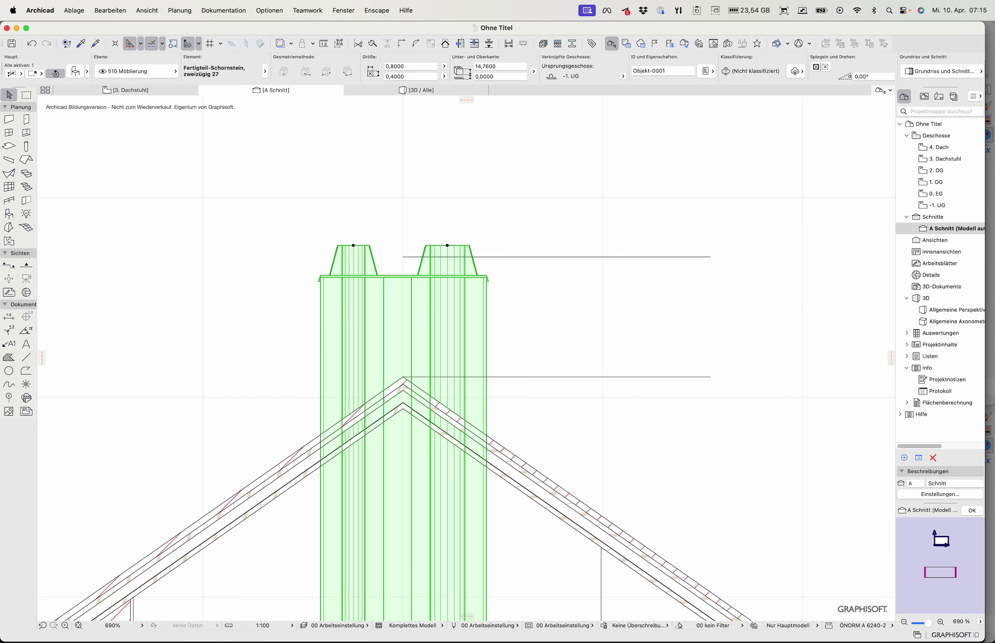
Step: Set the chimney's height to 15 m in its object settings
key(super+t)
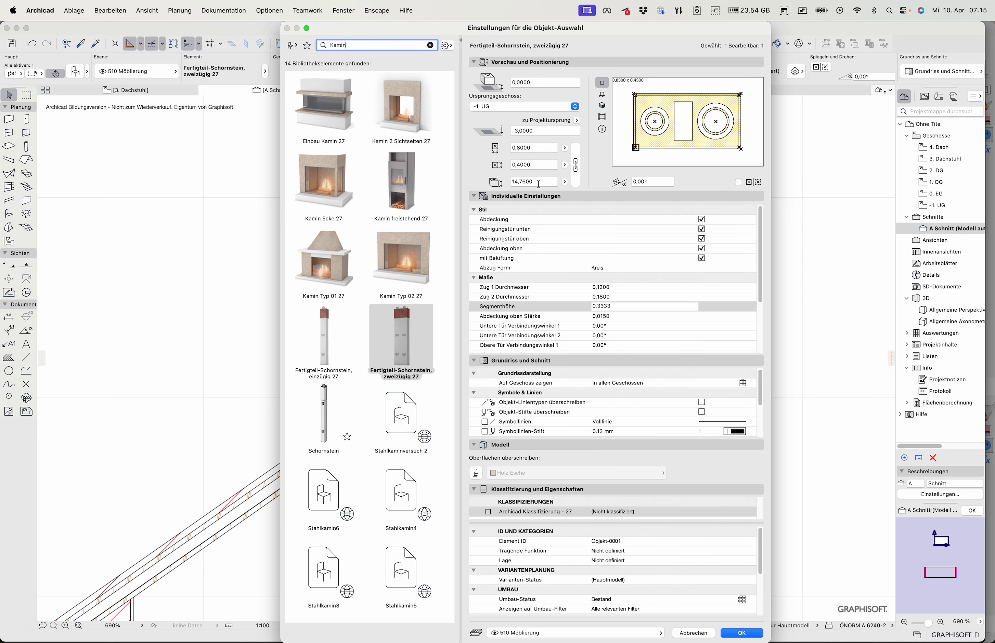
click(538, 182)
text(15)
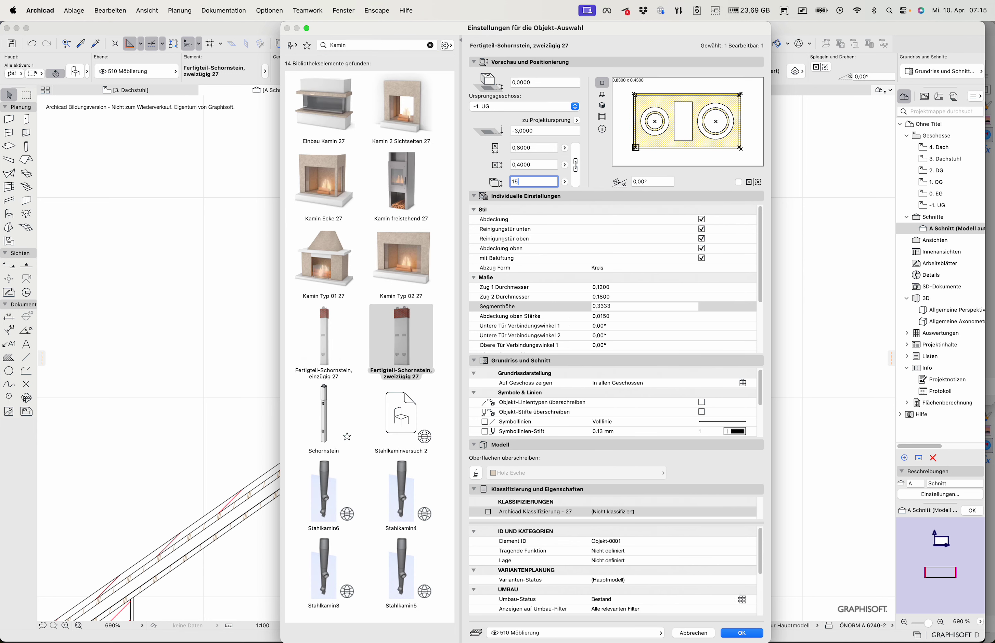
key(Return)
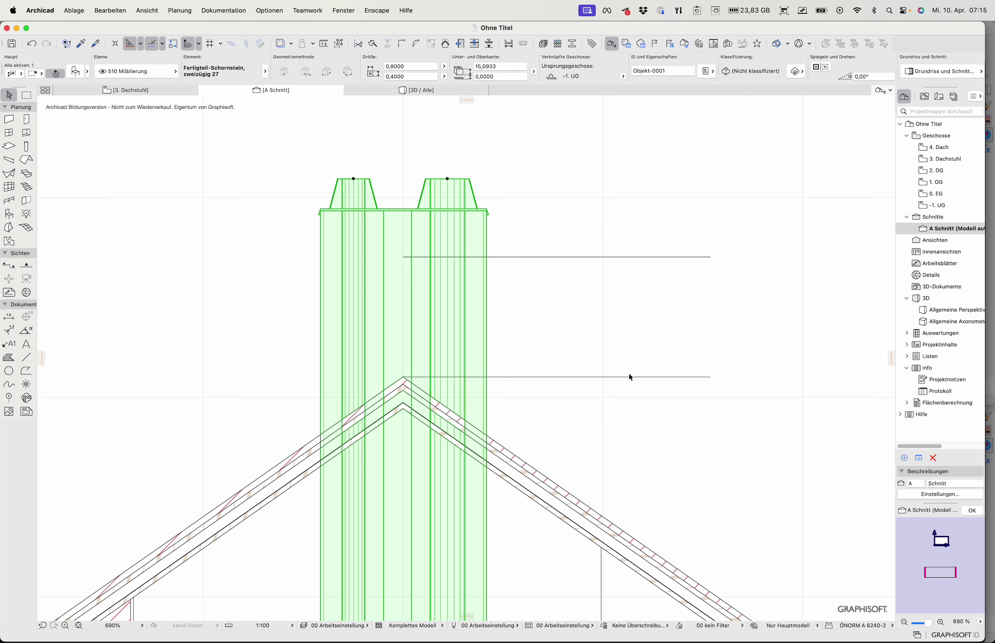
Step: Select both horizontal reference lines at the ridge and delete them
scroll(295, 401, down, 1)
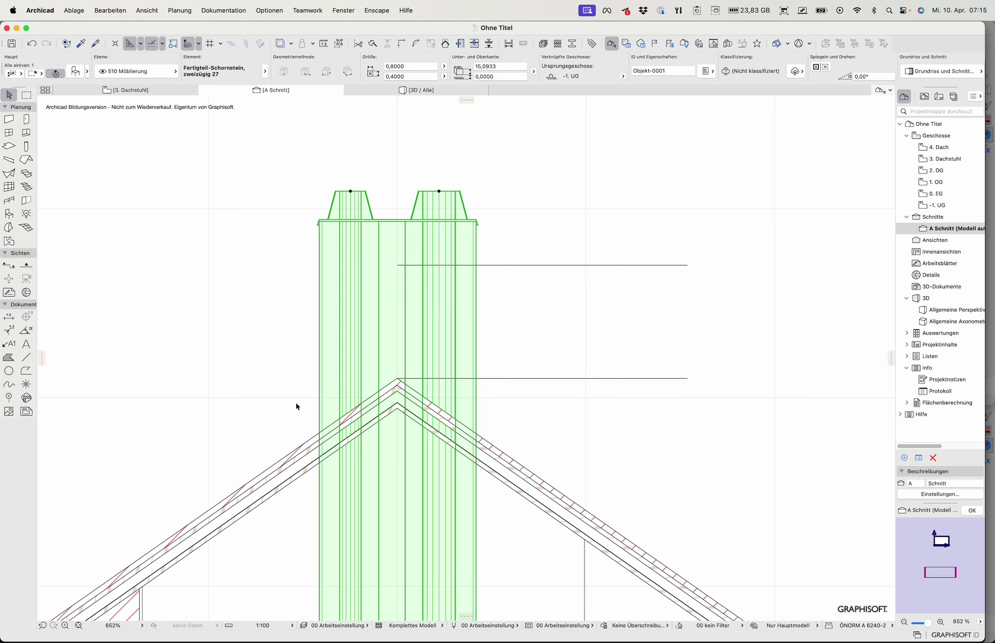
scroll(295, 404, down, 5)
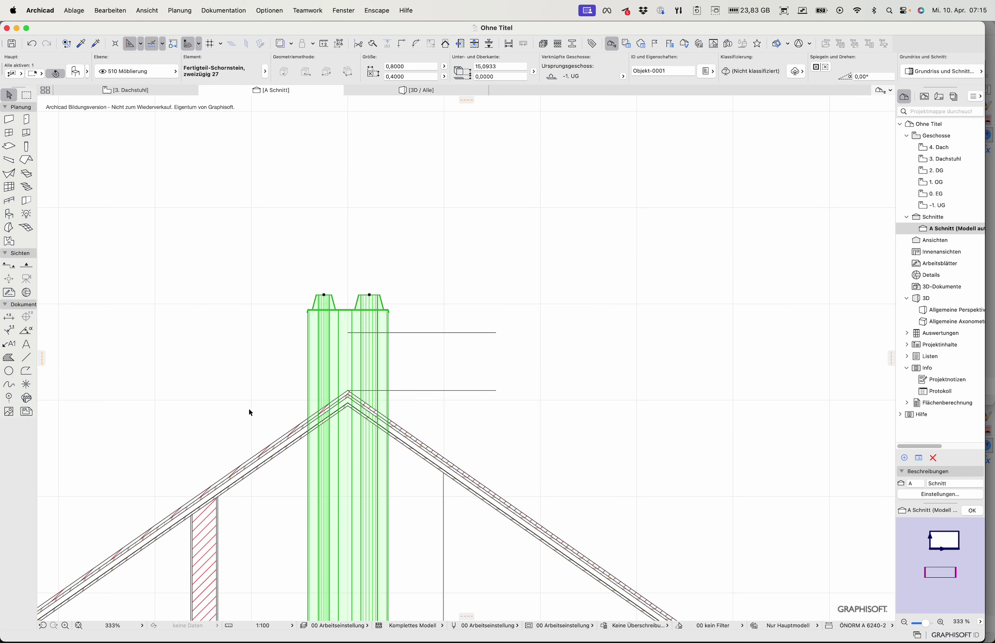
click(475, 367)
drag(454, 423, 565, 304)
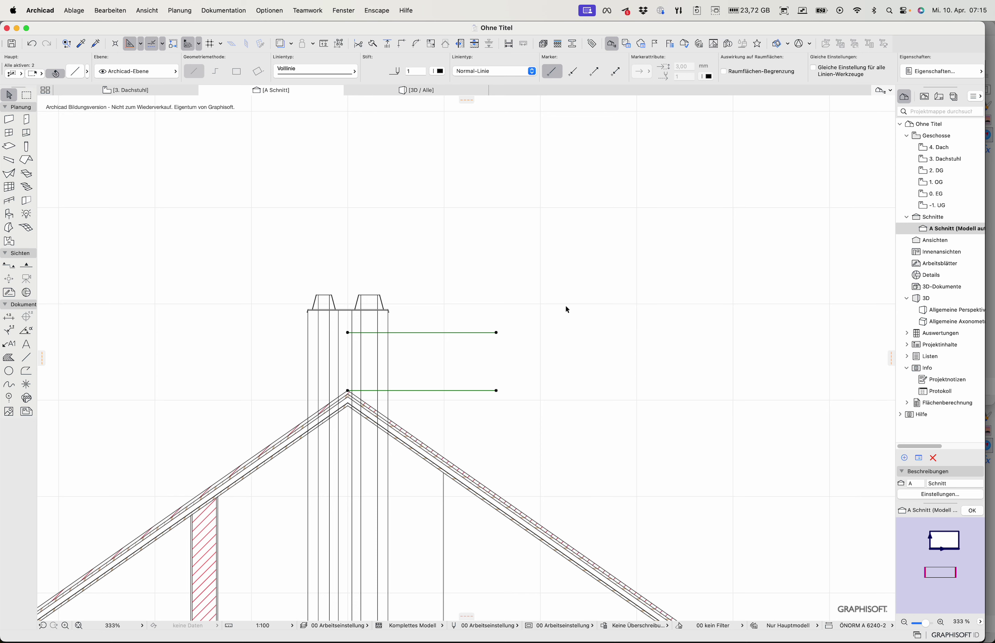
key(Delete)
Step: Draw a reference line along the left roof slope's upper edge, extended past the ridge
click(26, 357)
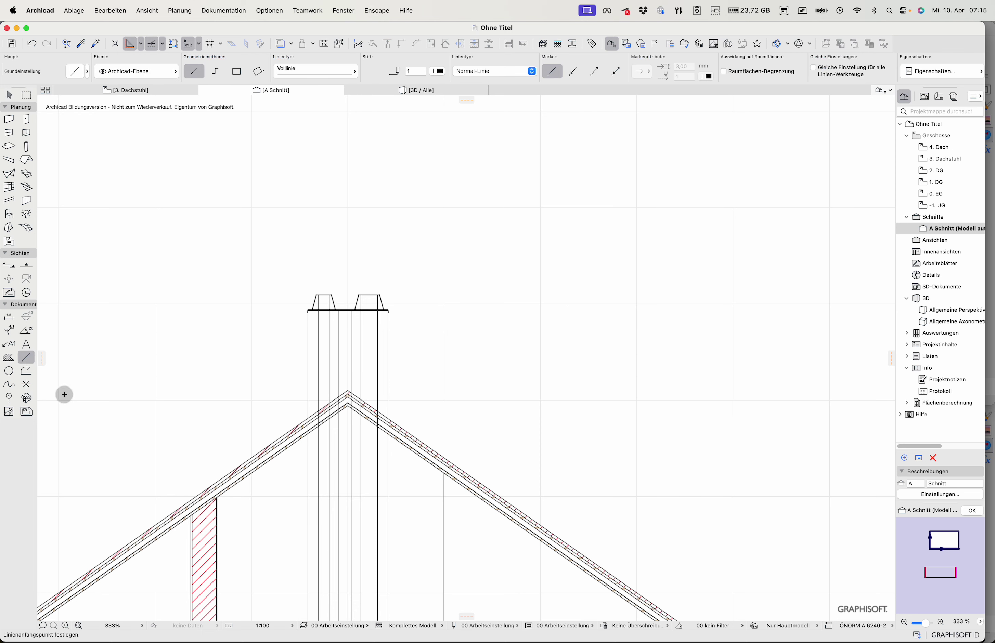
click(104, 560)
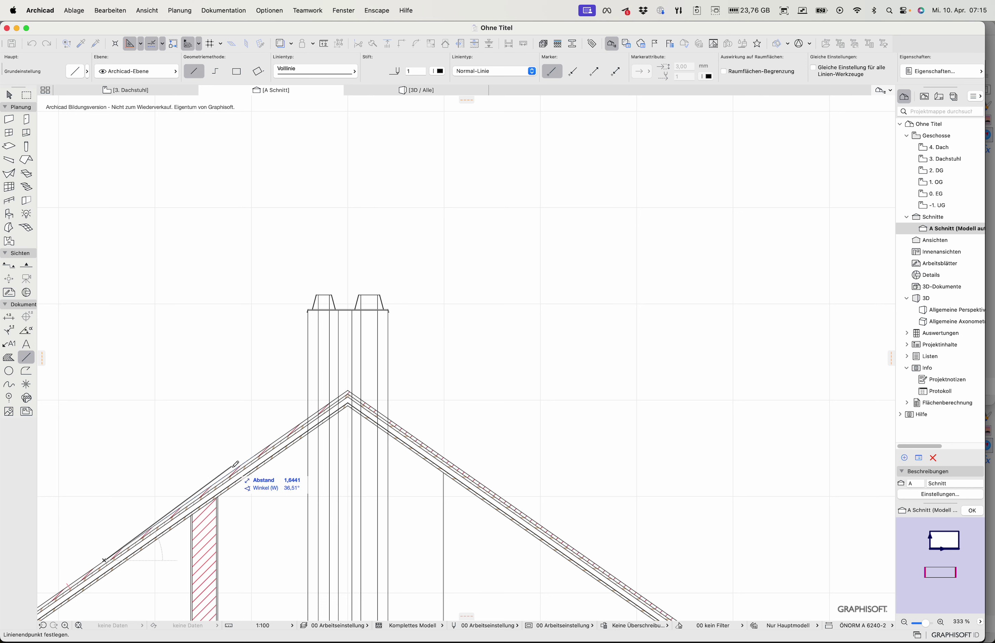
click(463, 310)
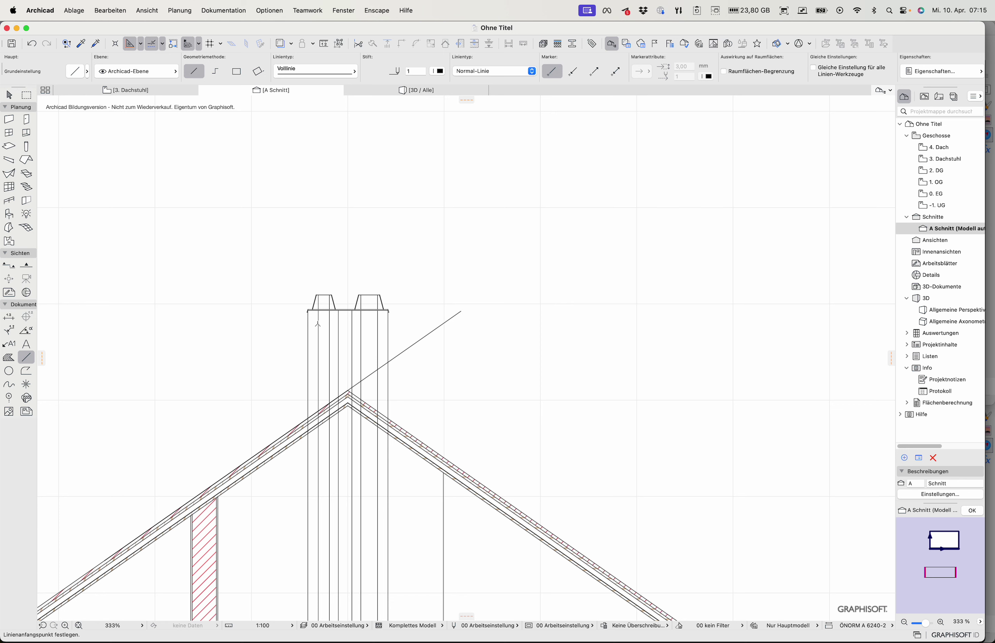
Step: Move the chimney horizontally about 1,5 m to the left, away from the ridge and onto the left roof slope
click(13, 99)
click(389, 337)
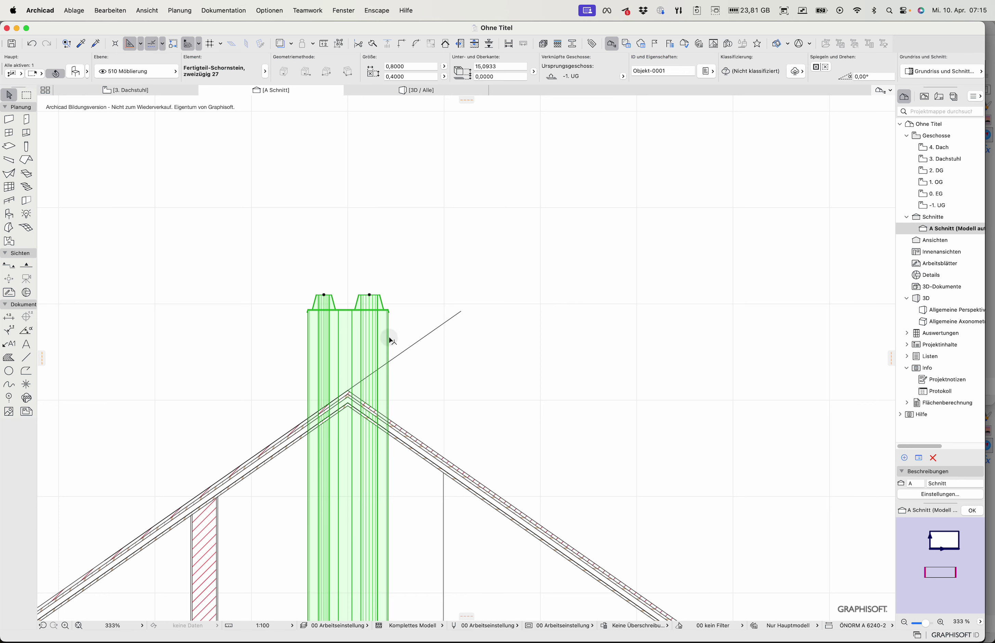
click(387, 337)
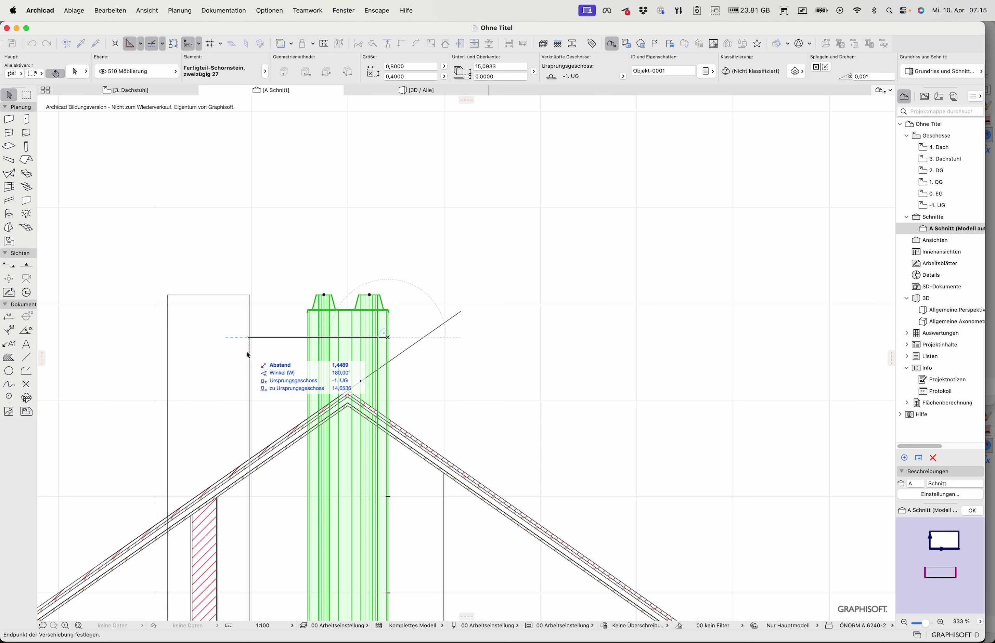
click(243, 343)
Step: Place a parallel copy of the sloped reference line 1 m above it, perpendicular to the left roof slope
click(385, 367)
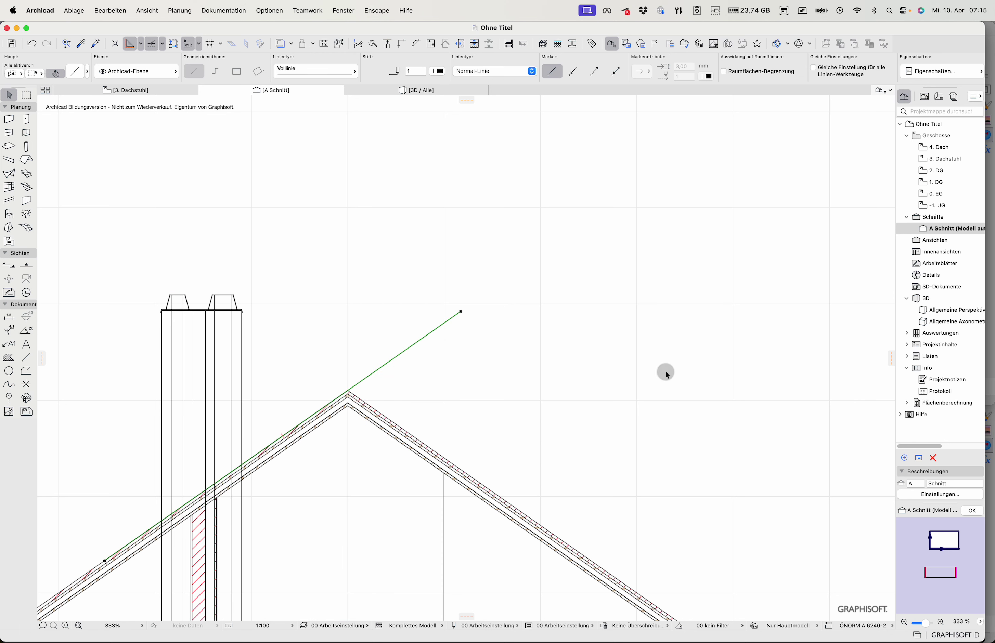
key(super+alt+d)
click(418, 341)
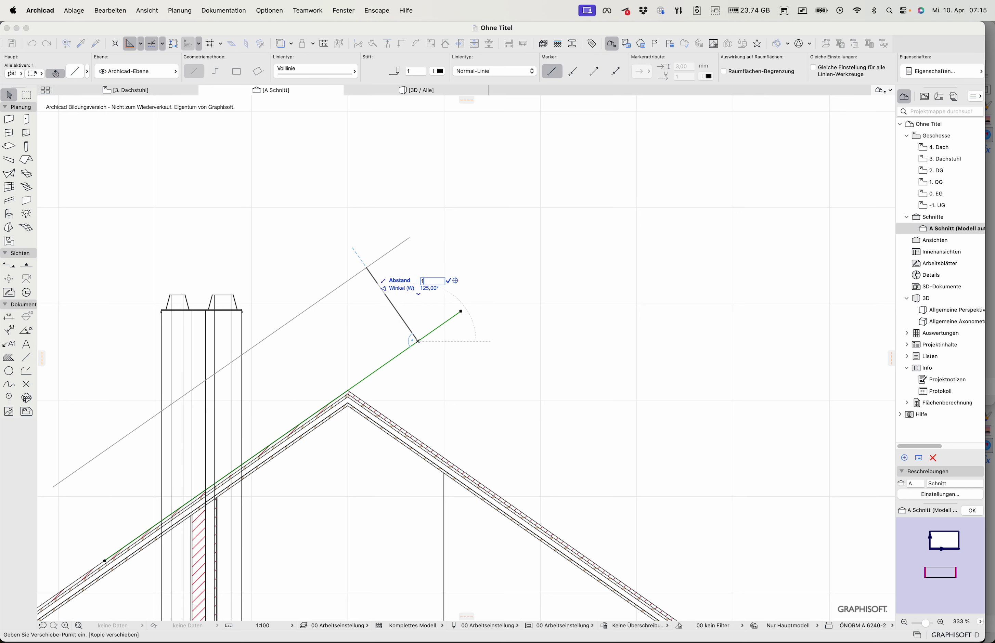
click(363, 262)
Step: Select the chimney on the left slope and set its height to 14,76 m
click(255, 326)
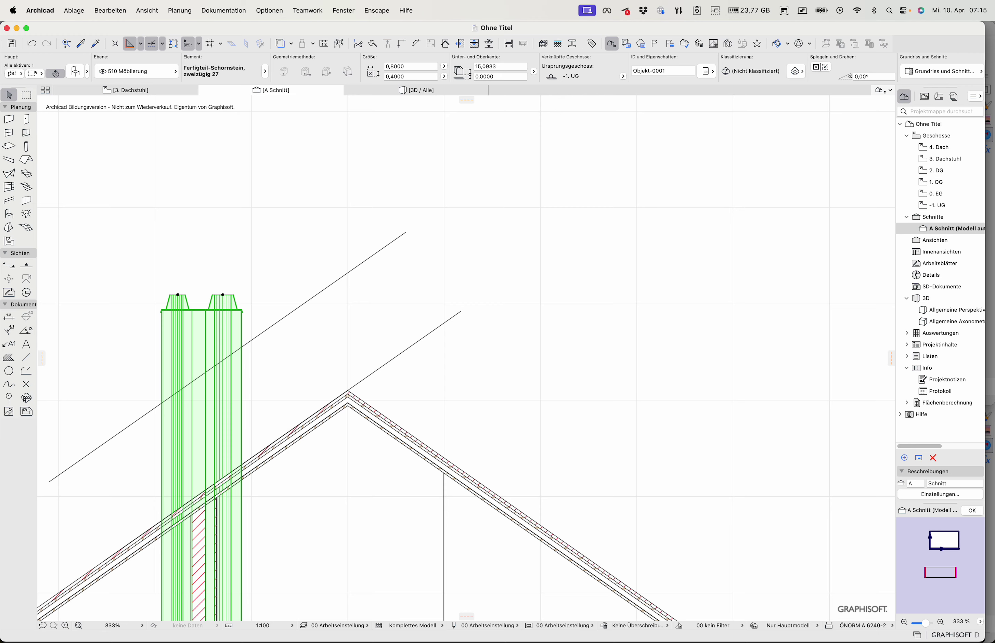
key(super+t)
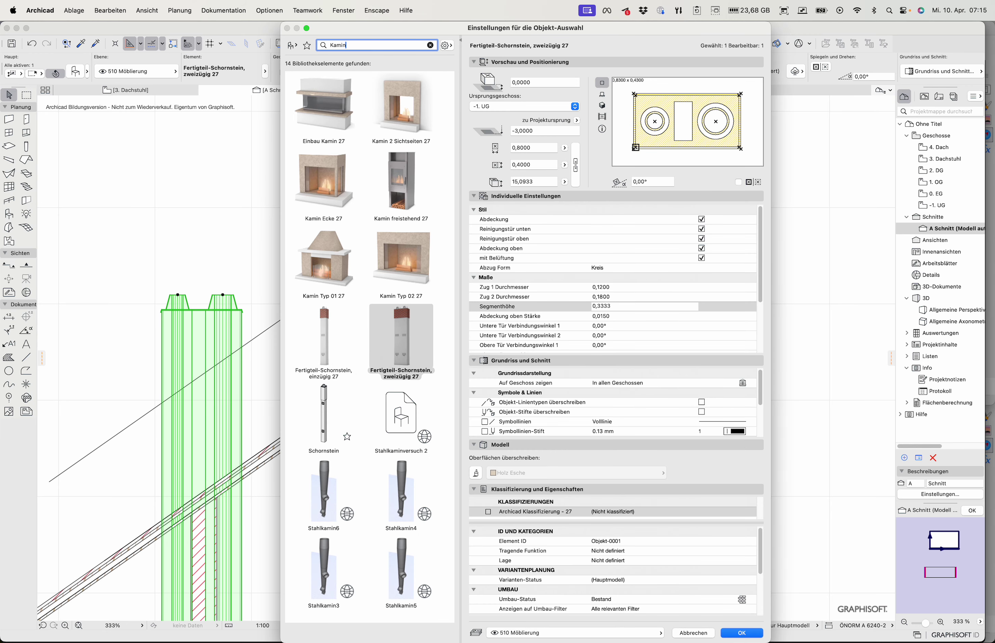
click(534, 181)
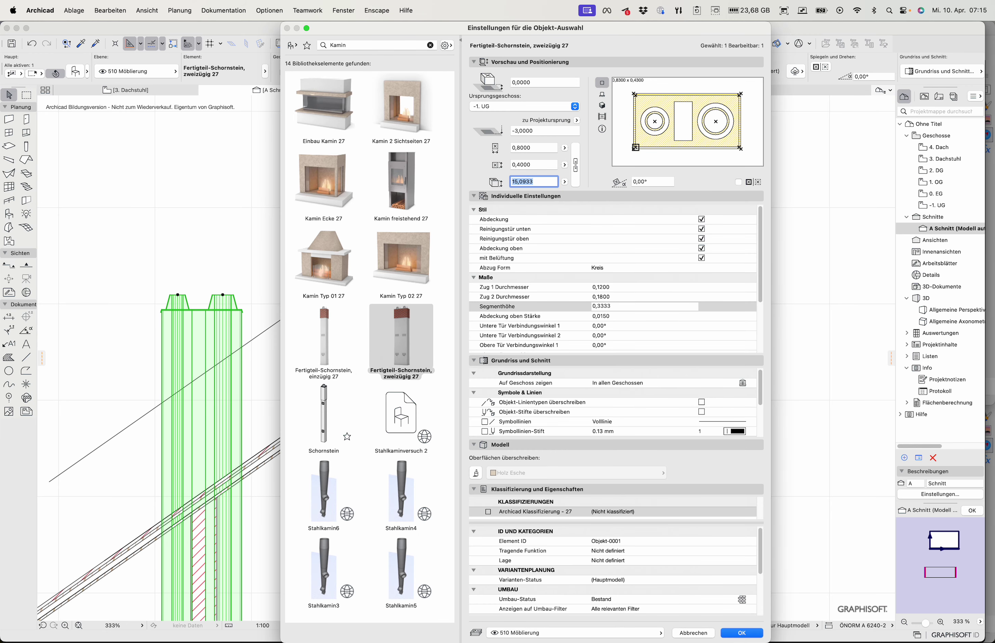
text(14,76)
key(Return)
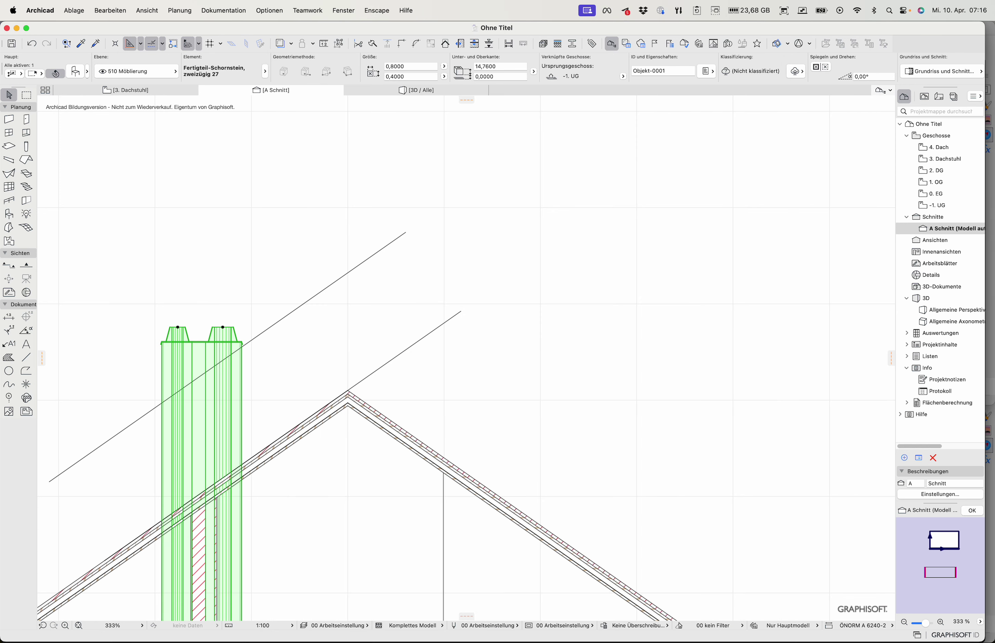
Step: Select only the two sloped reference lines, delete them, and show the whole building section with the chimney
drag(469, 371, 328, 209)
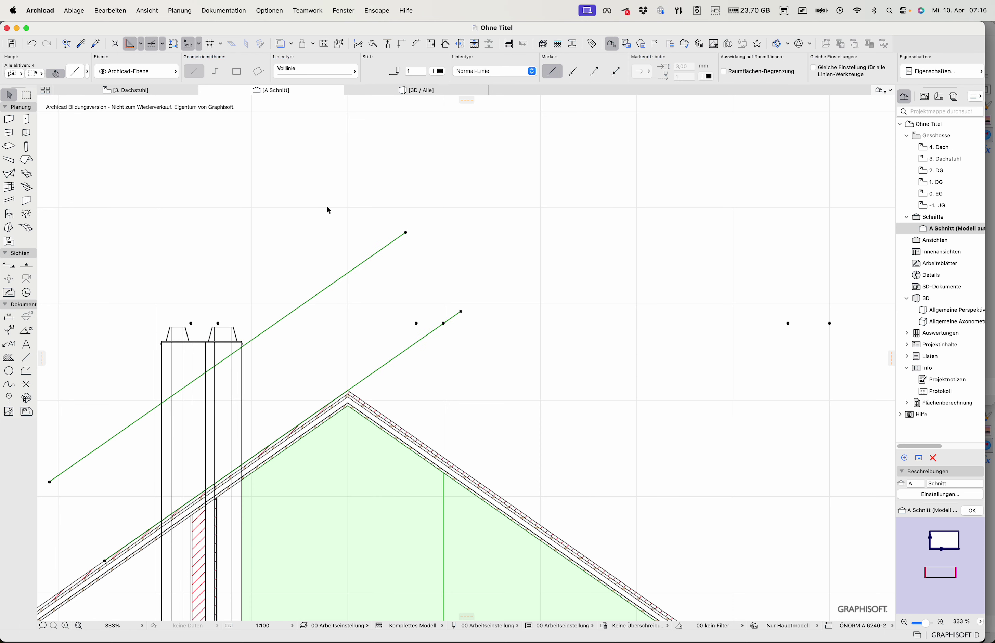
click(379, 278)
drag(392, 225, 367, 380)
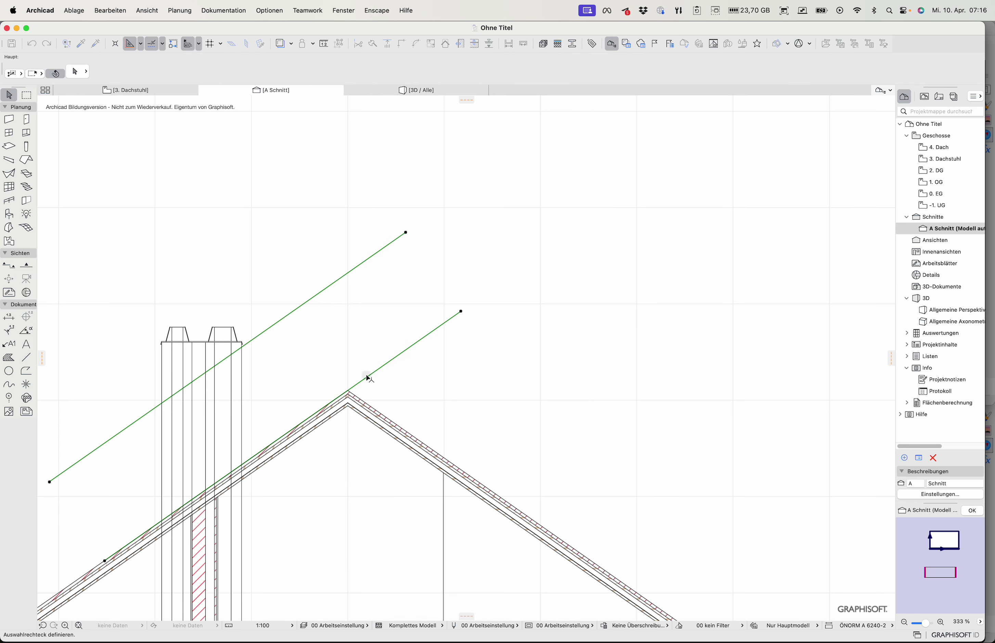
key(Delete)
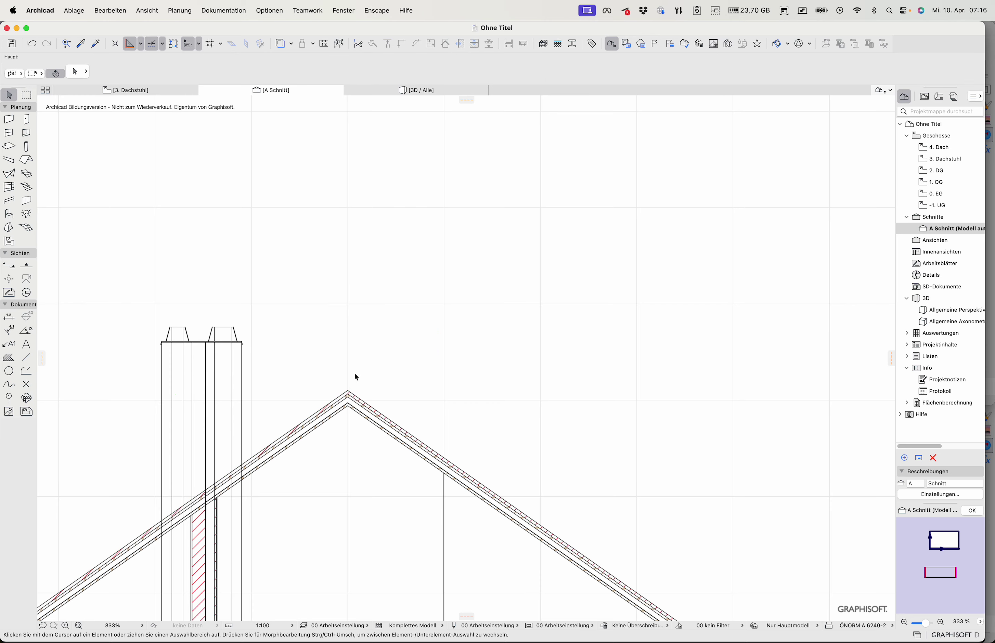
scroll(354, 373, down, 3)
scroll(354, 372, down, 5)
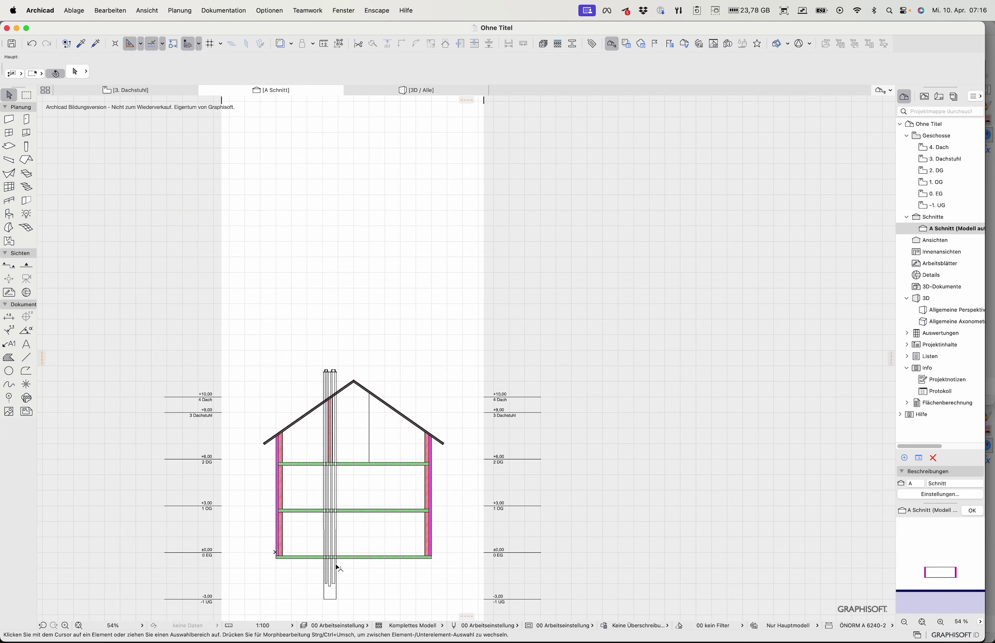
Step: Select the chimney in the section and raise the lower right corner of its above-roof cladding to the roof's upper surface
click(335, 436)
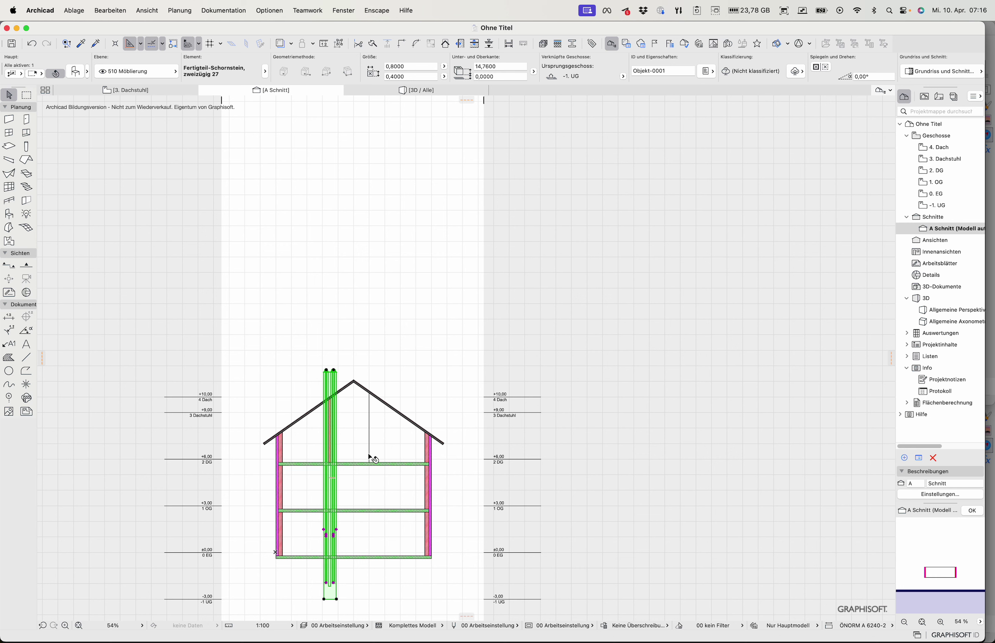
click(336, 529)
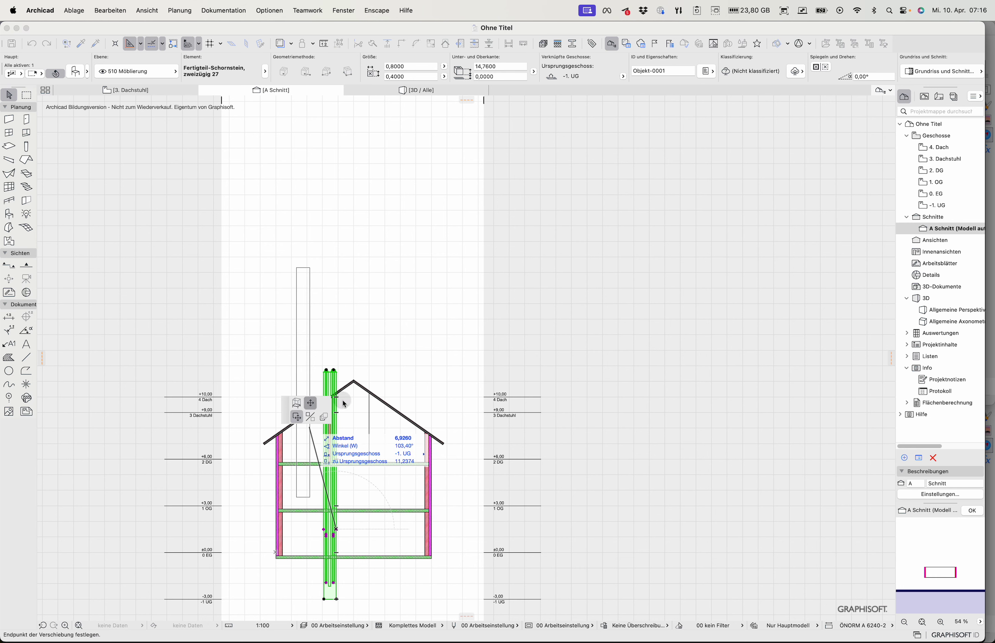
key(Escape)
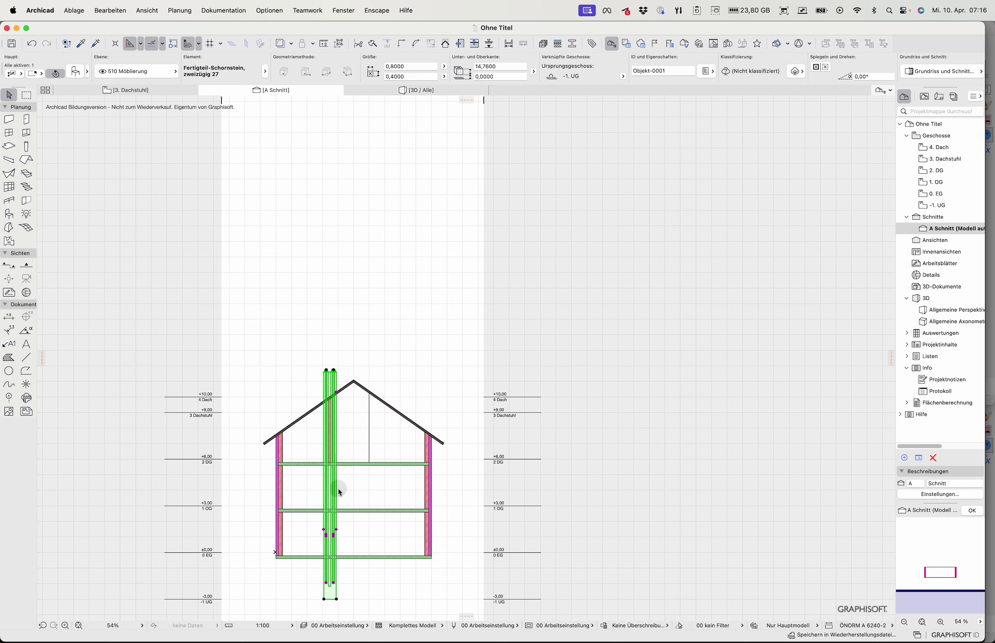
click(325, 529)
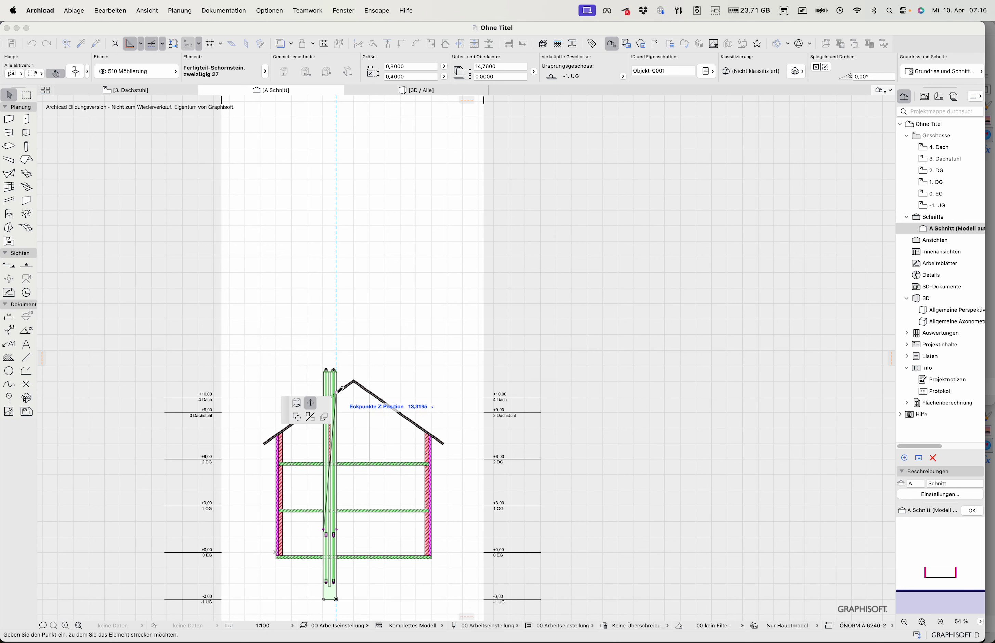
key(Escape)
Step: Raise the lower left corner of the chimney's above-roof cladding to the roof surface, following the left slope
click(323, 530)
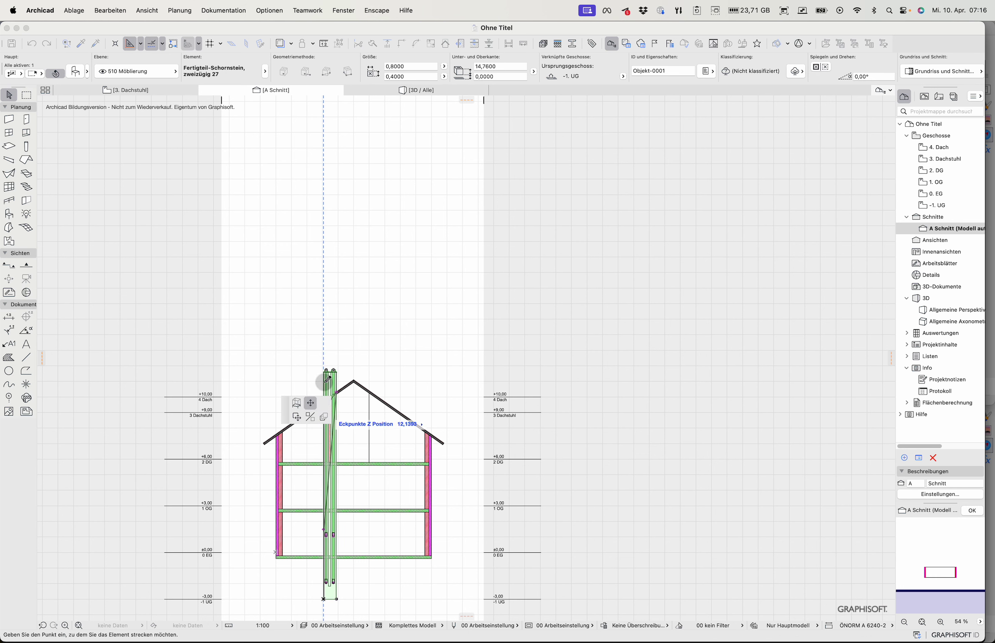
drag(288, 421, 276, 361)
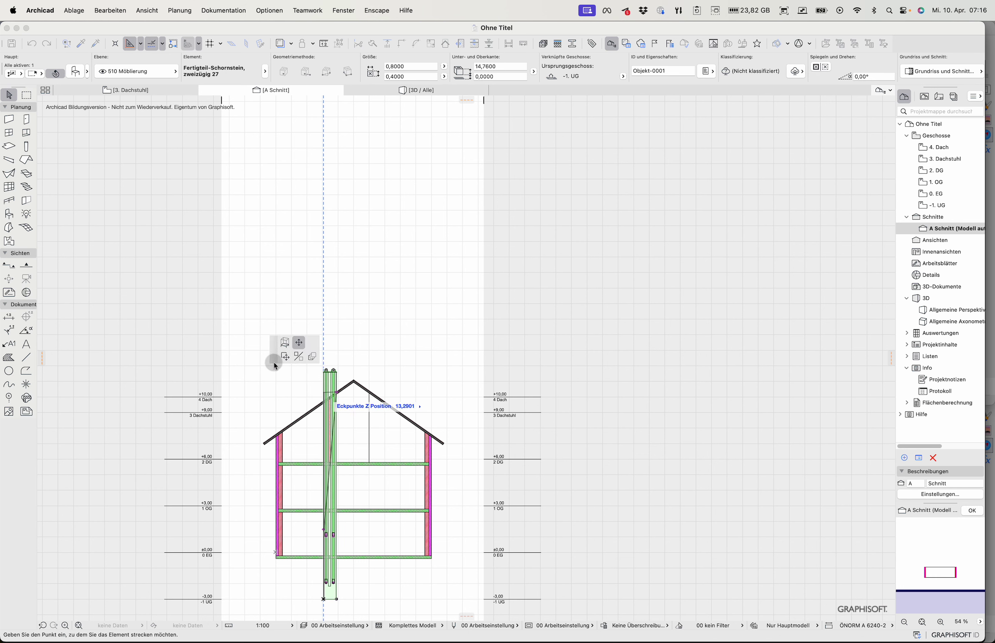
click(326, 397)
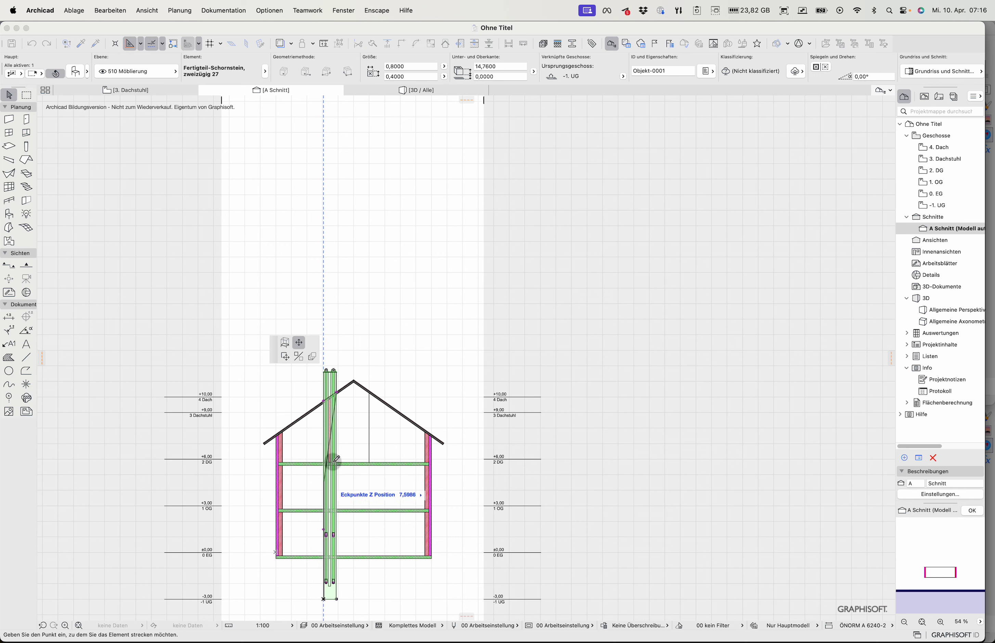
click(324, 530)
click(328, 402)
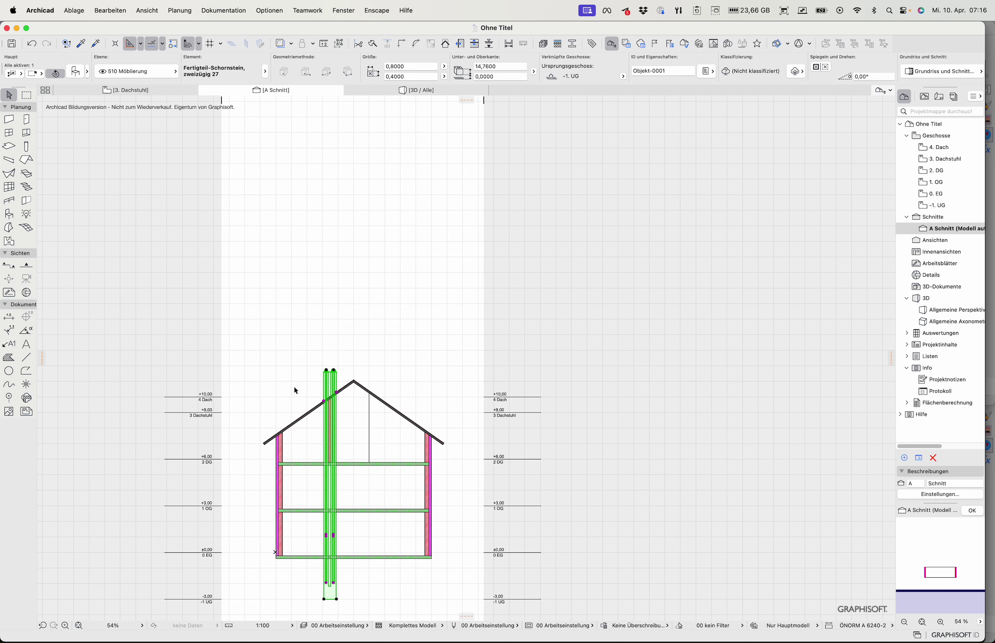
click(298, 349)
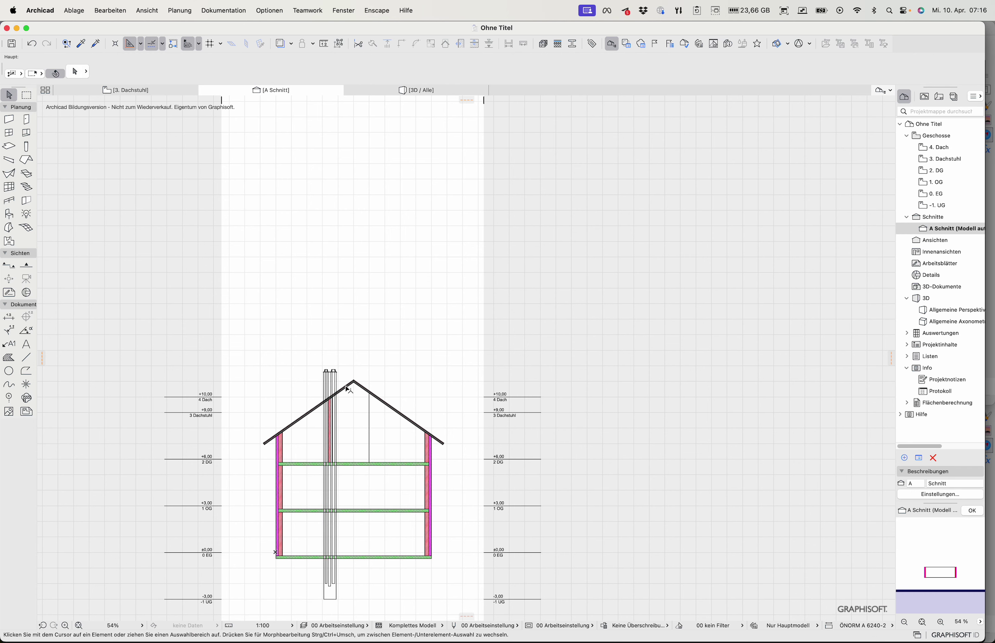
Step: Reselect the chimney and raise its cladding's lower right corner a further 0,15 m above the roof surface
scroll(350, 390, up, 5)
scroll(303, 420, up, 5)
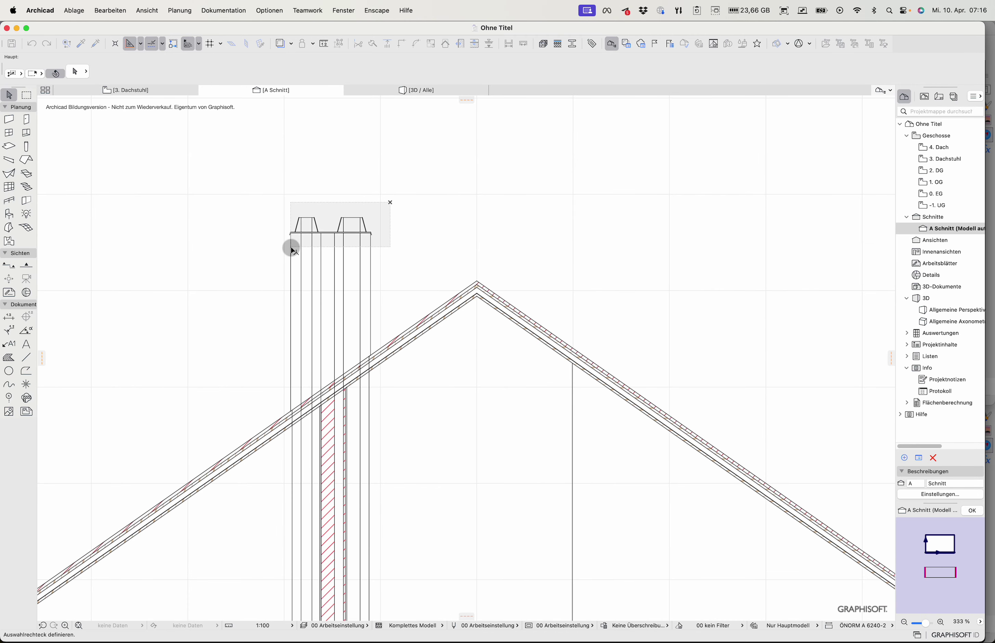
click(285, 254)
click(369, 356)
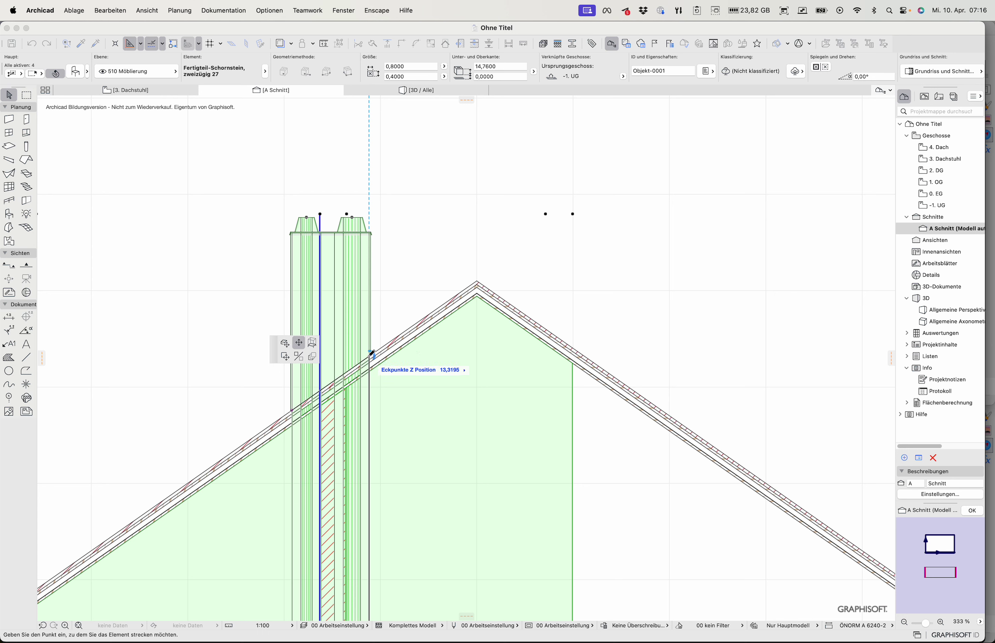
key(Tab)
text(,)
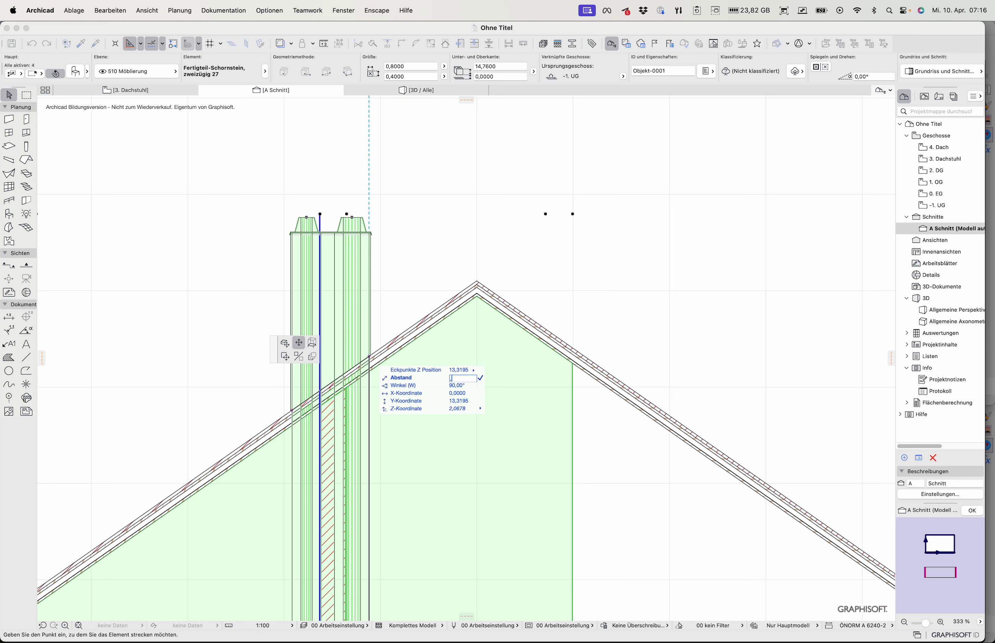
text(15)
key(Return)
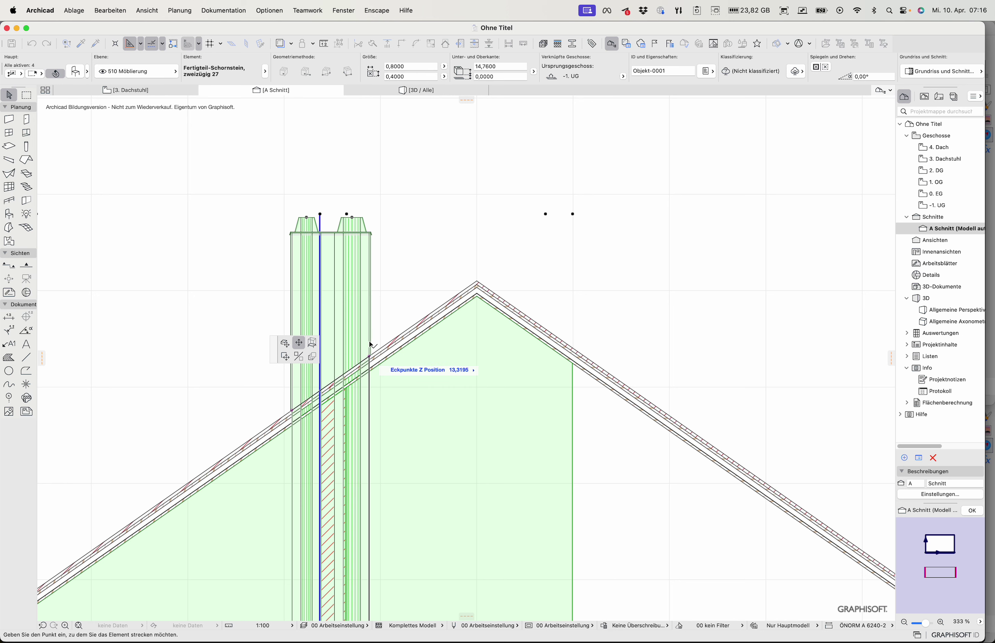
click(369, 357)
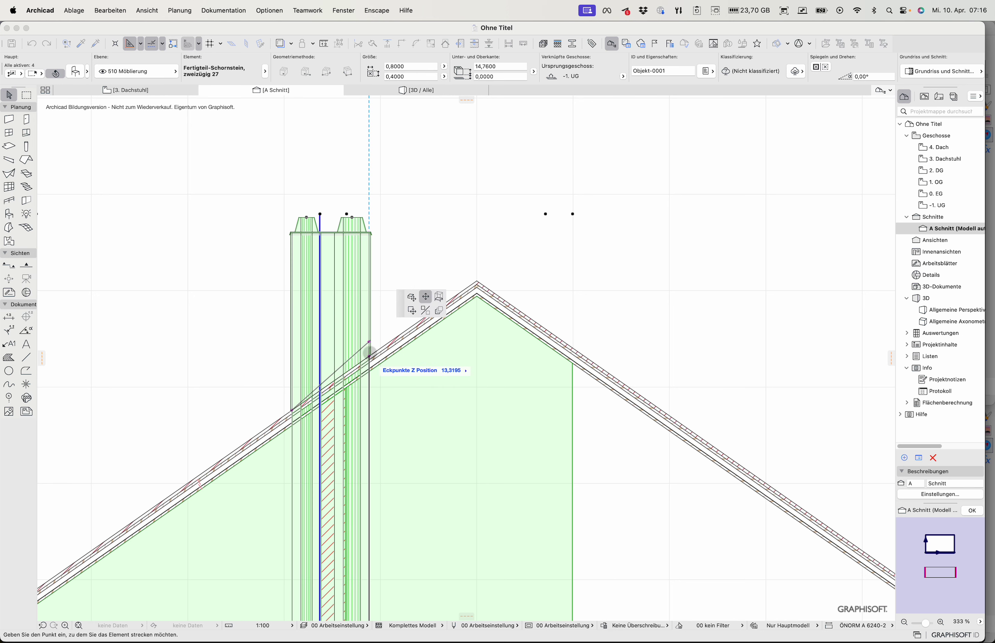
key(Escape)
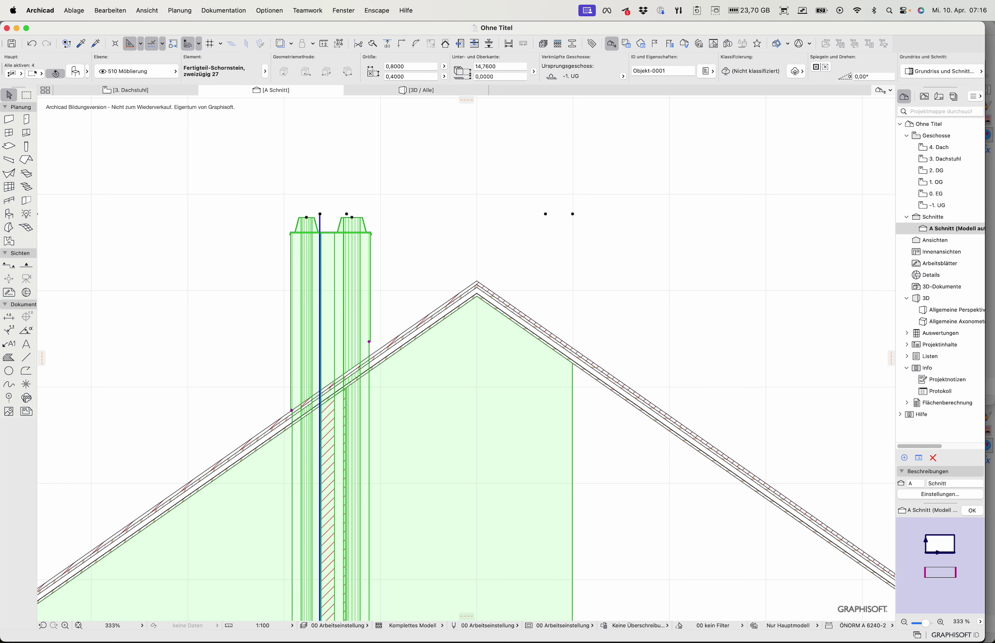
Step: Raise the cladding's lower left corner 0,15 m above the roof surface, and check the chimney on the roof in 3D
click(292, 409)
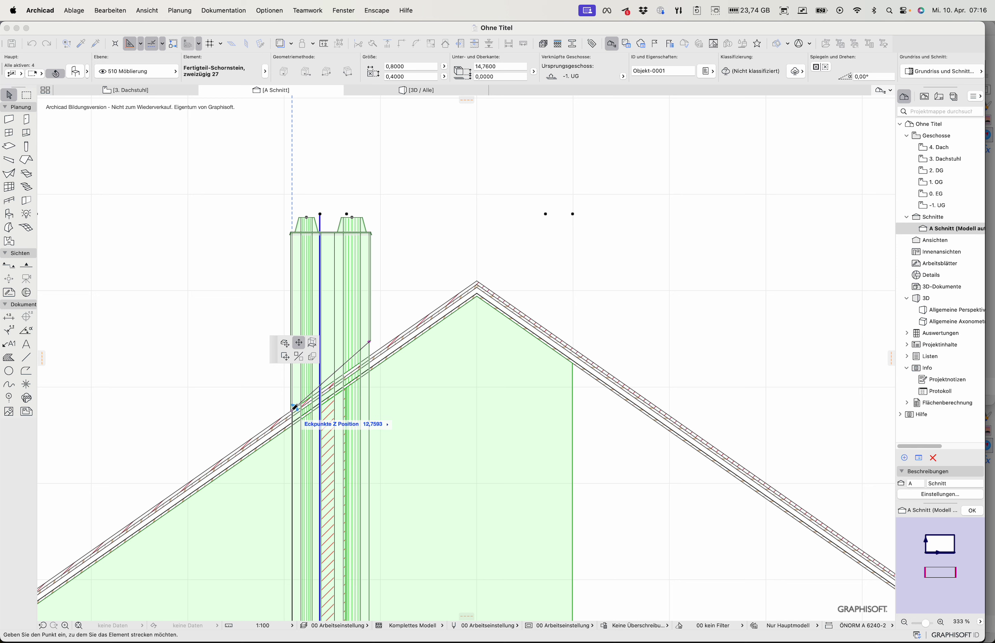
text(,)
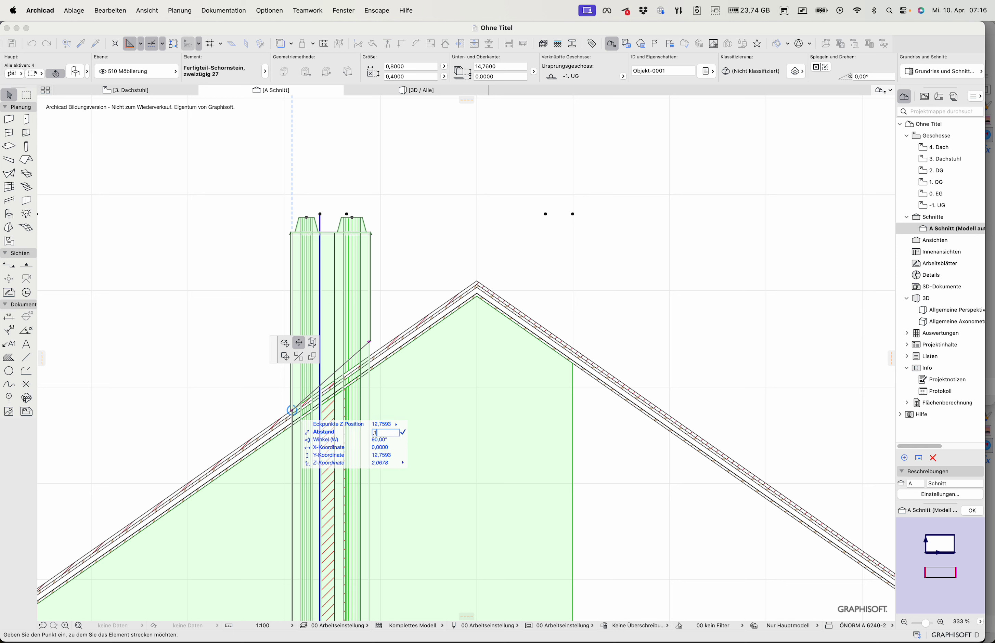
text(15)
key(Return)
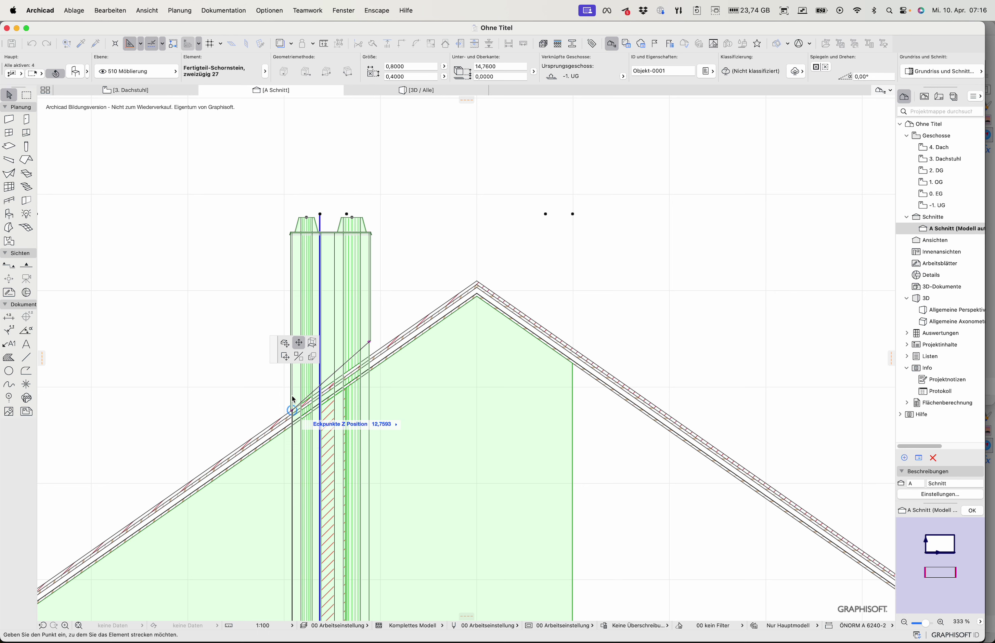
click(291, 396)
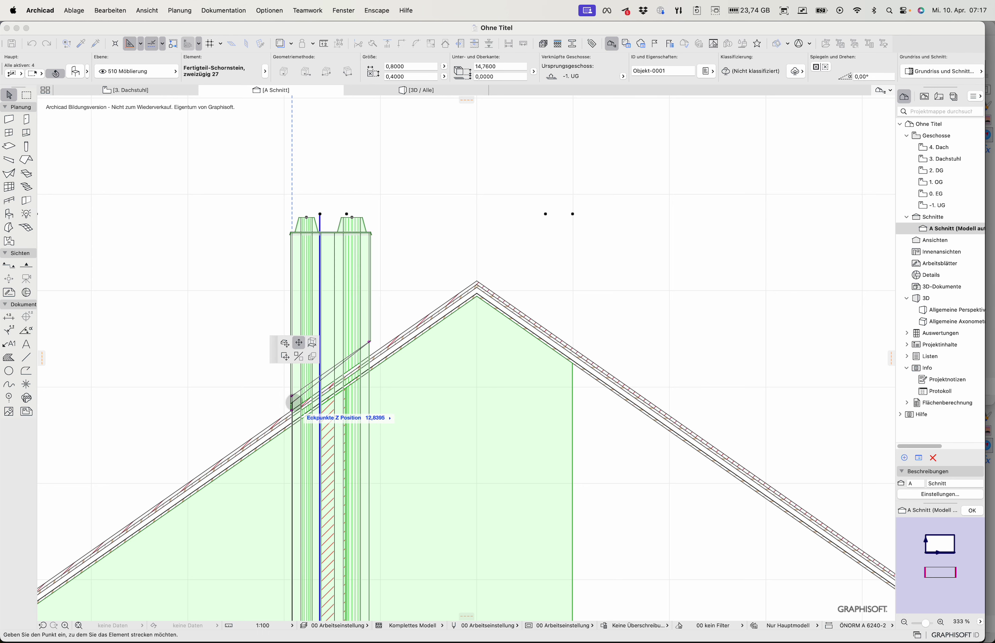
key(Escape)
key(Escape)
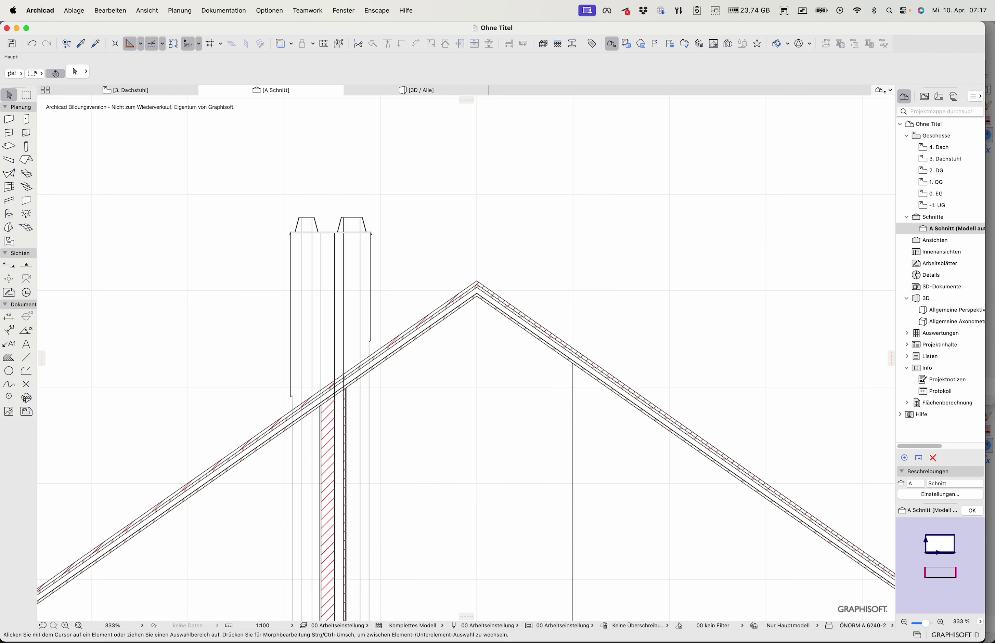
key(F3)
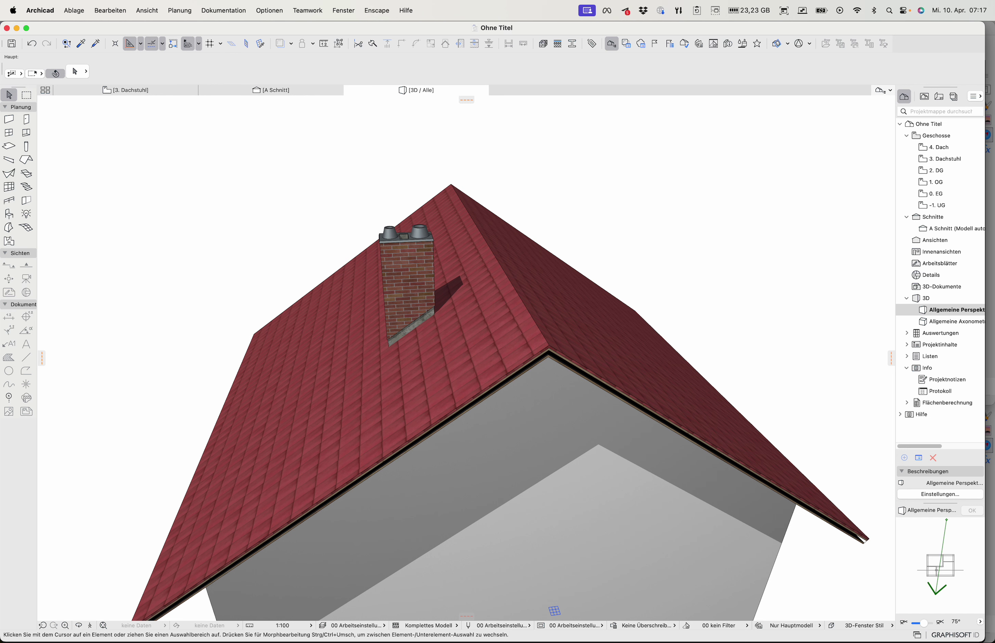
Step: In the 3. Dachstuhl floor plan, select the roof and cut a rectangular 0,80 × 0,40 m opening along the chimney's outline
key(F2)
click(405, 385)
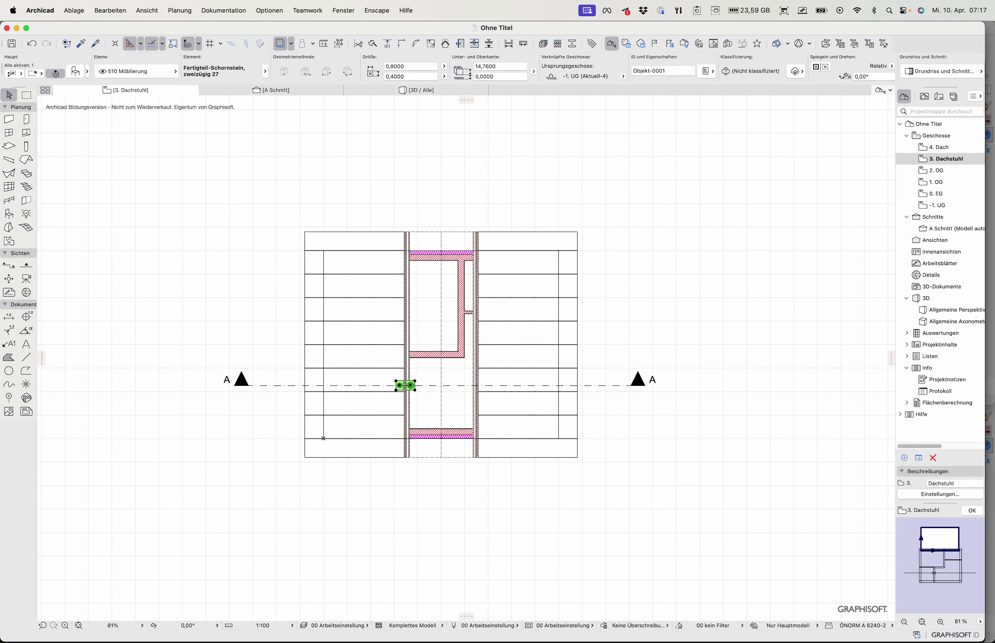
click(512, 405)
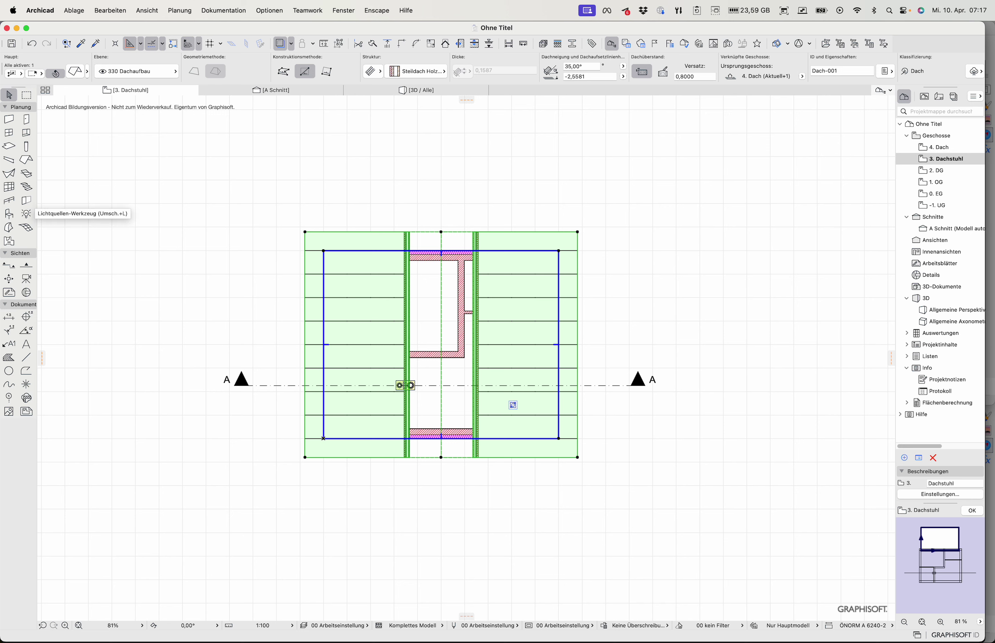
click(26, 159)
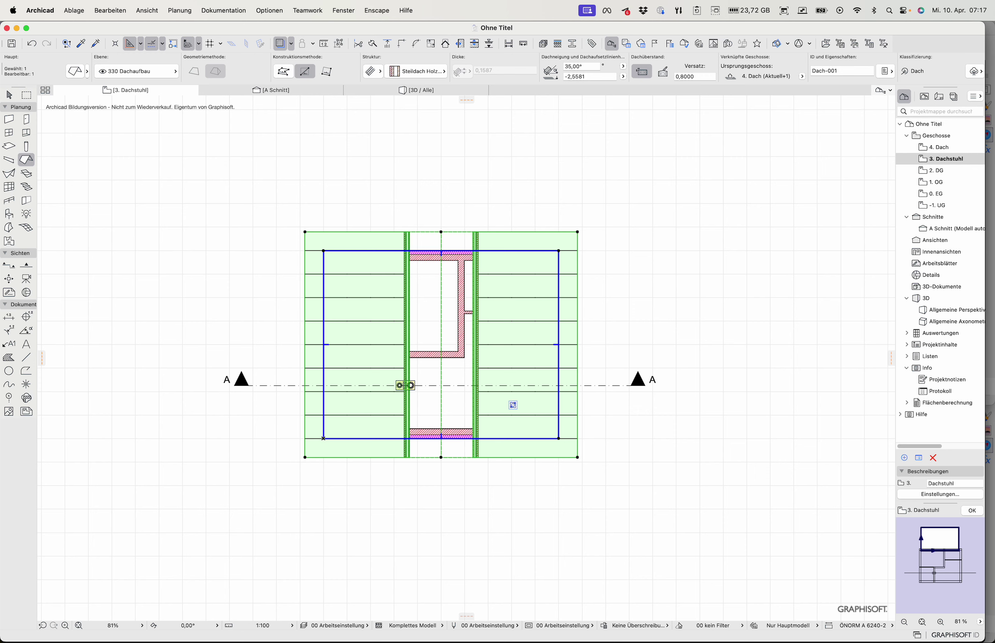
scroll(409, 391, up, 5)
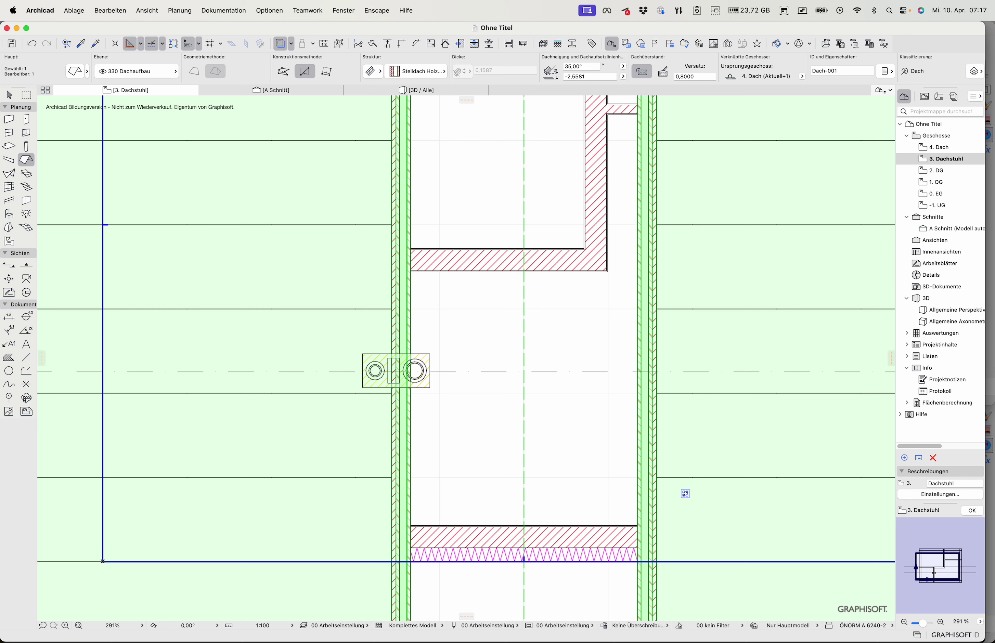
click(364, 387)
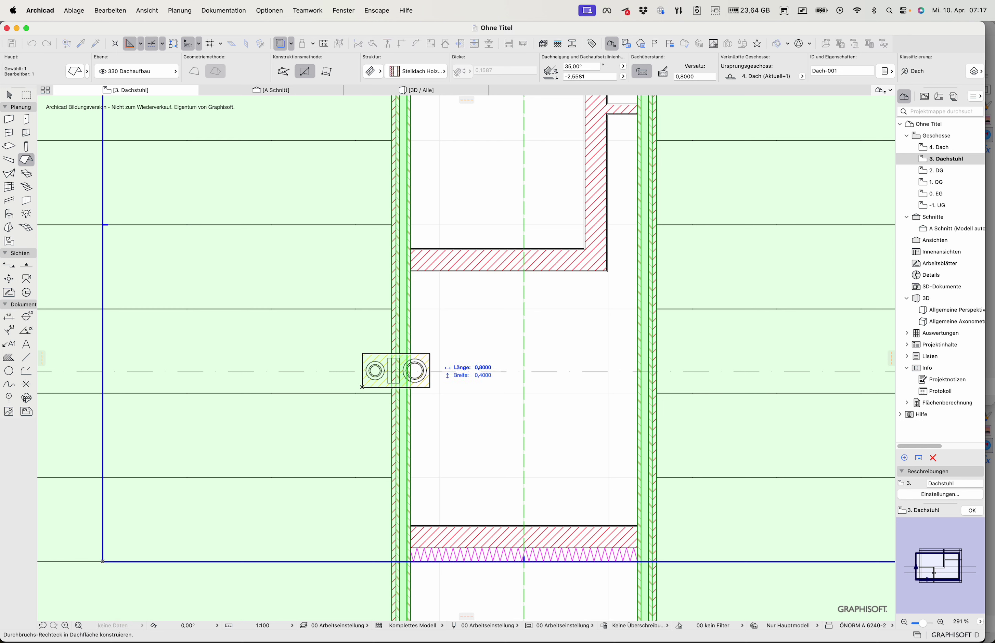
click(430, 354)
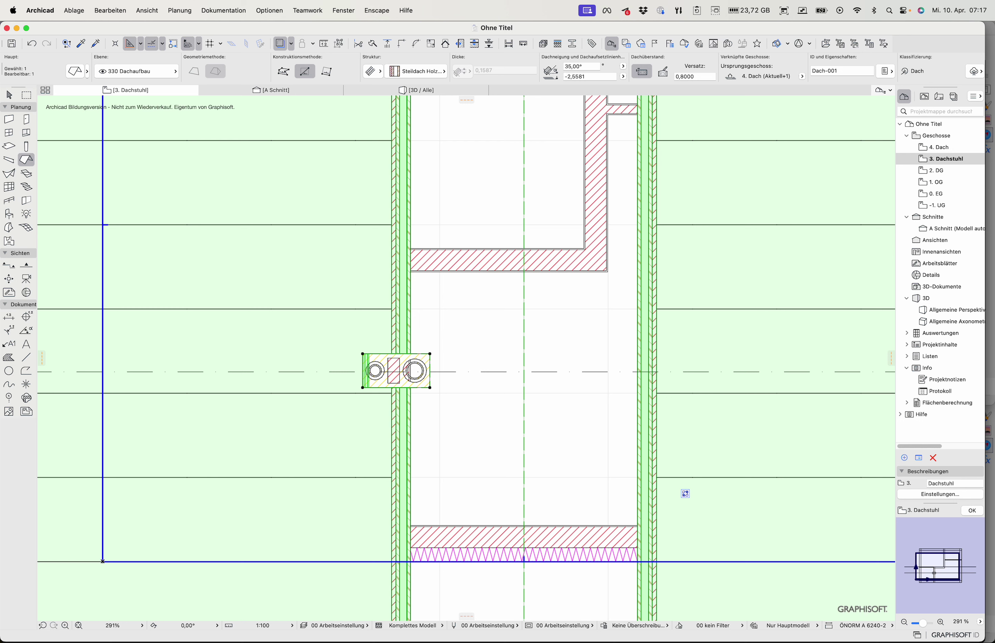
Step: Offset all edges of the chimney's roof opening outward by 0,05 m and check the cut in section A
click(430, 354)
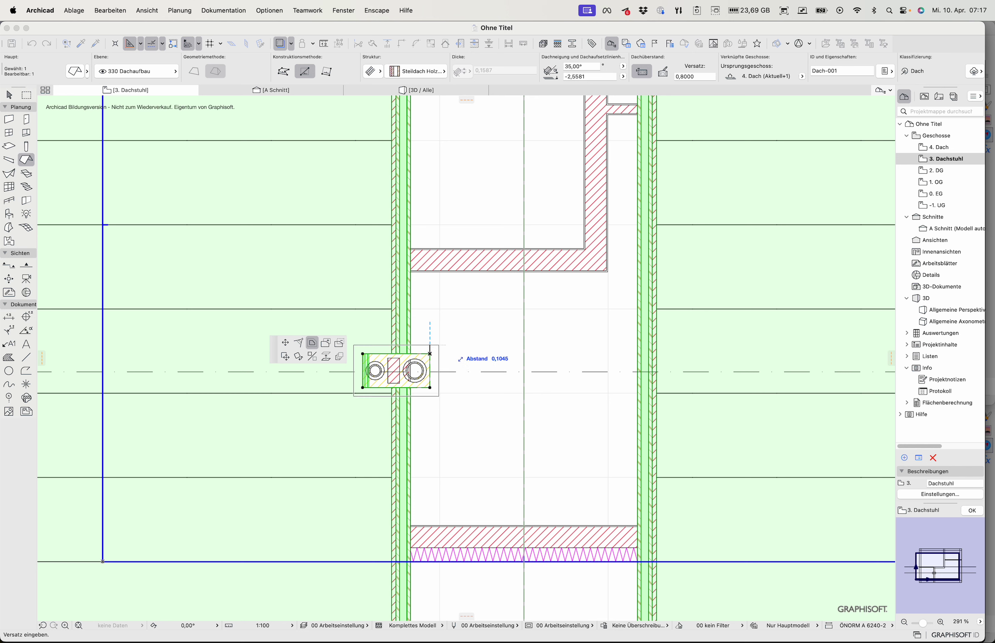
key(Tab)
text(,05)
key(Return)
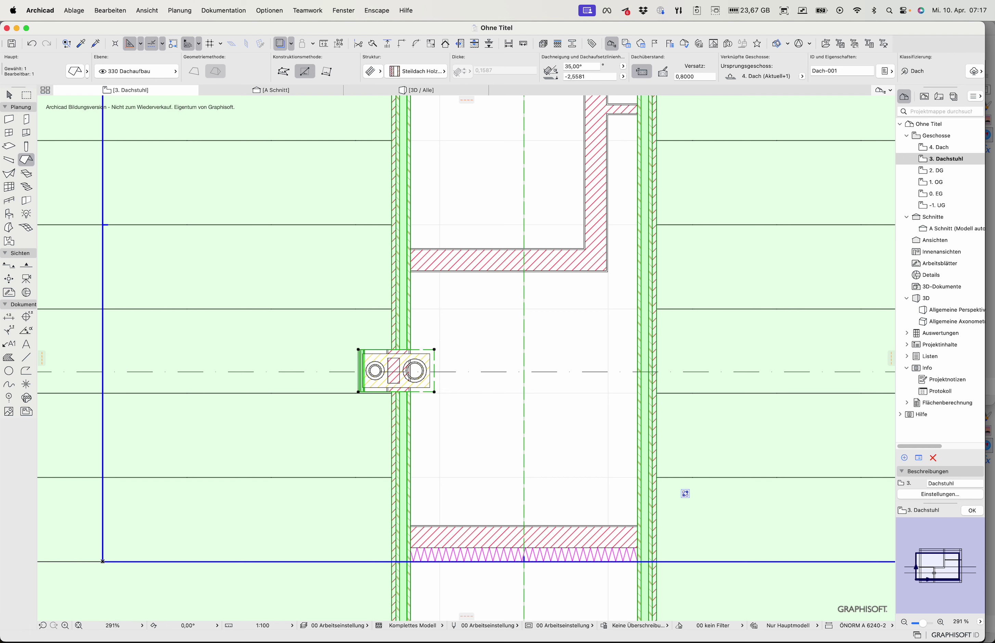
click(312, 92)
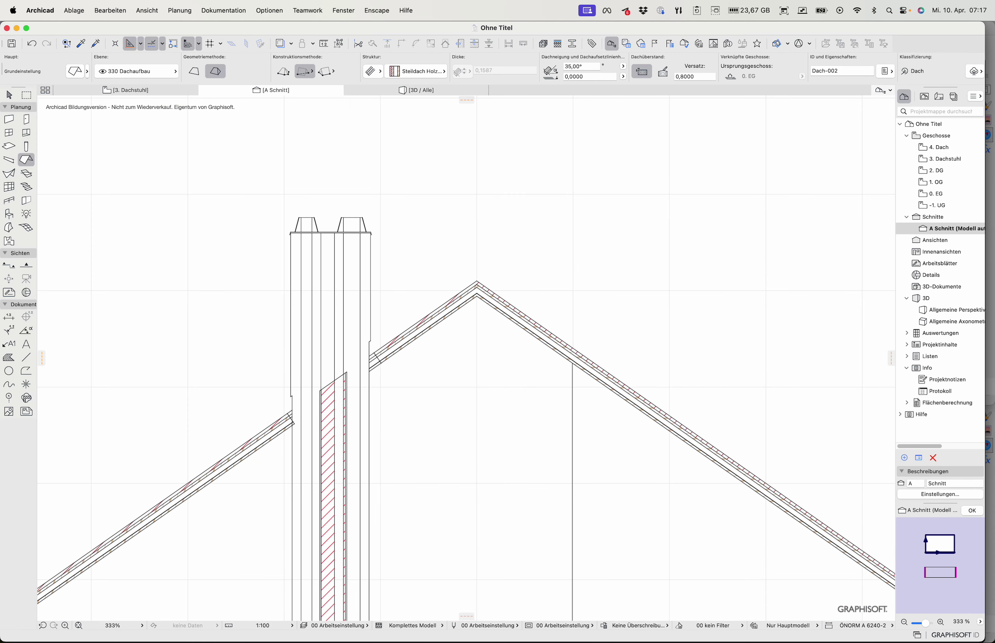
click(125, 90)
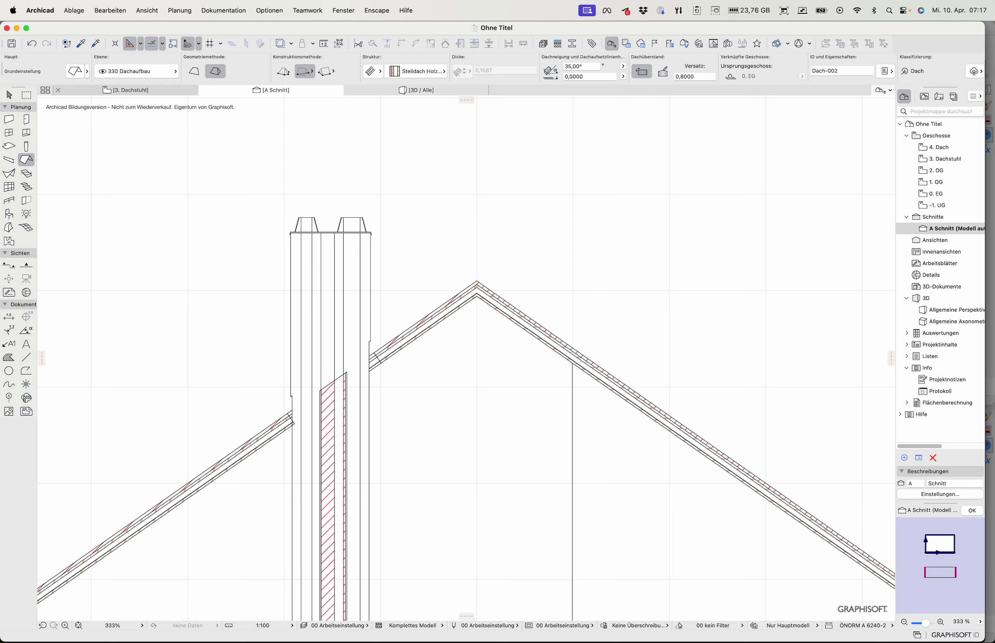
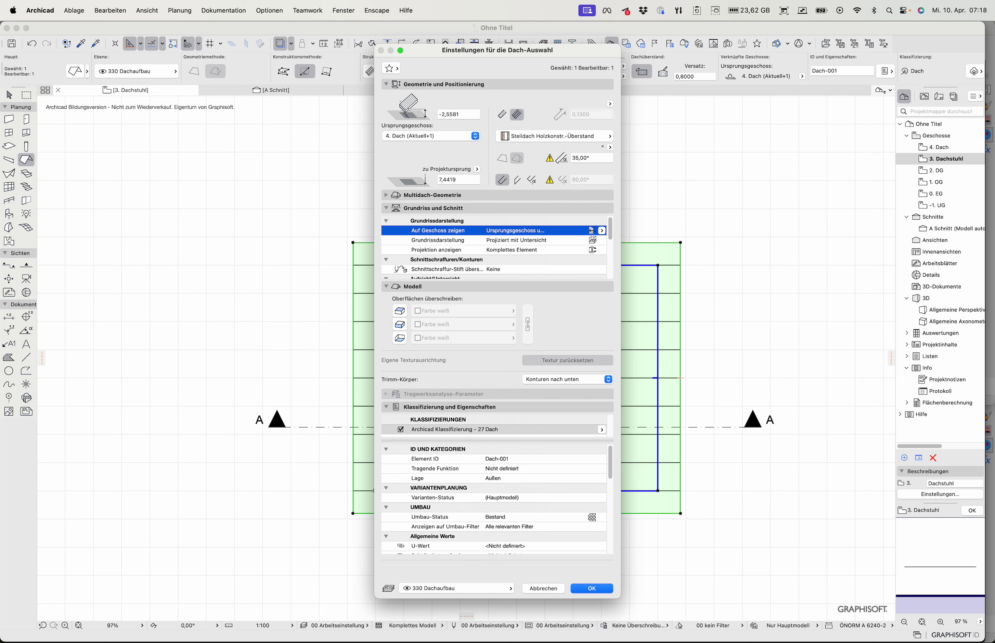
Step: Give the roof a custom storey display (Eigene Einstellung) with fills shown 1 storey below its home storey
click(601, 231)
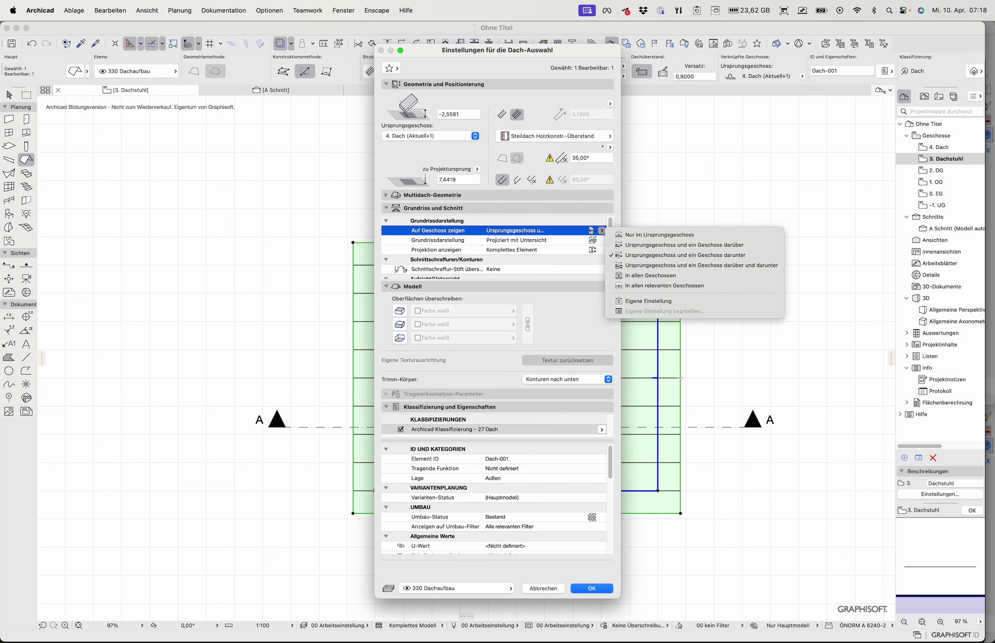
click(652, 301)
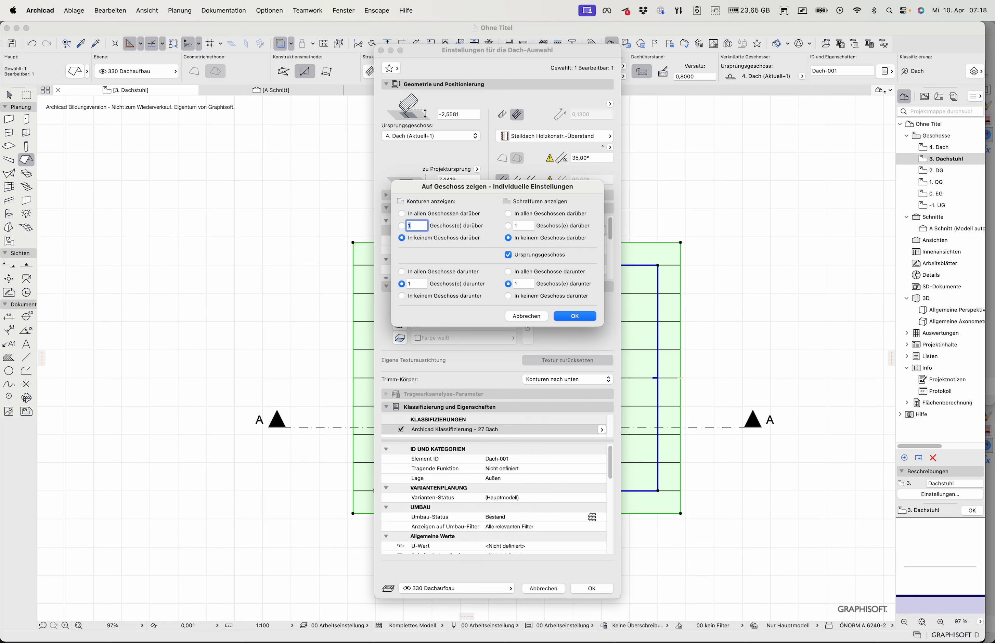
click(511, 283)
click(572, 316)
click(590, 588)
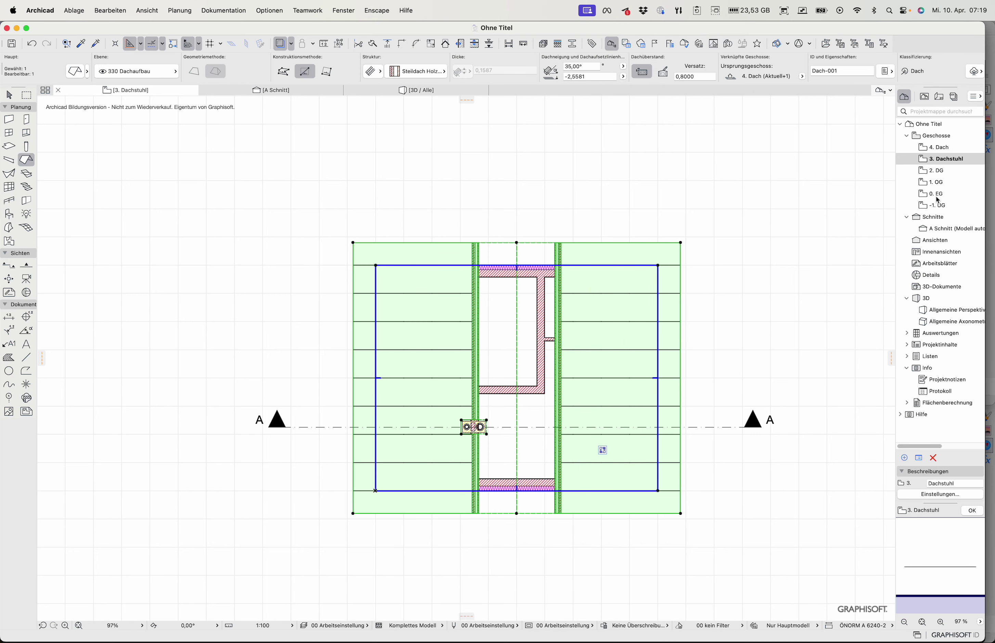
Step: In the 2. DG floor plan, place one 0,90 × 1,60 m Klapp-Schwing-Fenster 27 skylight on each roof slope, over the two upper rooms
key(Escape)
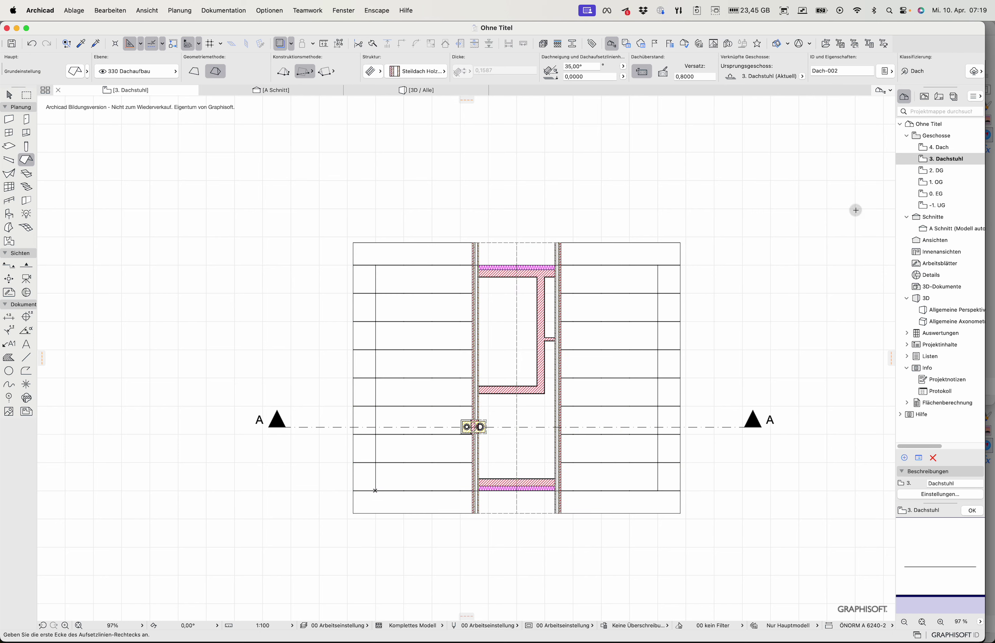
double_click(931, 171)
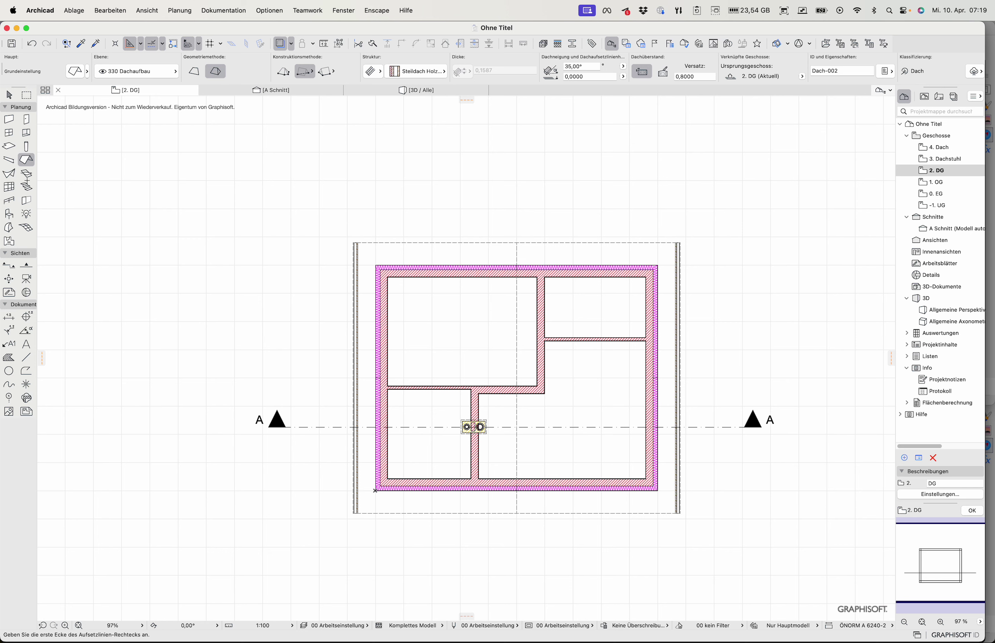
click(26, 172)
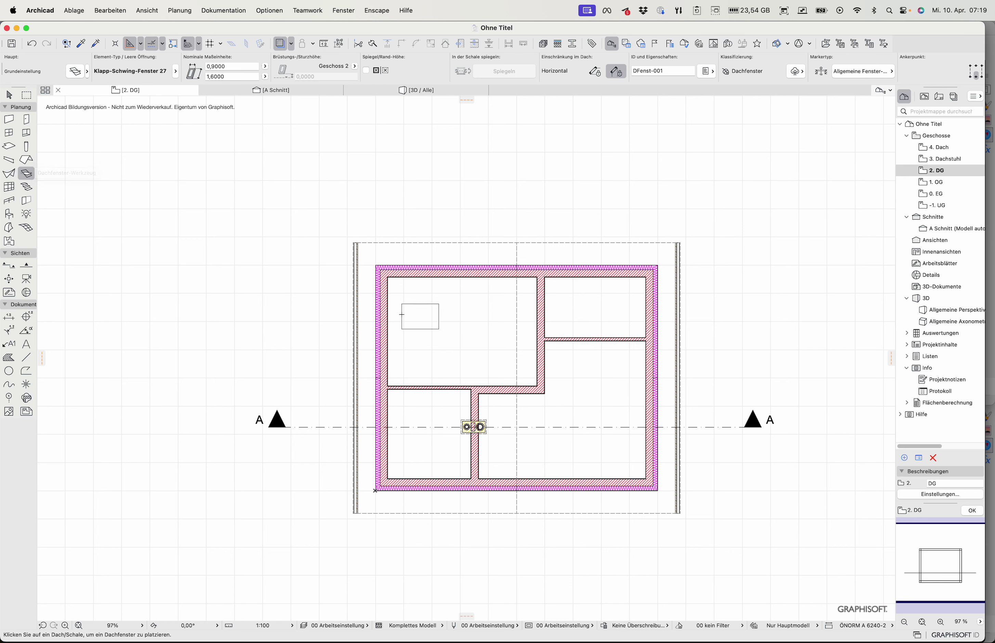
click(401, 310)
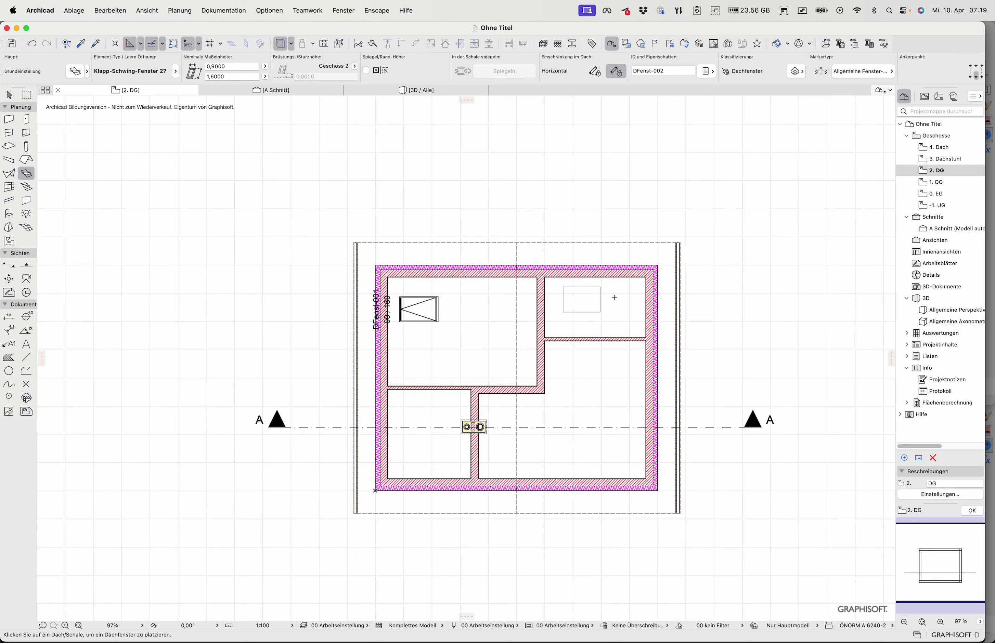
click(639, 304)
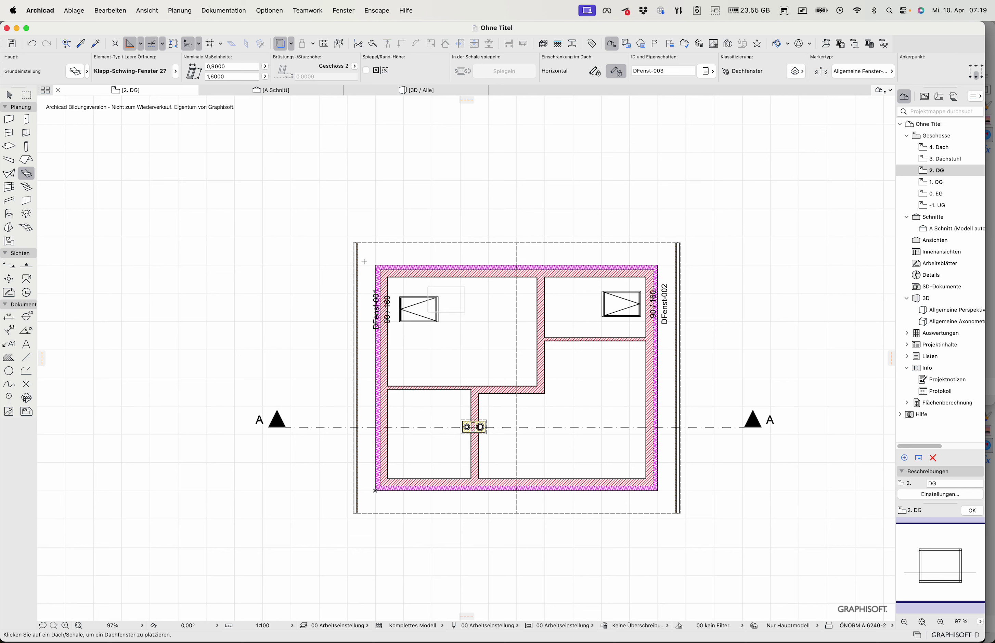
Step: Select the roof and cut a rectangular opening in it over the lower right room, starting on the exterior wall's inner face
click(14, 98)
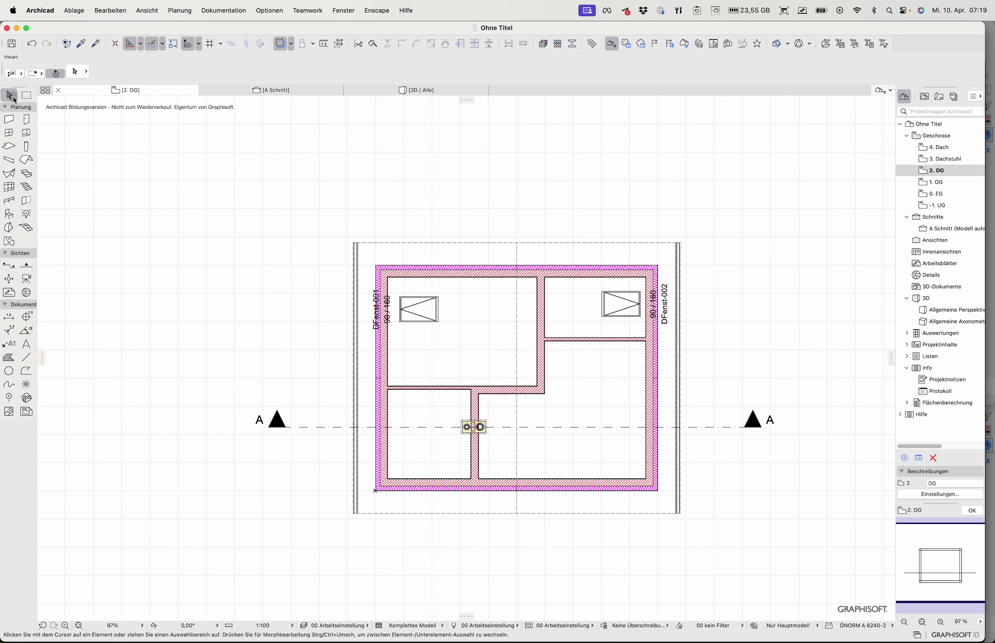
click(680, 502)
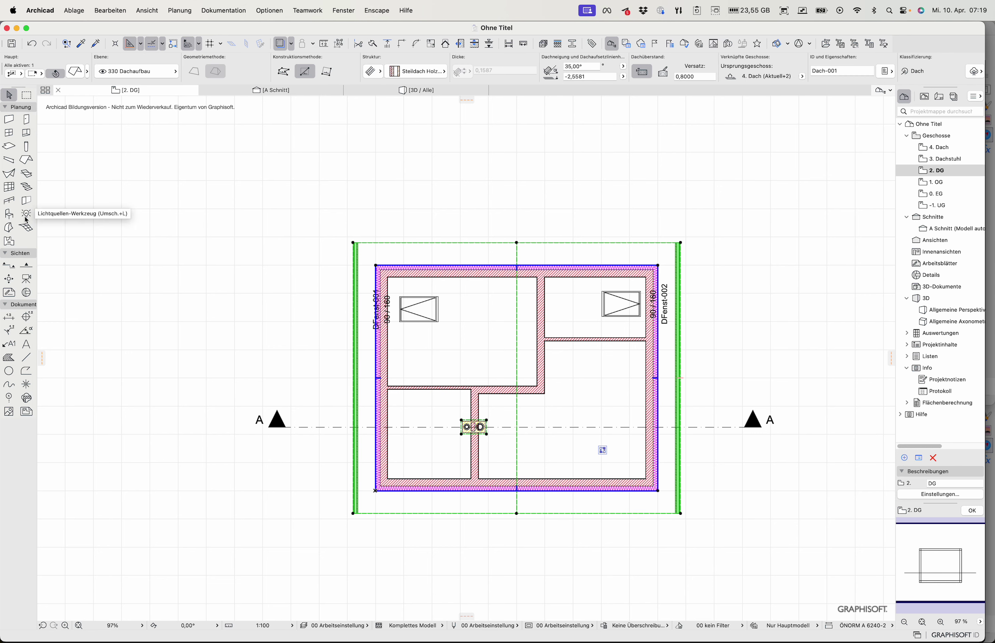
click(26, 160)
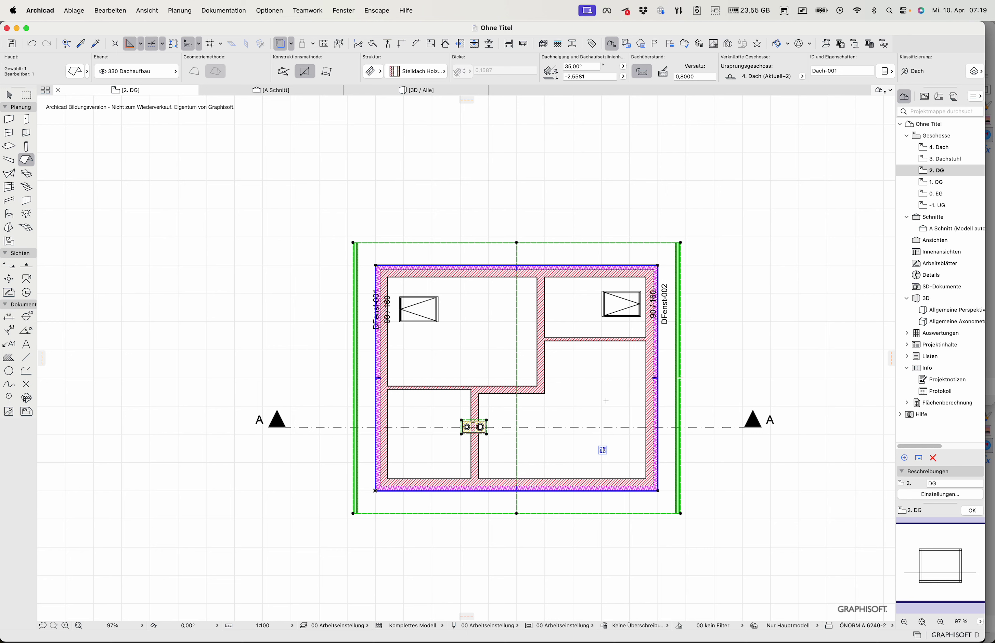
click(645, 381)
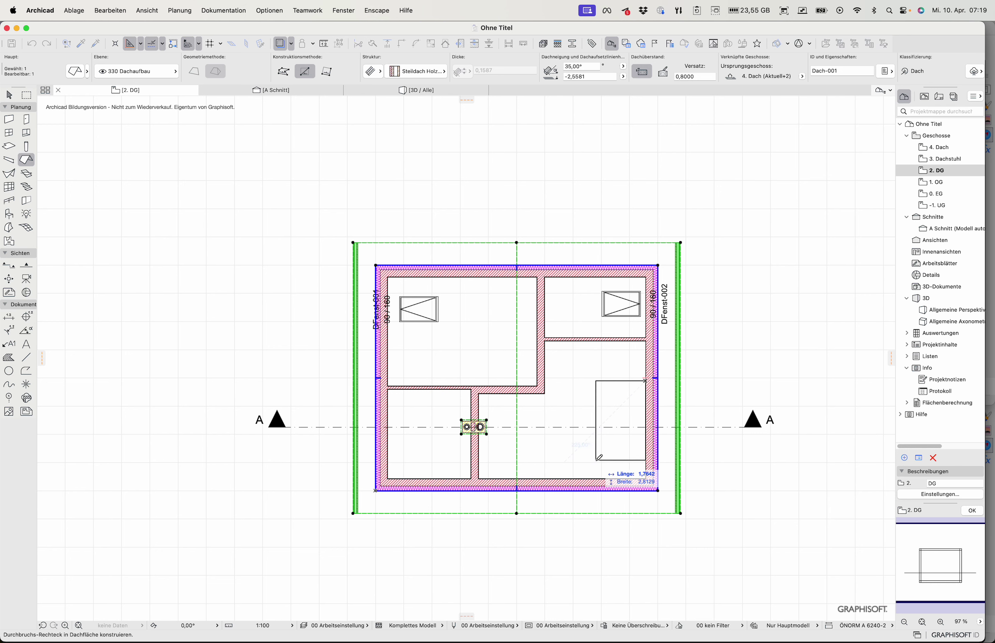
click(585, 479)
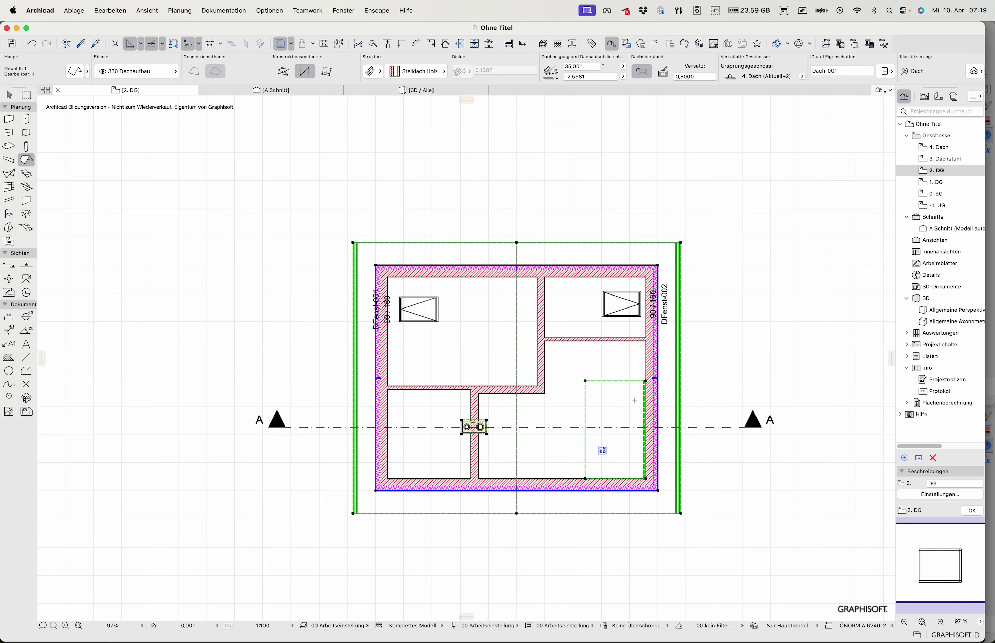
Step: Set the angle of the new roof opening's eave-side edge to vertical in the custom edge settings
scroll(671, 398, up, 5)
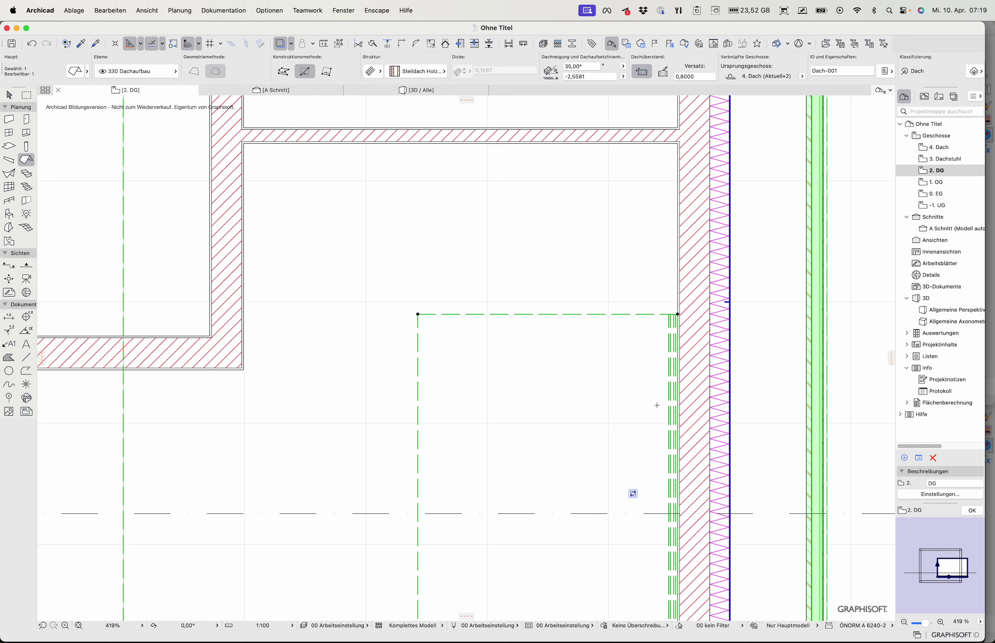
click(678, 410)
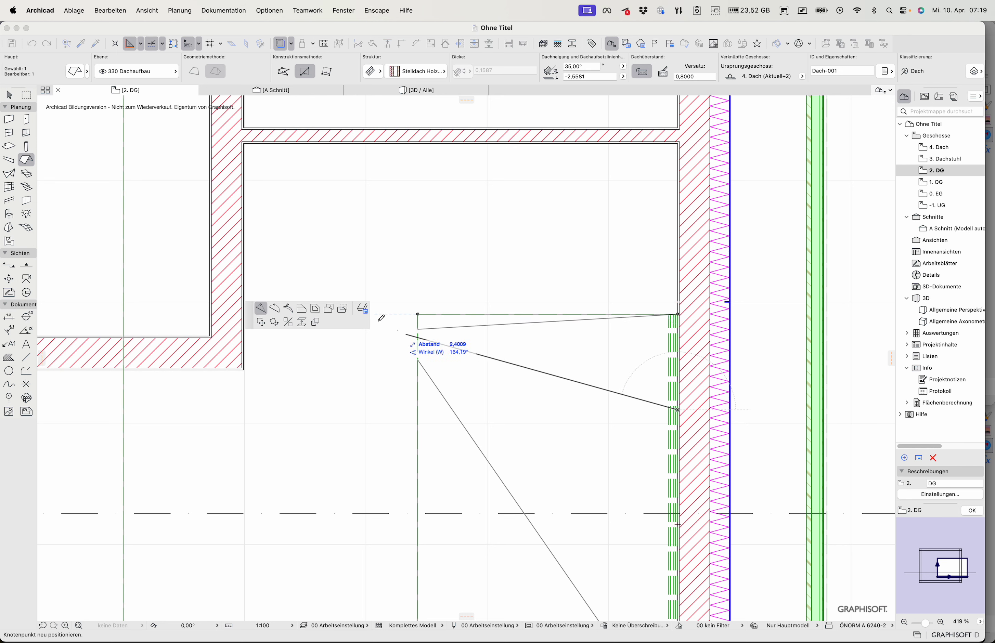
click(363, 310)
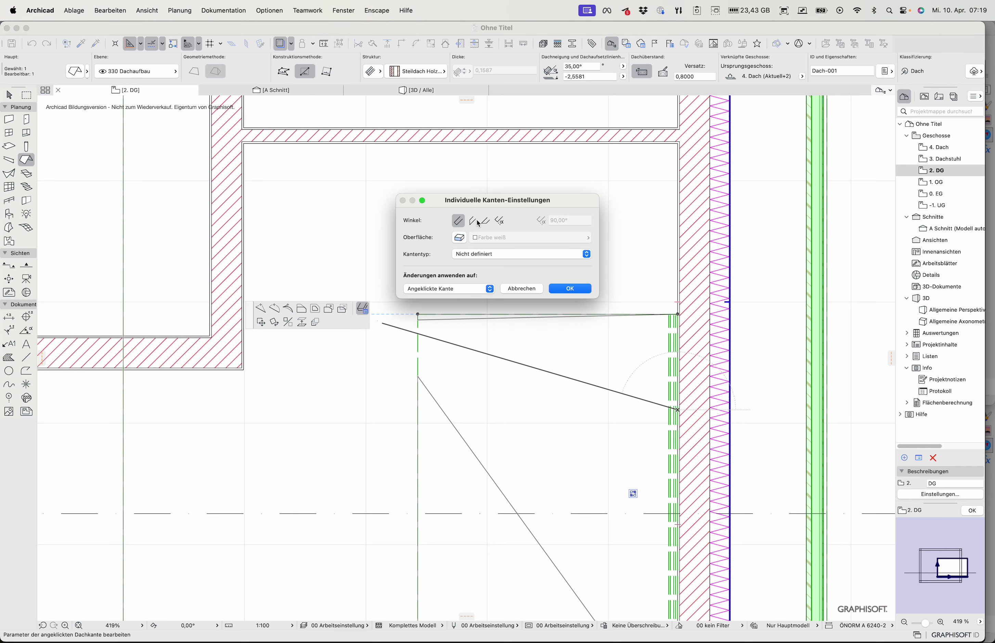
click(570, 288)
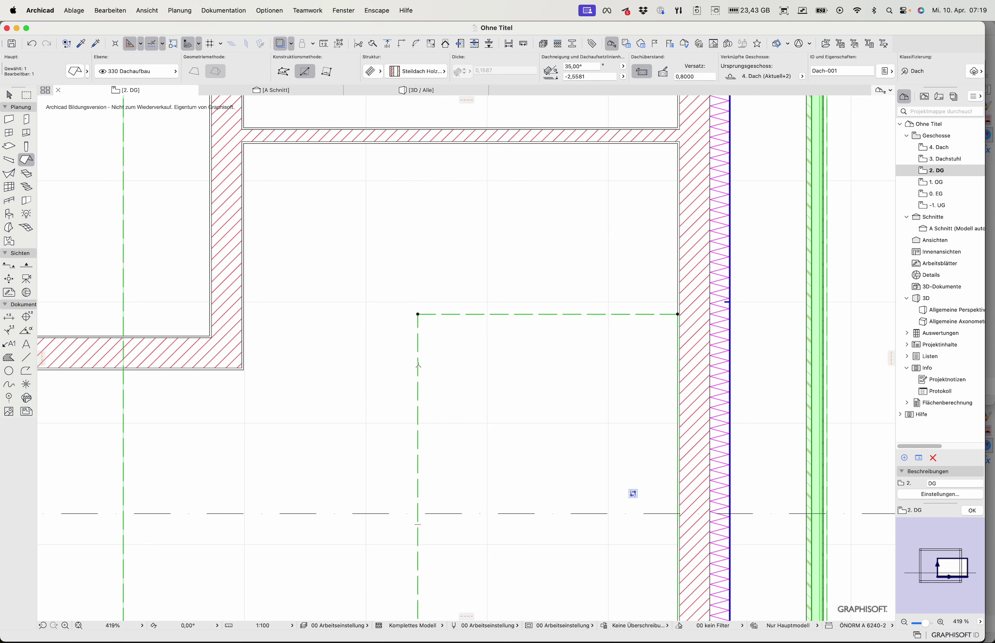
Step: Set the opening's ridge-side edge to vertical as well, and check the cutout in the 3D perspective
click(418, 365)
click(363, 310)
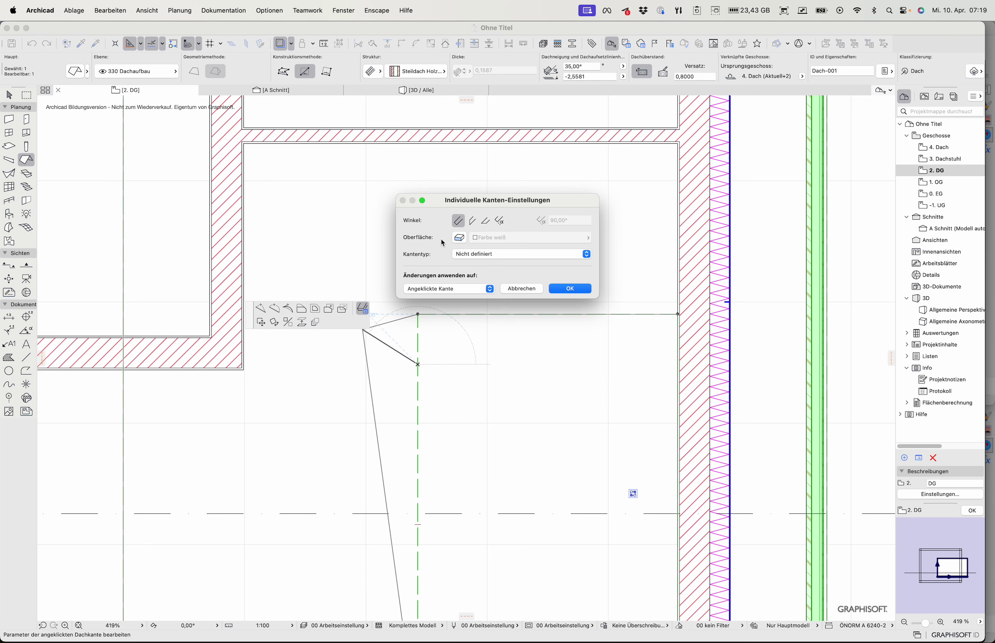
click(472, 220)
click(564, 289)
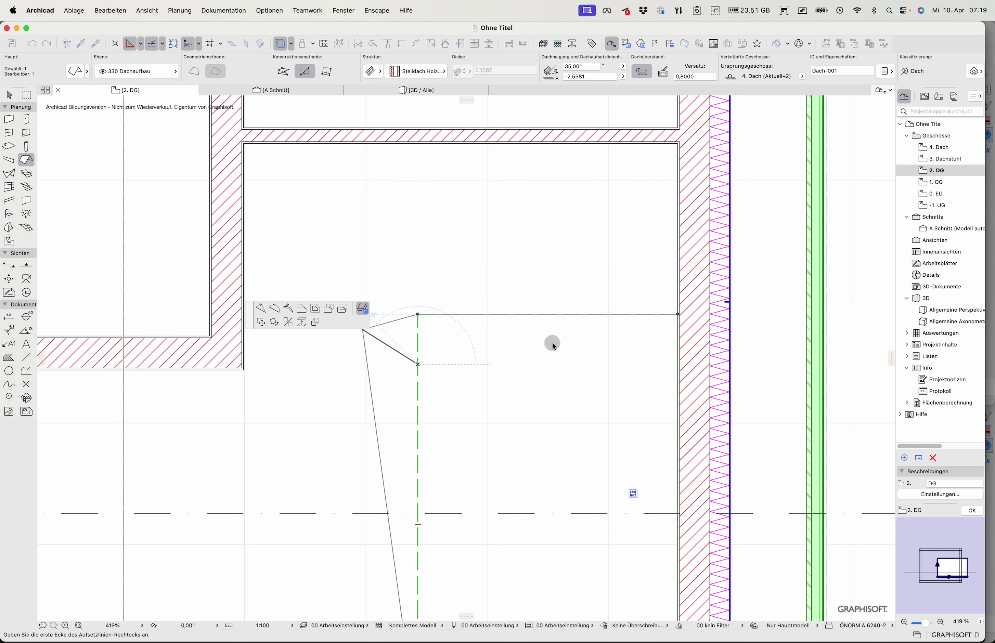
click(553, 345)
scroll(748, 398, down, 5)
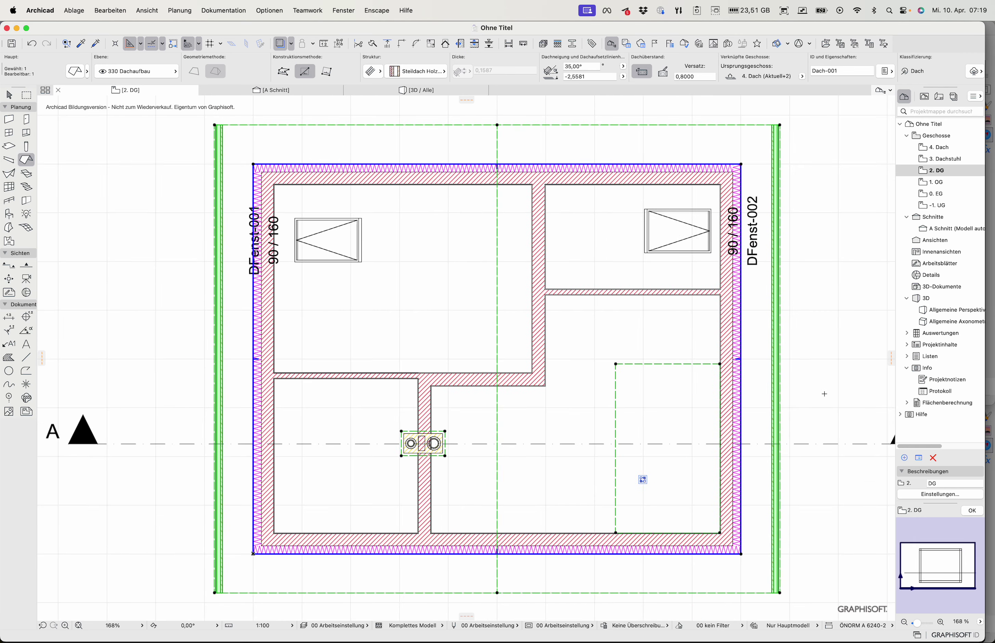
key(F5)
shift+middle_drag(715, 373, 311, 335)
key(super+F5)
scroll(312, 335, down, 5)
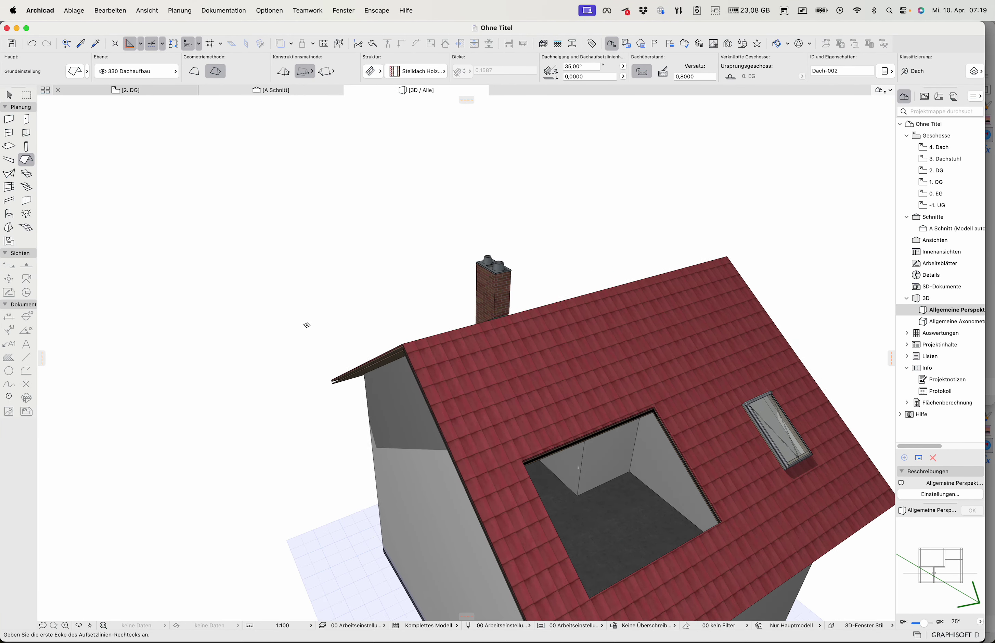
Step: In the 2. DG floor plan, draw an L-shaped wall along the roof opening's outline, using the existing AW 25 HLZ exterior wall's settings
click(172, 89)
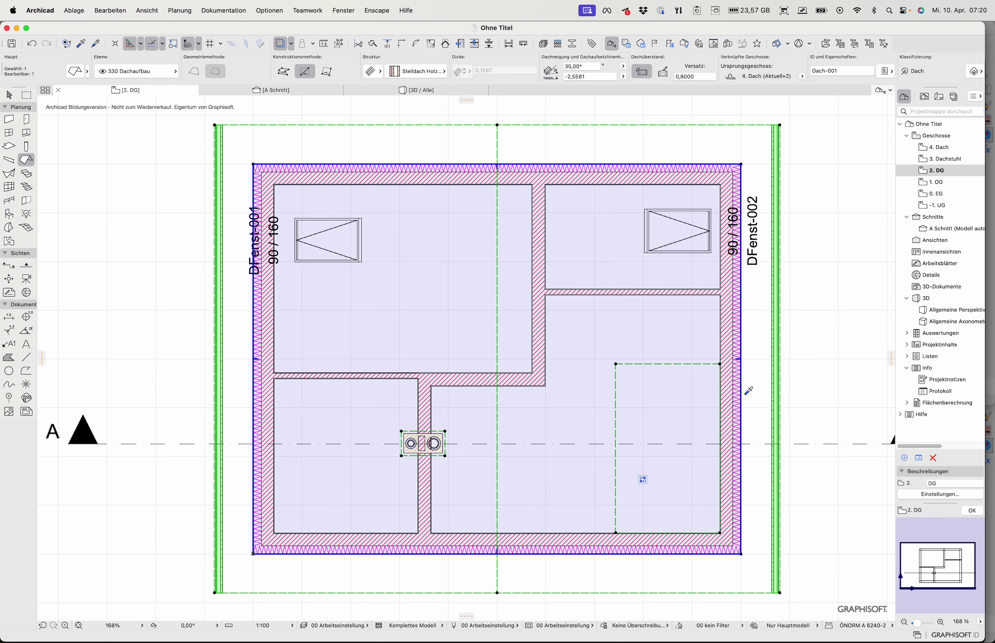
alt+click(741, 272)
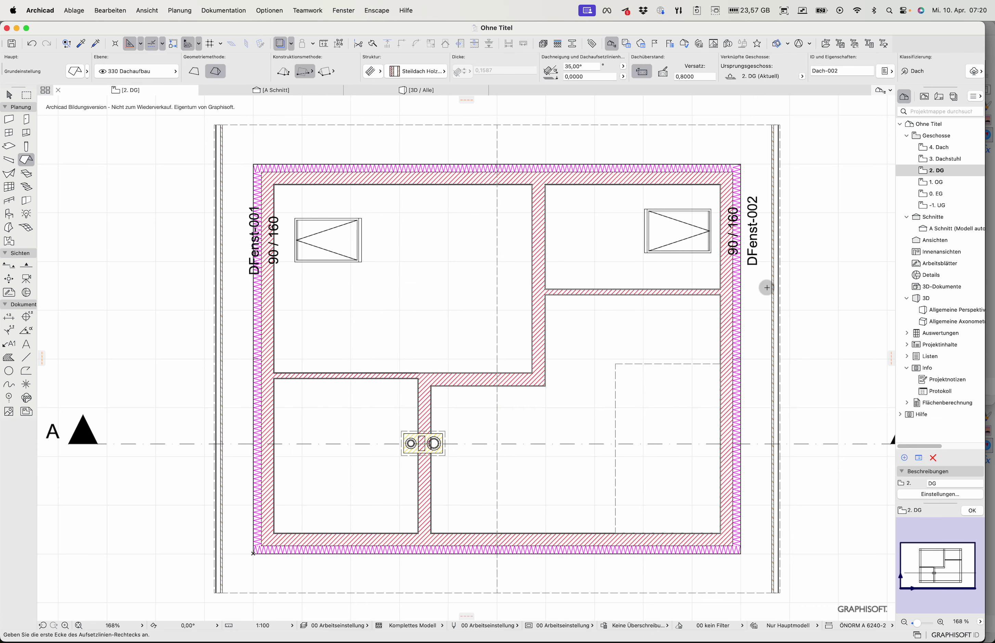
click(719, 363)
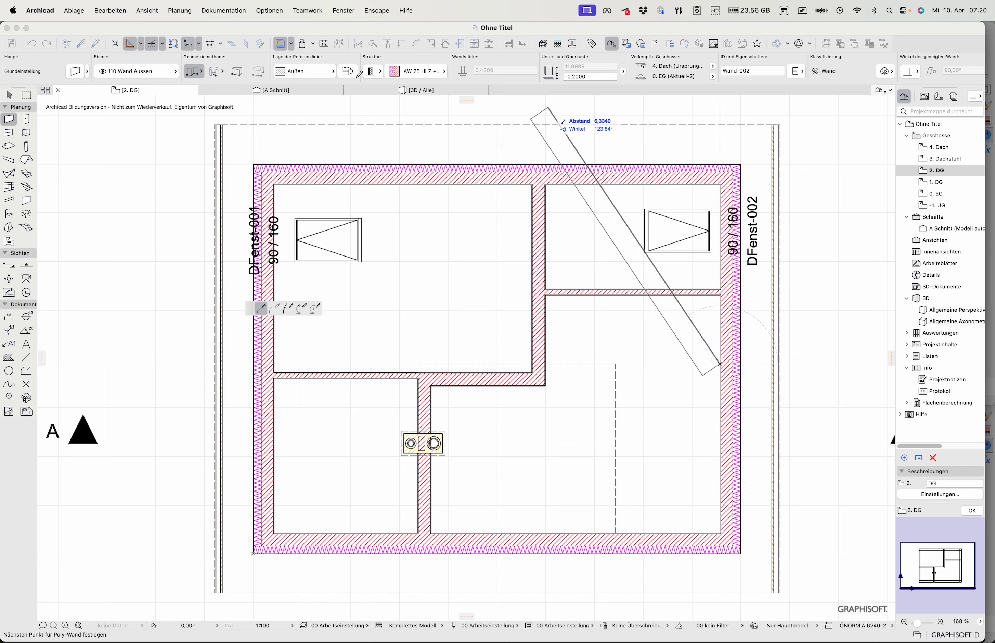
click(614, 364)
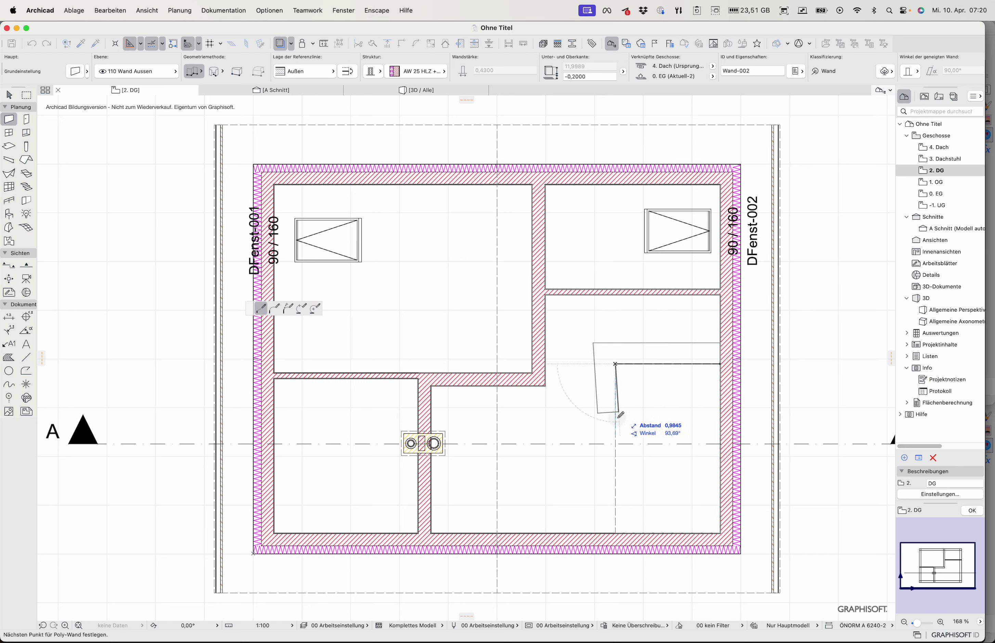
double_click(616, 534)
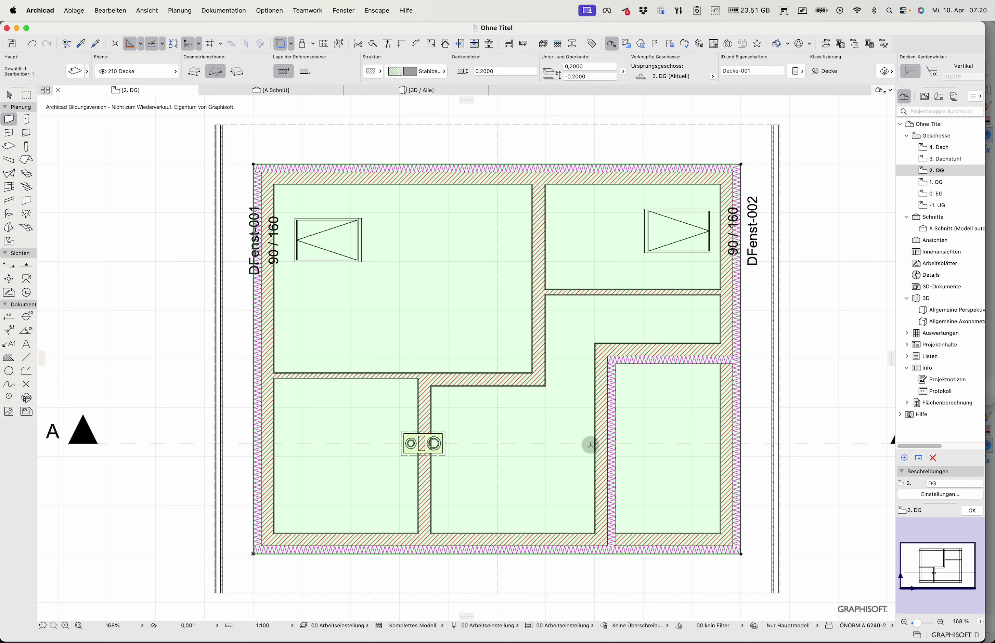
Step: Select the roof and offset the large opening's ridge-side edge slightly inward, away from the new wall
shift+click(643, 480)
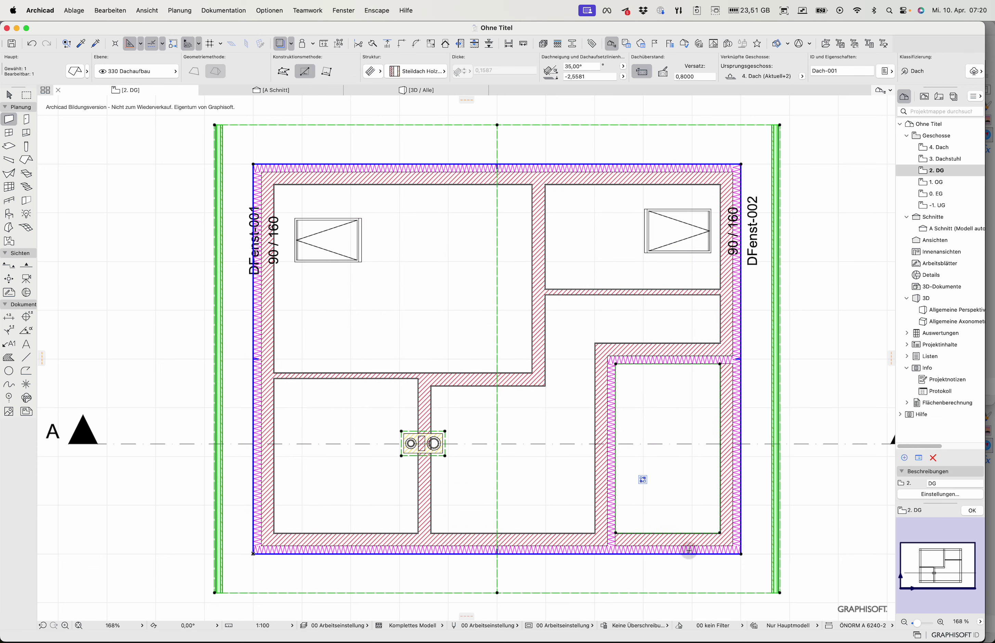
click(617, 399)
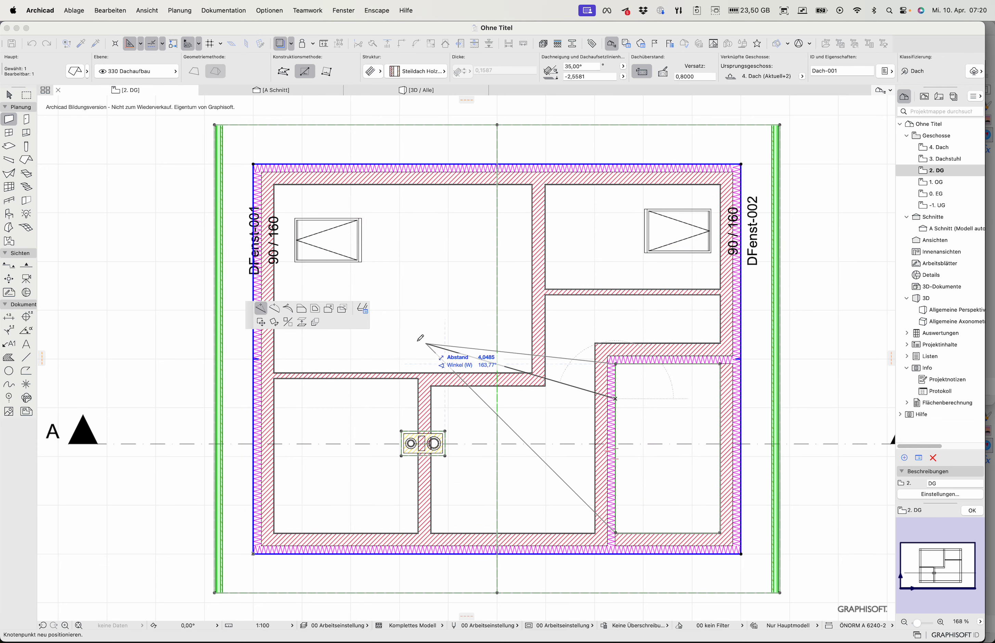
click(306, 310)
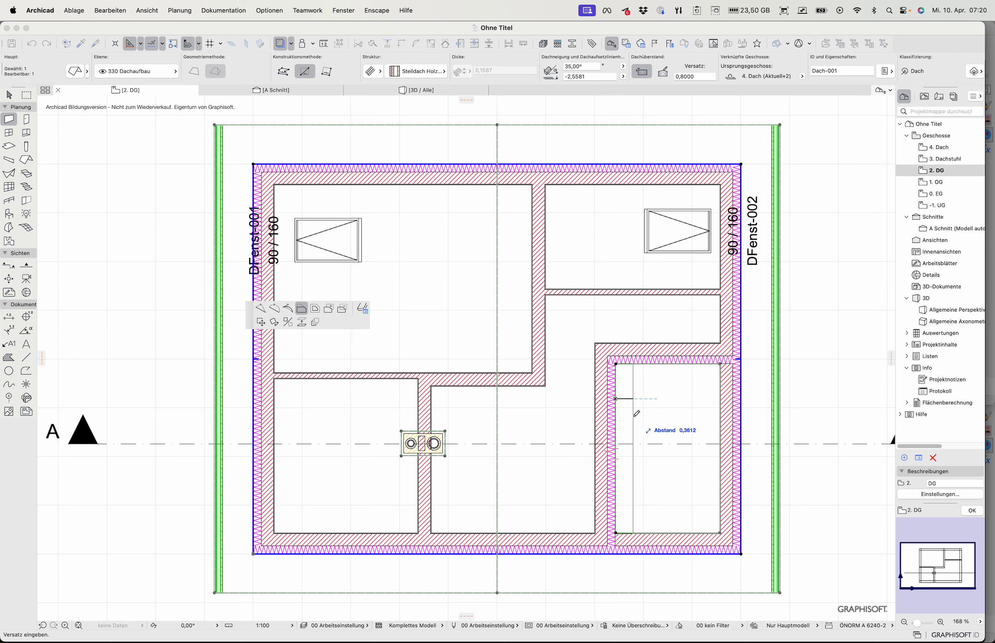
click(626, 408)
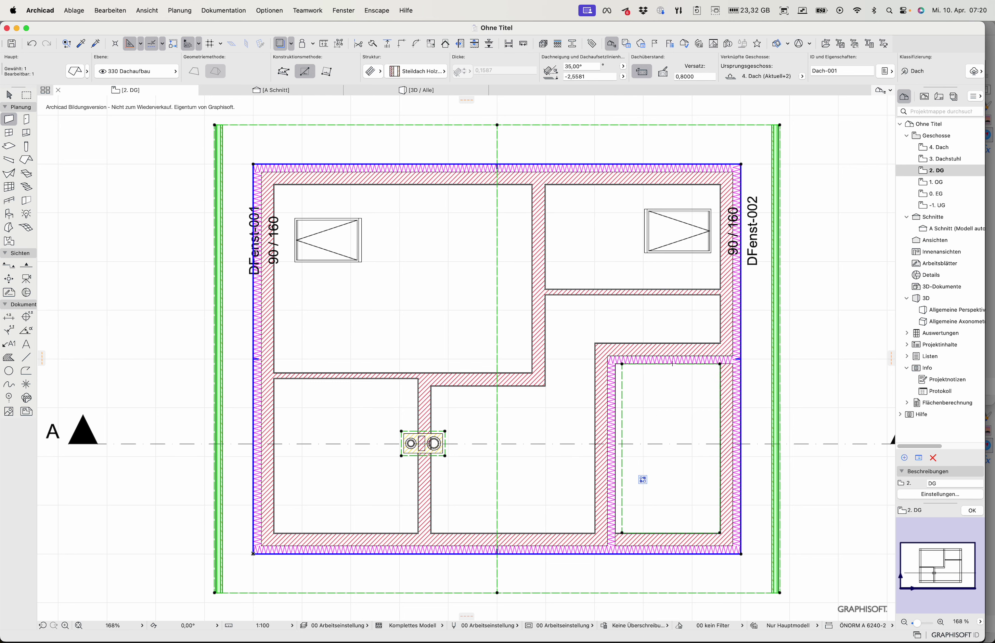
key(Escape)
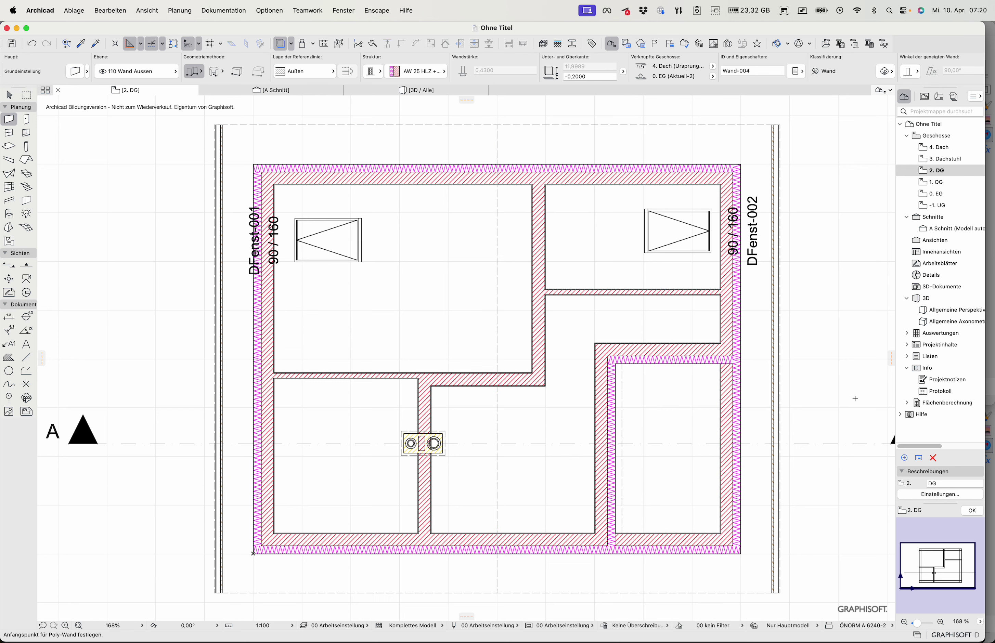
Step: In 3D, trim the two new walls around the opening to the roof and check the result from the chimney side
key(F3)
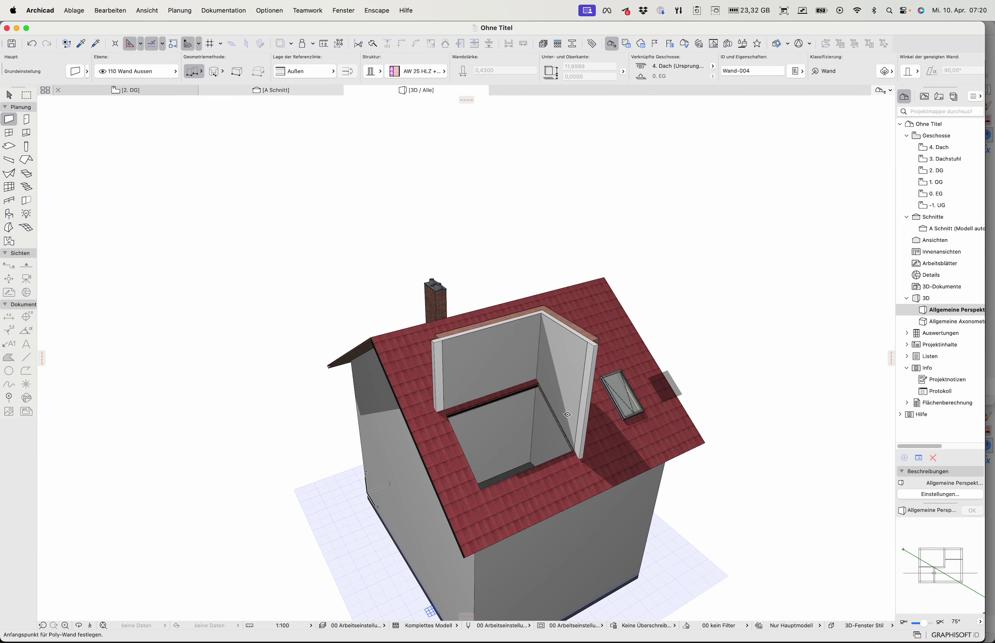
shift+click(501, 372)
shift+click(569, 365)
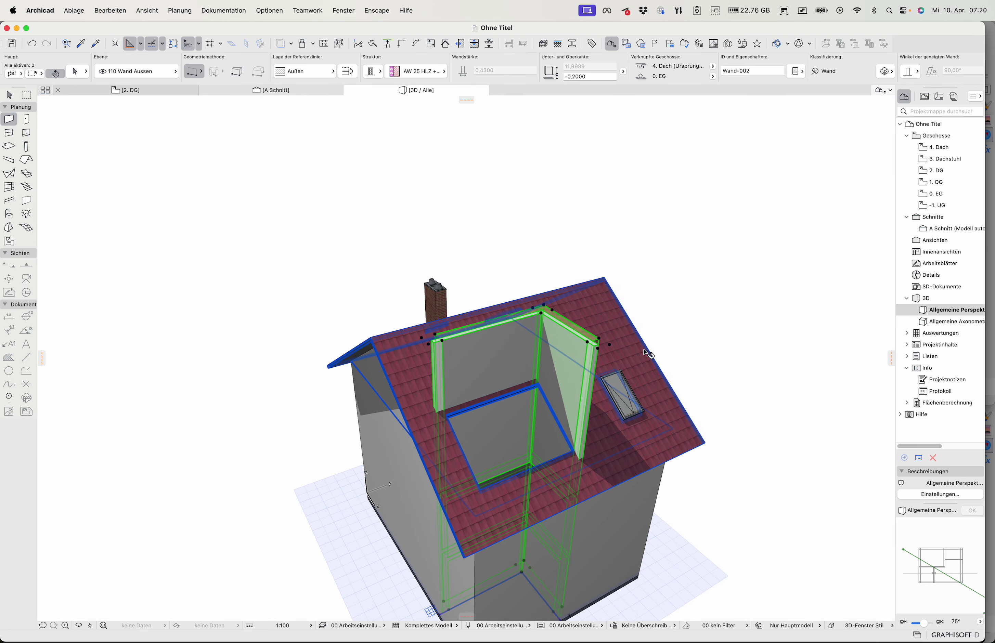
shift+click(644, 360)
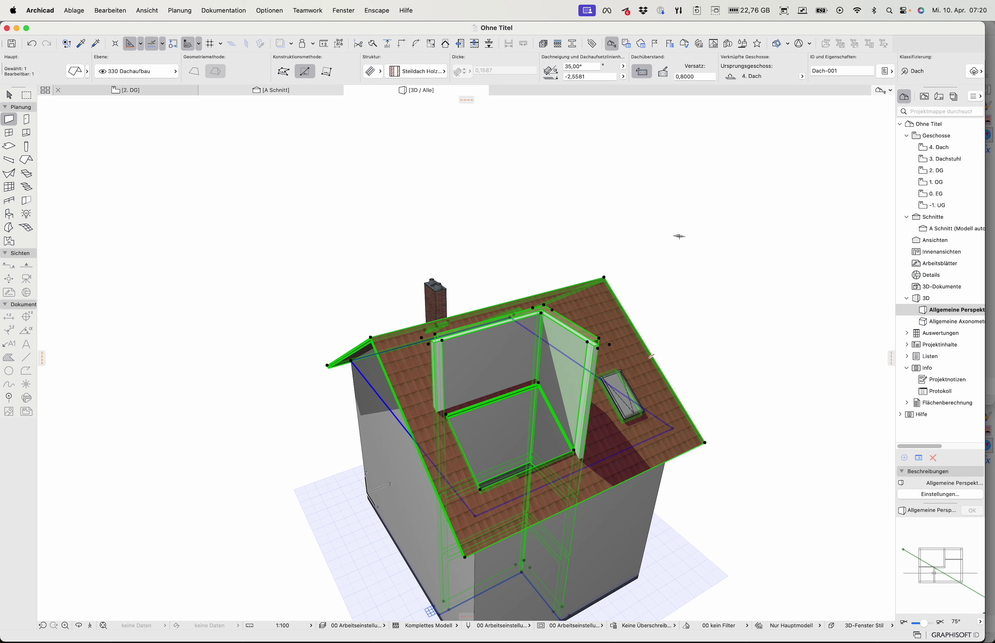
right_click(674, 228)
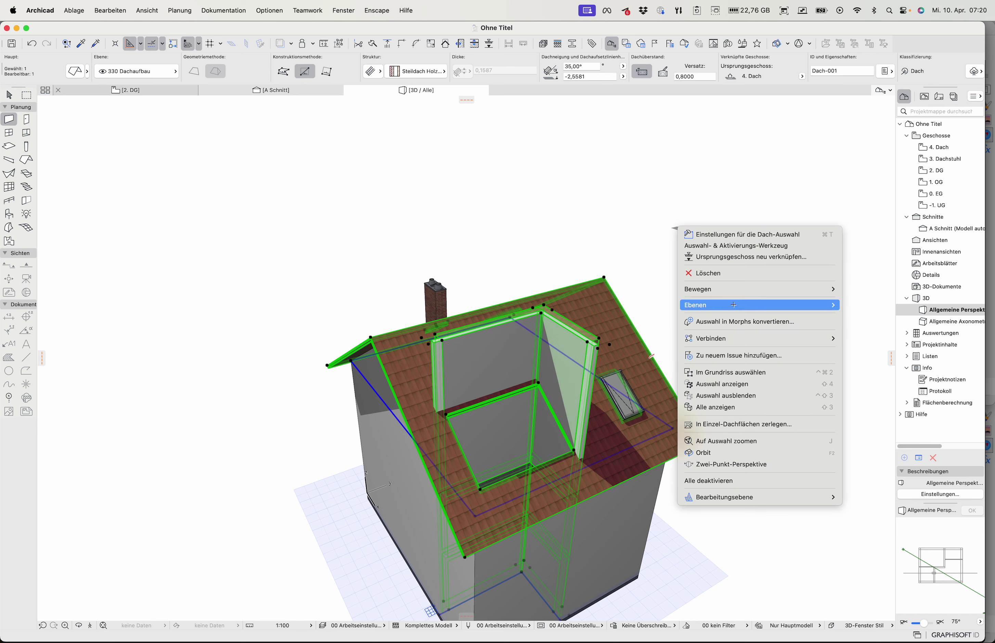
mouse_move(739, 340)
click(885, 343)
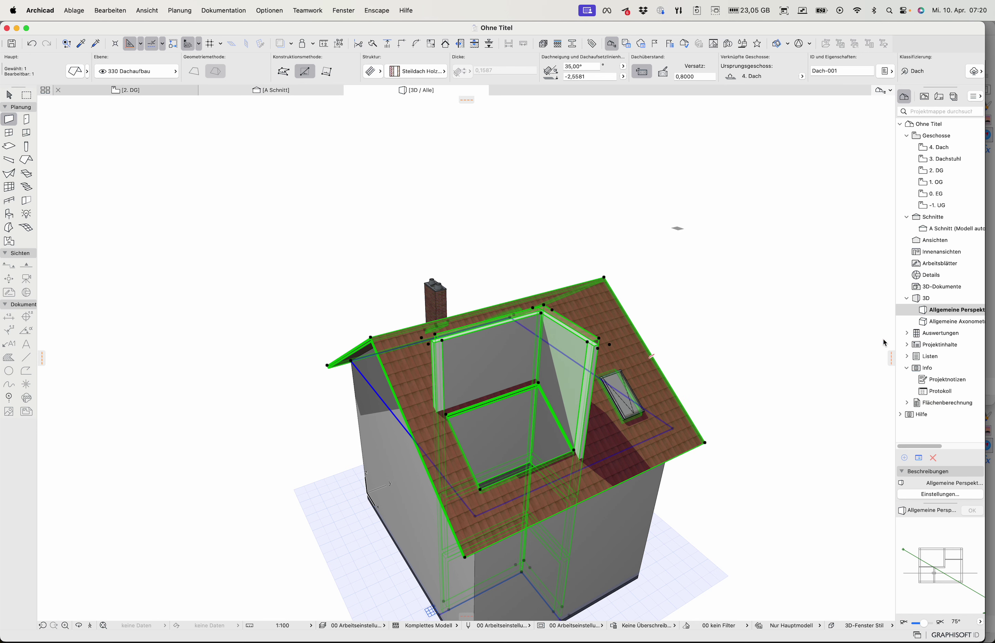
click(552, 270)
key(Escape)
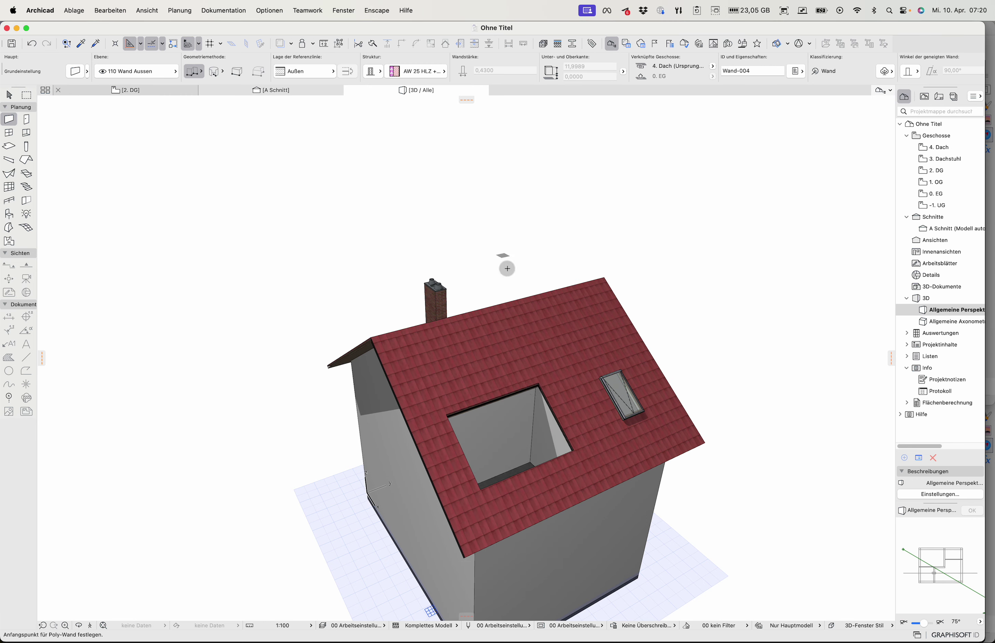
shift+middle_drag(629, 391, 474, 615)
shift+middle_drag(441, 450, 563, 445)
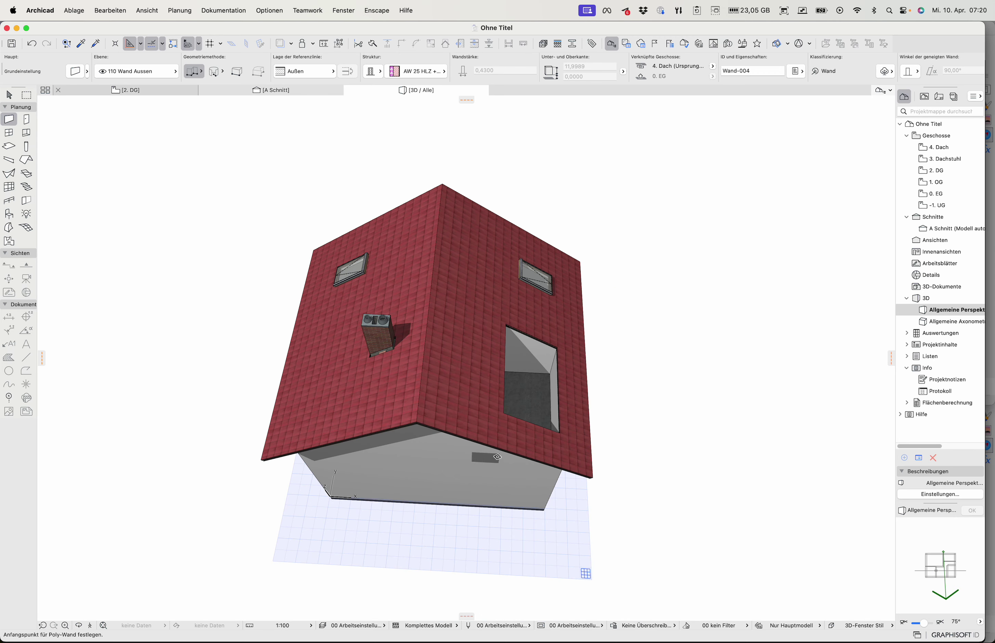
Step: Replace the skylight on the chimney side of the roof with the Tonnendachgaube 27 barrel-roof dormer
shift+middle_drag(455, 432, 251, 610)
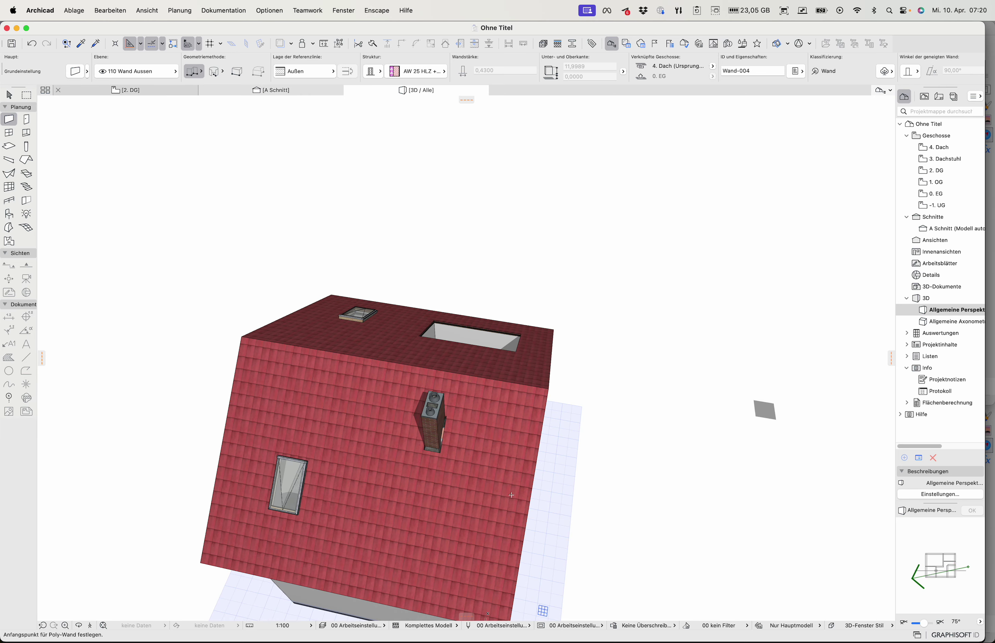
click(292, 511)
key(super+t)
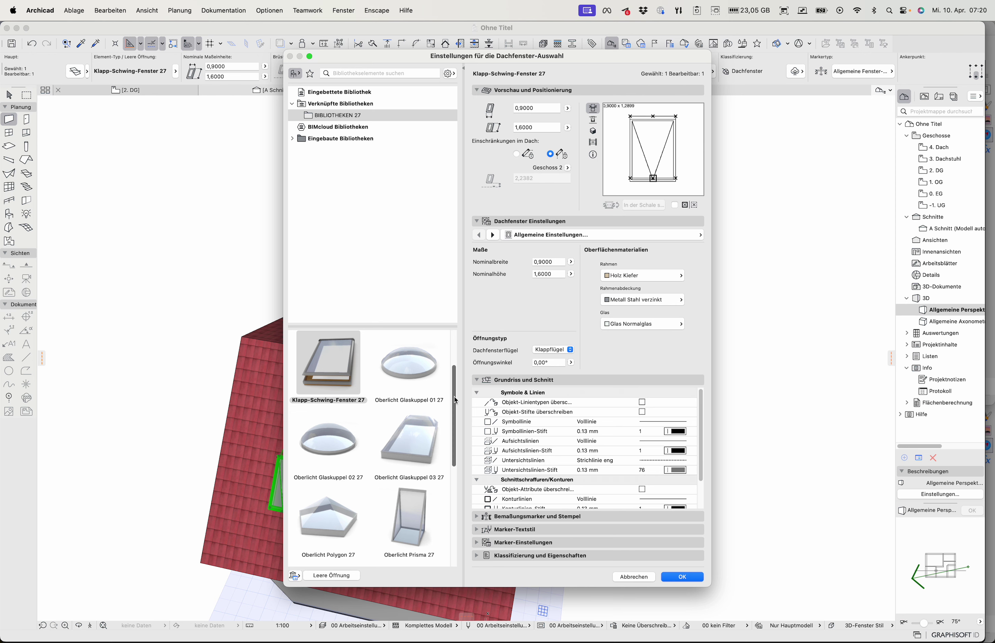
scroll(443, 460, down, 5)
click(410, 528)
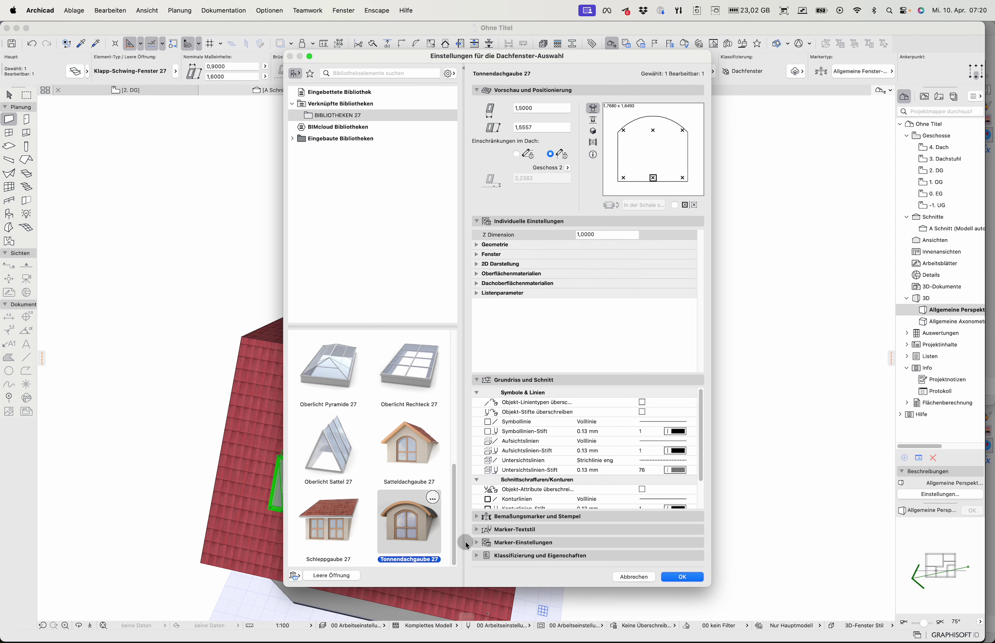
click(675, 579)
key(Escape)
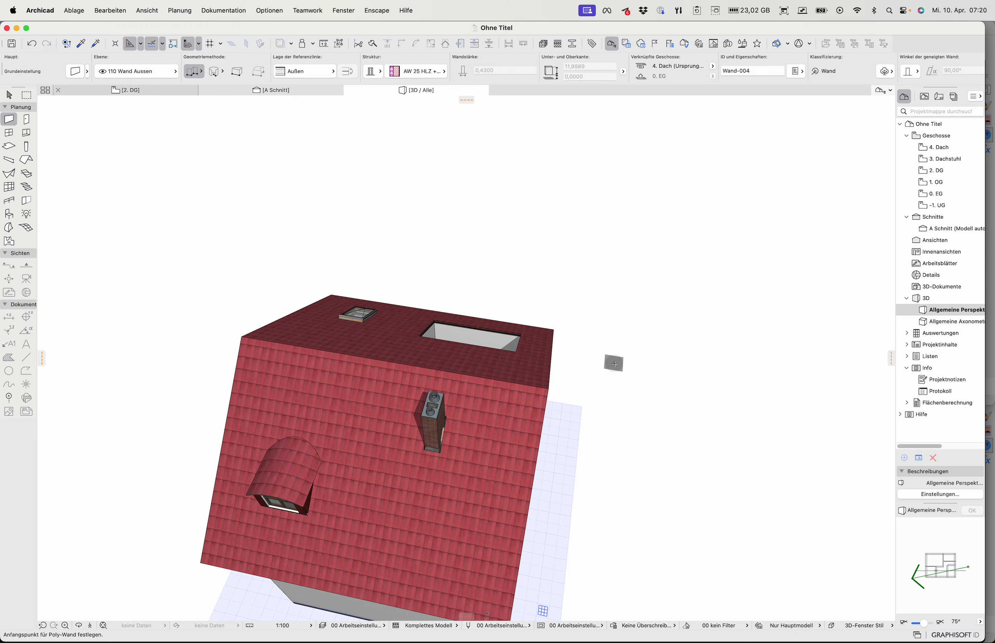
Step: Isolate the gable roof with its dormer, skylight and openings in 3D and examine it from the gable side
shift+middle_drag(546, 444, 338, 446)
click(337, 446)
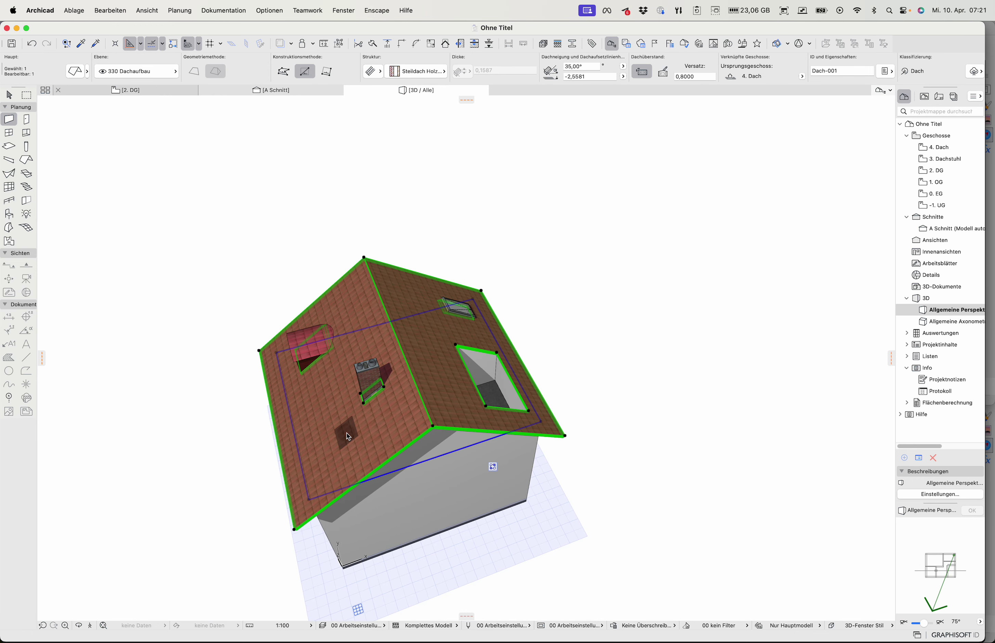
key(F5)
key(Escape)
shift+middle_drag(489, 515, 409, 449)
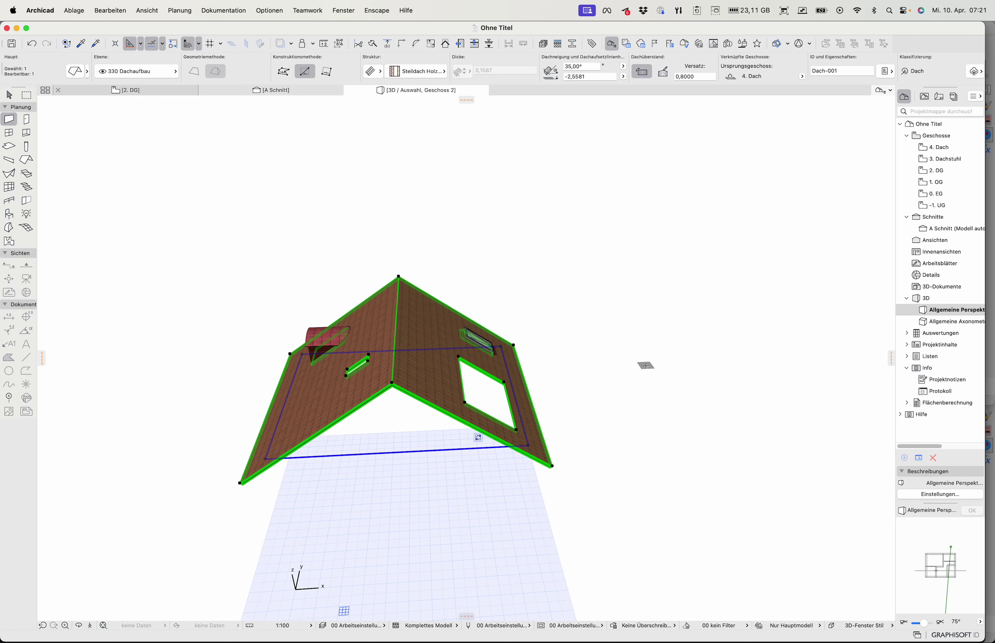
Step: Select the roof in the 2. DG floor plan and open the RoofMaker roof truss assistant (Dachstuhlassistent) for it
key(Escape)
click(178, 92)
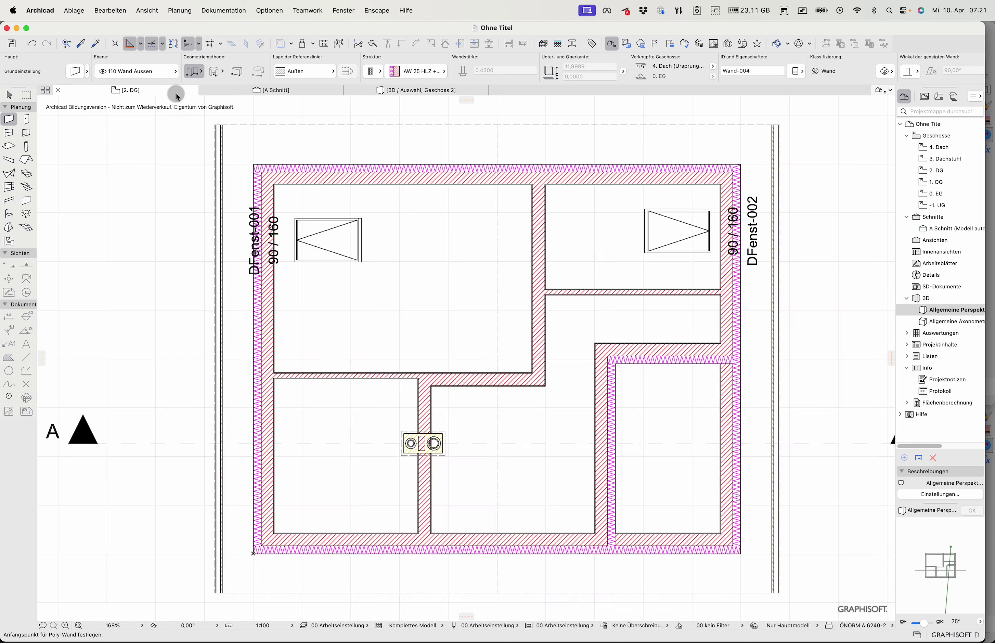
shift+click(778, 171)
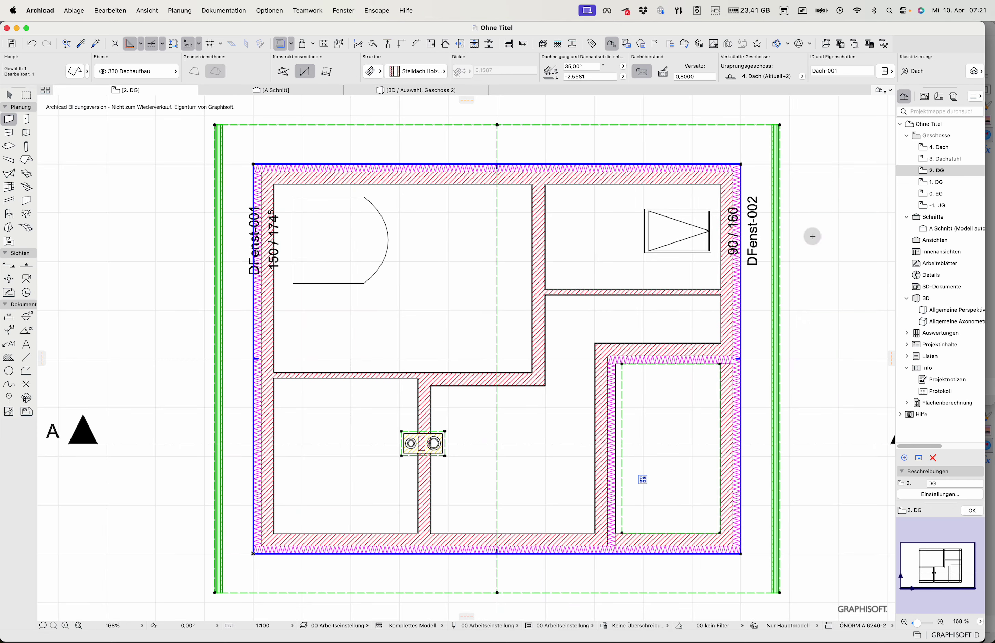
scroll(765, 354, down, 2)
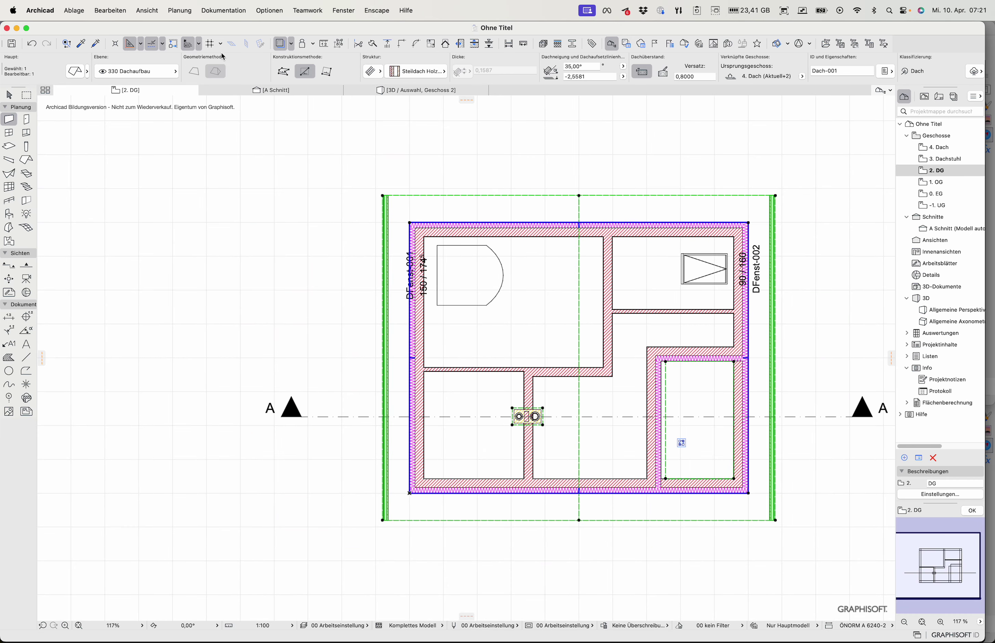
click(182, 12)
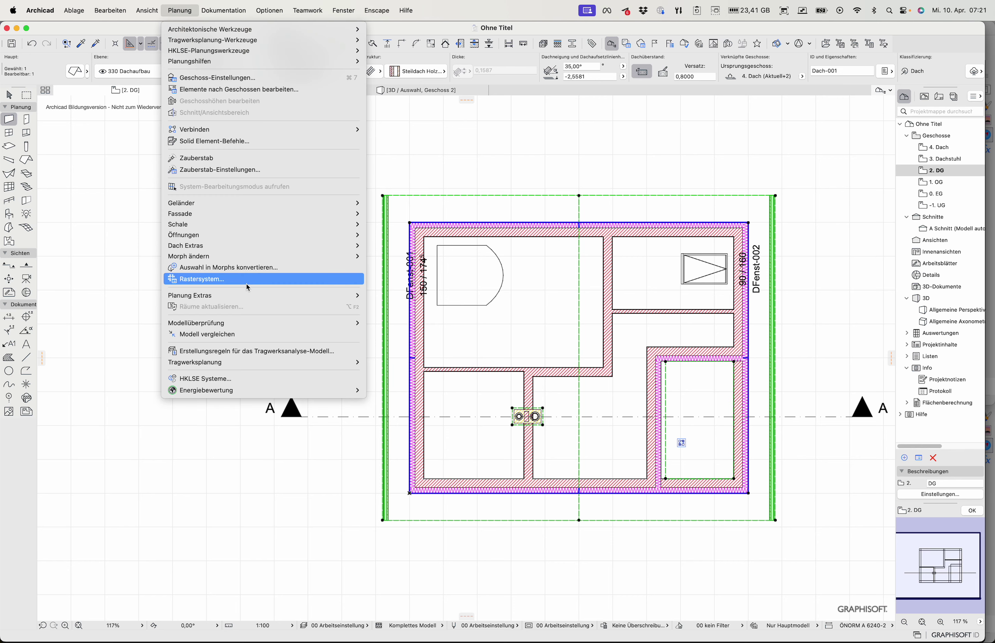
mouse_move(252, 248)
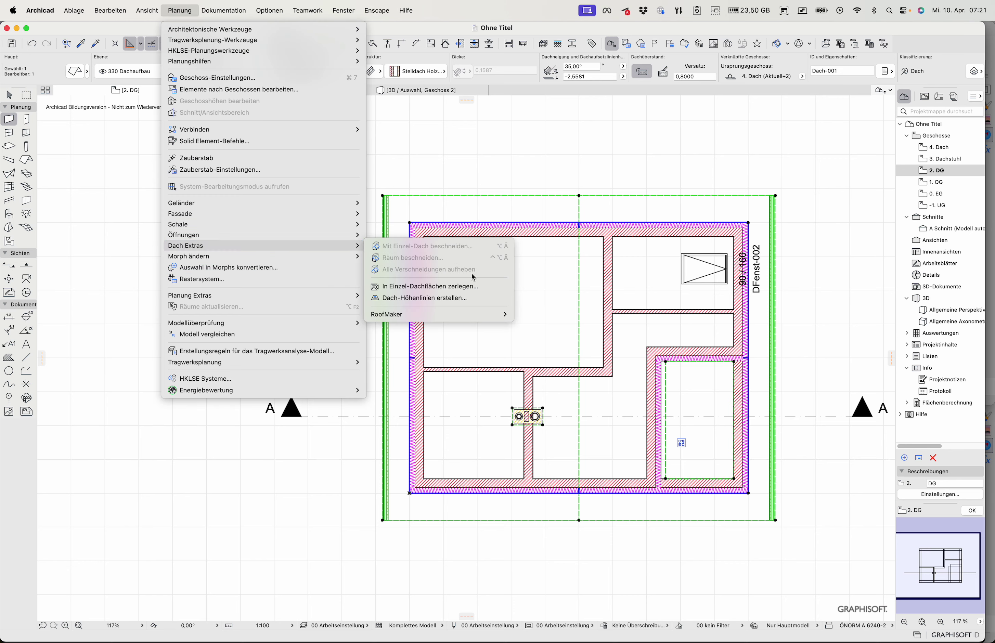
mouse_move(465, 317)
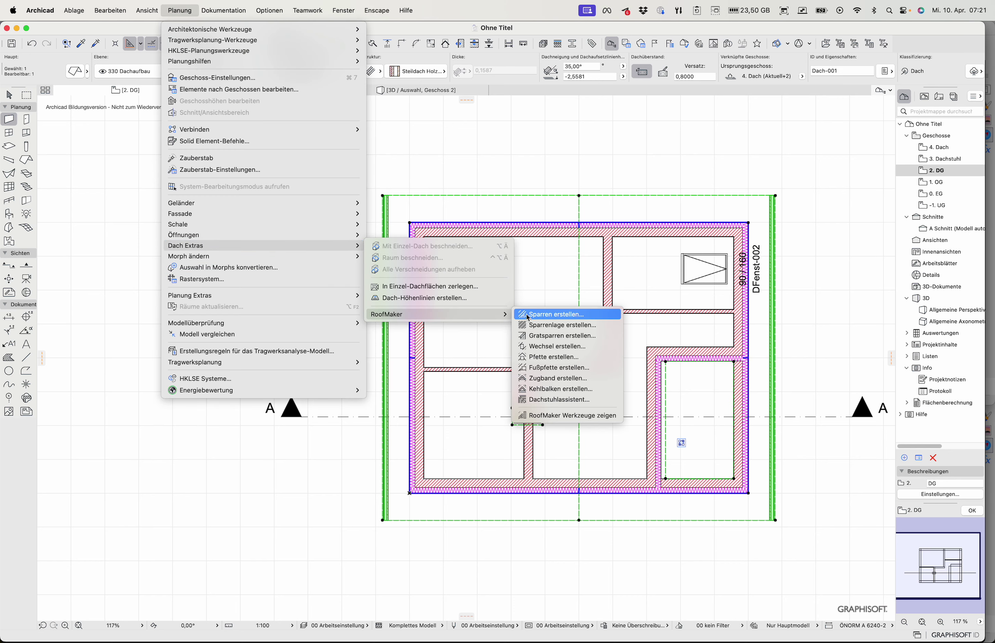
click(561, 400)
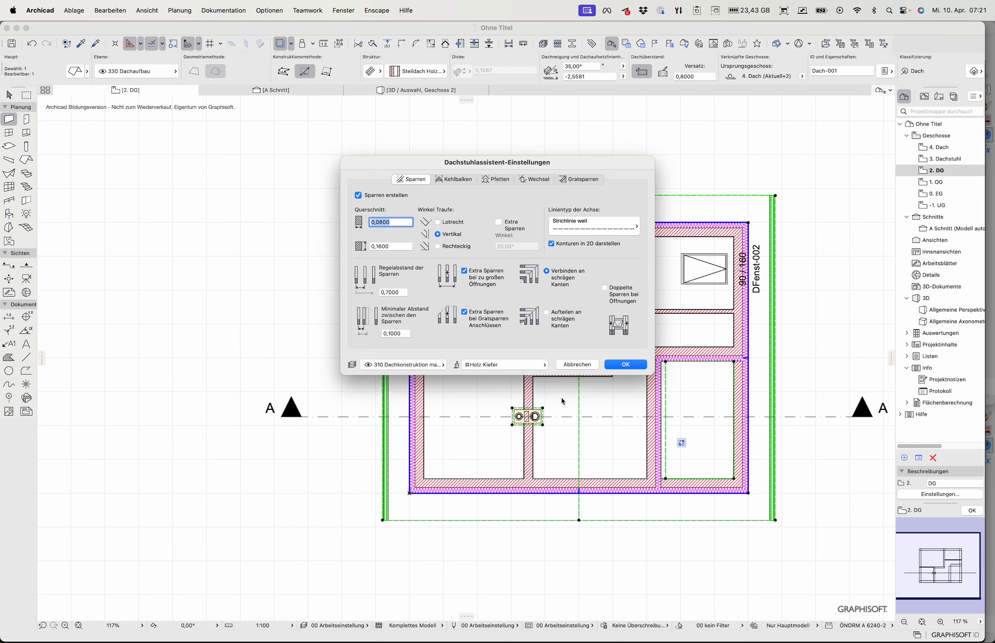
Step: Set the rafter cross-section to 0.10 × 0.18 m with the Lotrecht eave angle, and turn off the collar beams (Kehlbalken)
click(378, 222)
text(1)
click(394, 245)
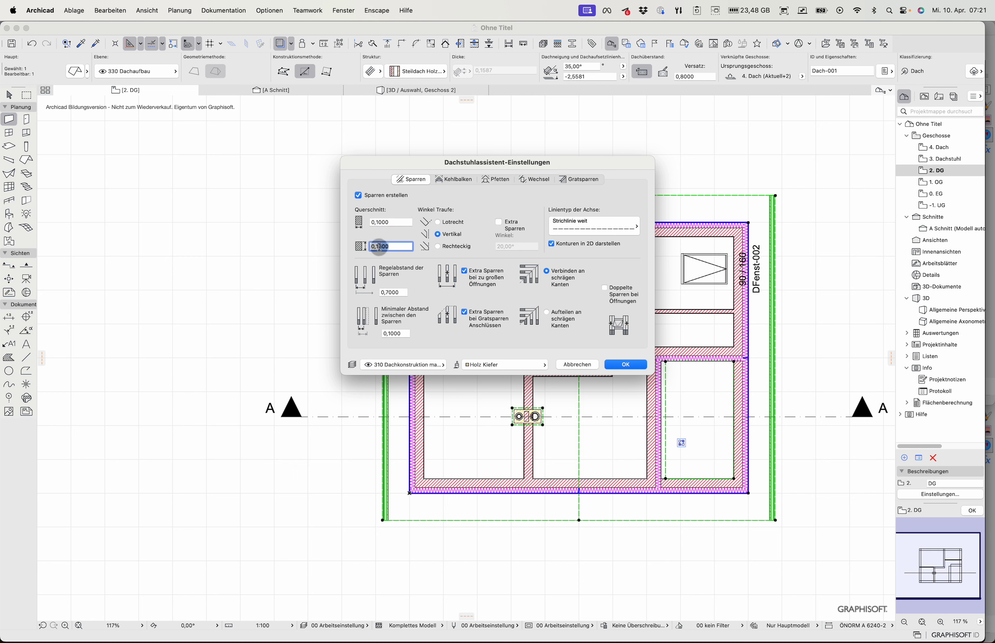
text(18)
click(445, 224)
click(455, 180)
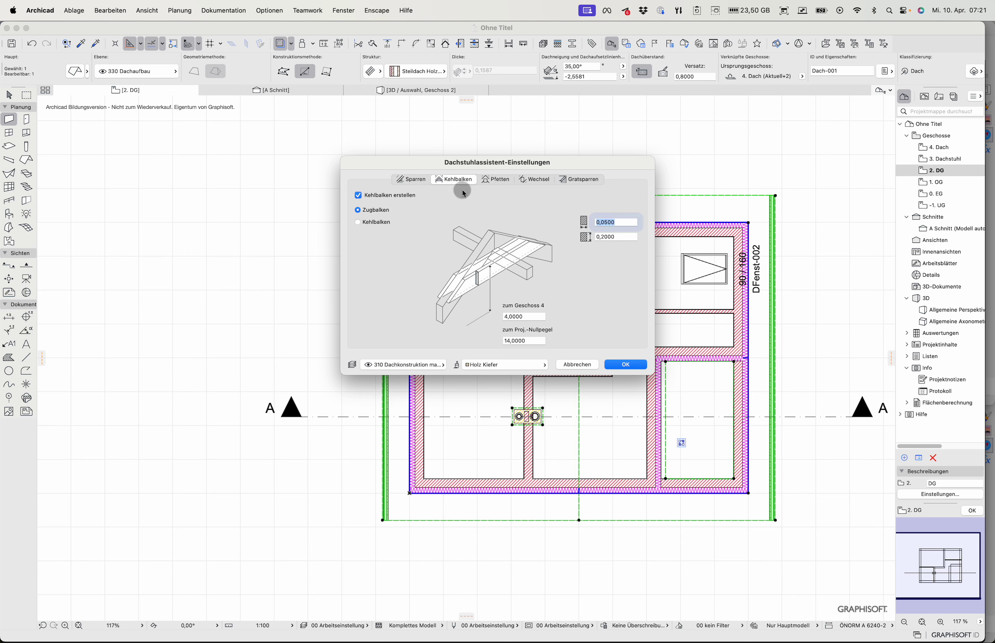
click(365, 200)
Step: Size the ridge purlin (Firstpfette) at 0.18 × 0.32 m and turn off placing it between the rafters
click(494, 180)
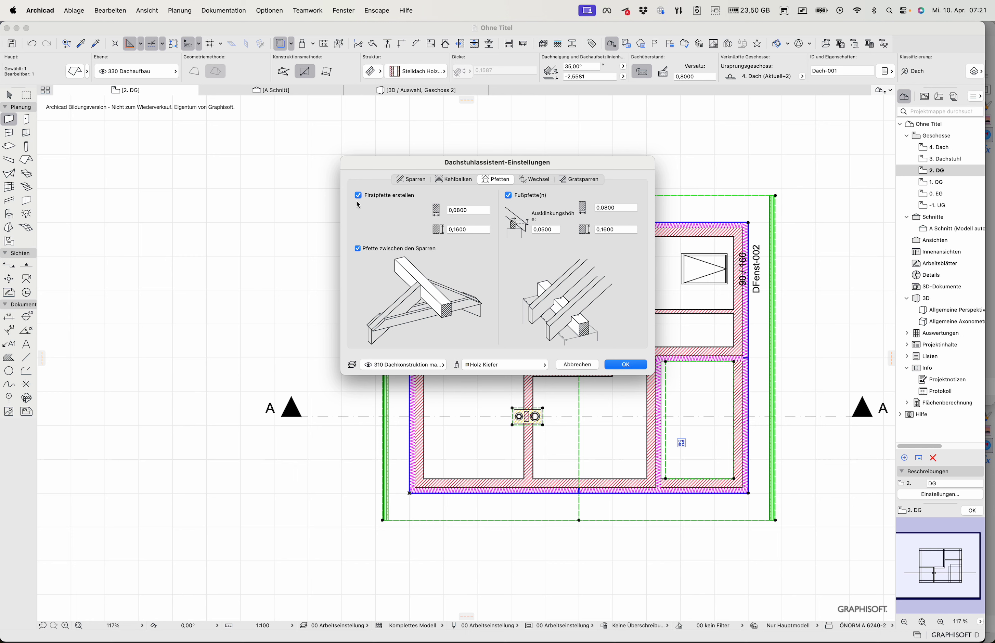
click(357, 249)
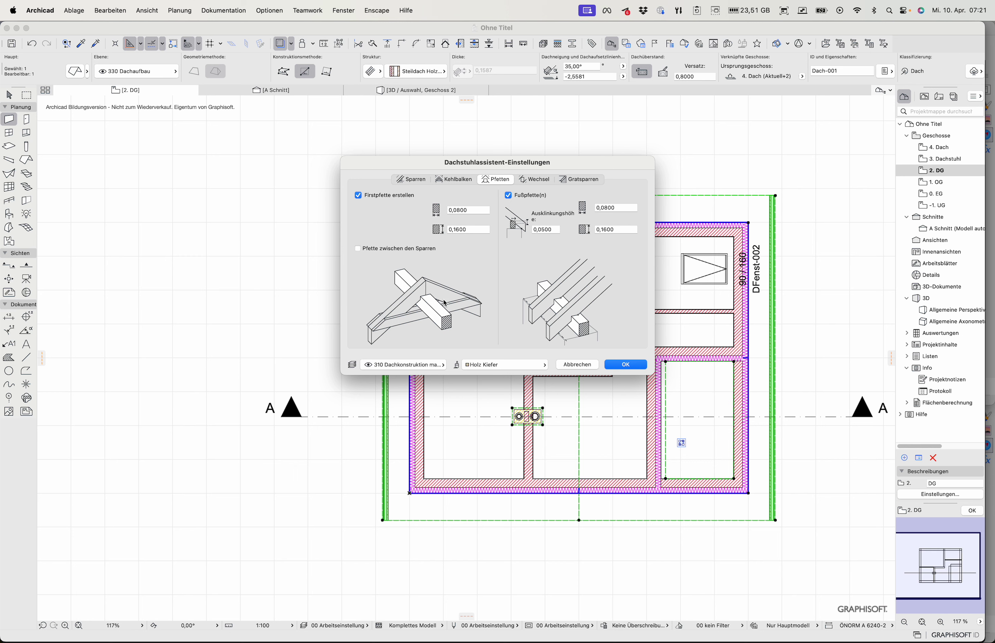
click(452, 211)
text(0,18)
double_click(473, 228)
text(3200)
Step: Set the foot purlins (Fußpfetten) to 0.22 m wide and 0.32 m high
double_click(604, 208)
text(0800)
text(22)
double_click(616, 230)
text(32)
Step: Turn off the hip rafters (Gratsparren) and generate the roof truss, keeping the trimmer settings
click(536, 179)
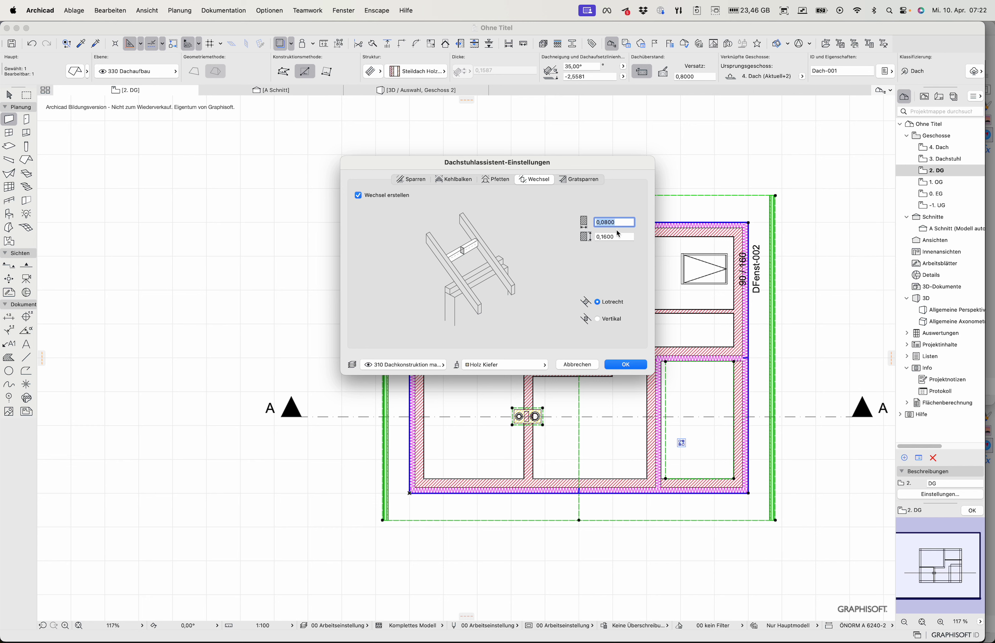
click(584, 179)
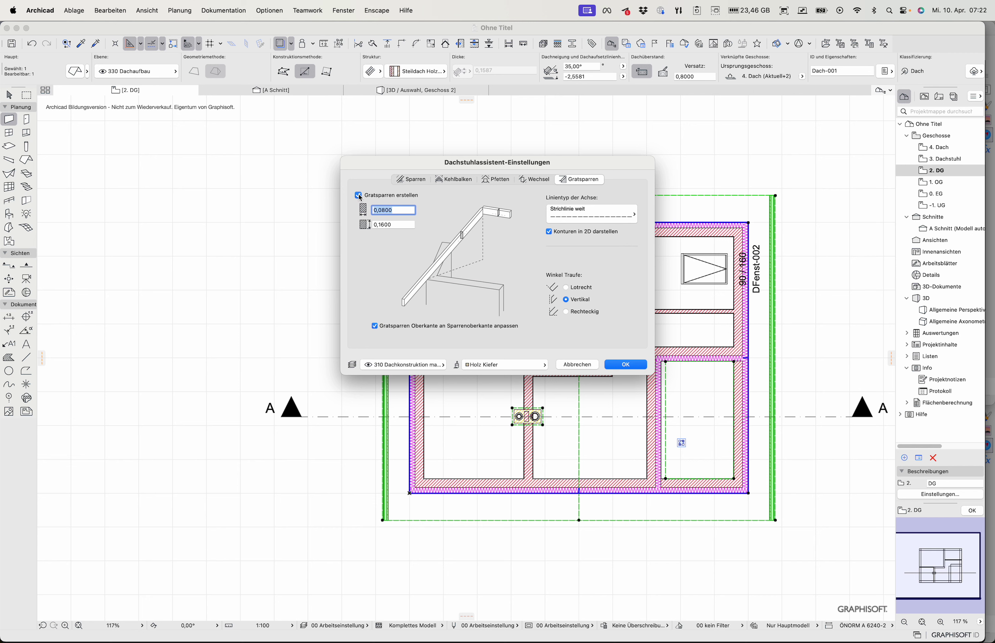
click(358, 195)
click(624, 364)
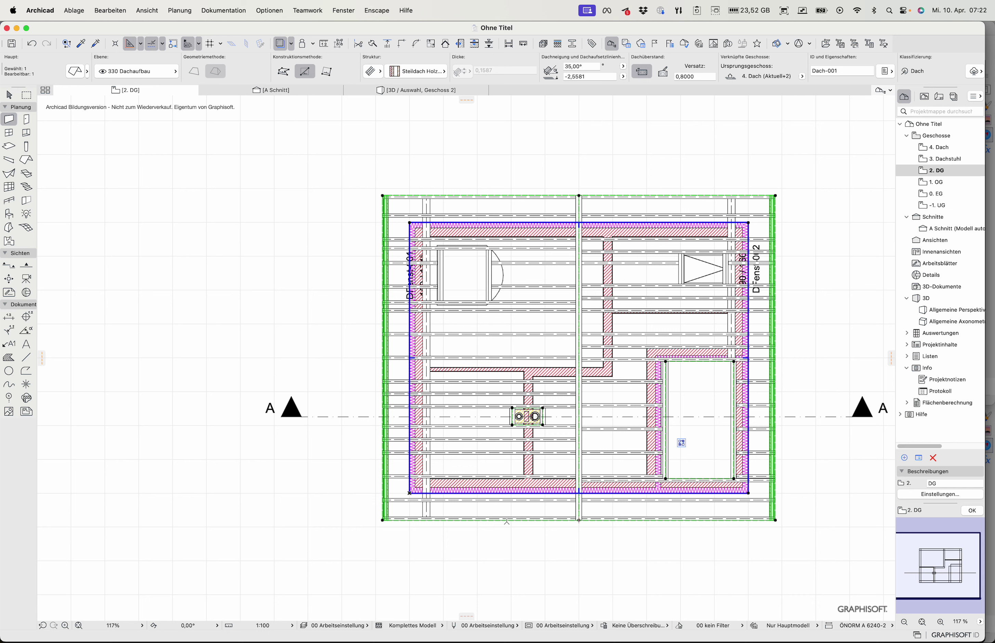
key(Escape)
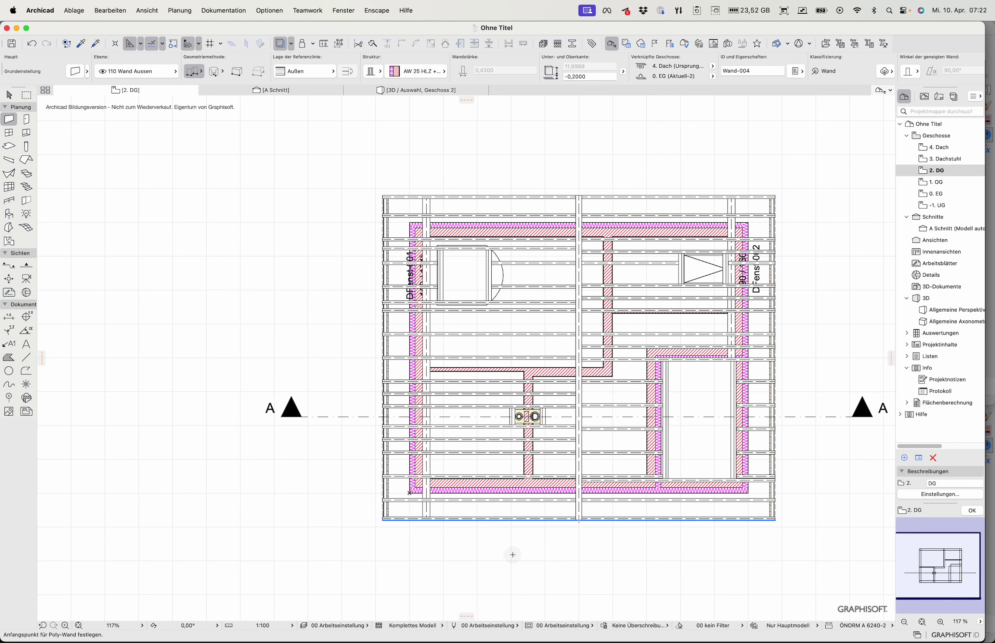
Step: Select the rafters and purlins in section A and set their home story to 3. Dachstuhl
click(284, 96)
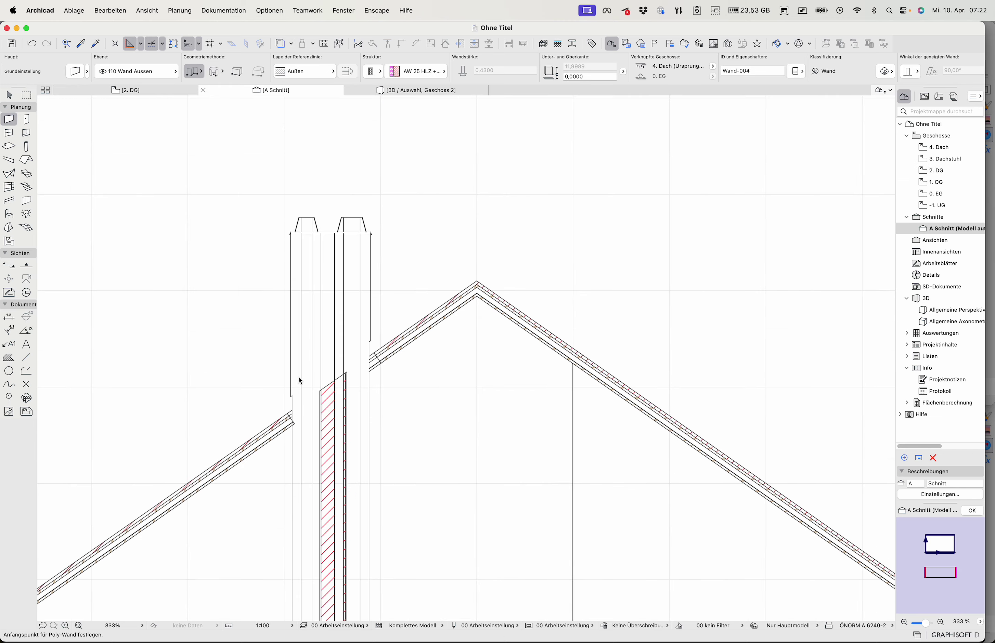
scroll(321, 531, up, 3)
scroll(321, 531, down, 3)
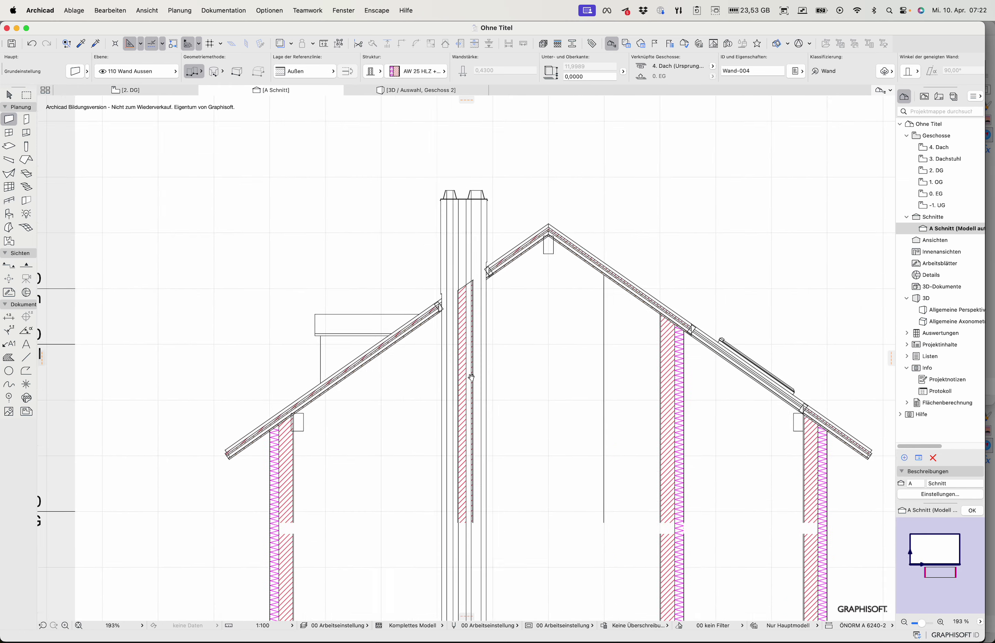
scroll(268, 434, up, 10)
scroll(254, 444, up, 4)
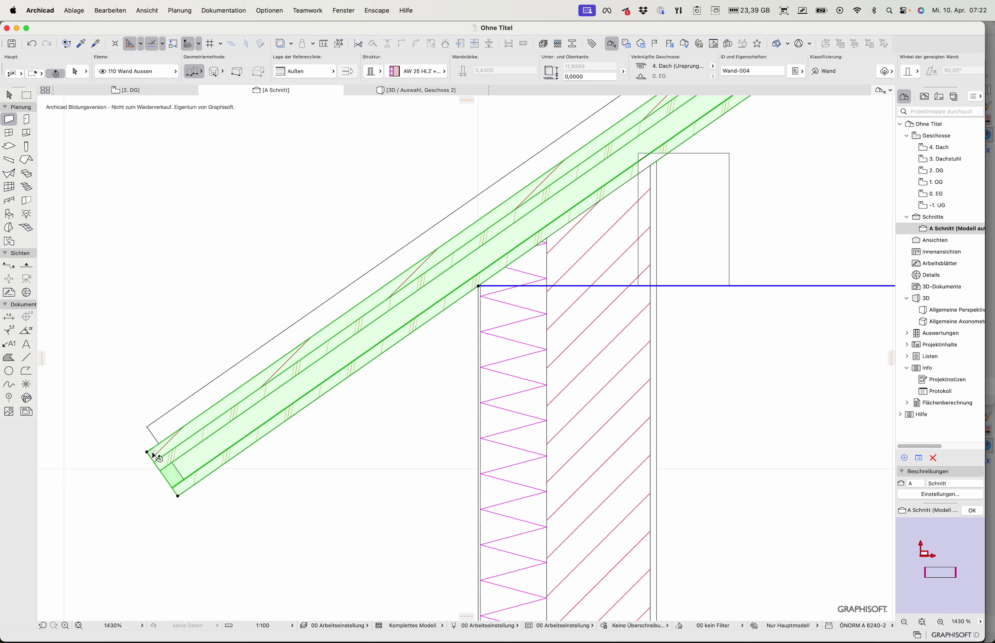
shift+click(163, 464)
click(149, 417)
click(151, 422)
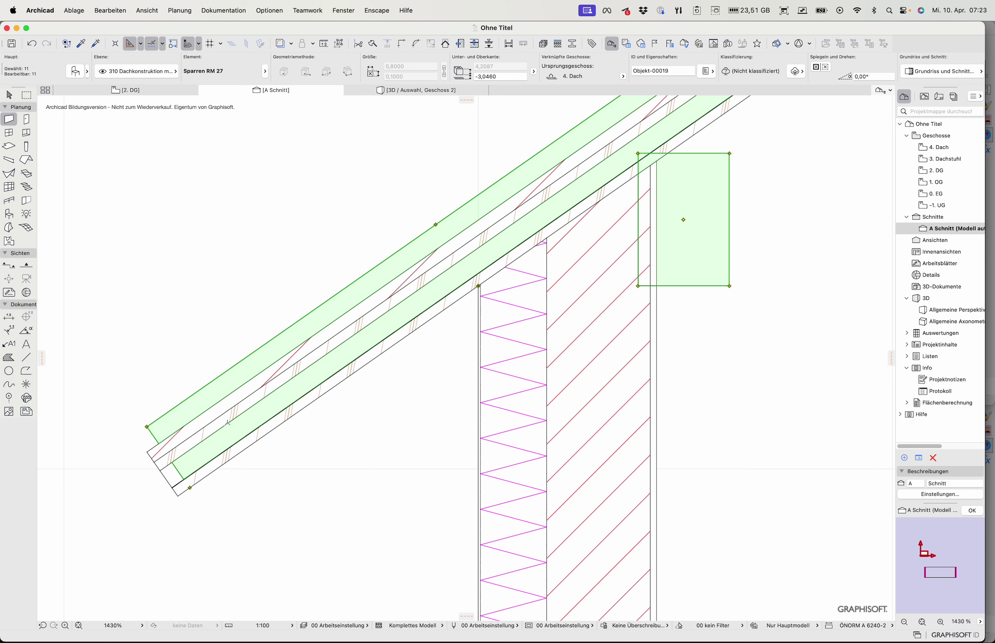
scroll(247, 490, down, 10)
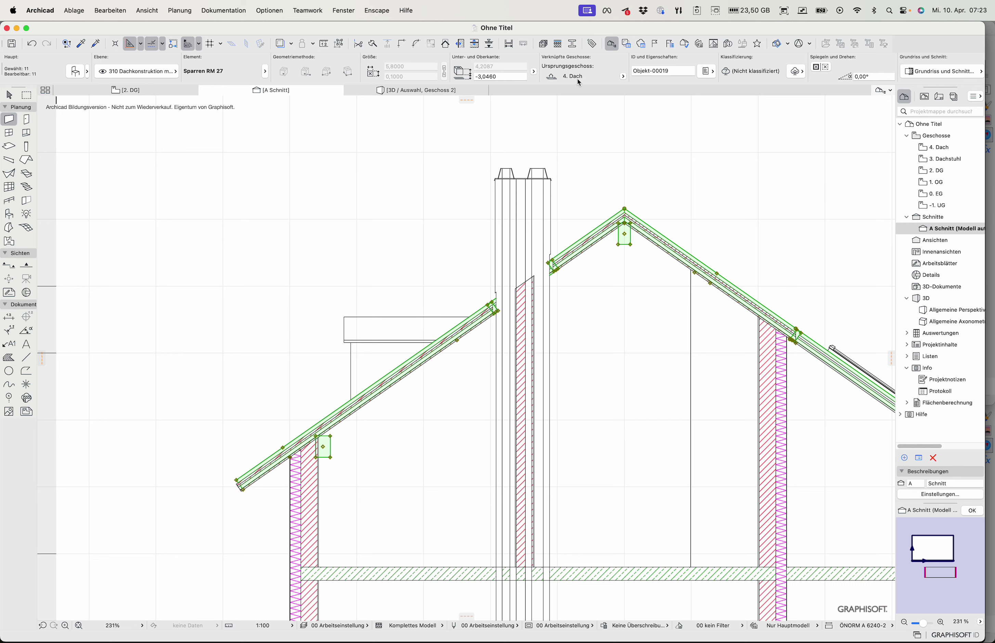
click(622, 77)
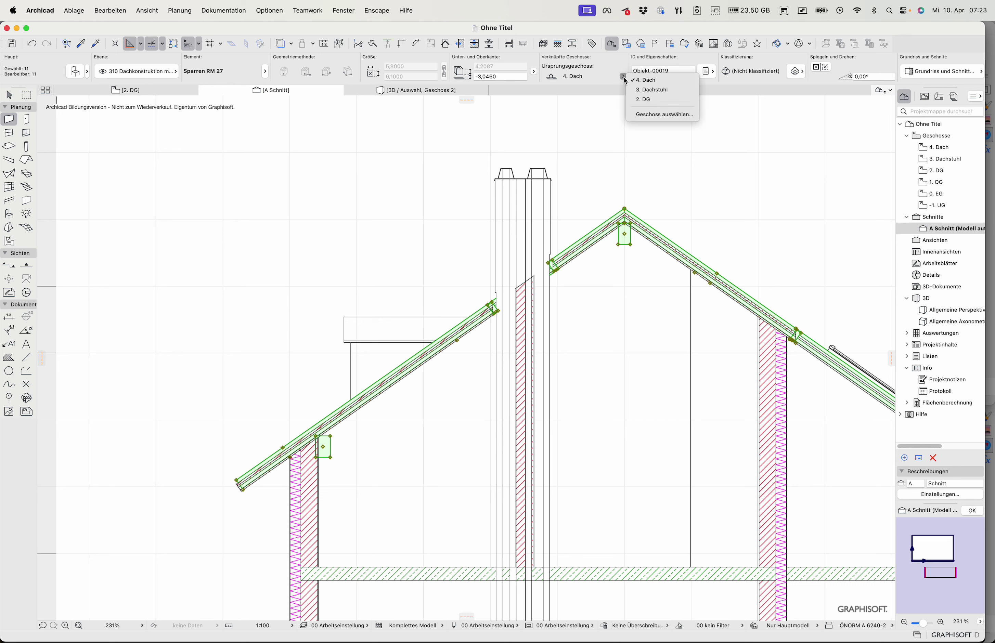
click(640, 90)
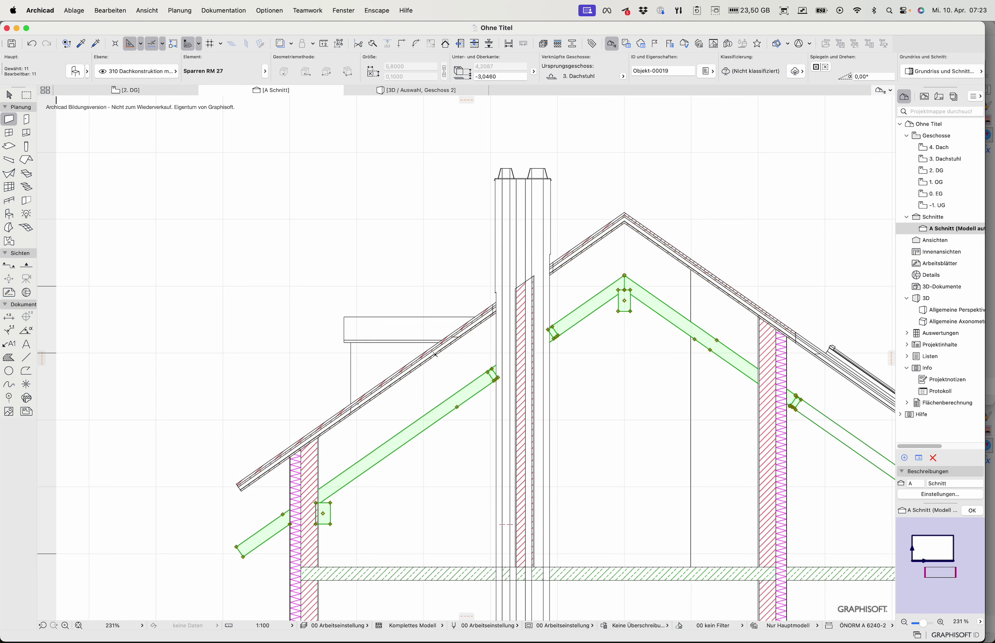
Step: Move the selected rafters and purlins vertically upward to sit against the underside of the roof covering
scroll(270, 439, down, 10)
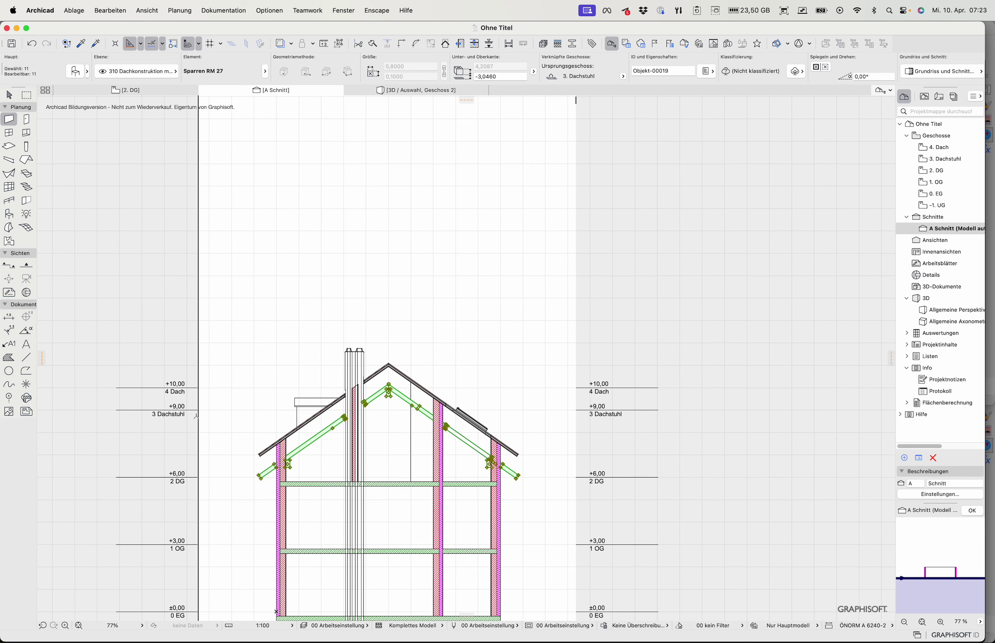
scroll(260, 485, up, 10)
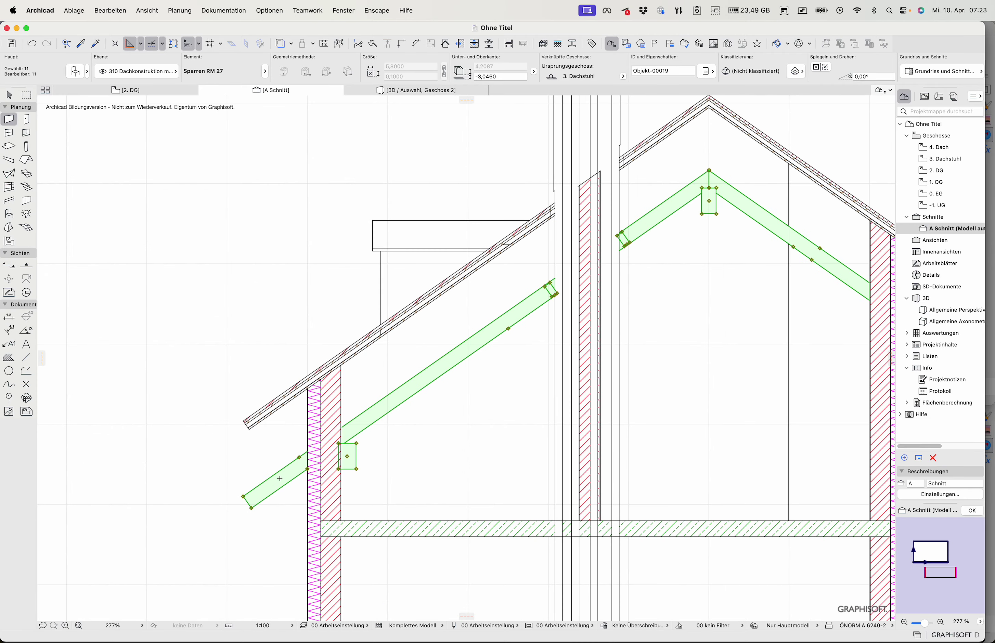
key(super+d)
click(275, 479)
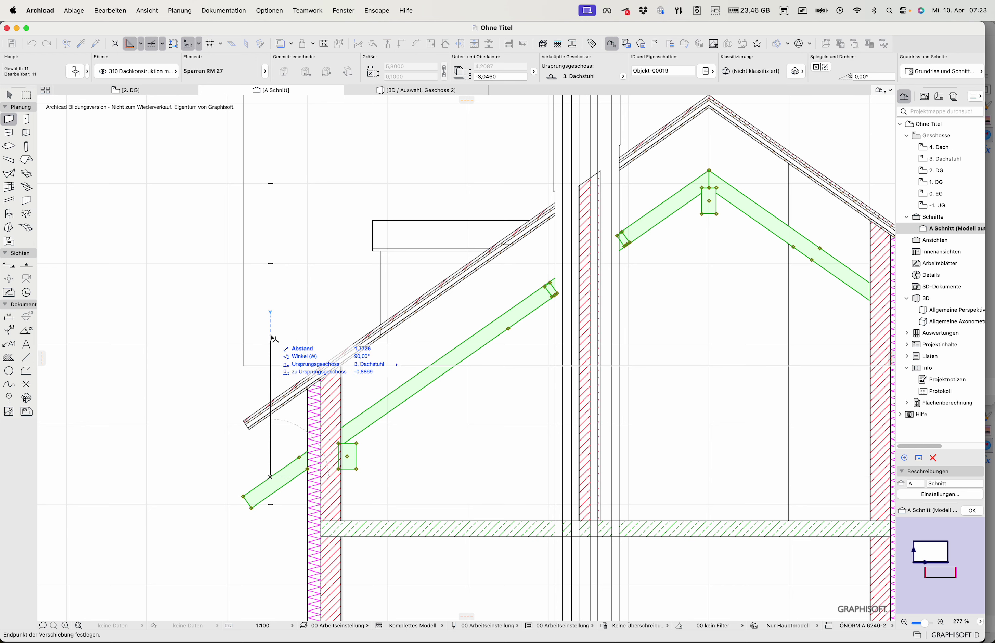
click(271, 417)
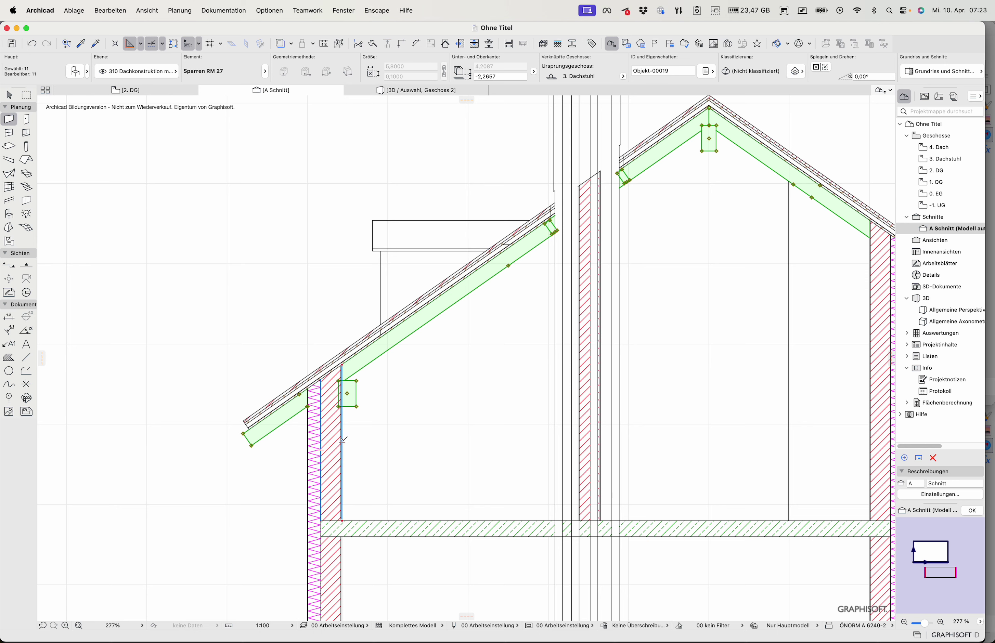
Step: Delete the selected roof truss members and select the roof in the 2. DG floor plan, leaving its settings as they are
key(Escape)
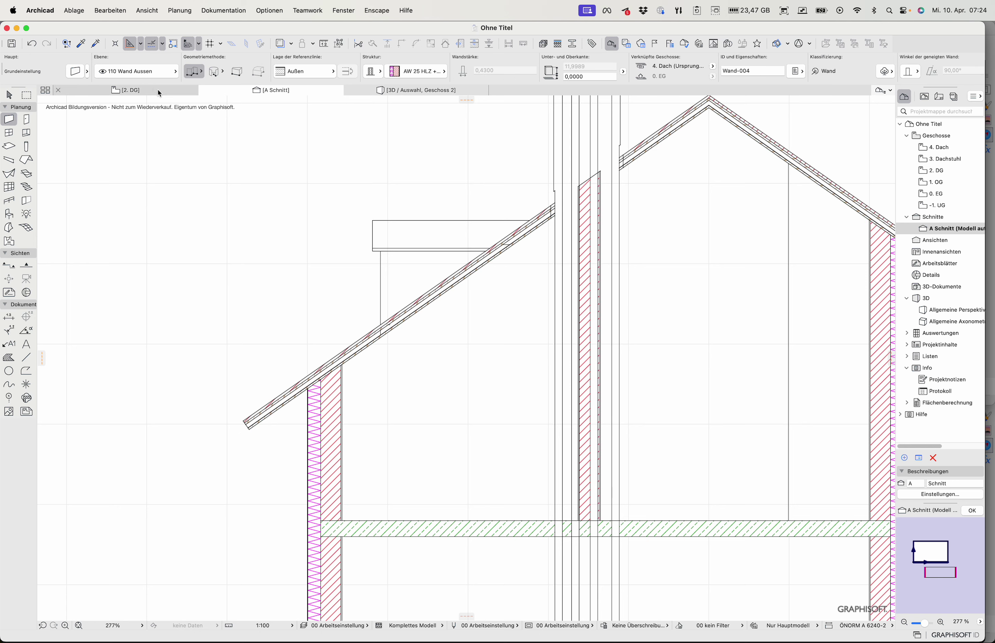
click(157, 89)
shift+click(381, 268)
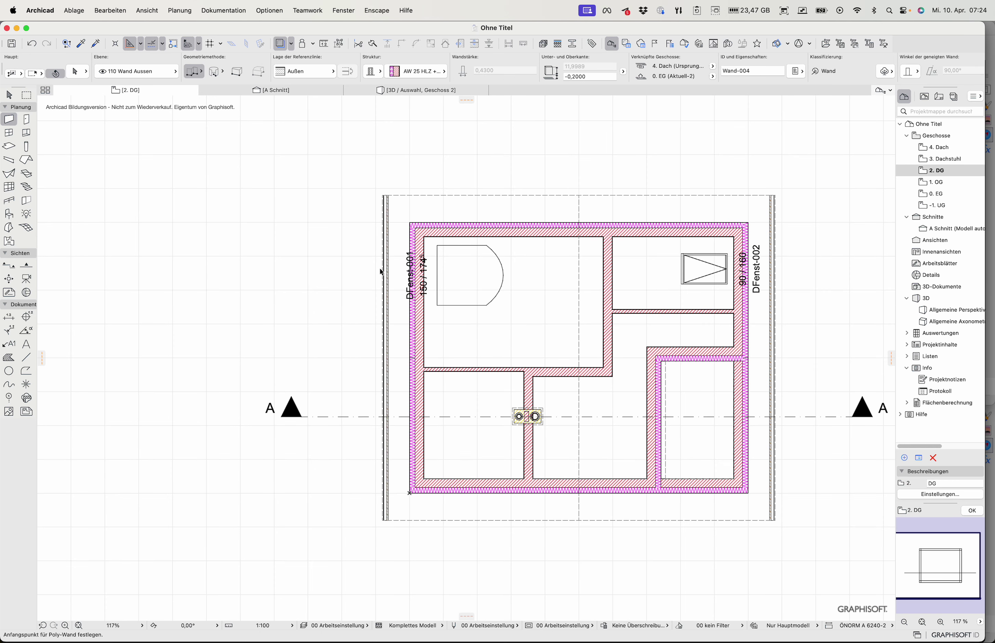
key(super+t)
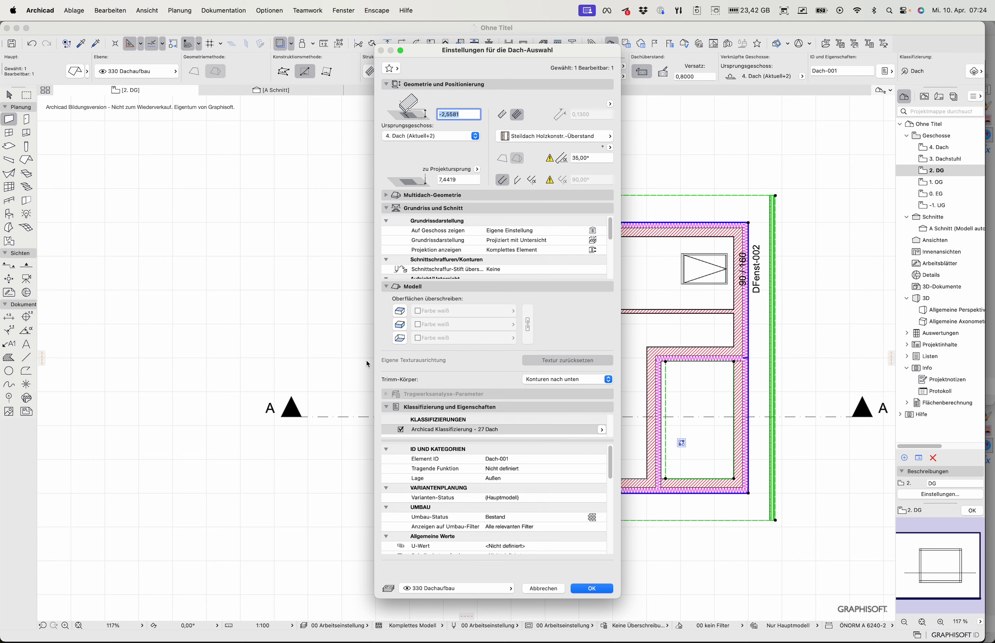
click(558, 593)
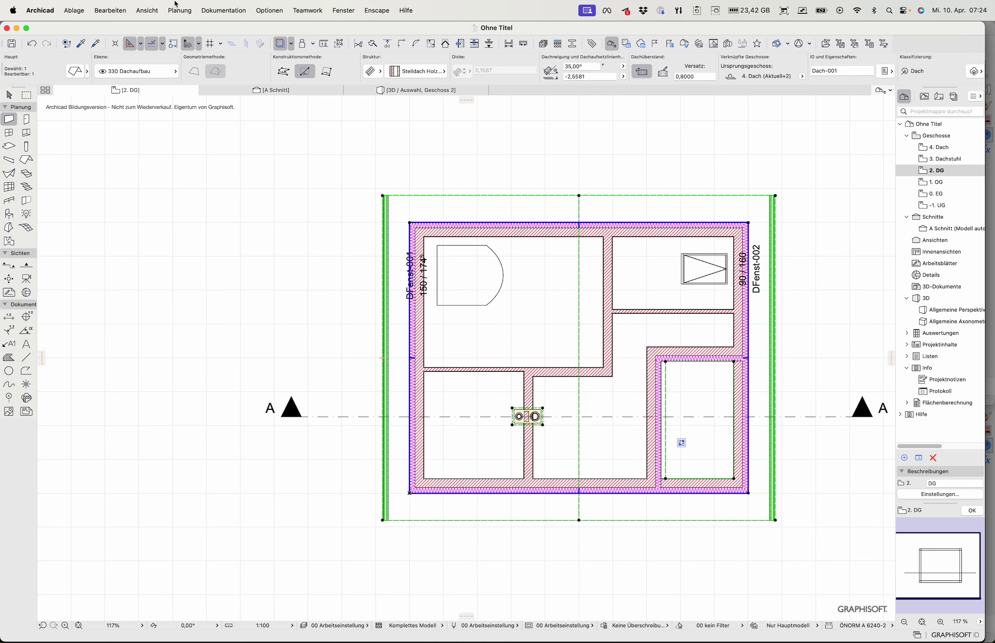
Step: Generate the roof truss for the selected roof with the RoofMaker assistant (Dachstuhlassistent), switching off the eaves purlins (Fußpfetten)
click(180, 11)
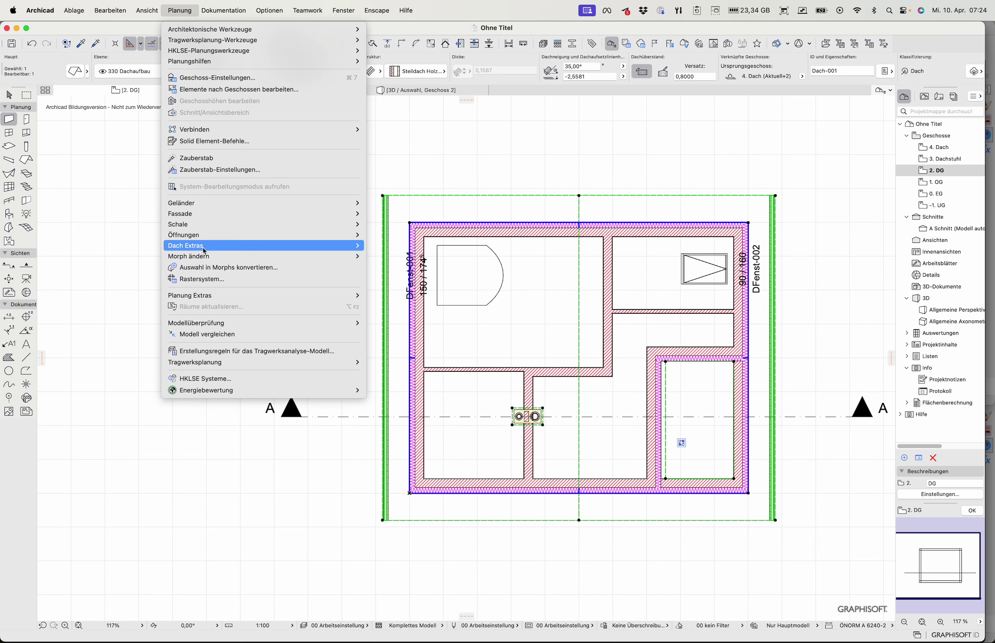
mouse_move(205, 247)
mouse_move(418, 315)
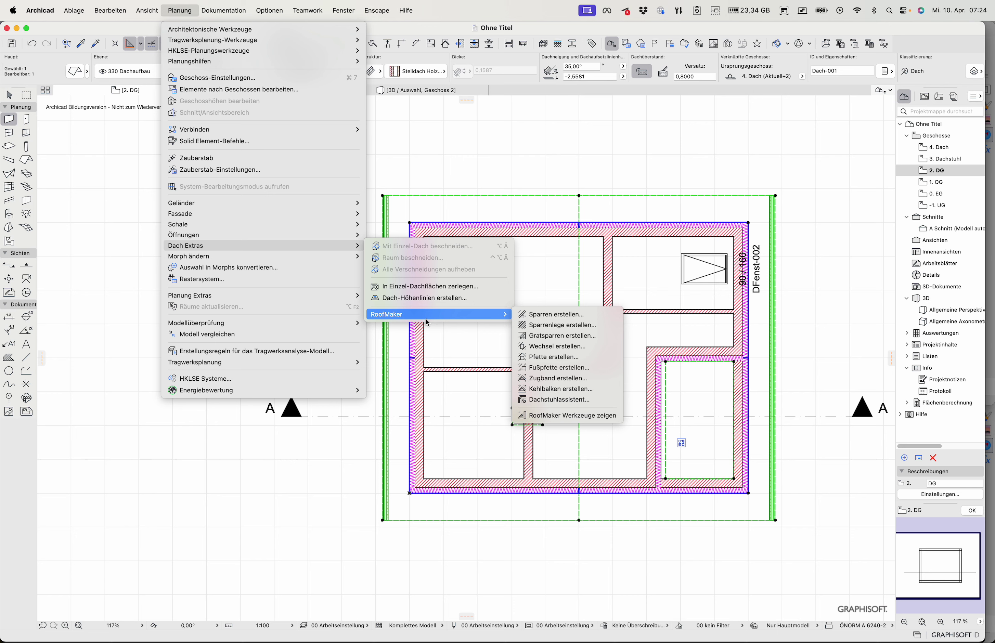
click(550, 400)
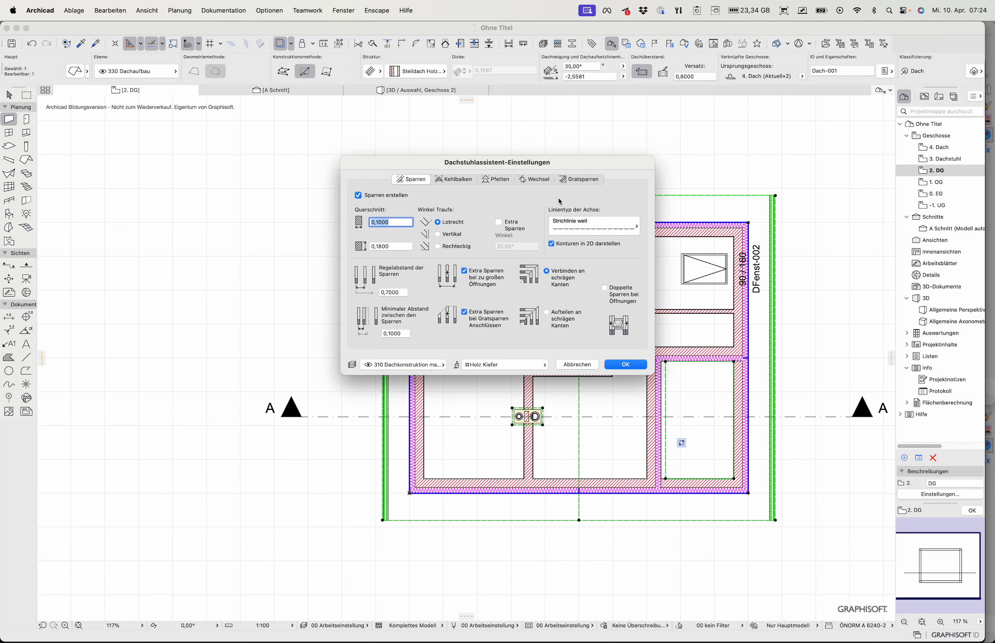
click(501, 184)
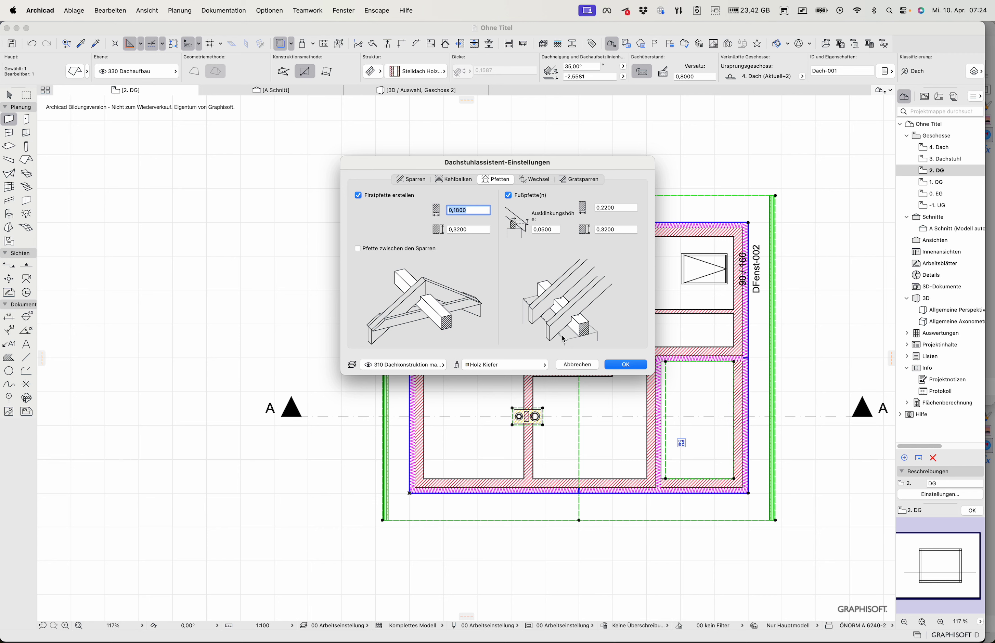
click(509, 196)
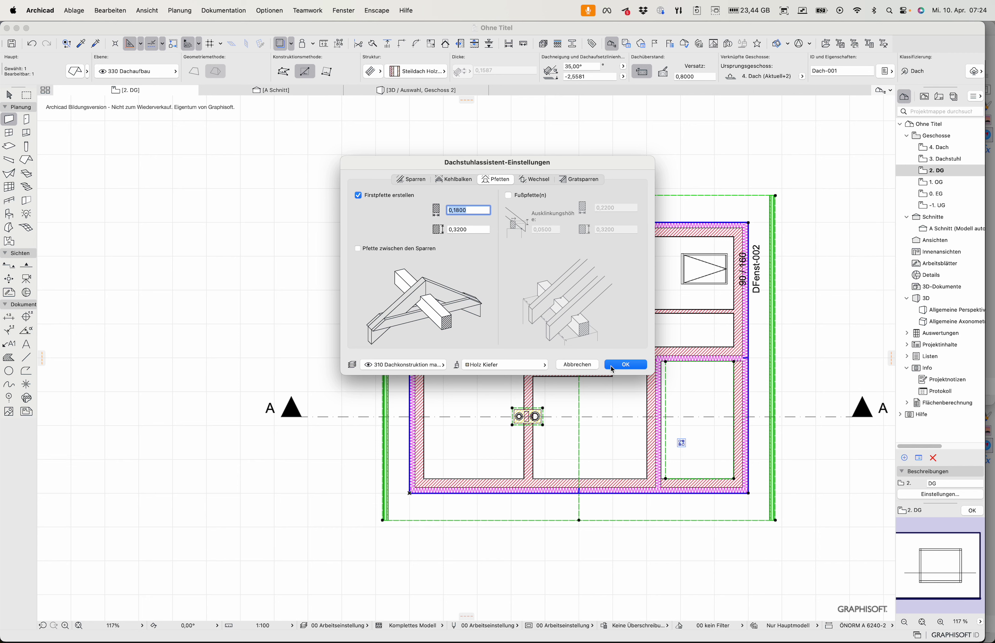
click(625, 367)
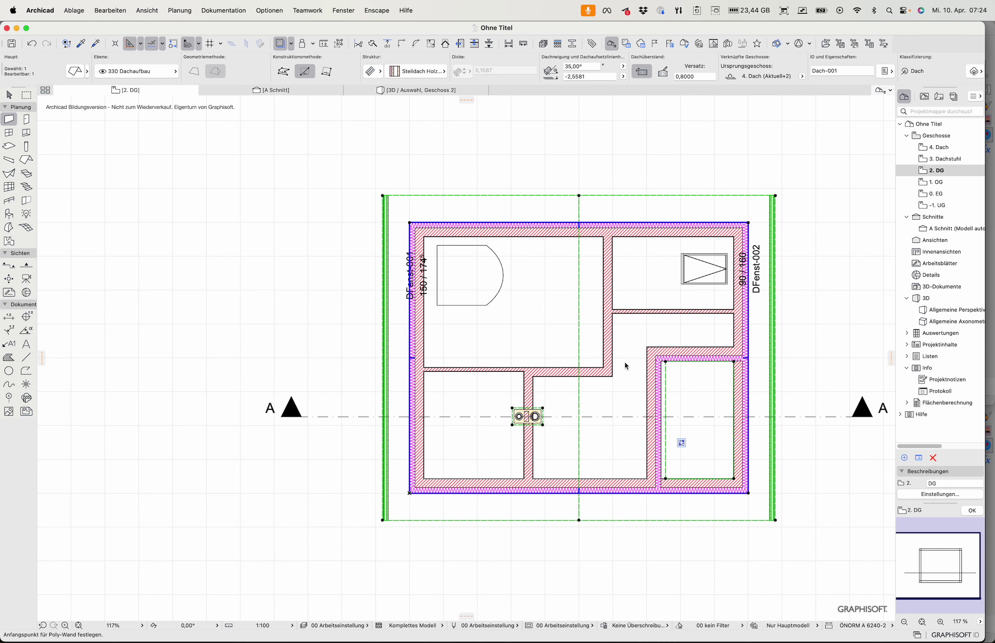
key(Escape)
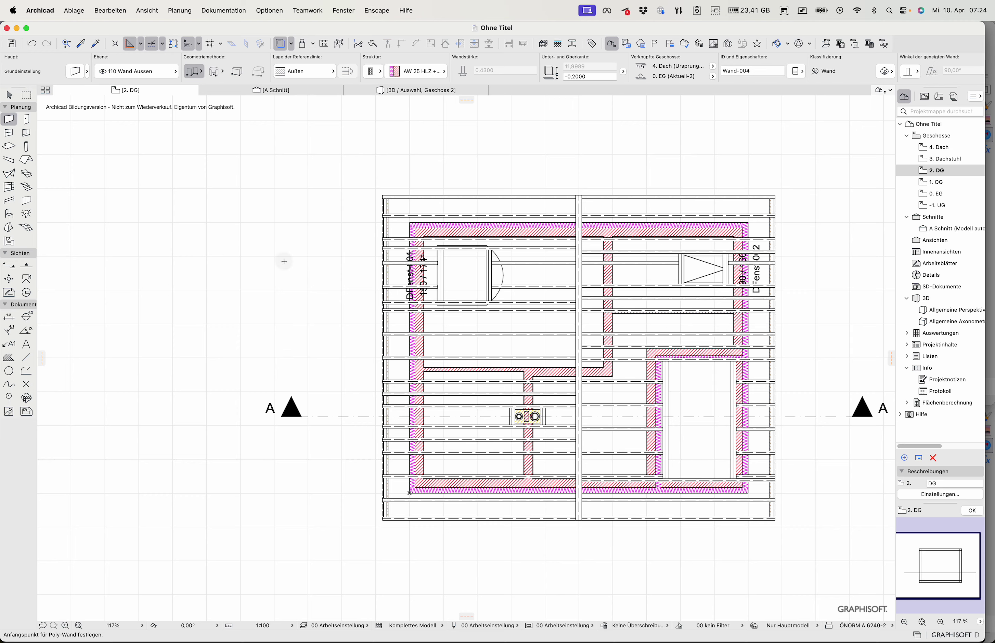
Step: Select the new rafter and ridge purlin group in section A and set its home story to 3. Dachstuhl
click(271, 90)
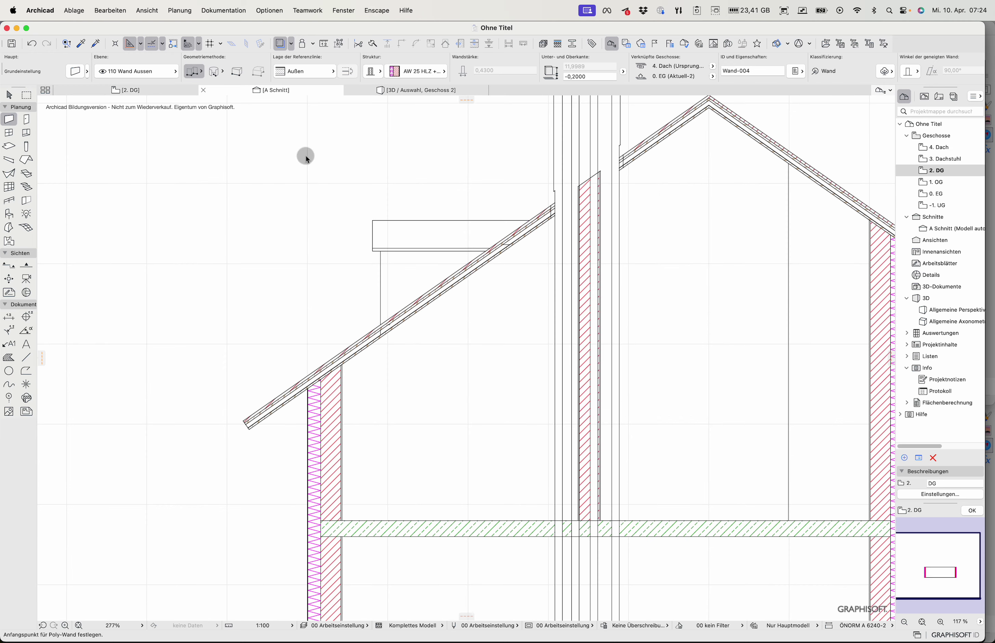
click(241, 415)
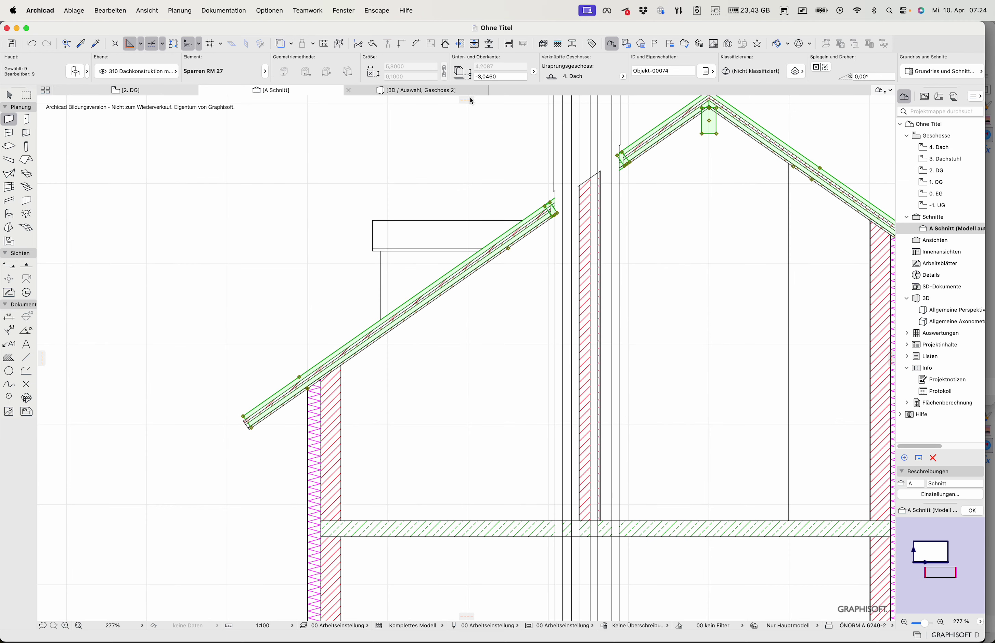
click(623, 77)
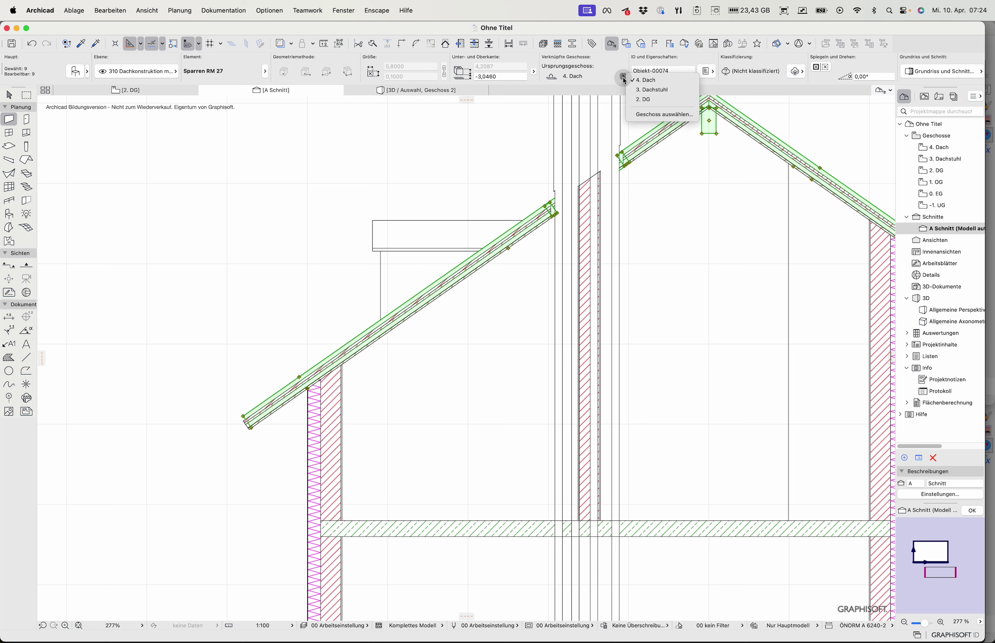
click(652, 90)
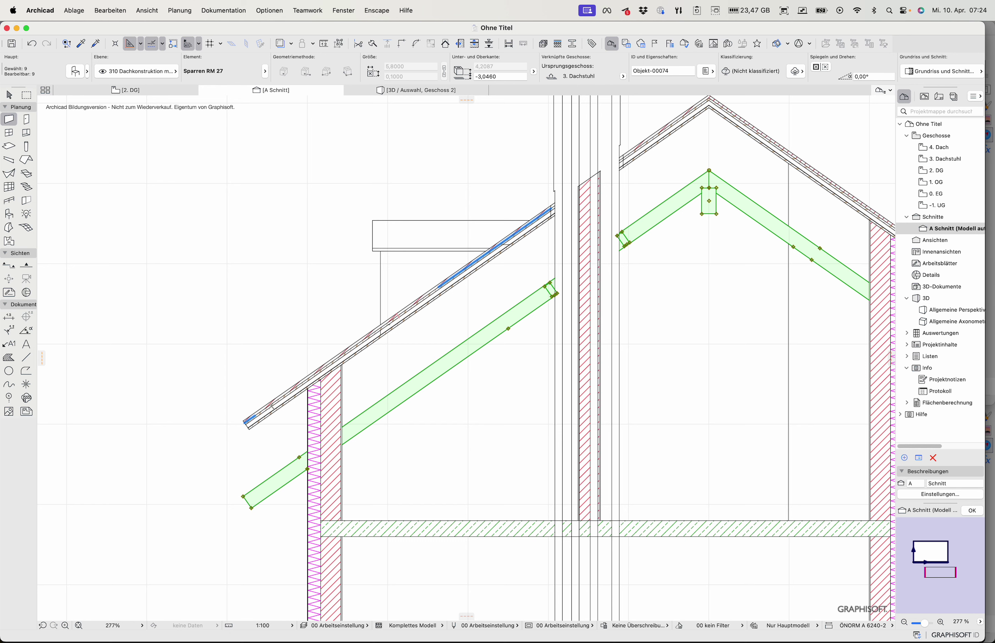
Step: Move the selected truss group vertically upward in section A against the underside of the roof covering and deselect it
key(super+d)
click(262, 484)
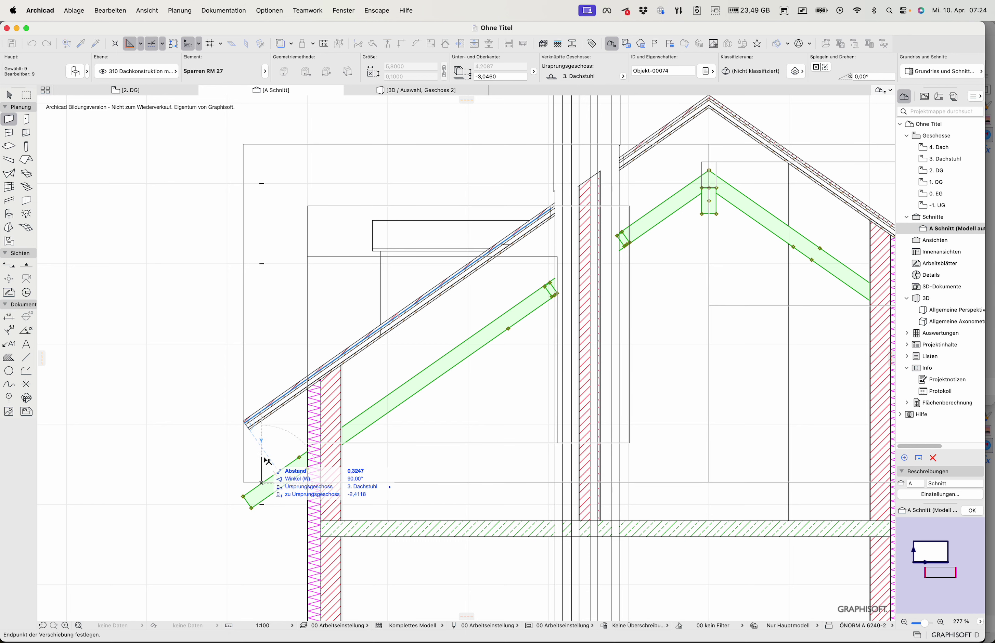
click(262, 422)
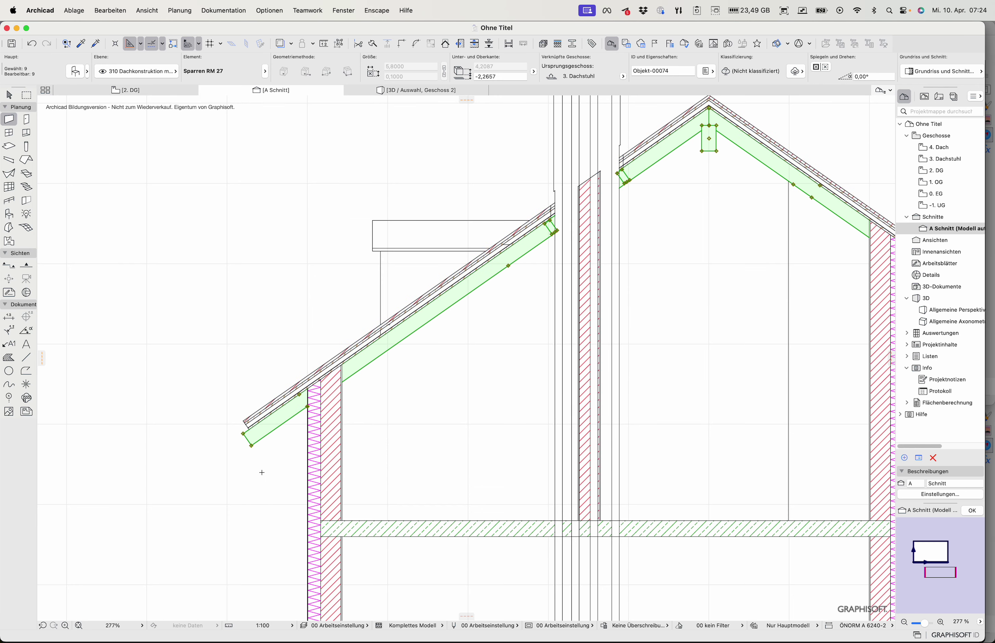
click(238, 480)
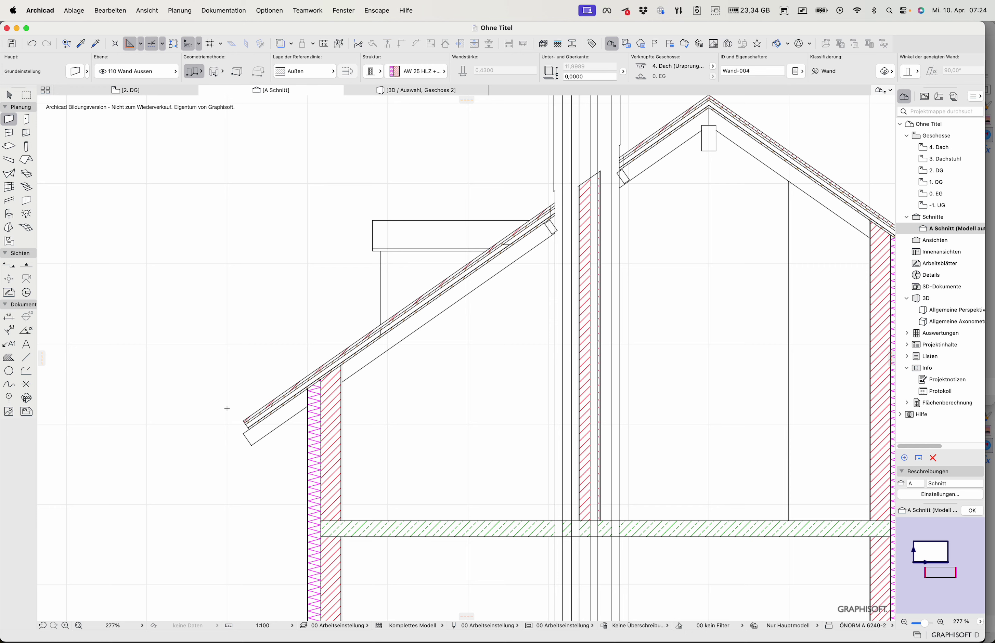
Step: Show only the roof elements at the eaves overhang of section A in 3D and examine the roof from below
click(9, 95)
drag(188, 404, 252, 478)
key(F5)
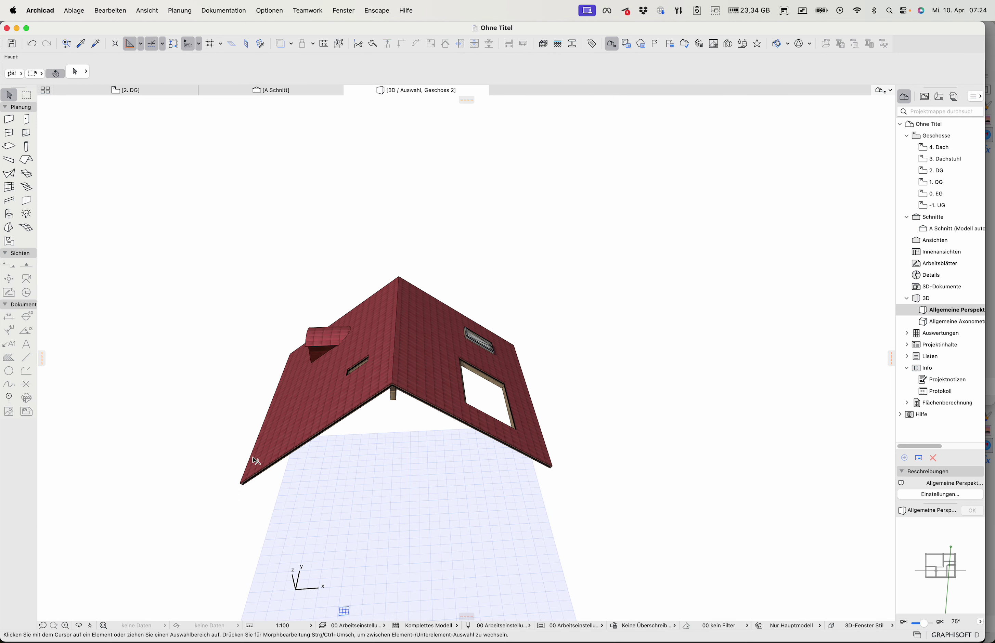
shift+middle_drag(315, 415, 374, 393)
scroll(335, 368, up, 10)
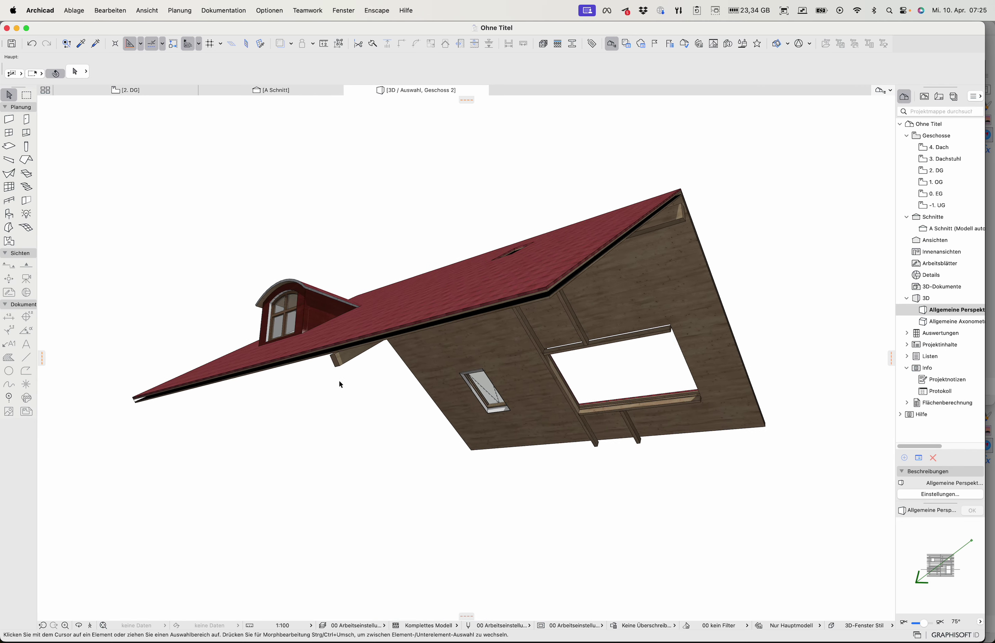
shift+middle_drag(400, 347, 263, 344)
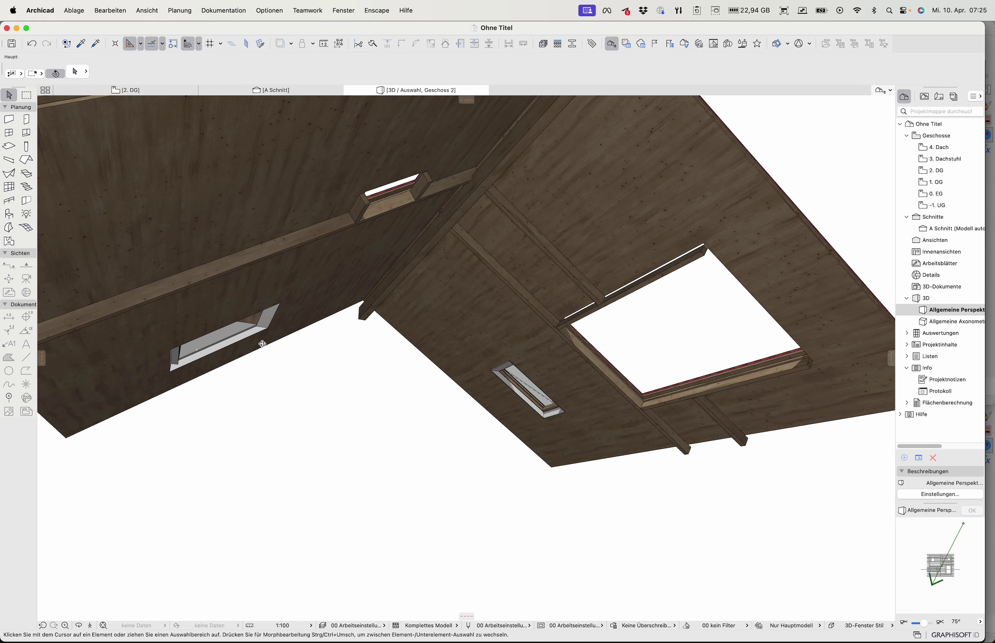
shift+middle_drag(215, 383, 208, 418)
scroll(209, 418, down, 4)
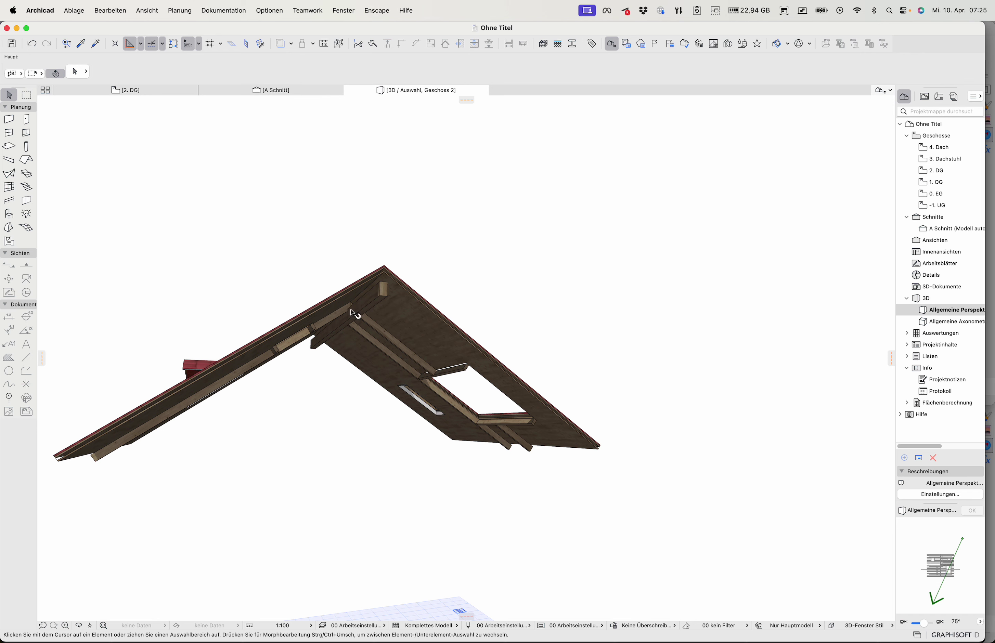
Step: Show the whole building in 3D and view the rafter ends along the eaves
click(465, 246)
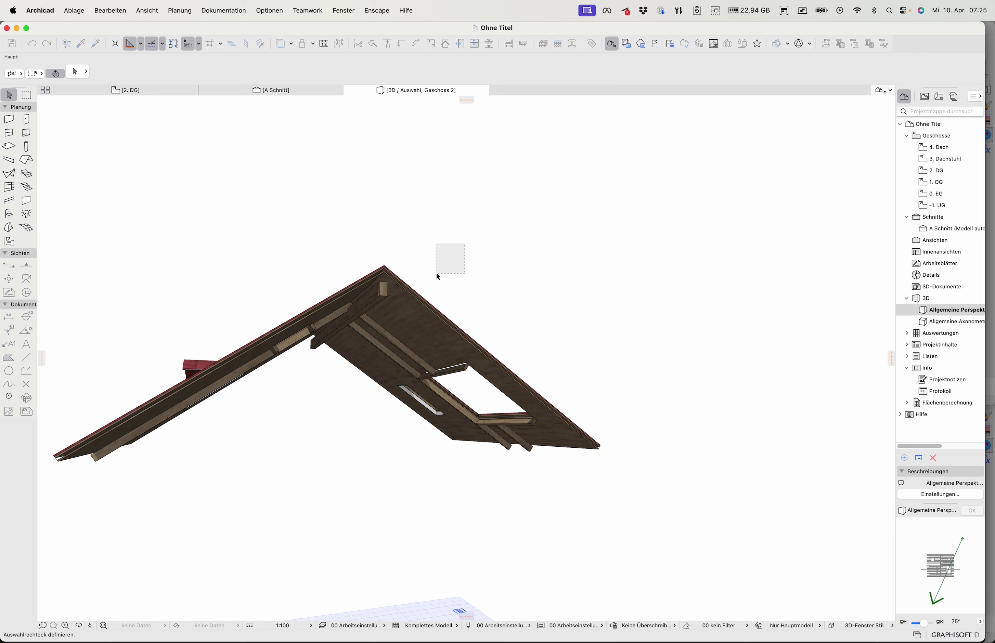
key(F5)
shift+middle_drag(225, 431, 431, 457)
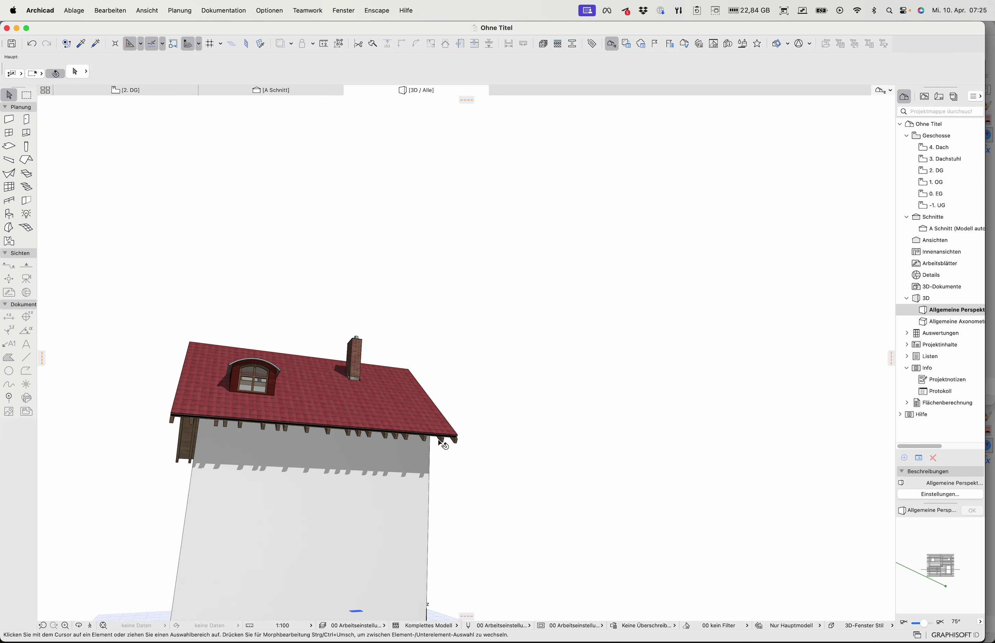
Step: Select the grouped truss members in 3D, review their rafter object settings, and cancel the dialog and the selection
click(440, 448)
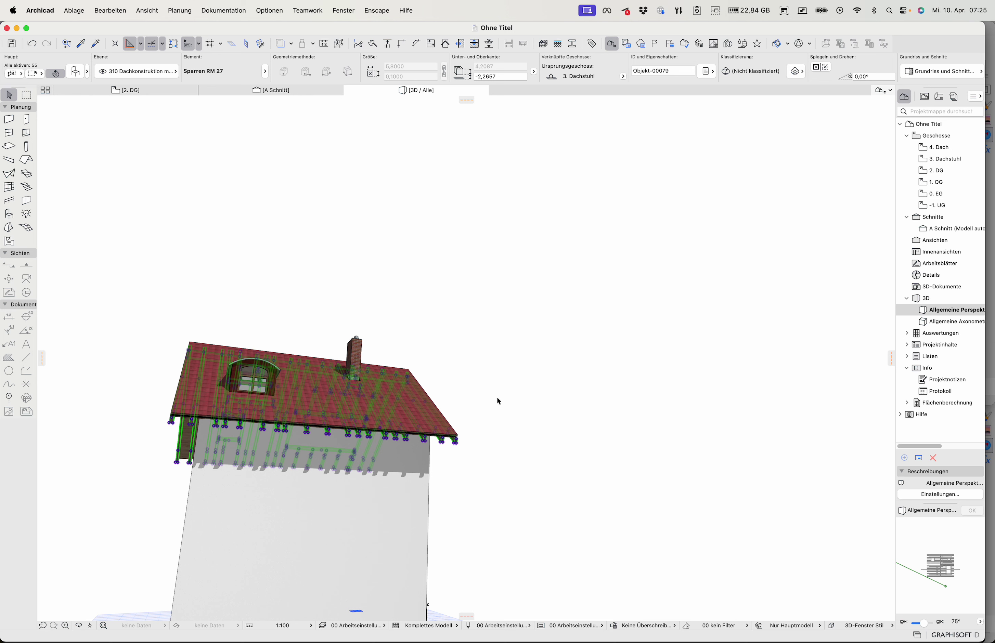
shift+middle_drag(506, 399, 138, 446)
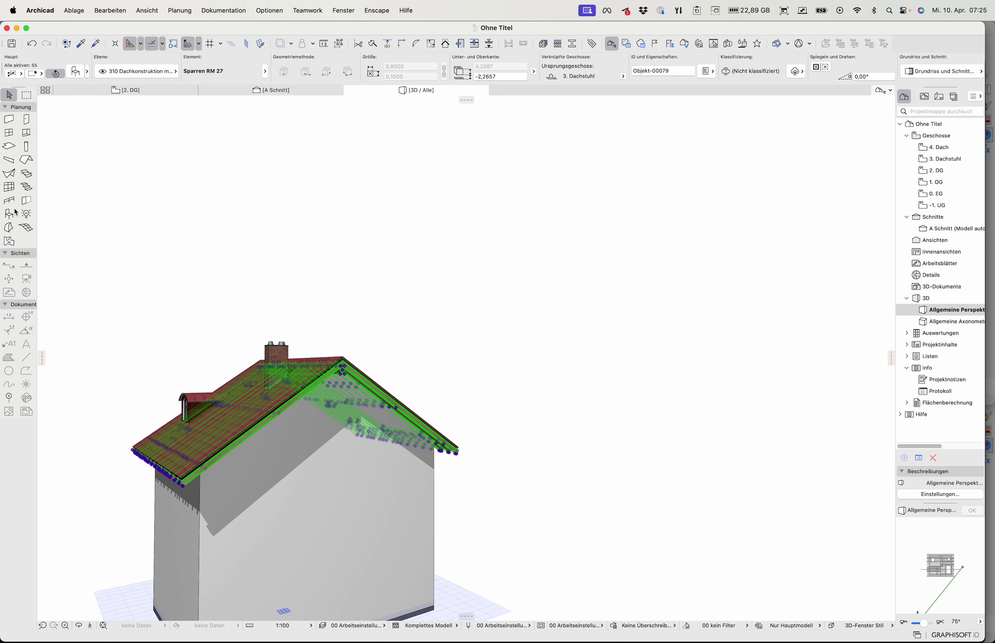
double_click(7, 216)
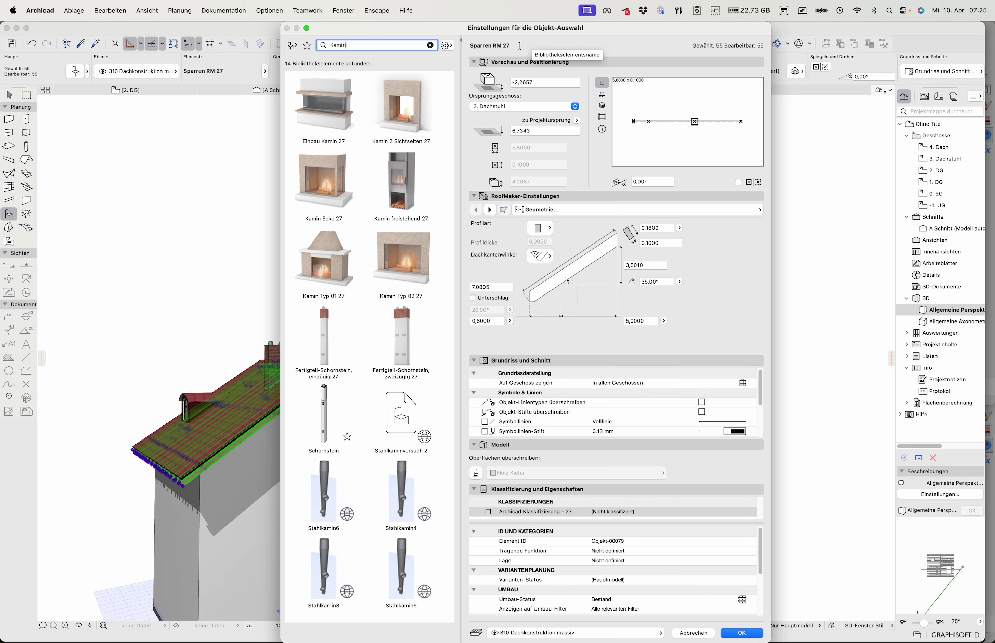
click(693, 634)
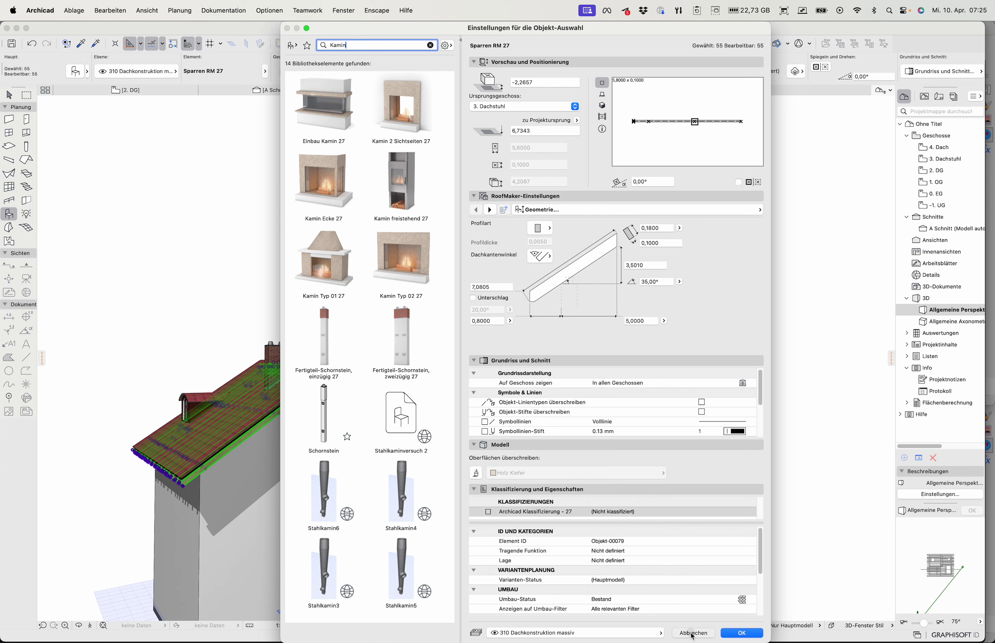
key(Escape)
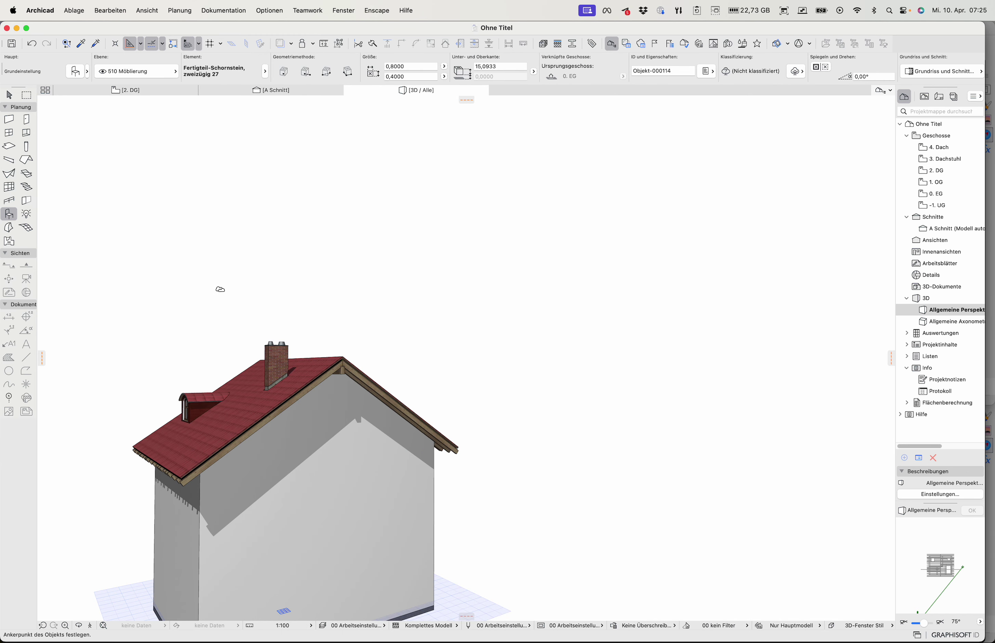
Step: Select the truss group at the eaves and suspend grouping (Gruppierung aussetzen) so its members are individually editable
shift+click(188, 491)
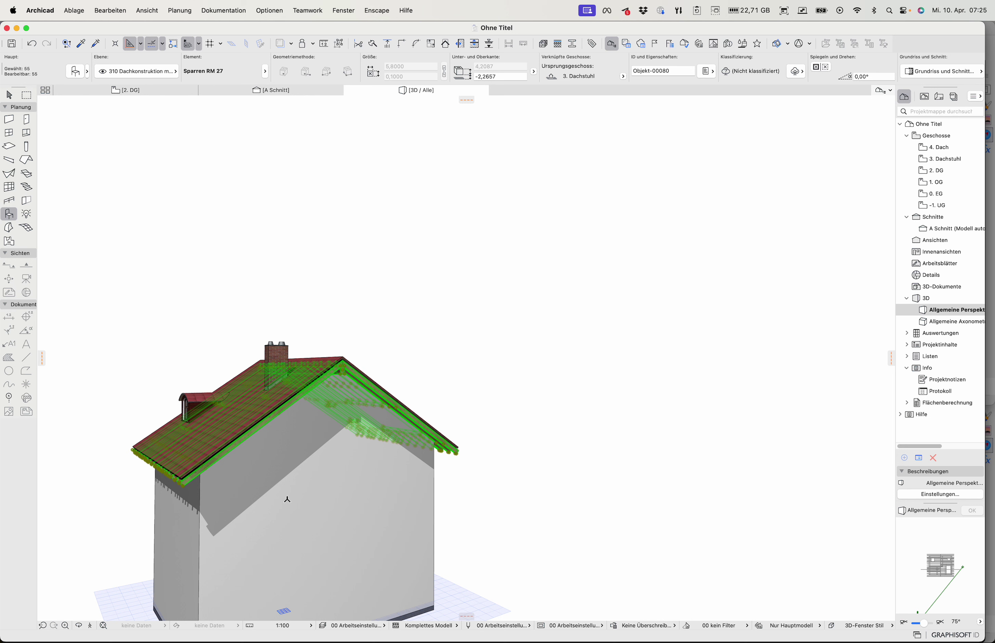
click(111, 11)
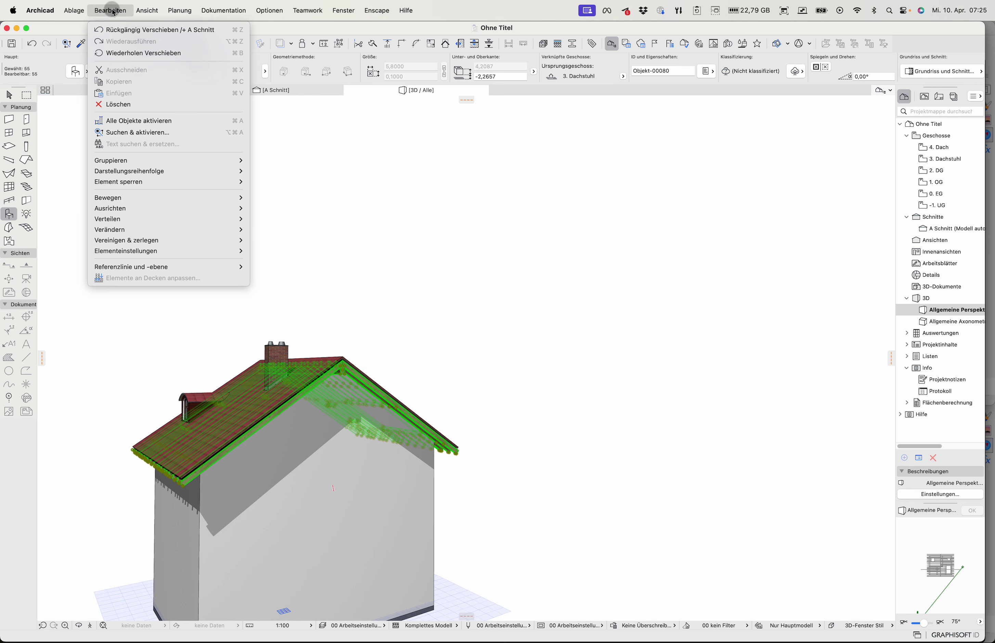
mouse_move(170, 160)
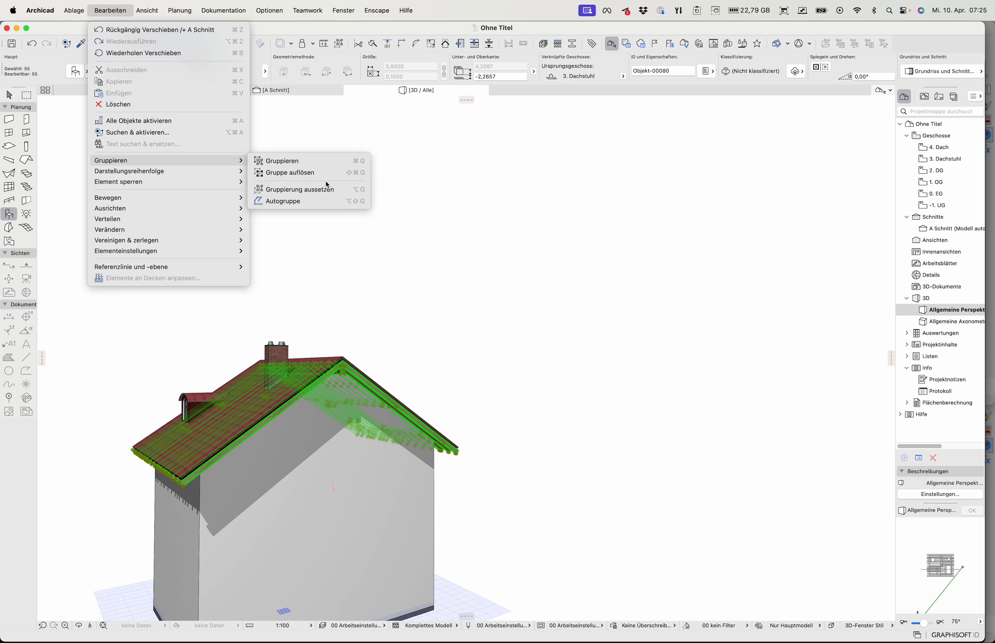
click(322, 190)
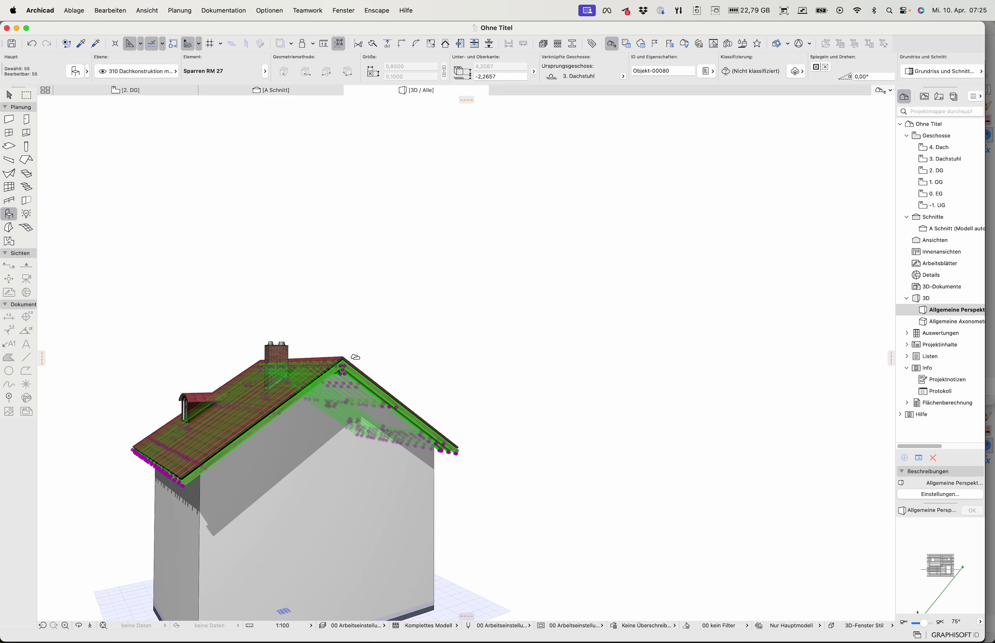
Step: Remove the ridge purlin from the selection and add it again, review its object settings, and cancel the dialog
scroll(396, 342, up, 5)
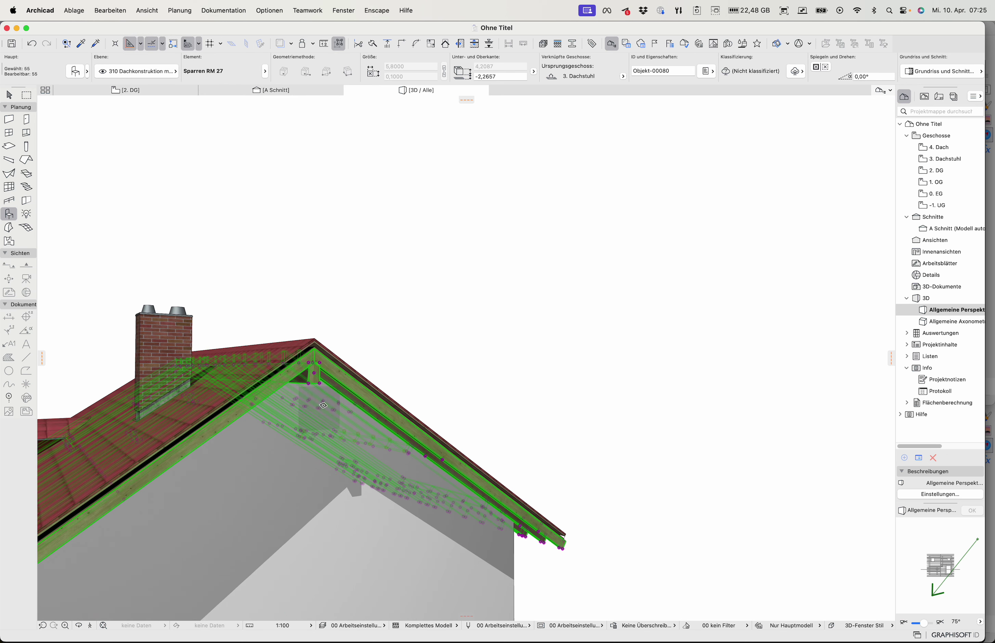
key(shift)
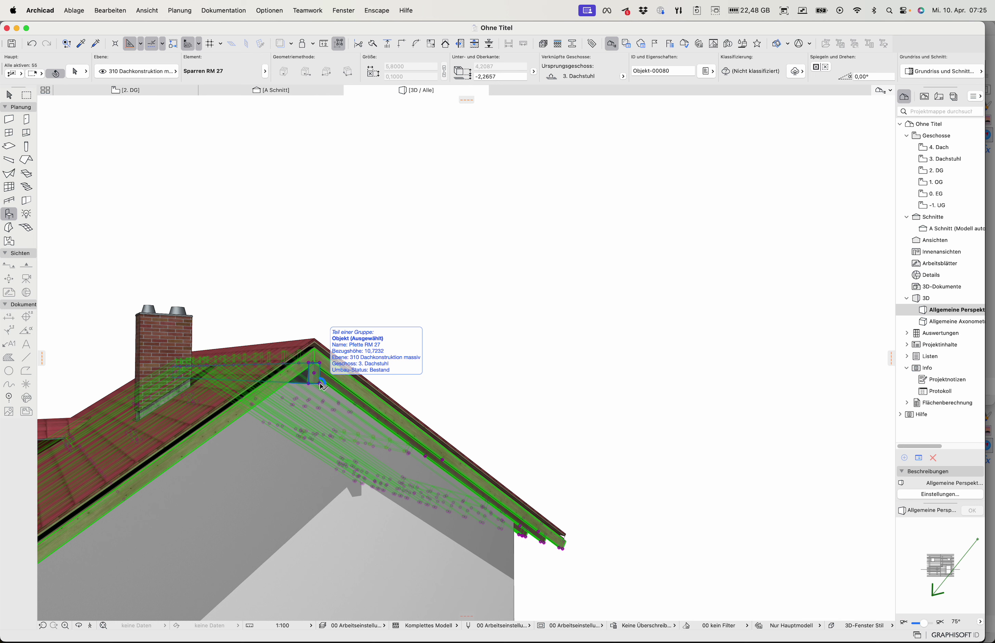
shift+click(322, 387)
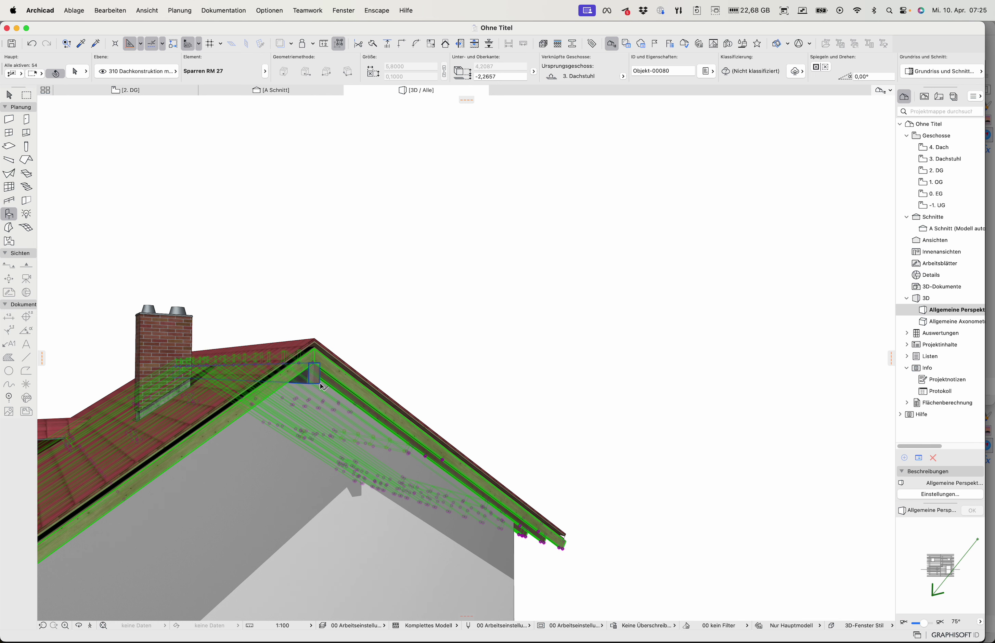
shift+click(322, 387)
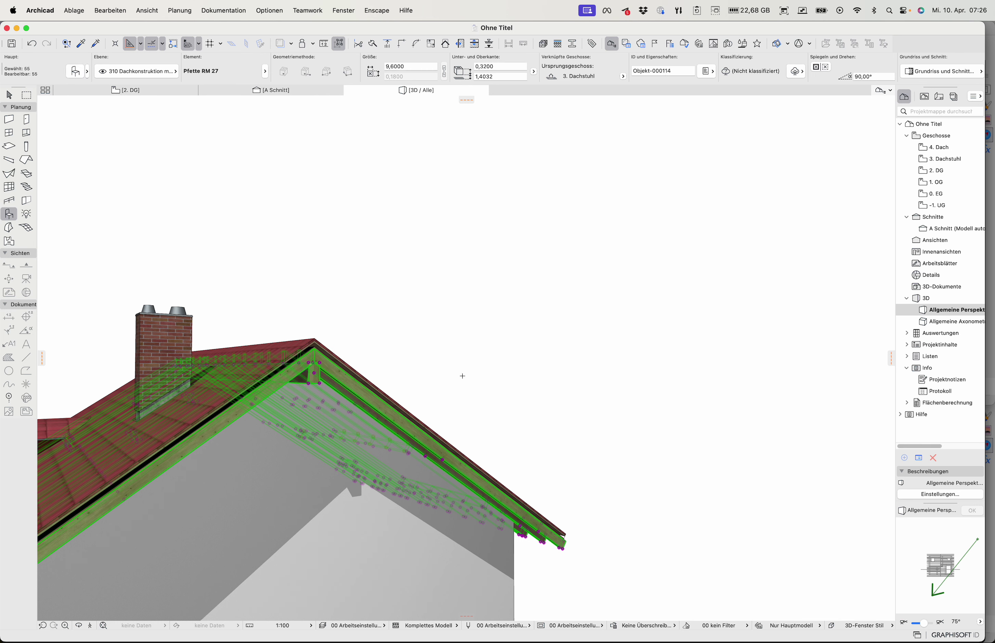
key(super+t)
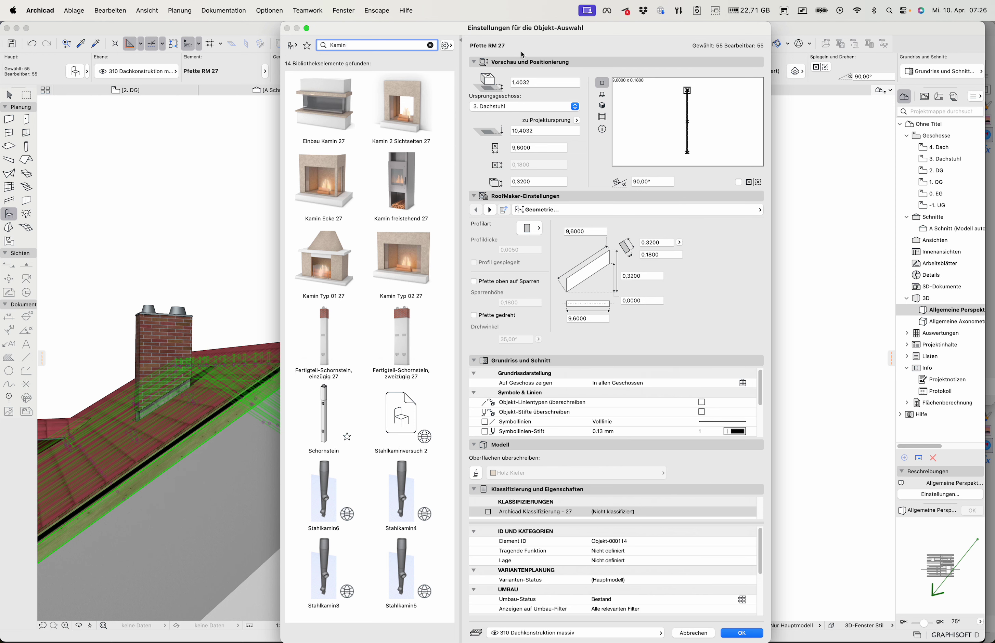
click(692, 632)
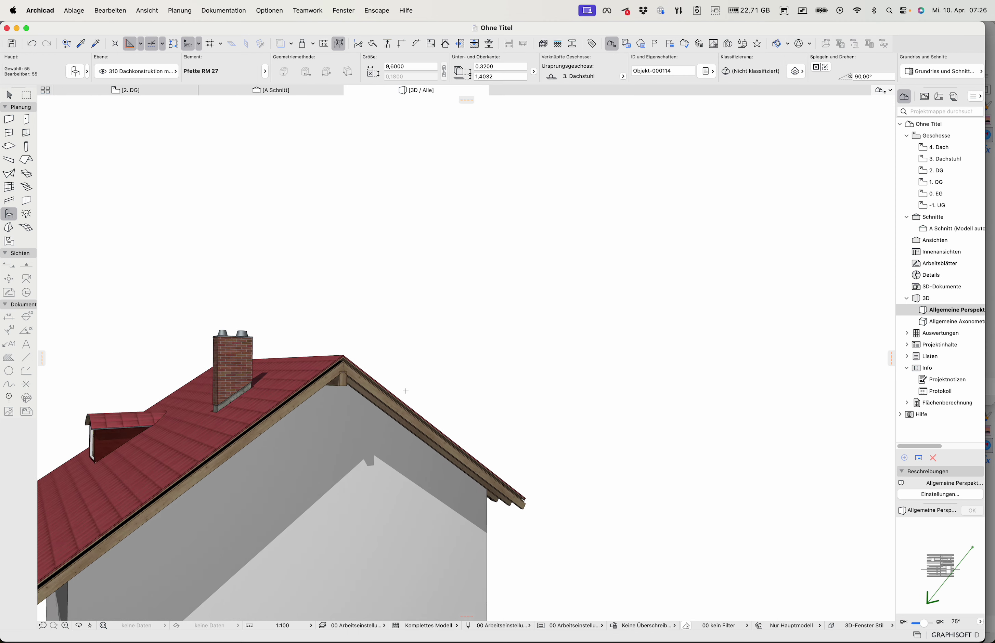
Step: Remove the outermost rafter from the truss selection and add it again so rafter settings lead the selection
scroll(403, 391, down, 3)
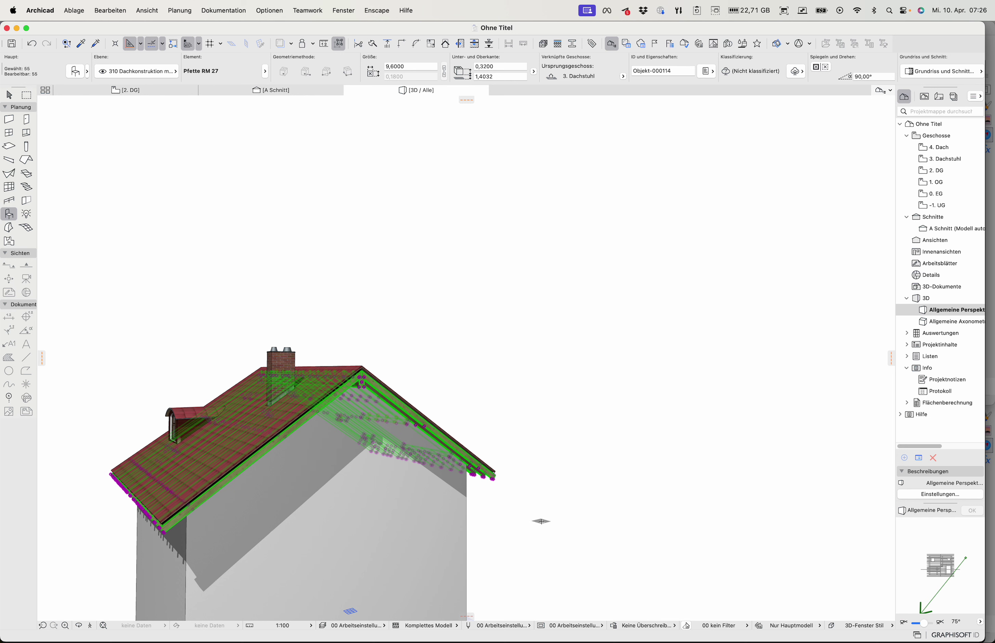
key(shift)
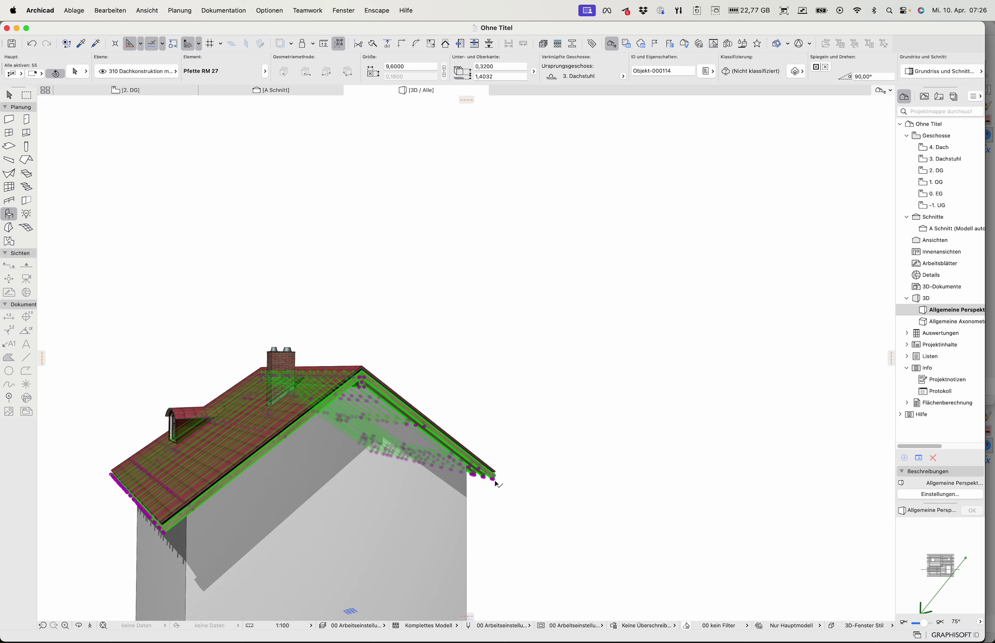
shift+click(495, 481)
scroll(509, 500, up, 3)
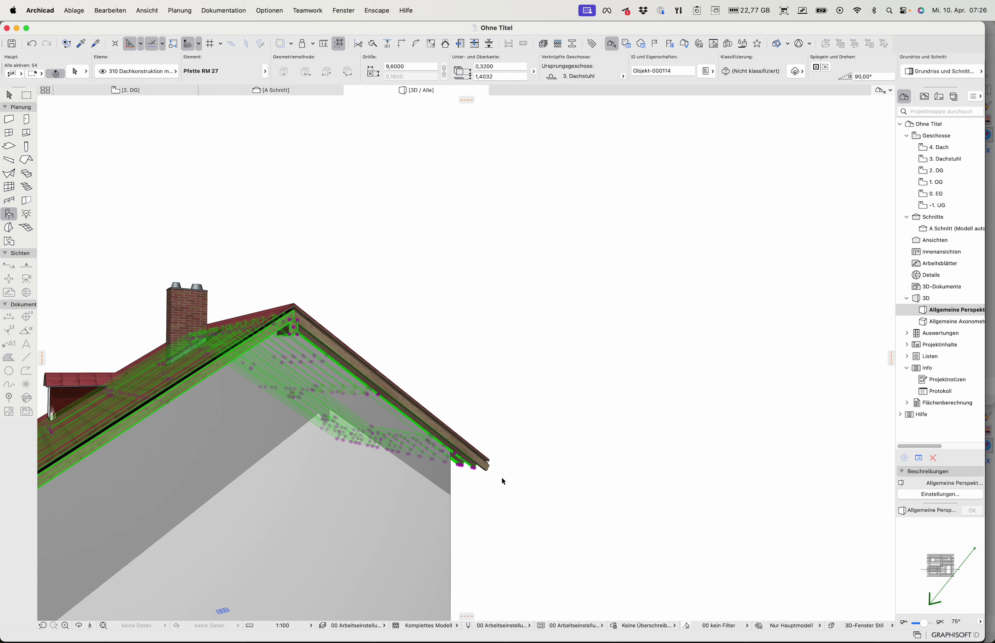
shift+click(489, 475)
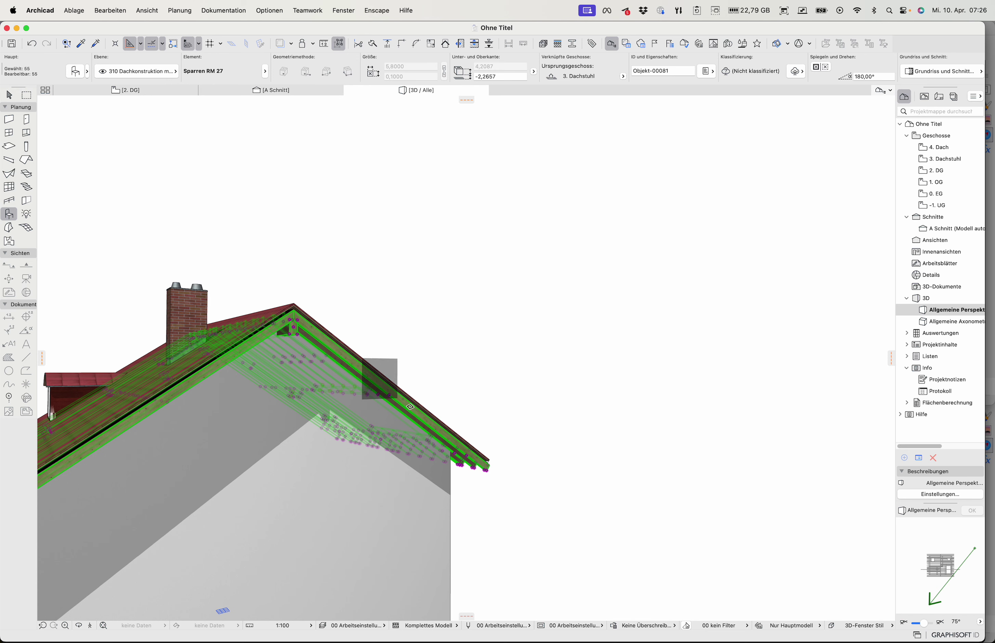
Step: Set the eaves overhang of the selected rafters to 0,74 m in the RoofMaker geometry settings
key(super+t)
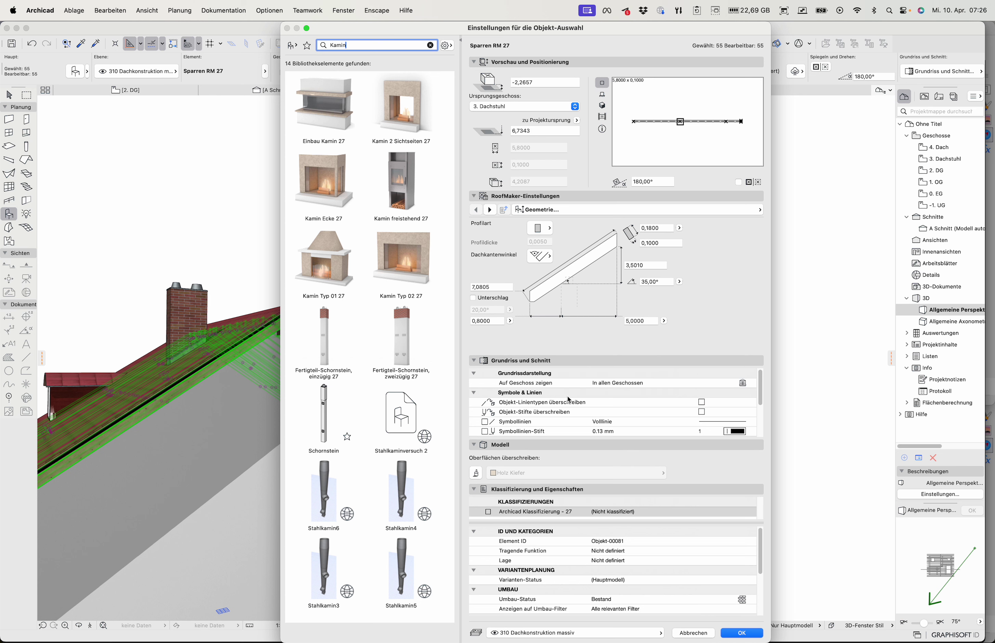
double_click(492, 320)
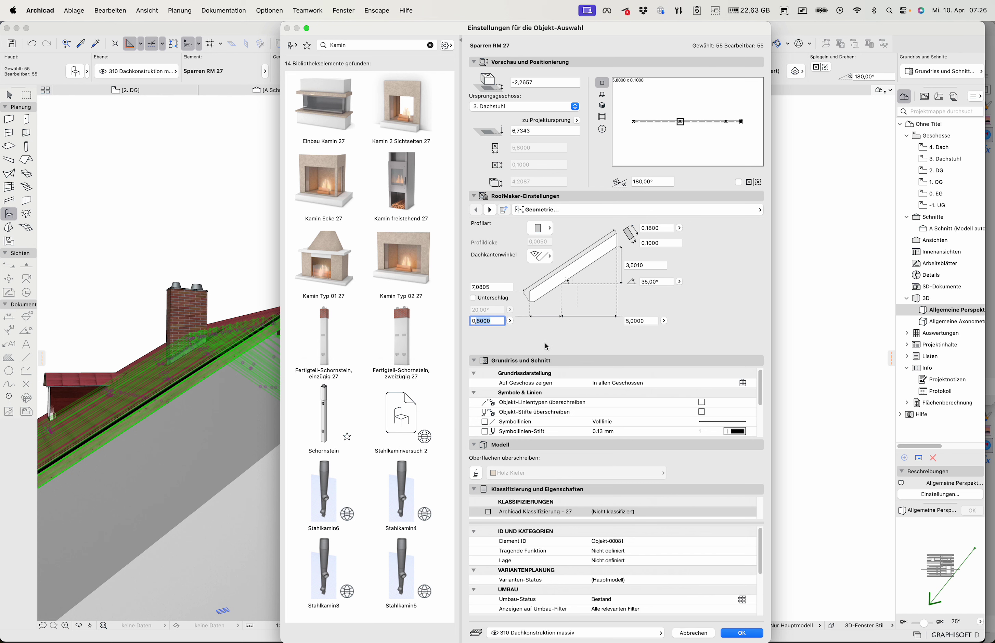
text(74)
click(742, 632)
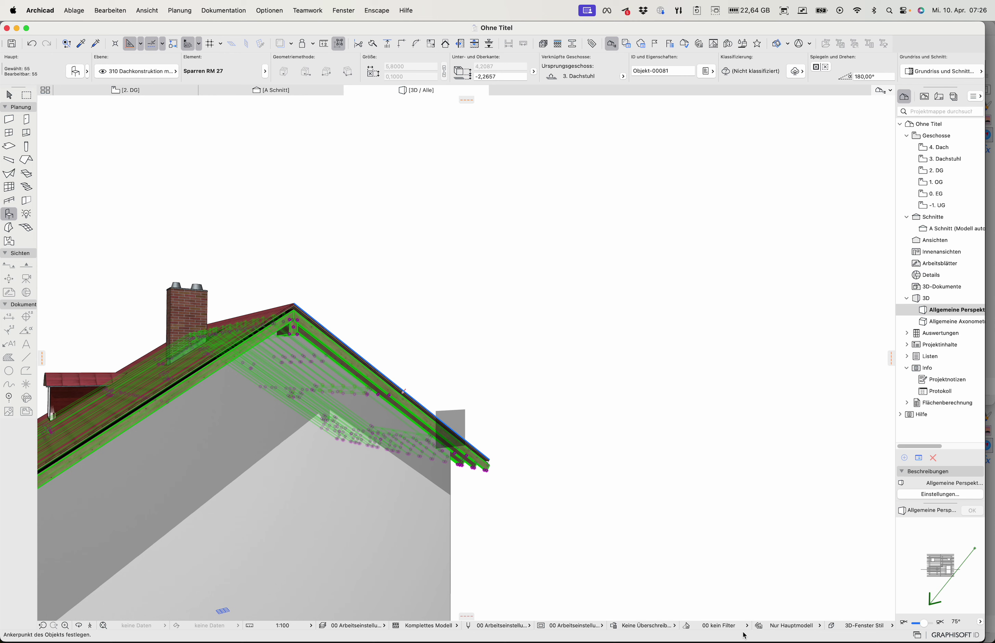
scroll(522, 489, up, 5)
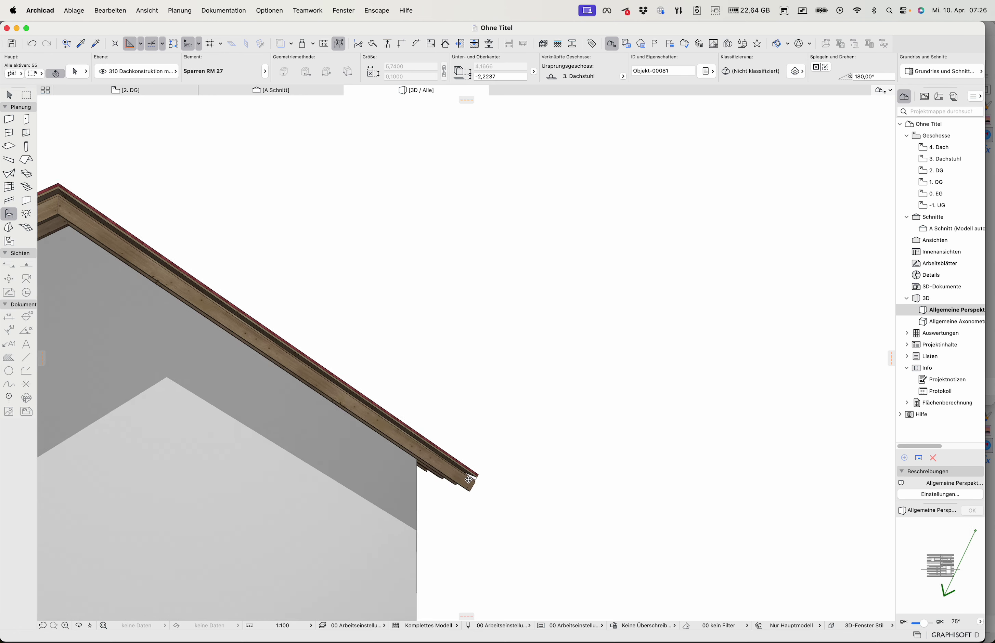
Step: Inspect the rafter ends at the eaves up close, undo the last overhang change, and clear the selection
key(Escape)
shift+middle_drag(374, 448, 390, 454)
key(super+a)
scroll(391, 453, up, 4)
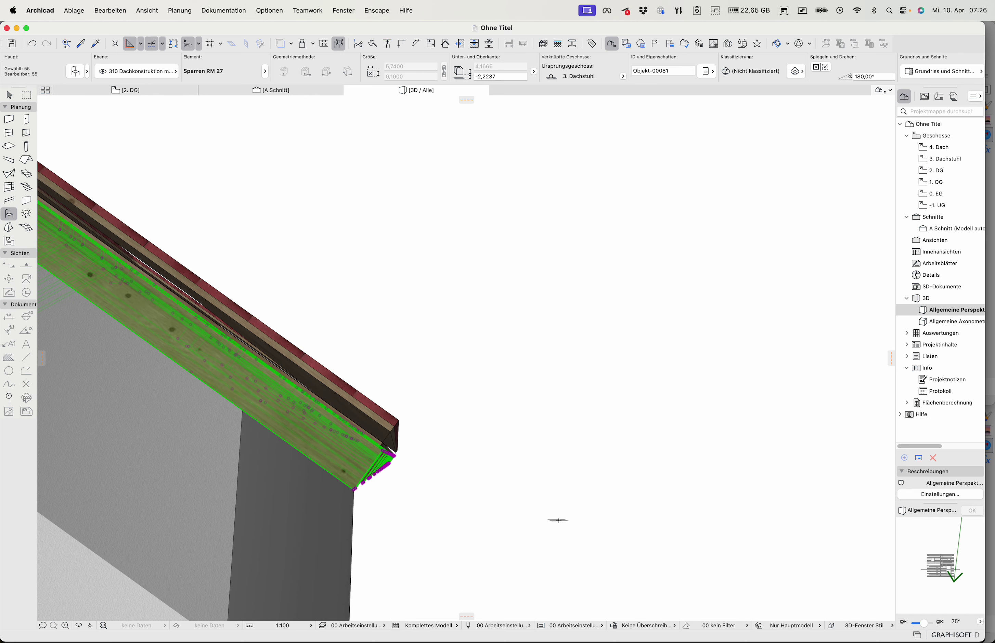
key(super+z)
key(Escape)
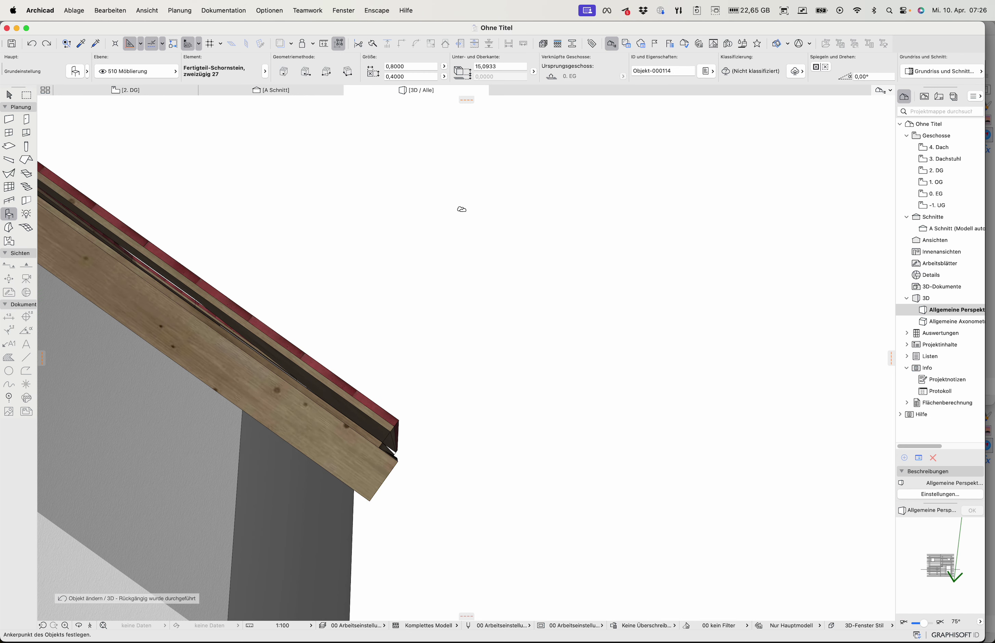
Step: Turn off group suspension (Gruppierung aussetzen) so the truss members are selected as a group again
click(100, 14)
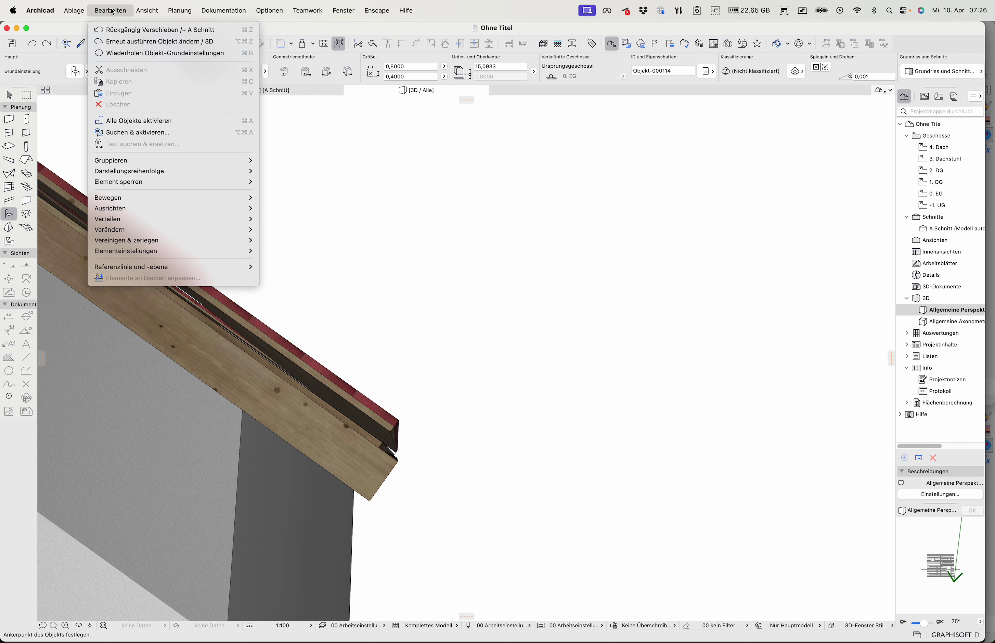
mouse_move(135, 163)
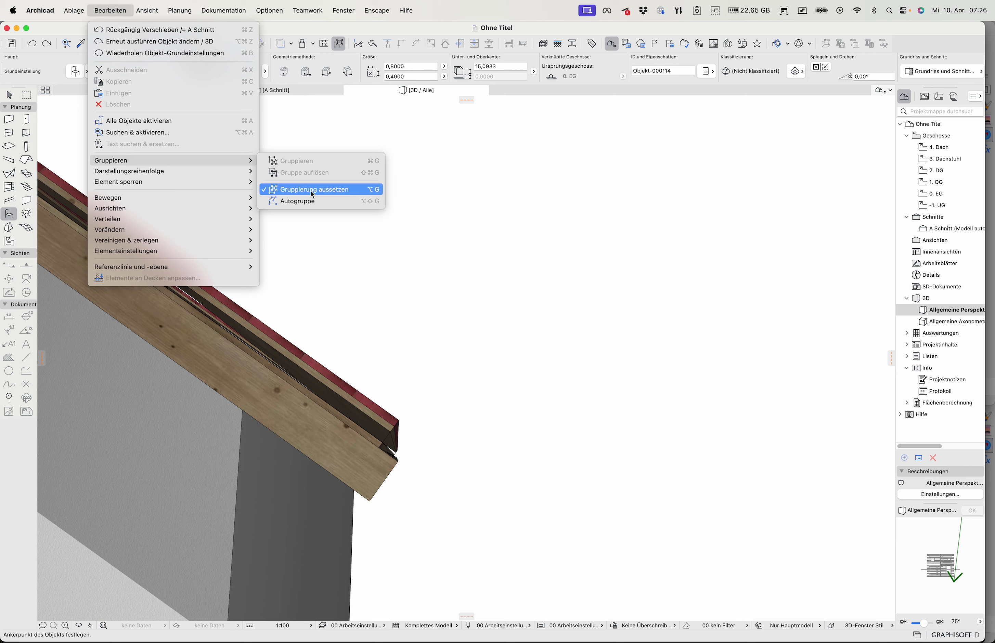
click(300, 192)
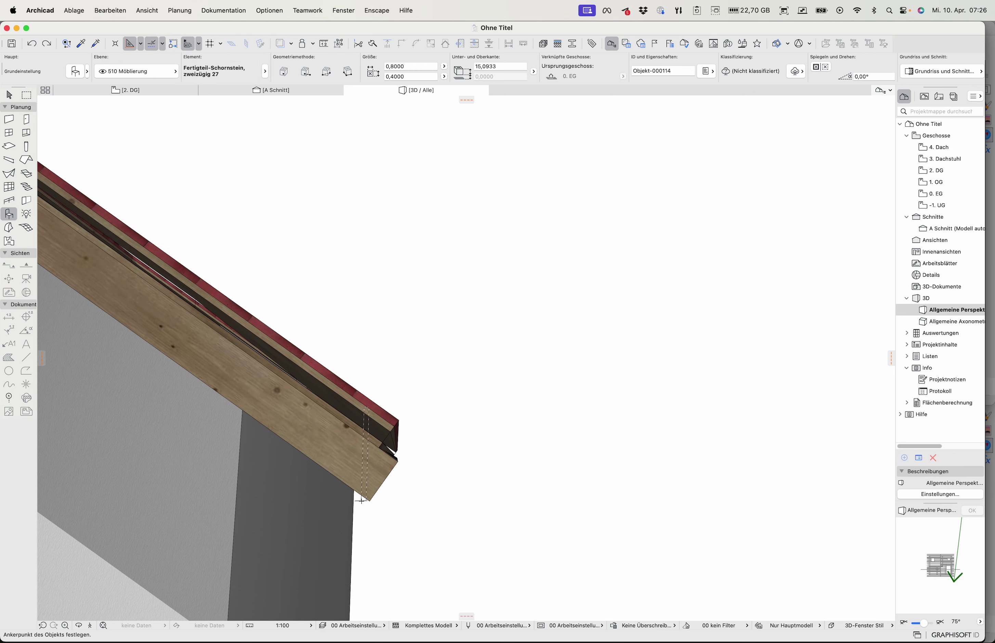
Step: In section A, measure how far the rafter end projects beyond the lower corner of the roof covering at the eaves
click(262, 90)
scroll(222, 436, up, 10)
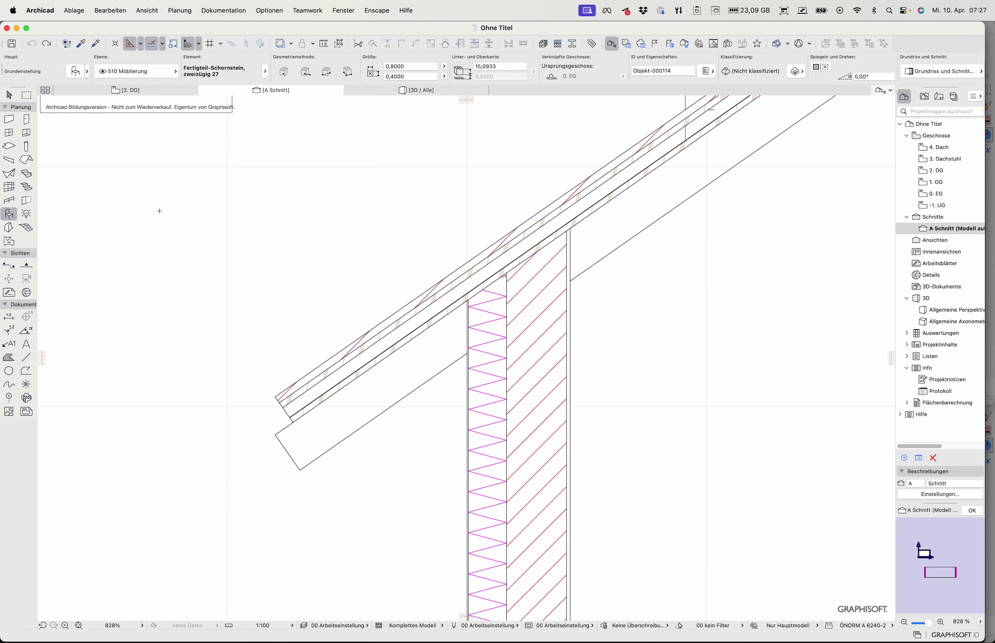
click(9, 95)
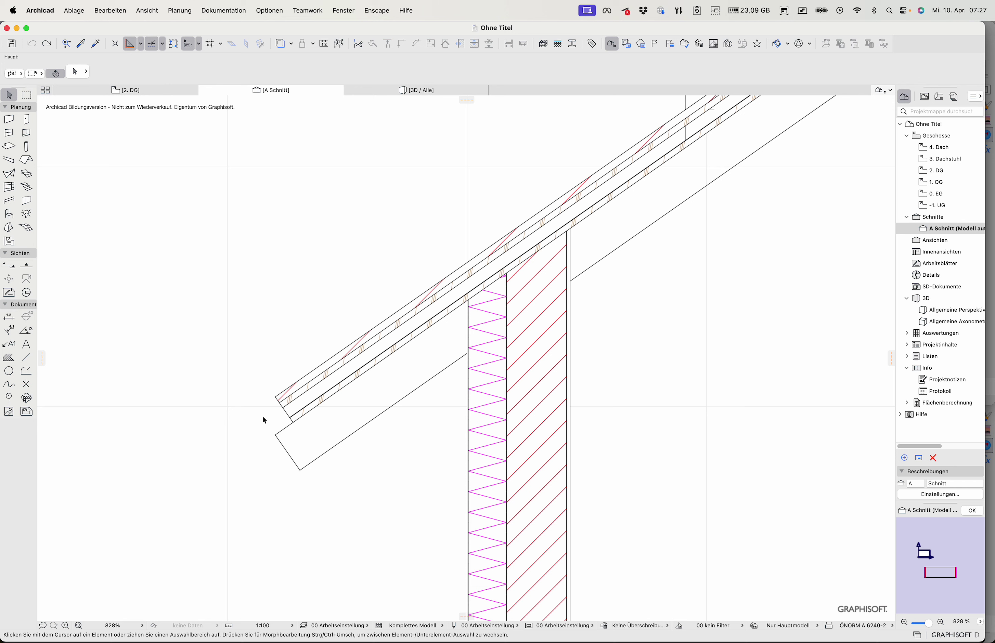
key(m)
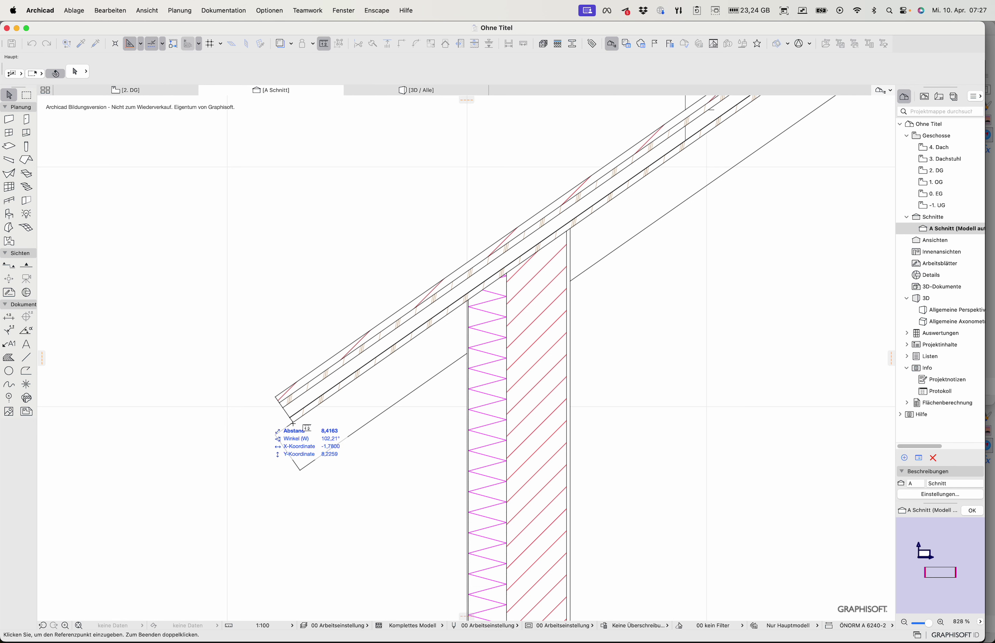
key(Escape)
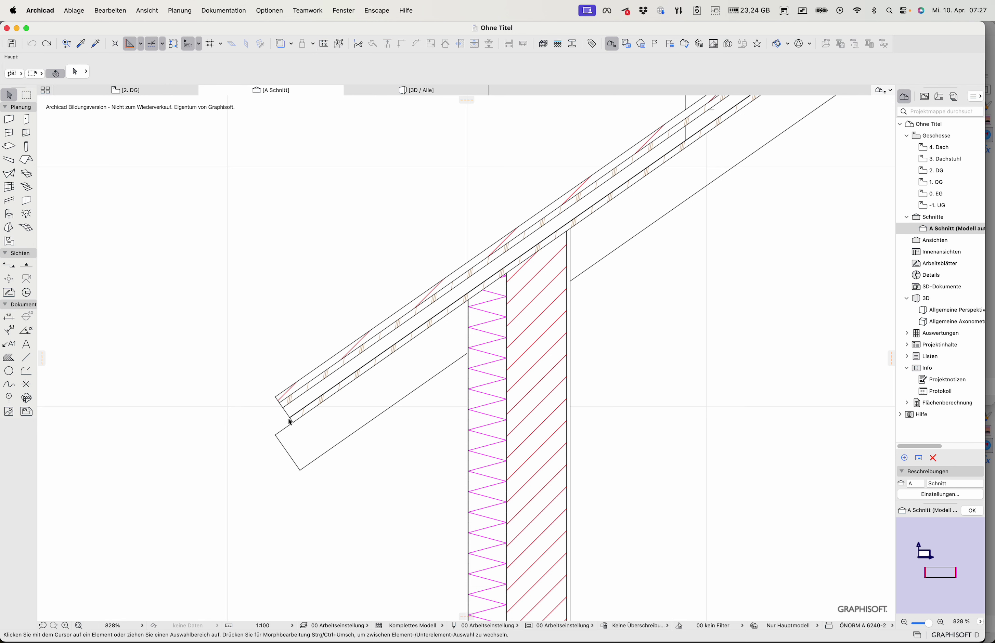
click(294, 424)
key(Escape)
key(m)
click(293, 422)
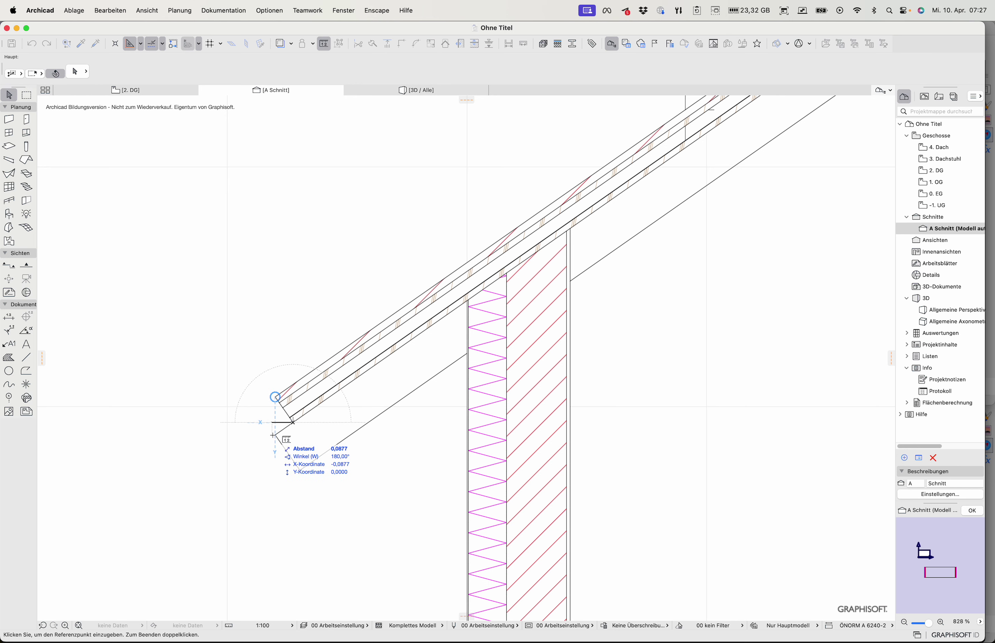
key(Tab)
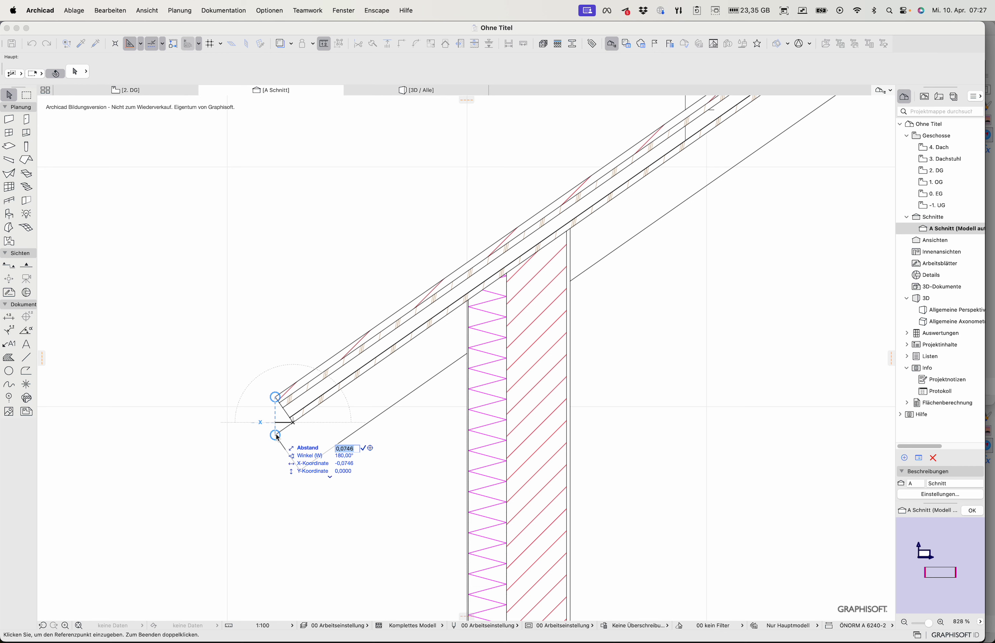
click(276, 435)
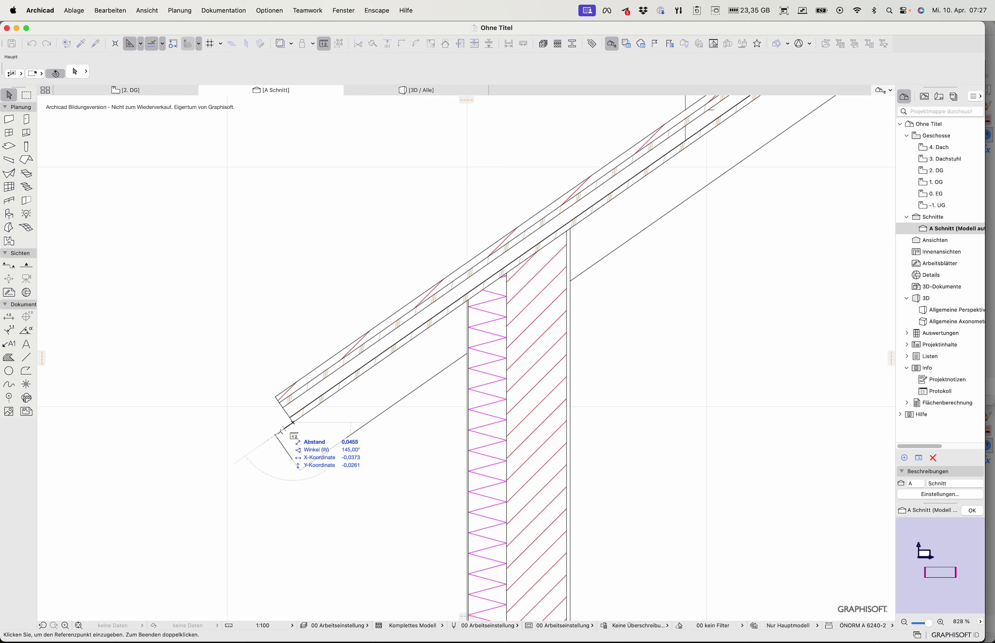
click(270, 422)
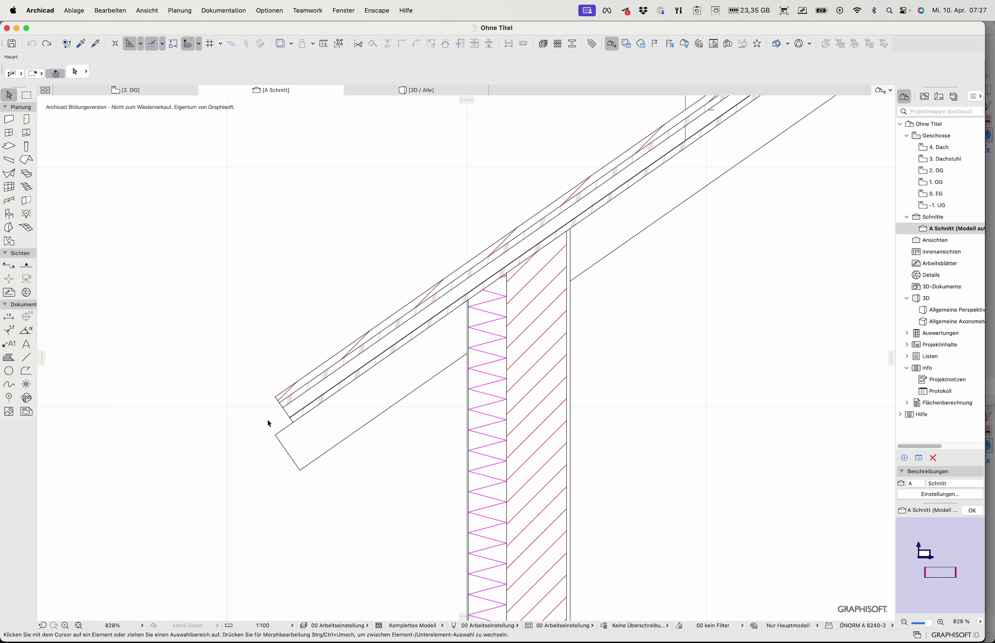
Step: Select the grouped rafters in 3D, set their eaves overhang to 0,73 m, and check the rafter ends
click(405, 91)
click(362, 488)
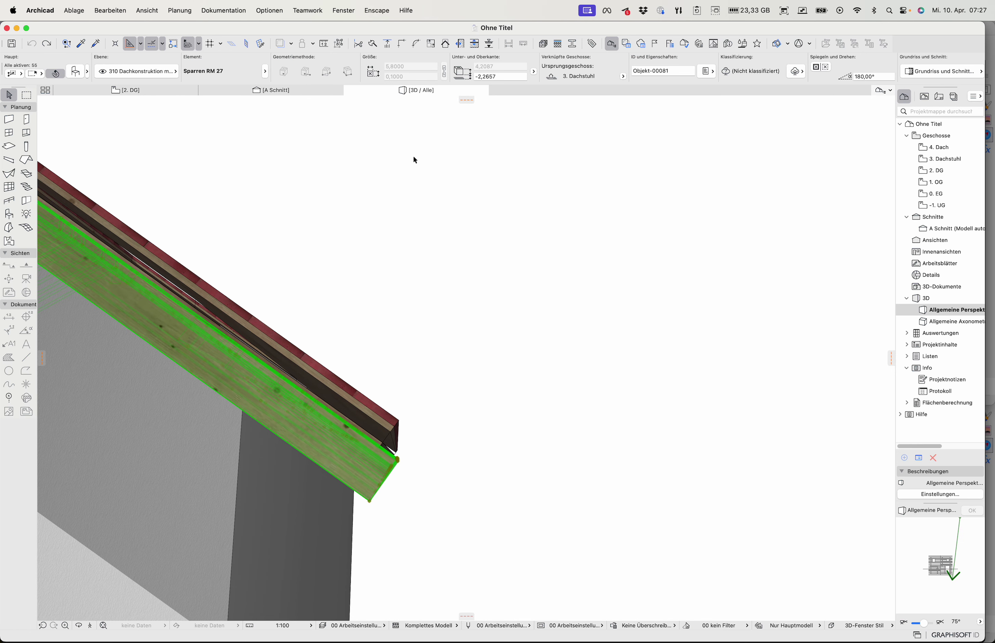
key(super+t)
text(Kamin)
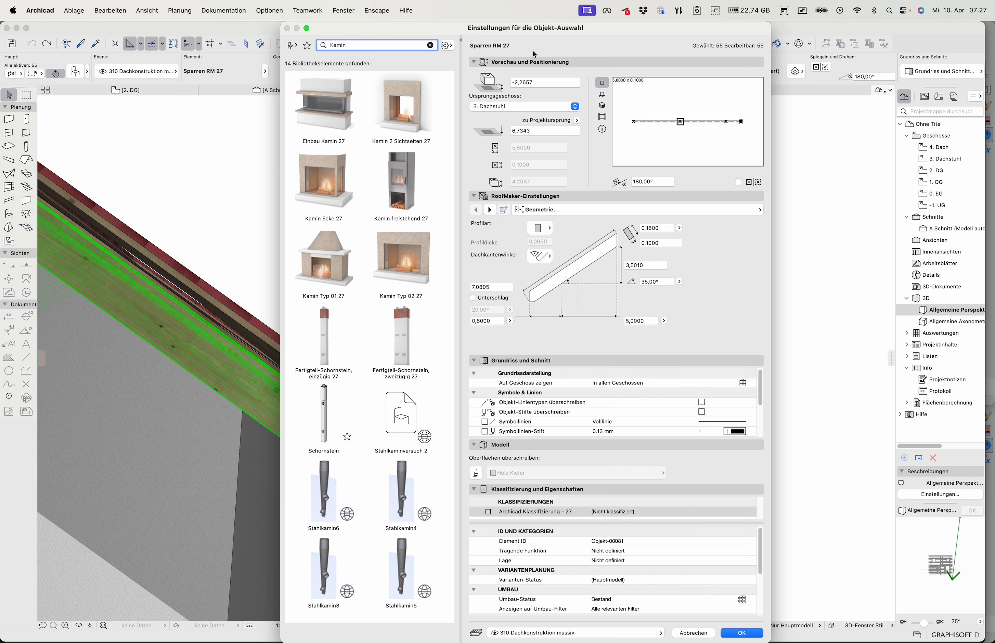
click(482, 321)
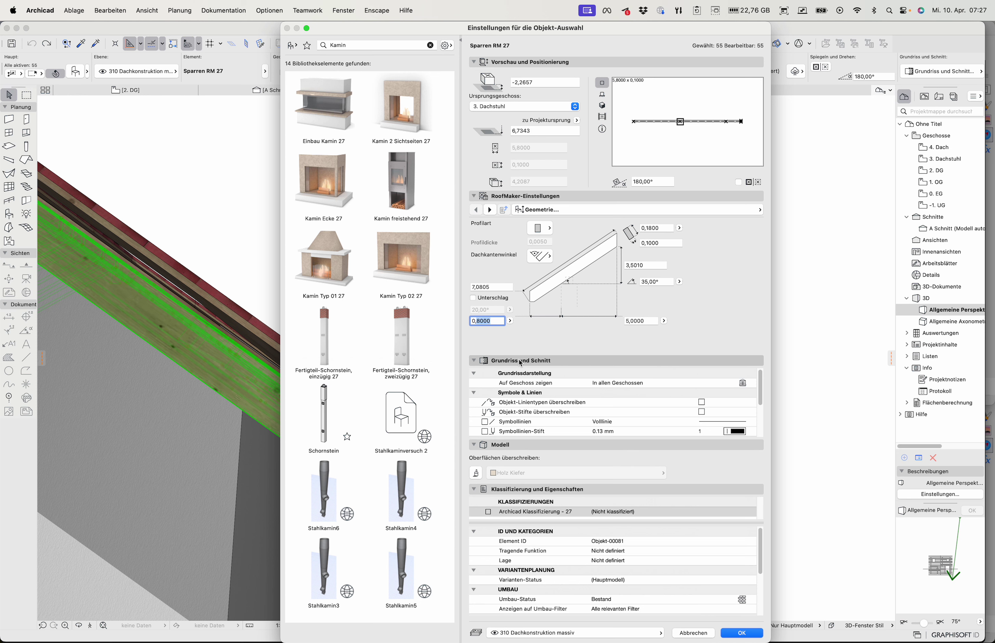
text(0,73)
key(Return)
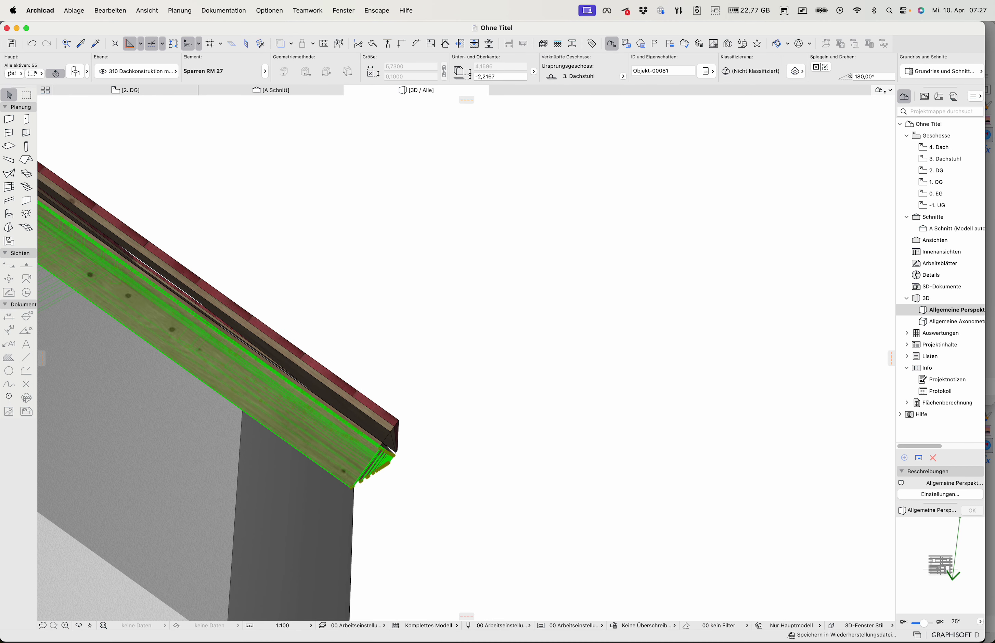
click(433, 485)
shift+middle_drag(437, 481, 452, 476)
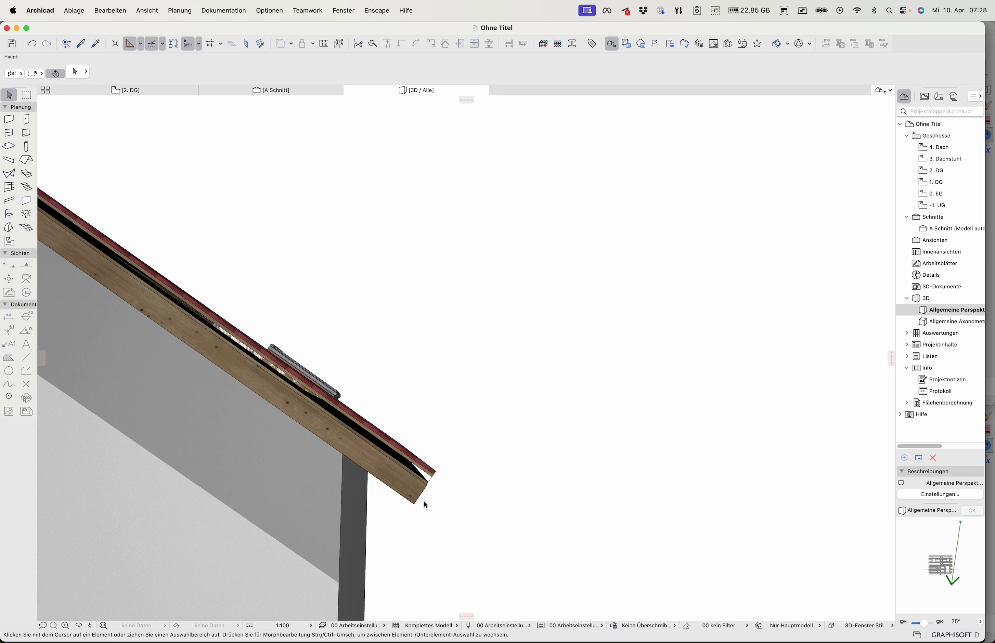
Step: Undo the last overhang change, set the grouped rafters' eaves overhang to 0,72 m, and check the eaves corner
key(super+z)
key(super+t)
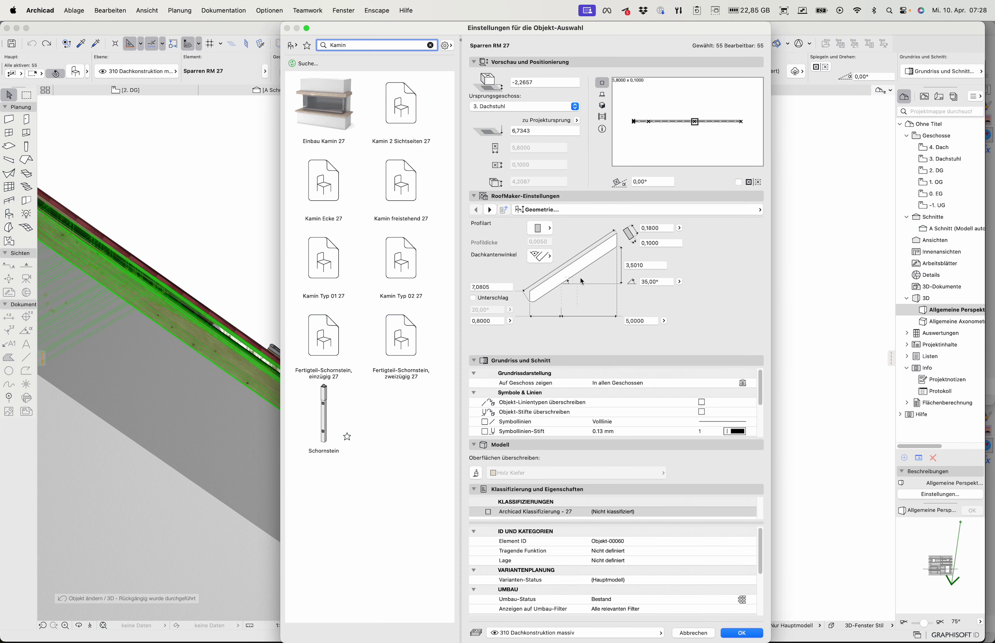
click(478, 322)
drag(478, 321, 511, 354)
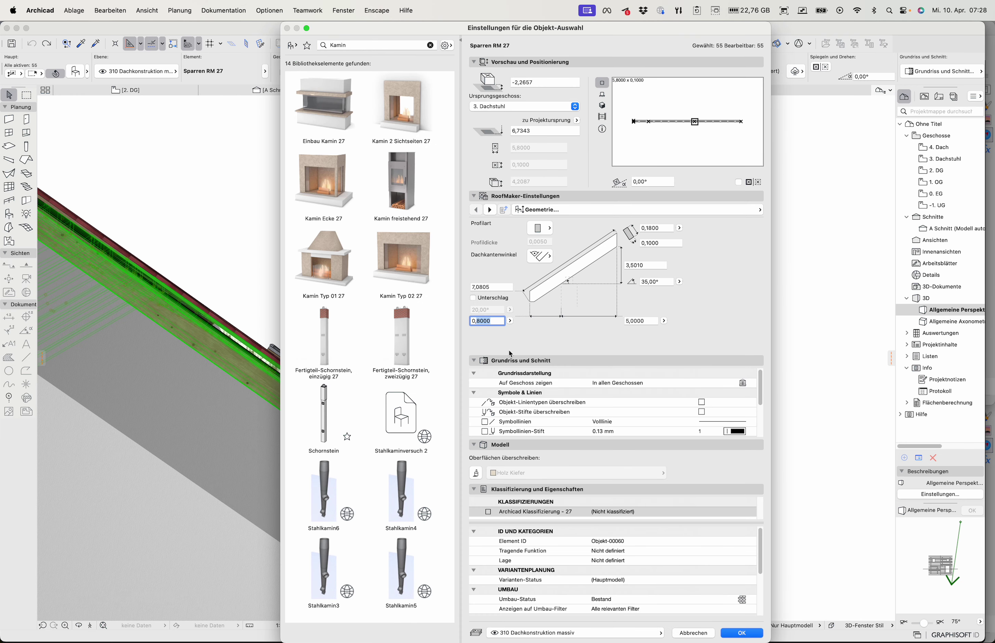
text(72)
click(739, 633)
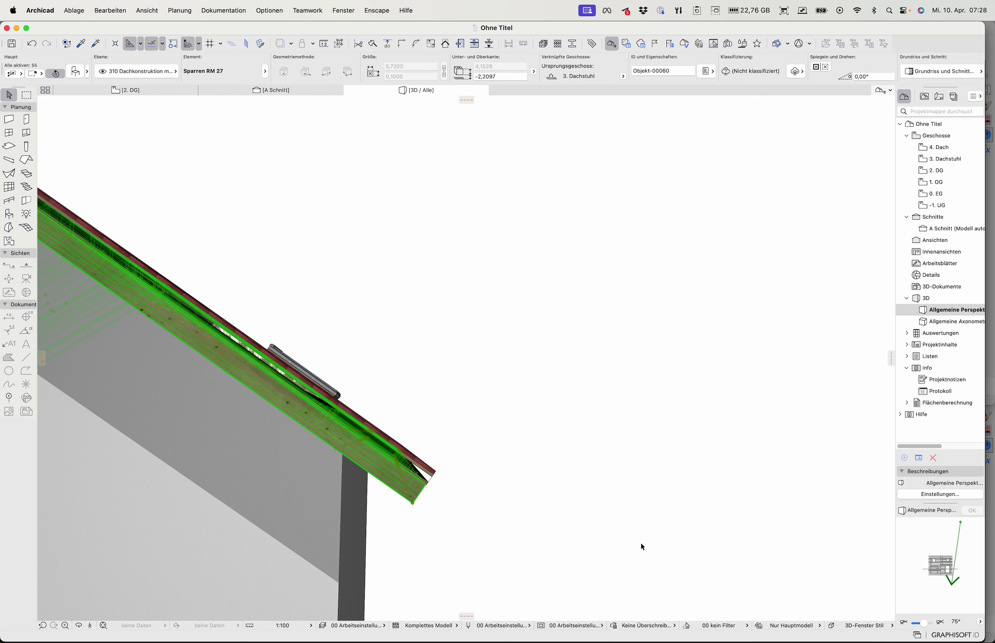
click(479, 499)
shift+middle_drag(478, 500, 454, 501)
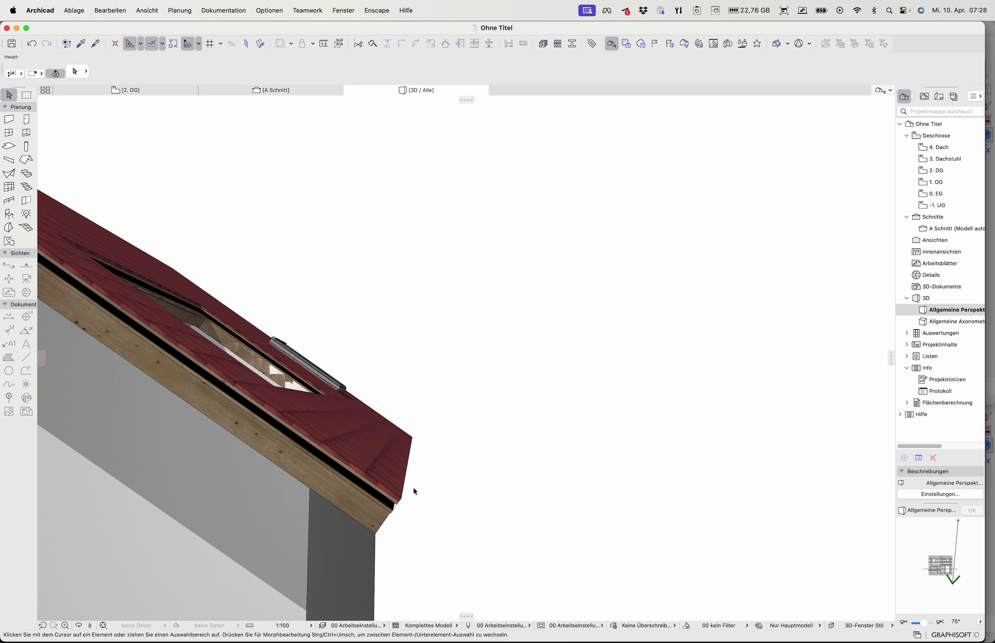
Step: Select the main roof and try to offset its outline outward in the 2. DG floor plan
click(414, 461)
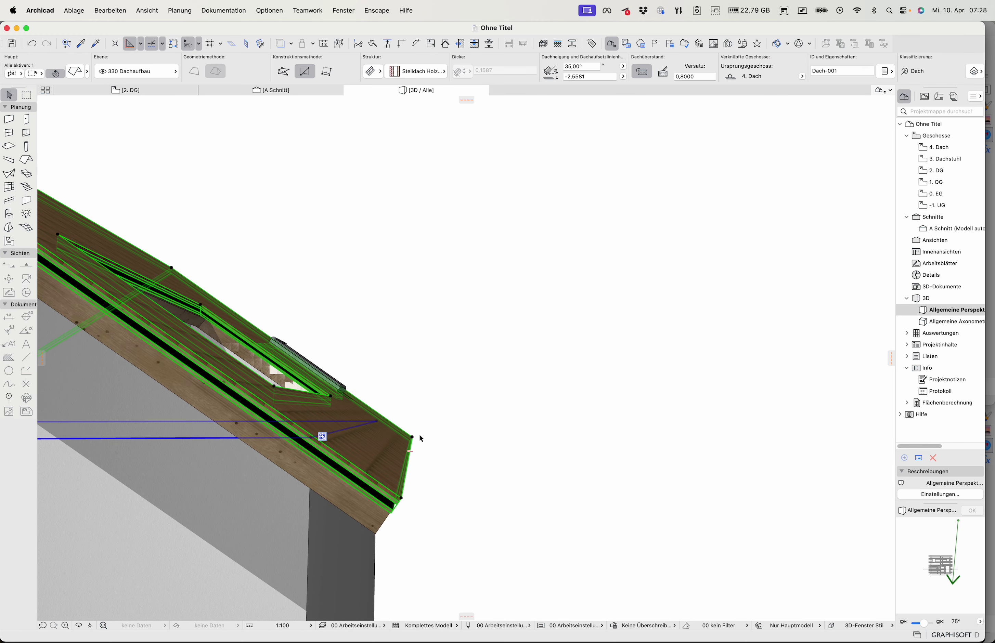
click(164, 88)
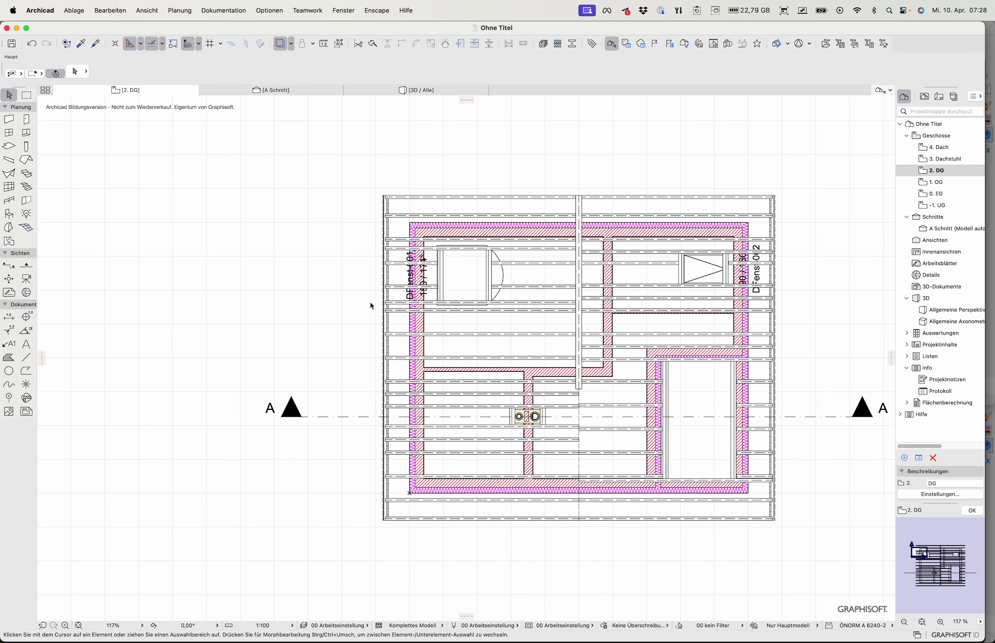
click(384, 211)
click(384, 211)
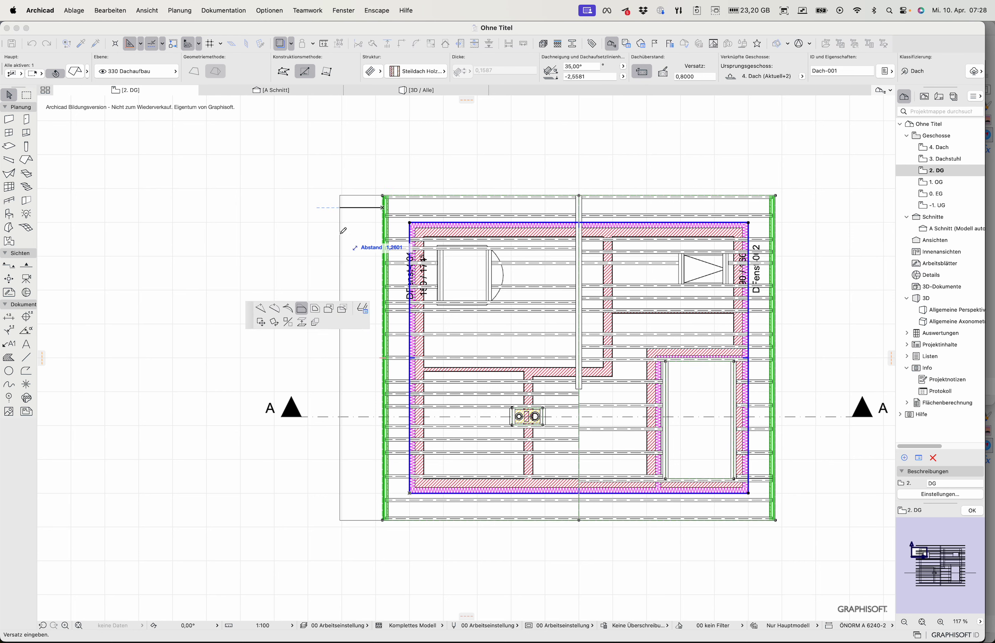
key(Tab)
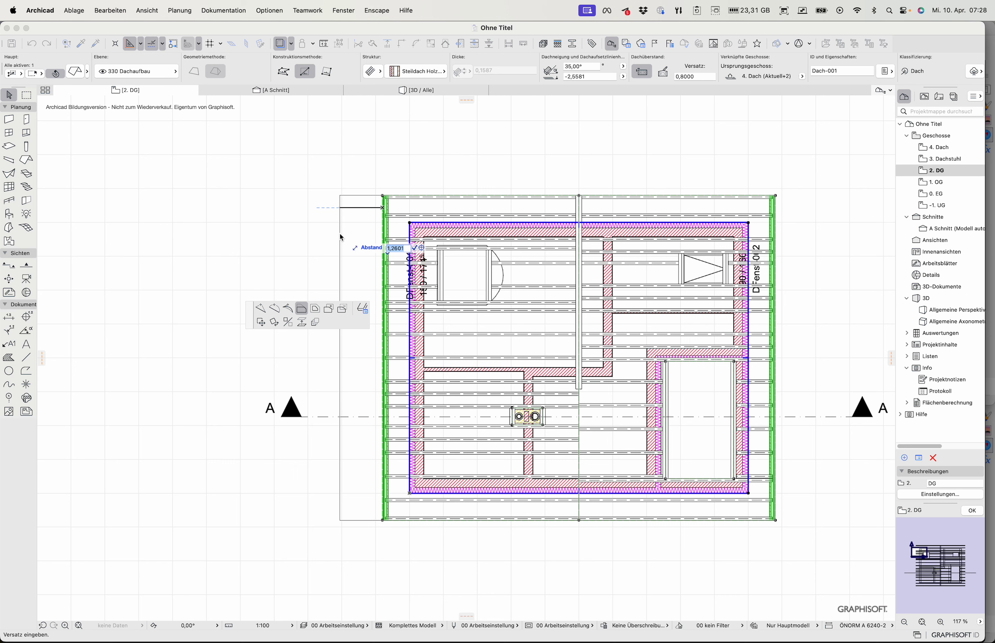
click(341, 237)
click(340, 235)
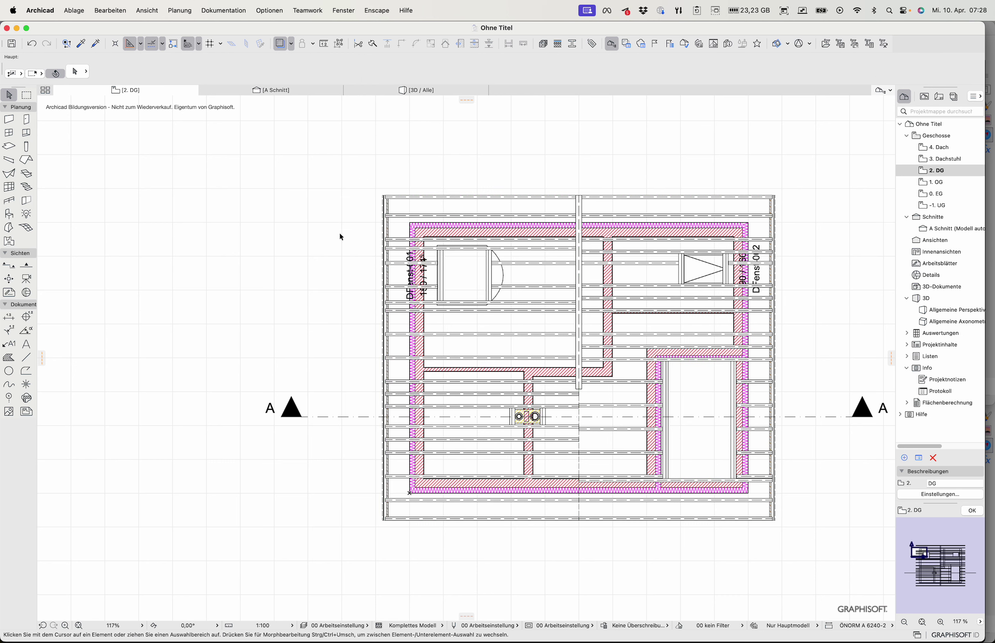
Step: In section A, suspend grouping so individual timber members around the chimney can be selected
click(284, 90)
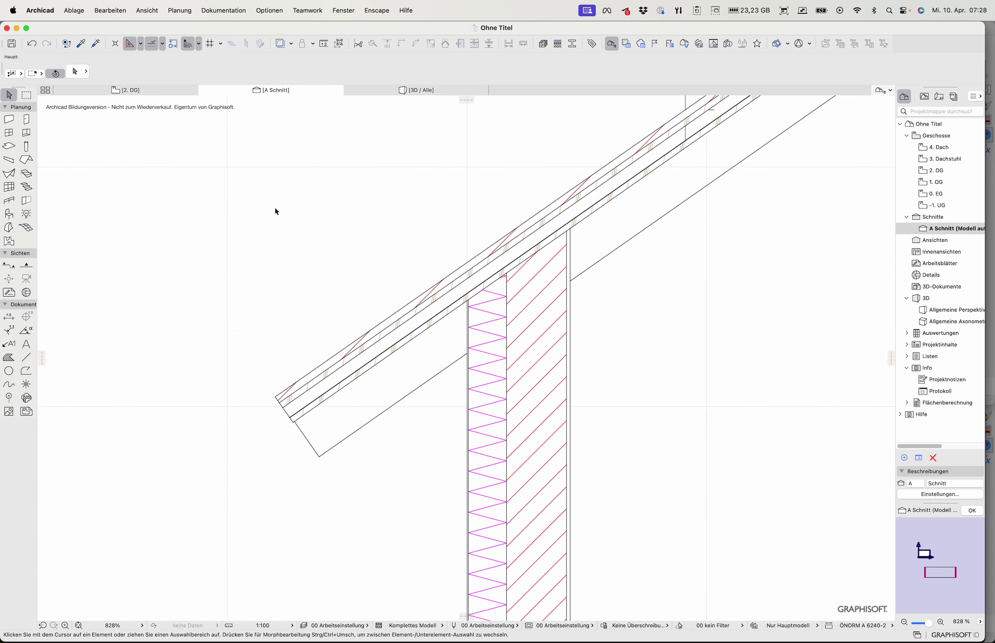
scroll(314, 231, down, 10)
scroll(346, 258, up, 2)
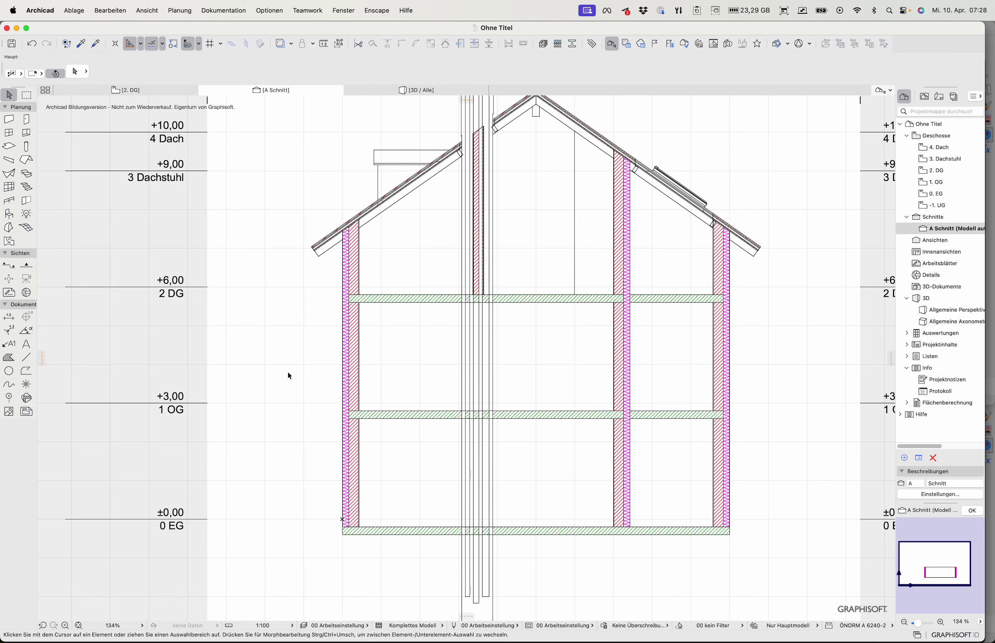
scroll(483, 149, up, 10)
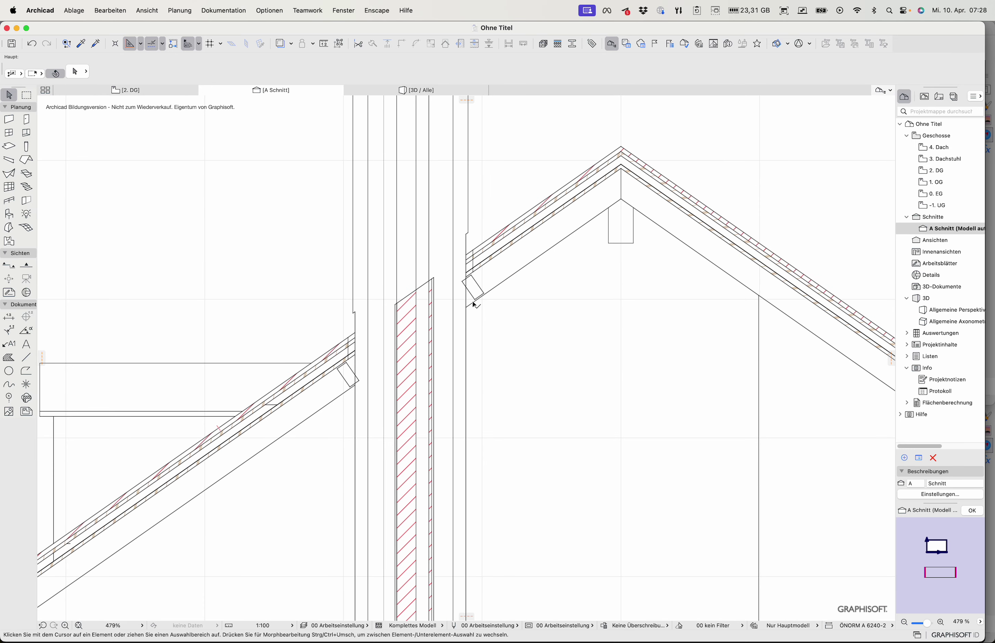
click(483, 291)
click(526, 339)
click(230, 174)
click(112, 11)
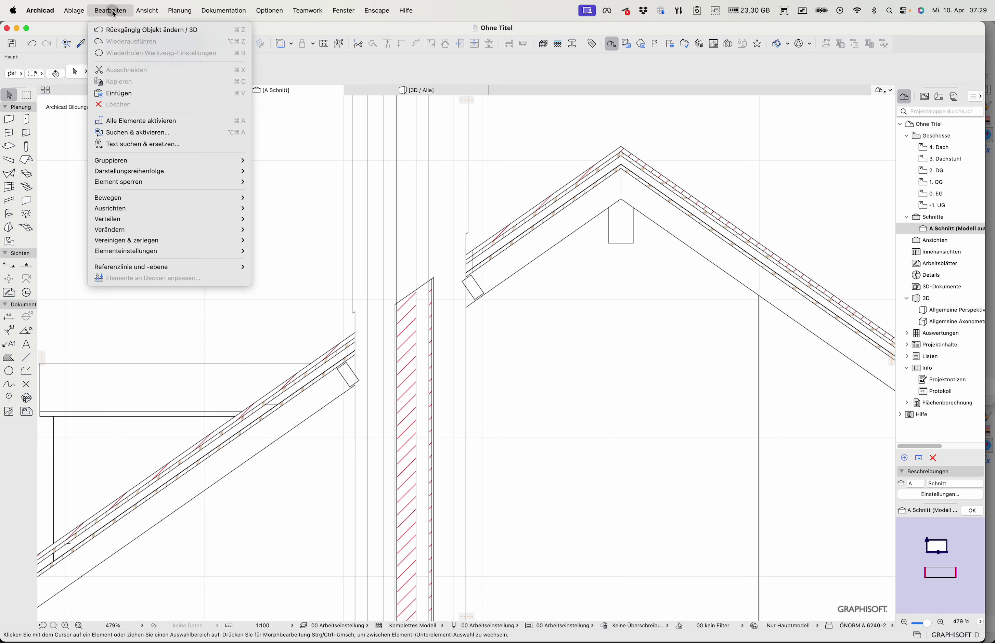
mouse_move(166, 162)
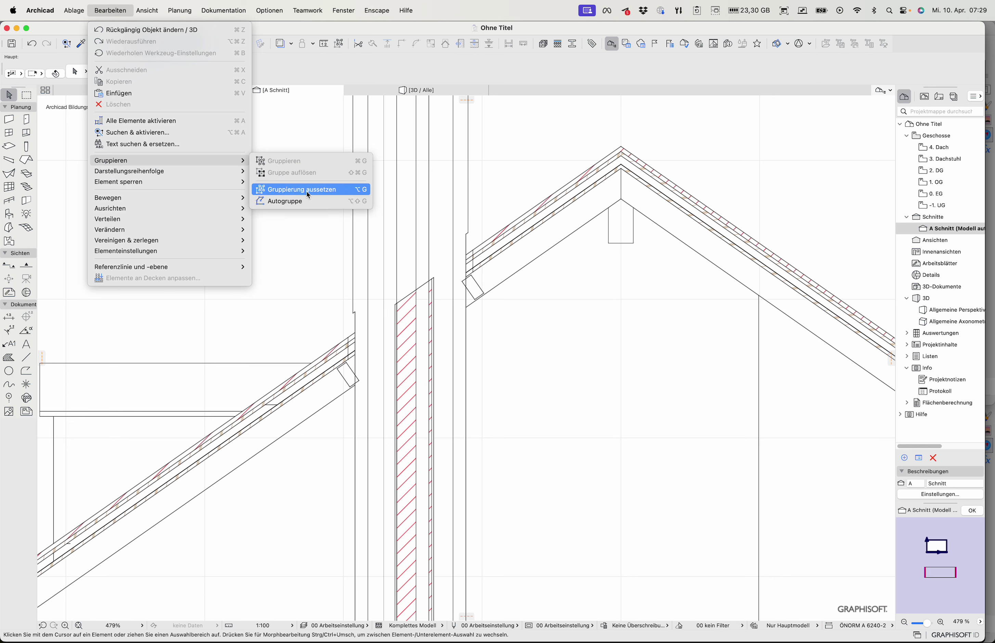
click(358, 189)
Step: Move the trimmer on the chimney's ridge side up along the rafter slope until its upper chimney-side corner meets the roof opening's vertical edge line
click(474, 288)
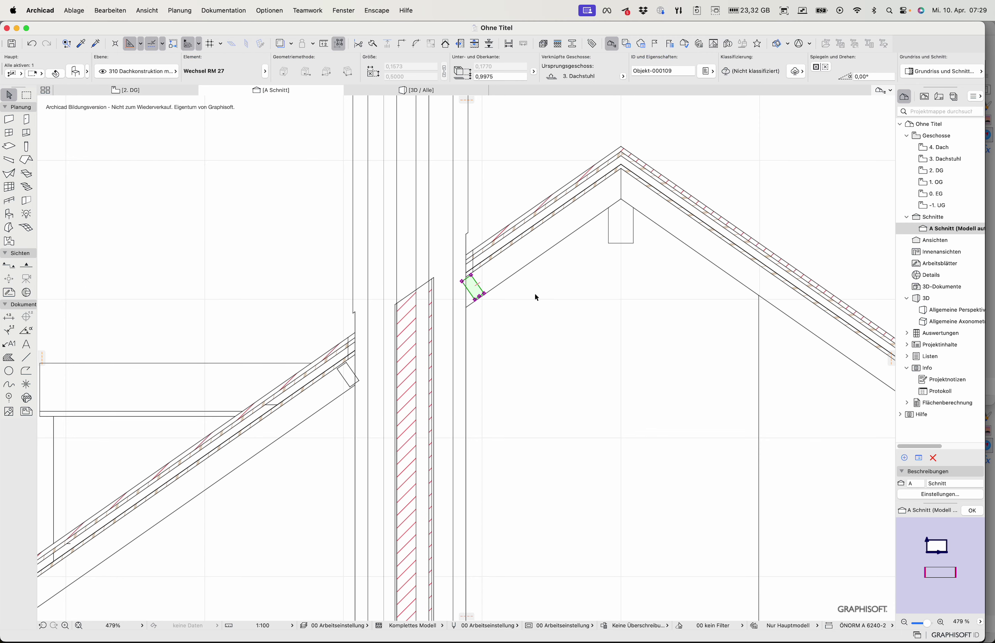
scroll(497, 282, up, 5)
key(super+d)
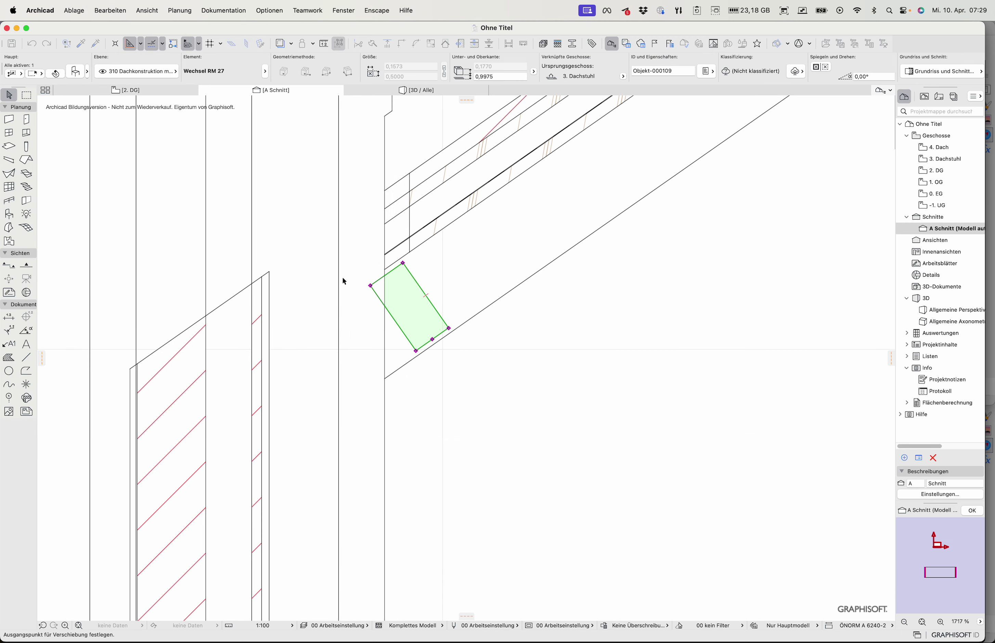
click(370, 286)
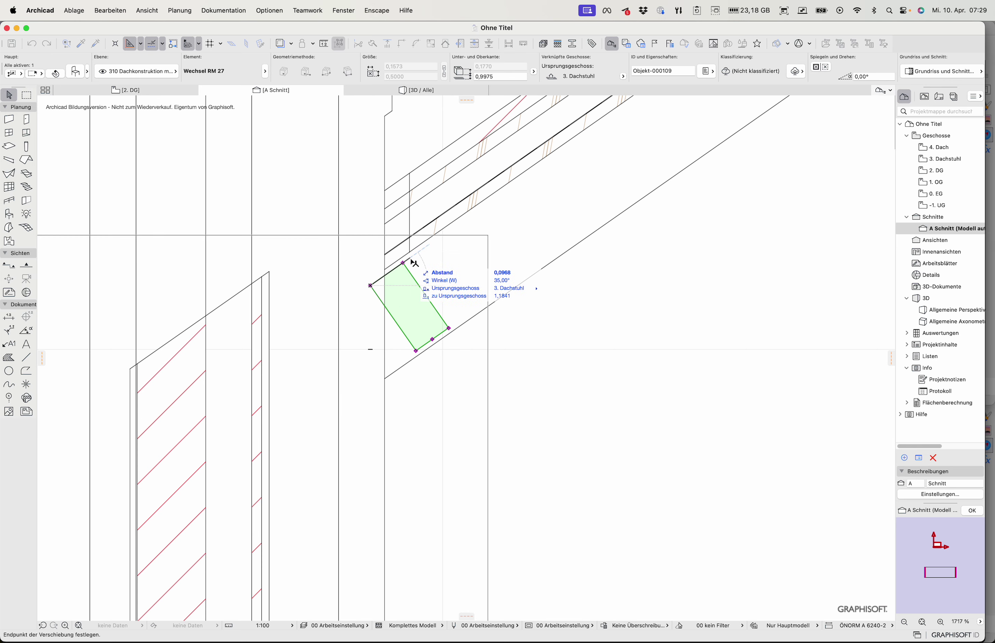
scroll(414, 263, down, 4)
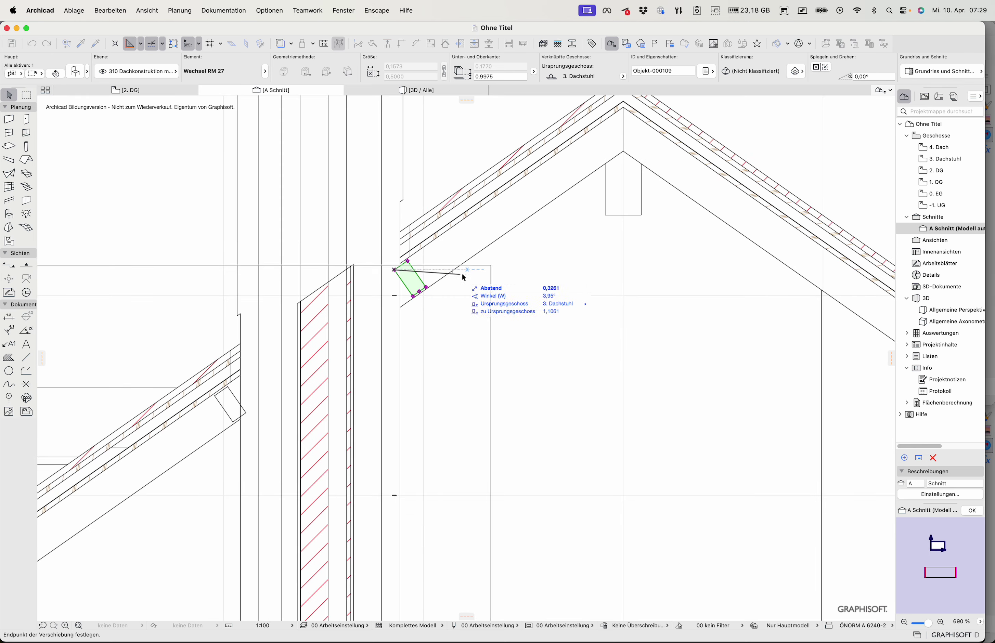
scroll(514, 270, down, 3)
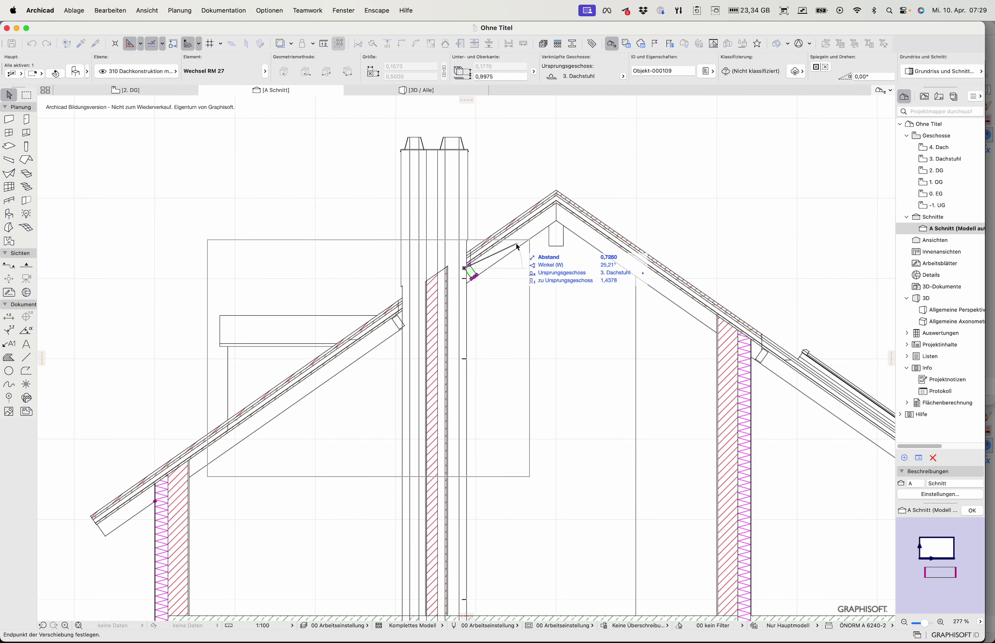
scroll(507, 292, up, 3)
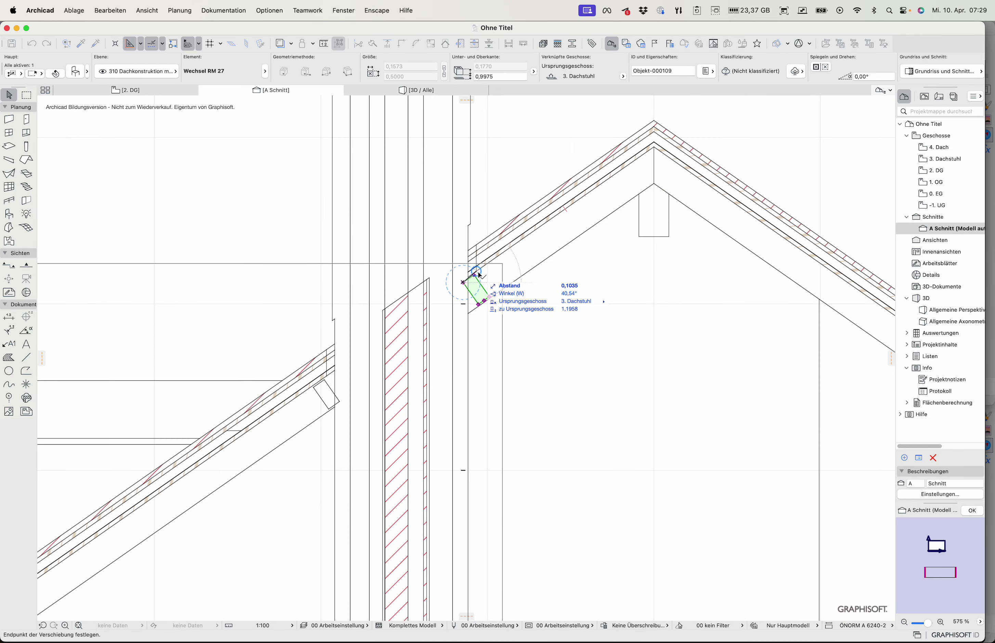
scroll(481, 275, up, 6)
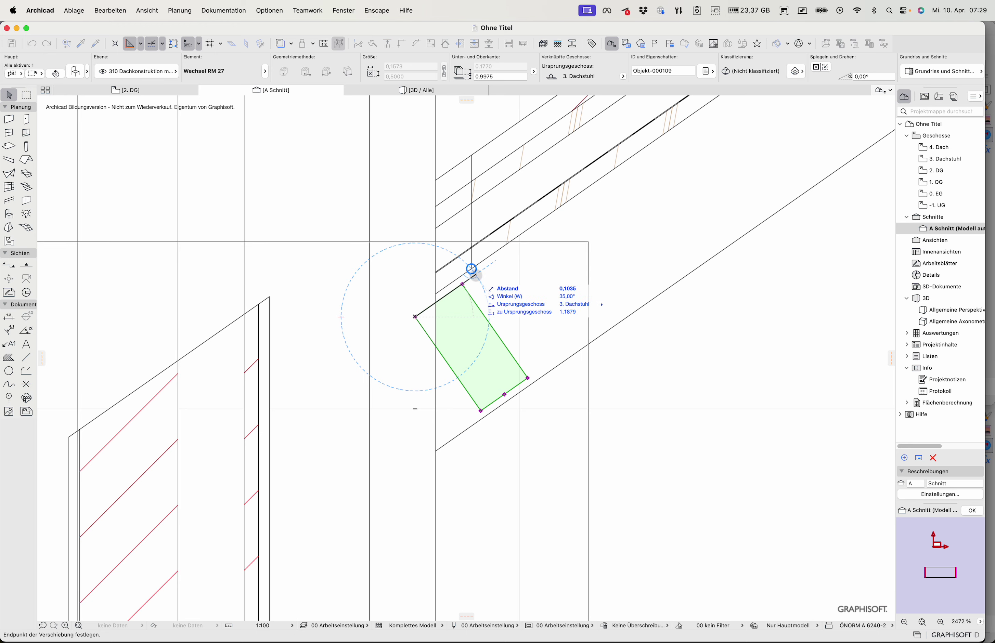
click(471, 271)
Step: Try to move the trimmer on the chimney's eaves side down along the rafter slope, and undo that move
scroll(462, 335, down, 4)
middle_drag(306, 418, 534, 294)
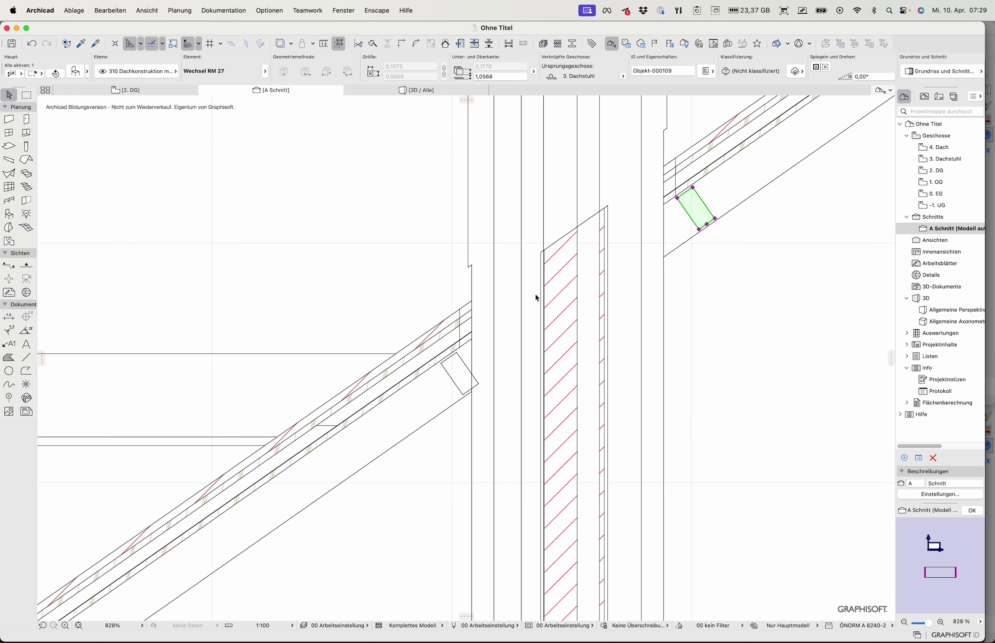
click(451, 375)
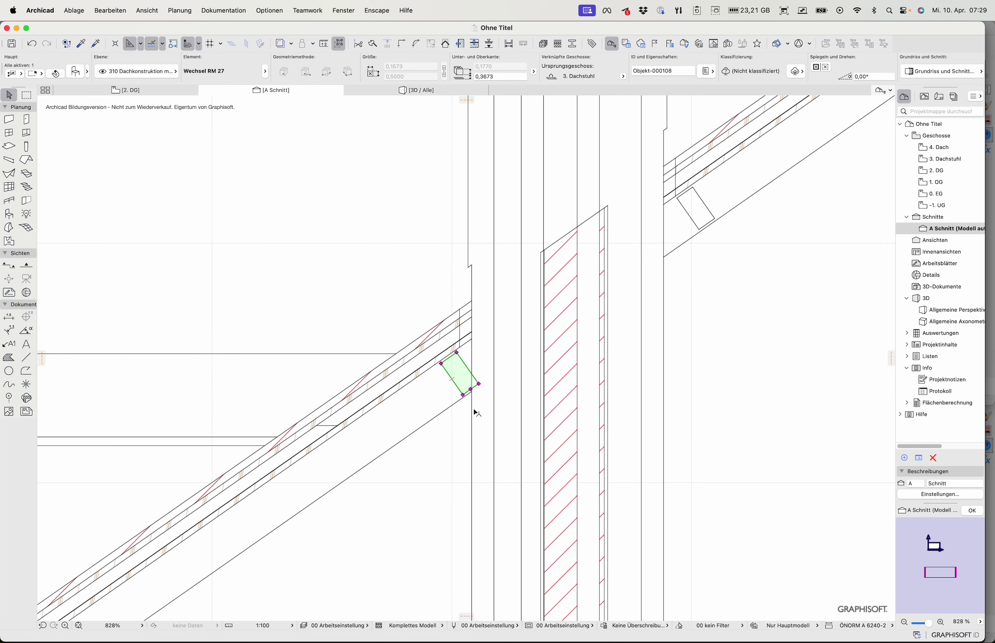
key(super+d)
click(479, 383)
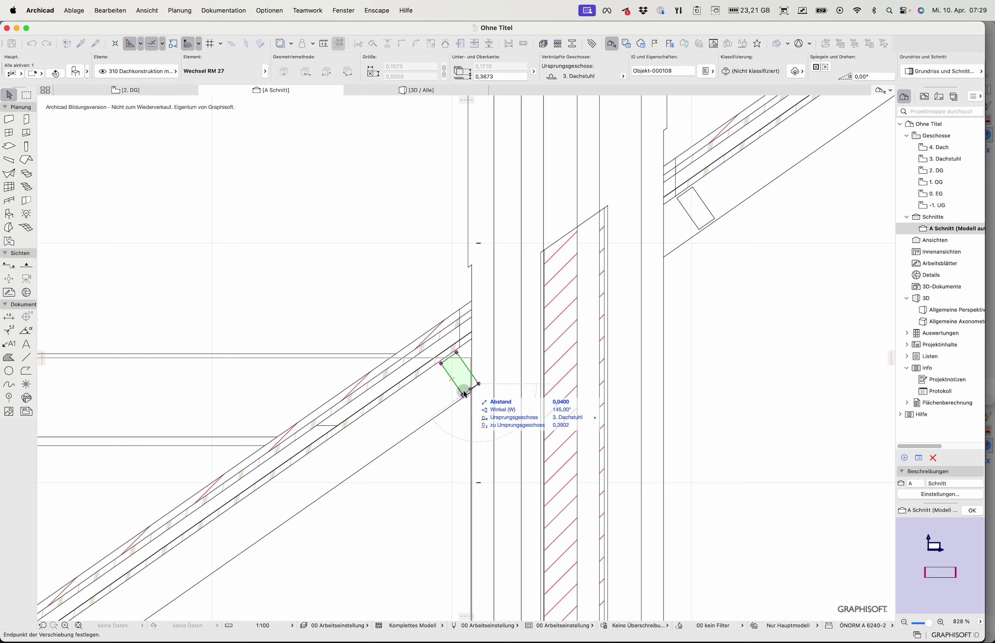
click(440, 412)
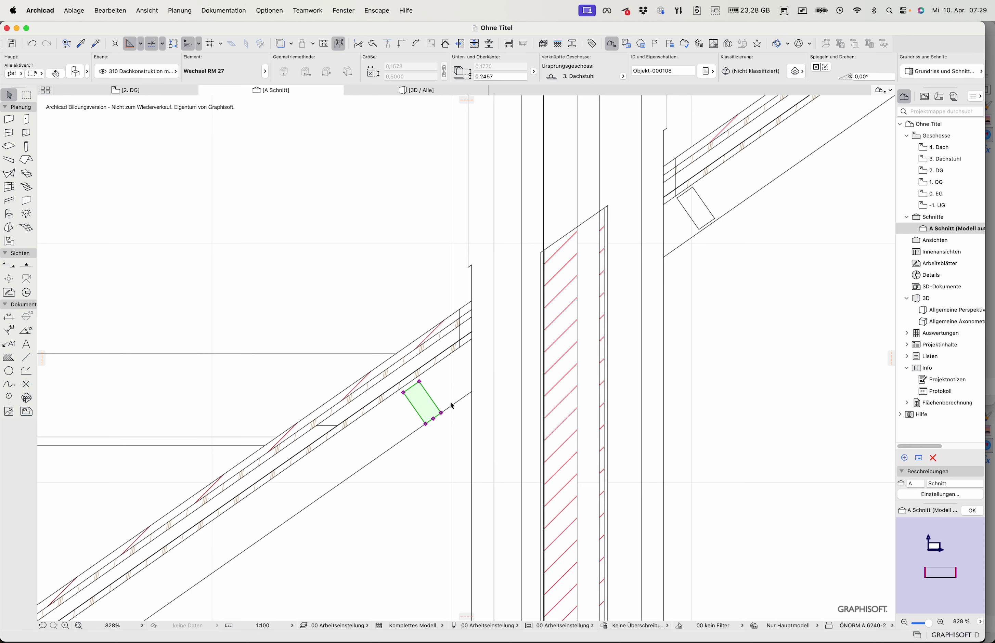
key(super+z)
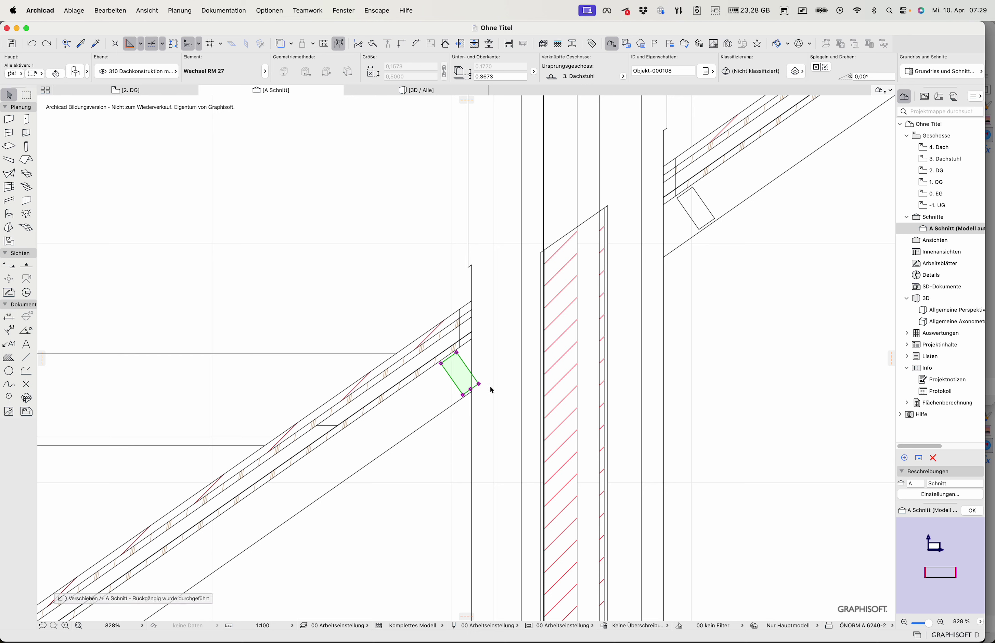
Step: Move the eaves-side trimmer down along the rafter slope, clear of the chimney and the roof opening's edge
key(super+d)
click(478, 384)
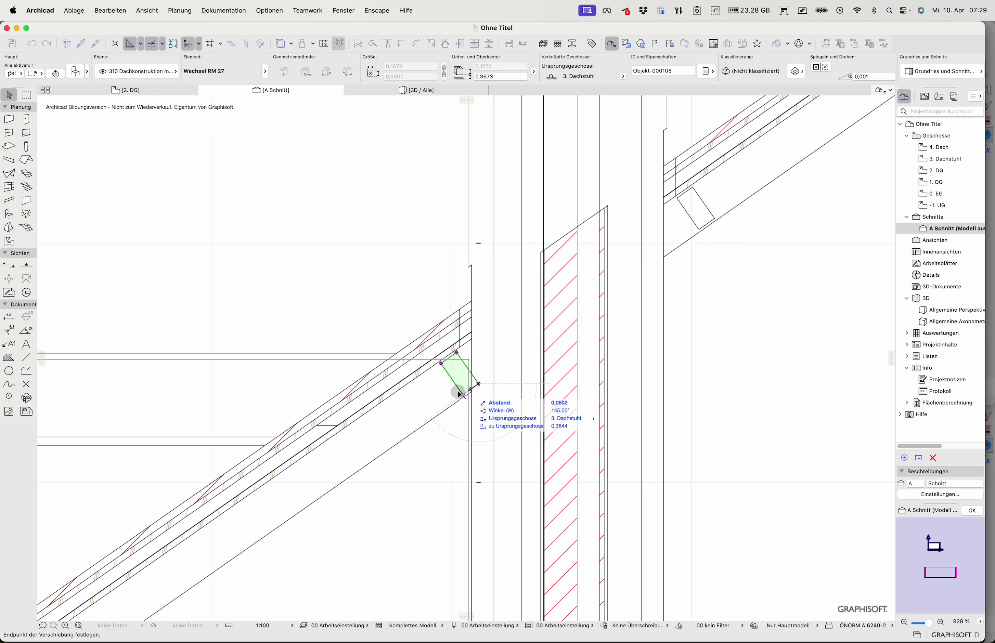
click(432, 417)
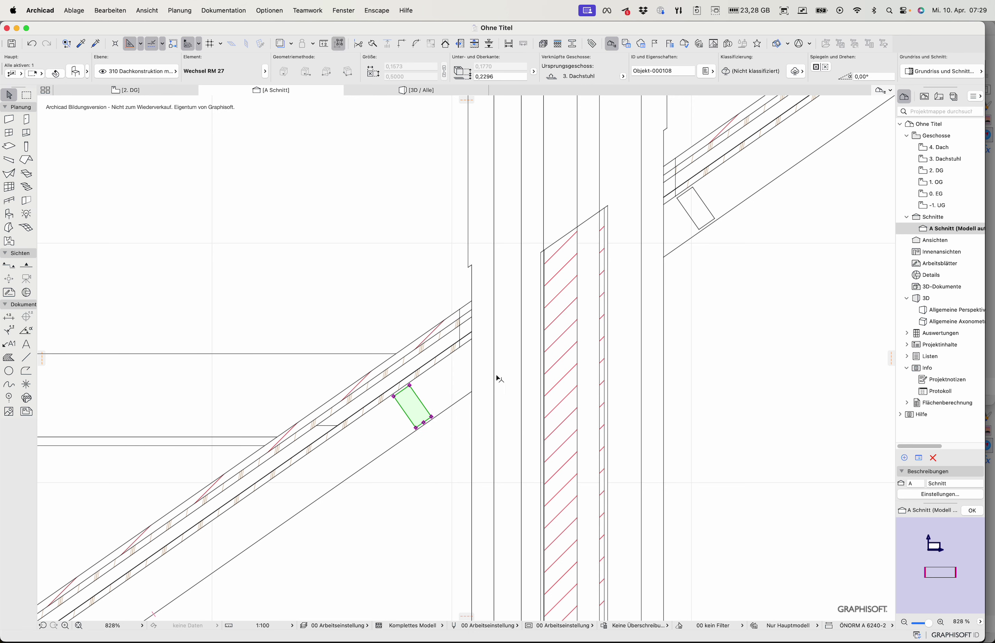
Step: Draw a vertical helper line from the lower end of the roof opening's eaves-side edge down past the rafter's underside
click(27, 358)
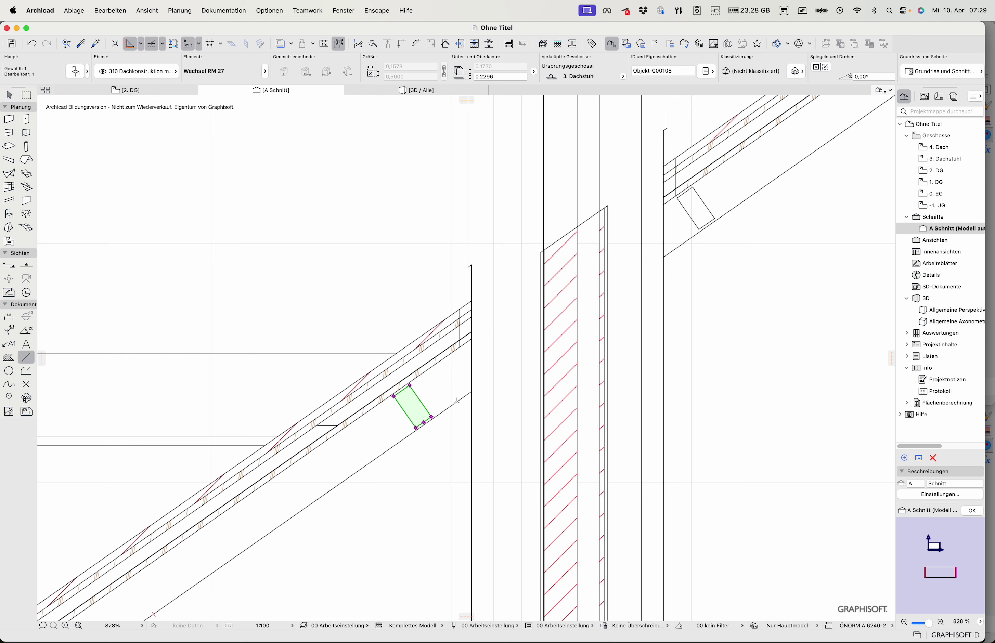
key(Escape)
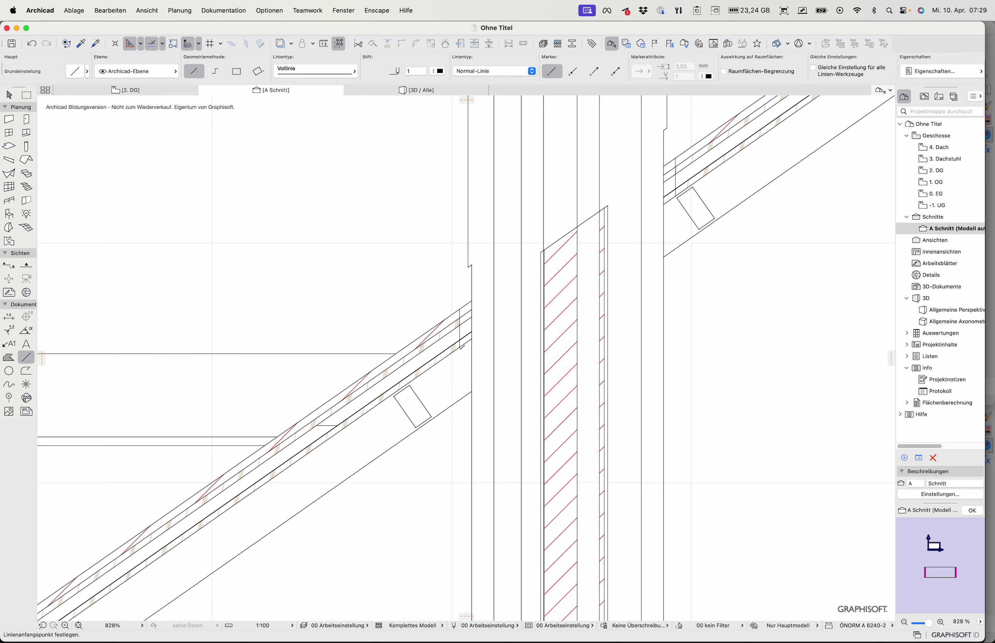
click(460, 347)
click(460, 442)
Step: Move the eaves-side trimmer up along the rafter slope until its chimney-side corner touches the vertical helper line
shift+click(433, 416)
key(ctrl+d)
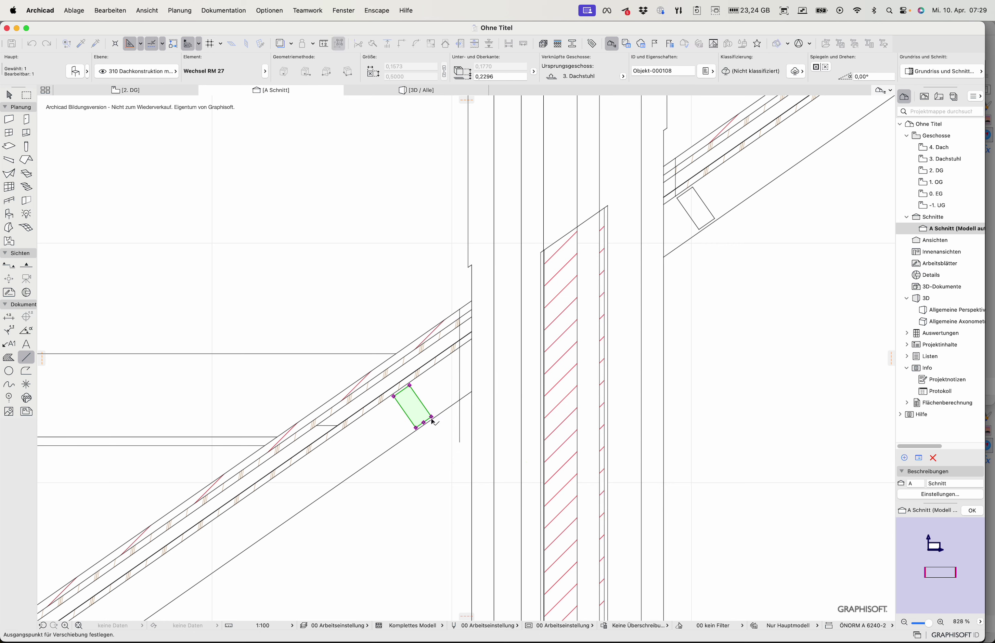
click(432, 417)
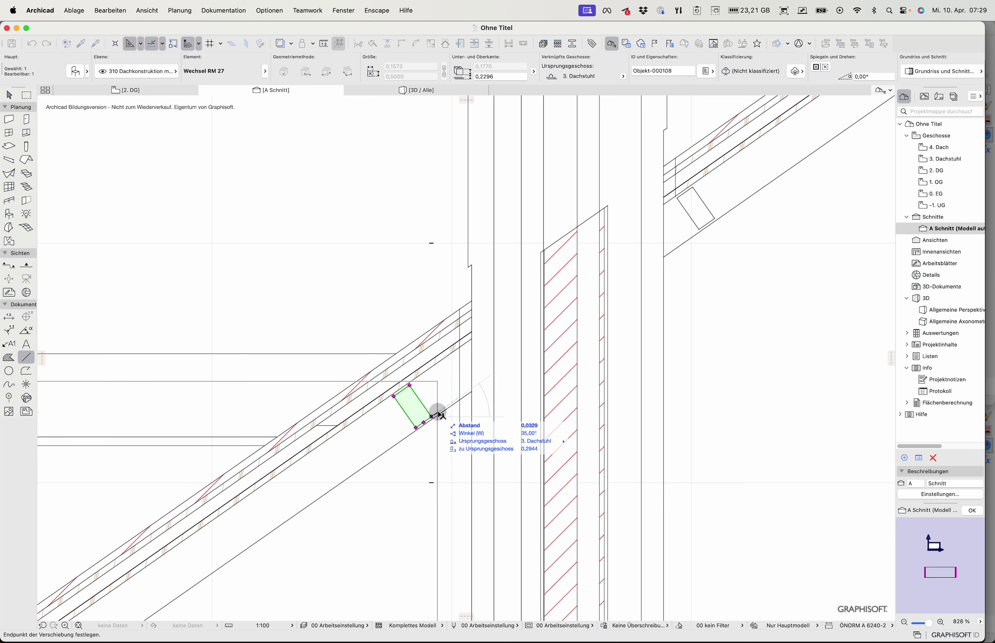
click(460, 396)
key(Escape)
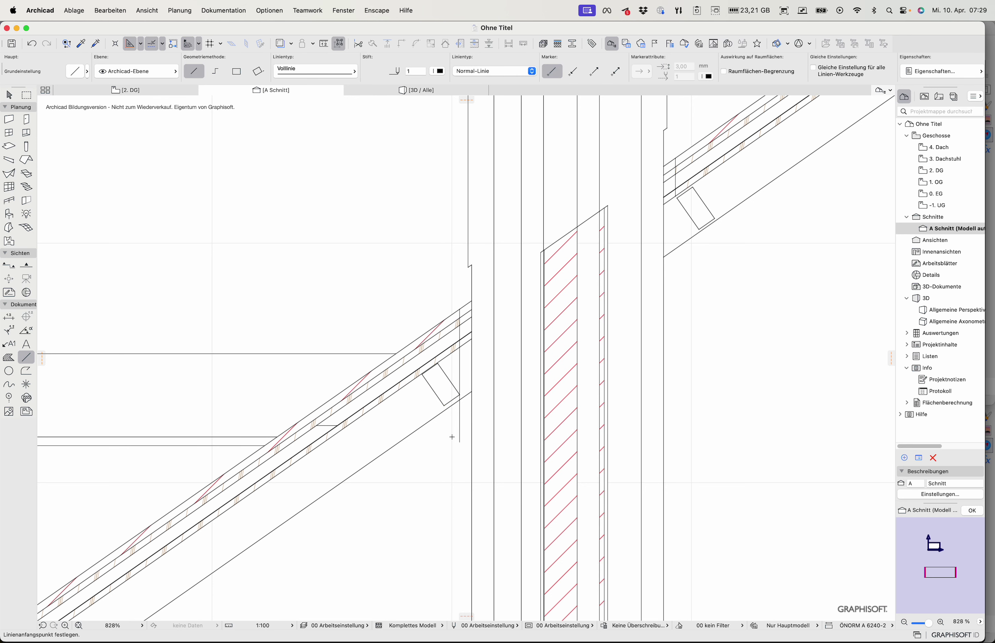
key(Escape)
Step: Examine the roof covering, rafter ends and gable overhang in 3D from several sides, and deselect the roof
scroll(529, 349, down, 10)
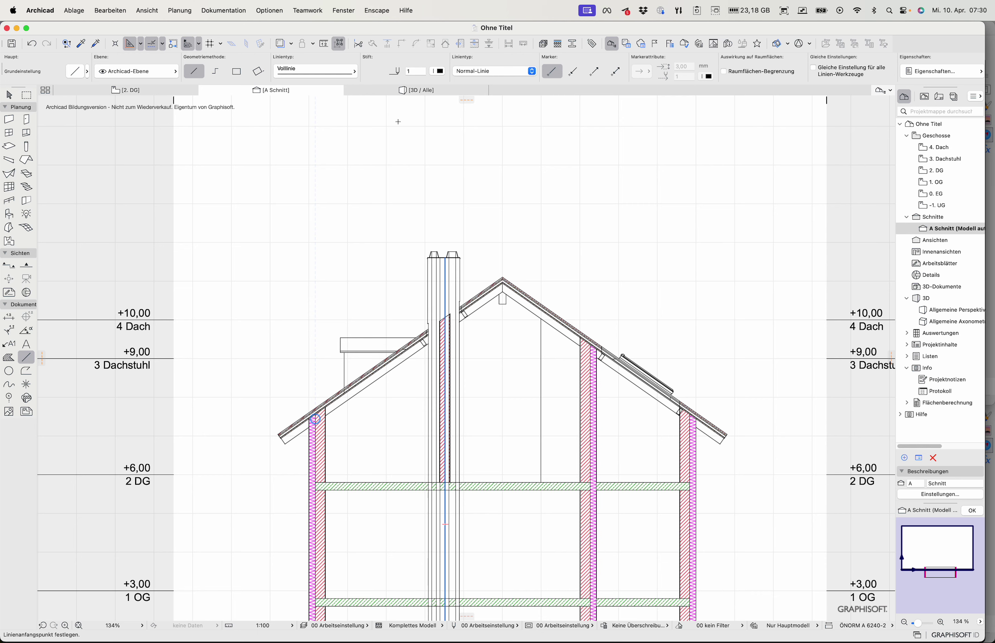
key(F3)
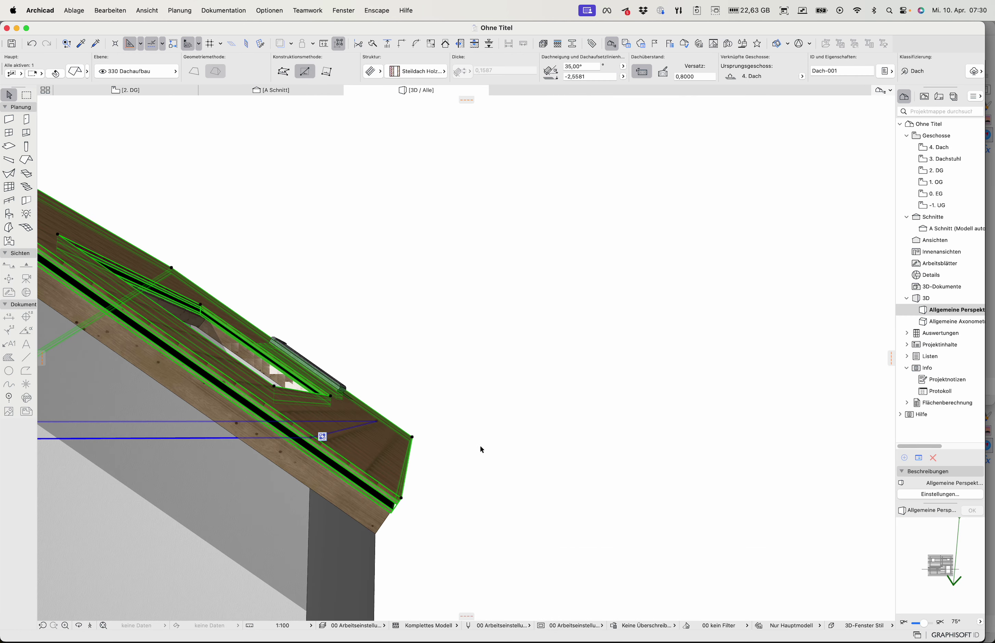
shift+middle_drag(337, 415, 236, 395)
middle_drag(422, 460, 459, 422)
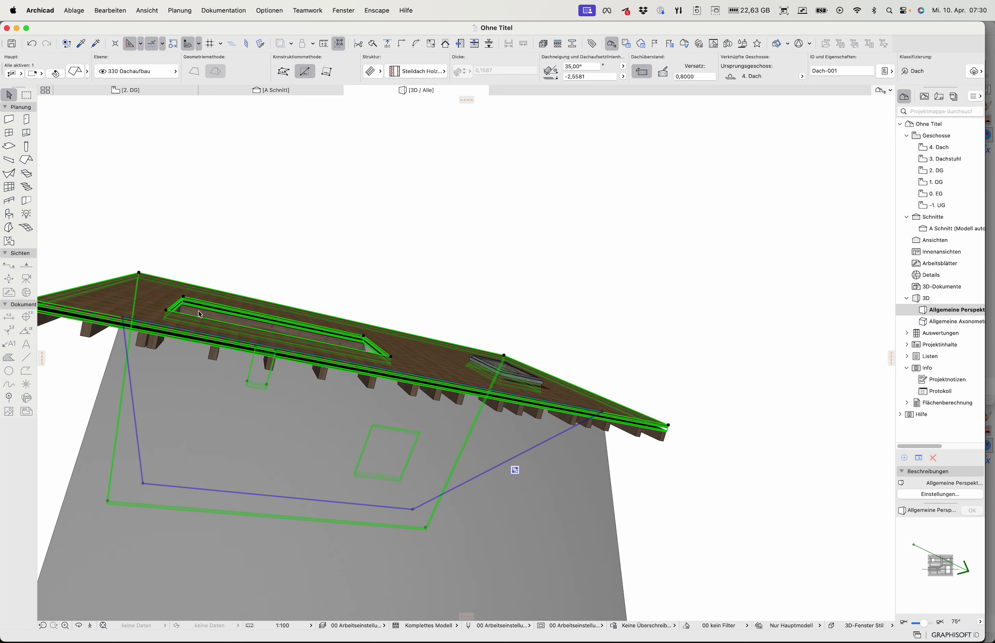
shift+middle_drag(211, 332, 225, 496)
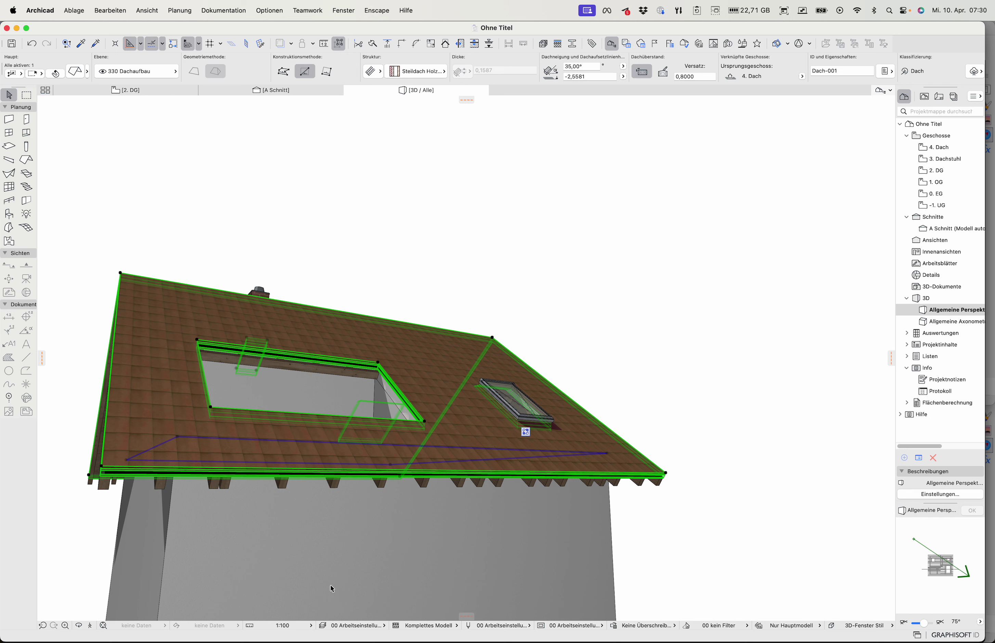
shift+middle_drag(265, 542, 495, 472)
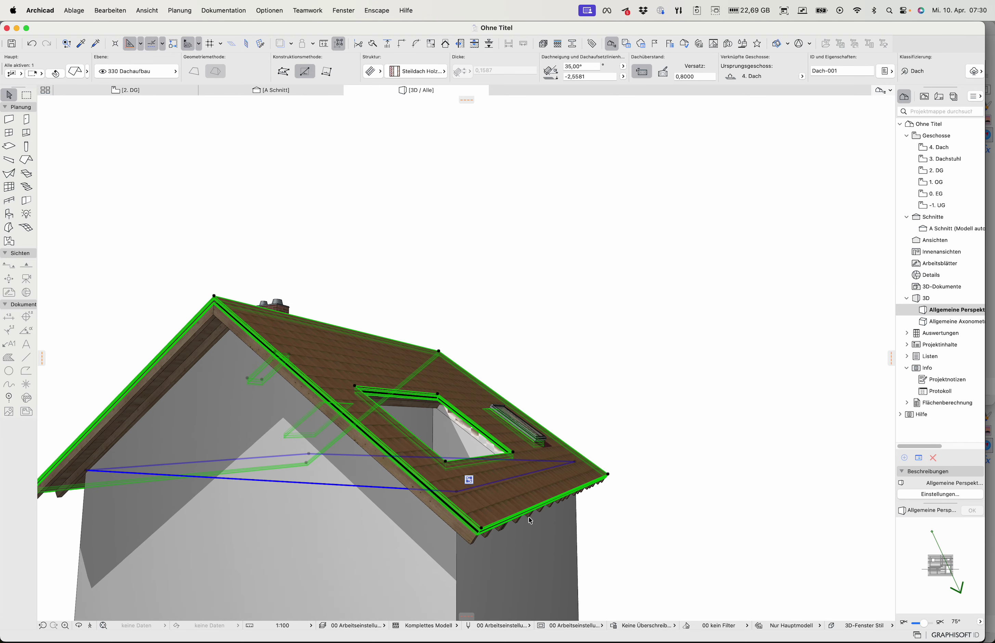
click(583, 517)
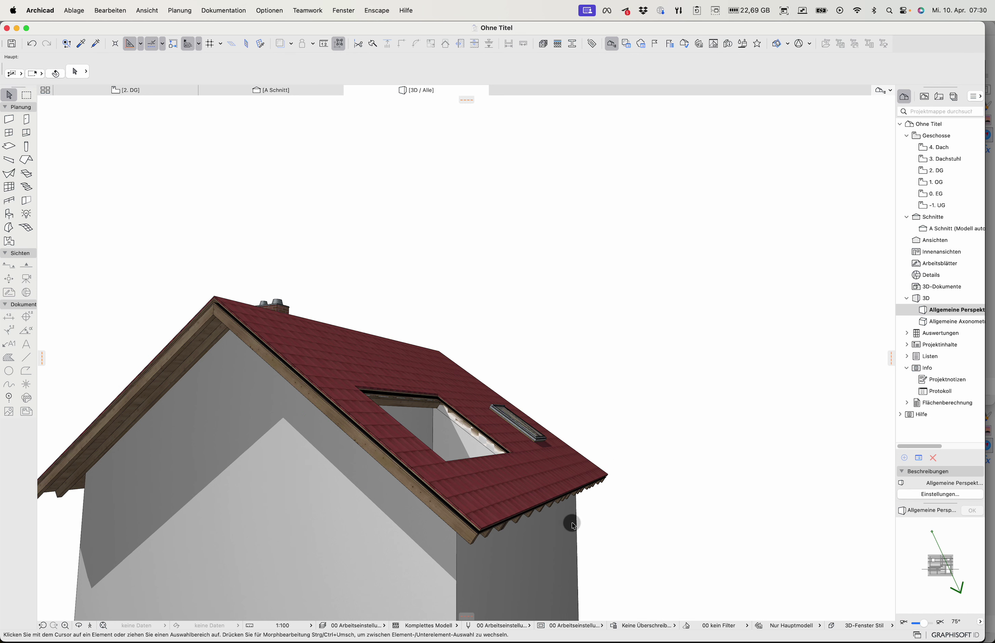
Step: Isolate all rafters and trimmers in 3D to examine the truss, and restore the whole model, viewed towards the gable
click(499, 538)
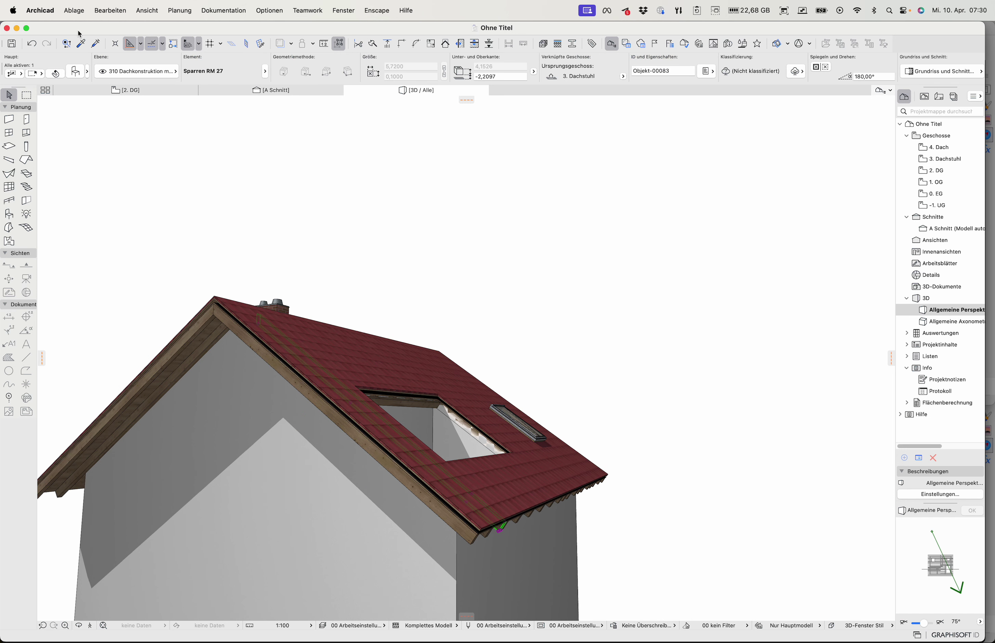
key(super+a)
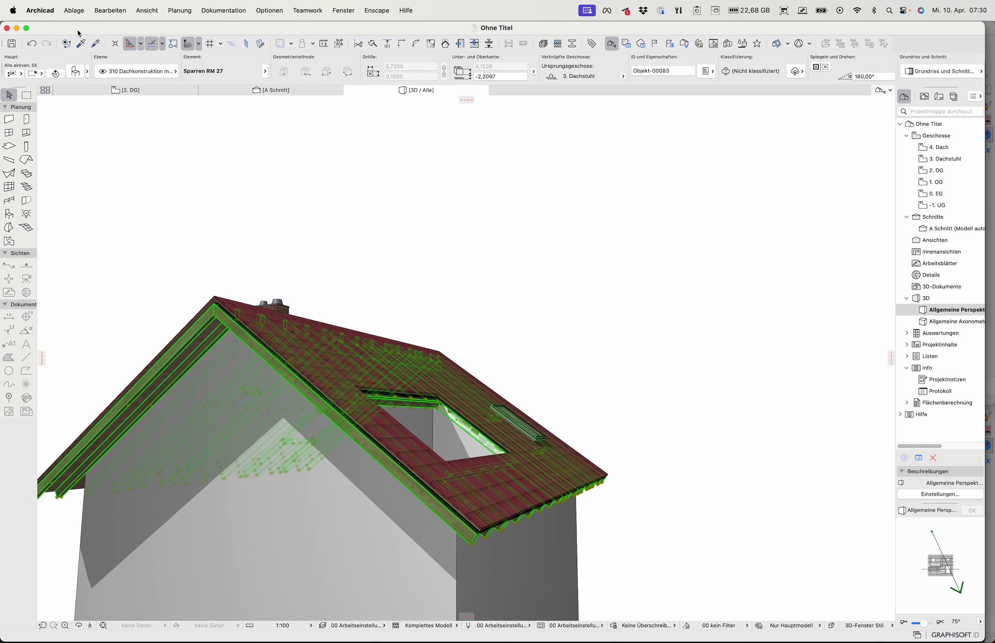
key(F5)
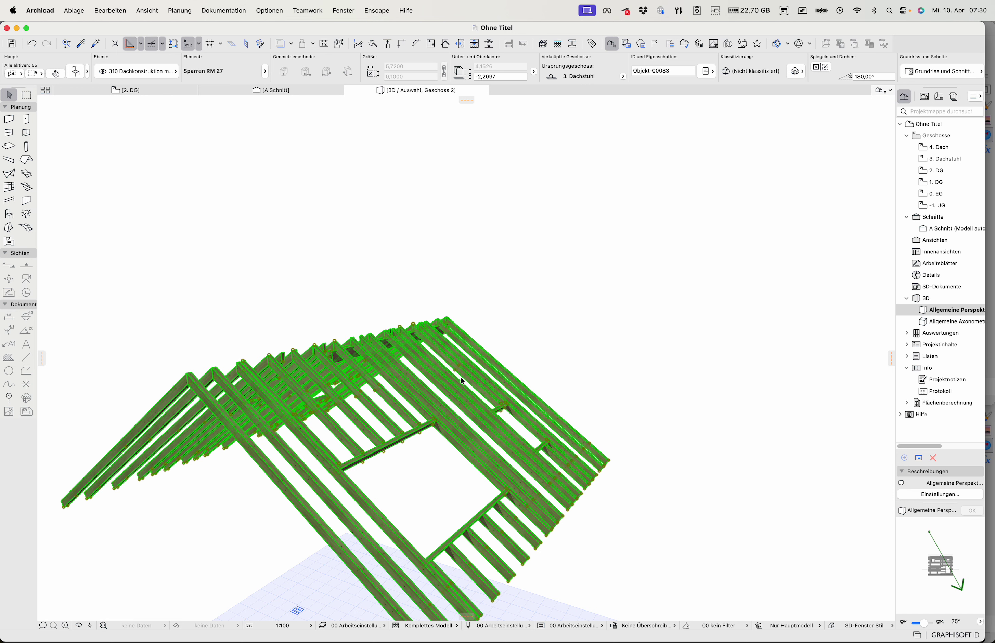
click(485, 321)
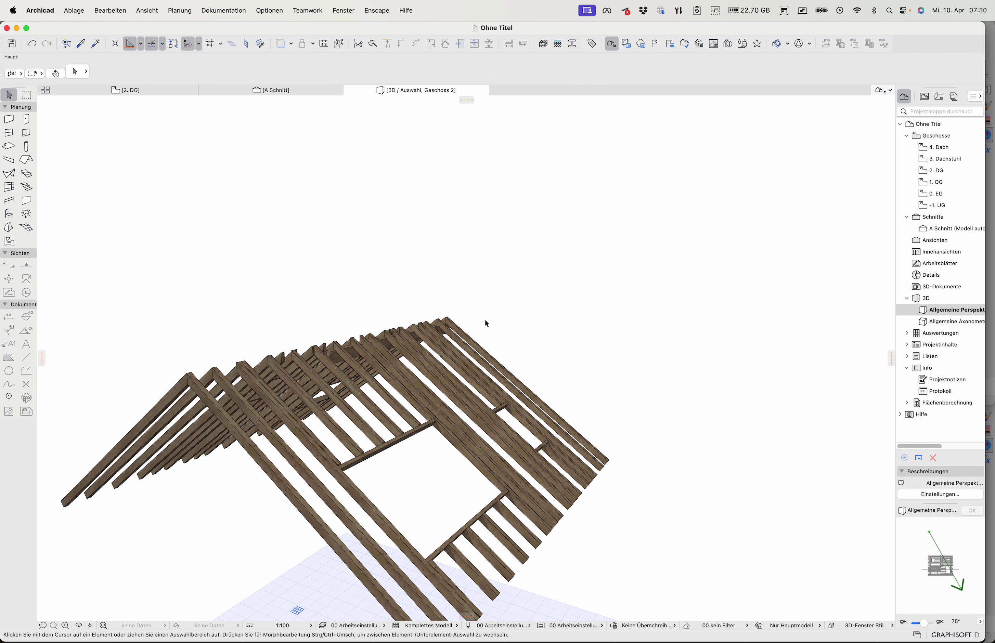
key(F5)
shift+middle_drag(501, 427, 400, 397)
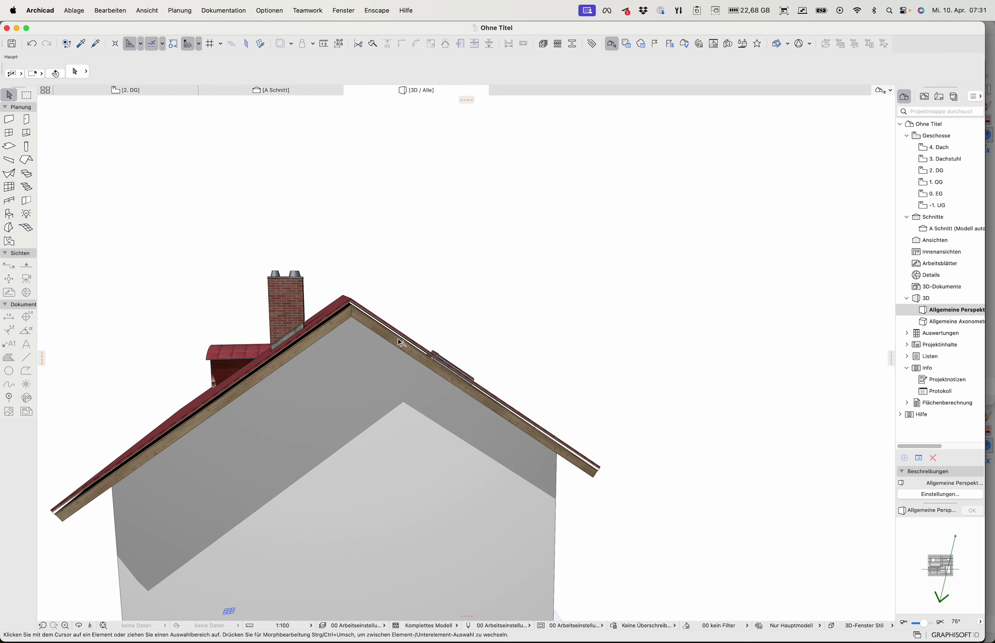
Step: Set the default building material for new beams to Vollholz
scroll(401, 341, up, 5)
shift+middle_drag(389, 347, 535, 544)
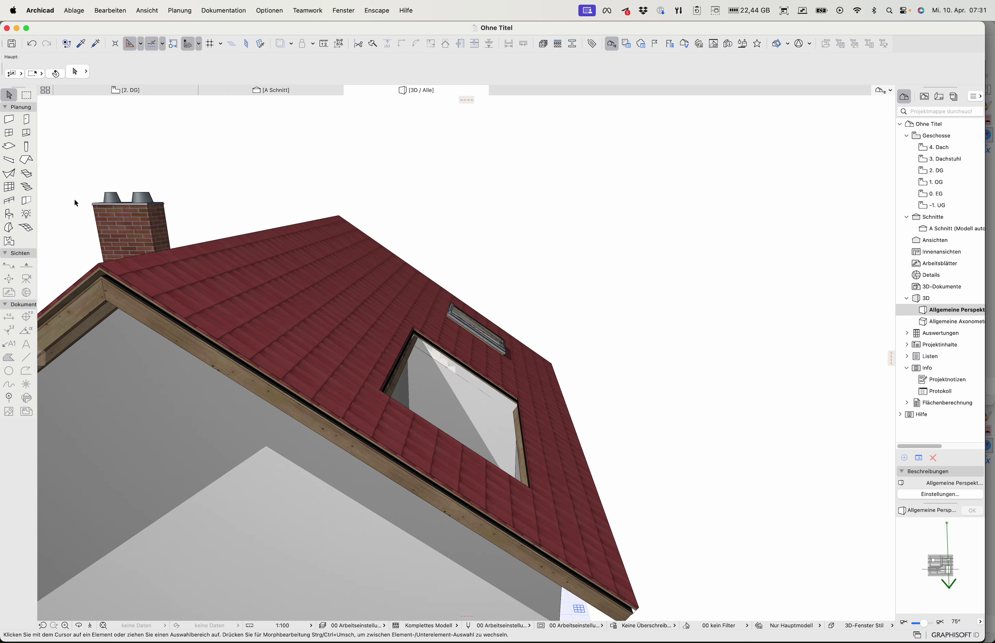
click(9, 164)
double_click(9, 164)
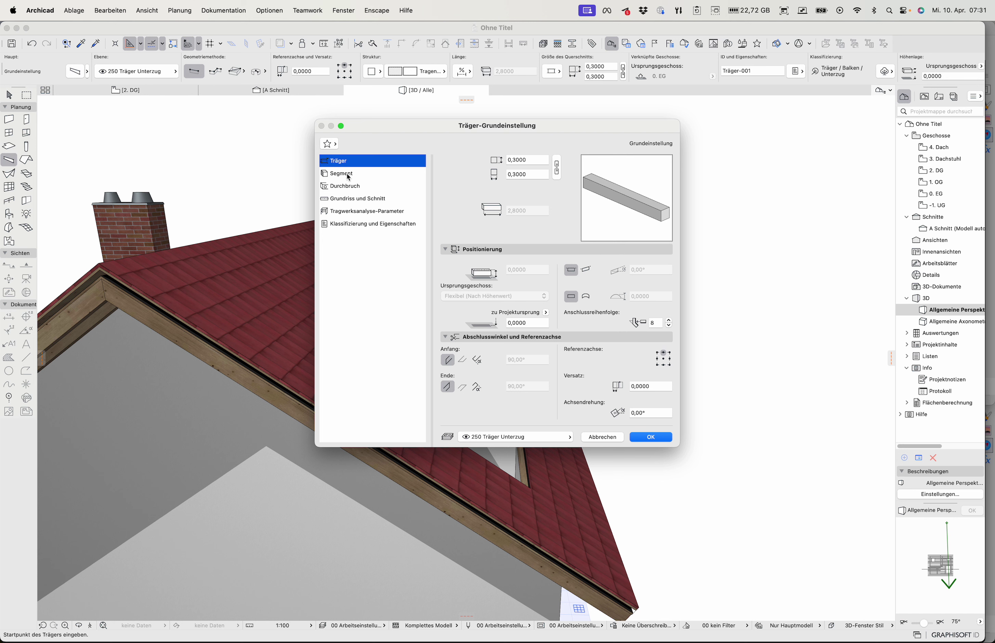
click(348, 174)
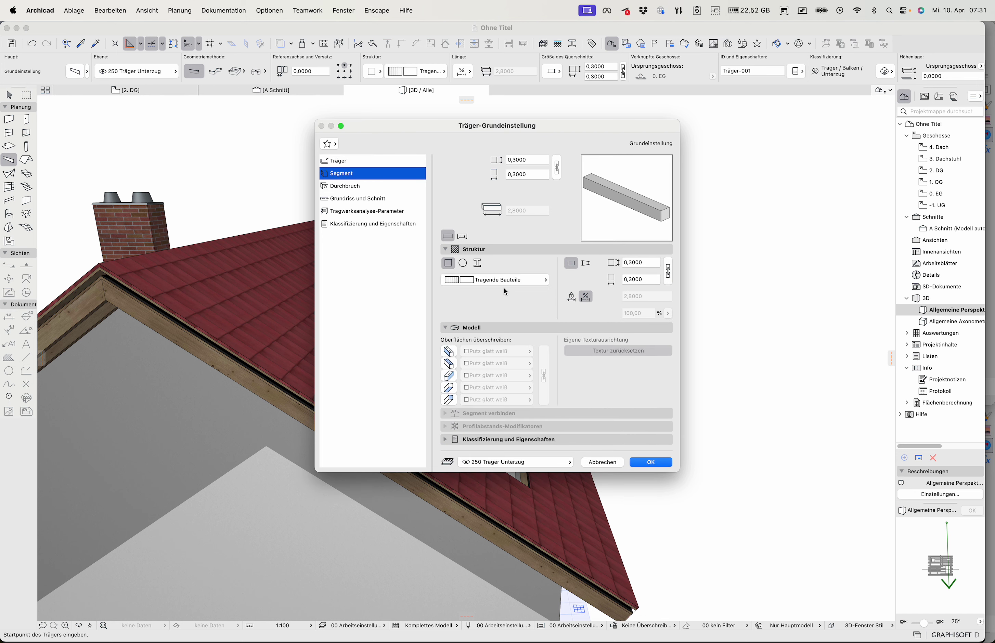
click(505, 282)
text(hol)
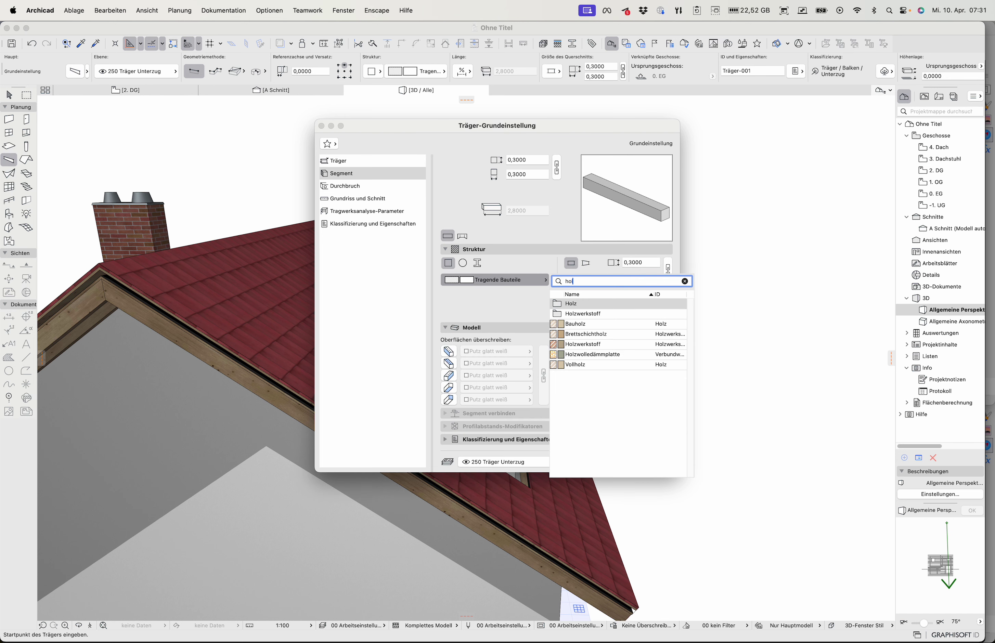
click(589, 363)
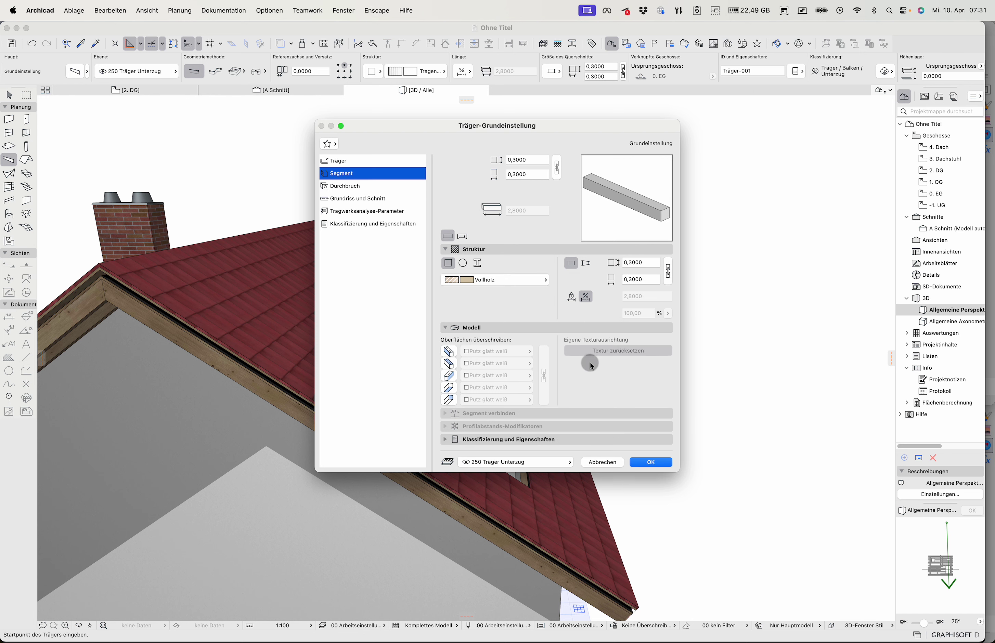
Step: Set the default beam cross-section to 0.2000 high and 0.2200 wide, and accept the beam defaults
click(526, 159)
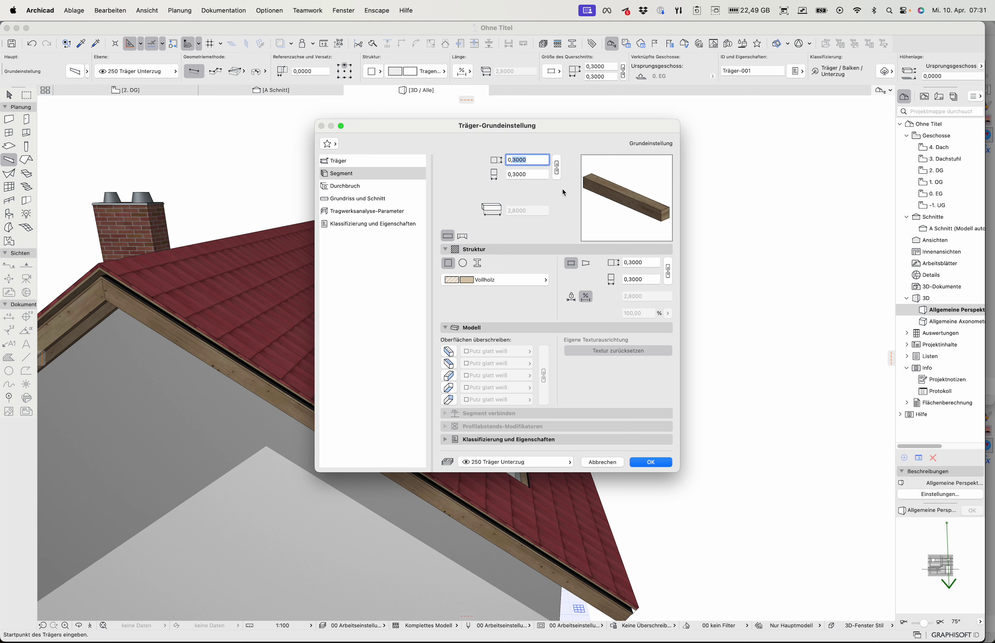
text(20)
click(518, 175)
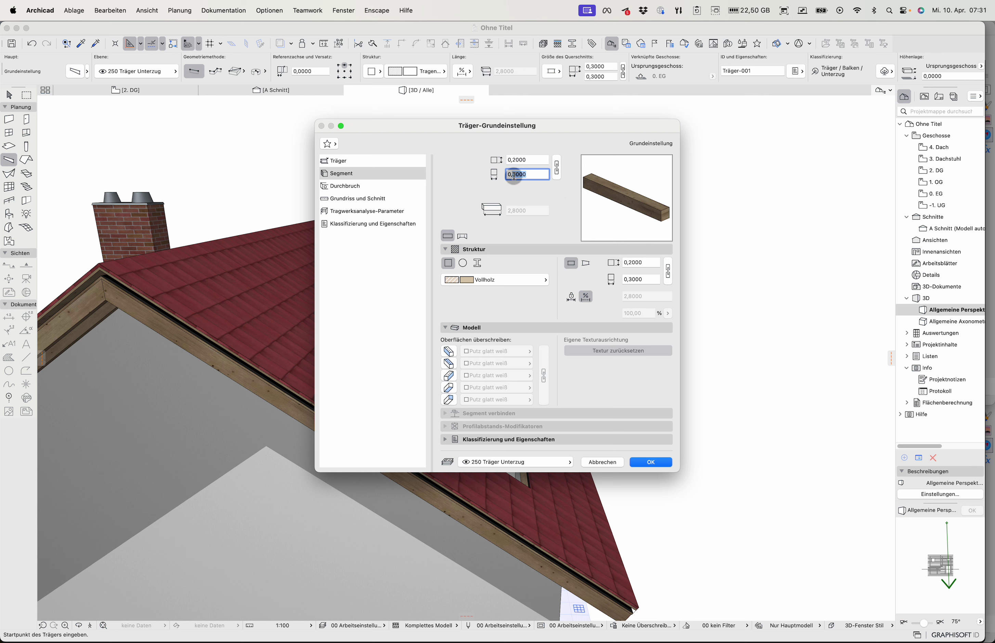
key(BackSpace)
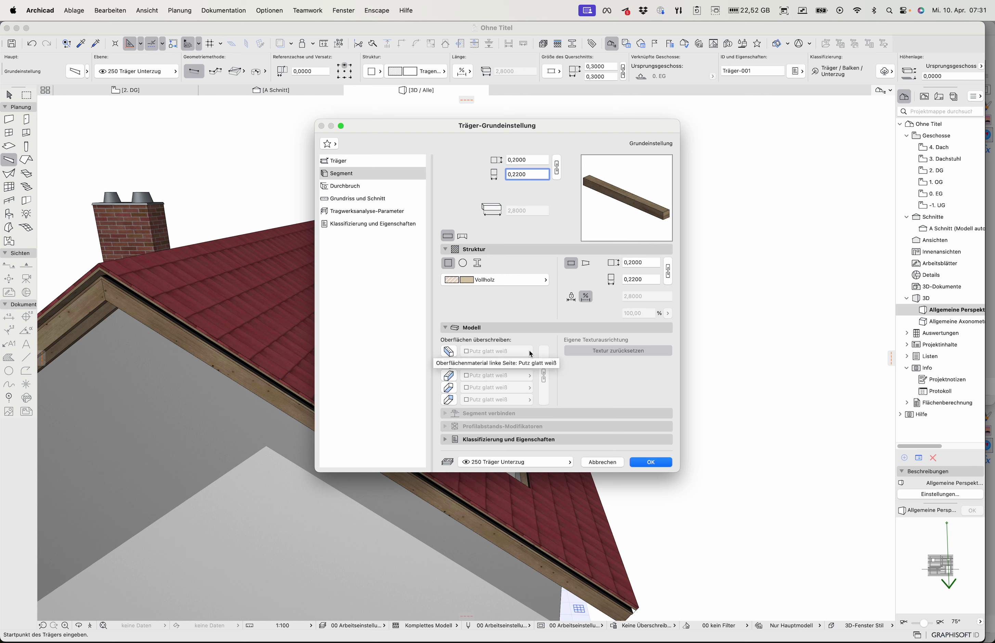
click(344, 161)
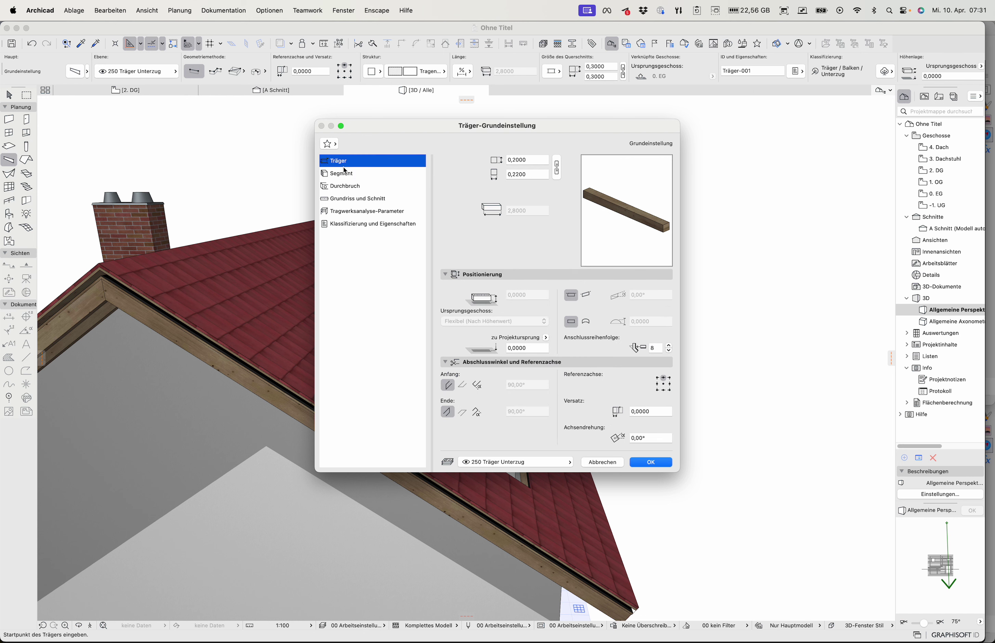
click(348, 203)
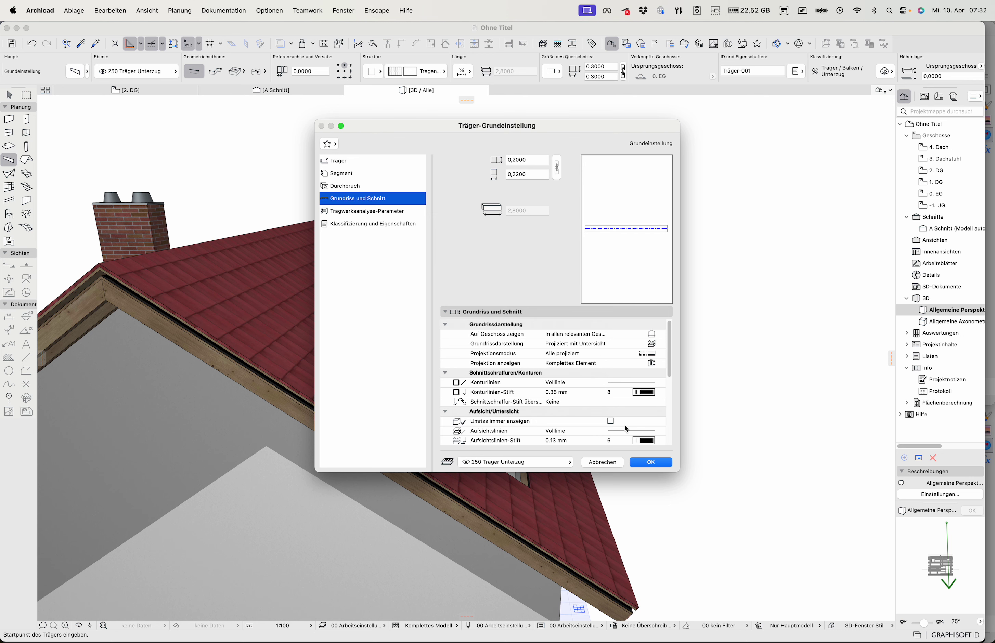
click(650, 463)
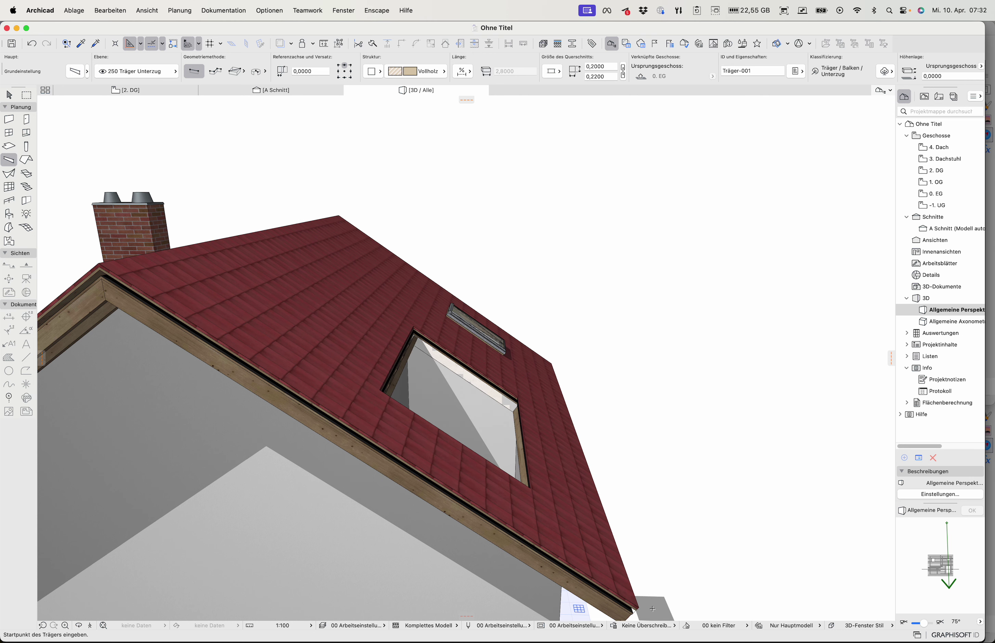
Step: Draw a sloped beam along the roof's gable edge from the eaves corner up to the ridge
click(638, 605)
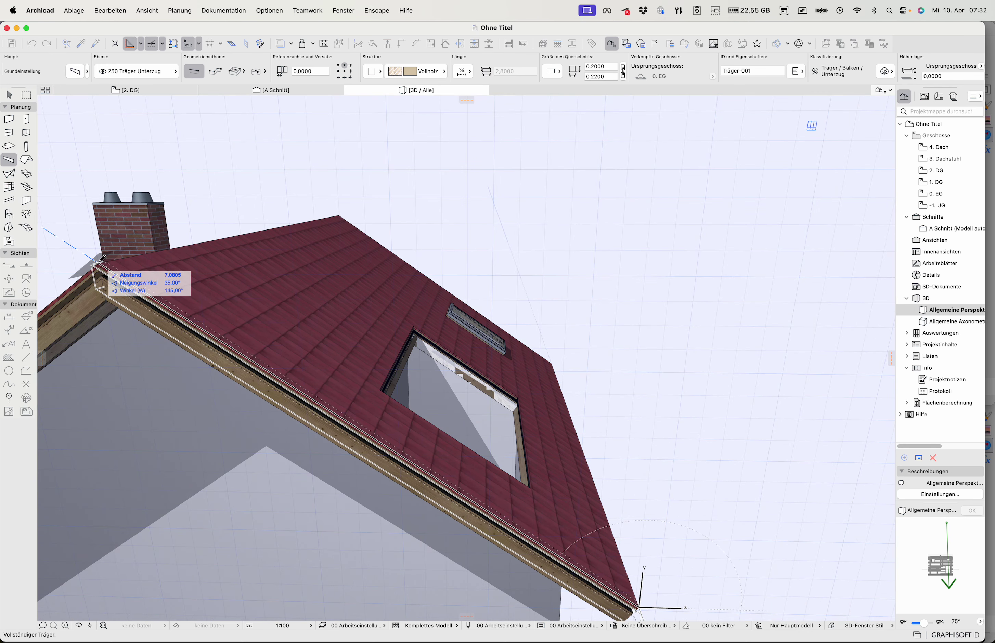
click(102, 258)
shift+middle_drag(564, 424, 473, 450)
Step: Reduce the gable-edge beam's width to 0.022 so it becomes a thin verge board
shift+click(118, 332)
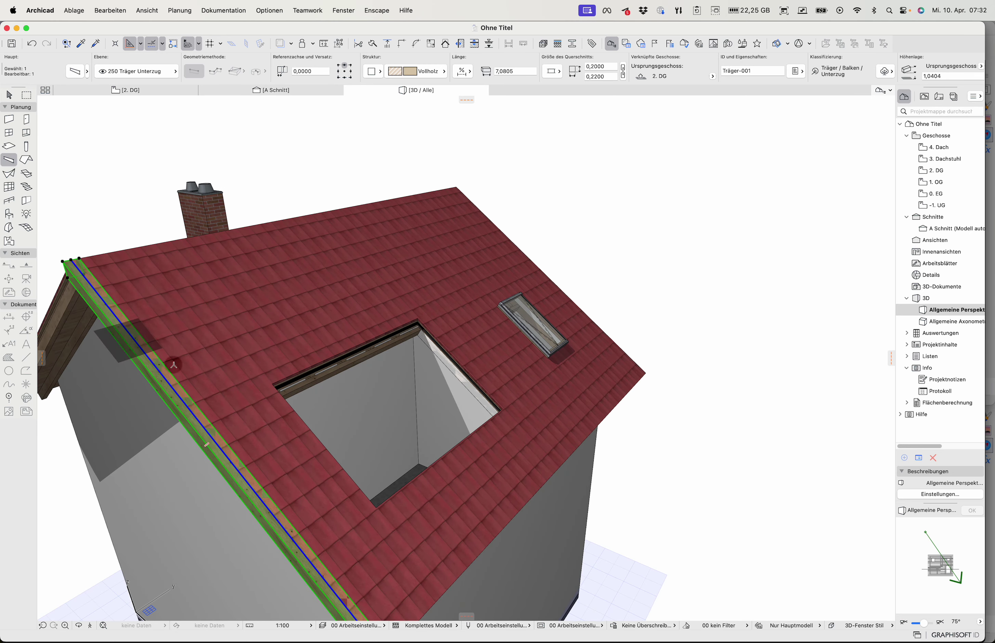
key(super+t)
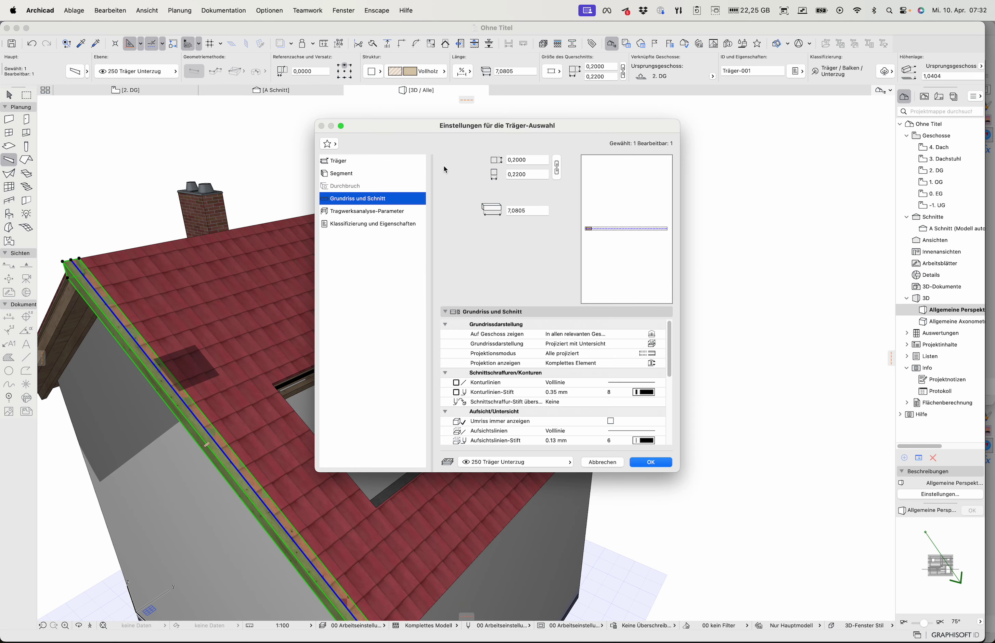
click(522, 176)
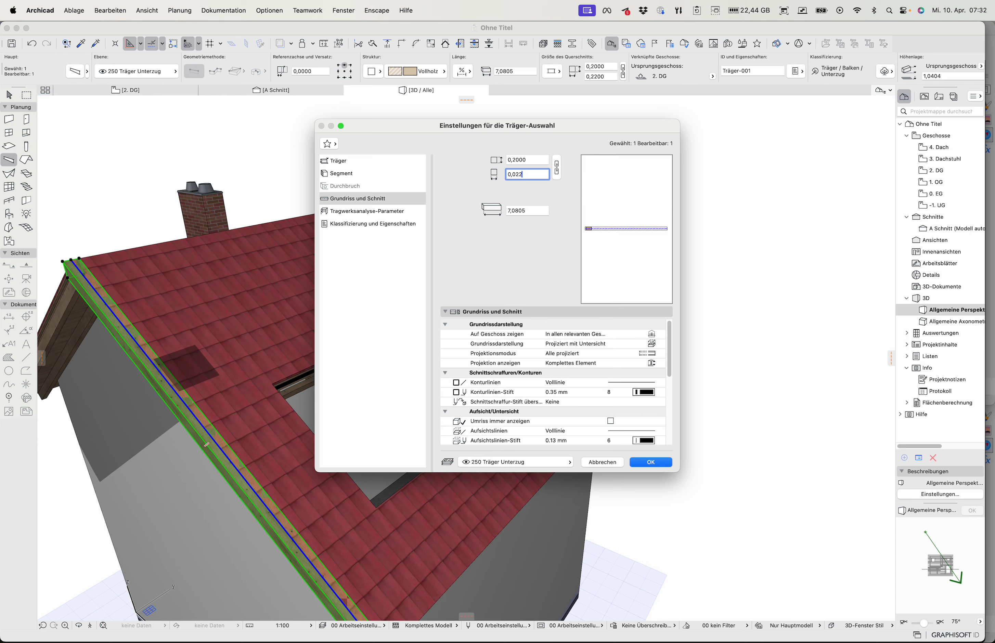
key(Return)
Step: Move the verge board outward by half its thickness so its inner face meets the roof's gable edge
scroll(279, 297, up, 10)
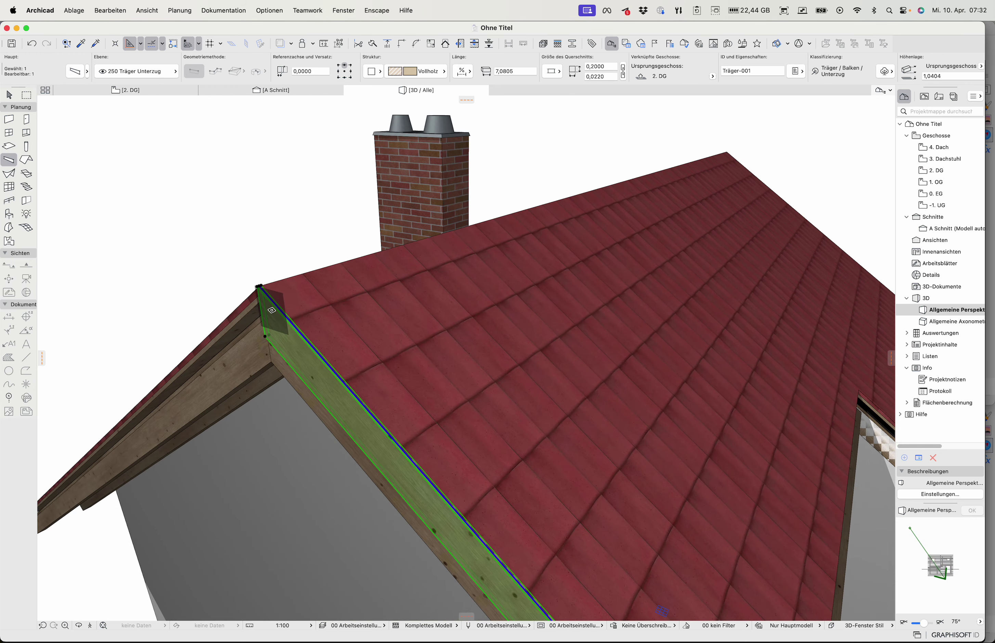
scroll(300, 253, up, 5)
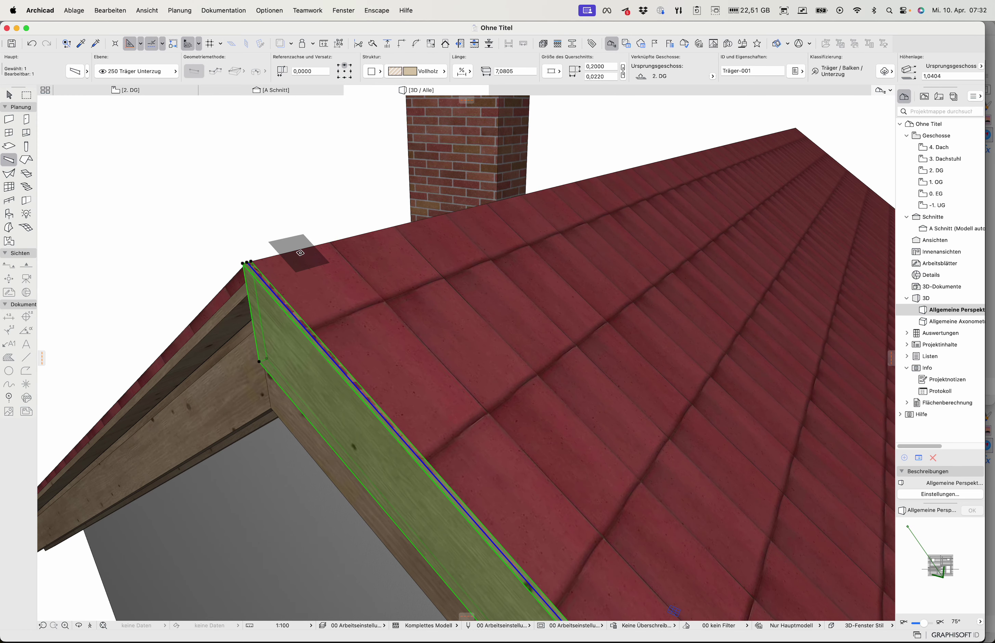
click(252, 263)
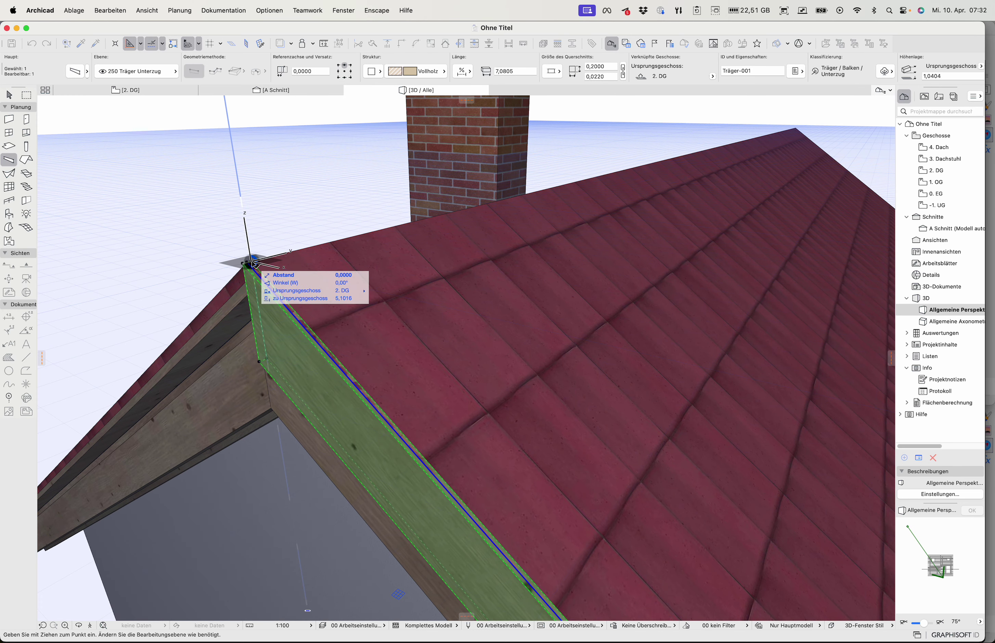
key(Escape)
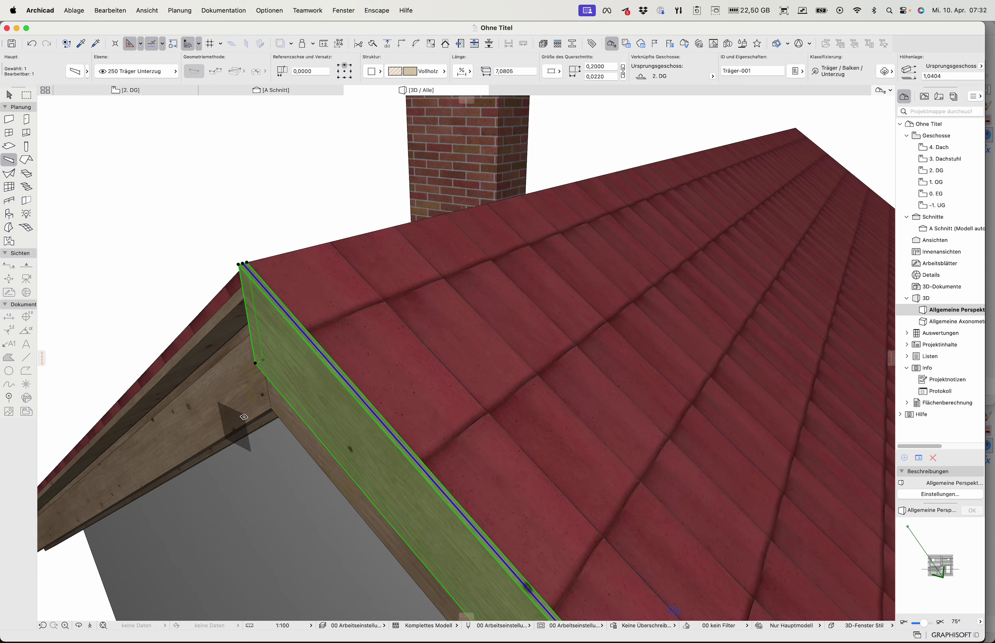
Step: Rotate the verge board's vertical end cut at the eaves until it is square to the board, and deselect the board
scroll(244, 417, down, 10)
shift+middle_drag(275, 422, 548, 499)
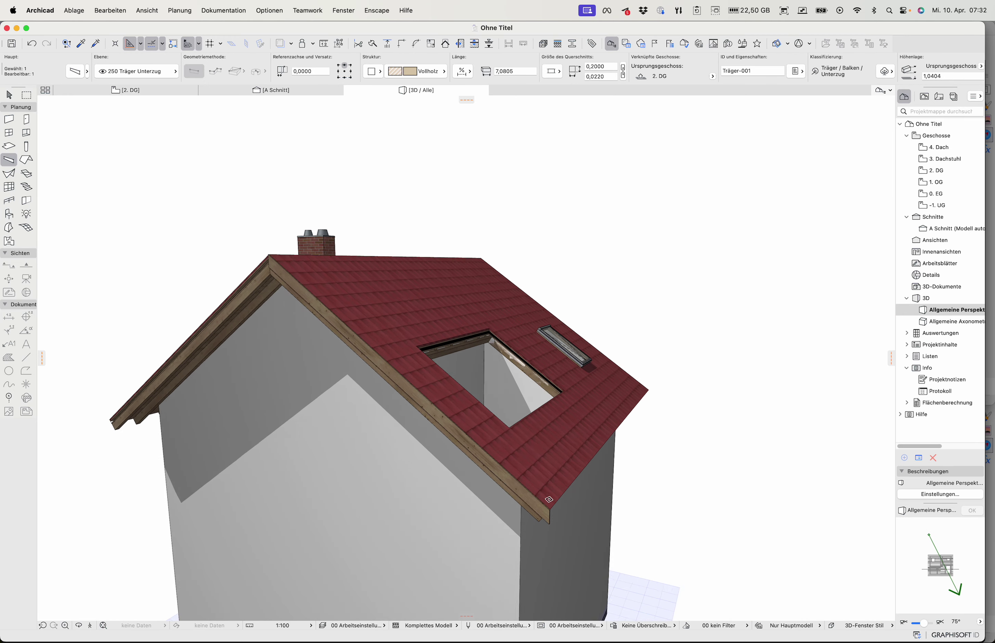
scroll(549, 500, up, 8)
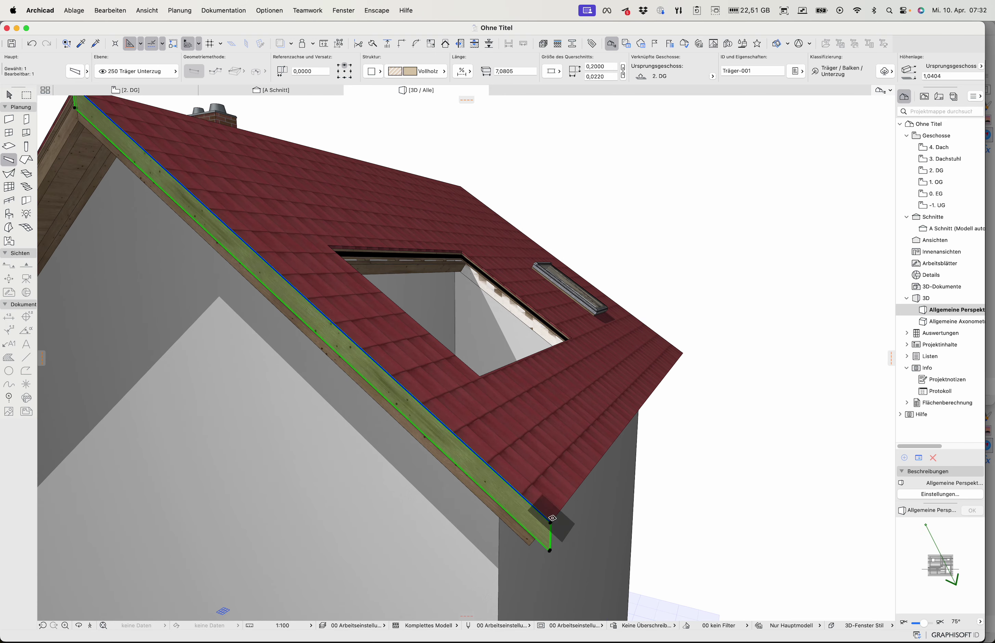
scroll(552, 519, up, 4)
shift+middle_drag(591, 562, 367, 493)
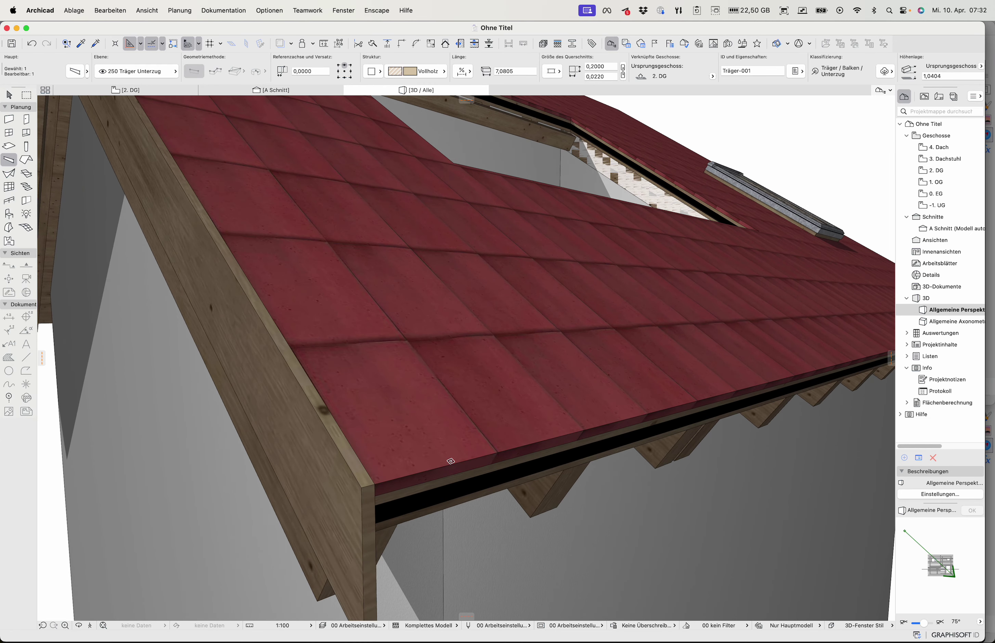
click(362, 488)
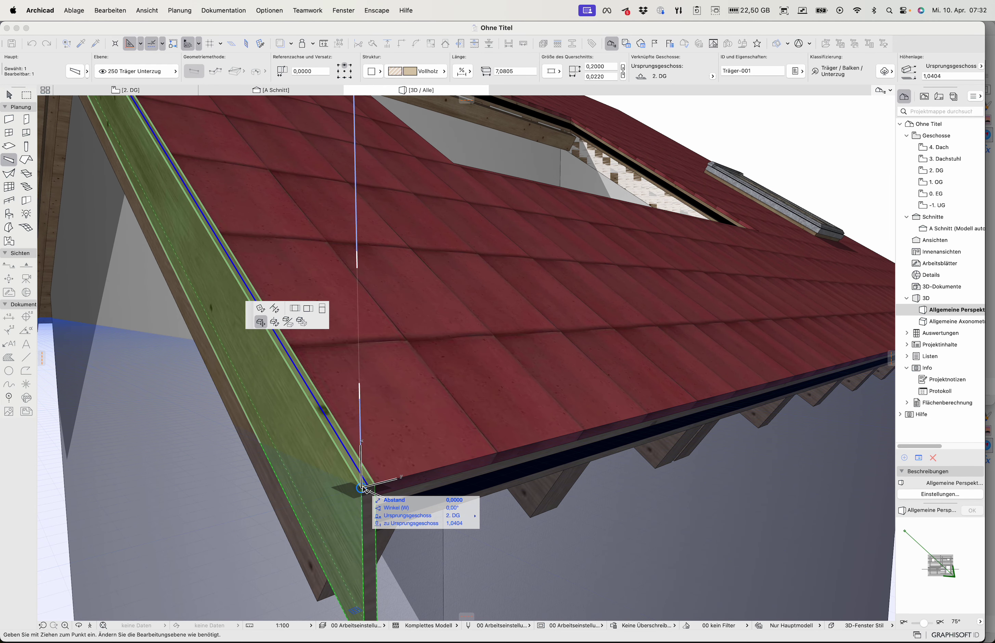
click(274, 308)
click(366, 487)
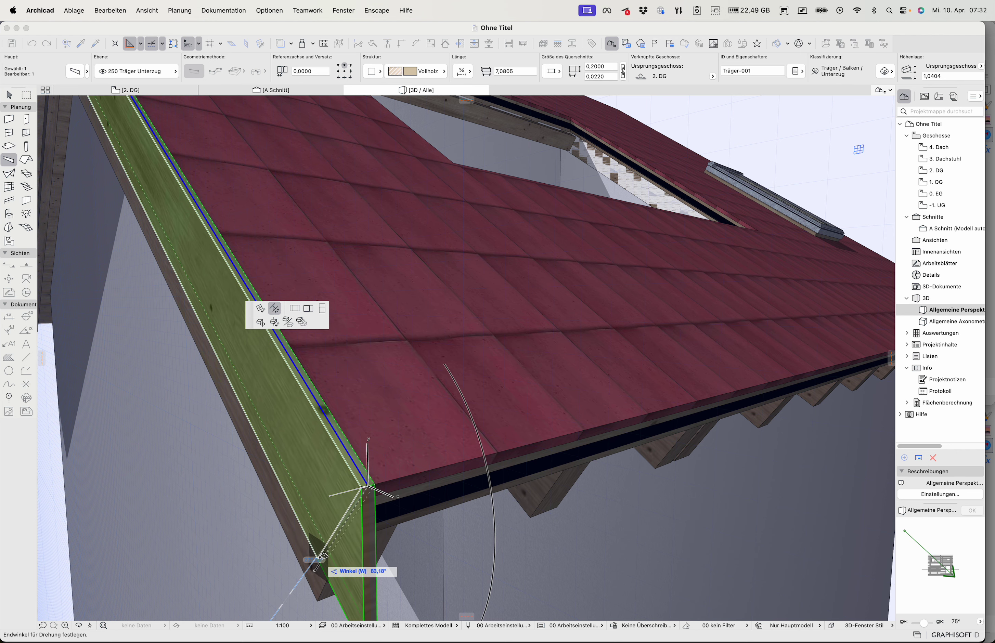
click(311, 556)
shift+middle_drag(453, 511, 624, 472)
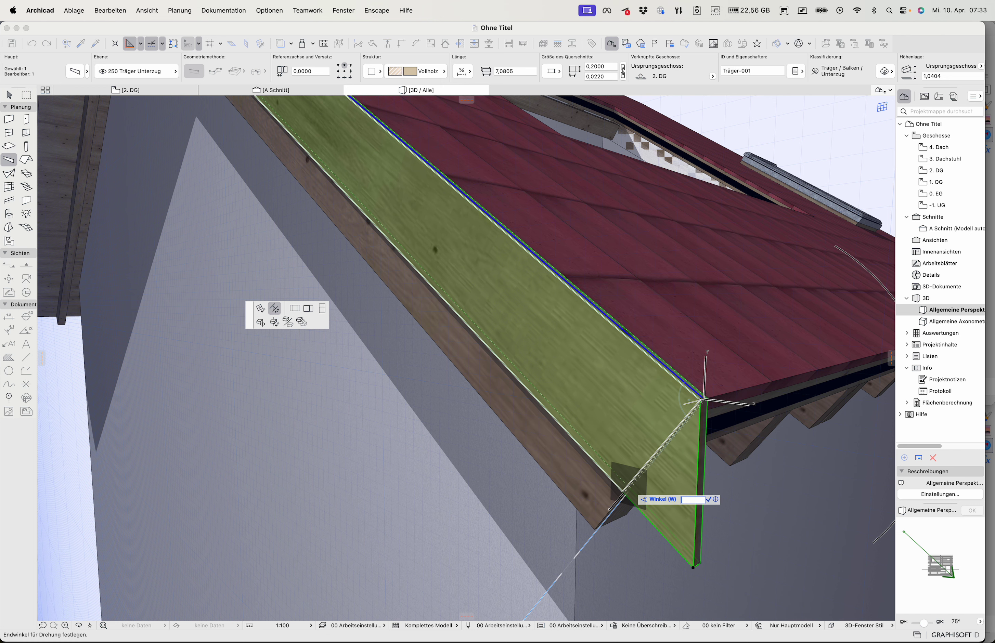
click(624, 492)
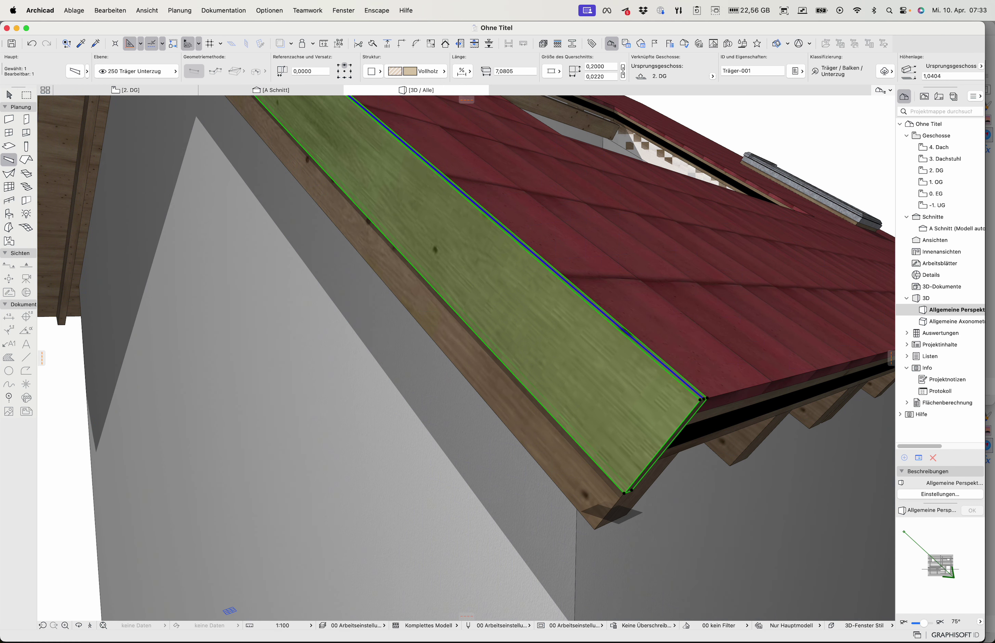
scroll(493, 479, down, 5)
key(Escape)
Step: Mirror a copy of the verge board about the ridge line onto the opposite slope of the same gable
scroll(493, 479, down, 8)
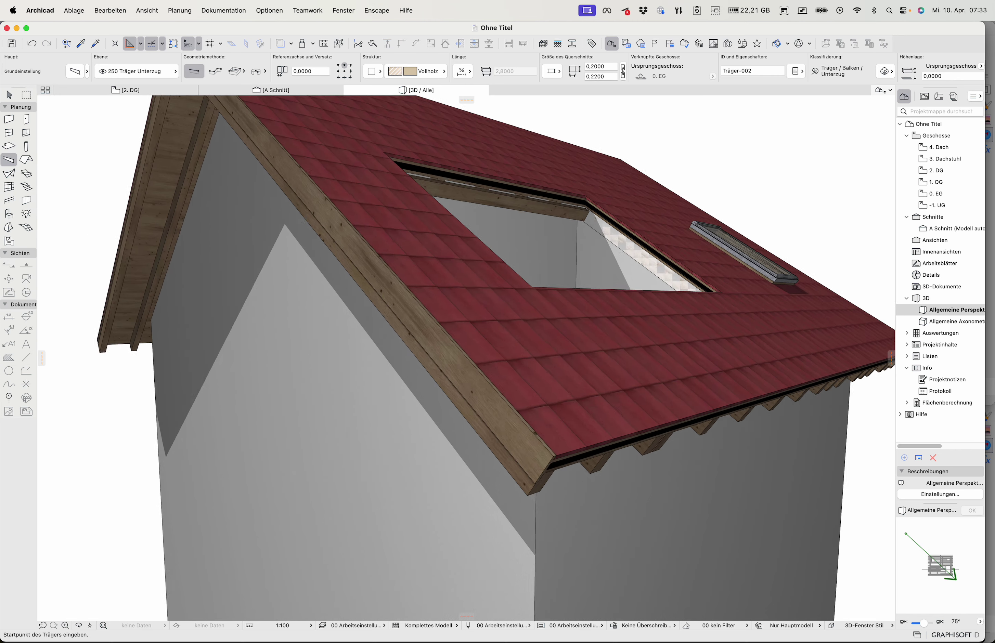
scroll(493, 479, down, 6)
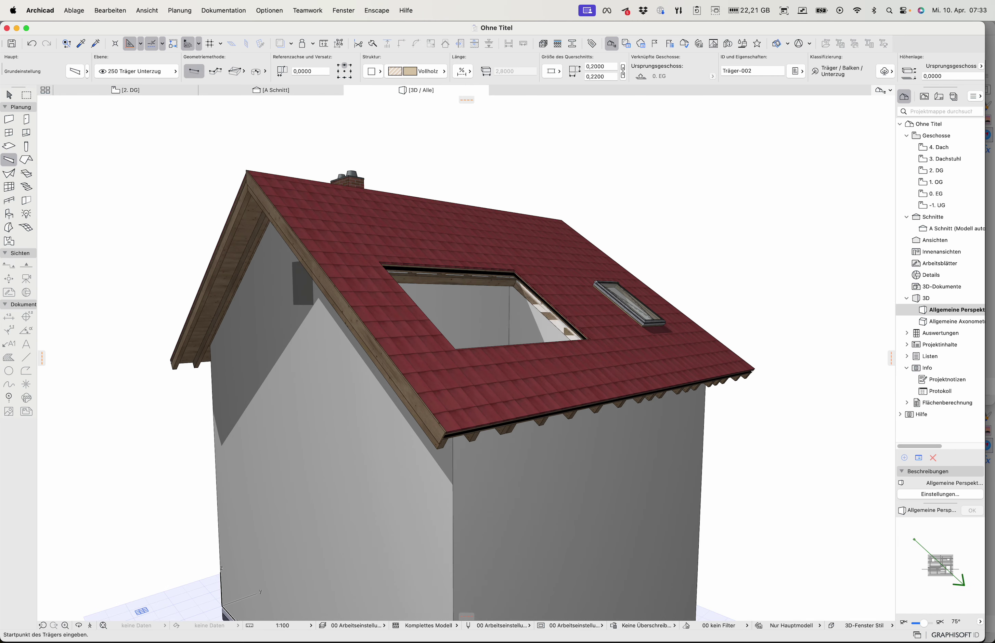
scroll(577, 611, down, 4)
scroll(577, 611, up, 10)
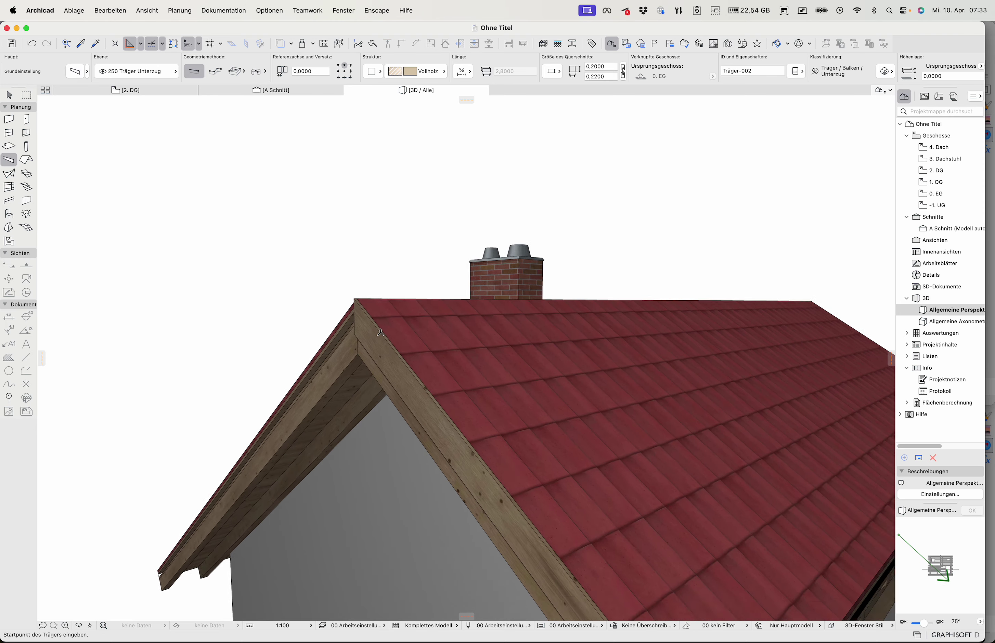
scroll(577, 610, down, 2)
scroll(577, 611, up, 5)
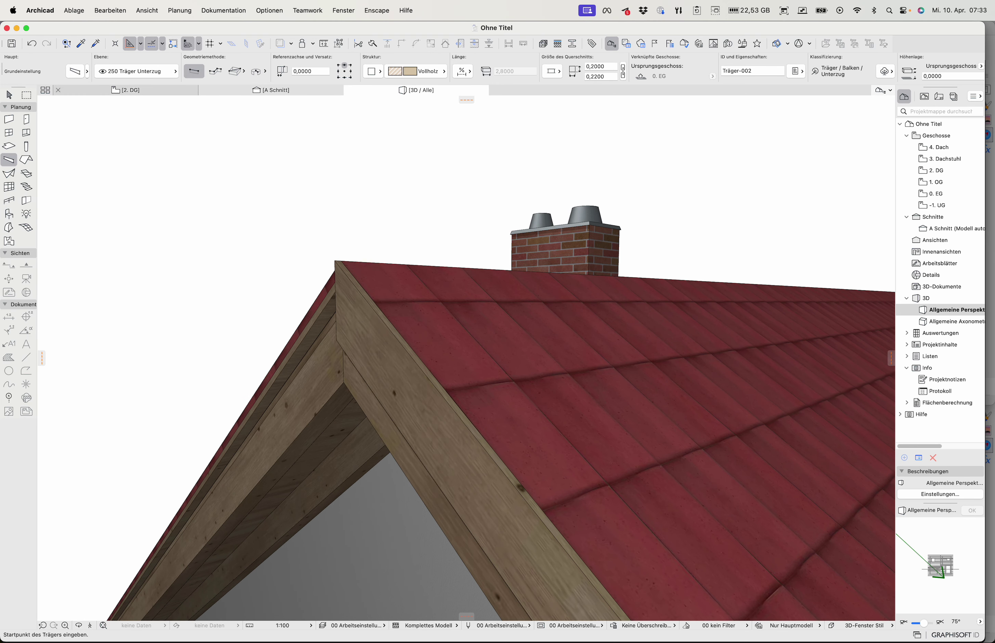
click(9, 95)
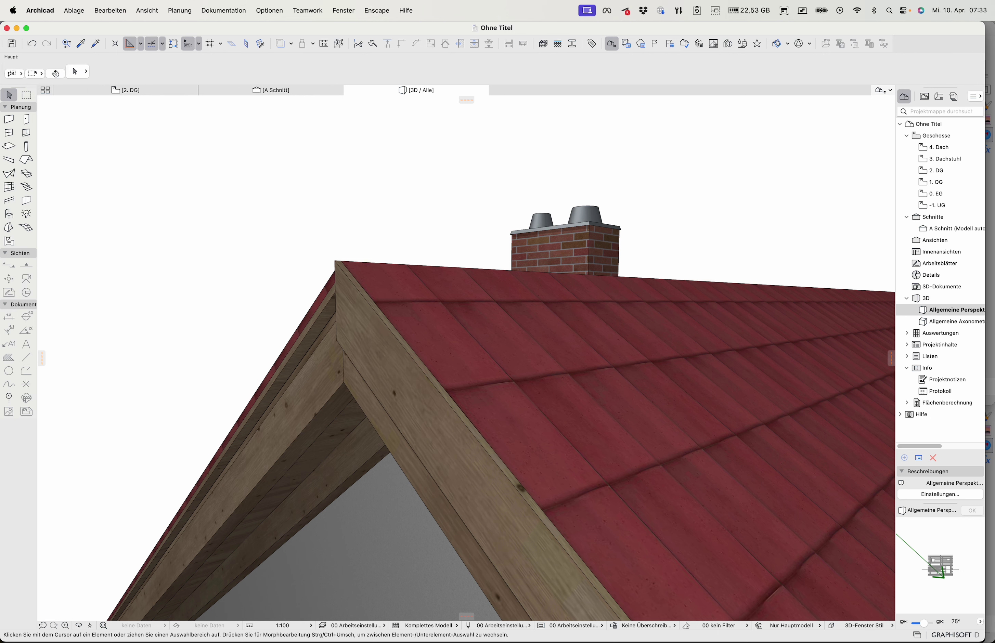
click(388, 379)
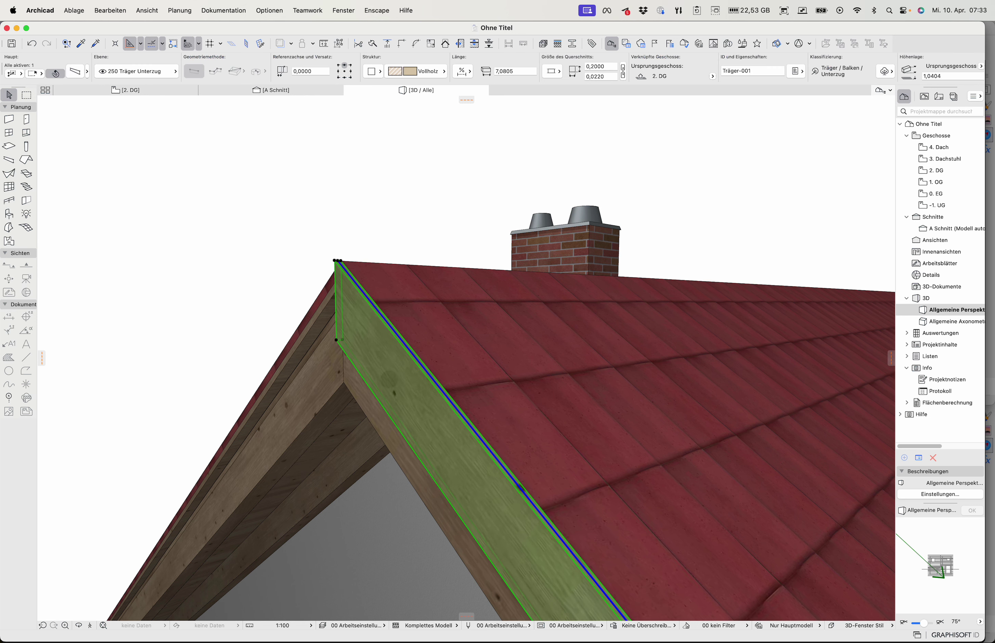
mouse_move(466, 359)
shift+middle_down()
mouse_move(435, 364)
mouse_move(474, 347)
shift+middle_up()
scroll(466, 359, up, 5)
scroll(465, 359, down, 5)
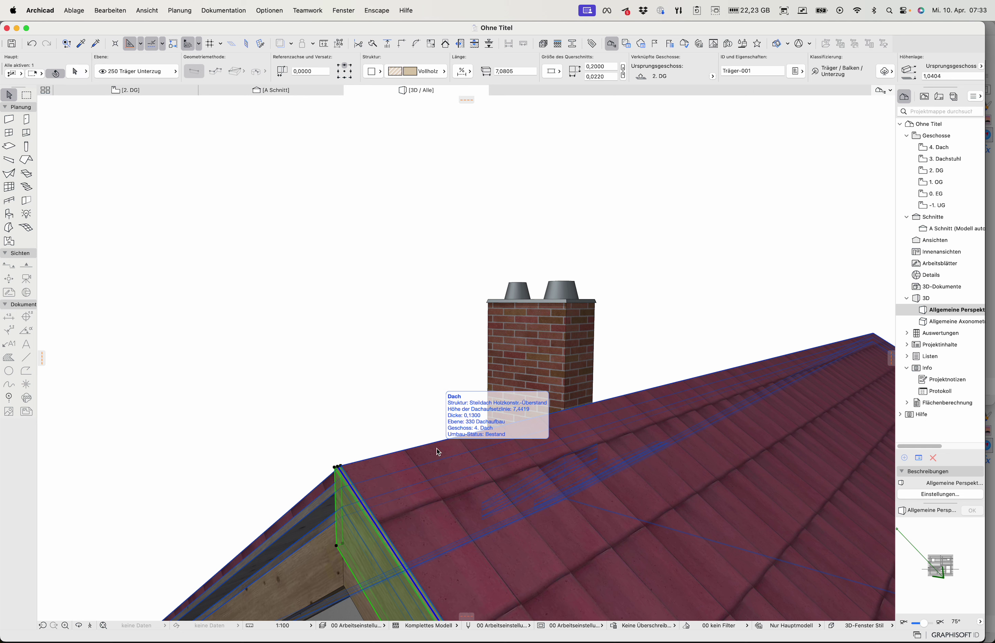
key(super+alt+m)
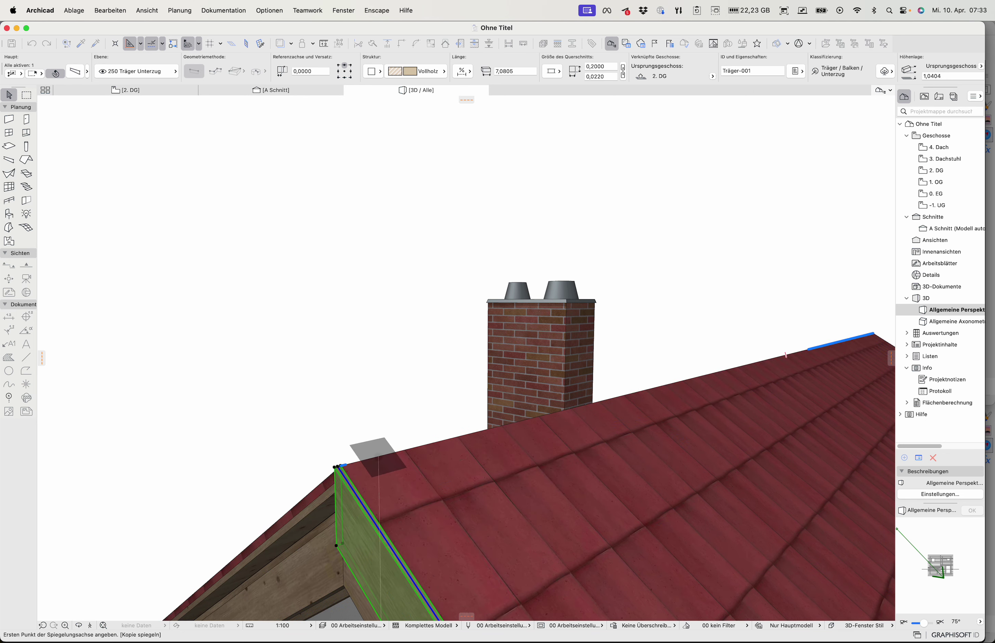
click(378, 456)
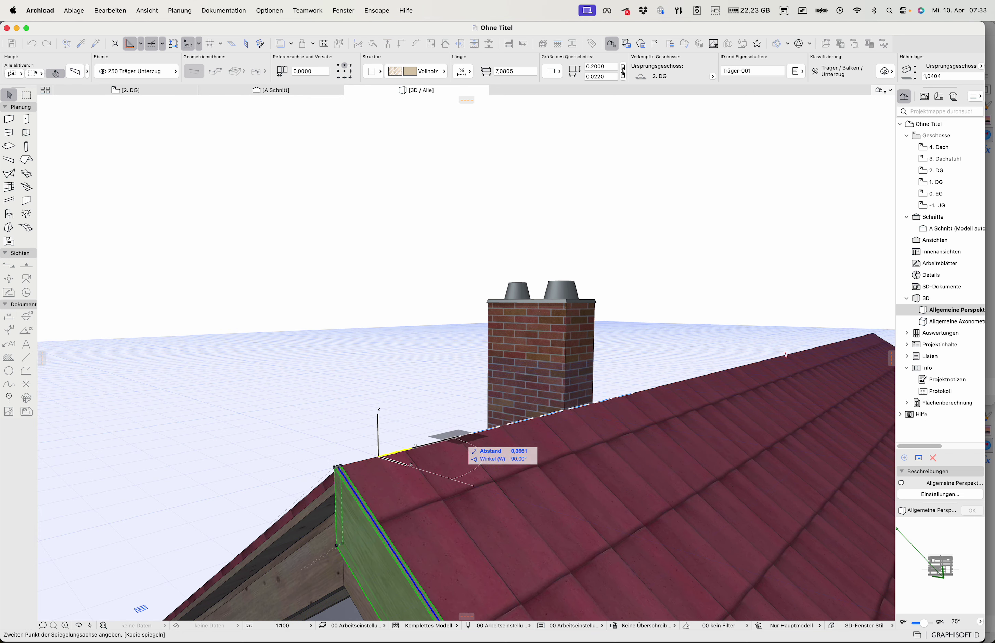
click(460, 439)
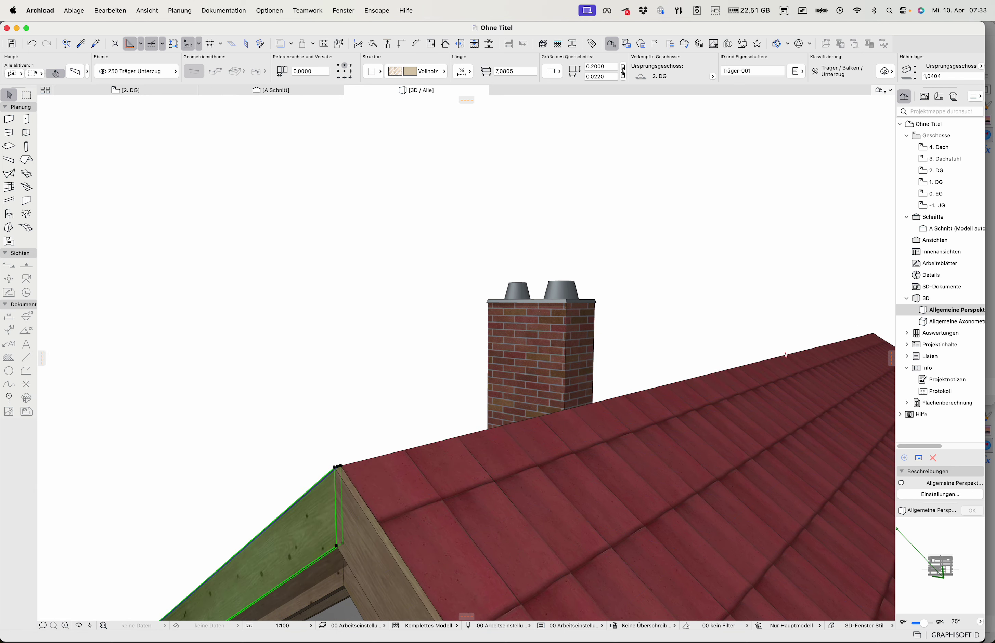
Step: Select both verge boards of the gable and raise them vertically by 0.04 above the roof edge
scroll(535, 355, up, 5)
scroll(535, 355, down, 8)
scroll(535, 355, up, 3)
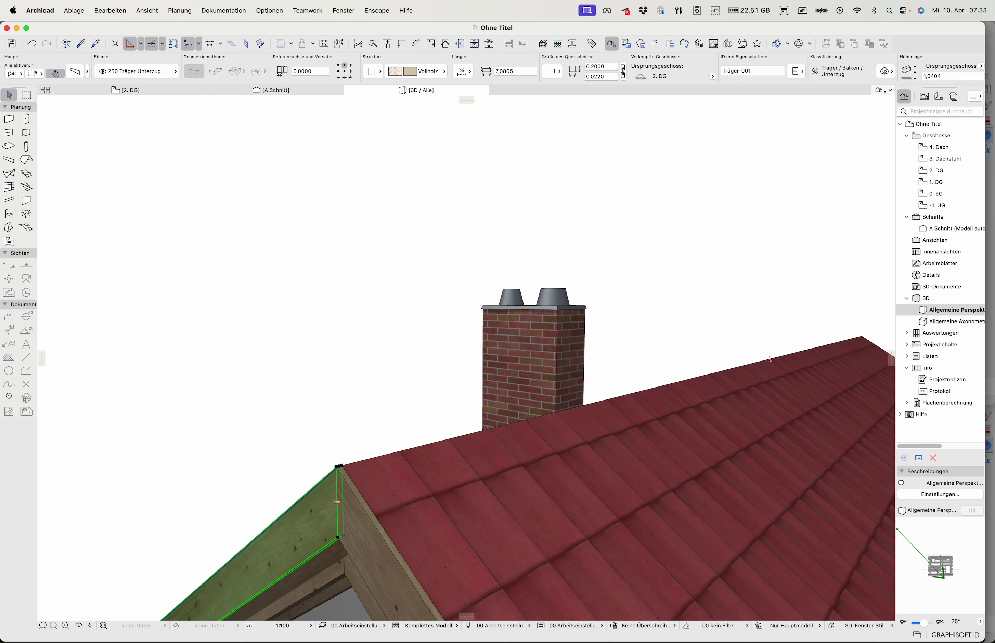
shift+click(348, 519)
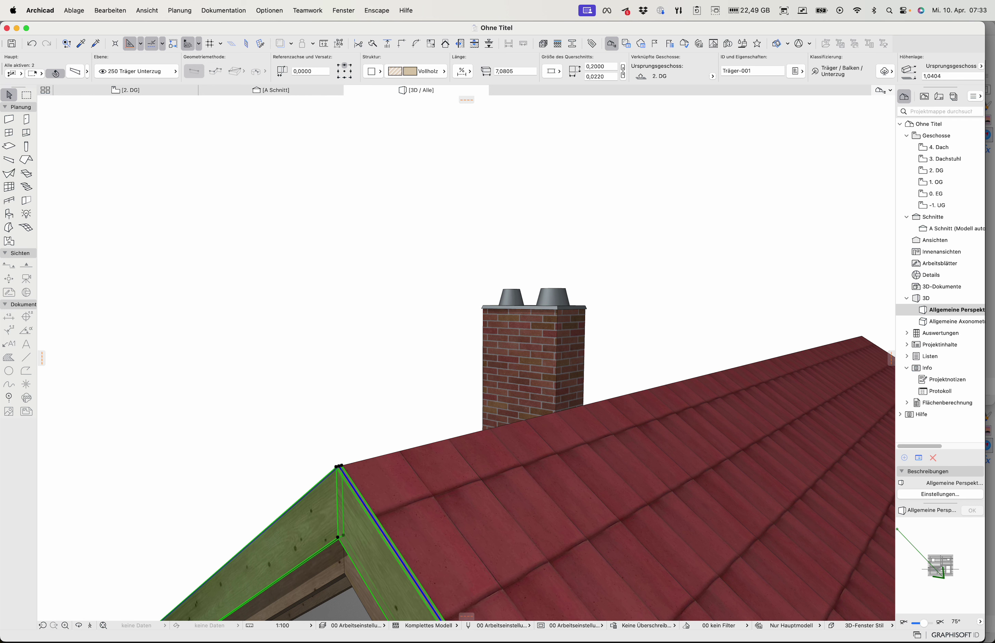
click(339, 466)
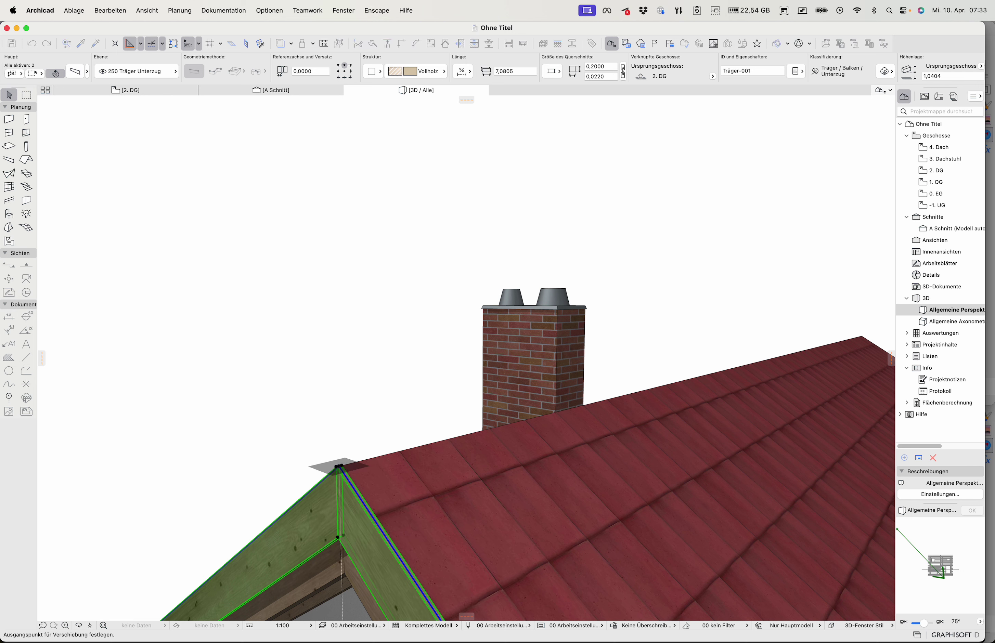
click(343, 462)
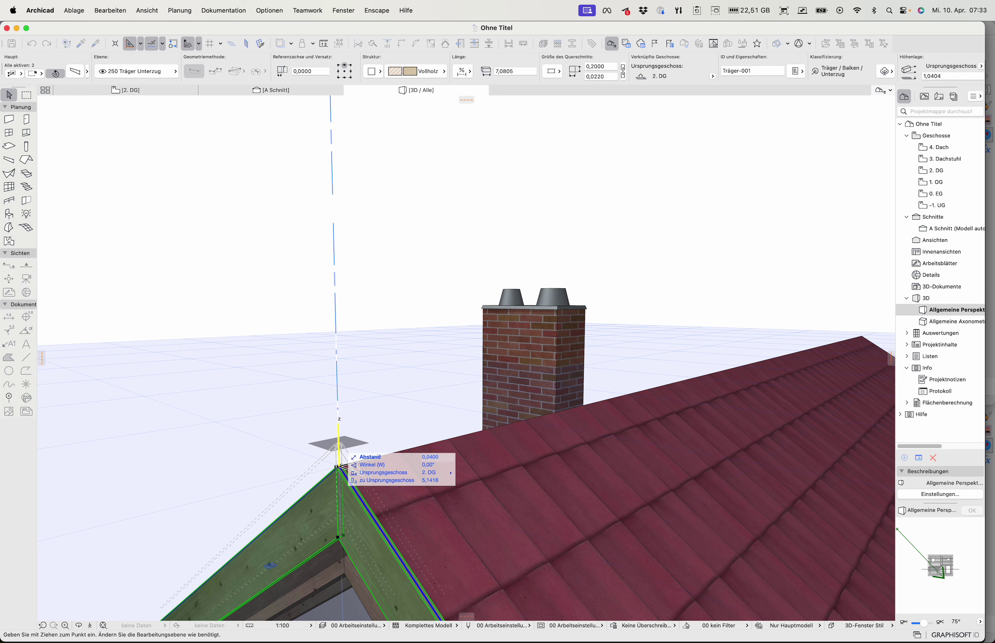
click(339, 463)
scroll(345, 452, down, 5)
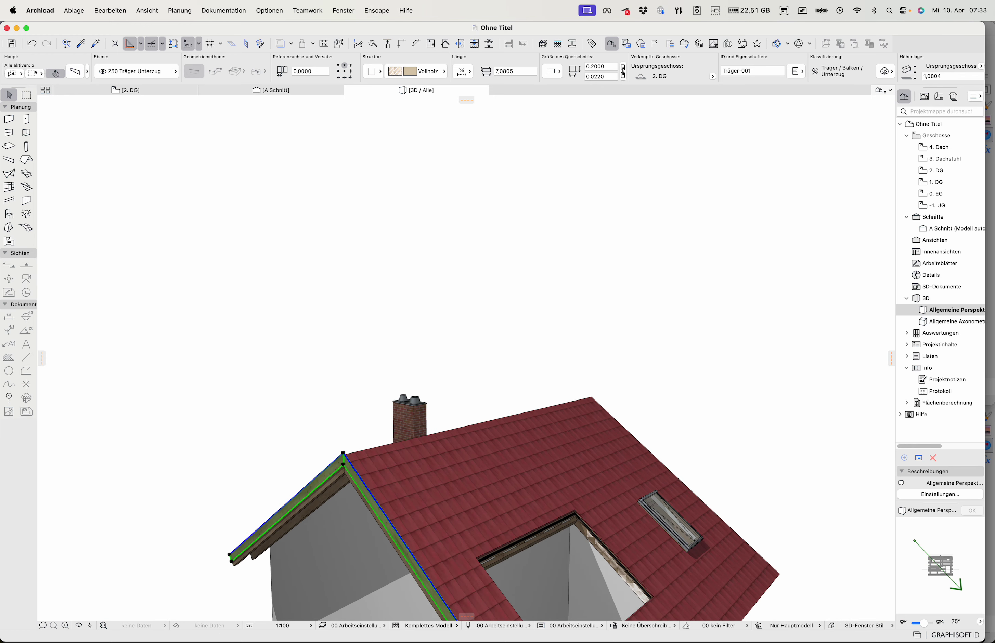
Step: Mirror copies of both verge boards onto the far gable about an axis through the ridge's midpoint, and deselect them
key(alt+super+m)
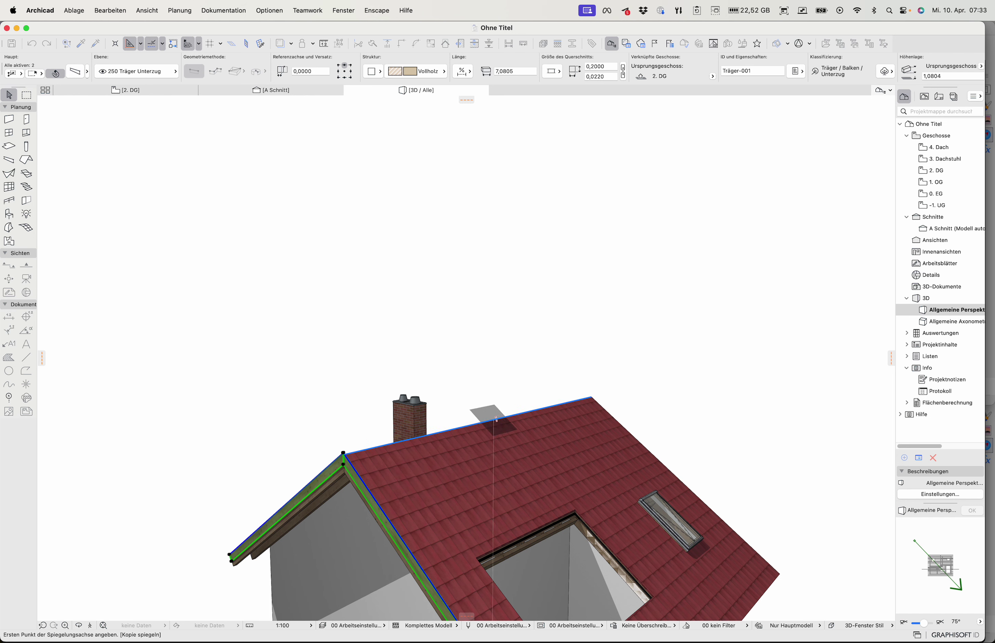
click(496, 420)
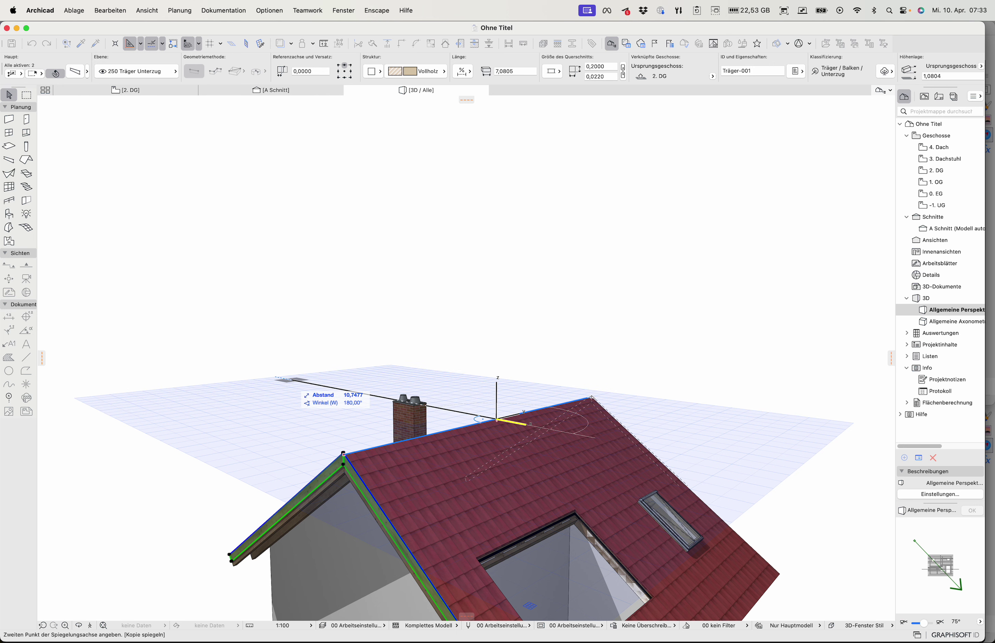
click(314, 391)
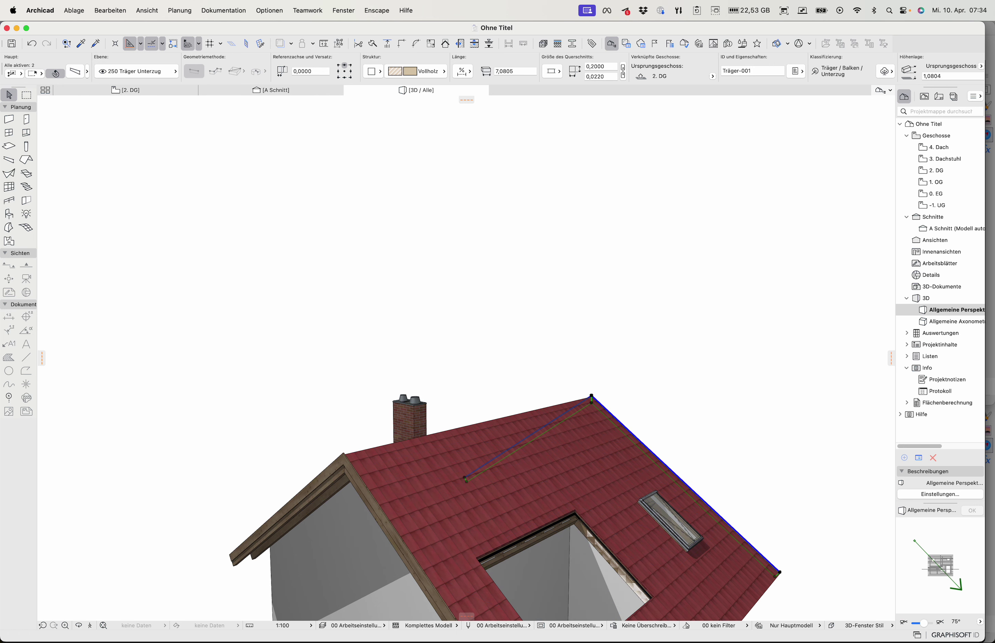
key(Escape)
shift+middle_drag(465, 479, 886, 481)
scroll(489, 502, up, 10)
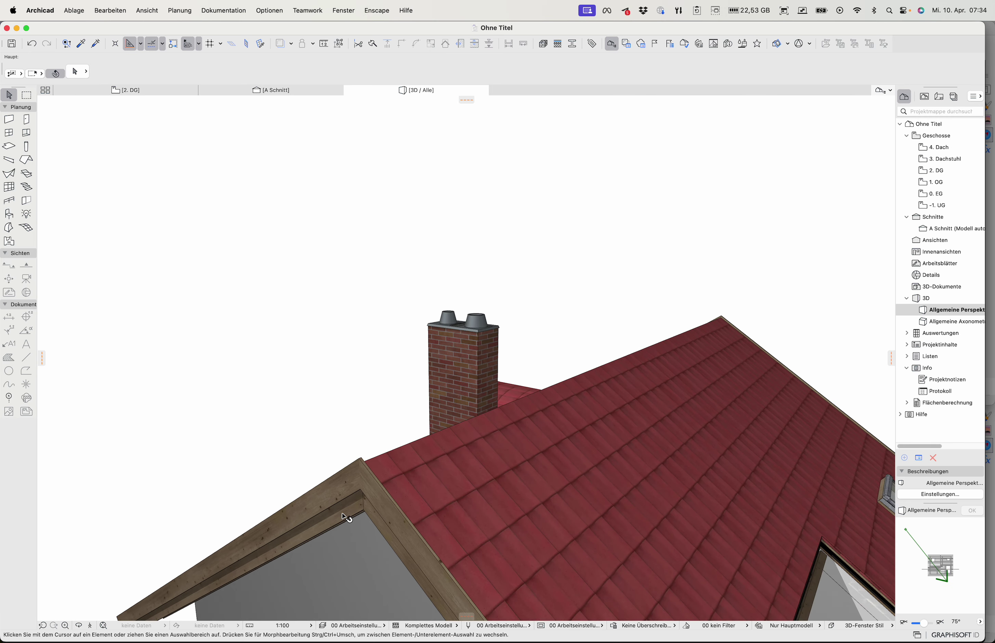
Step: Set up the Beam tool with the verge board's settings, 0.2000 high and 0.0220 wide
click(371, 512)
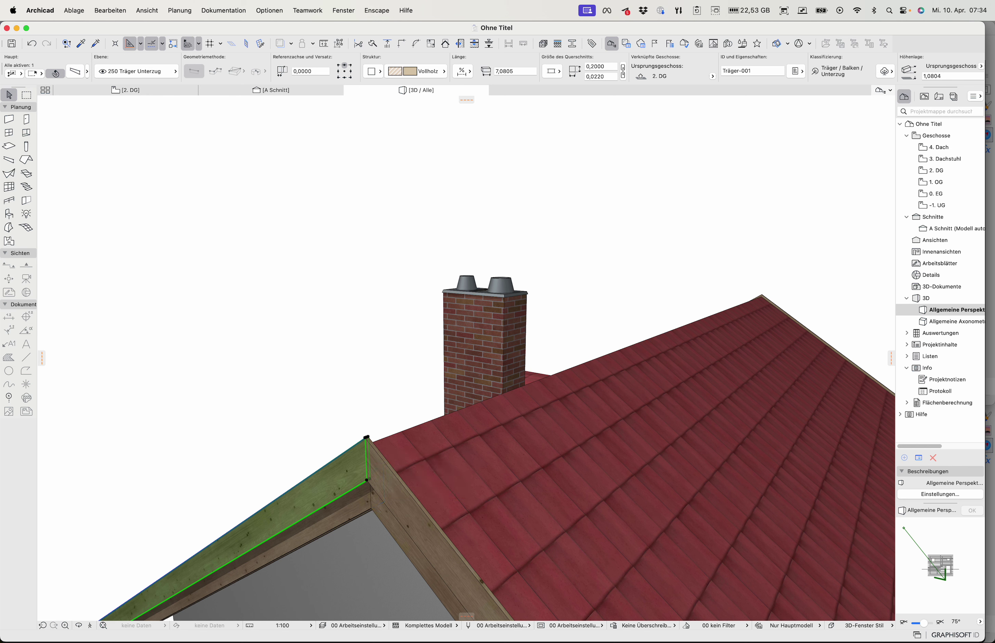
scroll(497, 443, up, 5)
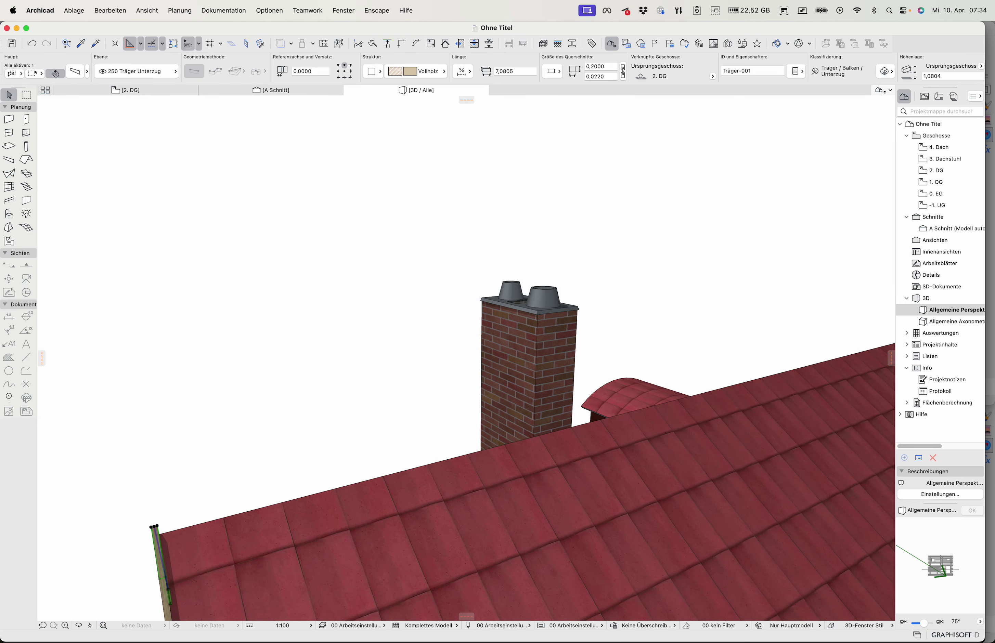
scroll(496, 443, down, 10)
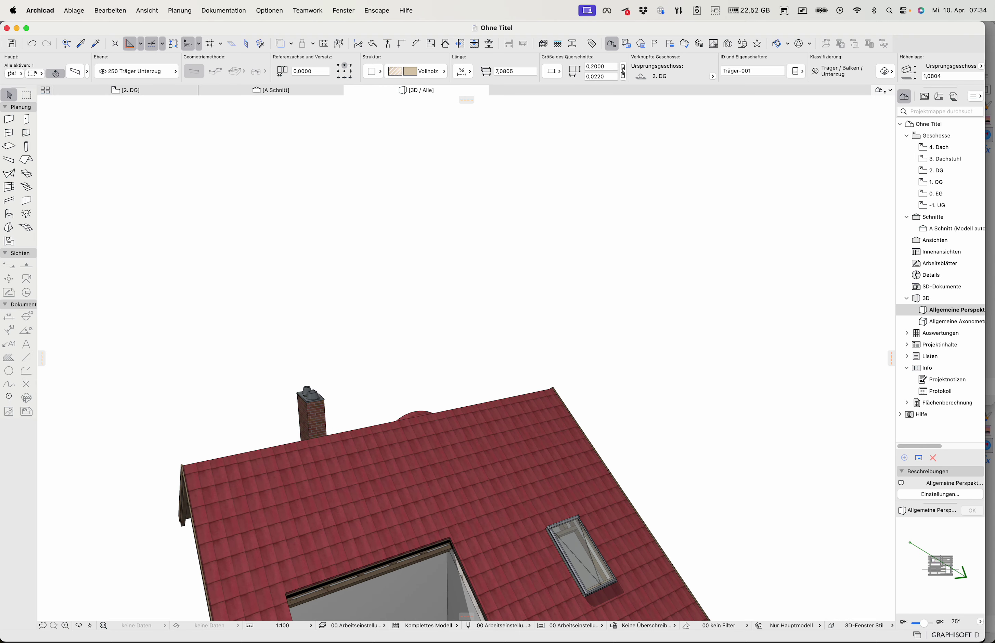
click(186, 493)
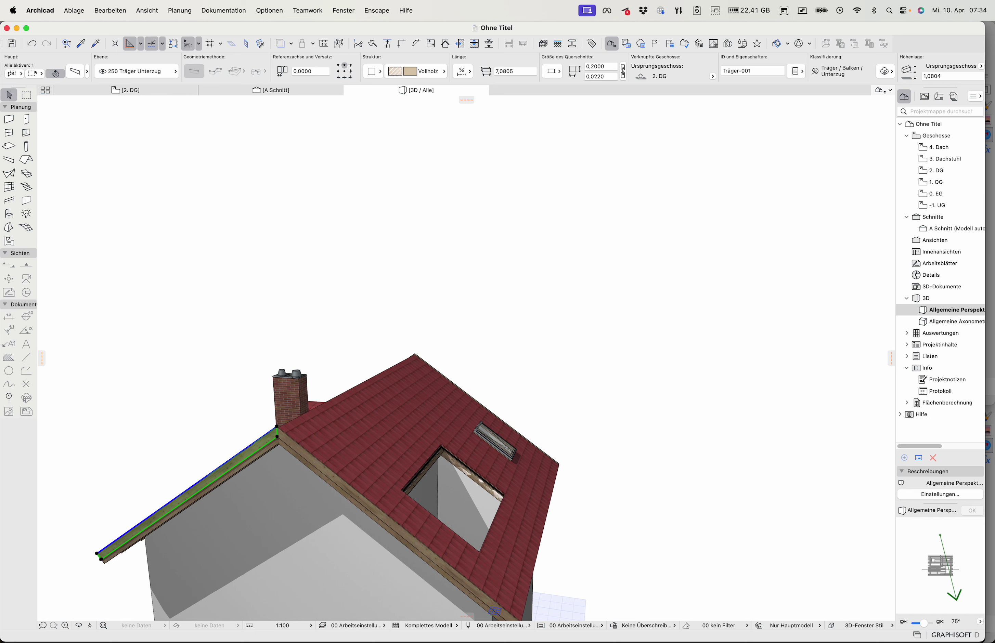
mouse_move(252, 457)
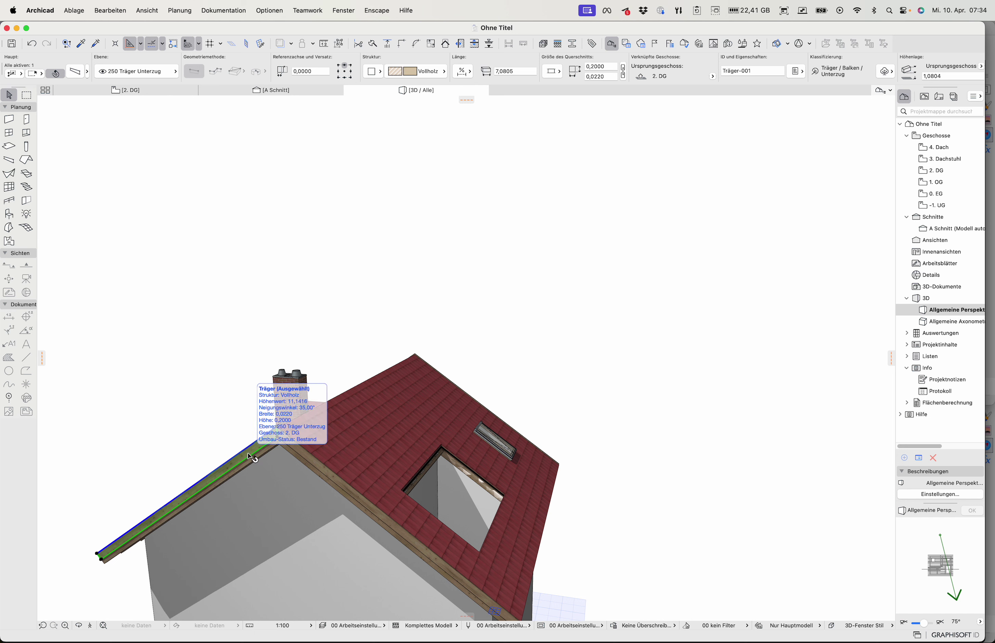
click(9, 159)
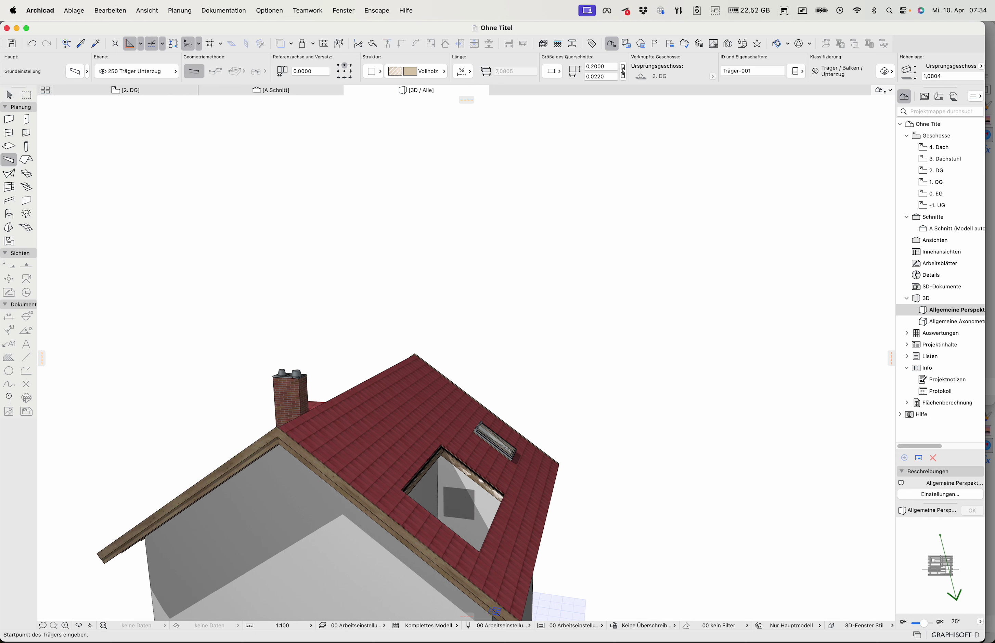
Step: Try to line the side edge of the large roof opening with a thin sloped board, and undo it
scroll(422, 611, up, 10)
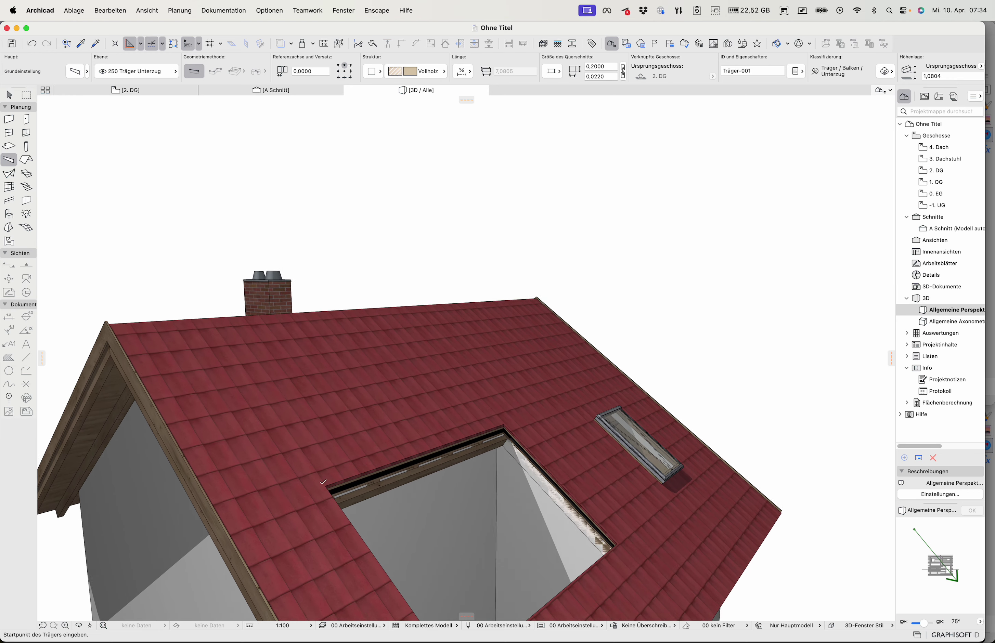
click(629, 549)
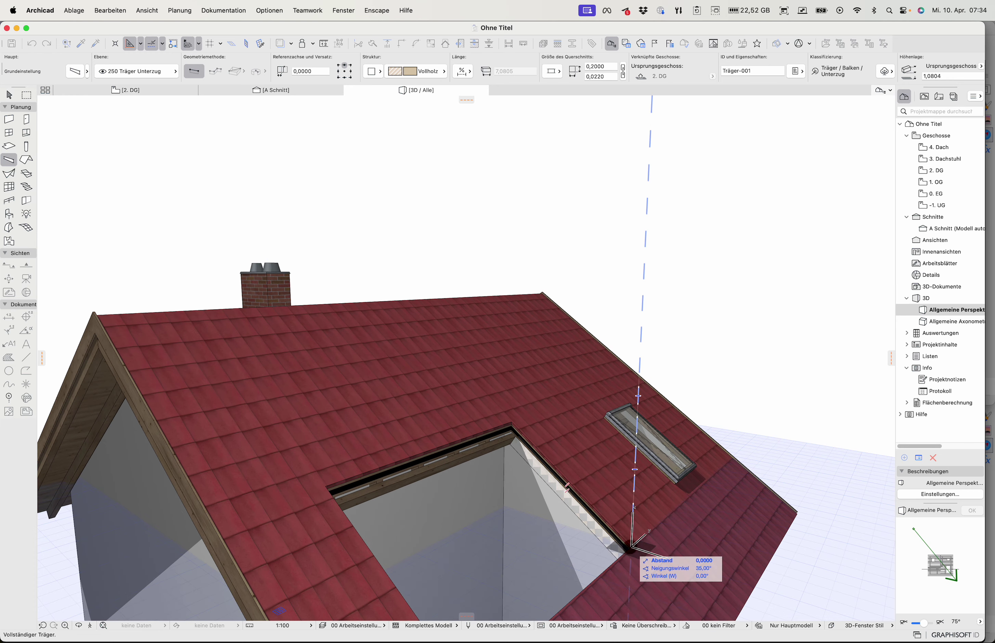
click(512, 426)
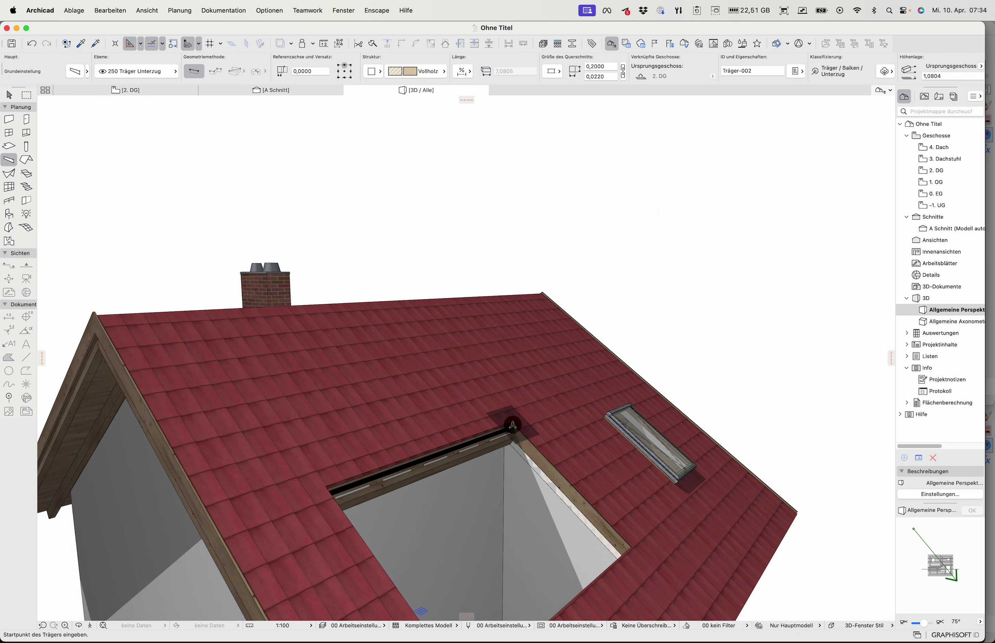
shift+middle_drag(422, 612, 378, 592)
scroll(481, 433, up, 10)
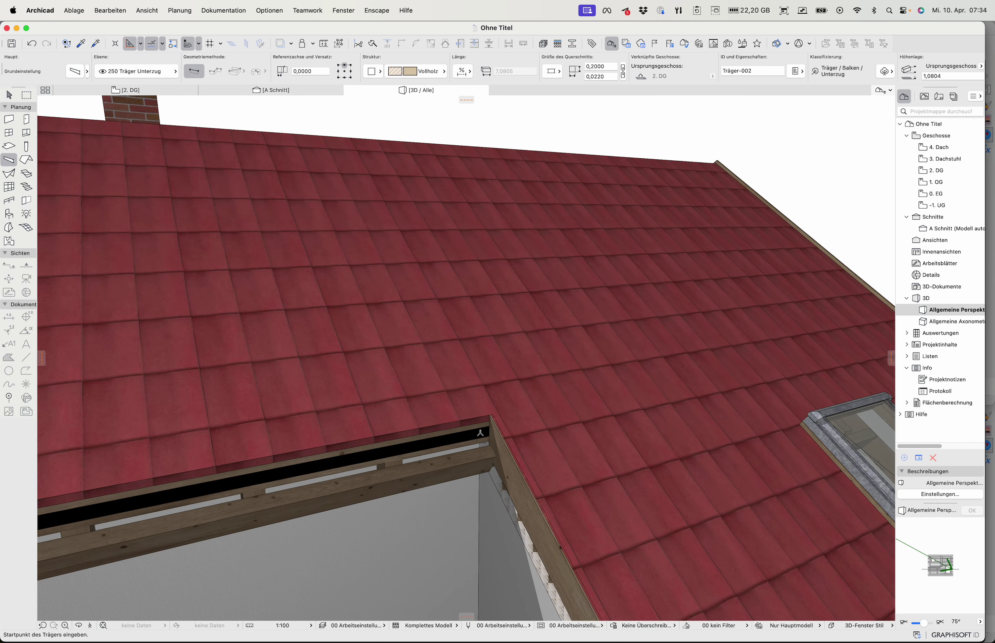
click(500, 431)
scroll(493, 414, up, 5)
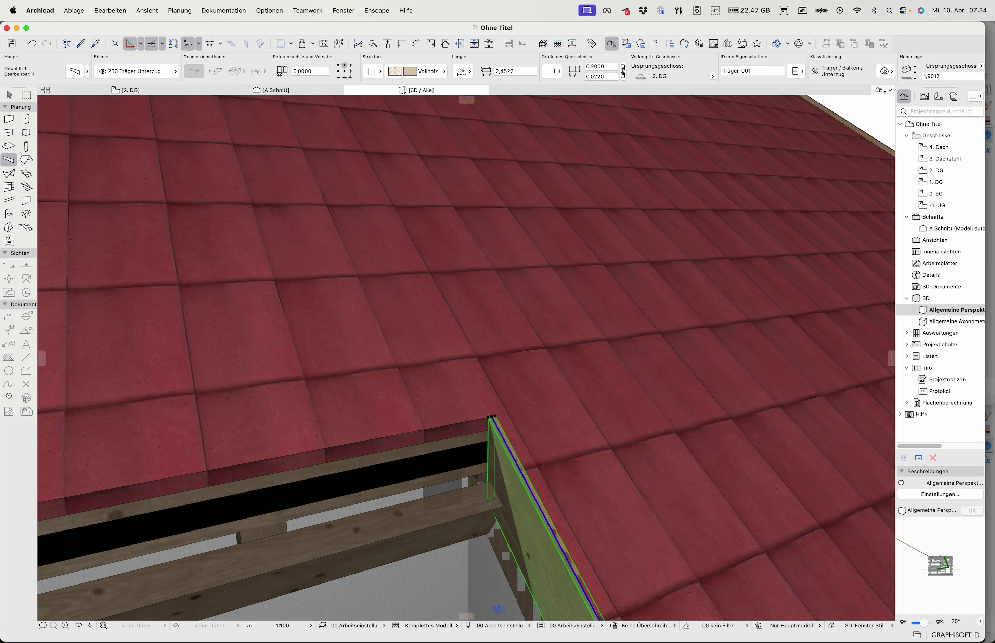
key(super+z)
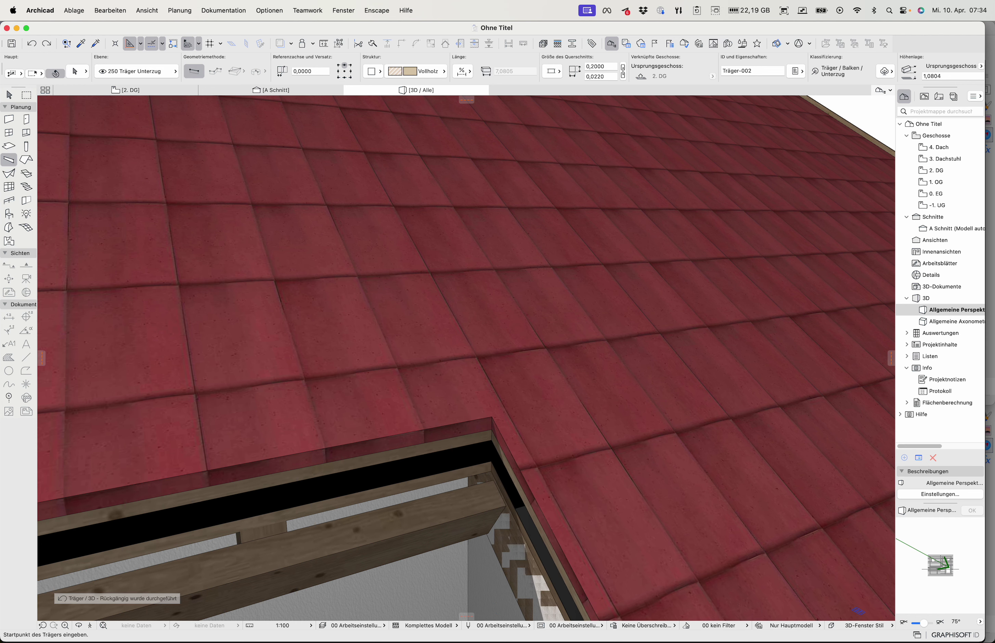
Step: Offset the upper edge of the large roof opening down the slope by about 0.2, and deselect the roof
shift+click(451, 428)
click(451, 425)
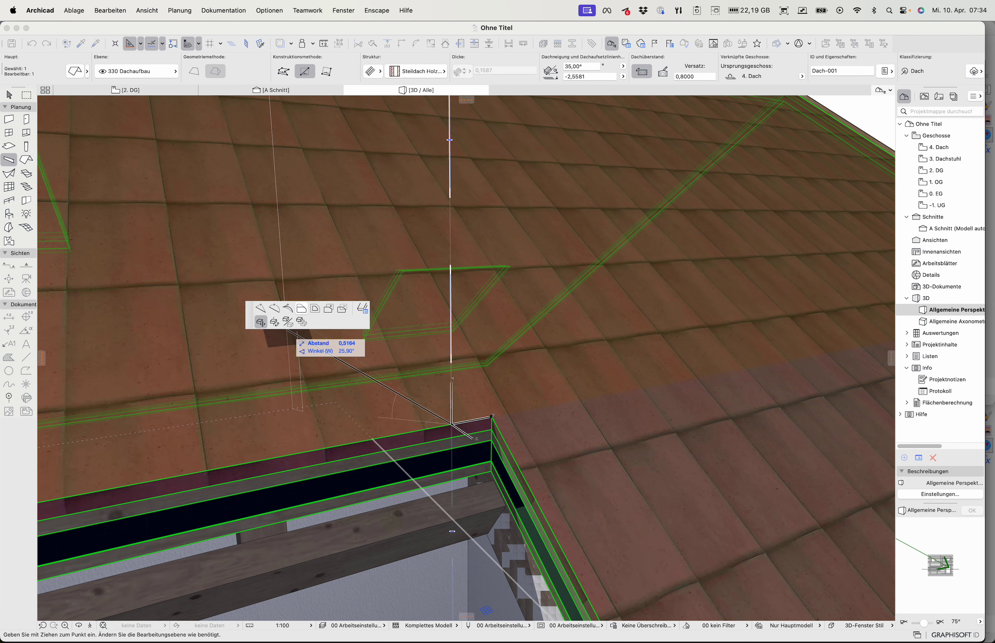
click(301, 308)
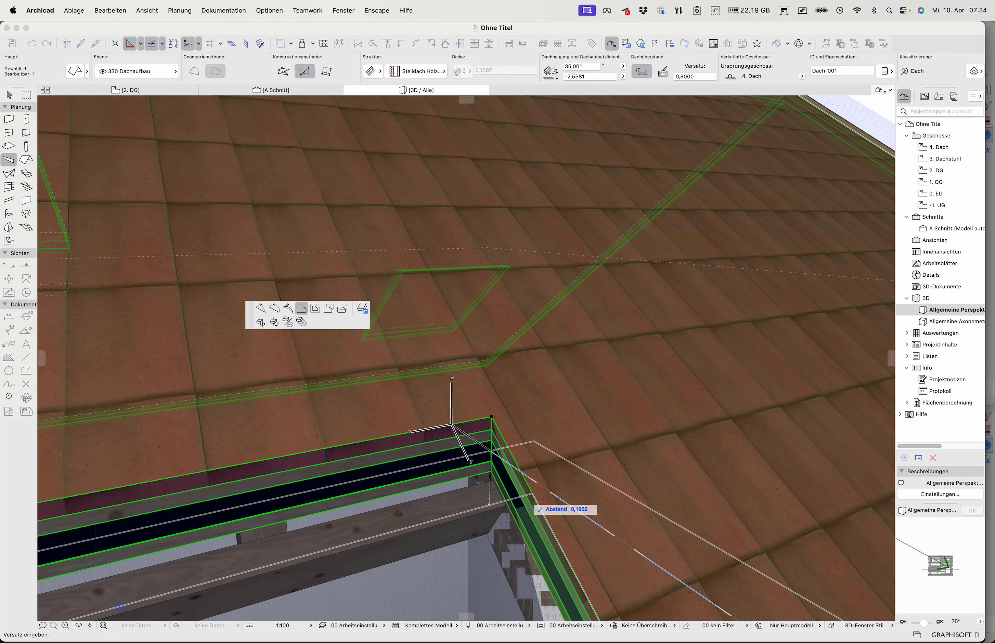
click(529, 500)
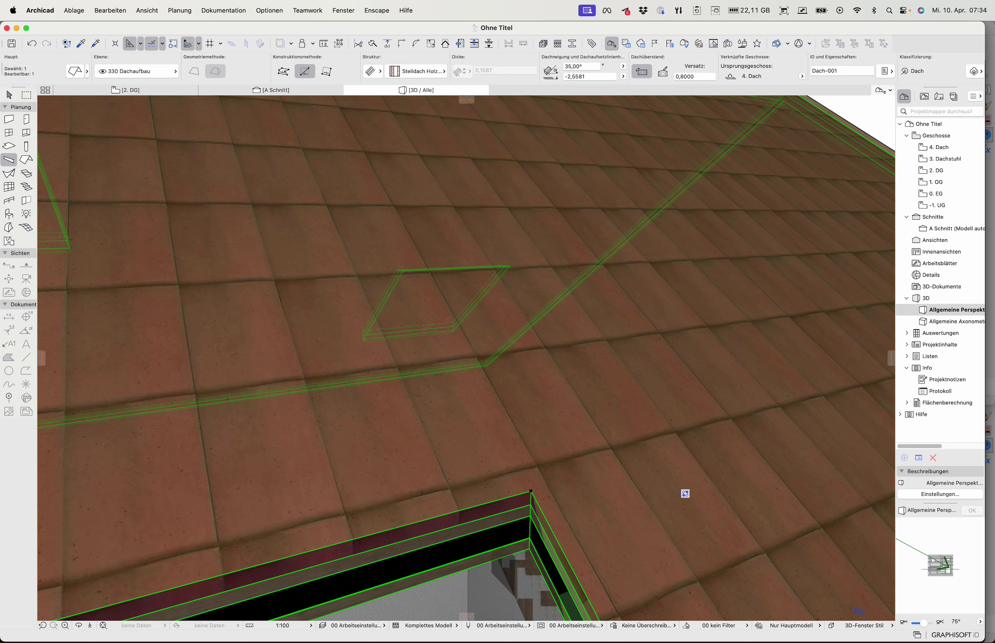
key(Escape)
scroll(685, 494, up, 5)
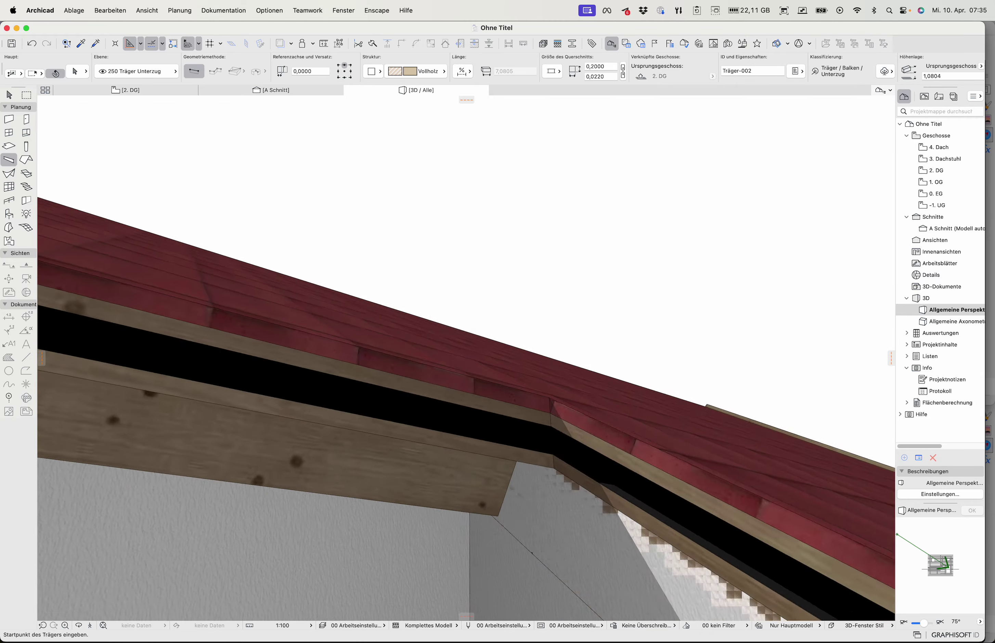
Step: Line the side edge of the large roof opening nearest the skylight with a thin board sloped at 35°
scroll(465, 358, up, 5)
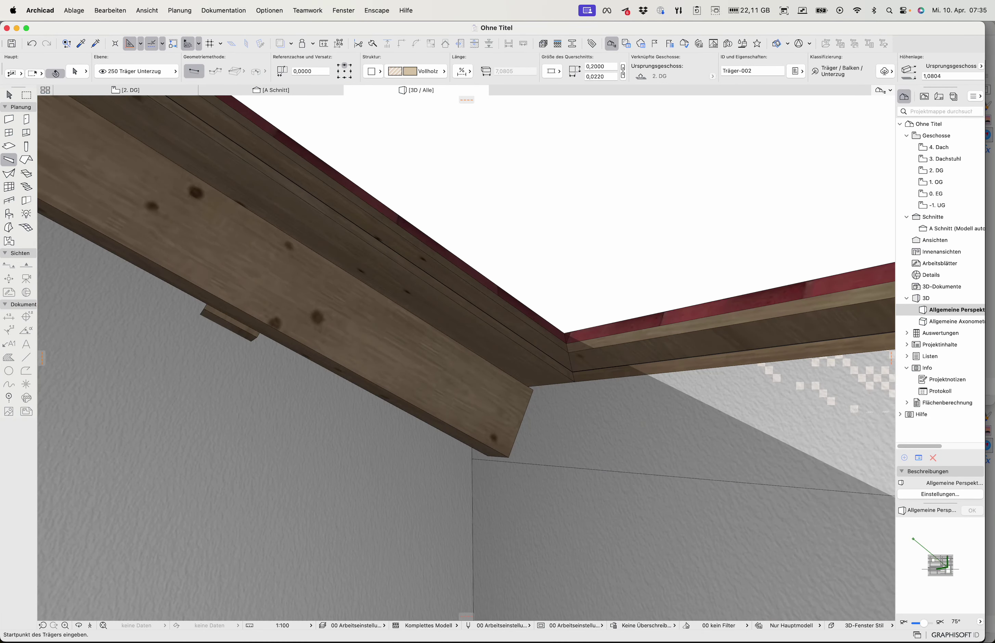
scroll(466, 358, up, 10)
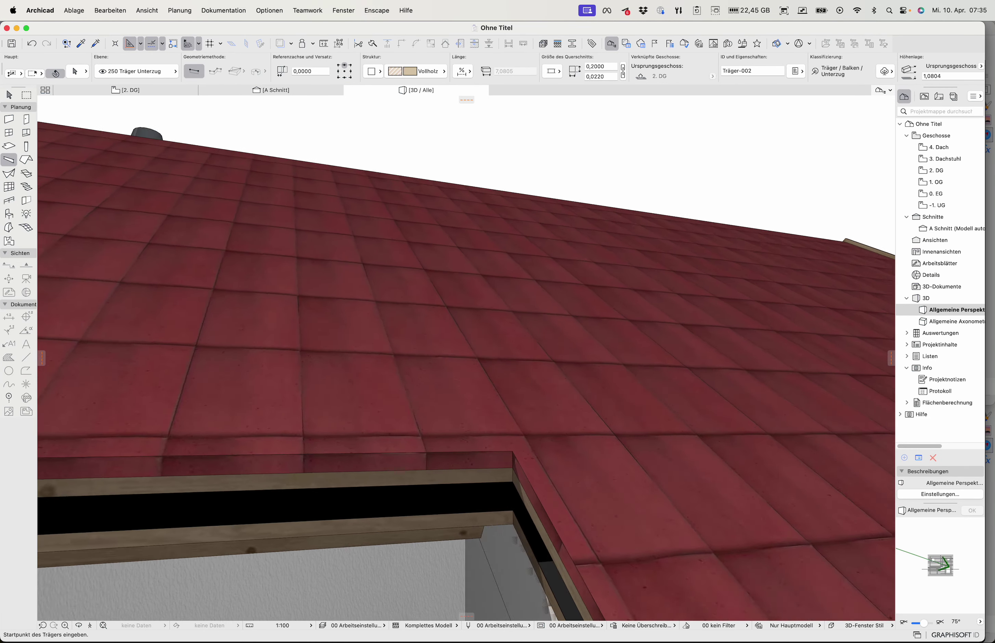
scroll(466, 357, down, 10)
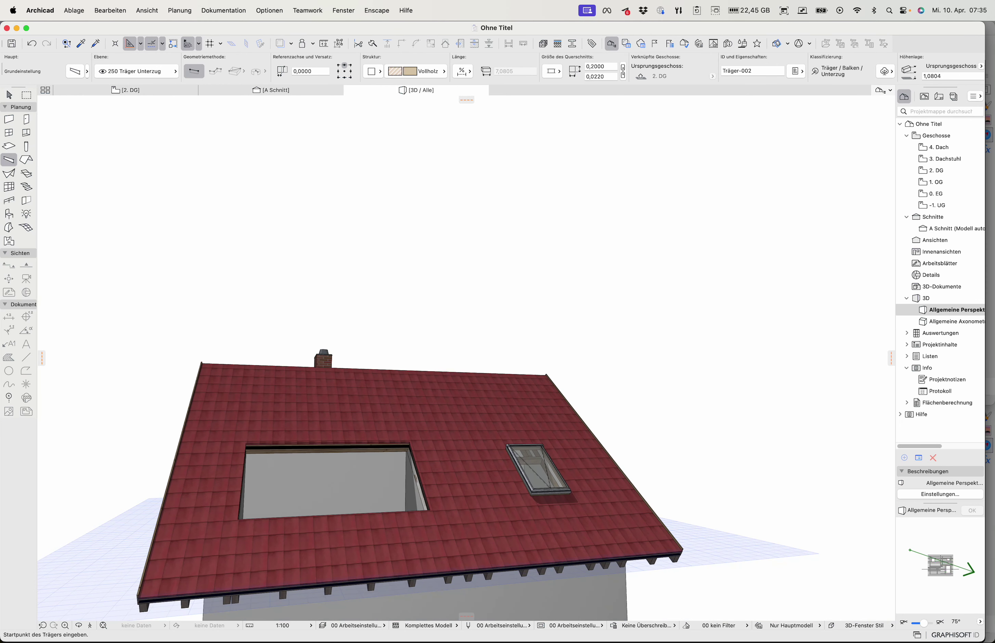
scroll(466, 357, up, 2)
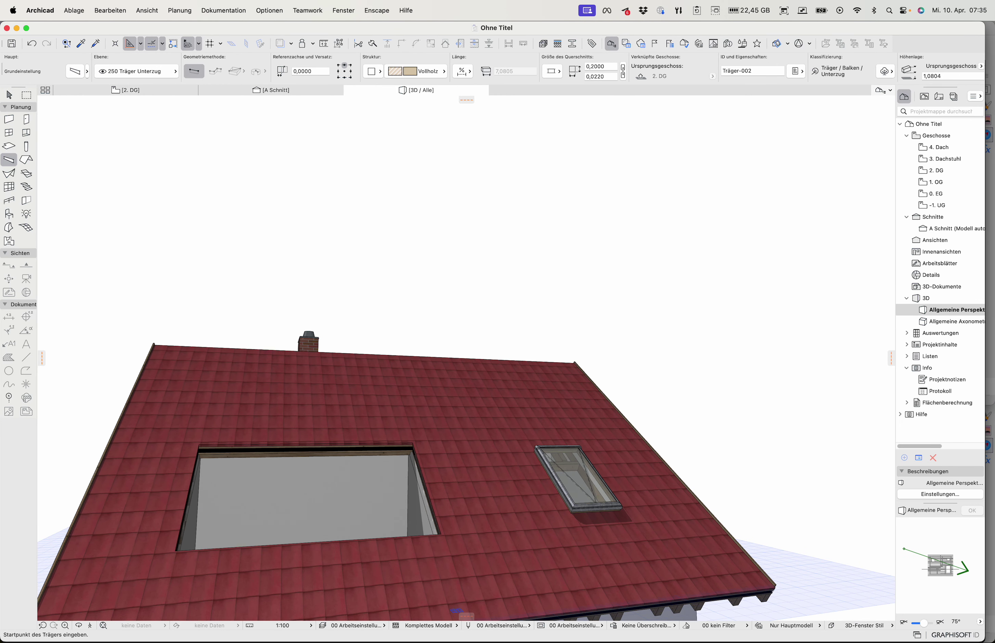
click(413, 444)
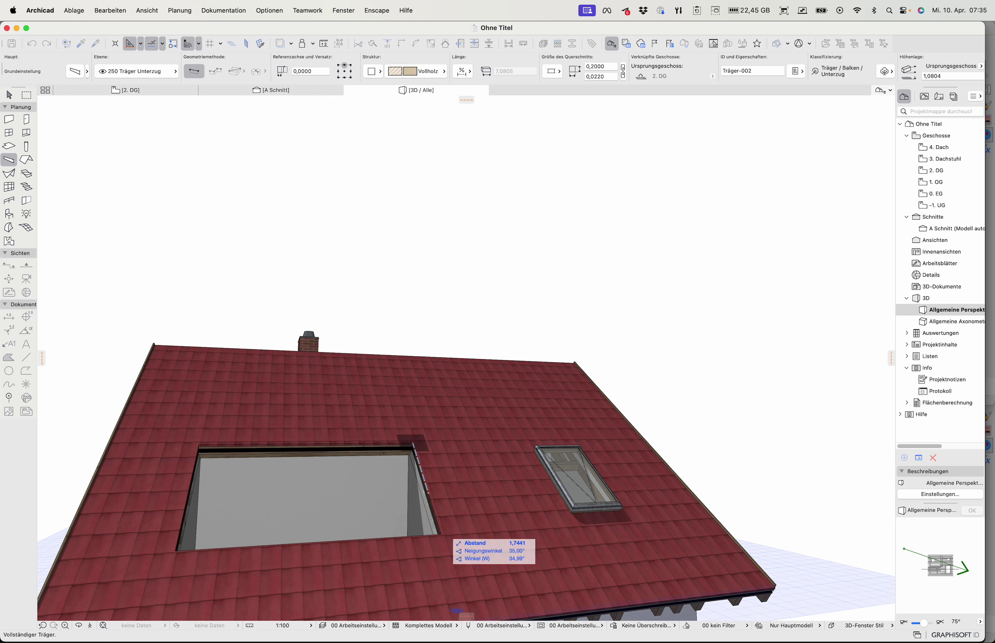
click(443, 529)
click(442, 530)
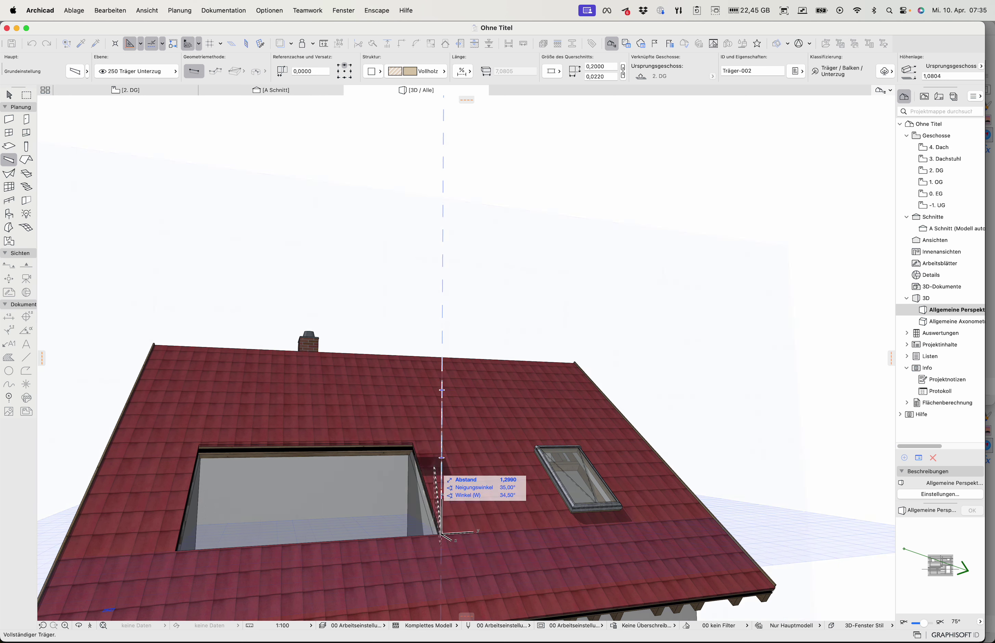
click(414, 444)
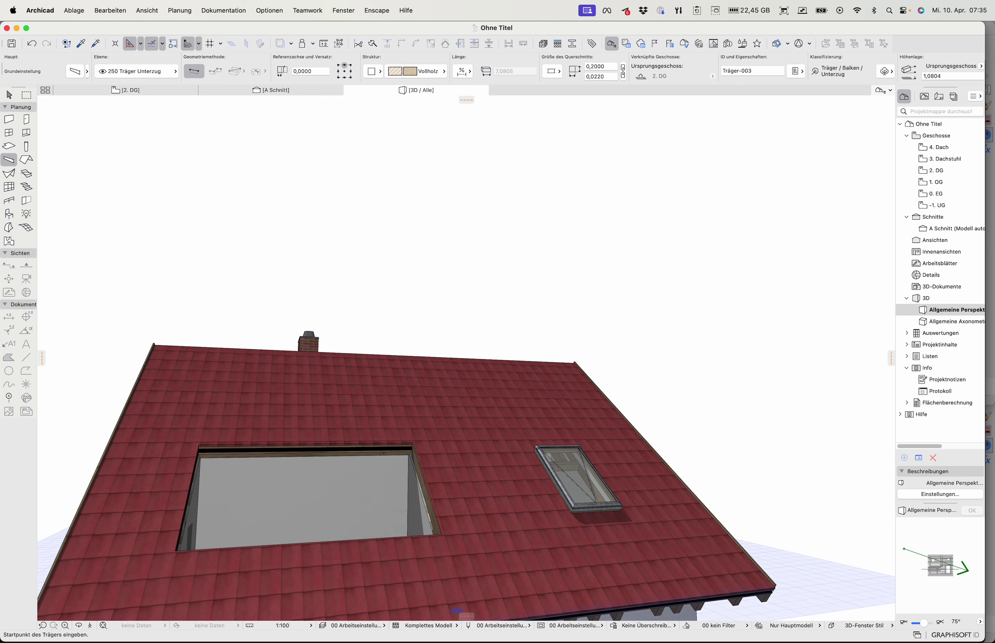
Step: Line the opposite side edge of the large roof opening with a matching 35° board, from lower to upper corner
click(175, 551)
click(211, 435)
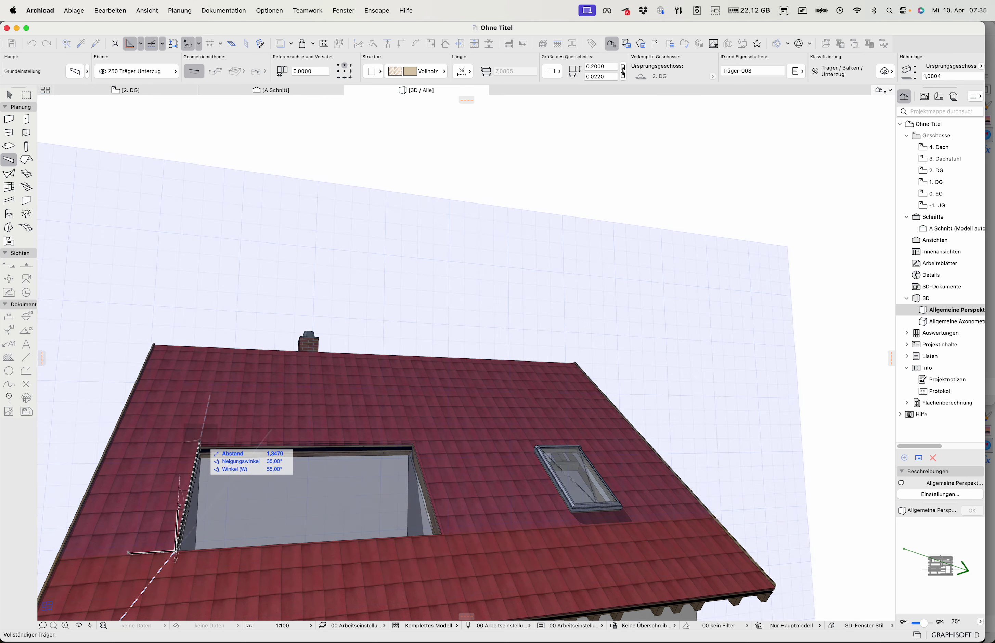
click(200, 441)
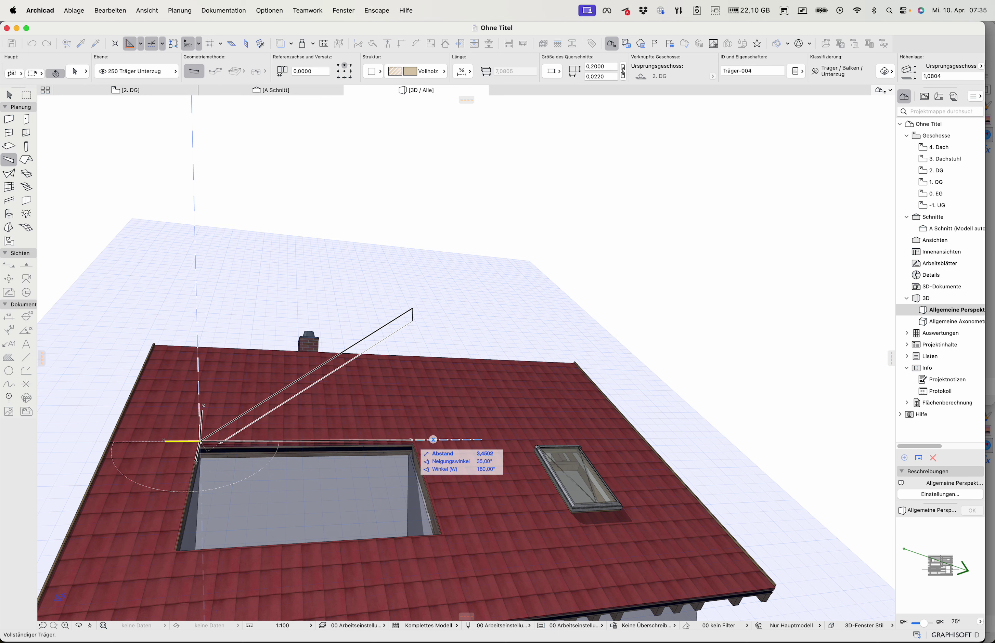
Step: Try to line the upper edge of the large roof opening with a board, levelling it by moving its raised end to the corner
shift+middle_drag(417, 437, 366, 559)
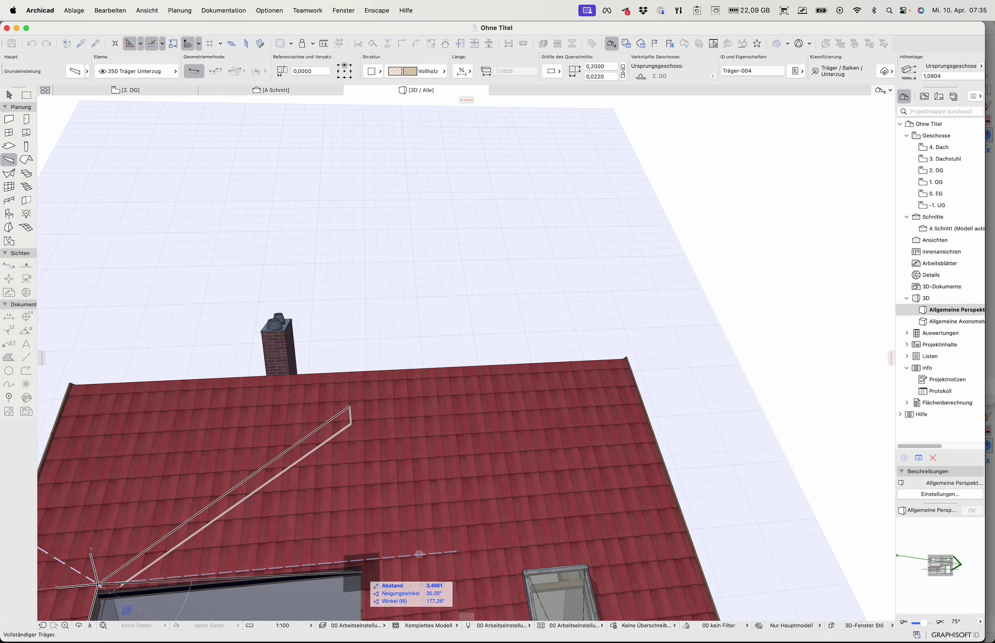
click(419, 554)
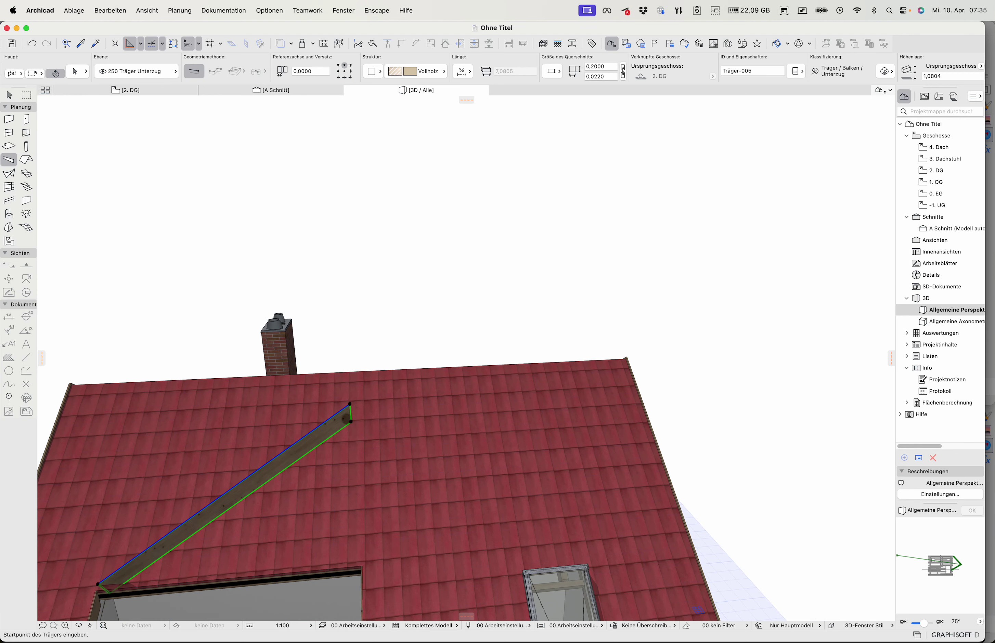
shift+click(349, 406)
click(350, 404)
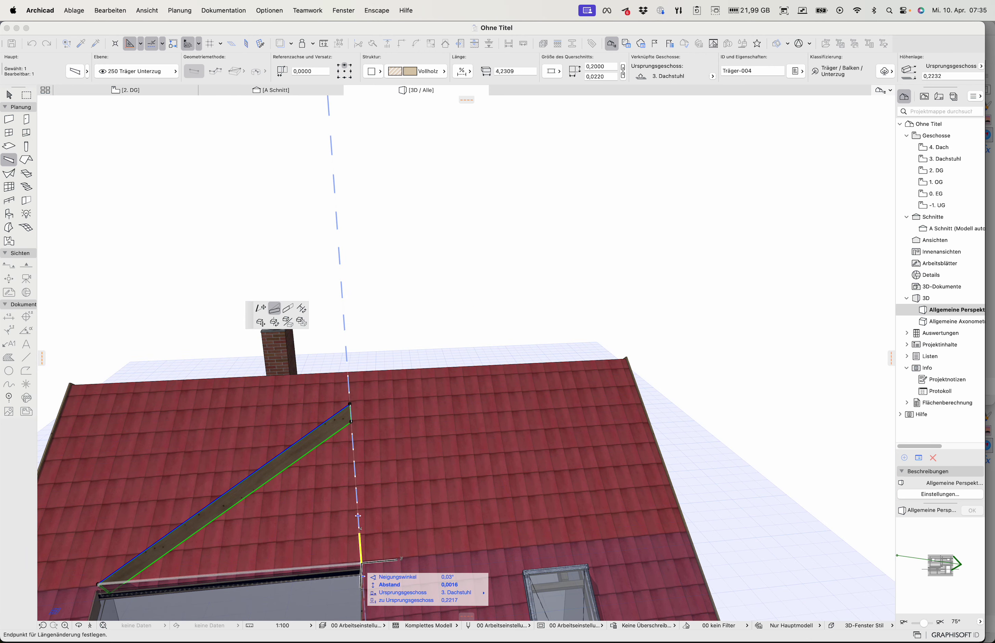
key(Escape)
Step: Refit the upper board's end to the opening corner nearest the skylight, and remove the board
shift+middle_drag(360, 560, 292, 552)
scroll(400, 470, up, 10)
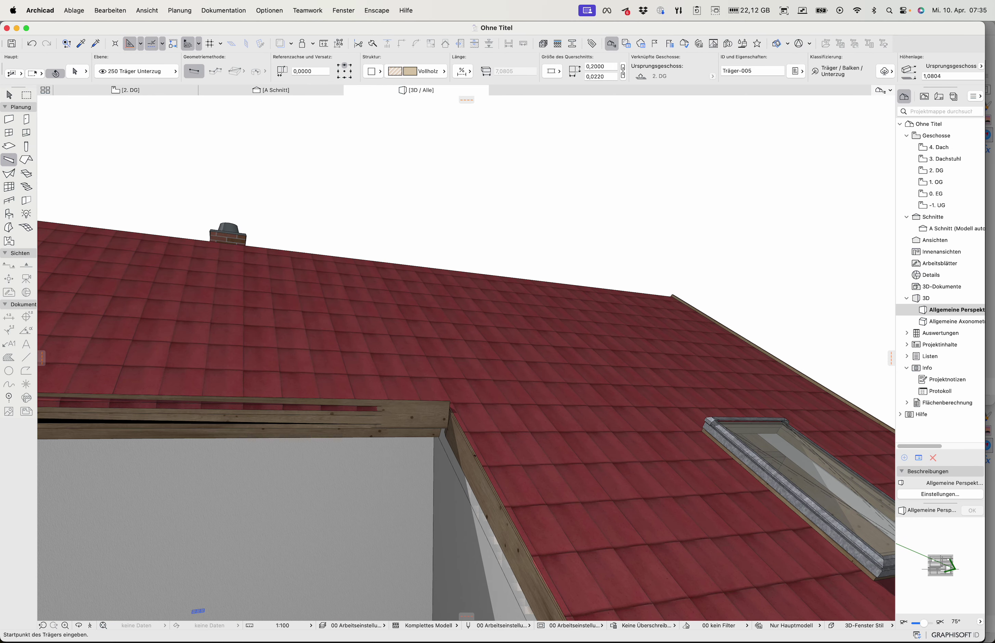
shift+click(449, 401)
click(448, 400)
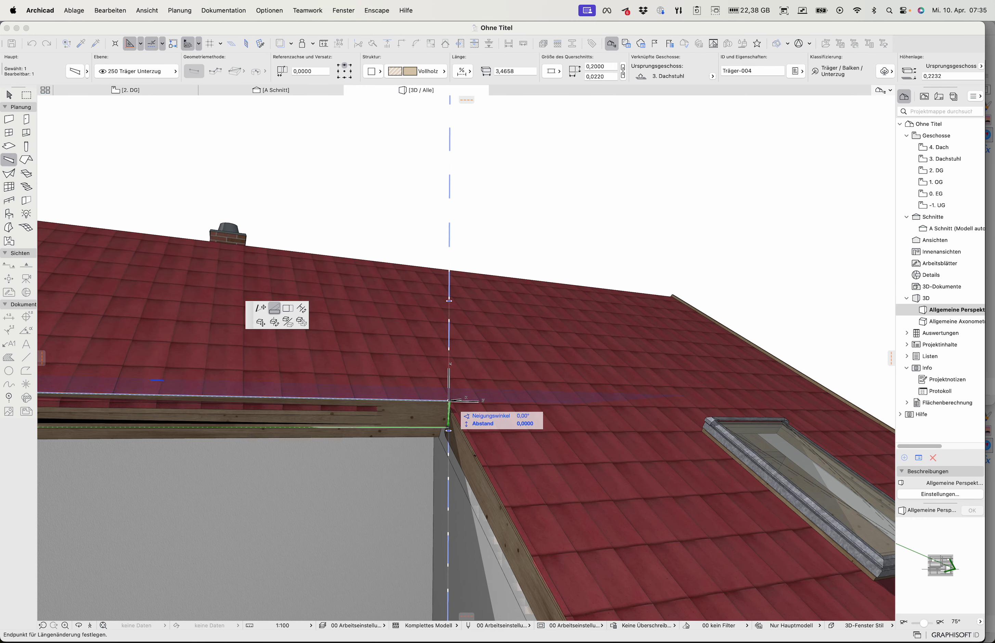
click(450, 403)
scroll(449, 403, down, 5)
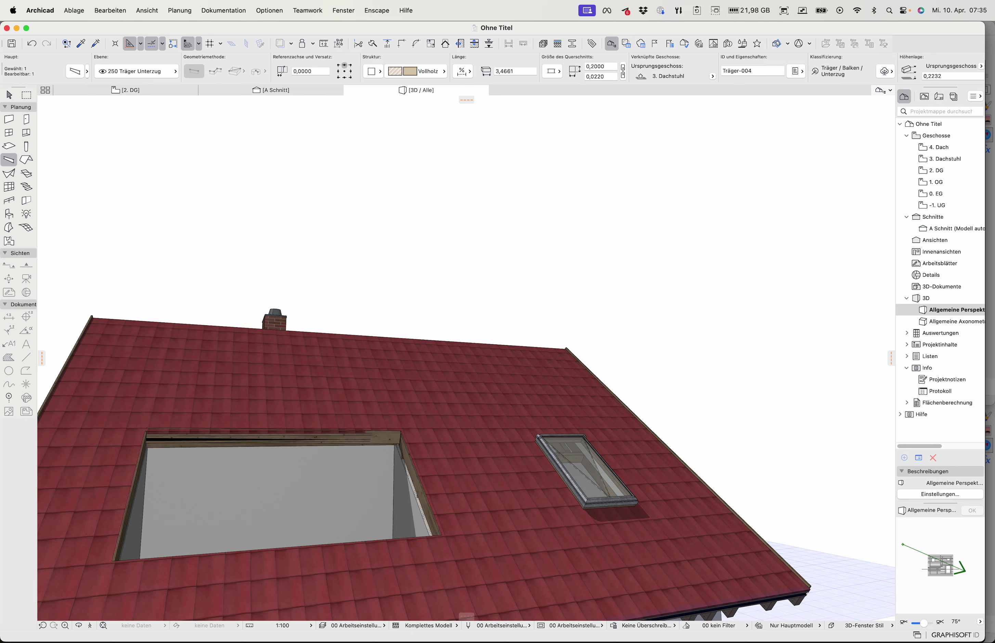
key(Escape)
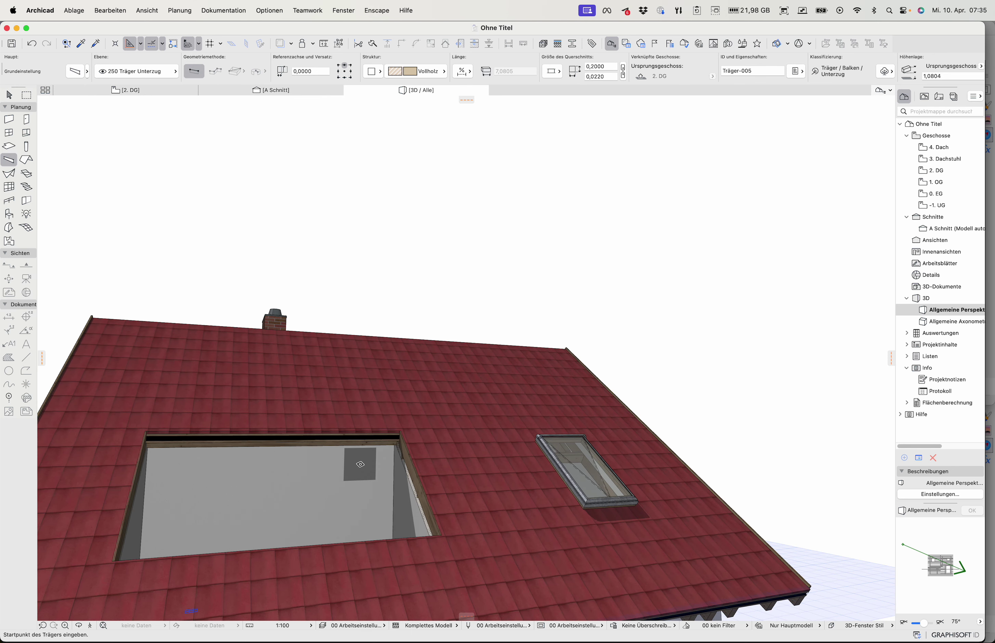
Step: Set the beam inclination to 0° and line the large roof opening's upper edge with a level board from corner to corner
scroll(217, 424, up, 3)
scroll(200, 430, up, 3)
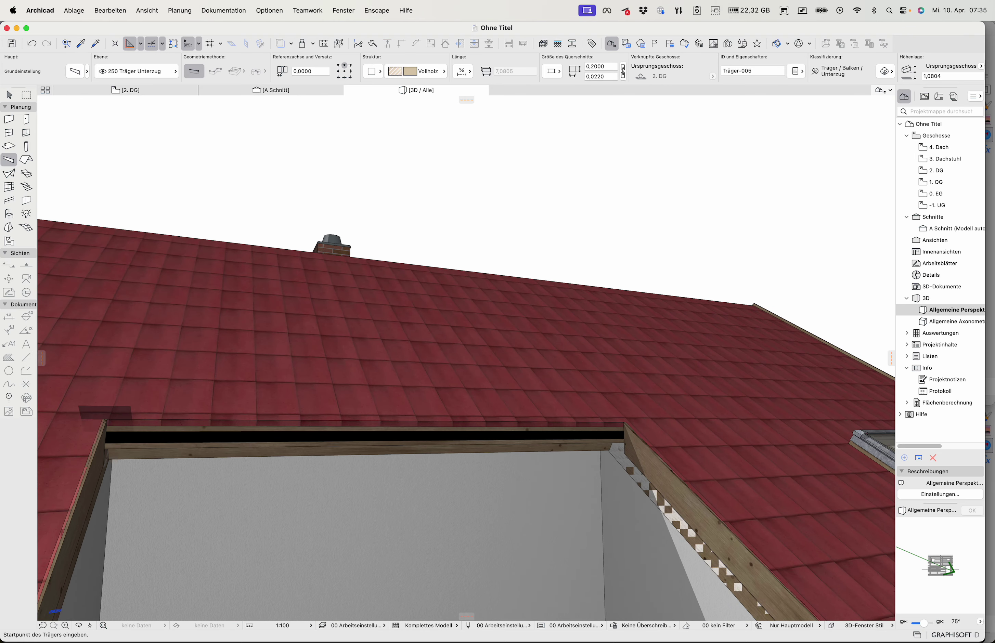
click(109, 417)
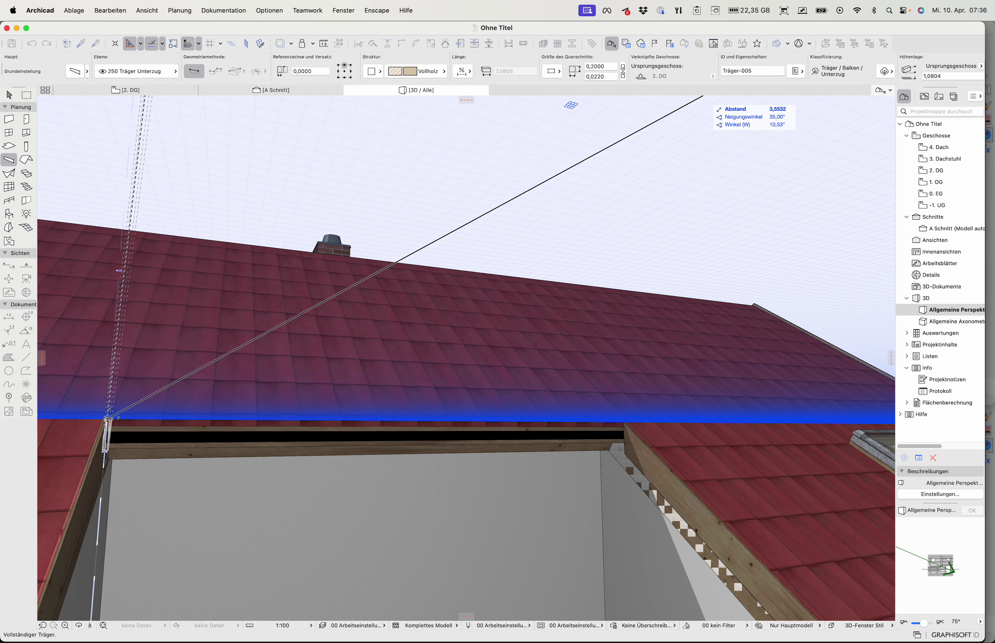
key(super+t)
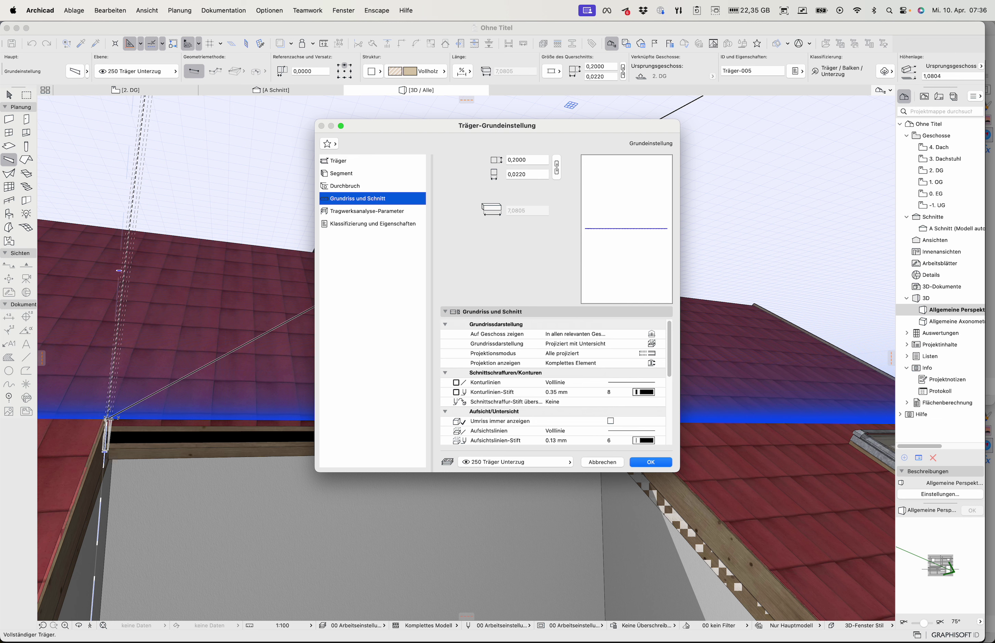
click(334, 160)
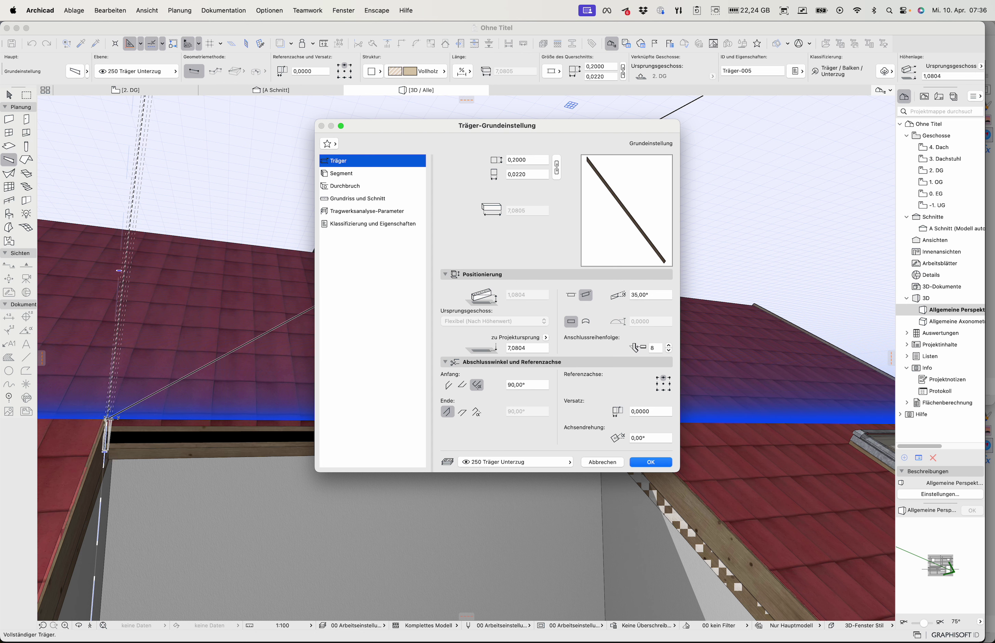
click(651, 295)
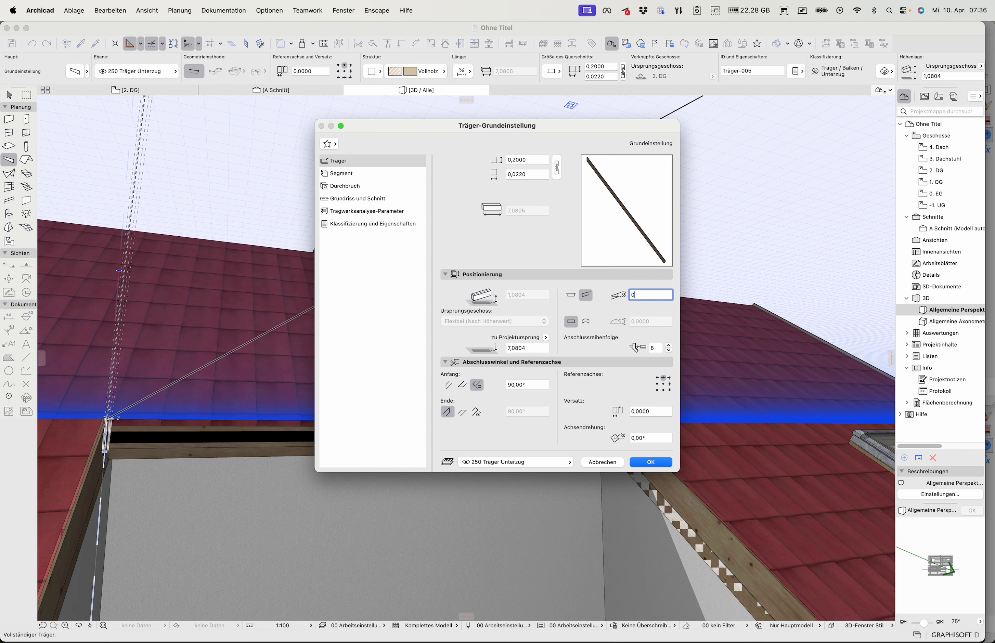
key(Return)
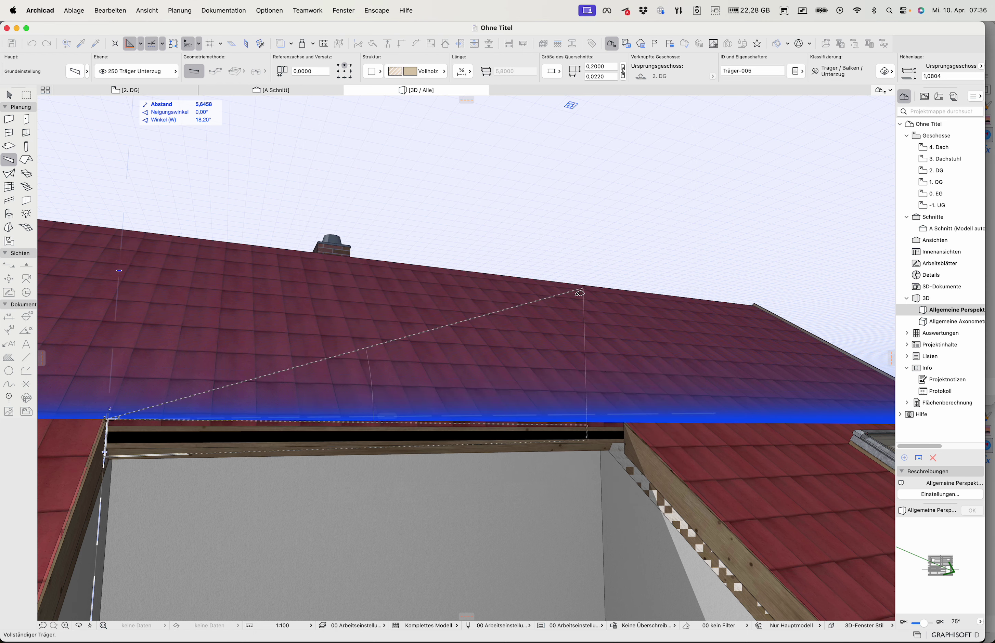
click(630, 420)
Step: Offset the lower edge of the large roof opening slightly up the slope, and deselect the roof
scroll(513, 507, down, 5)
shift+middle_drag(512, 507, 693, 564)
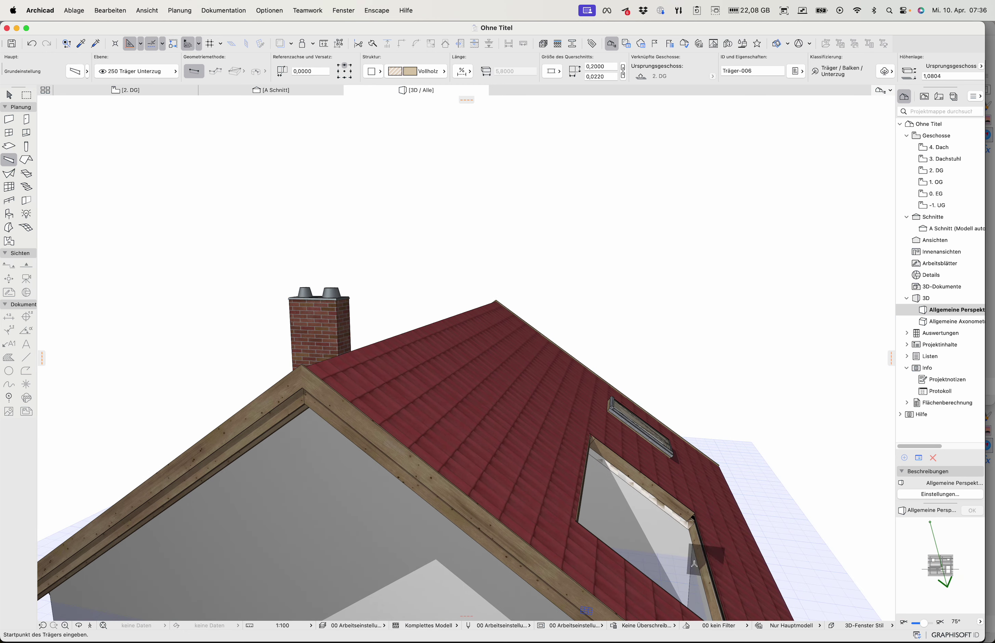
scroll(708, 559, up, 10)
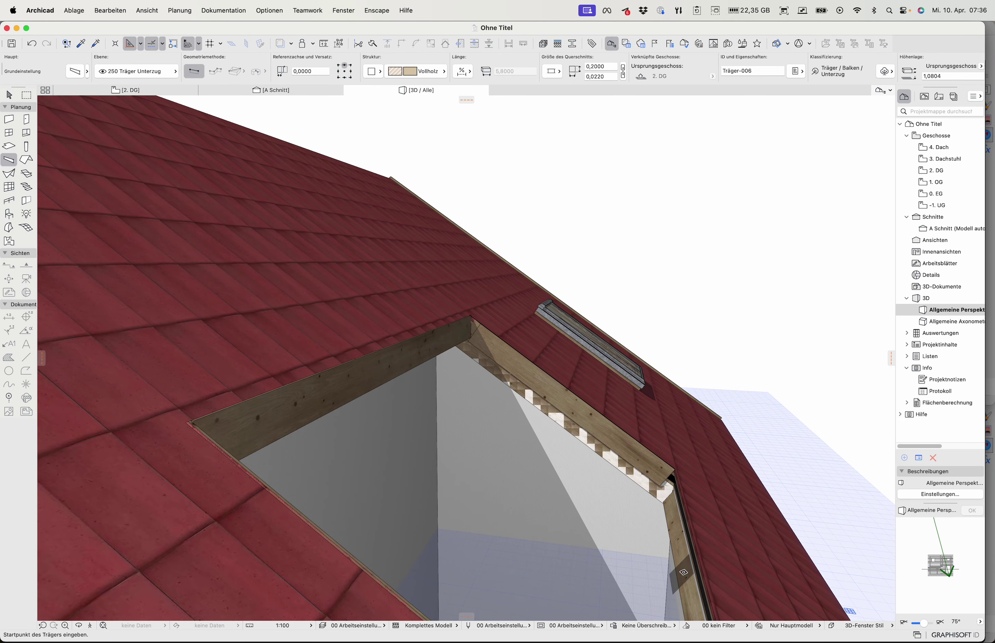
shift+click(703, 553)
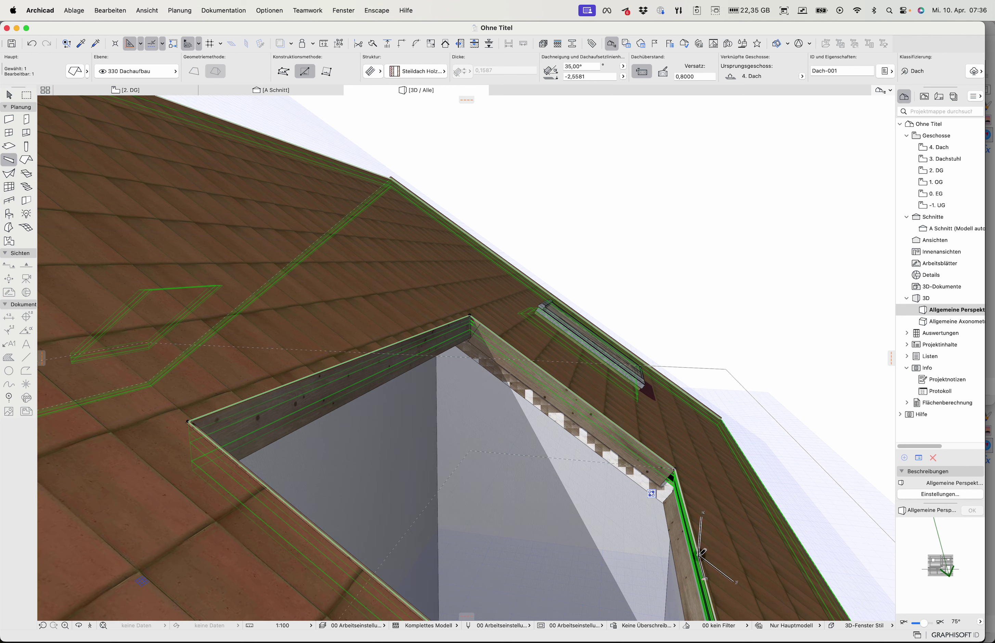
click(702, 553)
click(680, 551)
key(Escape)
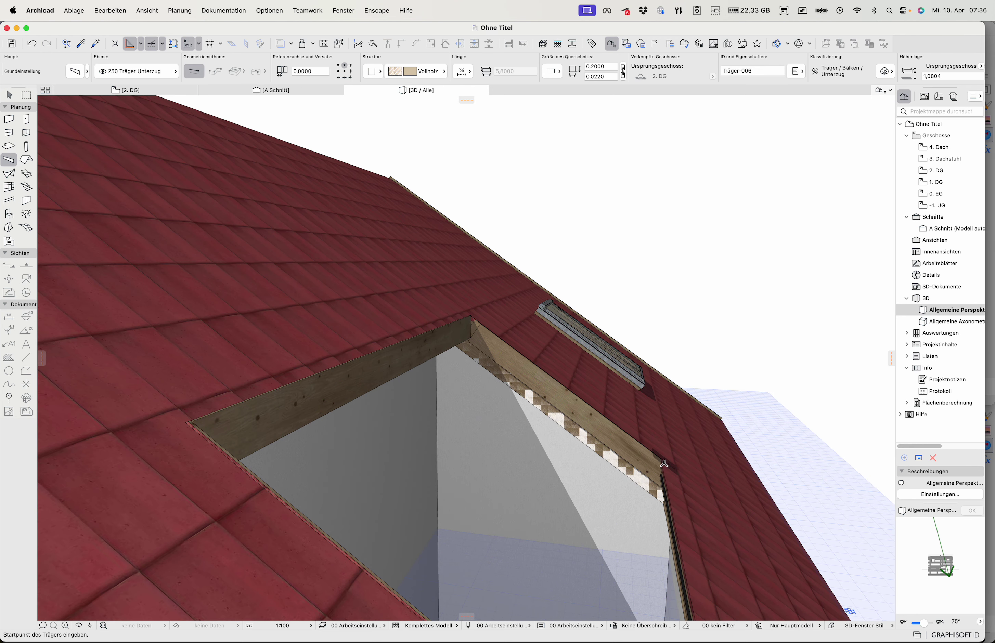
Step: Line the lower edge of the large roof opening with a level board running between its two lower corners
click(661, 458)
shift+middle_drag(679, 532, 435, 477)
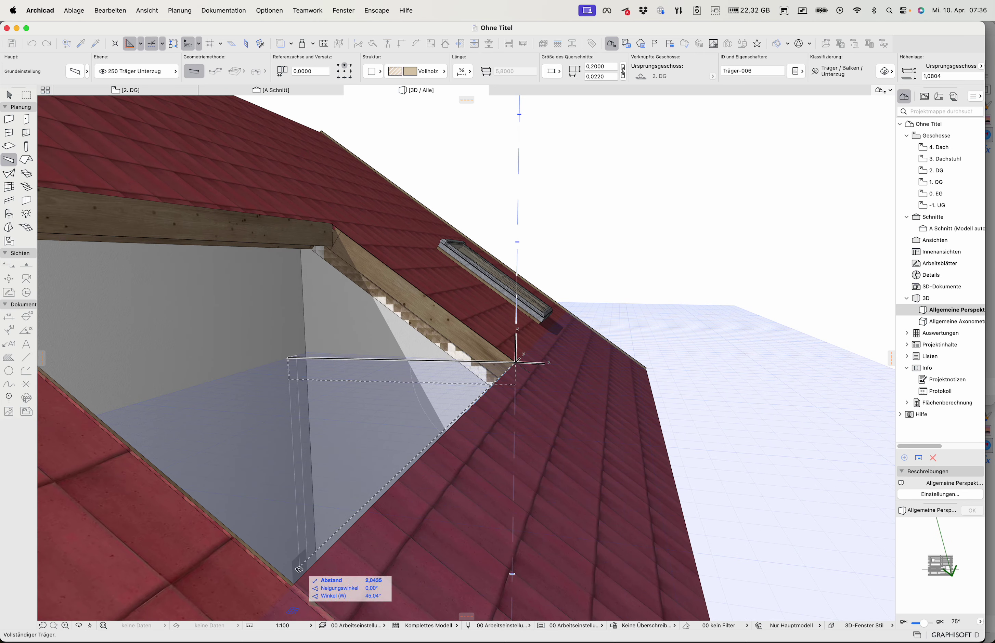
click(297, 579)
shift+middle_drag(311, 470, 408, 446)
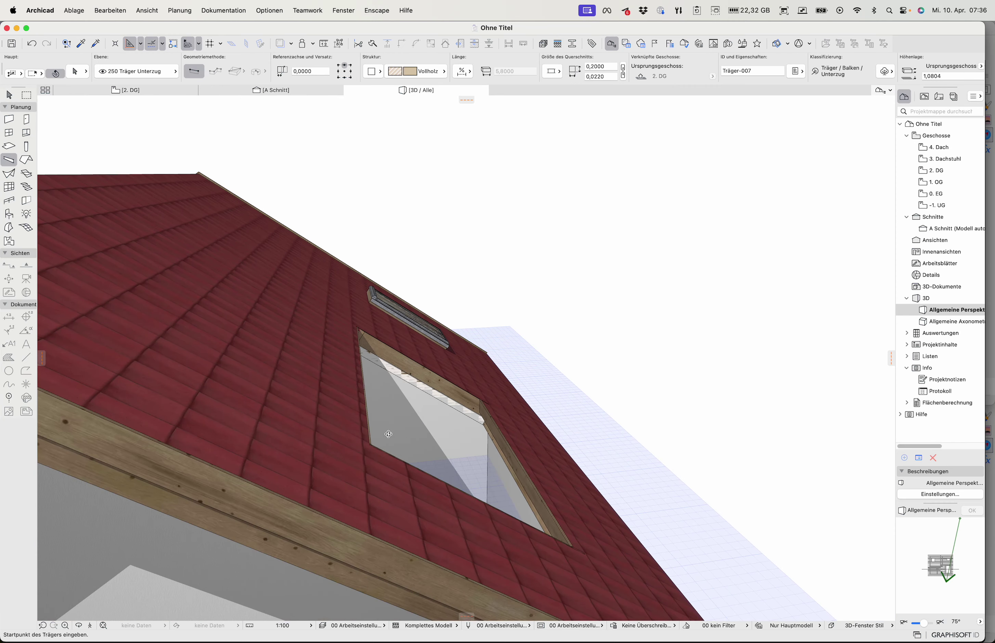
shift+middle_drag(395, 390, 256, 363)
scroll(256, 363, down, 5)
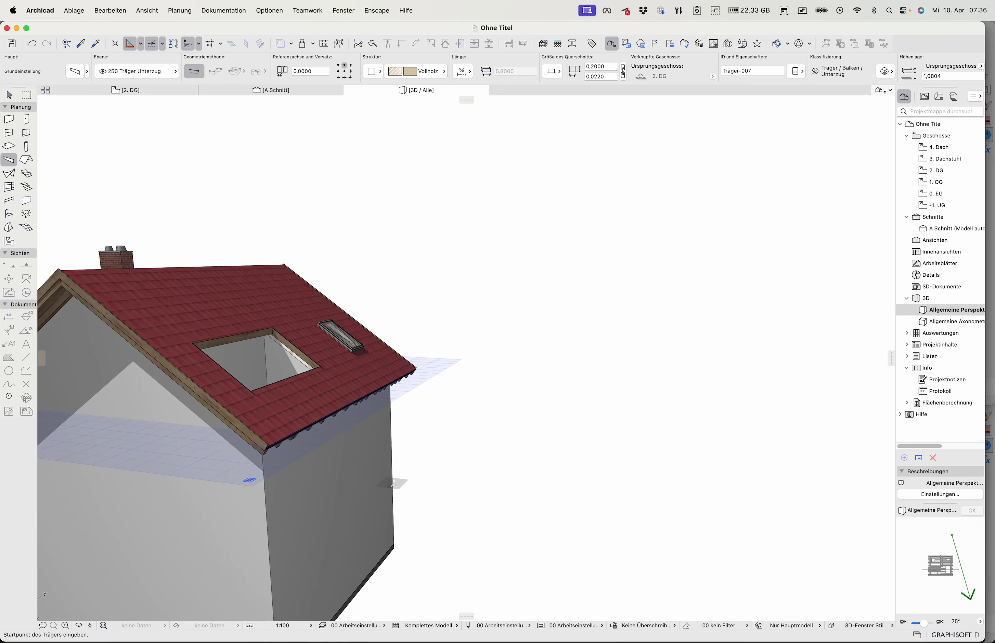
shift+middle_drag(561, 455, 449, 443)
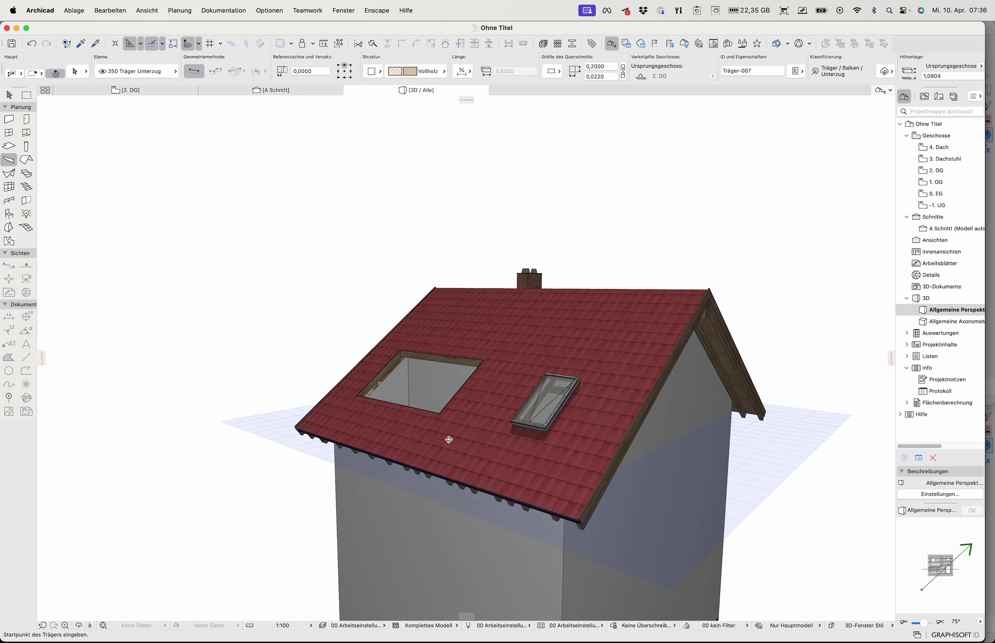
Step: Find the Regenrinne 27 object in the library with the search term "rinne" and give it the half-round profile (Halbrund)
double_click(8, 215)
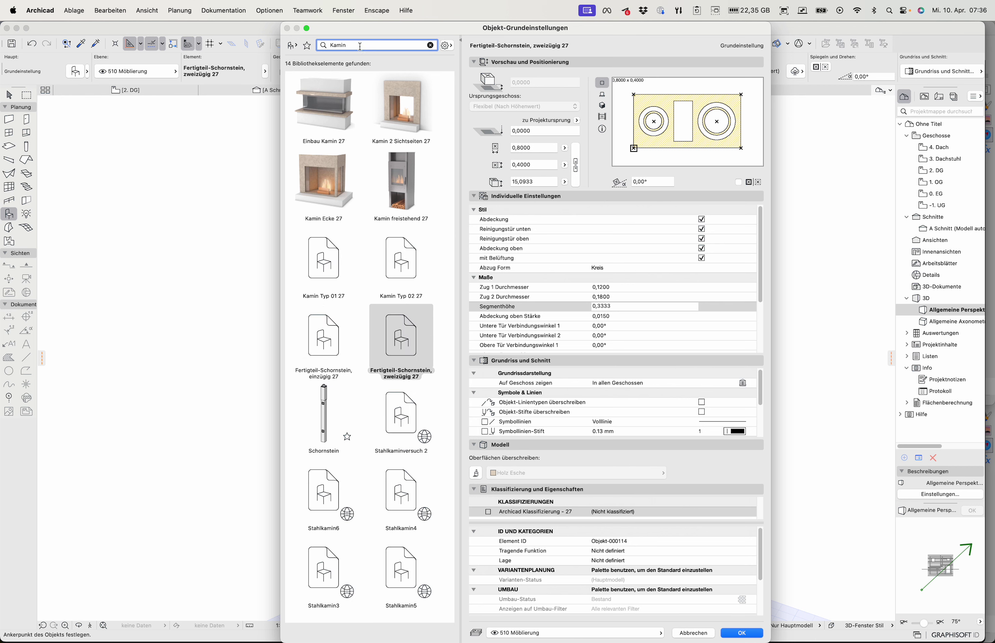
text(rin)
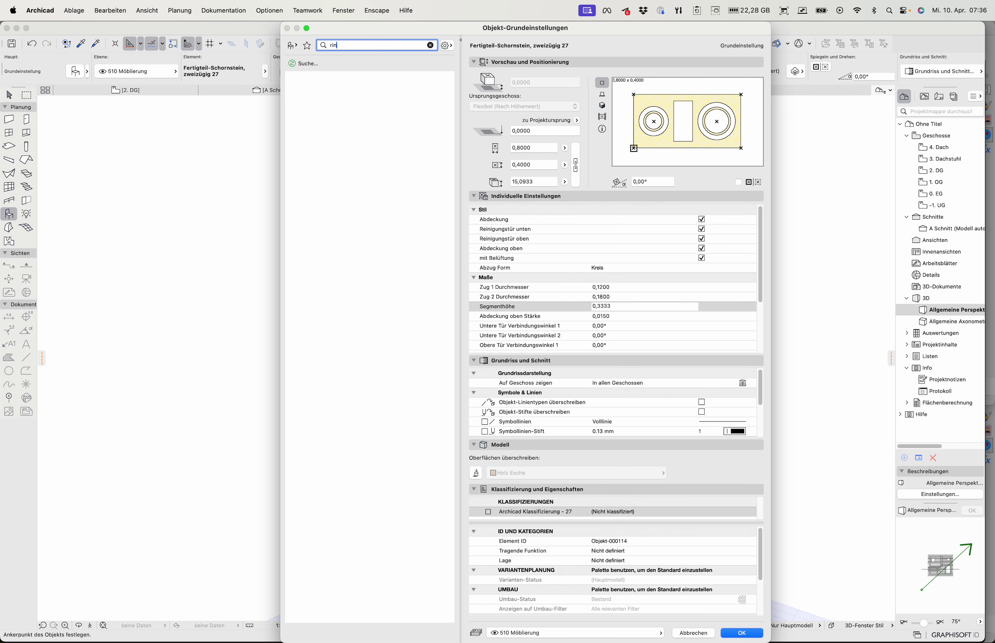
text(e)
key(BackSpace)
text(ne)
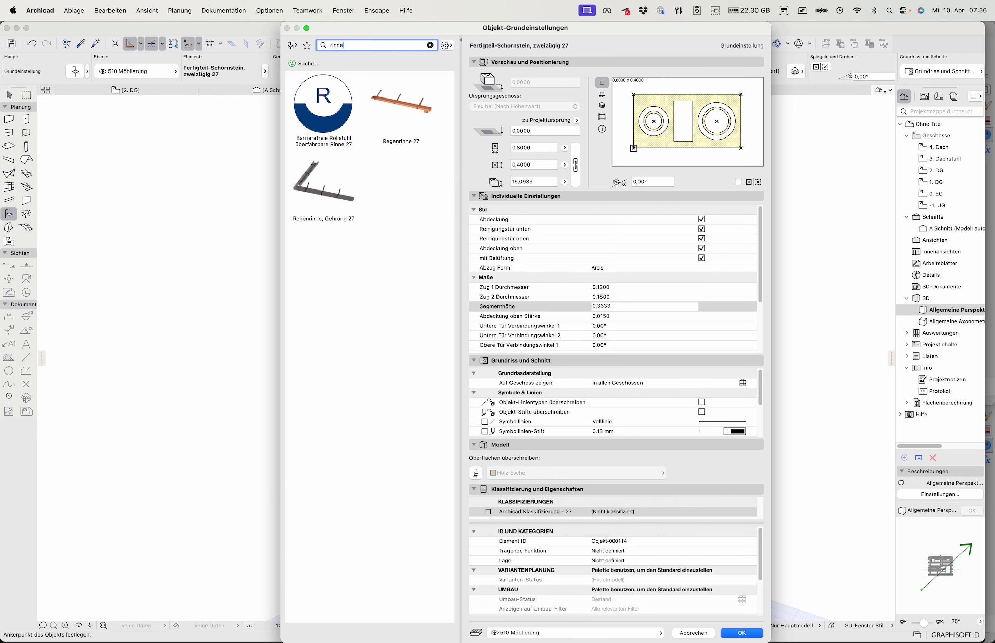
click(403, 107)
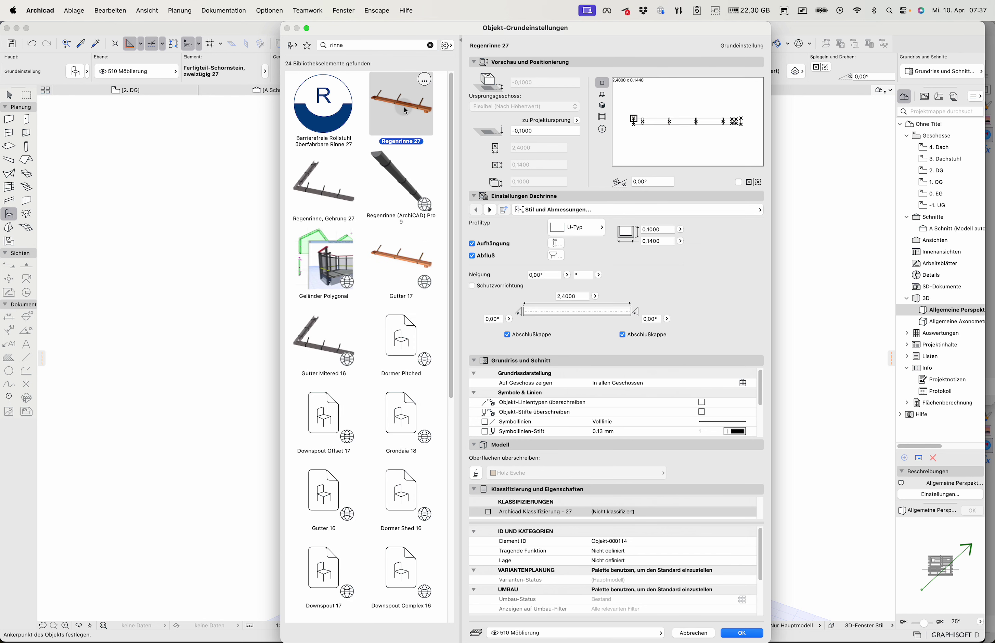
click(586, 234)
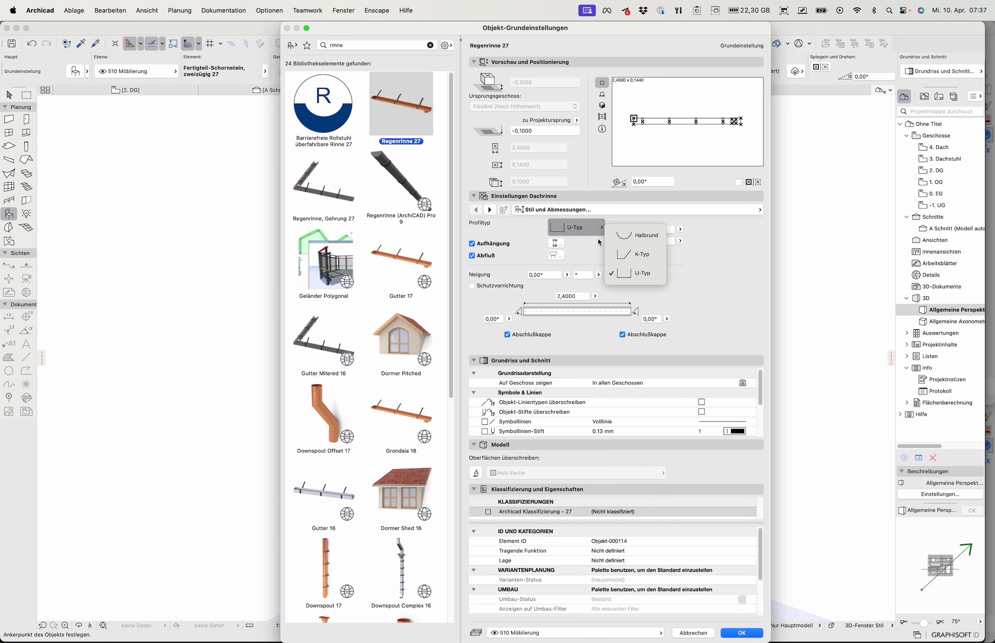
click(640, 236)
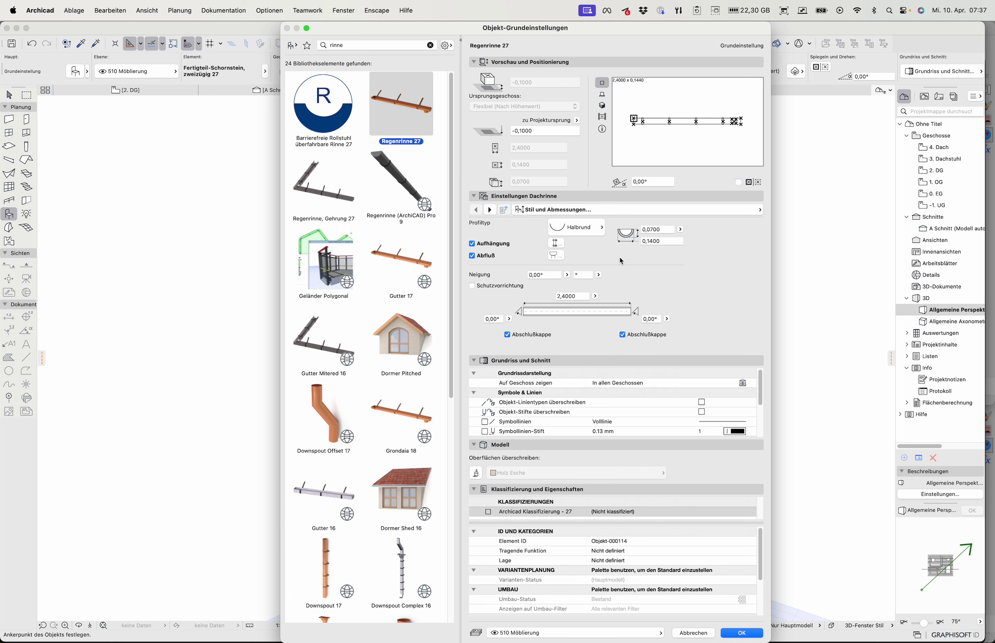
Step: Set the gutter hanger angle to 35° and the hanger positions to equal spacing (Gleich)
click(491, 210)
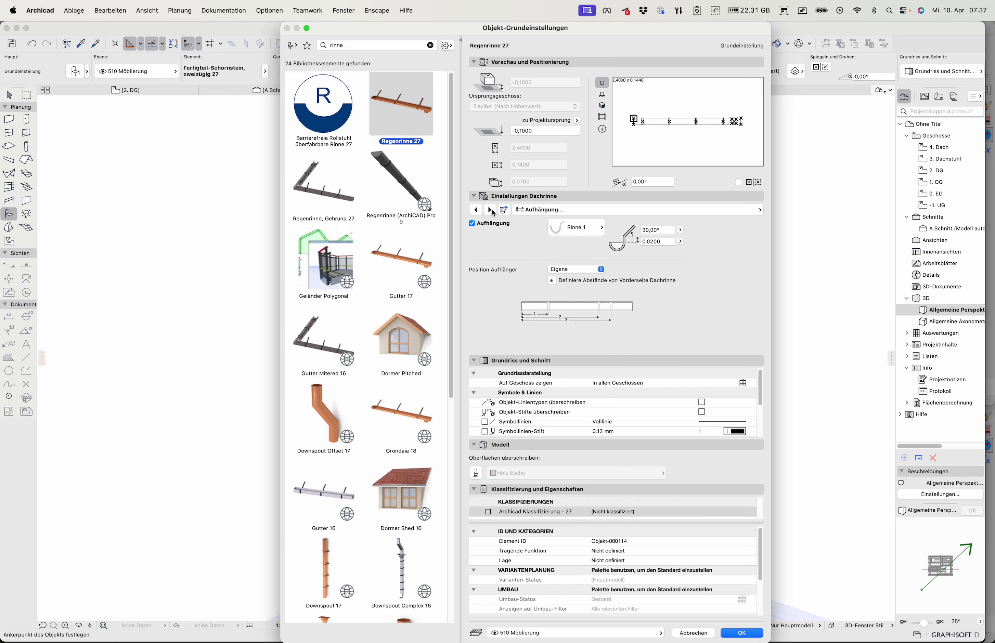
click(665, 234)
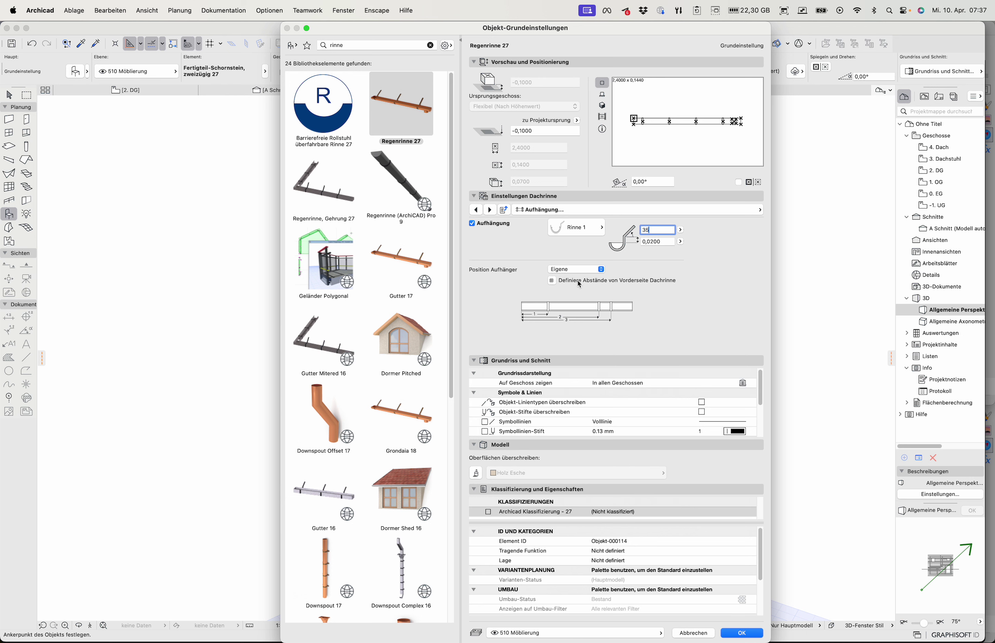
click(598, 270)
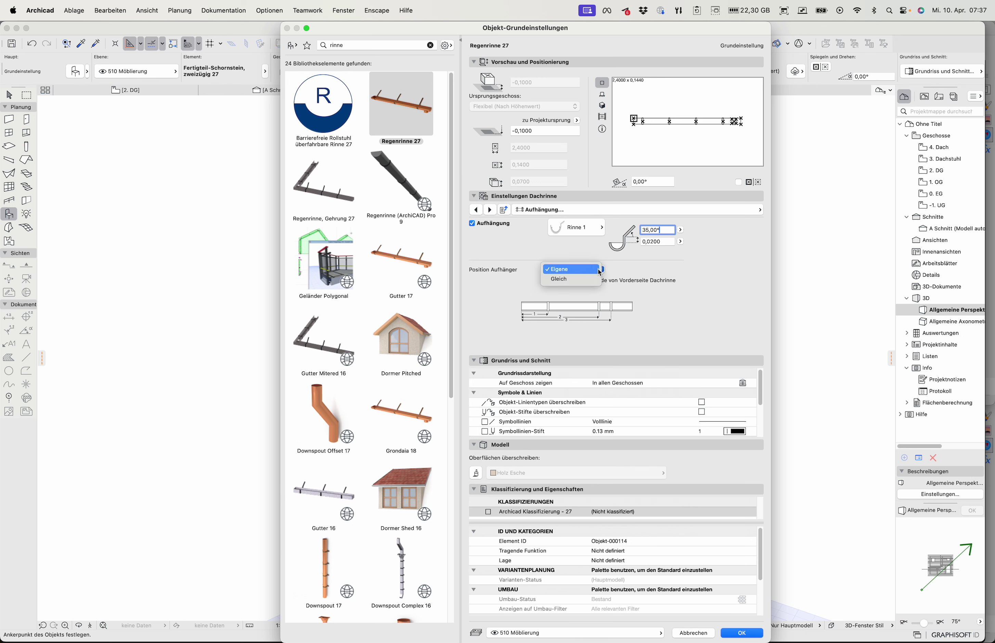
click(579, 280)
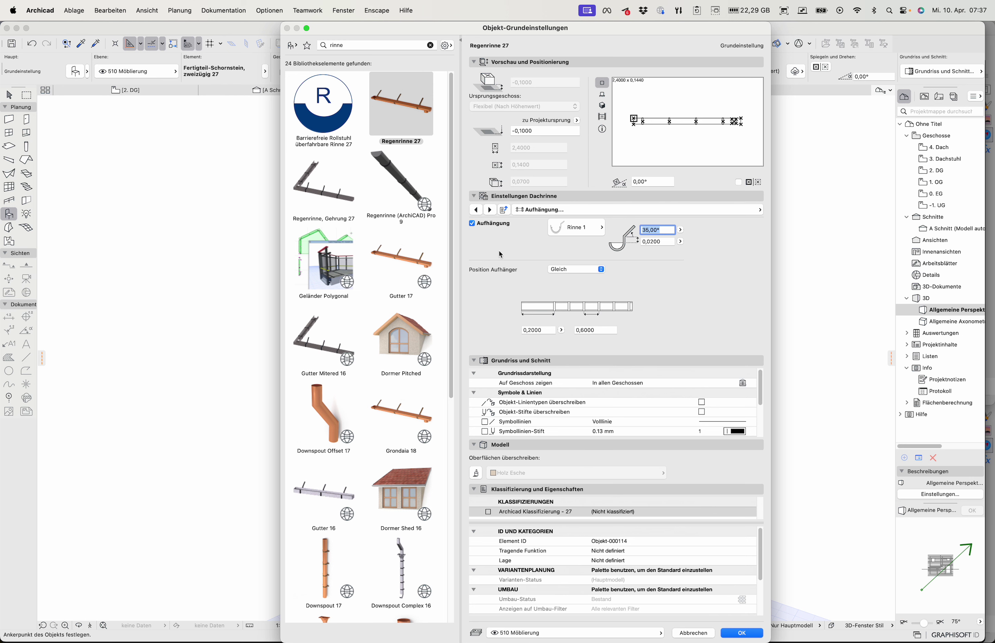
Step: Make the gutter's drain round (Rund), set its position to 1.5 m, and accept the object settings
click(492, 211)
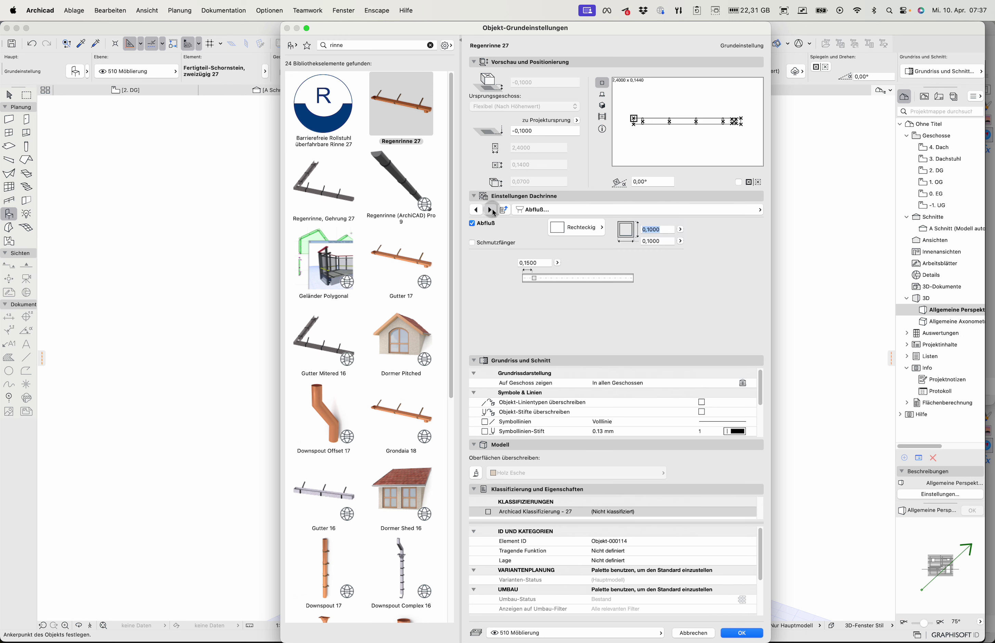
click(576, 227)
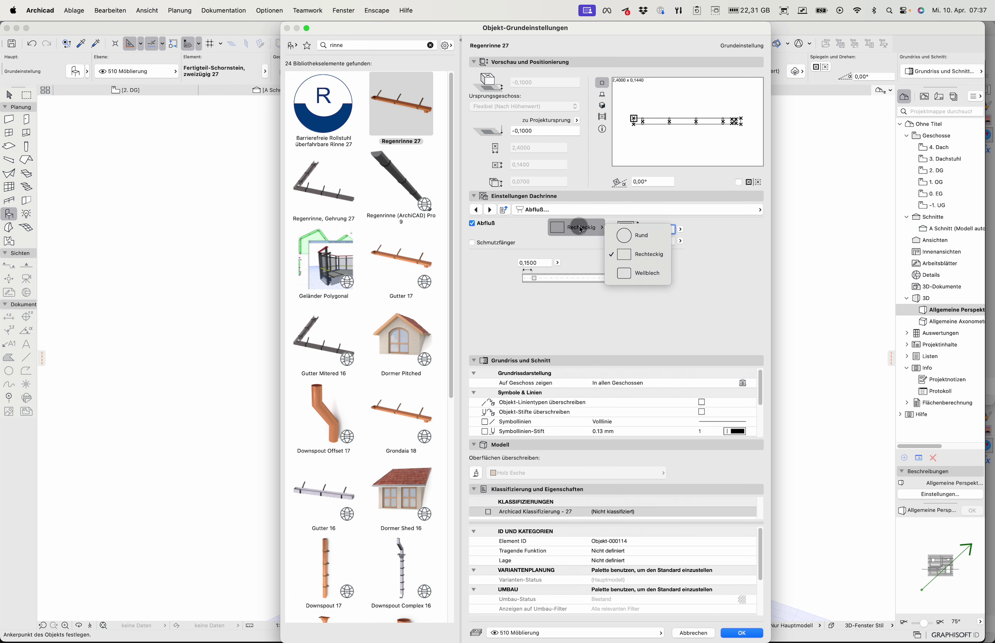
click(639, 233)
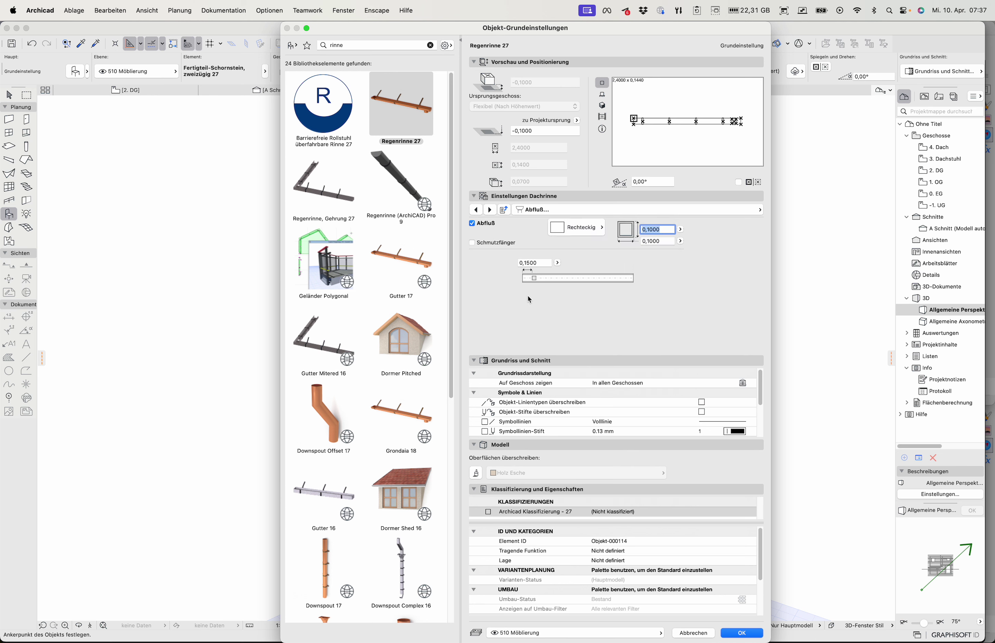
click(543, 263)
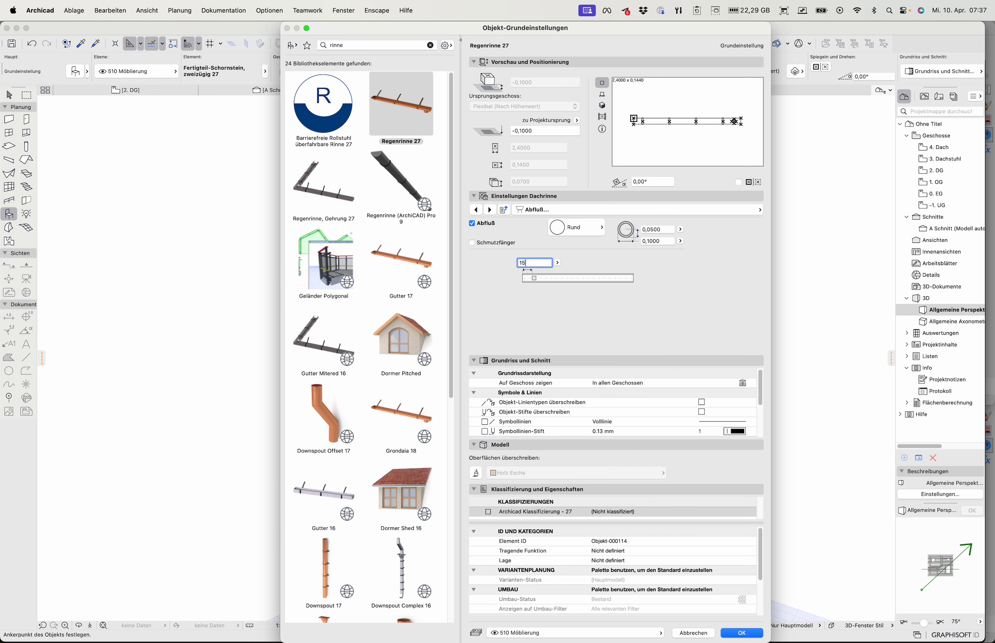
click(480, 260)
text(1,5)
key(Tab)
click(490, 210)
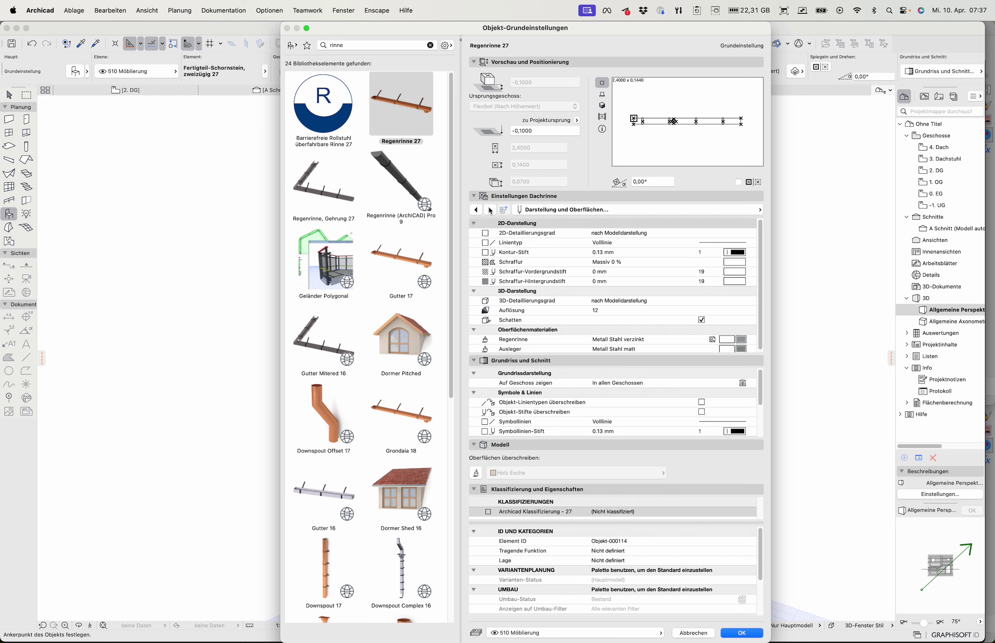
click(733, 635)
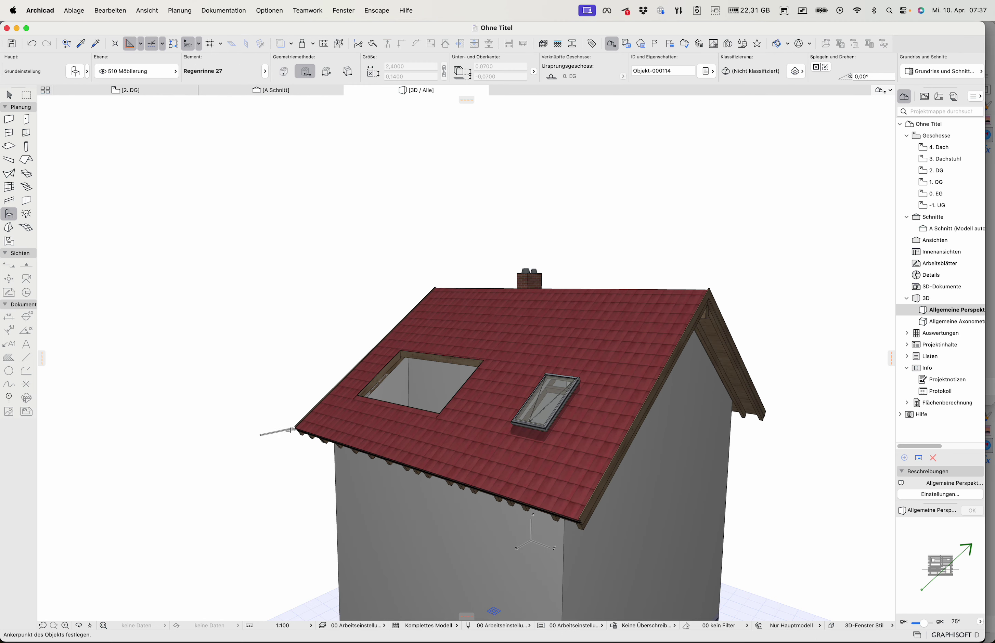
Step: Place the gutter on the 3. Dachstuhl floor plan at the upper-left roof corner, directed along the eave towards the lower-left corner
click(123, 90)
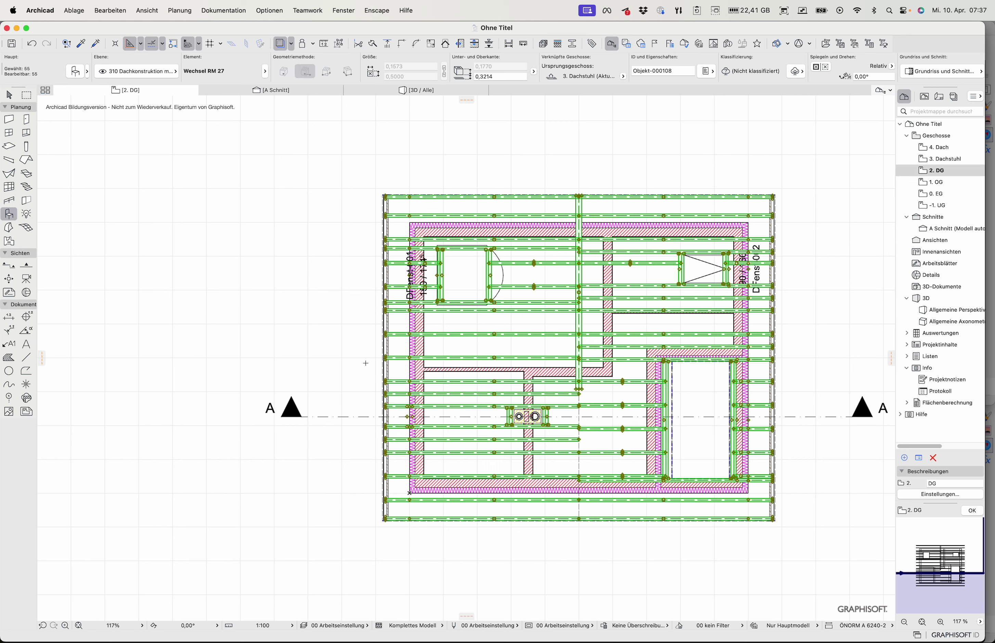
key(Escape)
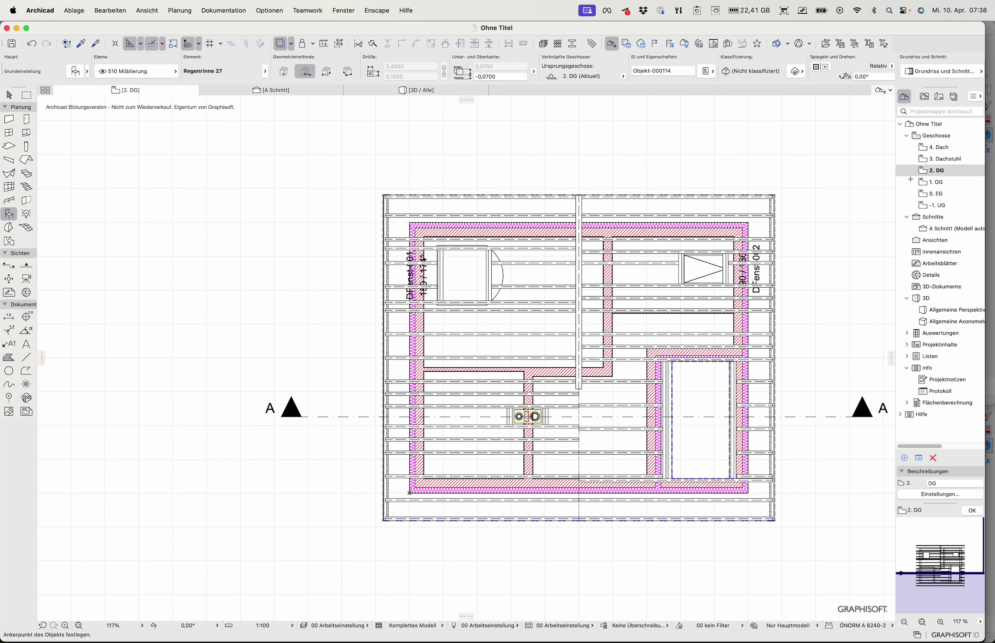
click(941, 159)
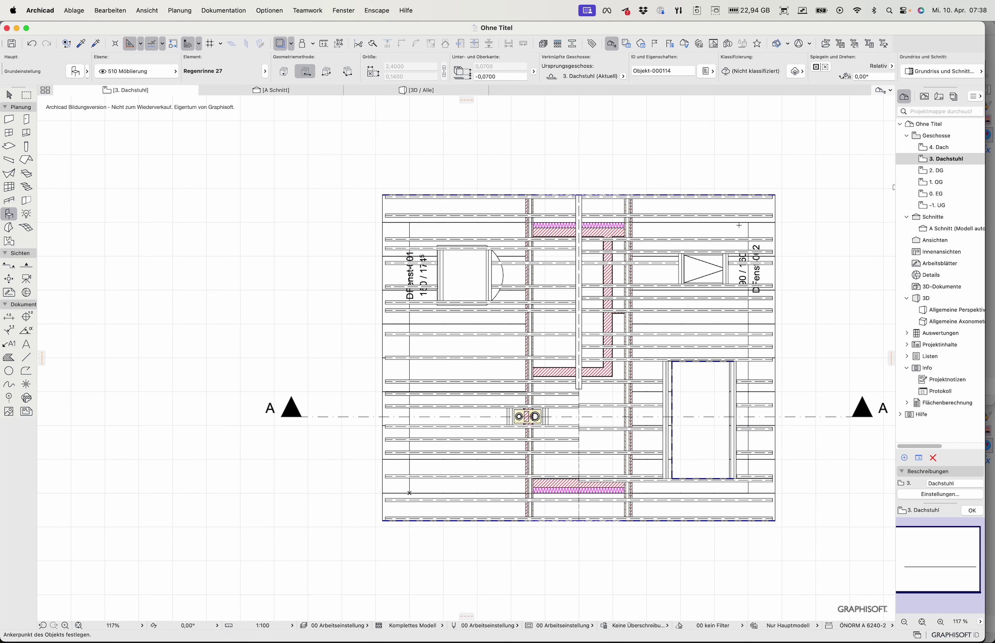
click(382, 195)
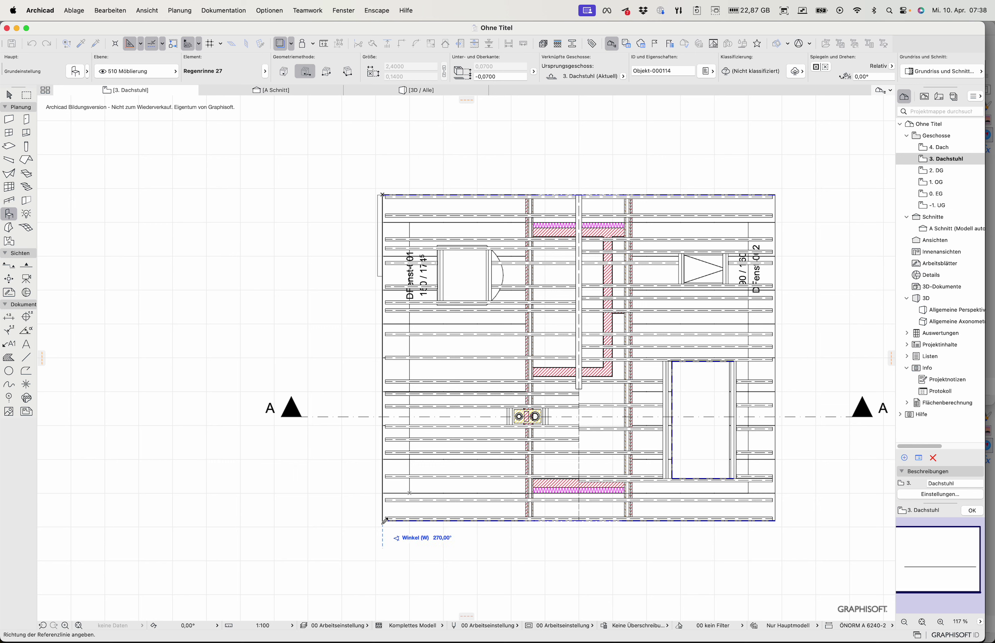
click(383, 518)
Step: Stretch the gutter's free end to the lower-left roof corner so it spans the whole eave
click(8, 96)
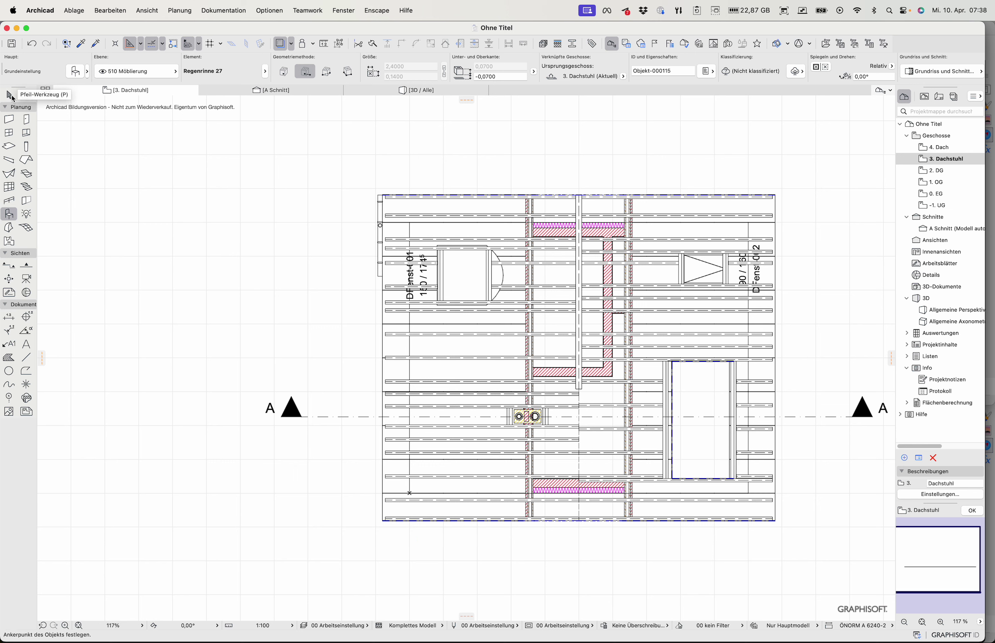
click(381, 279)
click(381, 276)
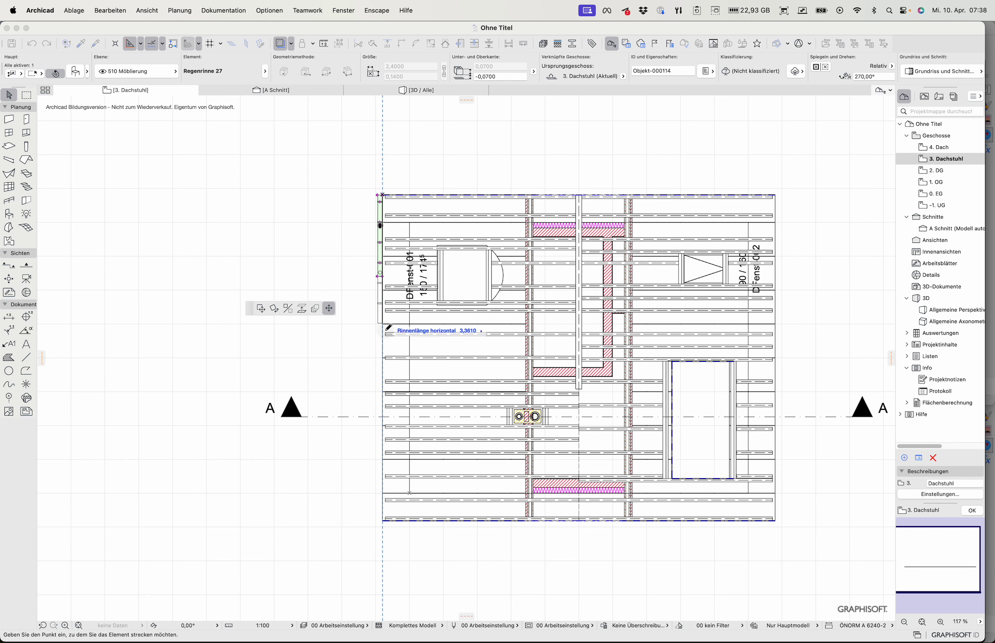
click(386, 520)
Step: Shift the gutter's drain along the gutter to about 0.92 m from its lower end, just above the outer wall corner
scroll(372, 218, up, 10)
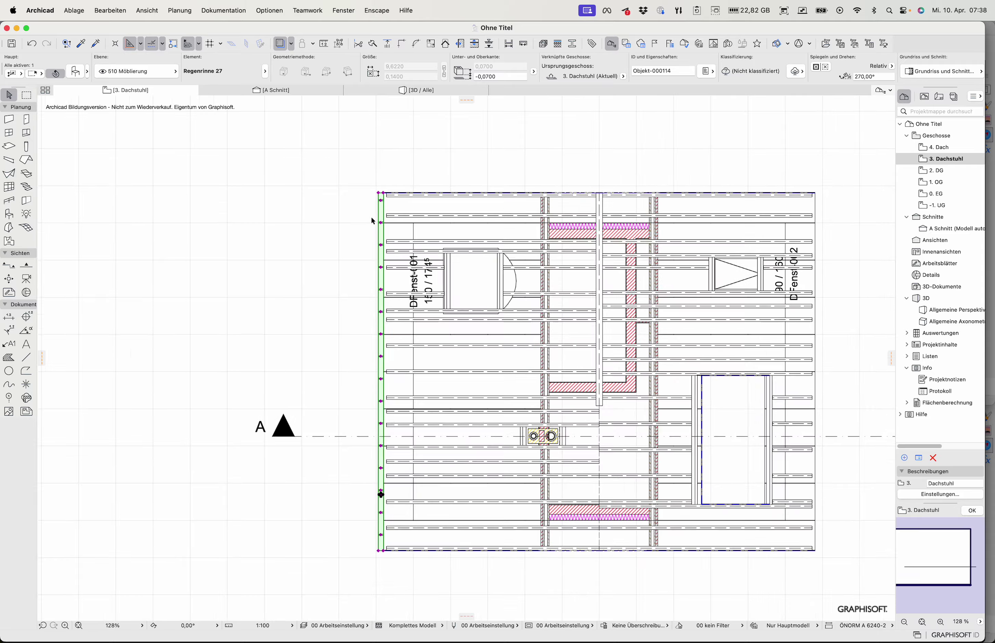
scroll(373, 323, down, 10)
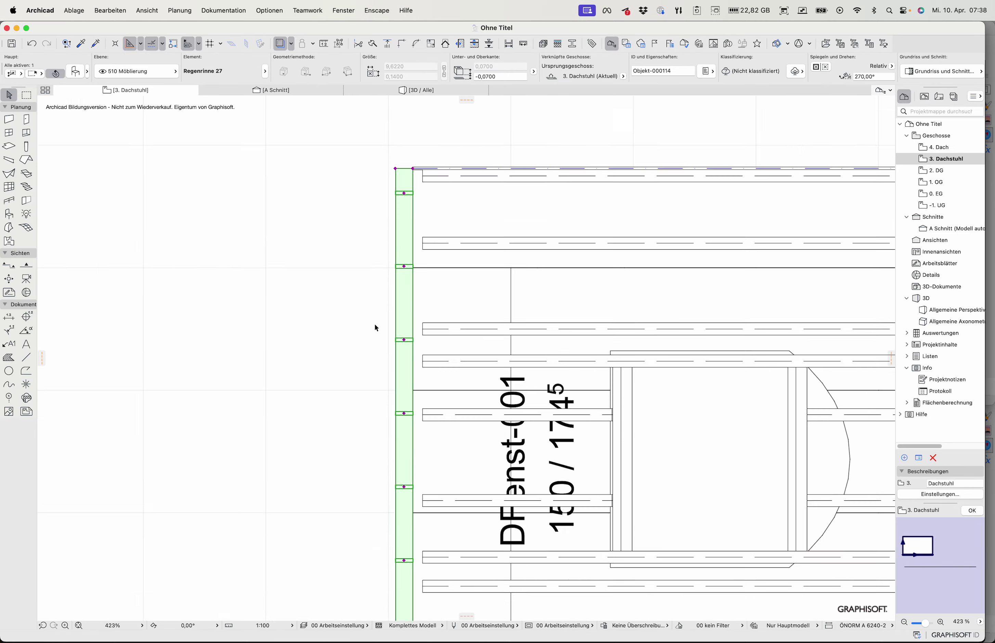
scroll(381, 473, up, 7)
scroll(380, 475, up, 5)
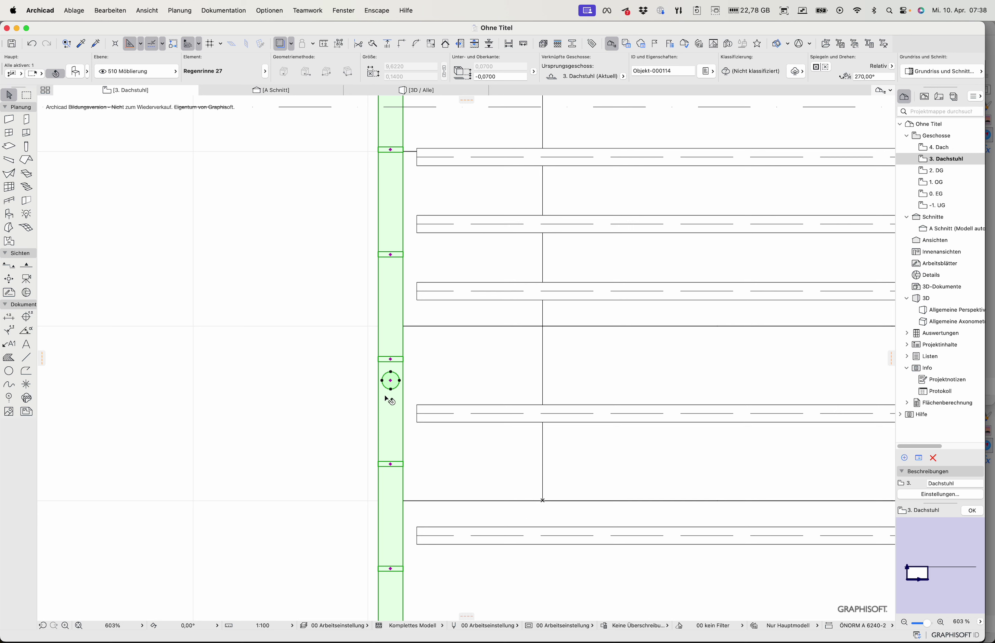
click(391, 382)
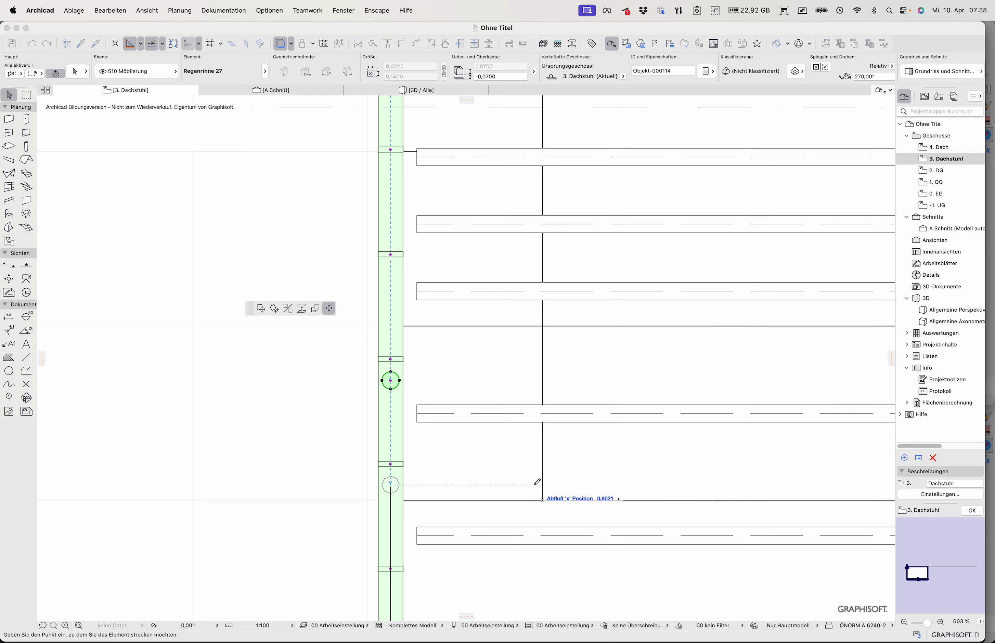
click(536, 480)
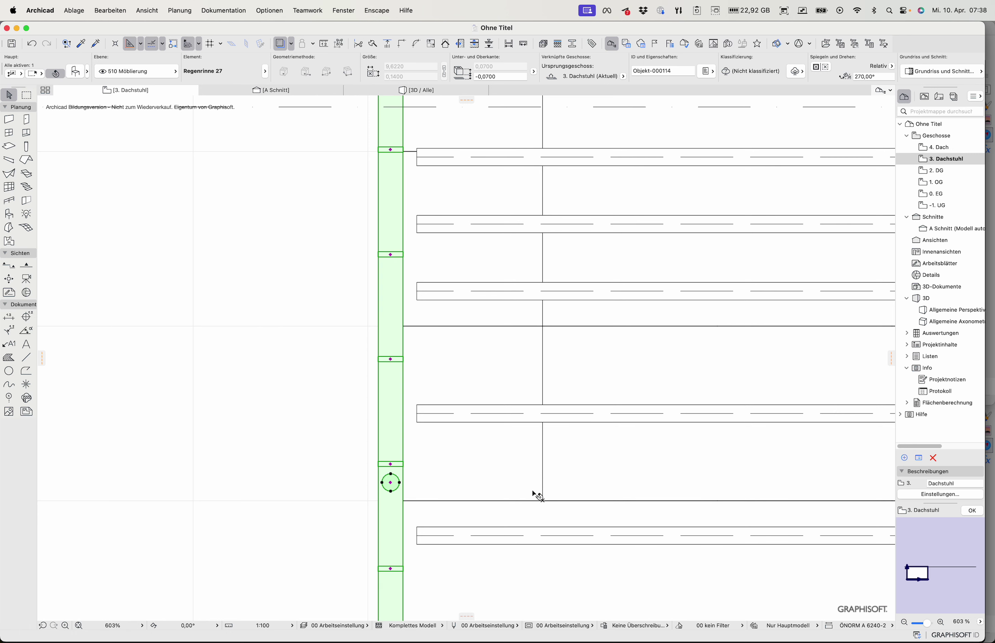
click(391, 482)
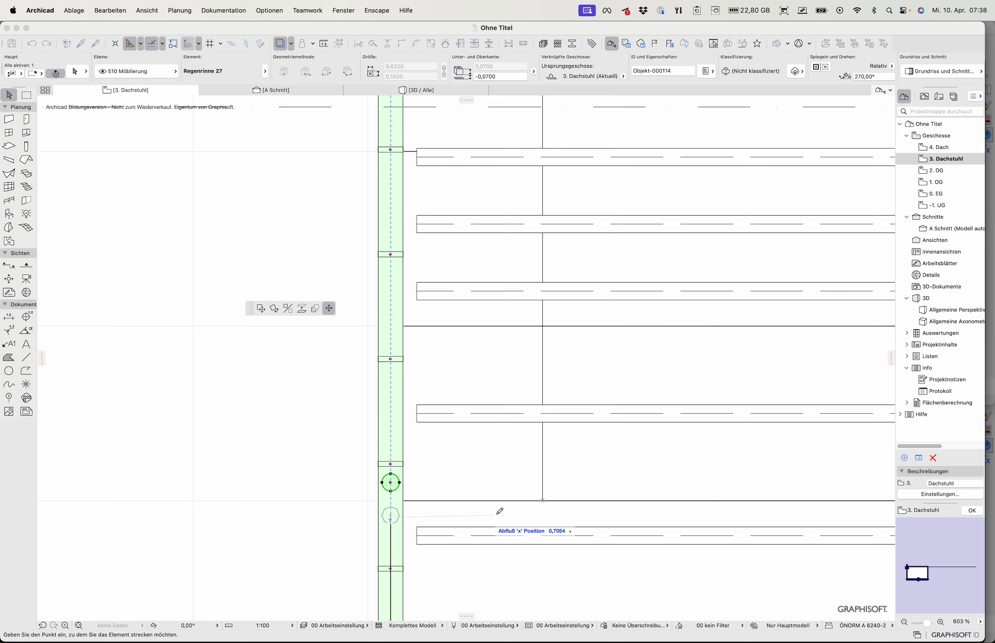
click(543, 500)
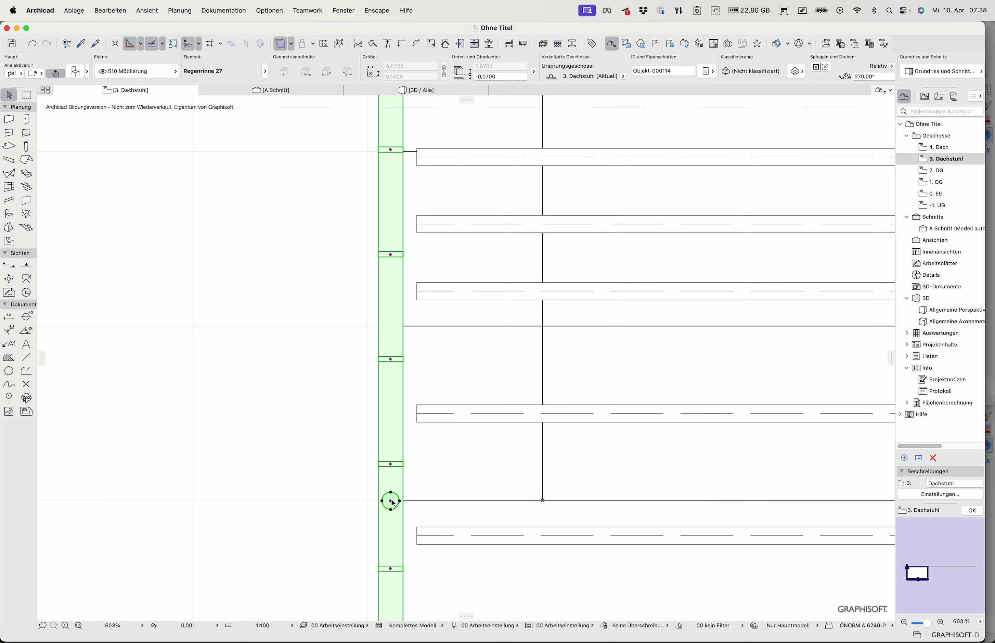
click(391, 502)
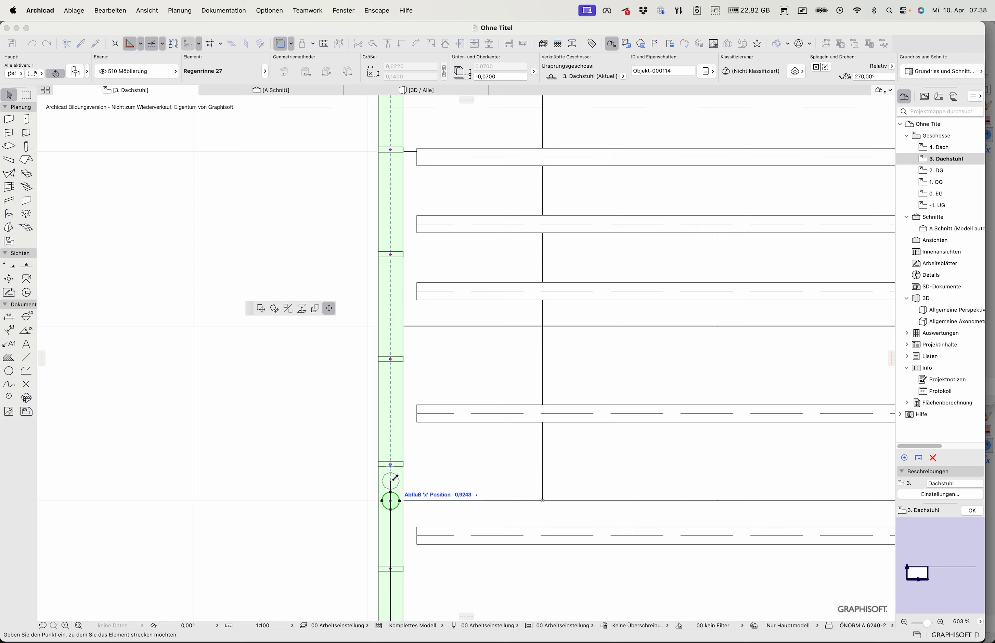
click(392, 481)
Step: In A Schnitt, drag the rain gutter straight down about 2.09 m to the height of the eave's rafter end
scroll(269, 499, down, 5)
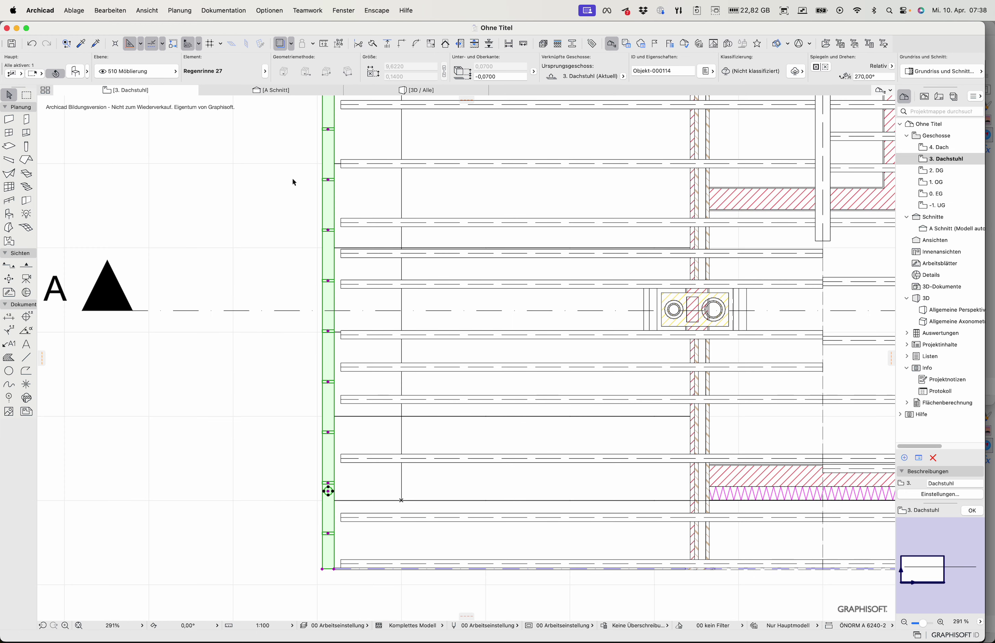
click(271, 90)
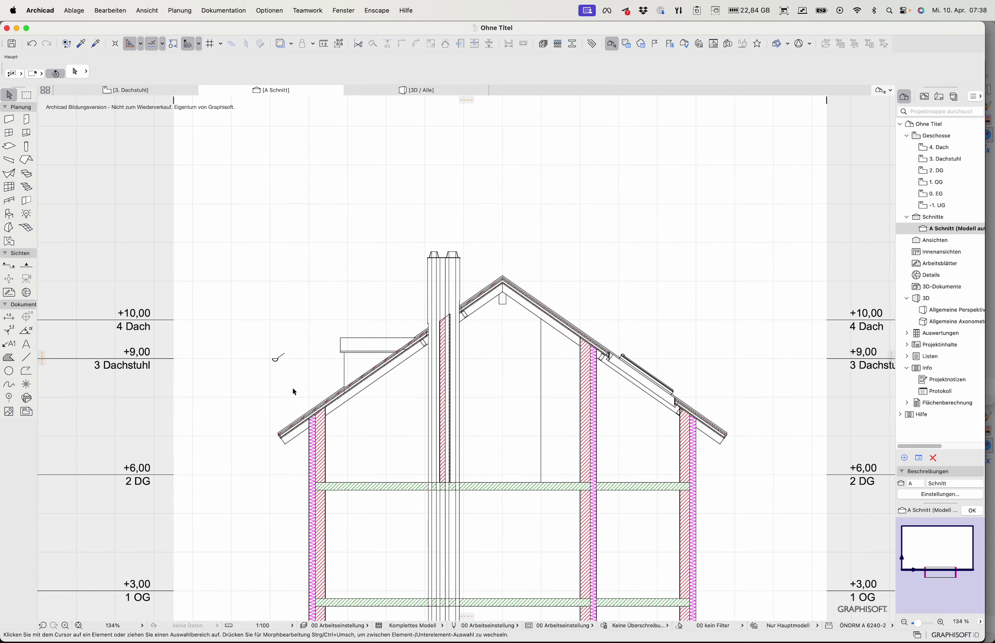
click(281, 363)
scroll(256, 362, up, 5)
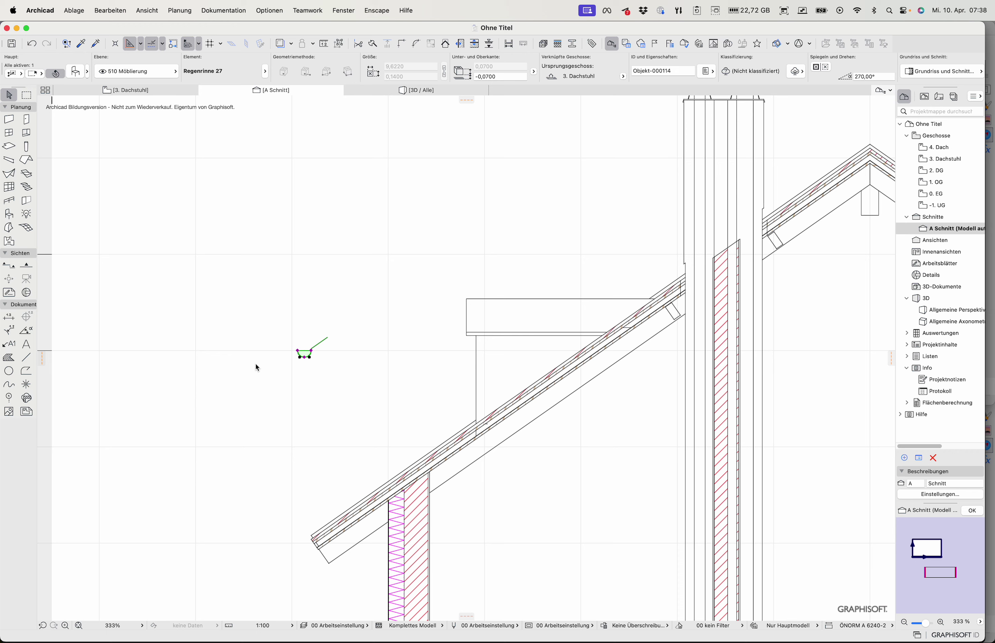
key(super+d)
click(314, 354)
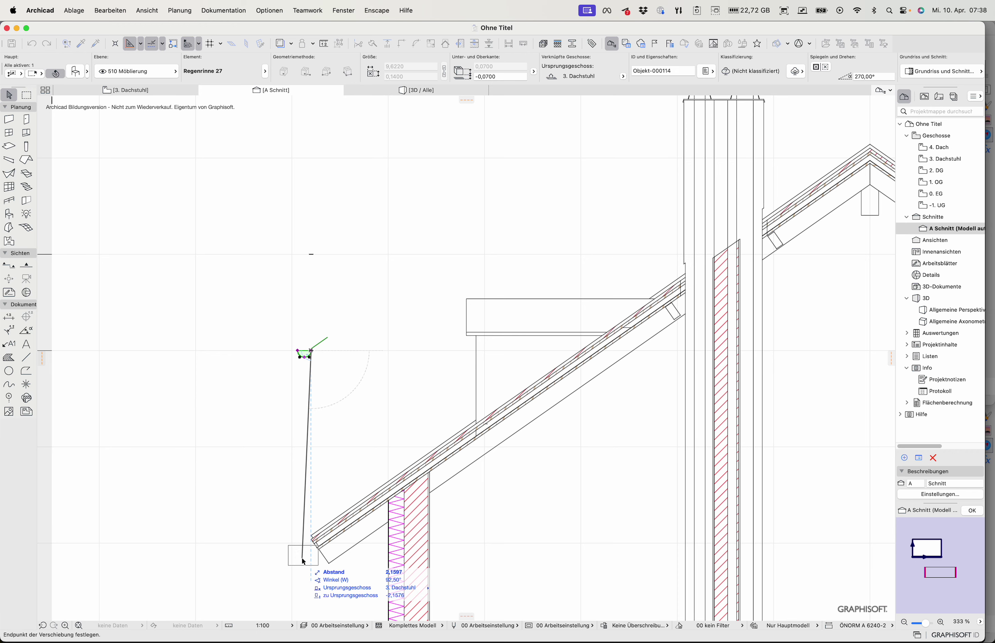
scroll(307, 553, up, 3)
scroll(307, 553, down, 2)
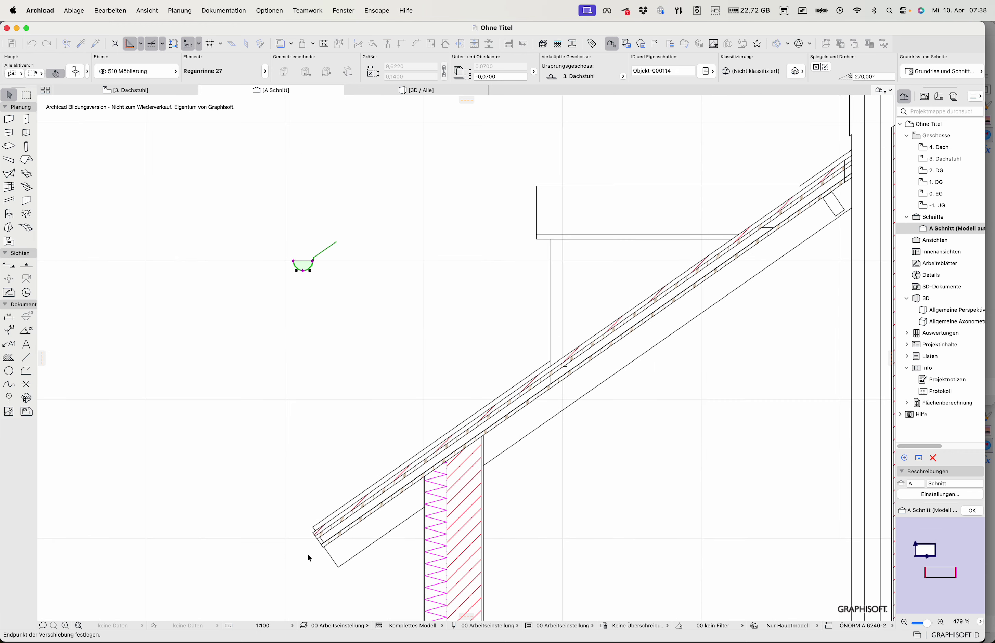
scroll(310, 550, up, 5)
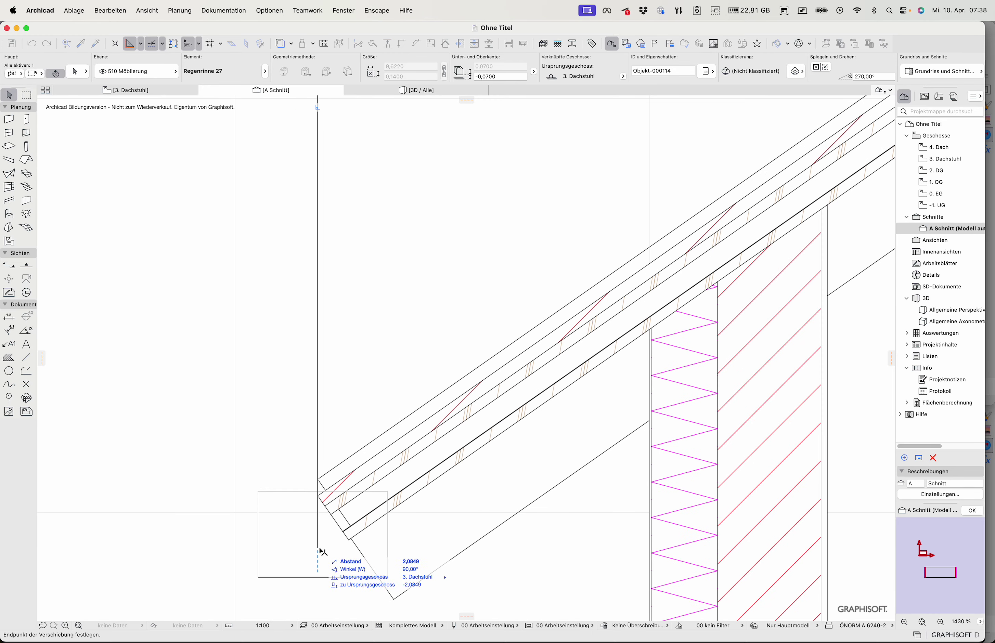
click(320, 549)
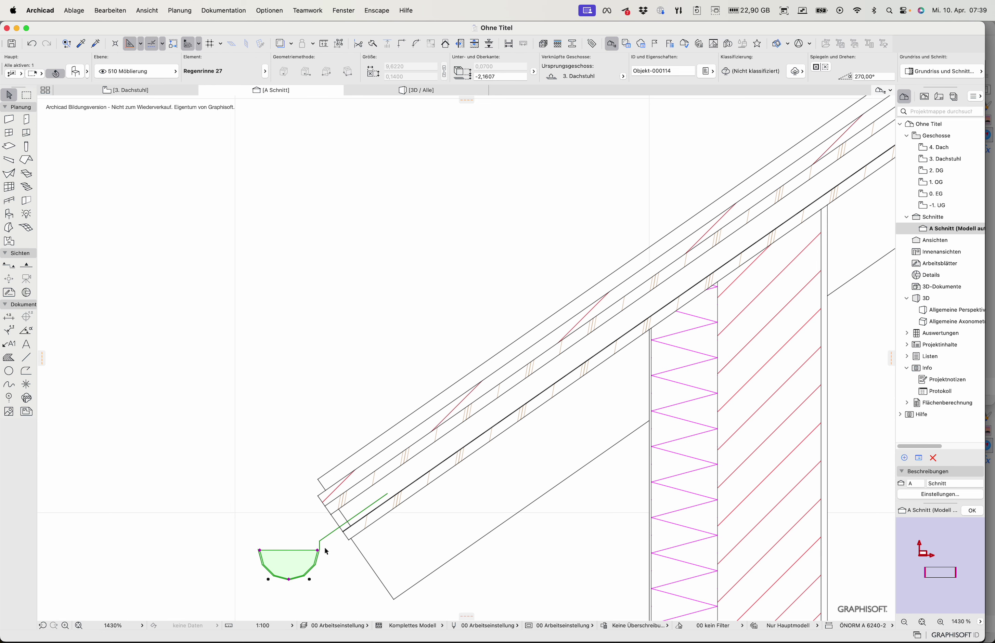
Step: Nudge the gutter slightly up and towards the roof so its inner edge sits close to the lower roof edge
scroll(324, 549, up, 5)
click(313, 552)
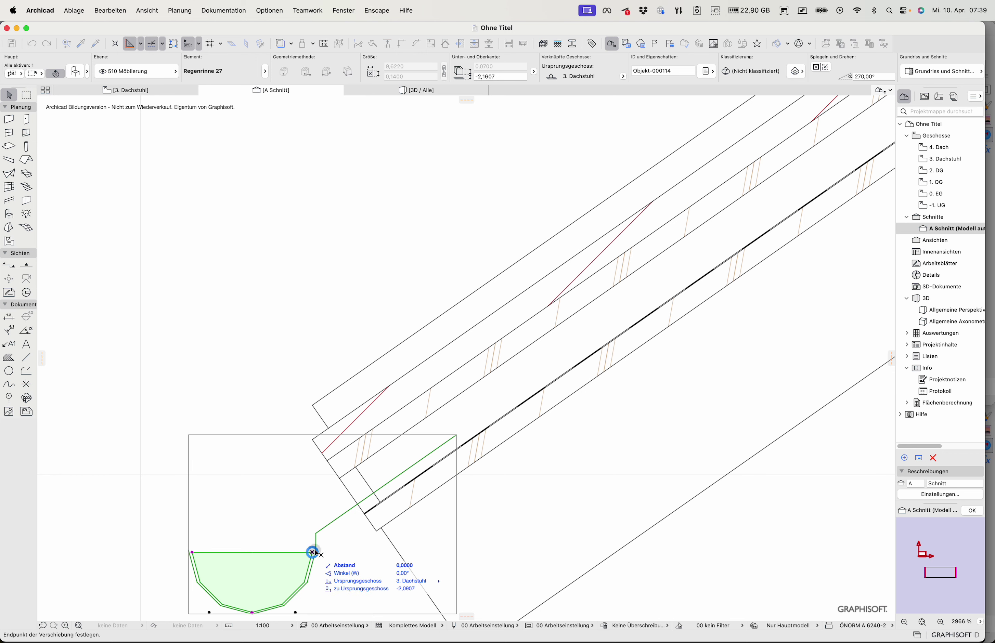
click(343, 531)
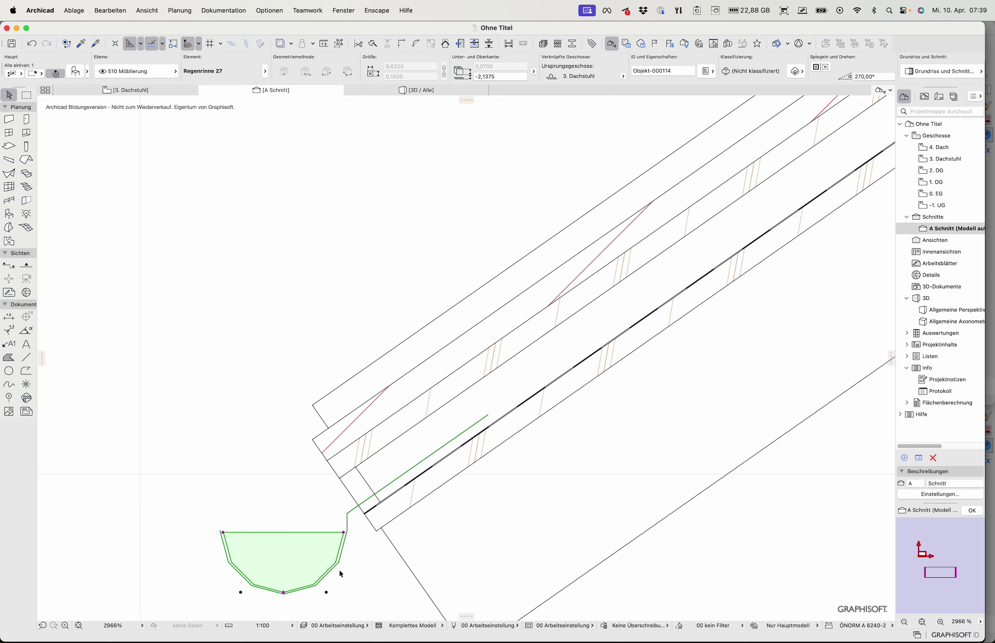
Step: On the 3. Dachstuhl floor plan, open the gutter's object settings and choose Fallrohr Komplex 27 from the Entwässerung 27 library
scroll(310, 564, down, 5)
scroll(328, 492, down, 10)
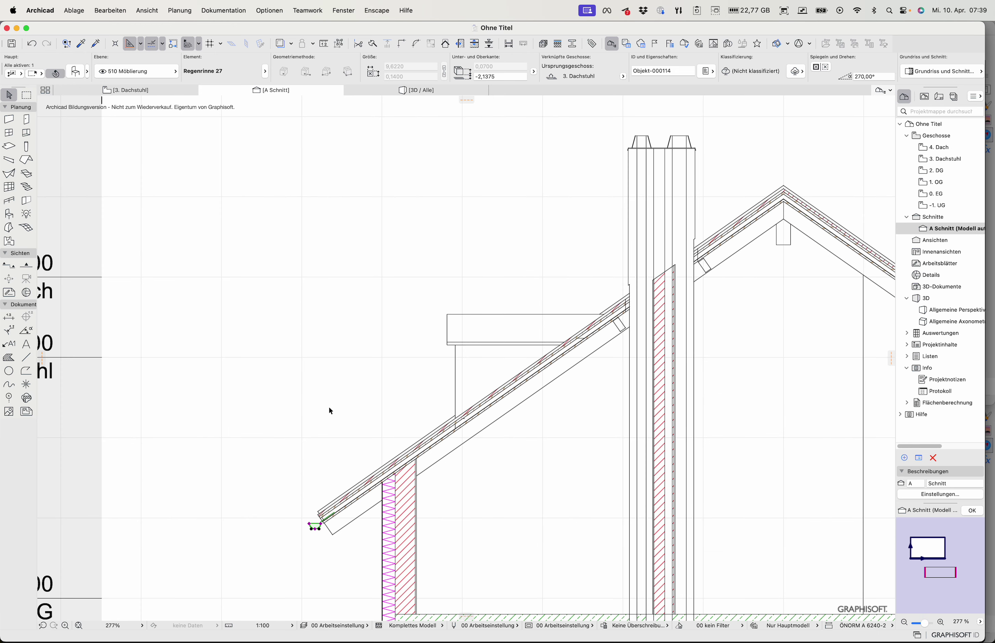
click(172, 93)
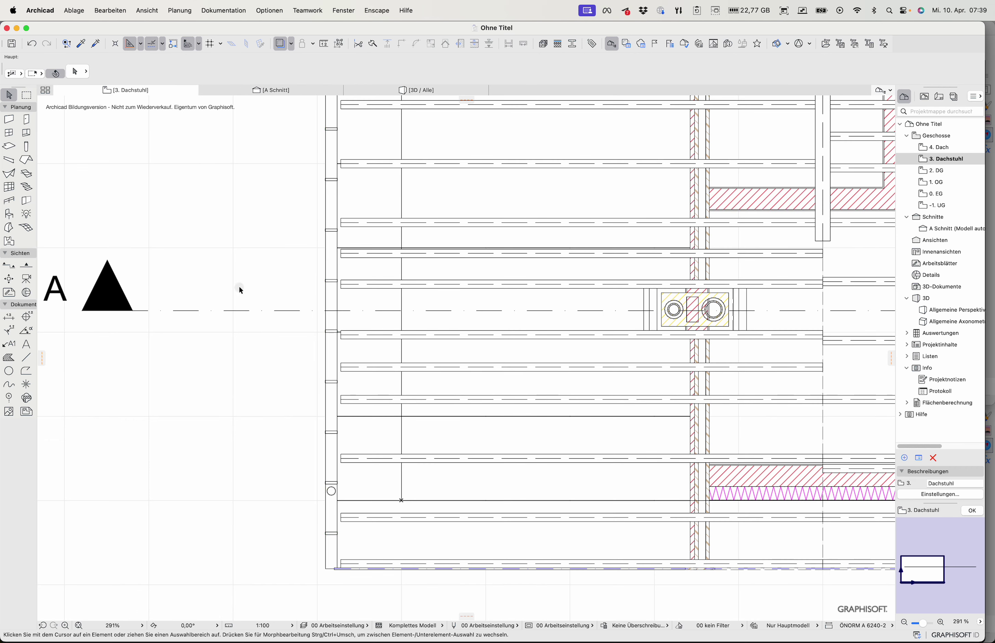
click(331, 491)
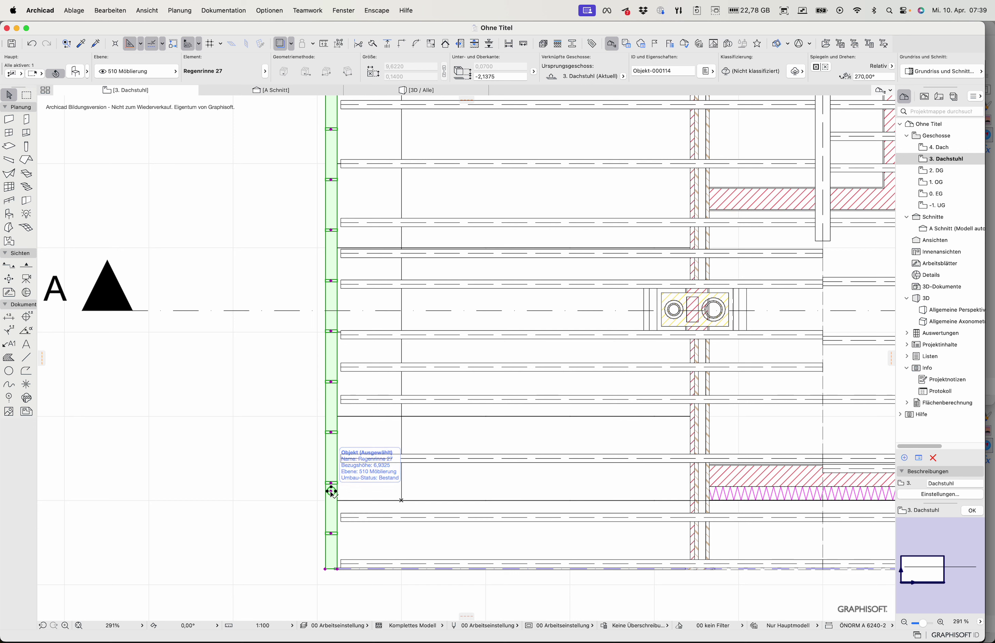
double_click(331, 491)
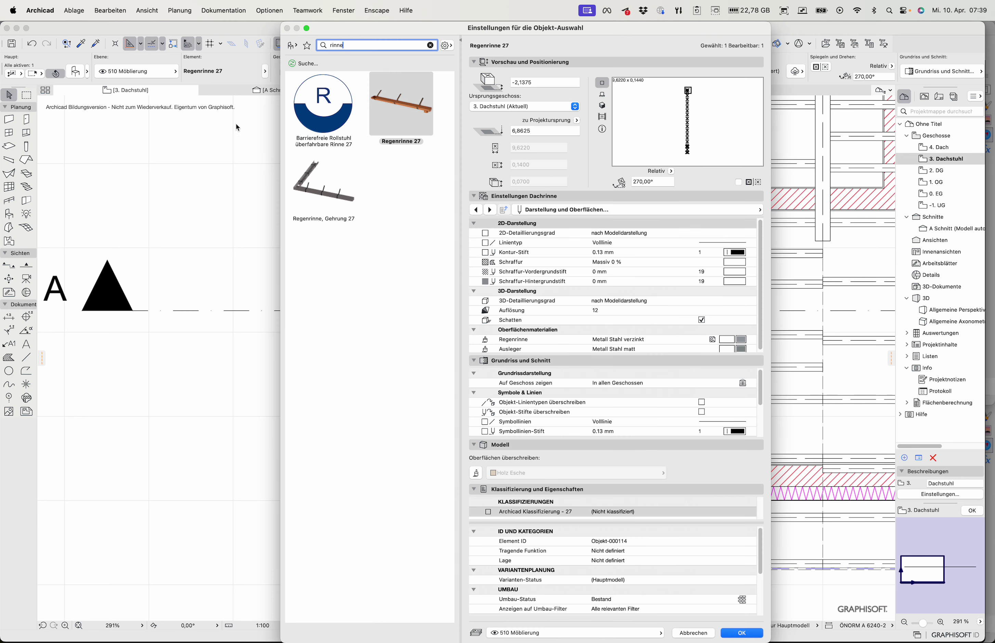
click(292, 46)
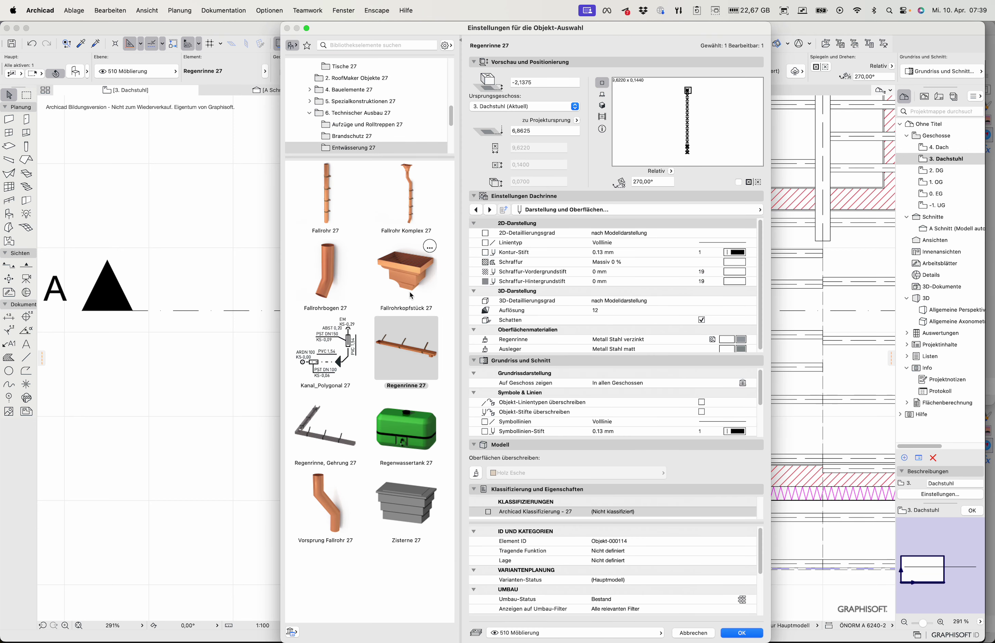
click(409, 204)
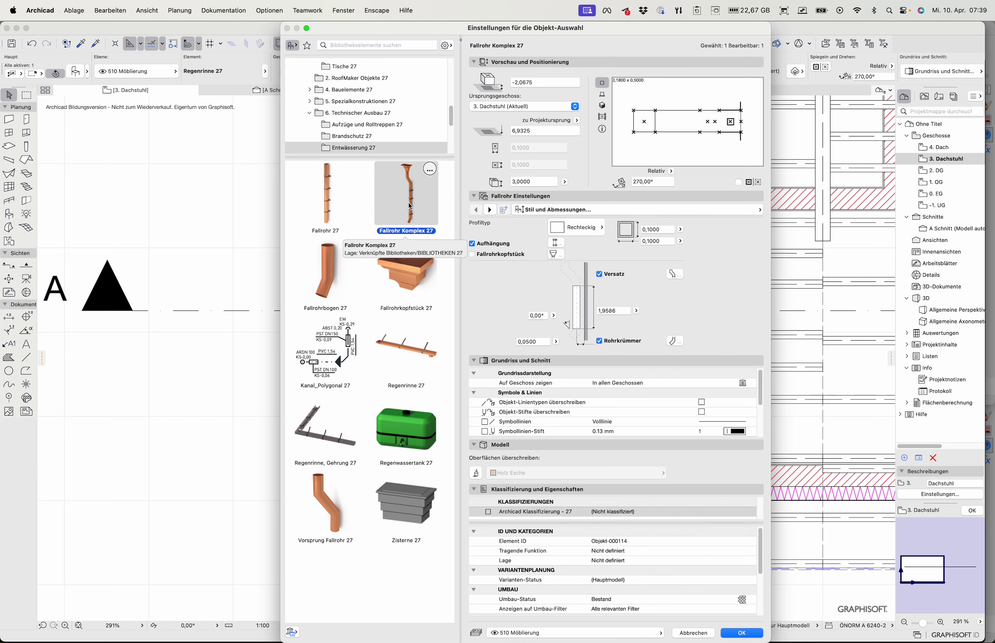
Step: Give the downpipe a round (Rund) profile, trying the Fallrohrkopfstück option but leaving it switched off
click(593, 236)
click(627, 231)
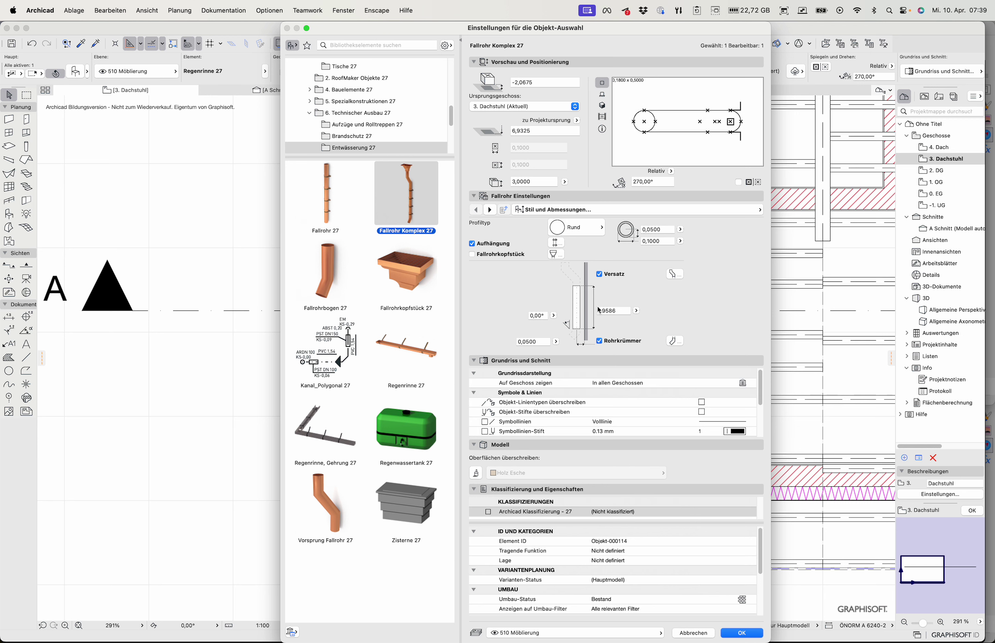
click(472, 255)
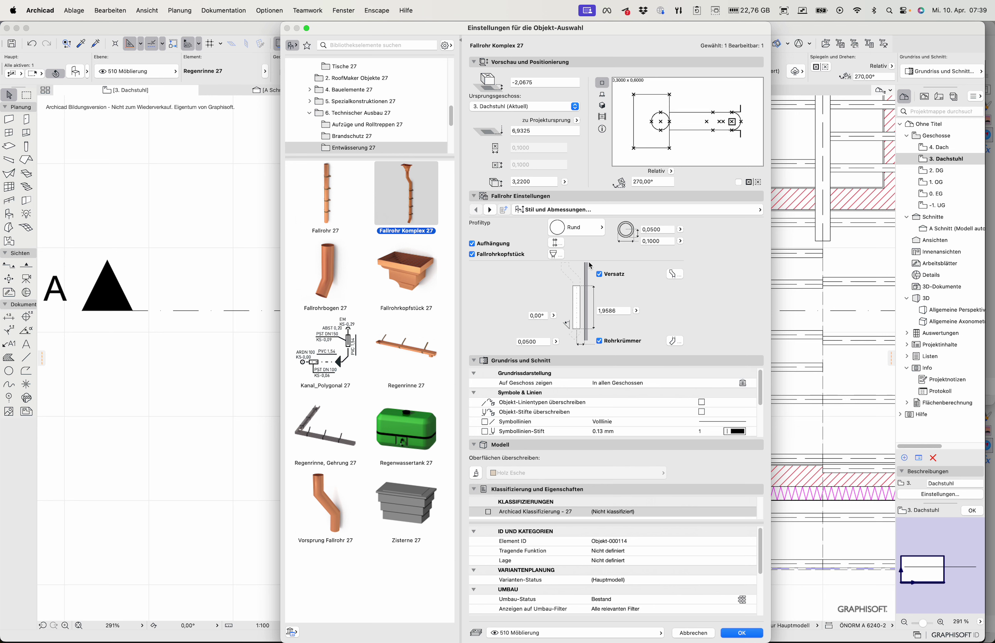
click(472, 254)
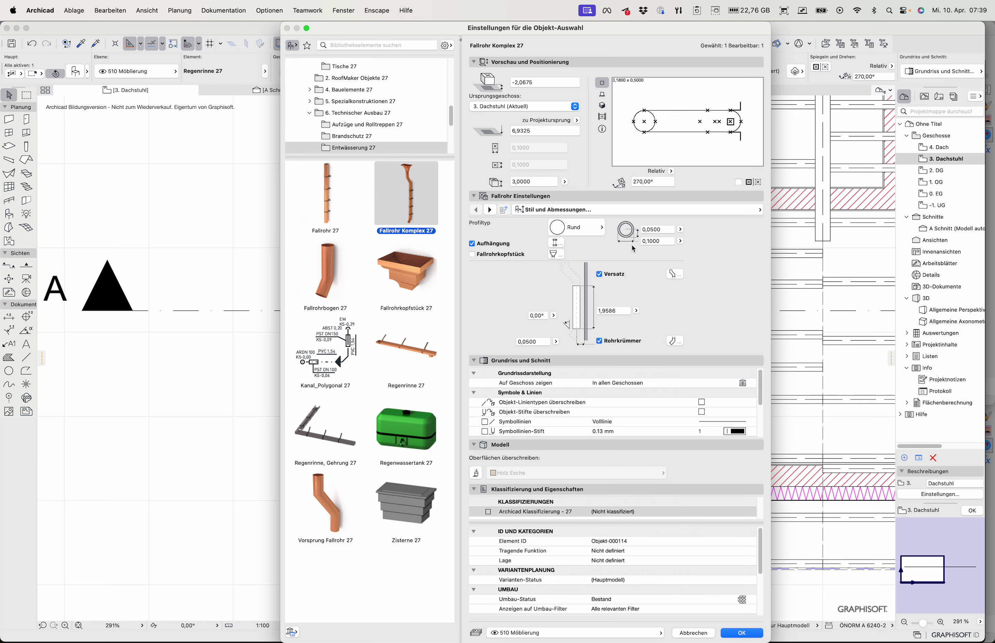
Step: Set the downpipe's horizontal offset (Versatz) to 0.8 m and keep the Rohrkrümmer elbow enabled
click(490, 209)
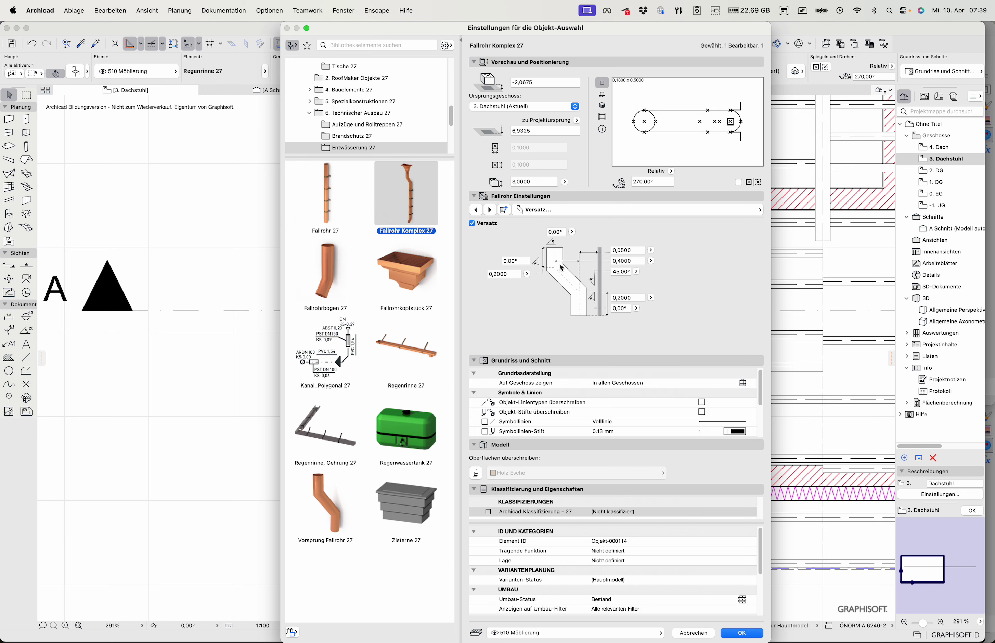
click(630, 262)
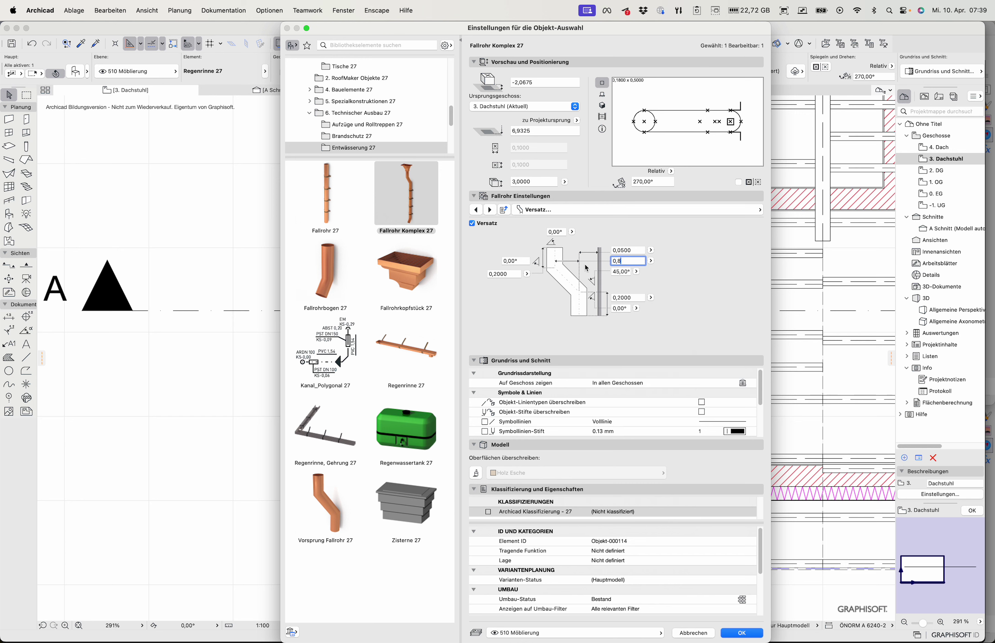
click(491, 210)
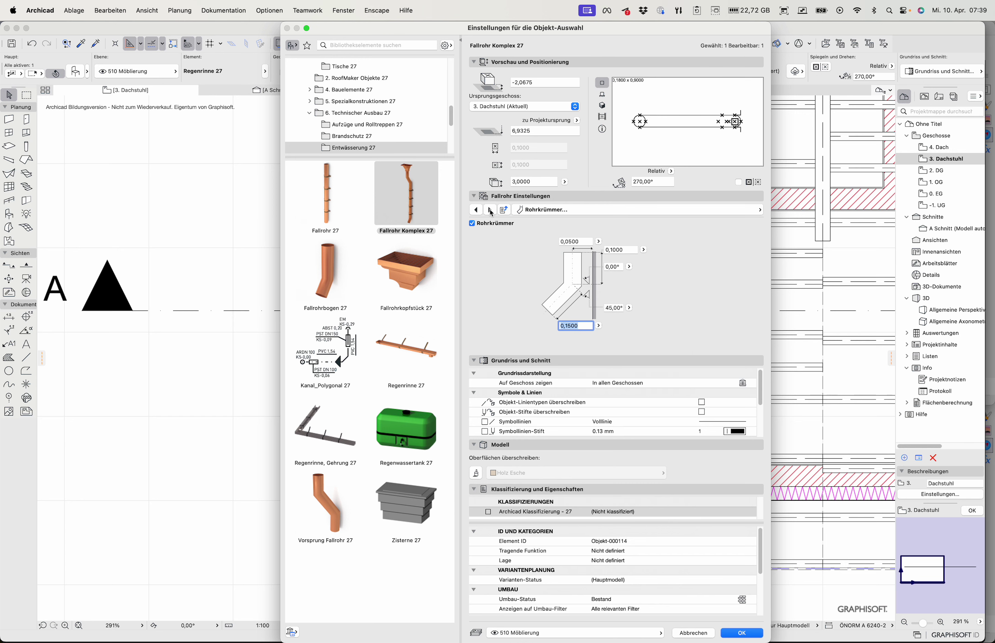
click(472, 224)
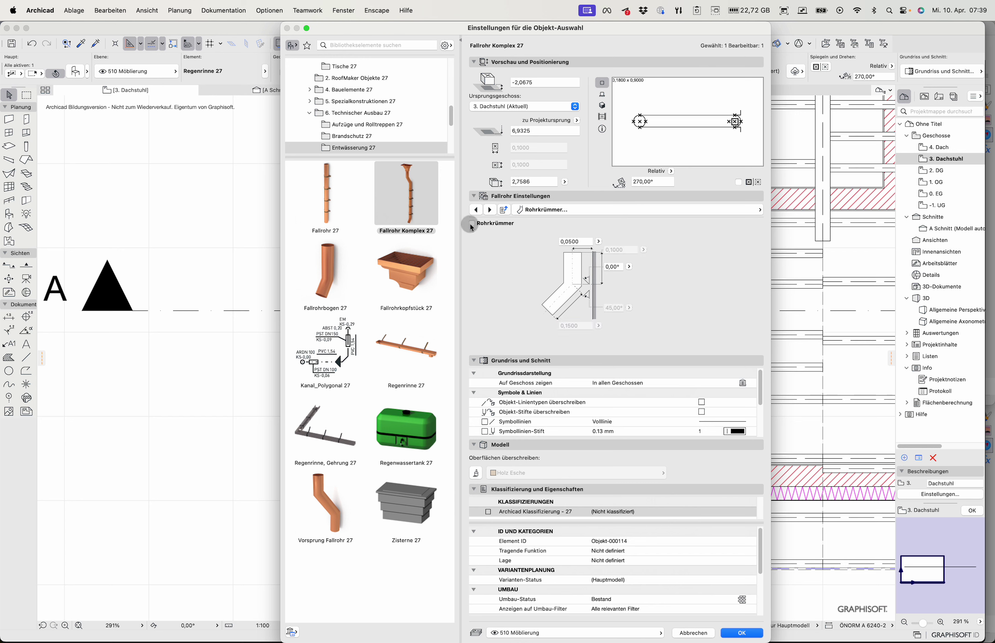
click(472, 224)
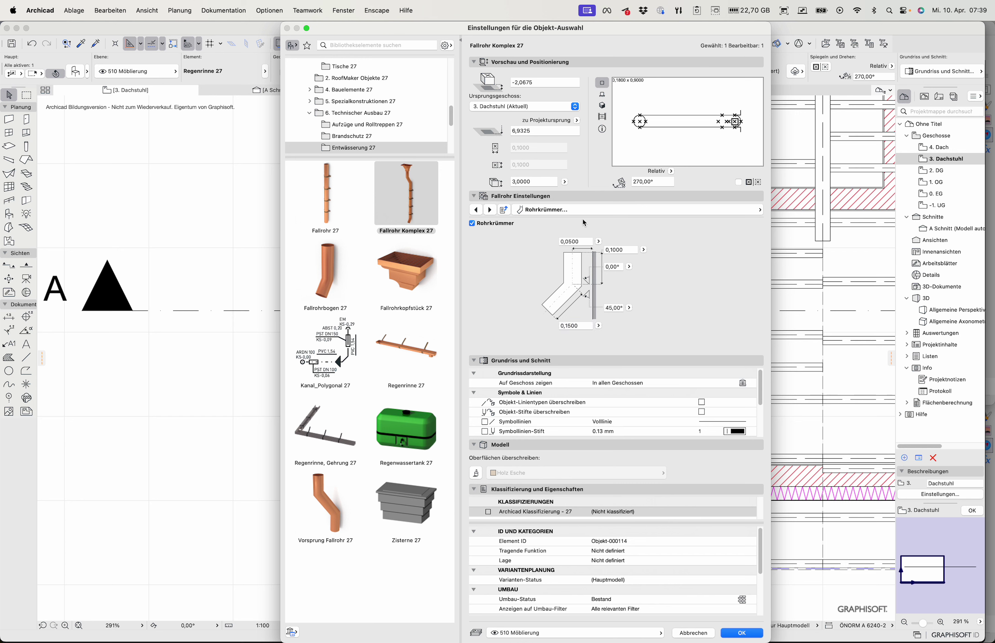
Step: Set the downpipe brackets (Aufhängung) to Gleich positioning with a spacing of 1 m
click(593, 211)
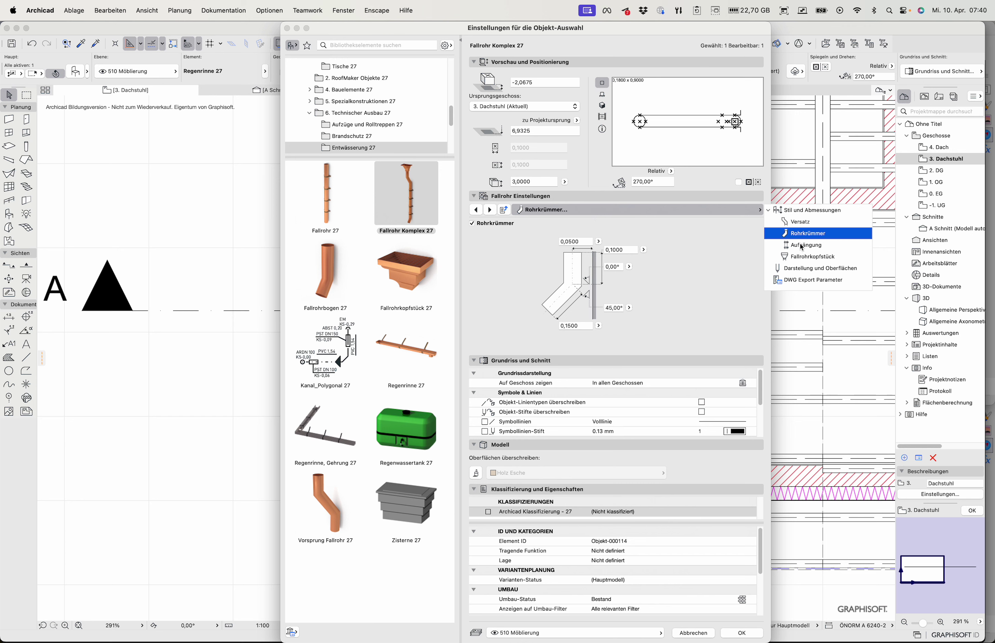
key(Down)
click(572, 235)
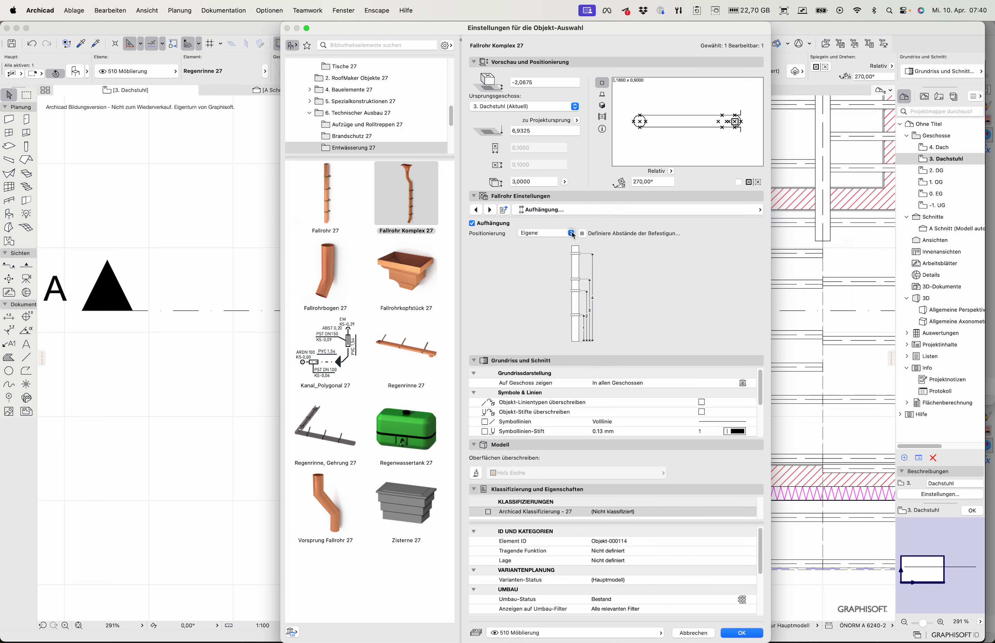
click(571, 233)
click(553, 243)
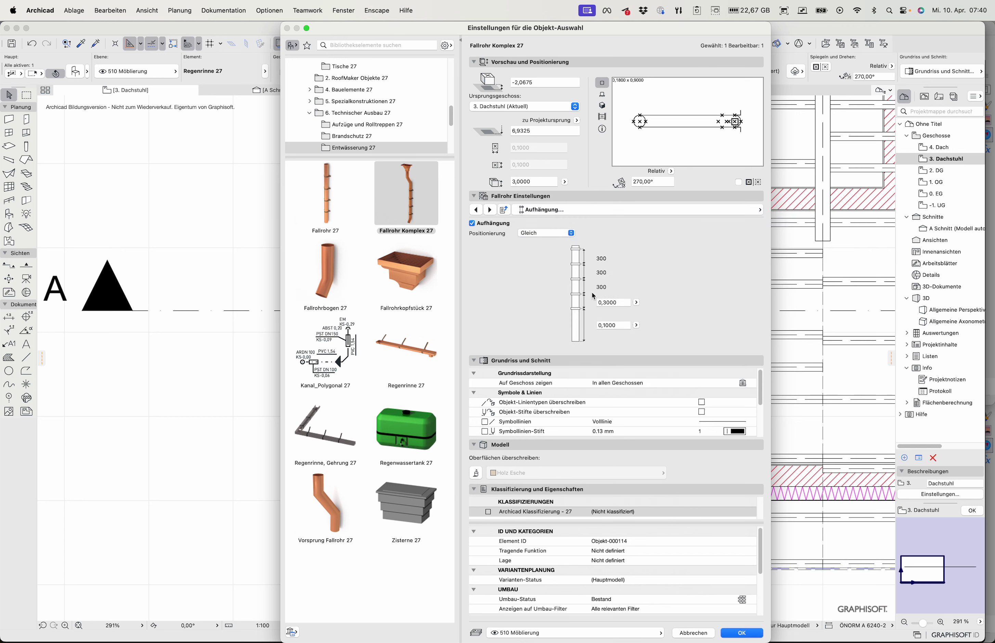
click(623, 302)
text(1)
key(Return)
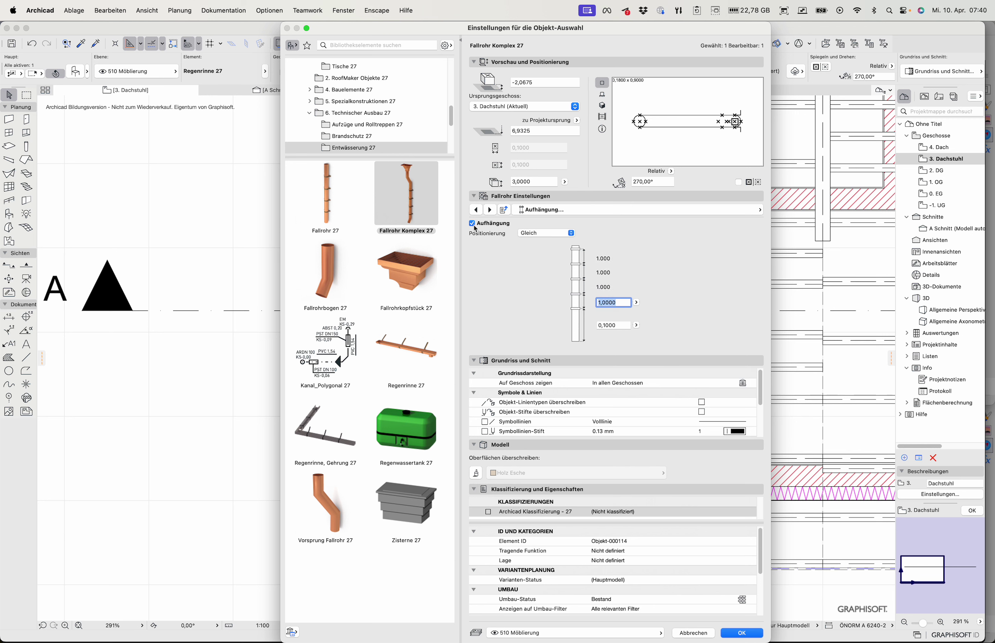
Step: Leave the Fallrohrkopfstück switched off and apply the downpipe settings to the selected object
click(490, 210)
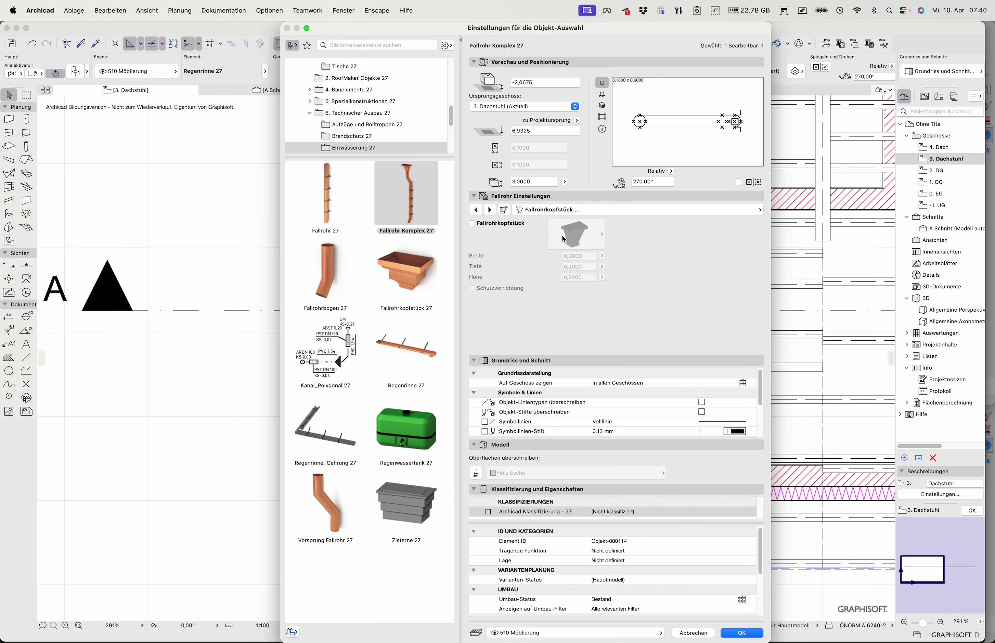
click(490, 209)
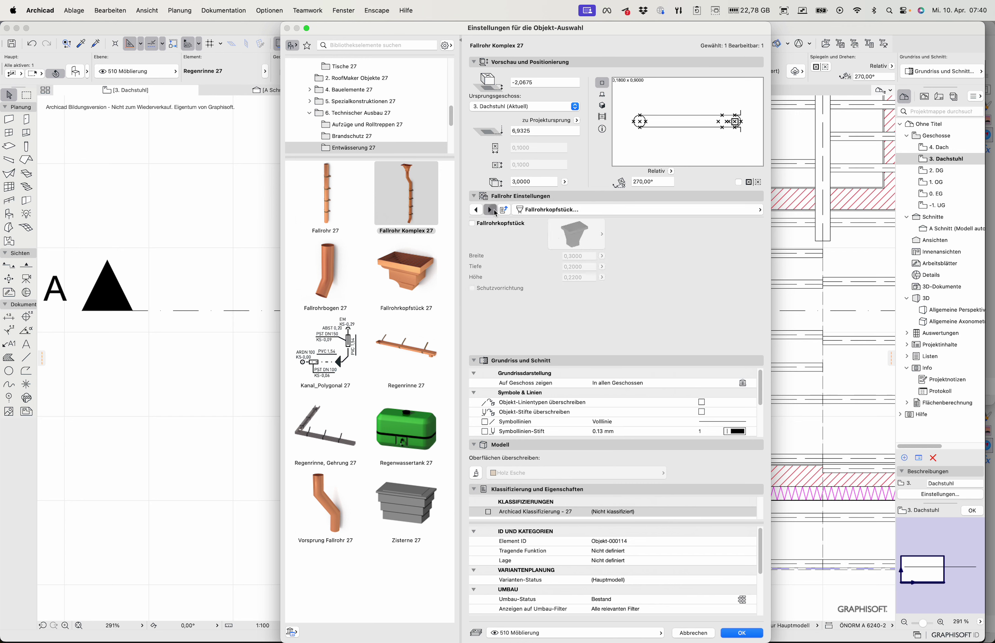
click(735, 633)
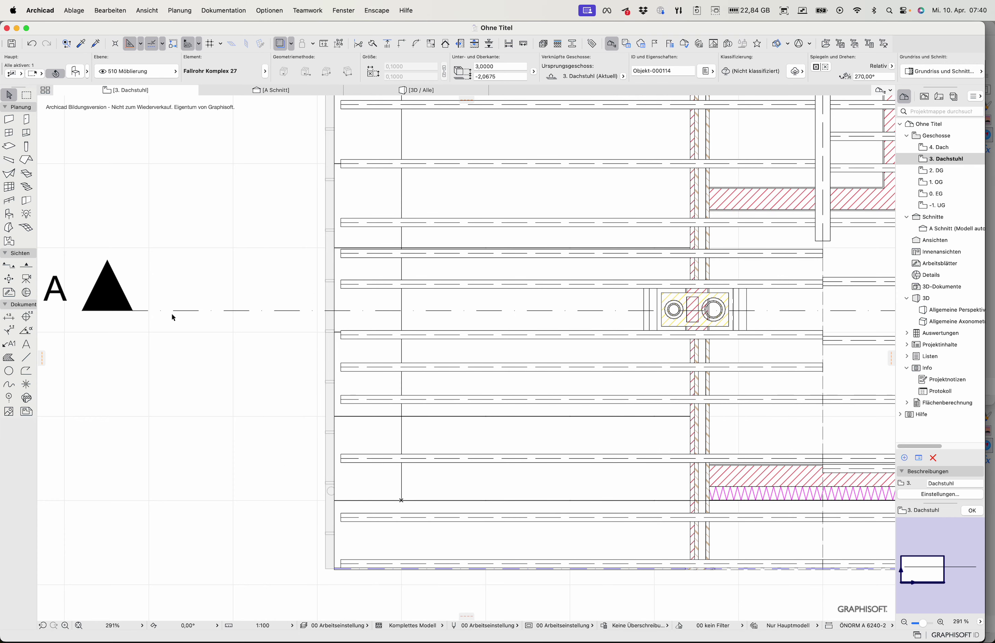
Step: Pick up the downpipe's settings for the Object tool and undo the replacement of the gutter
scroll(173, 312, down, 5)
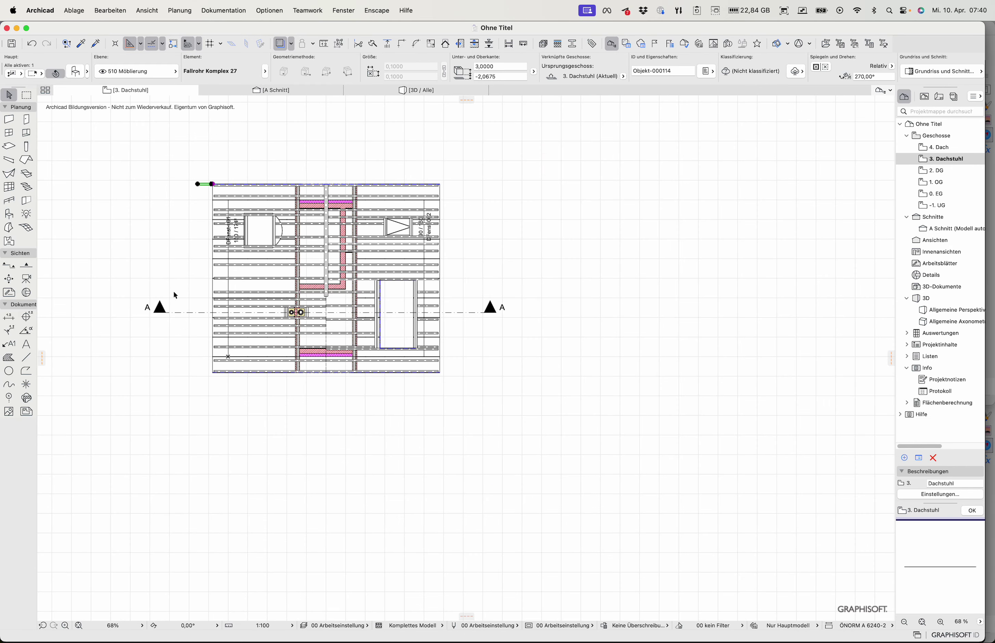
click(200, 183)
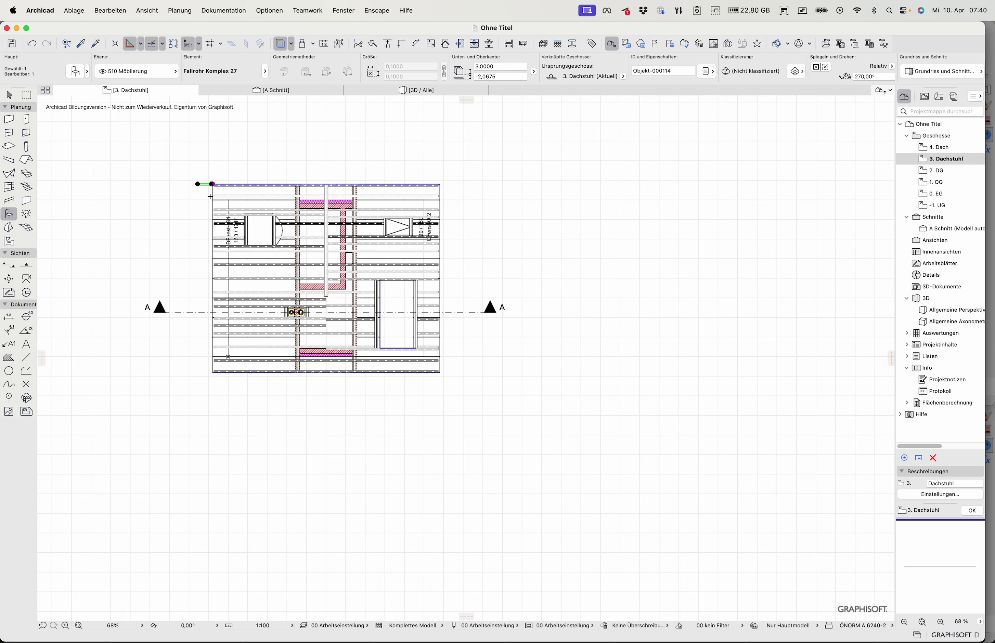
key(super+z)
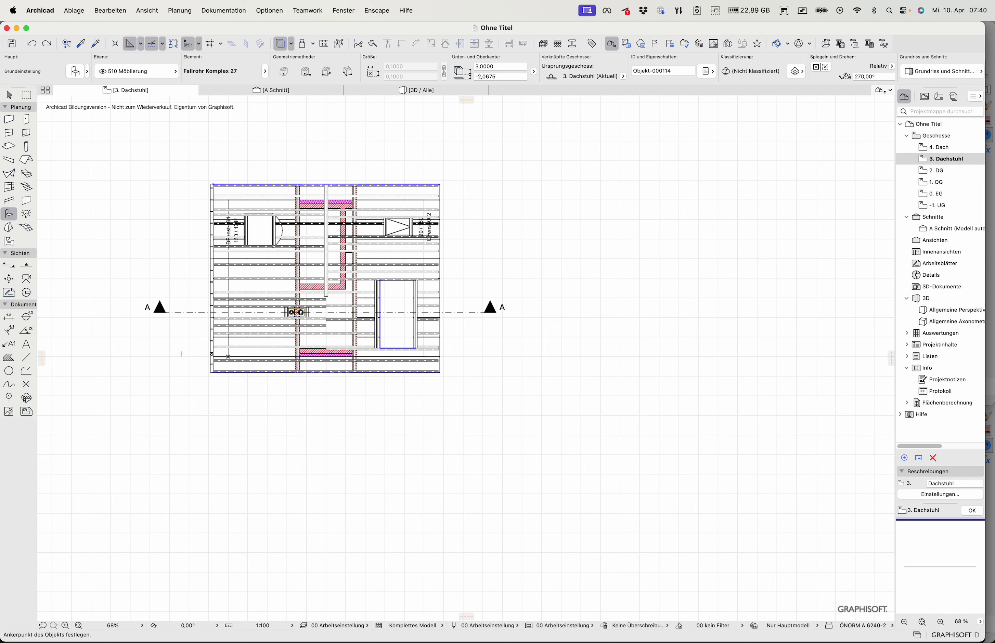
Step: Place the downpipe outside the roof edge, level with the gutter's drain, with its reference line at 270°
click(181, 354)
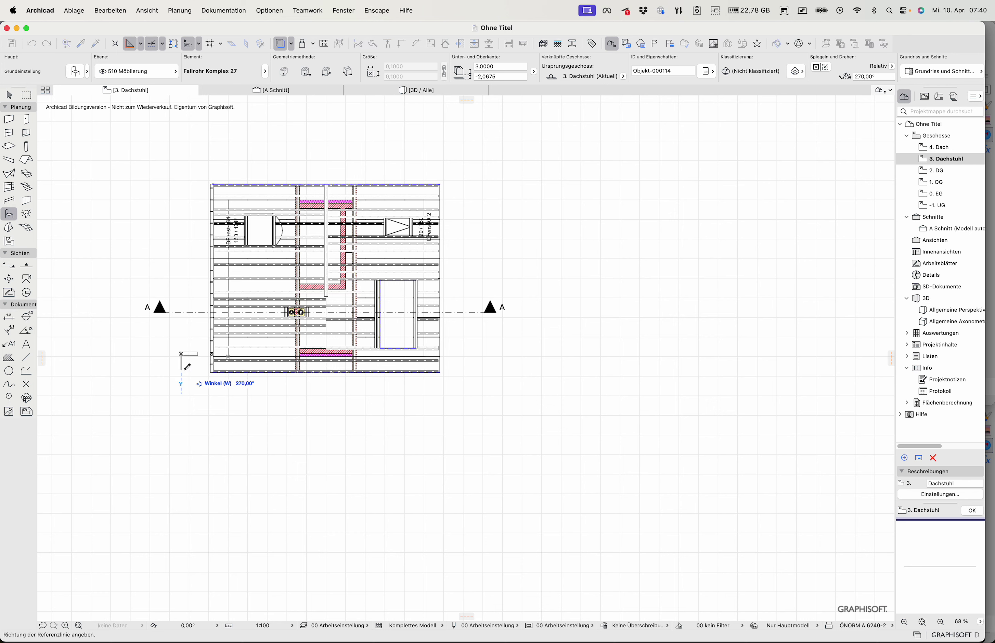
click(185, 369)
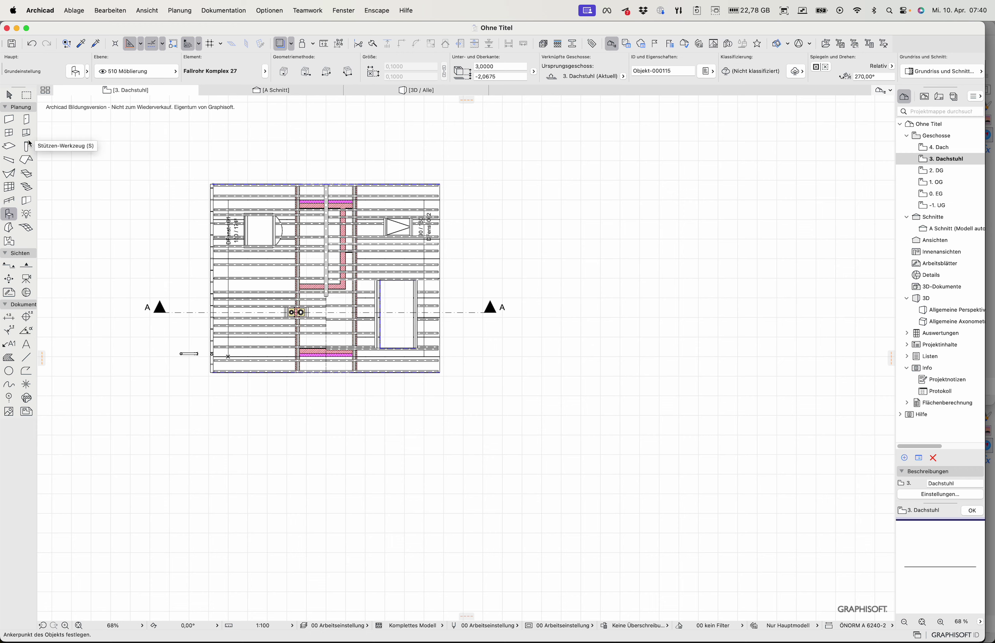
Step: Move the downpipe onto the gutter's drain in the Dachstuhl plan, aligning its inlet with the drain circle
click(11, 96)
scroll(175, 374, up, 10)
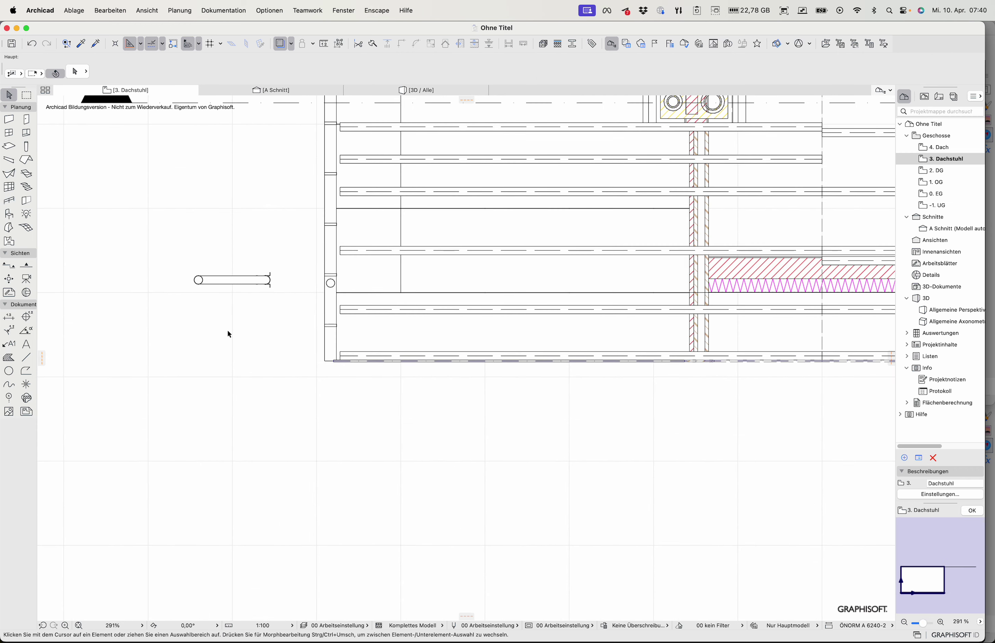
click(273, 285)
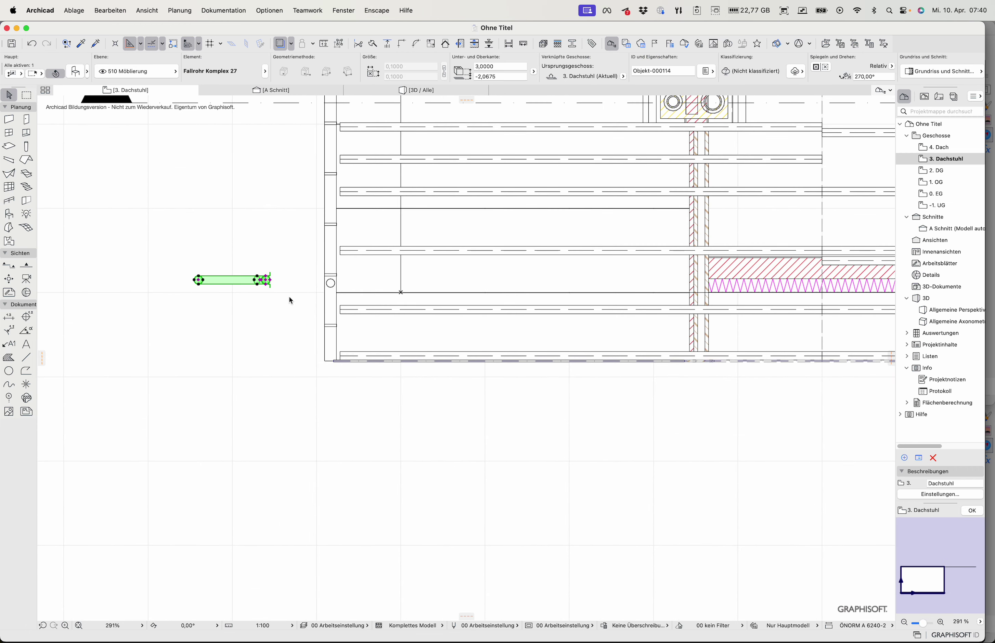
click(268, 280)
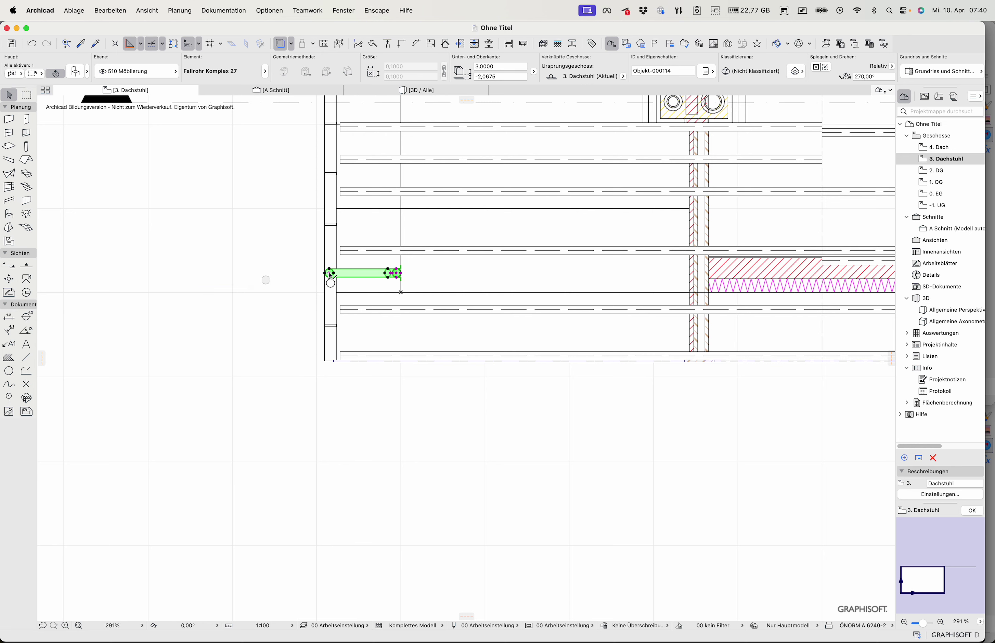
click(330, 274)
key(Escape)
click(331, 275)
click(331, 284)
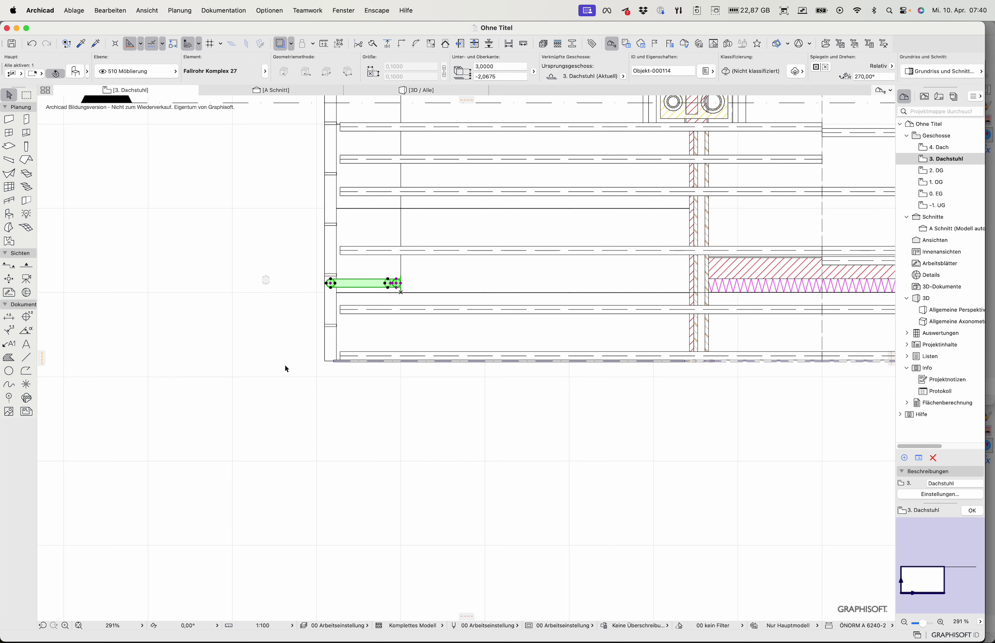
click(148, 298)
scroll(182, 315, down, 5)
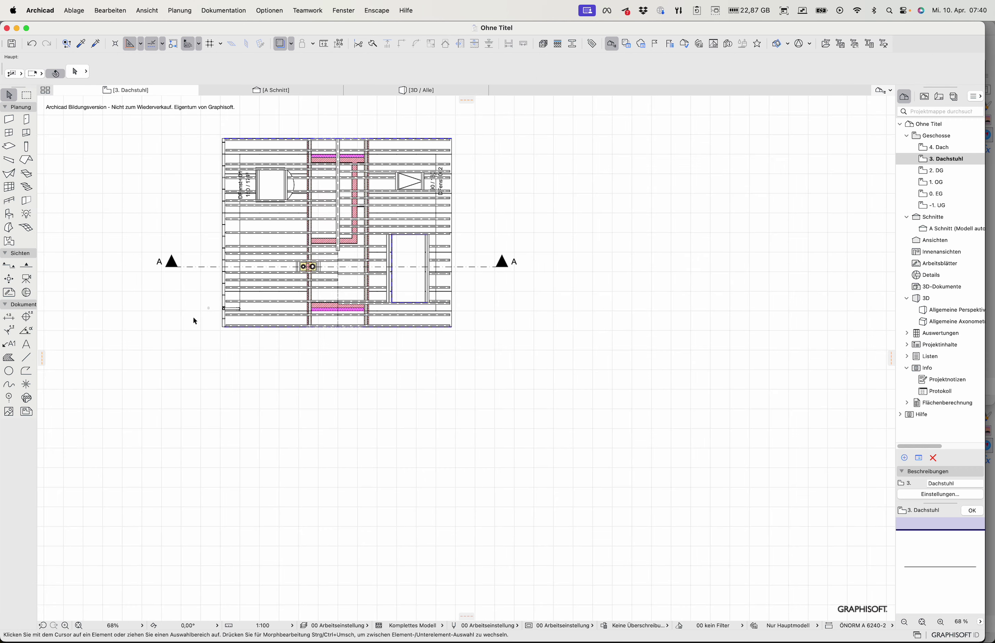
Step: Move section line A parallel to just outside the building's lower edge and select the downpipe in section A
click(211, 267)
click(212, 267)
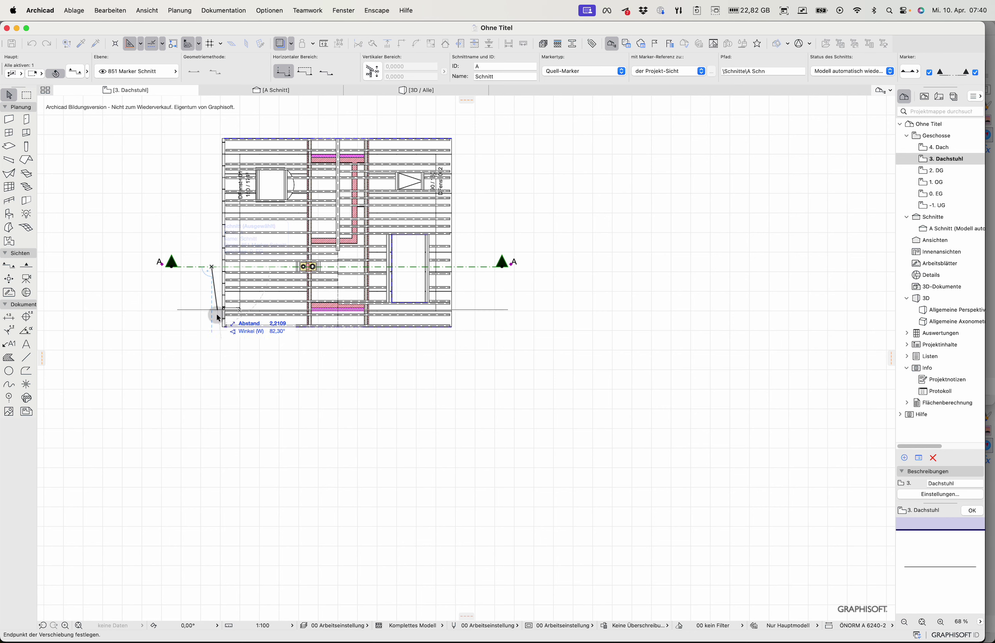
click(213, 343)
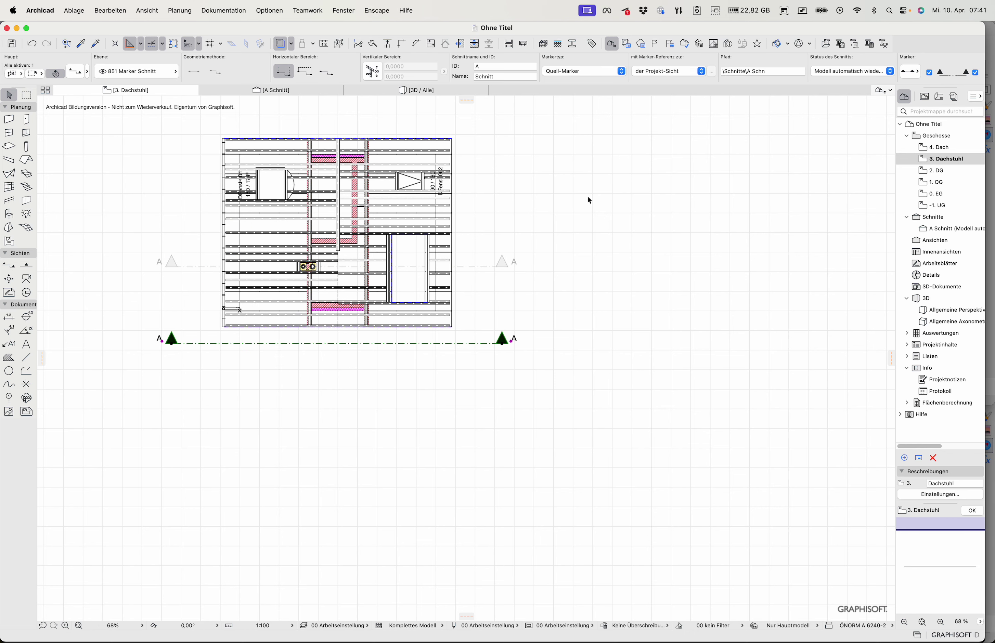
click(279, 91)
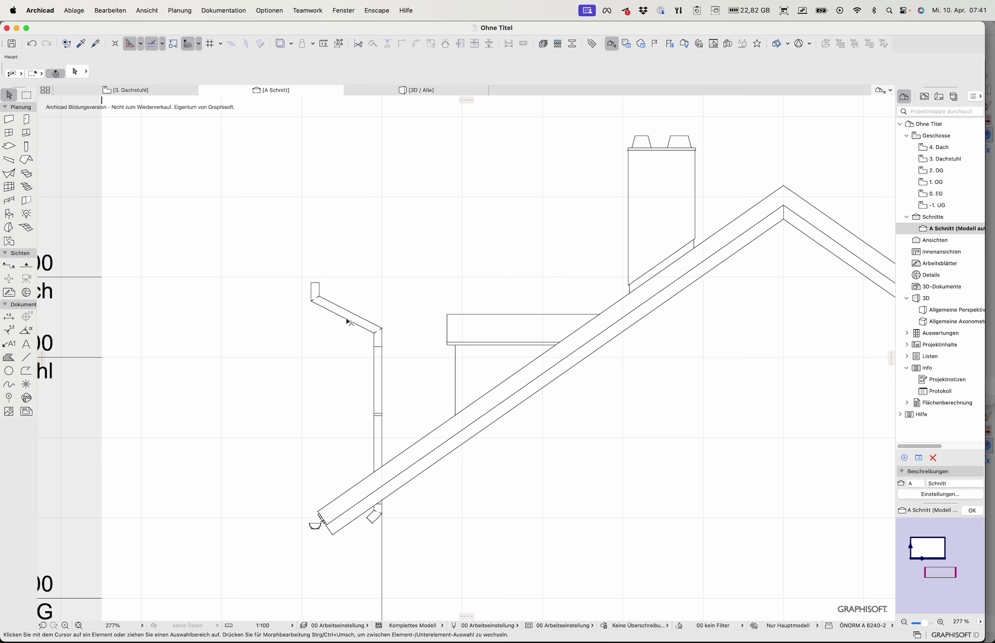
click(348, 320)
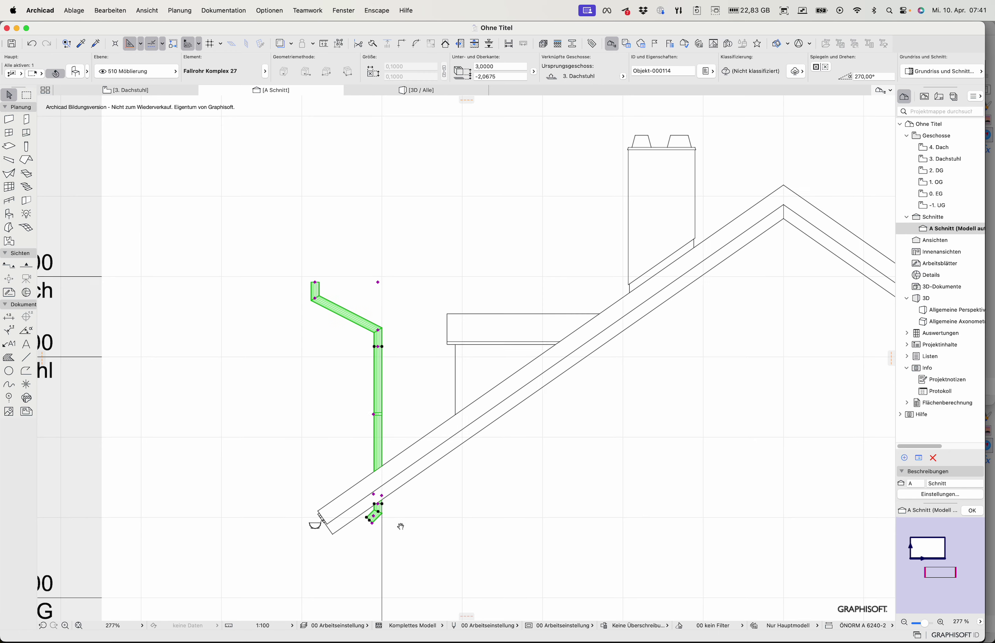
middle_drag(398, 526, 452, 393)
scroll(452, 393, down, 10)
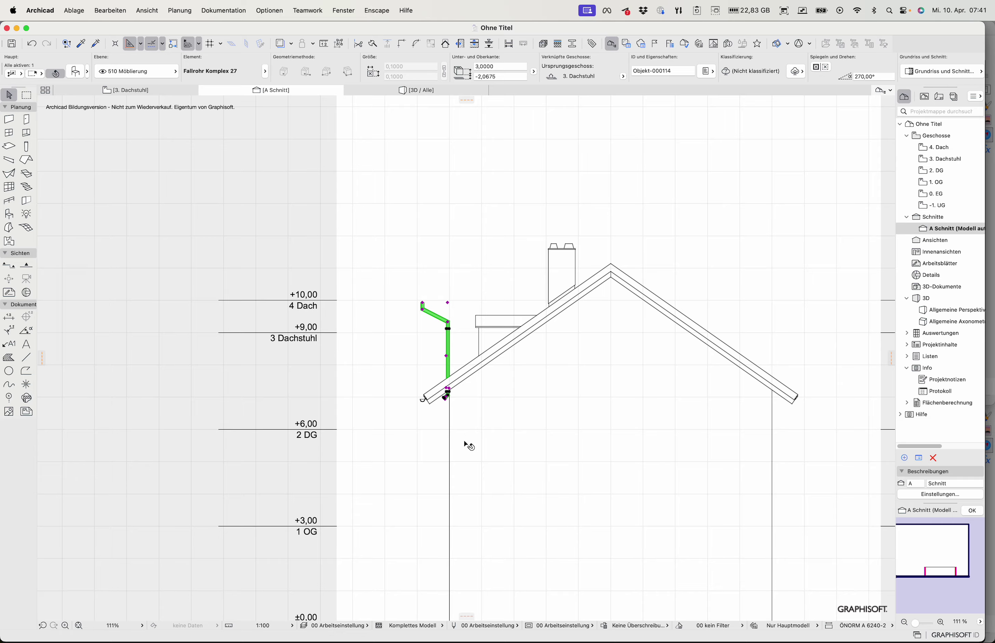
middle_drag(441, 367, 392, 293)
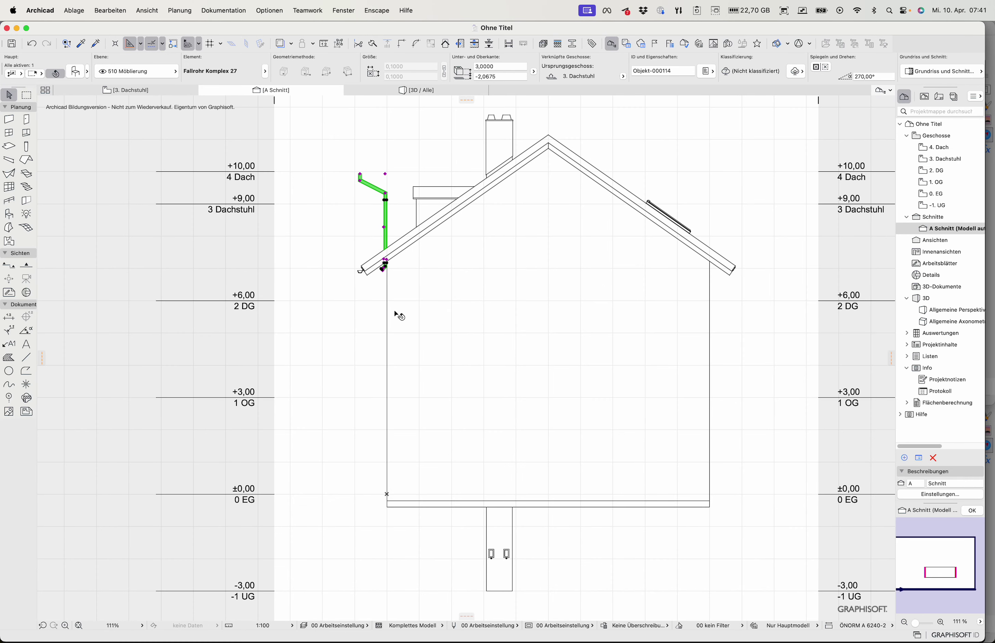
key(super+t)
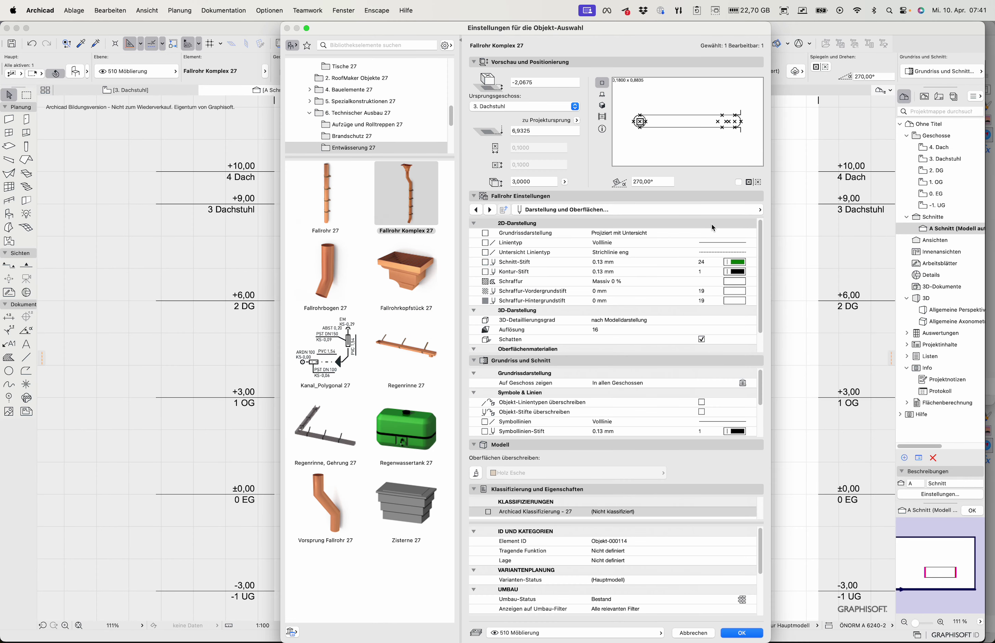
click(627, 384)
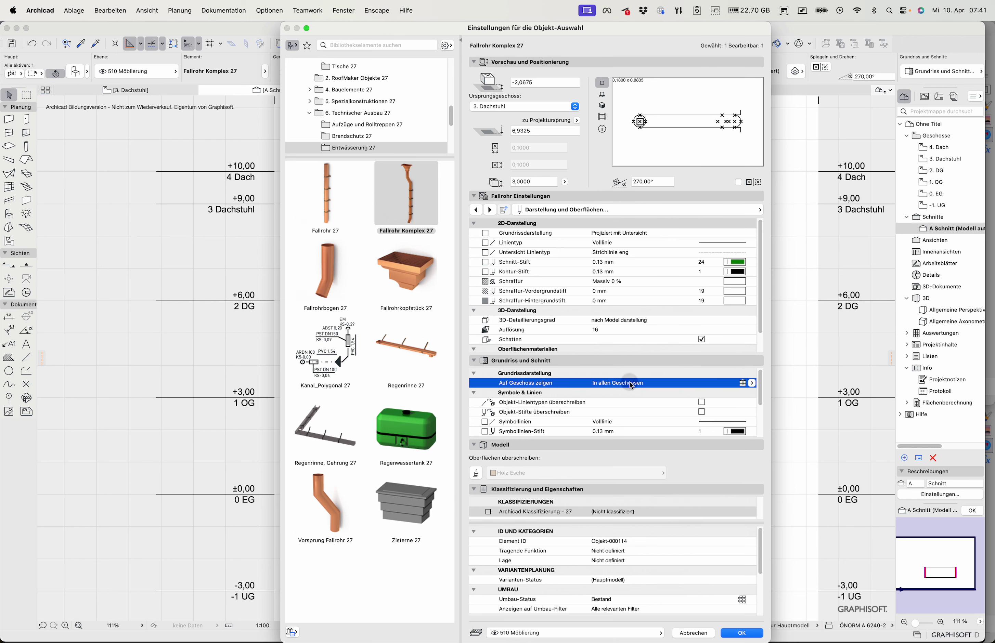
click(694, 633)
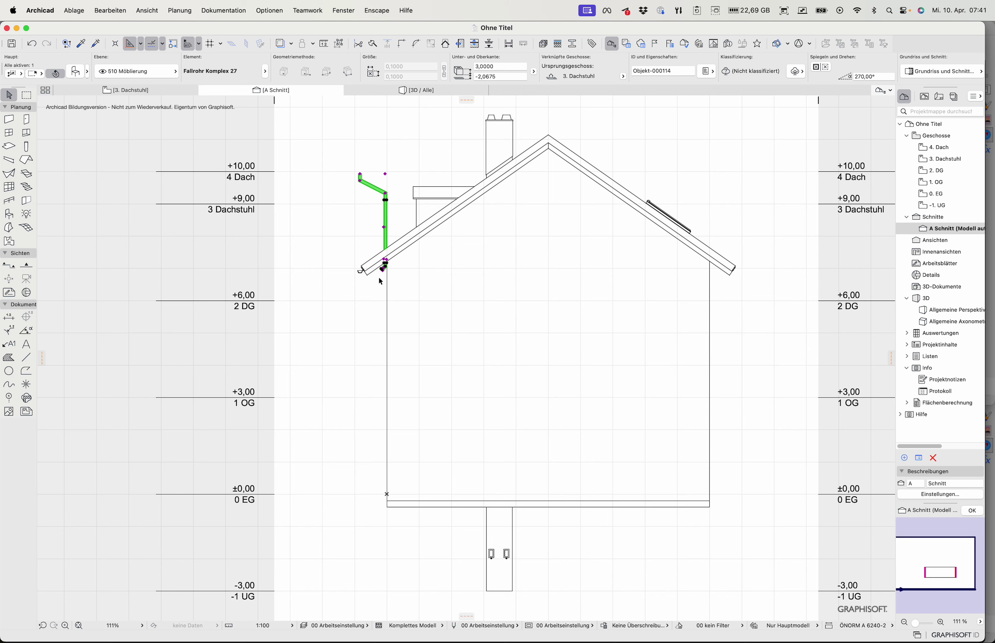
Step: Move the downpipe straight down about 7.09 m to the wall base and stretch it up to the gutter, about 7.03 m high
key(super+d)
click(382, 270)
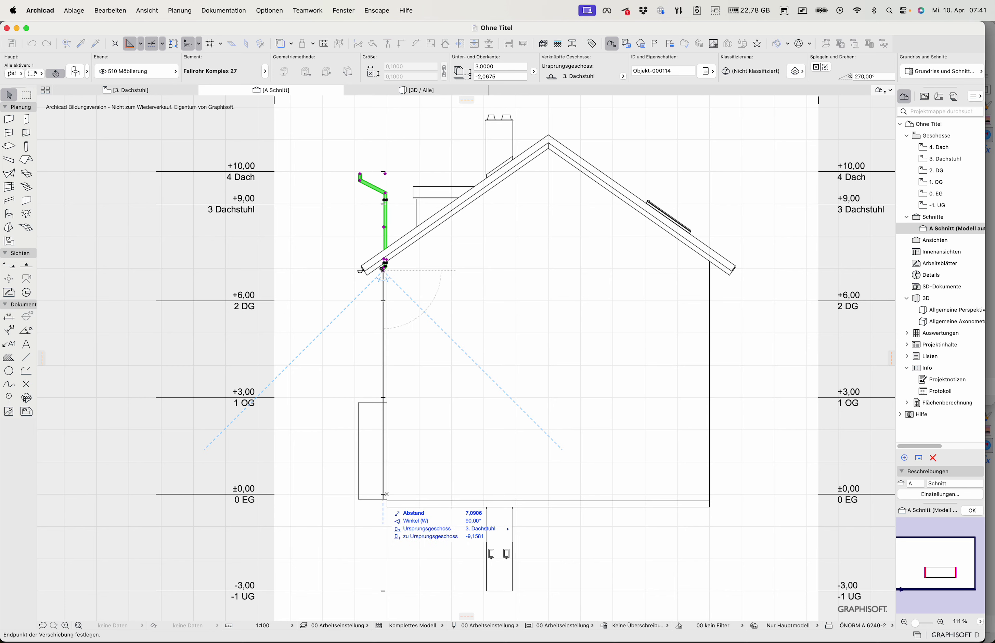
click(384, 500)
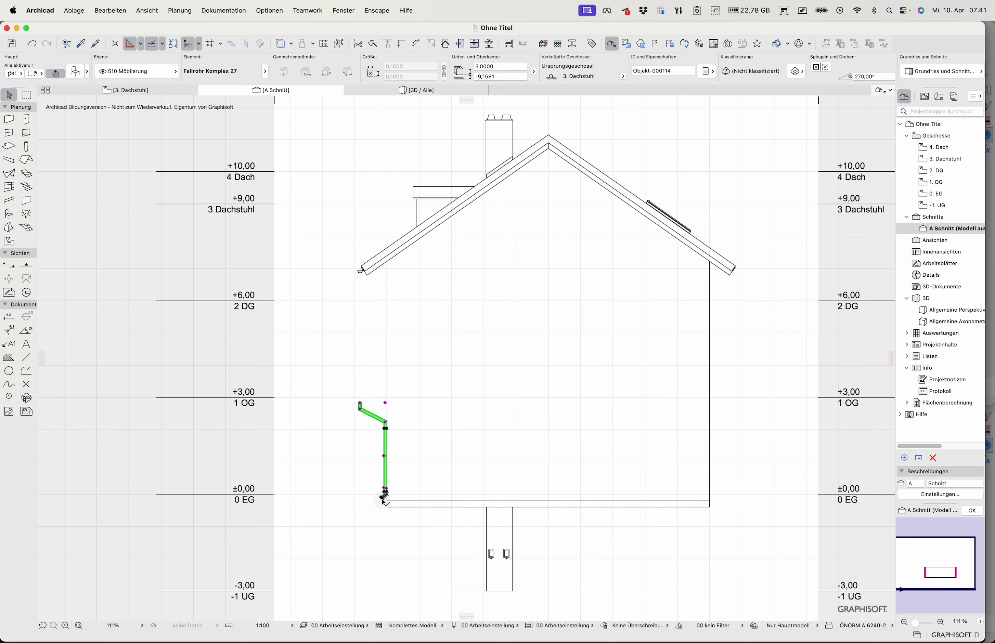
click(385, 403)
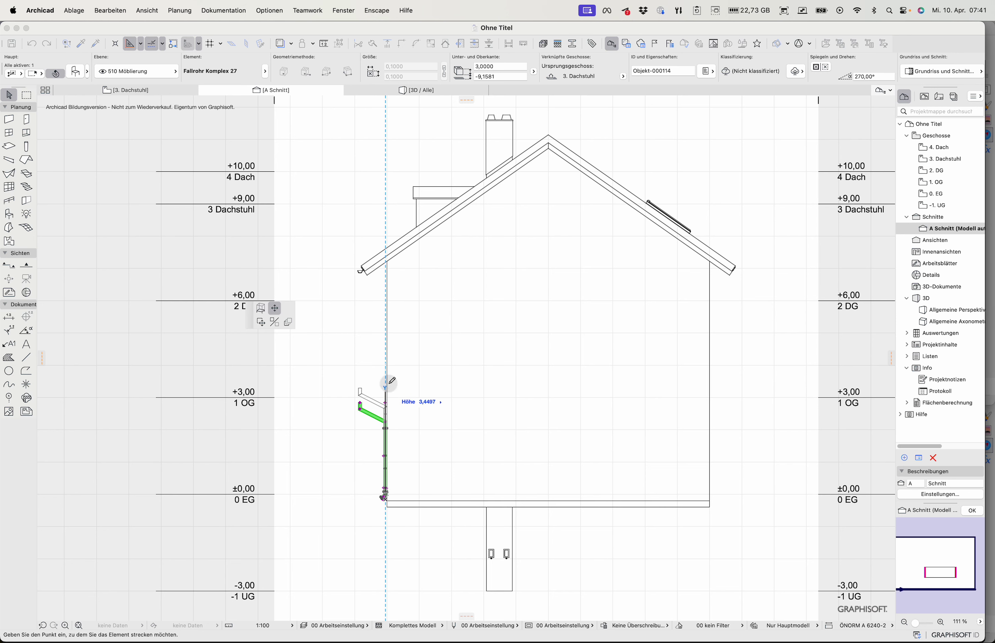
click(386, 270)
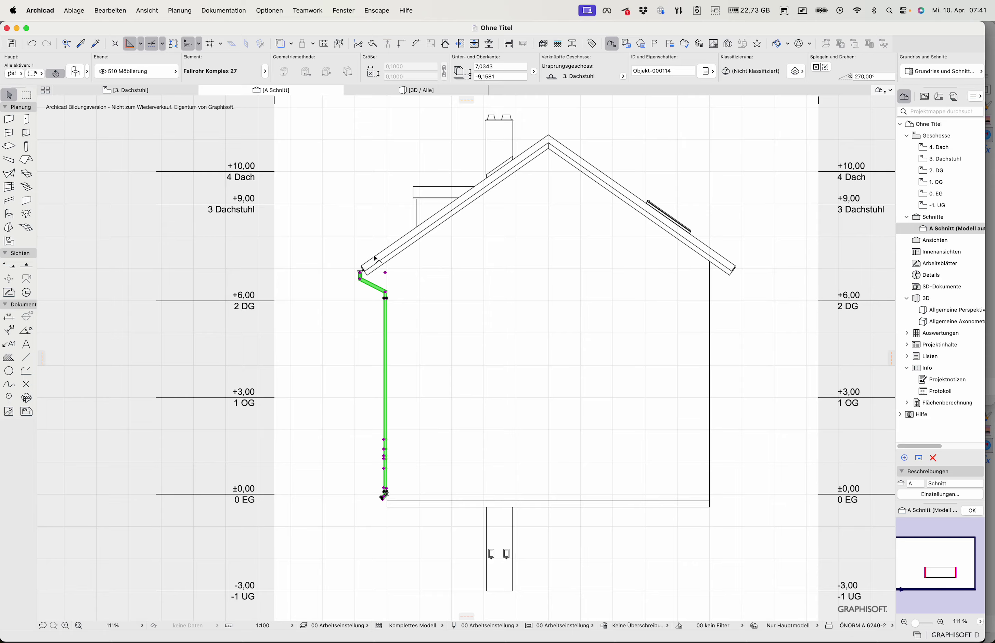
Step: Raise the downpipe's upper bend towards the gutter and lower its bend at the wall to steepen the slanted section
scroll(355, 268, up, 5)
scroll(356, 270, up, 15)
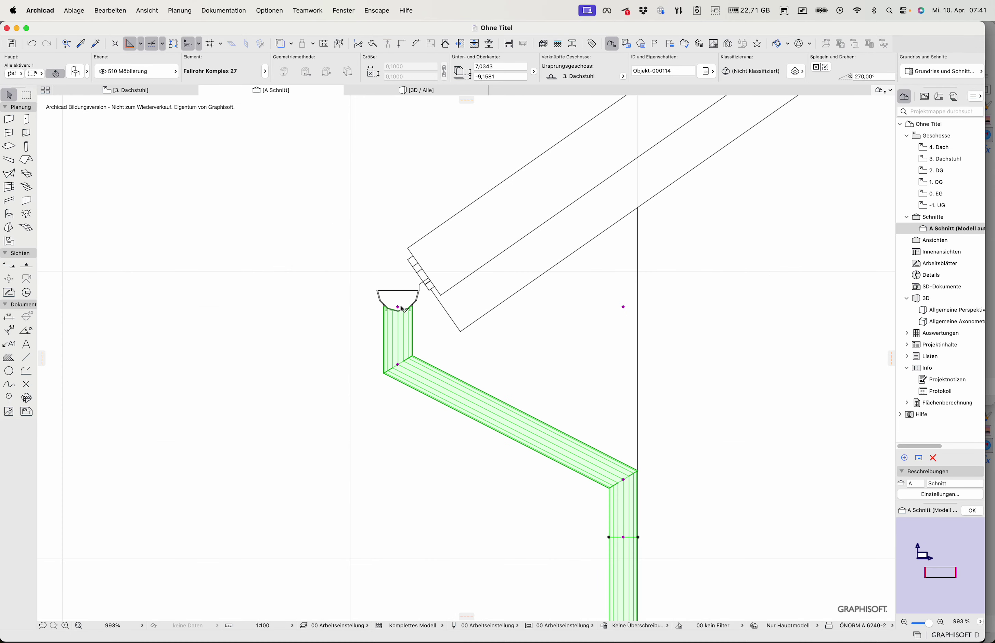
click(398, 307)
key(Escape)
click(398, 363)
click(397, 348)
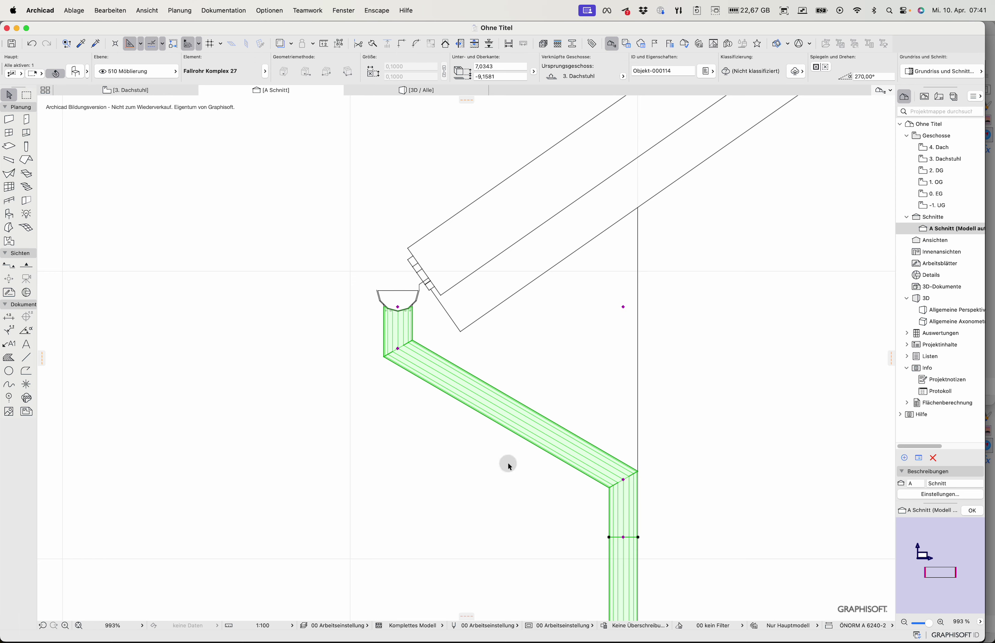
click(623, 479)
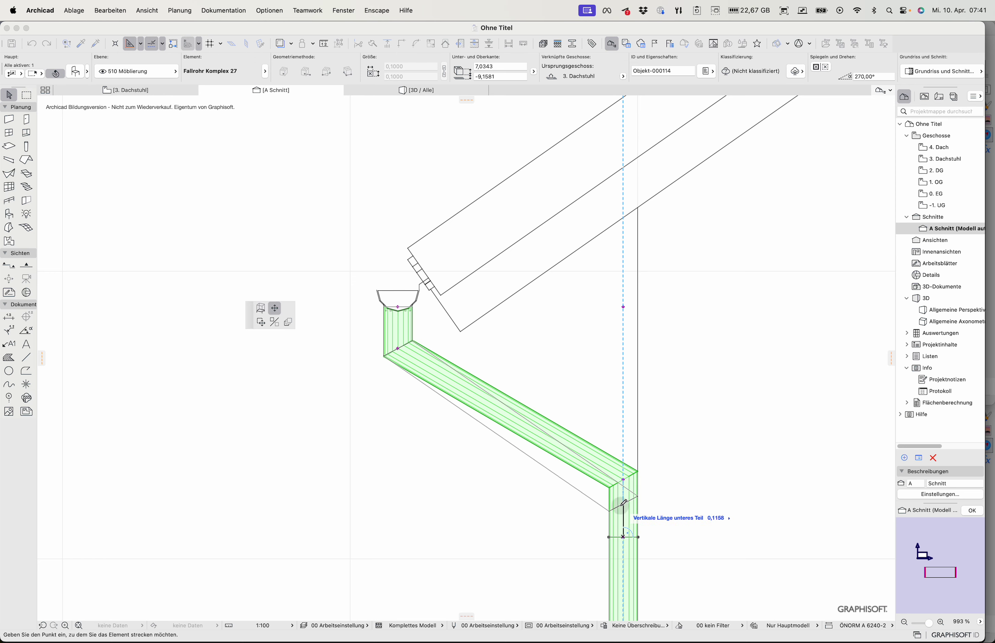
click(623, 500)
scroll(436, 529, down, 5)
scroll(437, 531, down, 1)
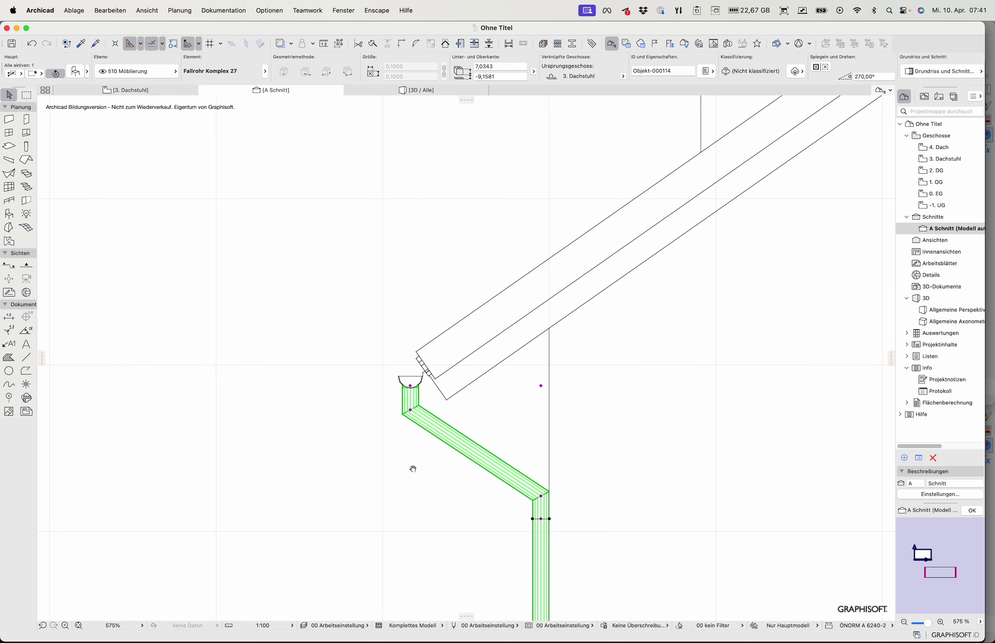
middle_drag(424, 495, 319, 380)
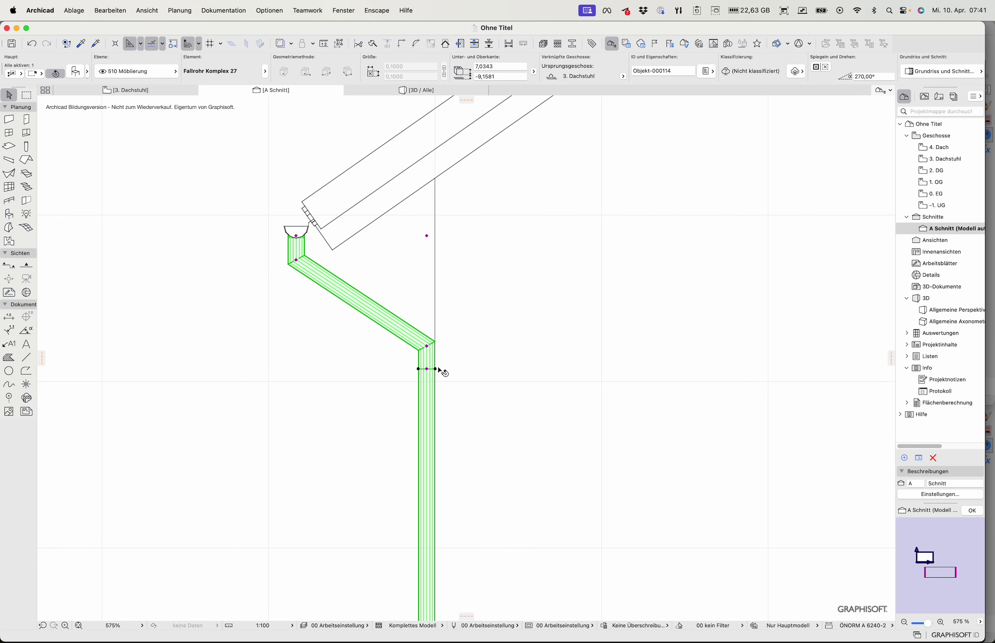
click(216, 293)
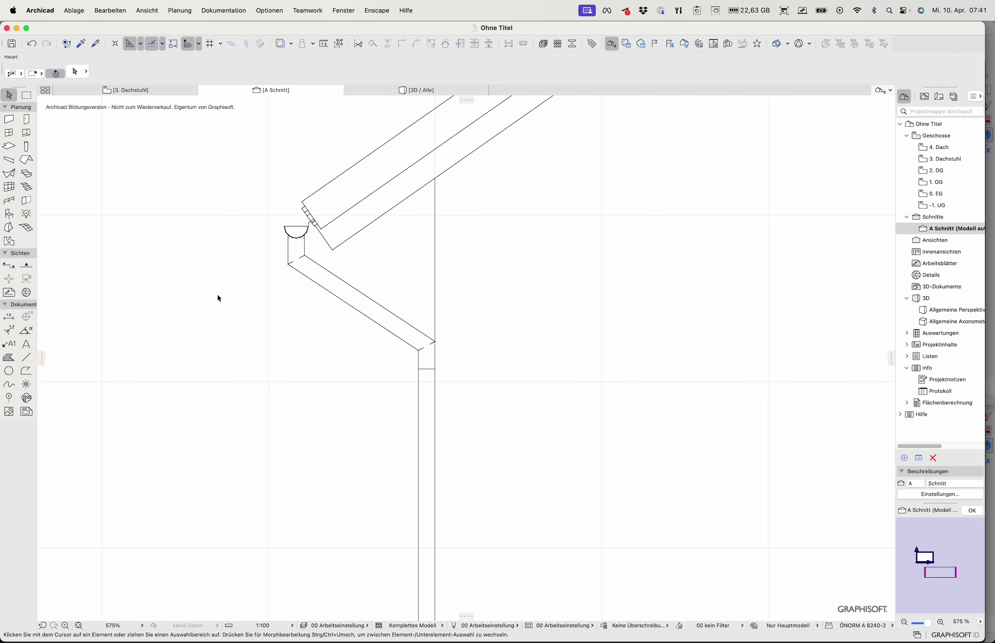
Step: Examine in the 3D view how the downpipe connects to the gutter and runs down the house wall
key(F3)
shift+middle_drag(722, 478, 194, 412)
shift+middle_drag(677, 468, 457, 475)
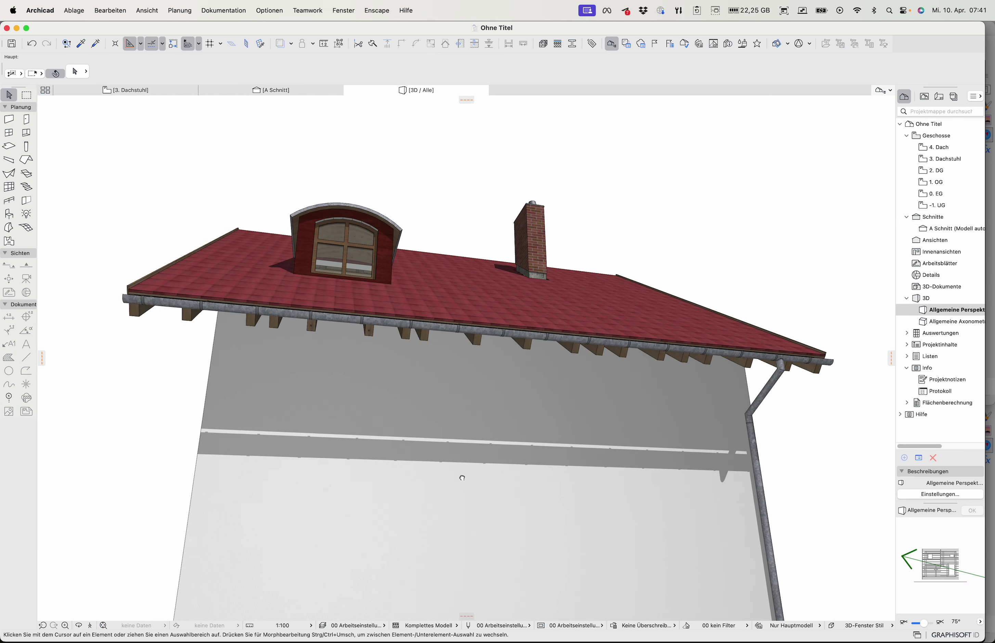
middle_drag(642, 399, 373, 407)
scroll(557, 375, down, 3)
shift+middle_drag(557, 374, 523, 398)
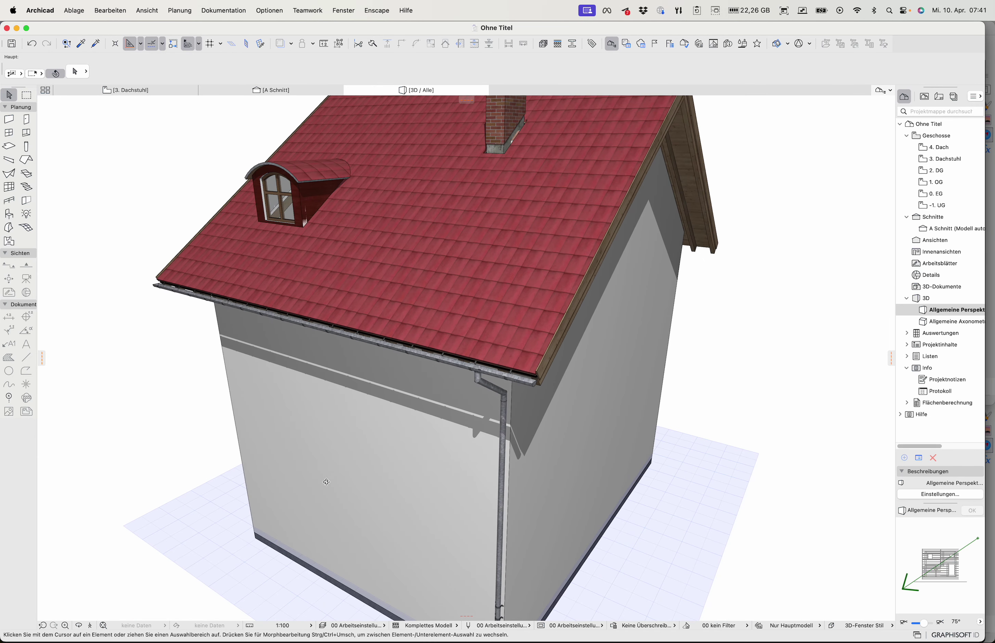
Step: Mirror a copy of the downpipe and gutter across the roof ridge to the opposite eave
click(506, 391)
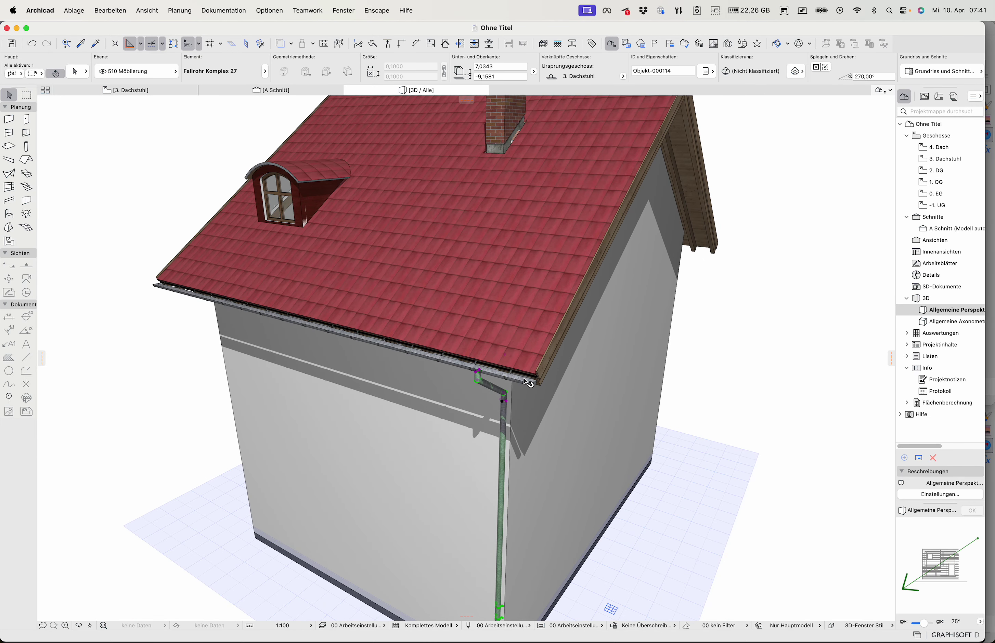
shift+click(529, 382)
scroll(661, 371, down, 3)
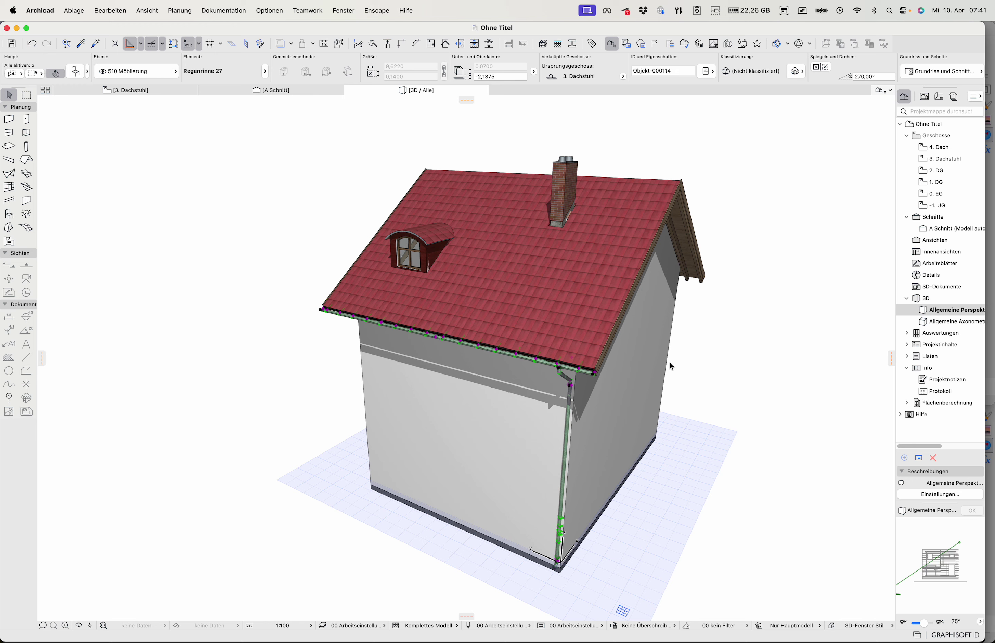
key(super+alt+m)
shift+middle_drag(700, 213, 650, 171)
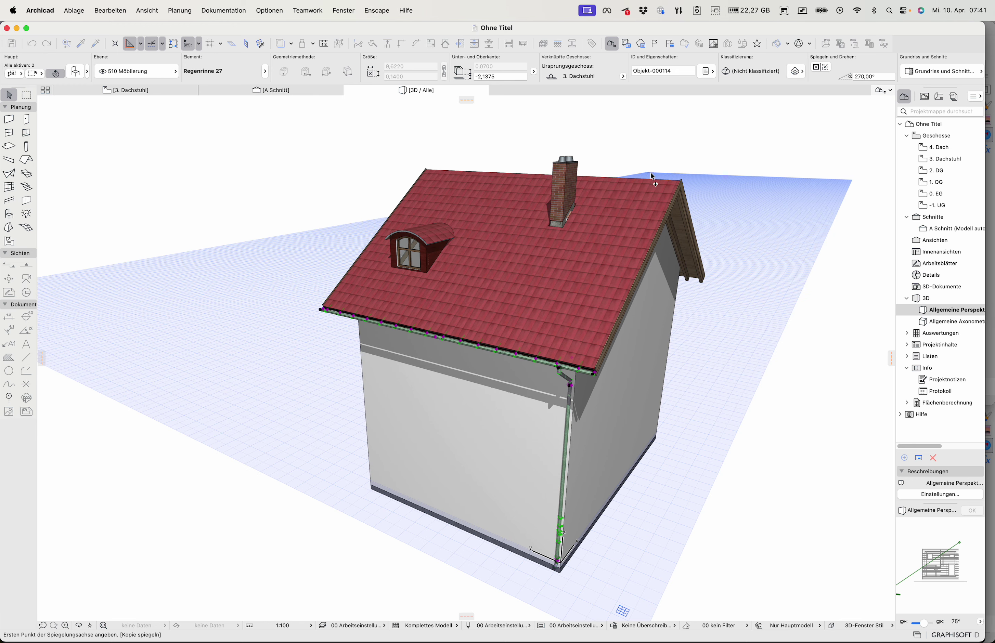
scroll(661, 221, up, 3)
shift+middle_drag(661, 221, 733, 288)
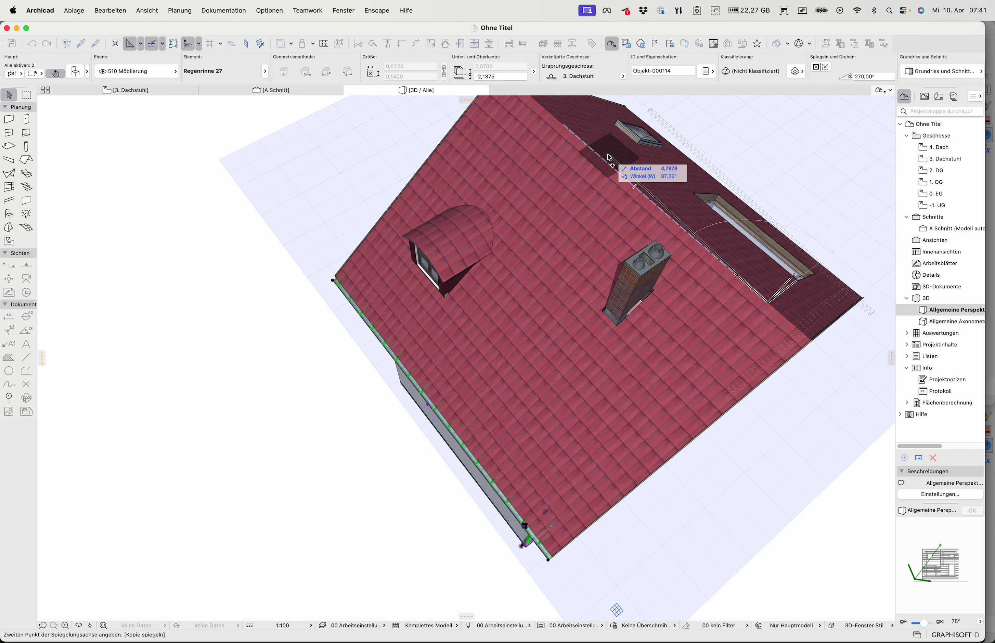
click(596, 152)
shift+middle_drag(706, 419, 308, 305)
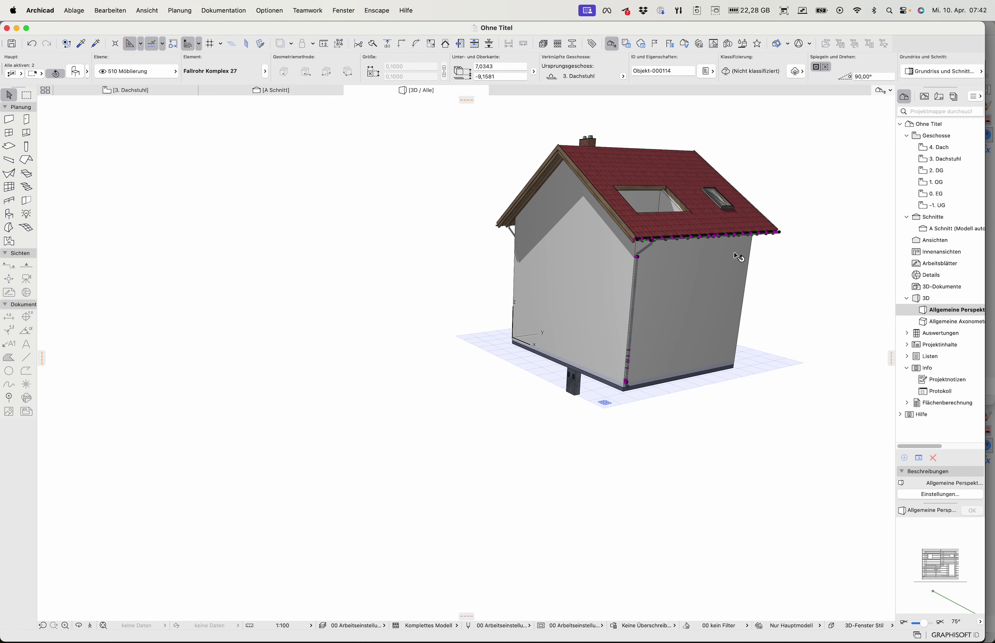
Step: Move the two uppermost of the brackets clustered near the downpipe's base further up the pipe at the house corner
shift+middle_drag(536, 302, 557, 302)
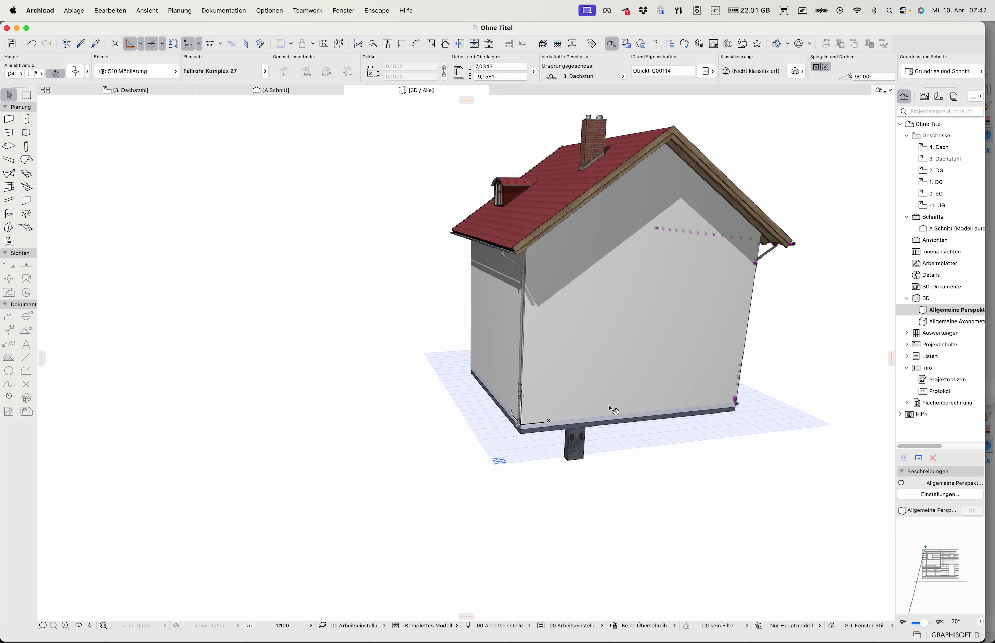
scroll(518, 391, up, 10)
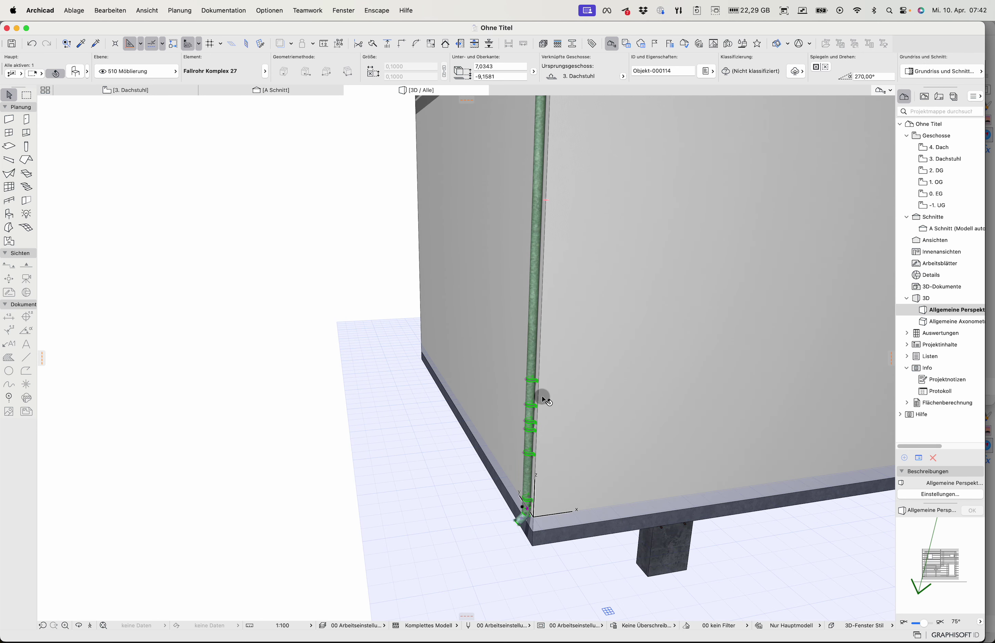
click(528, 381)
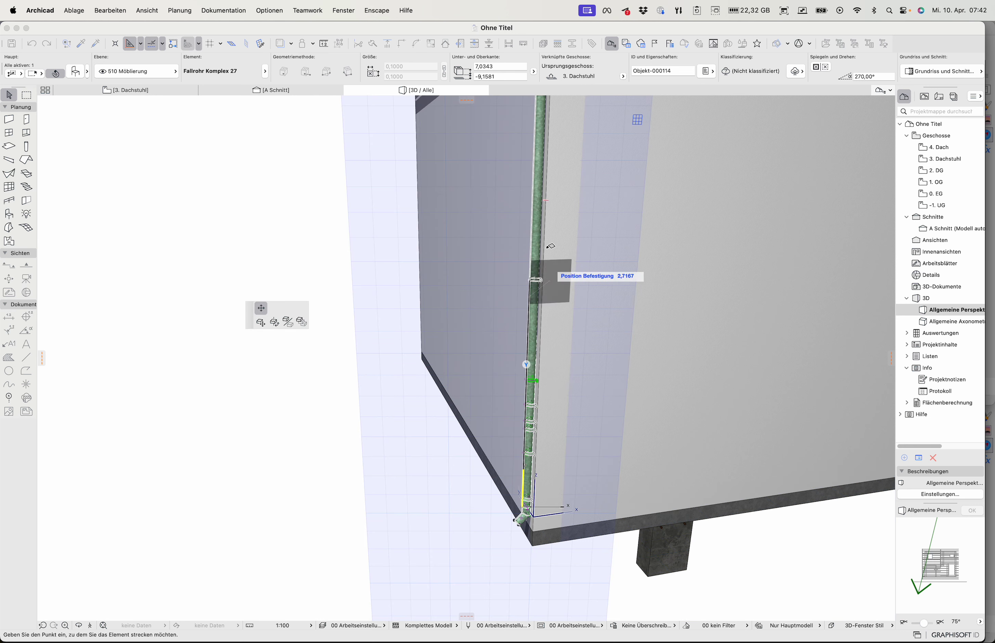
click(539, 111)
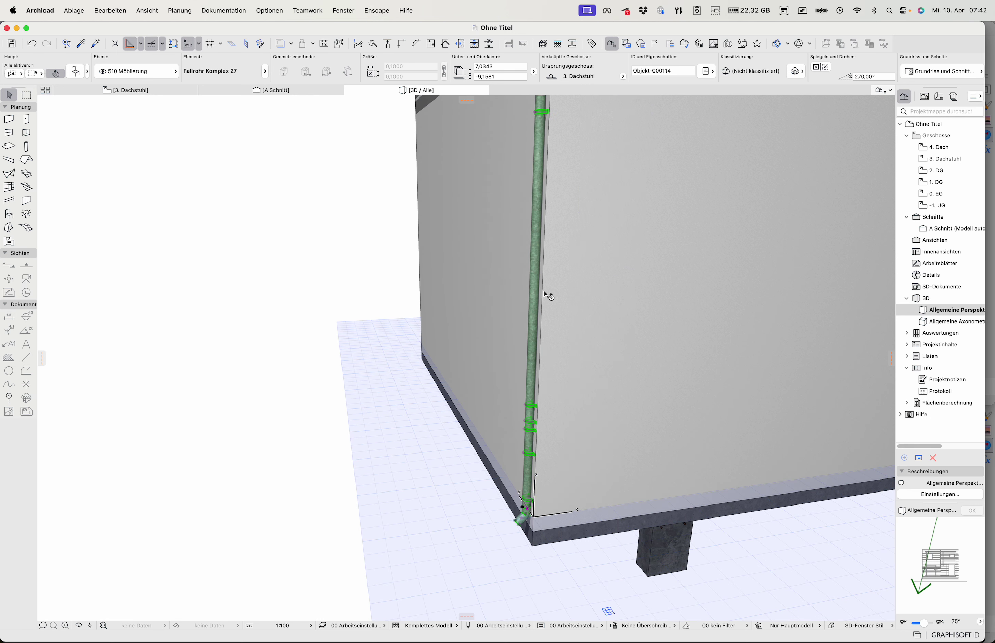
click(529, 408)
click(540, 167)
Step: Shift the gutter hanger nearest the downpipe on its inner side towards the adjacent rafter, to a position of about 8.30 m
scroll(418, 470, down, 5)
shift+middle_drag(396, 471, 651, 560)
shift+scroll(650, 558, up, 10)
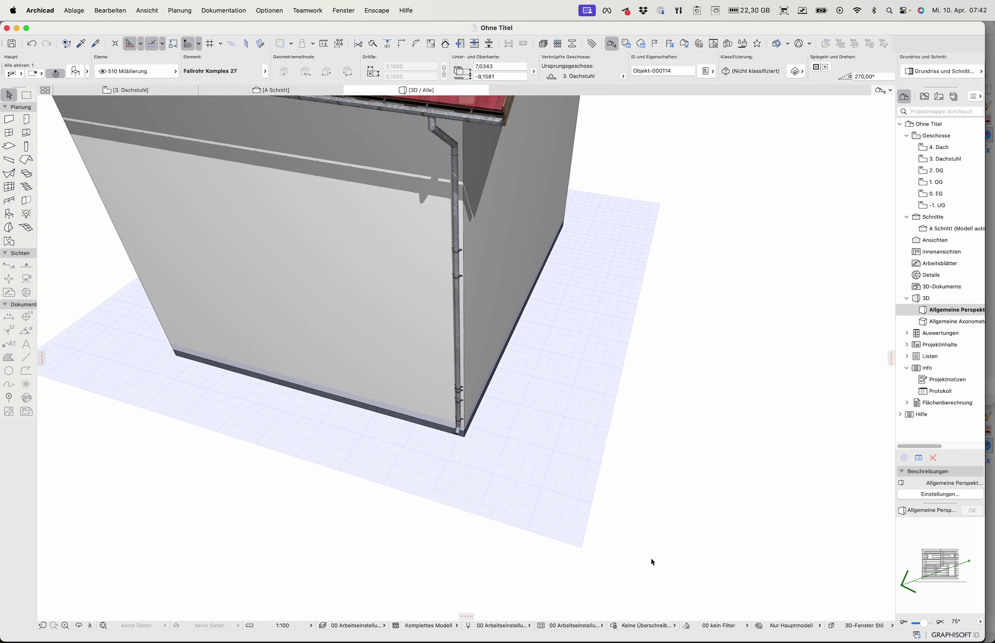
click(472, 253)
scroll(460, 238, up, 6)
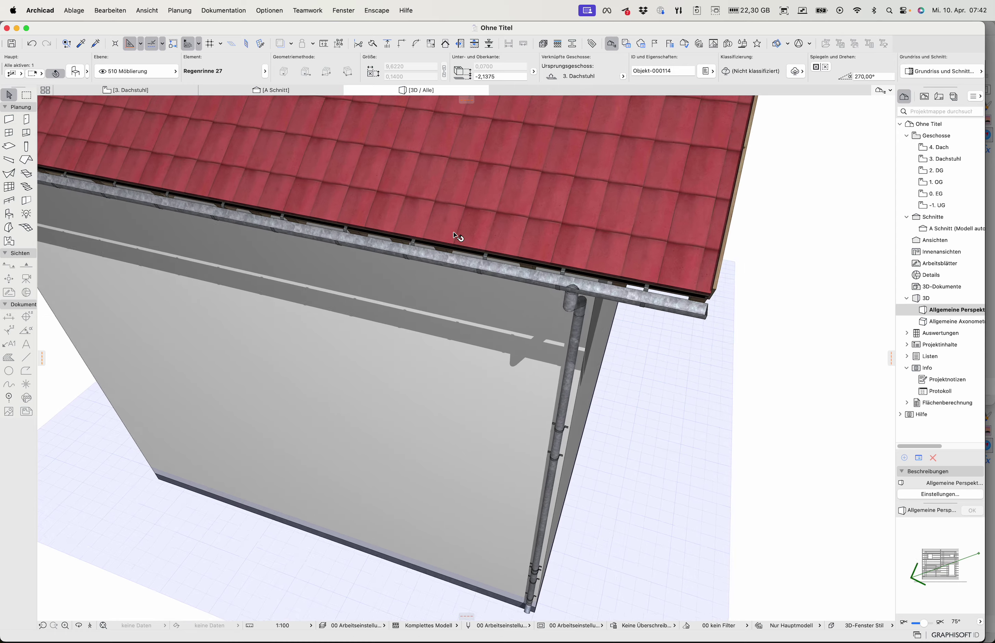
shift+scroll(486, 327, down, 6)
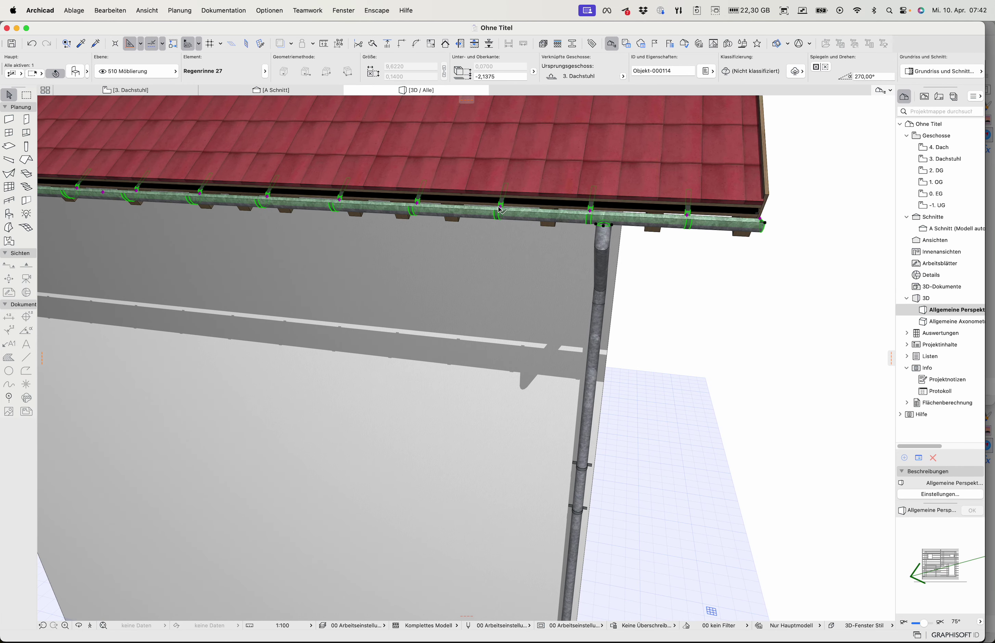
click(502, 209)
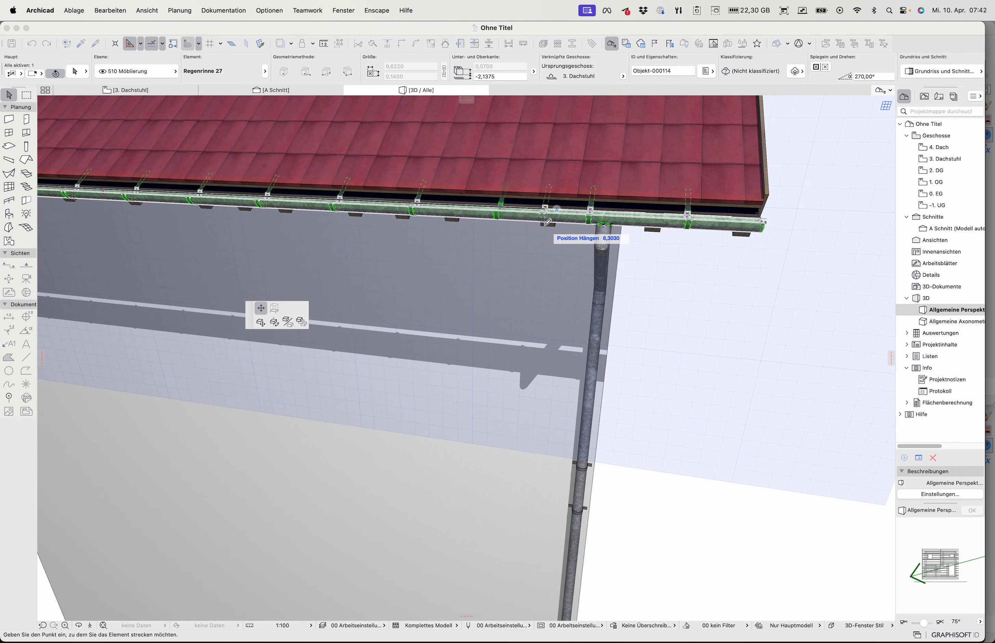
click(555, 267)
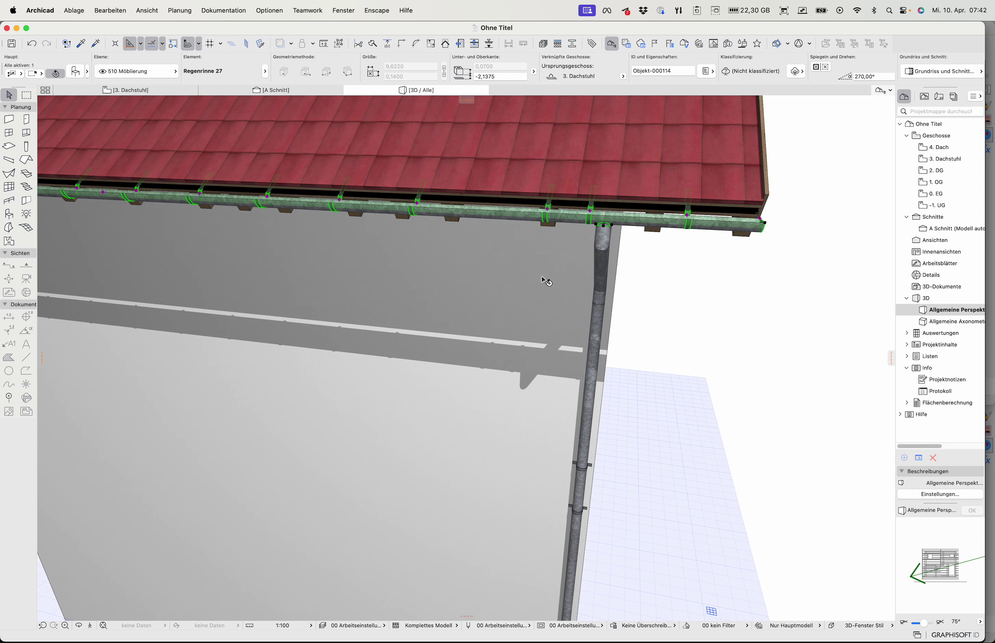
Step: Select all rafters together with the eaves gutter and show only this selection in the 3D view
shift+scroll(549, 278, down, 10)
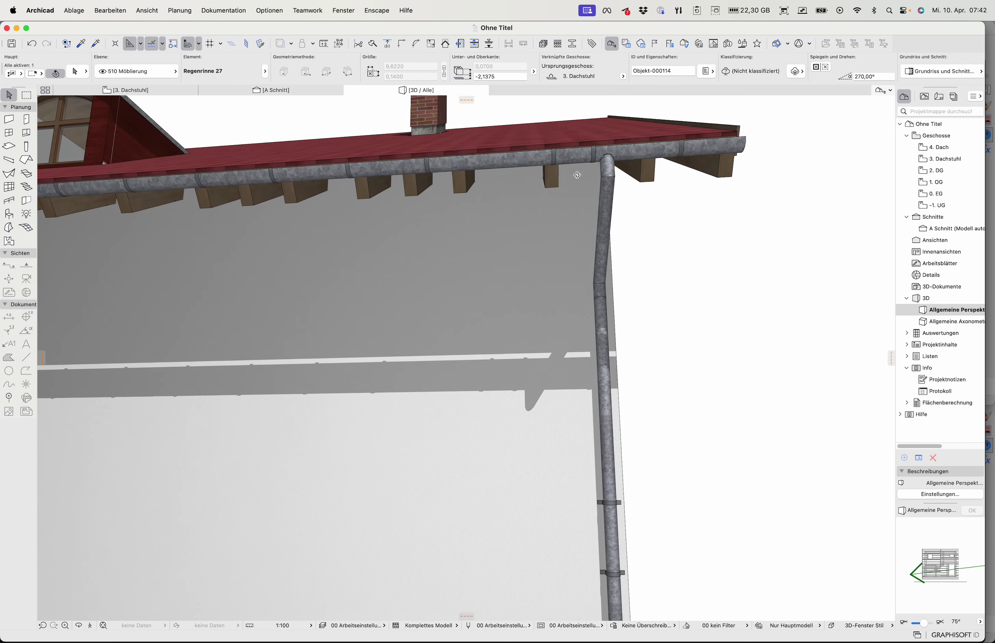
shift+scroll(580, 174, down, 3)
click(565, 211)
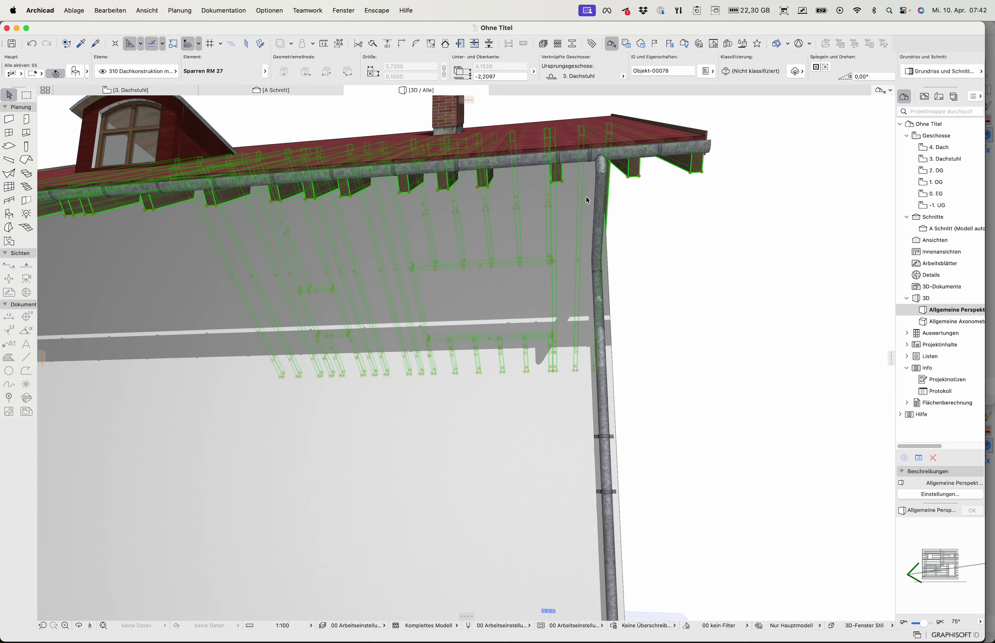
shift+scroll(590, 202, up, 10)
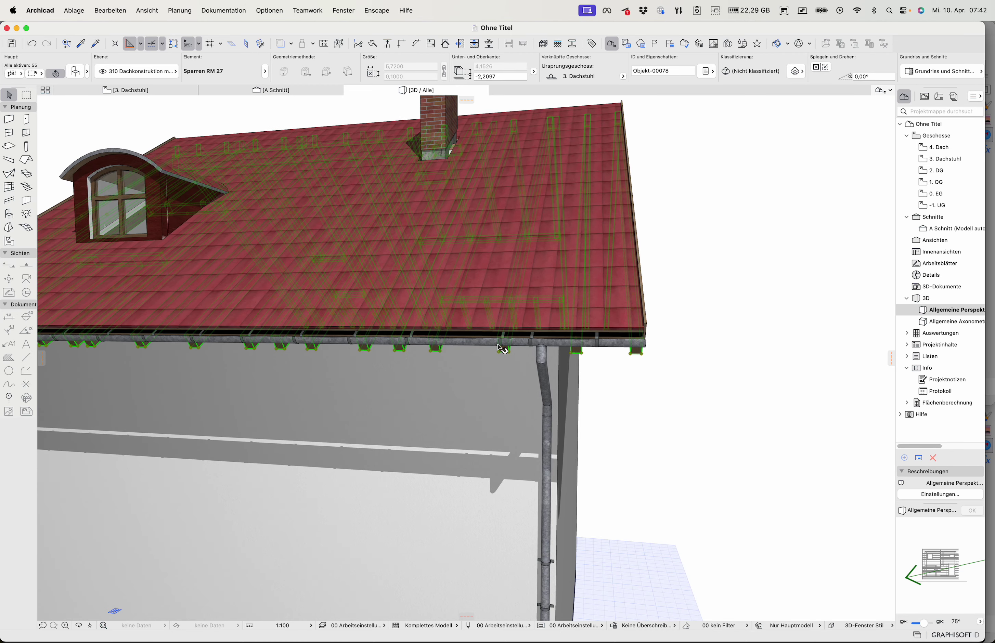
scroll(500, 348, up, 10)
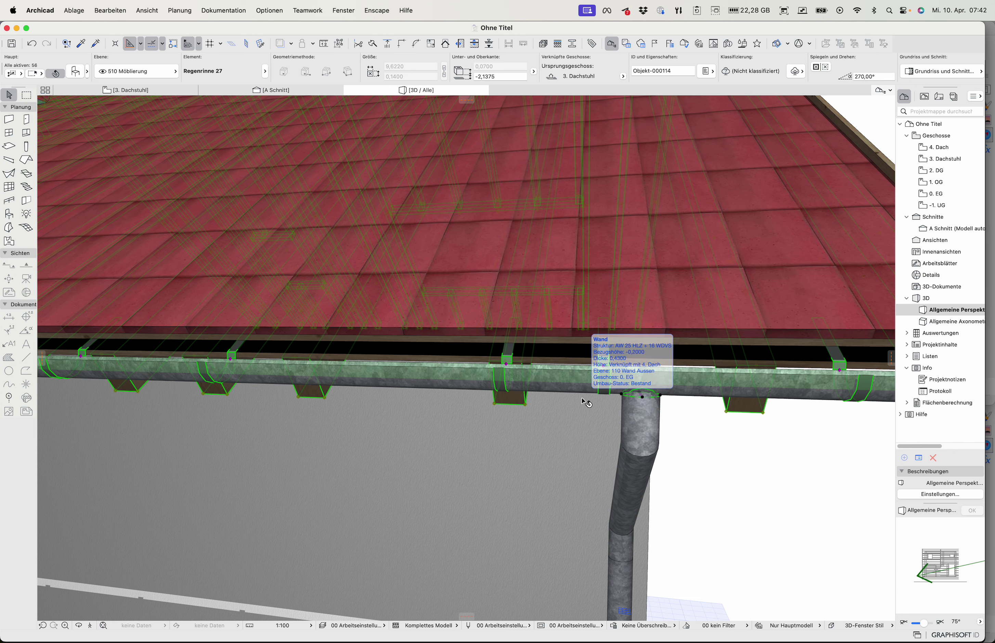
key(F5)
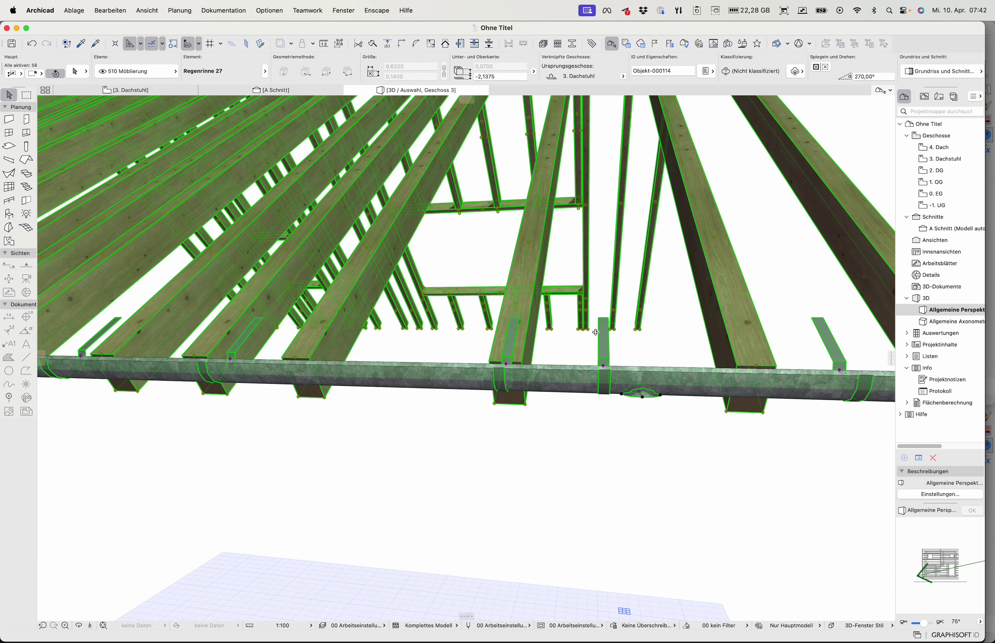
Step: Align the shifted gutter hanger with the rafter beside the downpipe outlet, at position 8.3110, and clear the selection
scroll(596, 333, down, 10)
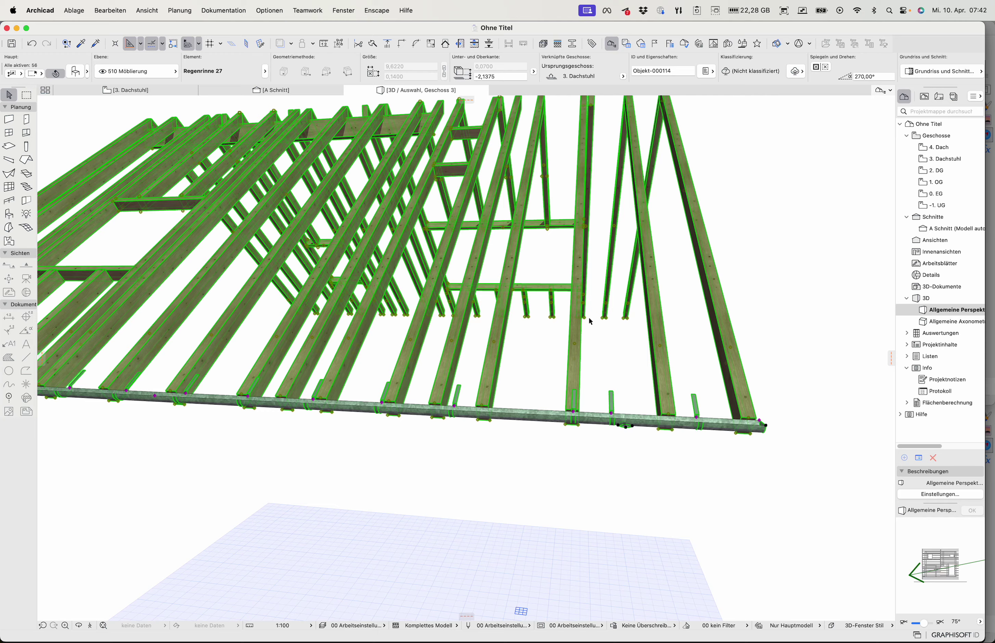
shift+middle_drag(589, 321, 569, 373)
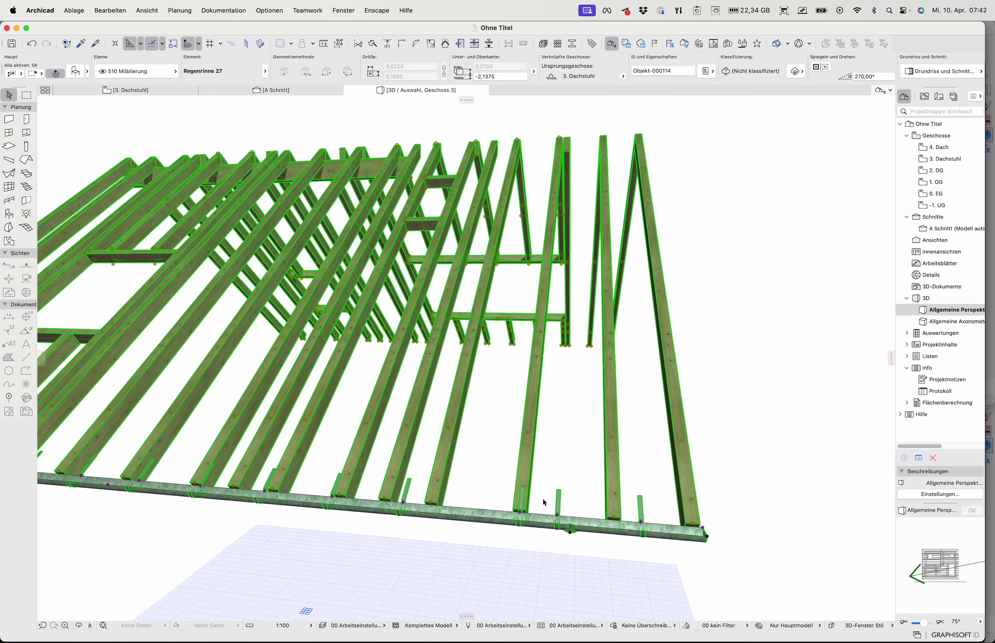
click(522, 515)
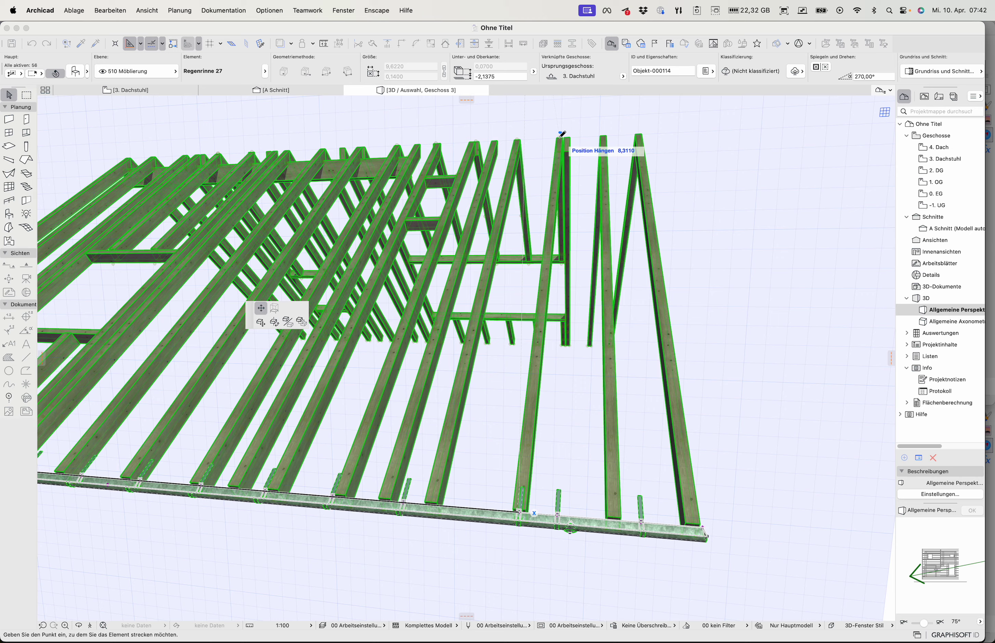
key(Escape)
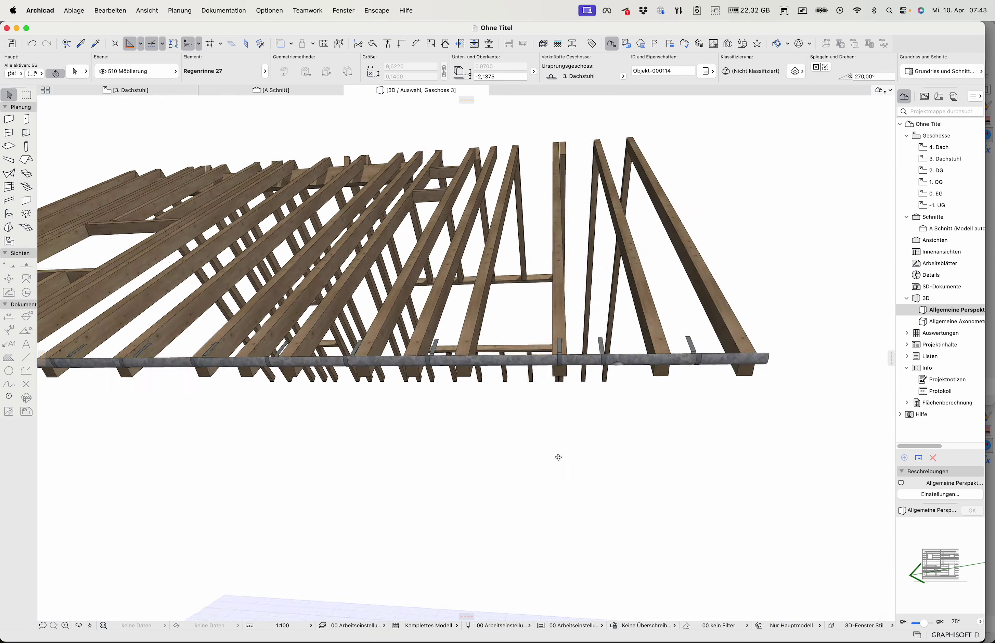